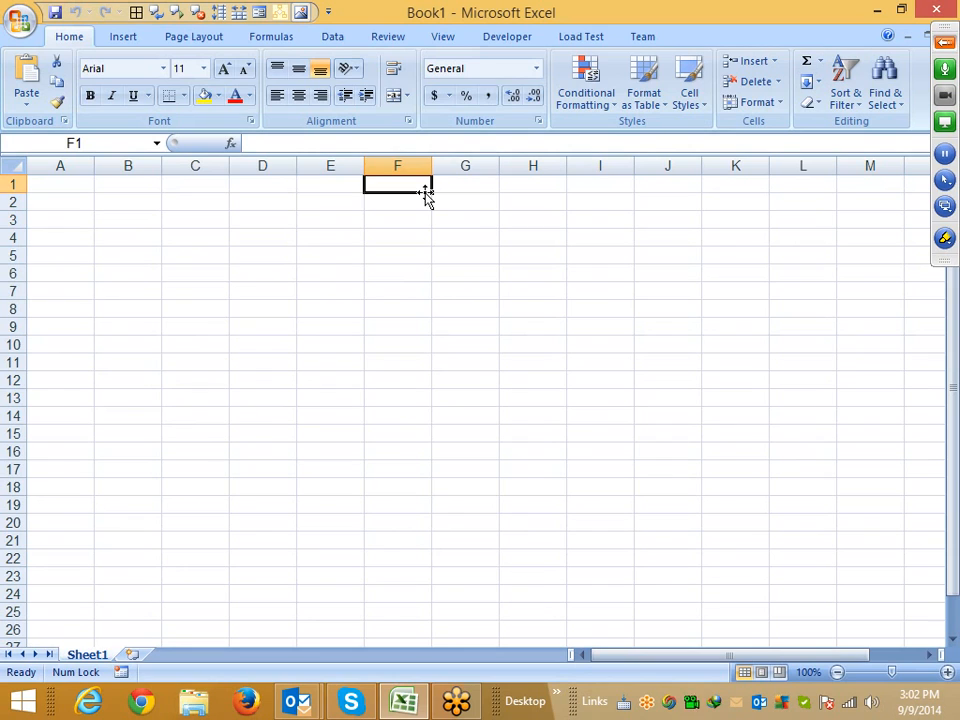
Enter 12 in B2 and 32 in C2
{"action": "key", "text": "Left"}
{"action": "key", "text": "Left"}
{"action": "key", "text": "Left"}
{"action": "key", "text": "Left"}
{"action": "key", "text": "Down"}
{"action": "type", "text": "12"}
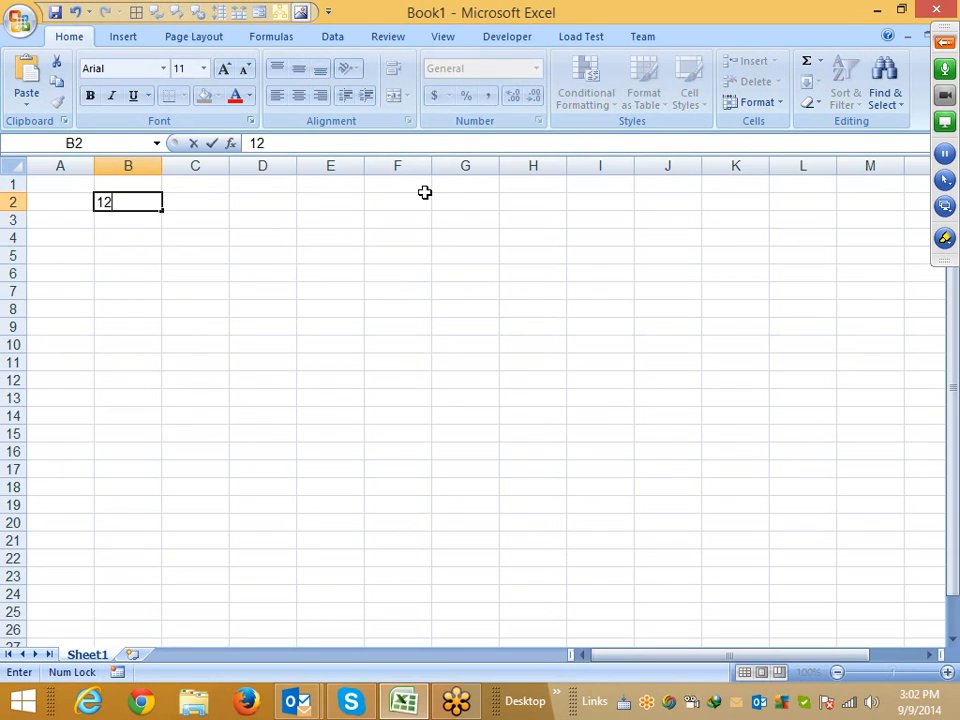
{"action": "key", "text": "Tab"}
{"action": "type", "text": "32"}
{"action": "key", "text": "Tab"}
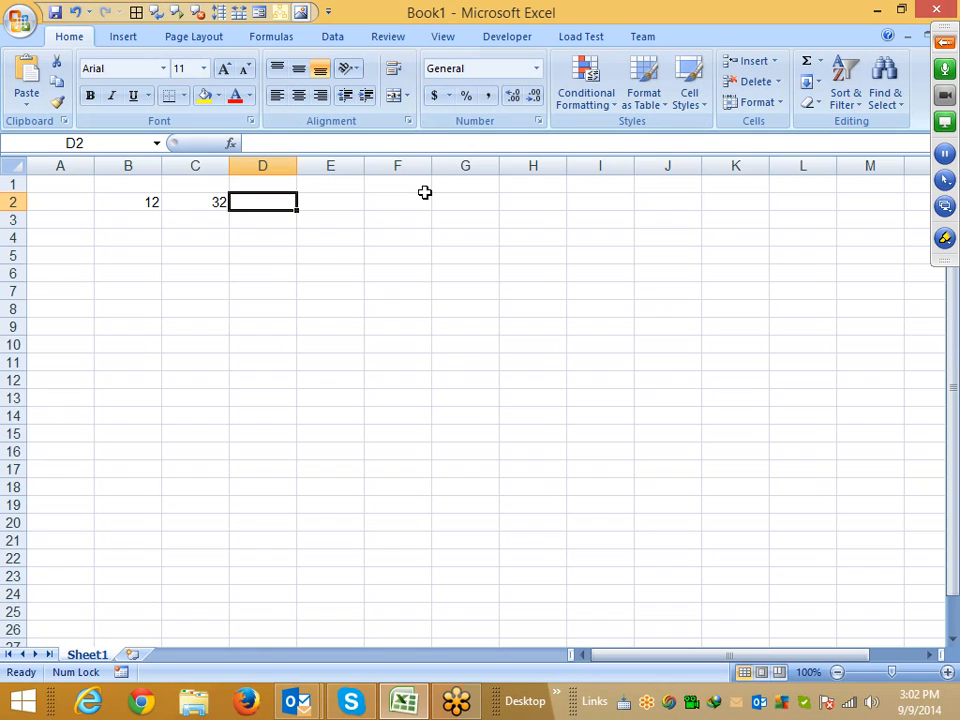
Enter a SUM formula in D2 adding the range B2:C2
{"action": "type", "text": "=su"}
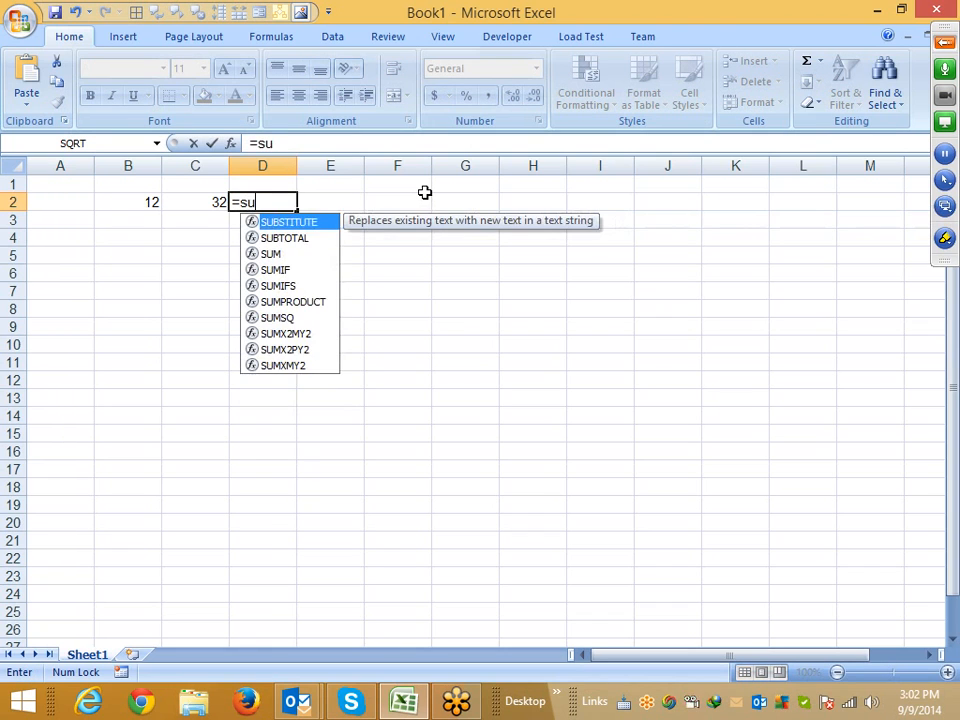
{"action": "type", "text": "m"}
{"action": "key", "text": "Tab"}
{"action": "key", "text": "Left"}
{"action": "key", "text": "Left"}
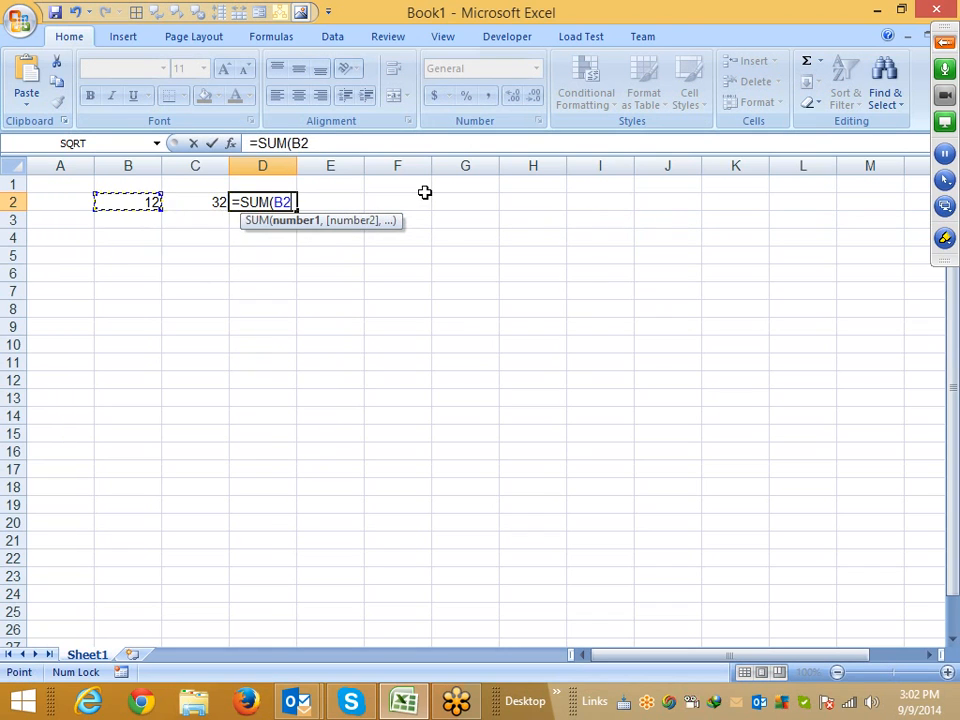
{"action": "key", "text": "shift+Right"}
{"action": "key", "text": "Return"}
{"action": "key", "text": "Up"}
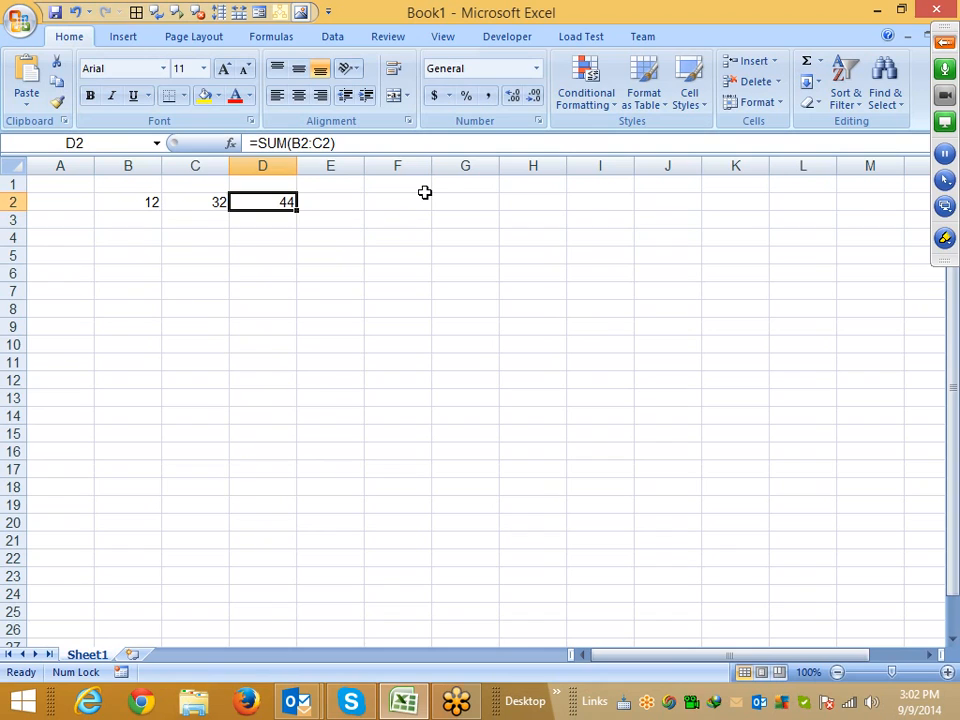
Enter the formula =B2+C2 in D3 by pointing at the two cells
{"action": "key", "text": "Down"}
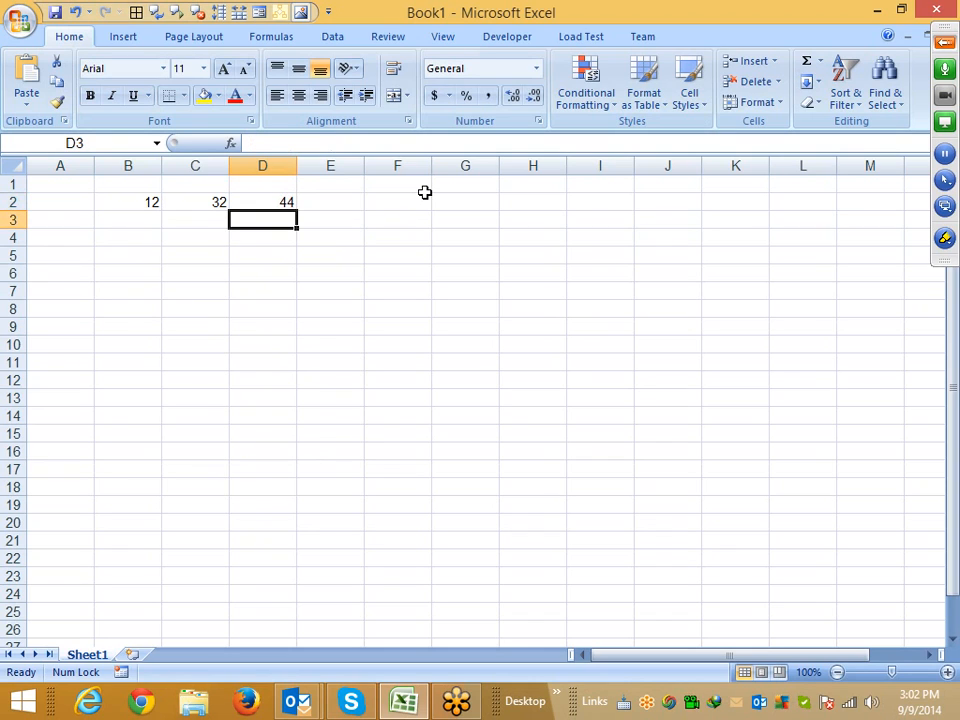
{"action": "type", "text": "="}
{"action": "key", "text": "Left"}
{"action": "key", "text": "Left"}
{"action": "key", "text": "Up"}
{"action": "type", "text": "+"}
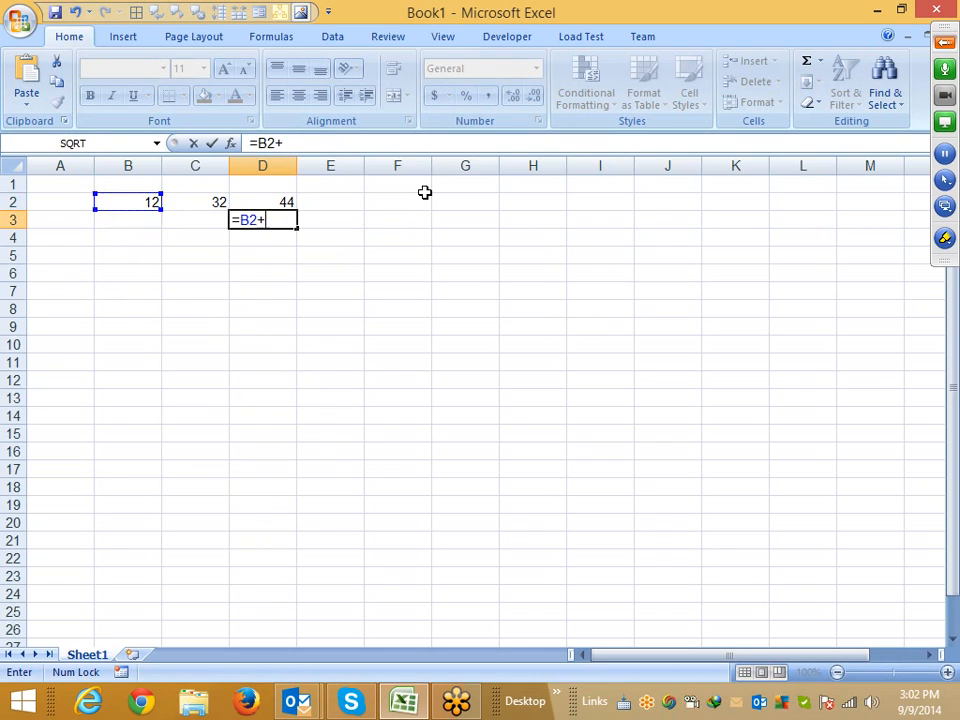
{"action": "key", "text": "Up"}
{"action": "key", "text": "Left"}
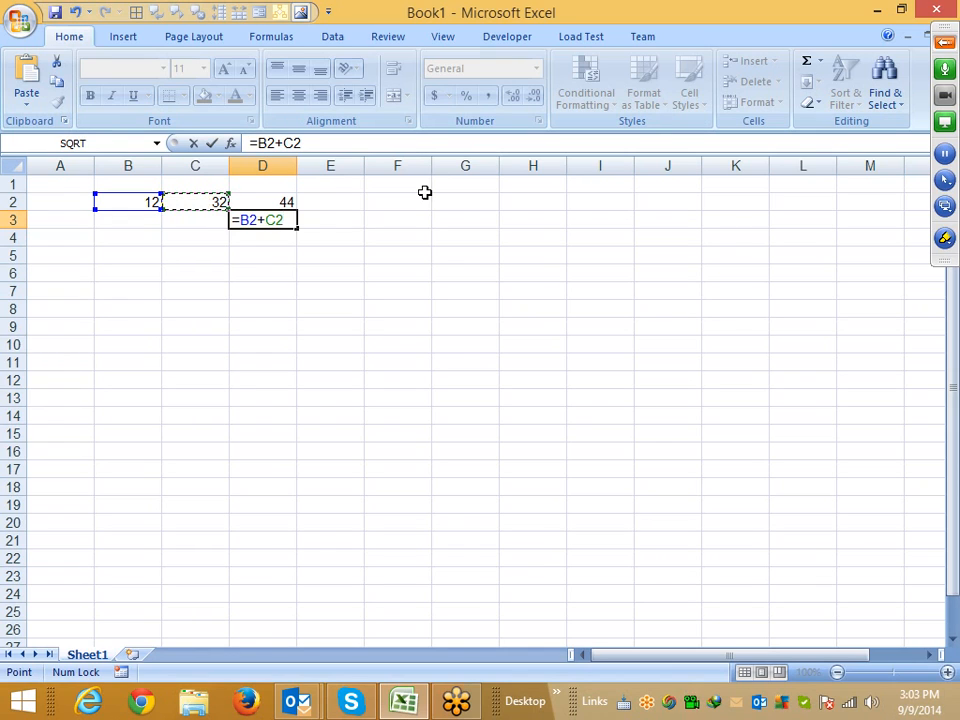
{"action": "key", "text": "Return"}
List the operator symbols +, -, /, * and ^ down column G starting at G1
{"action": "key", "text": "Up"}
{"action": "key", "text": "Right"}
{"action": "key", "text": "Right"}
{"action": "key", "text": "Right"}
{"action": "key", "text": "Up"}
{"action": "key", "text": "Up"}
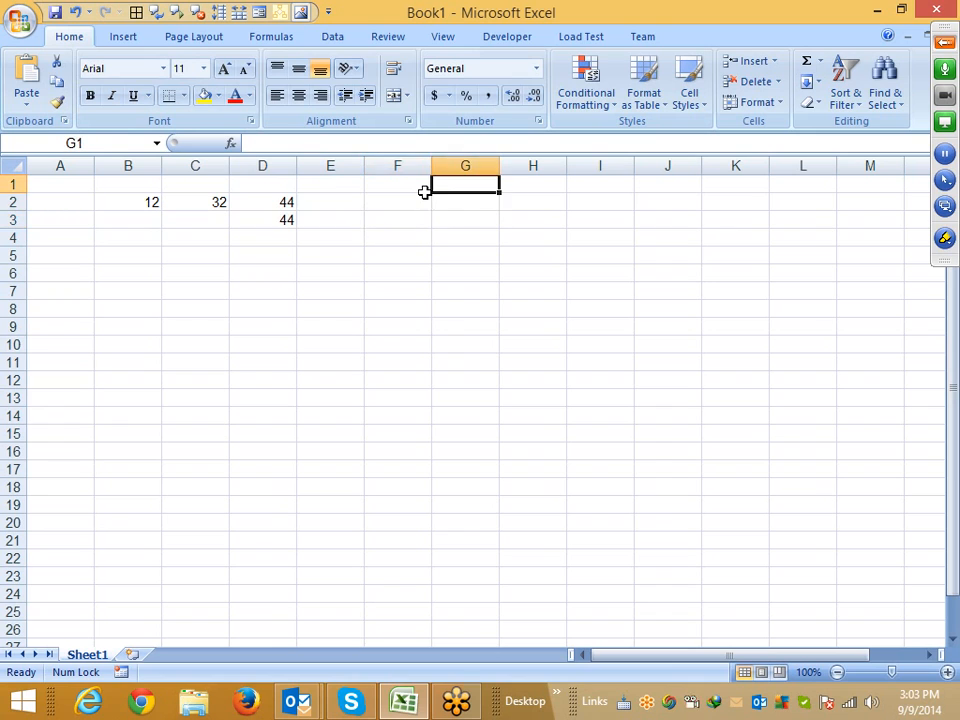
{"action": "type", "text": "+"}
{"action": "key", "text": "Return"}
{"action": "type", "text": "-"}
{"action": "key", "text": "Return"}
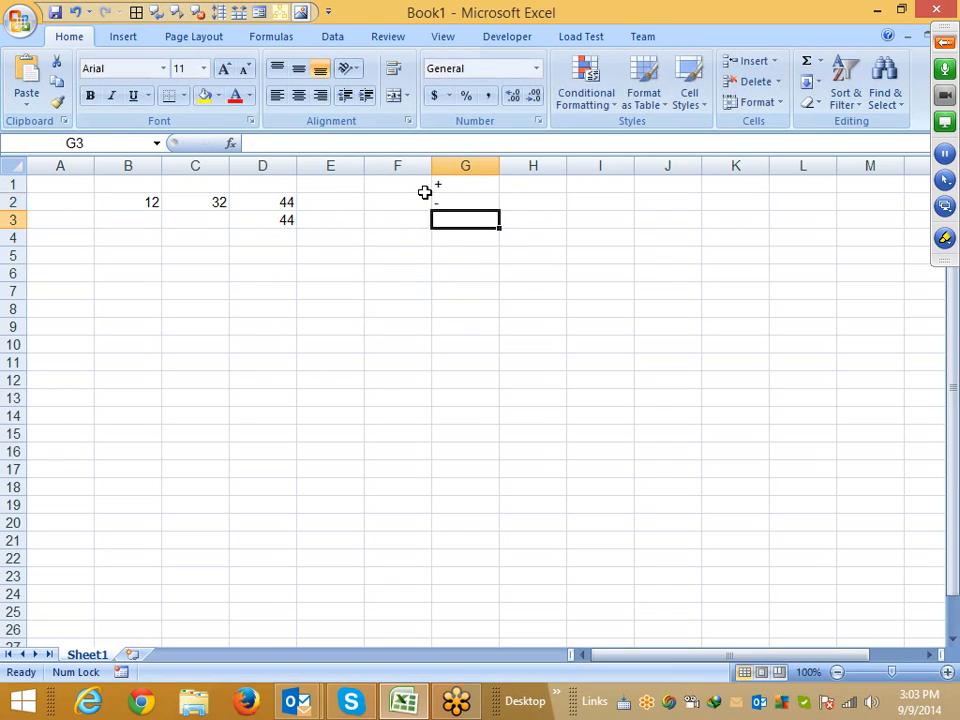
{"action": "type", "text": "/"}
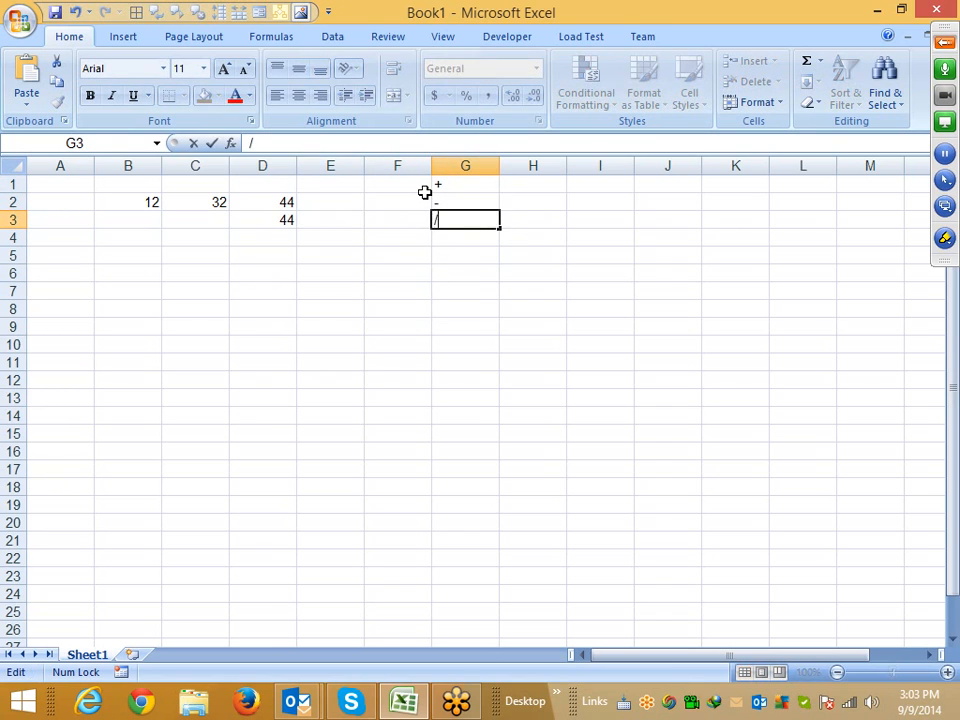
{"action": "key", "text": "Return"}
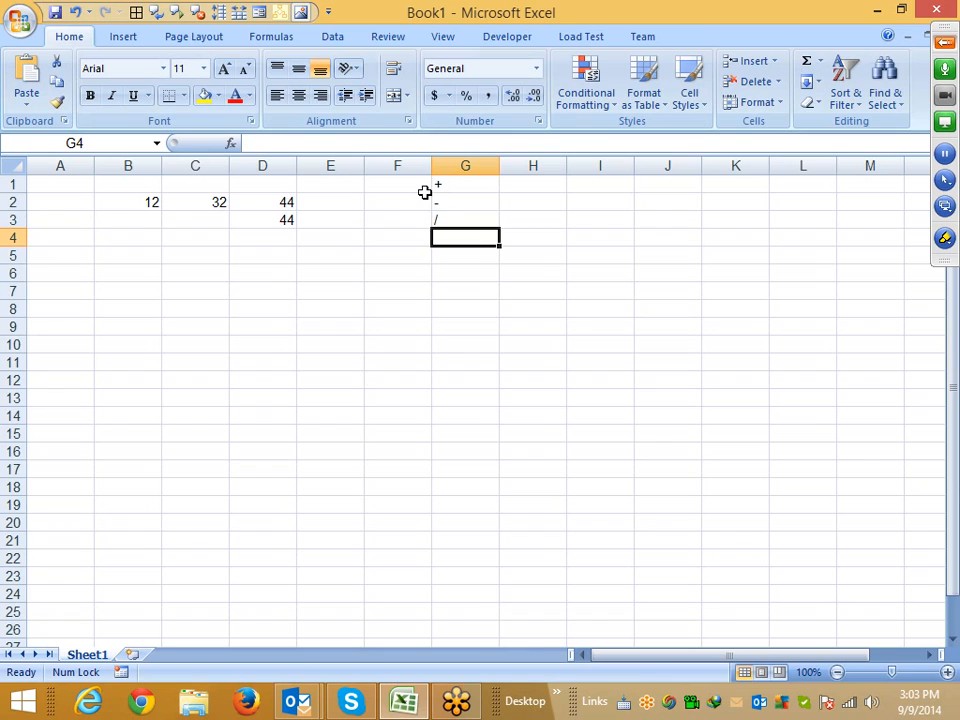
{"action": "type", "text": "*"}
{"action": "key", "text": "Return"}
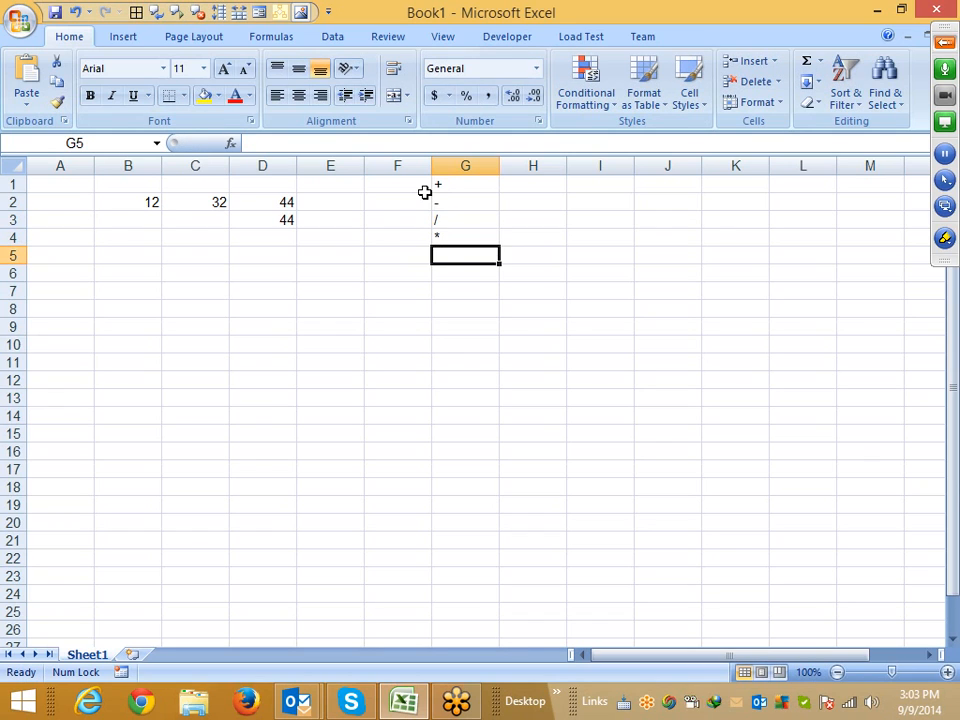
{"action": "type", "text": "^"}
{"action": "key", "text": "Return"}
{"action": "key", "text": "Up"}
{"action": "key", "text": "ctrl+shift+Up"}
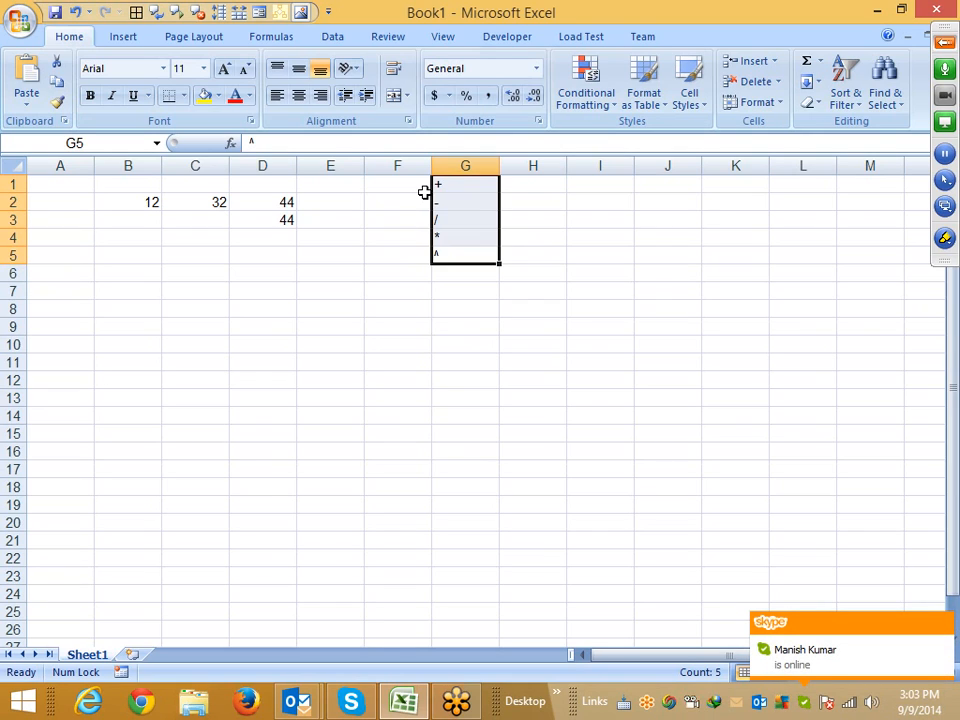
{"action": "key", "text": "Down"}
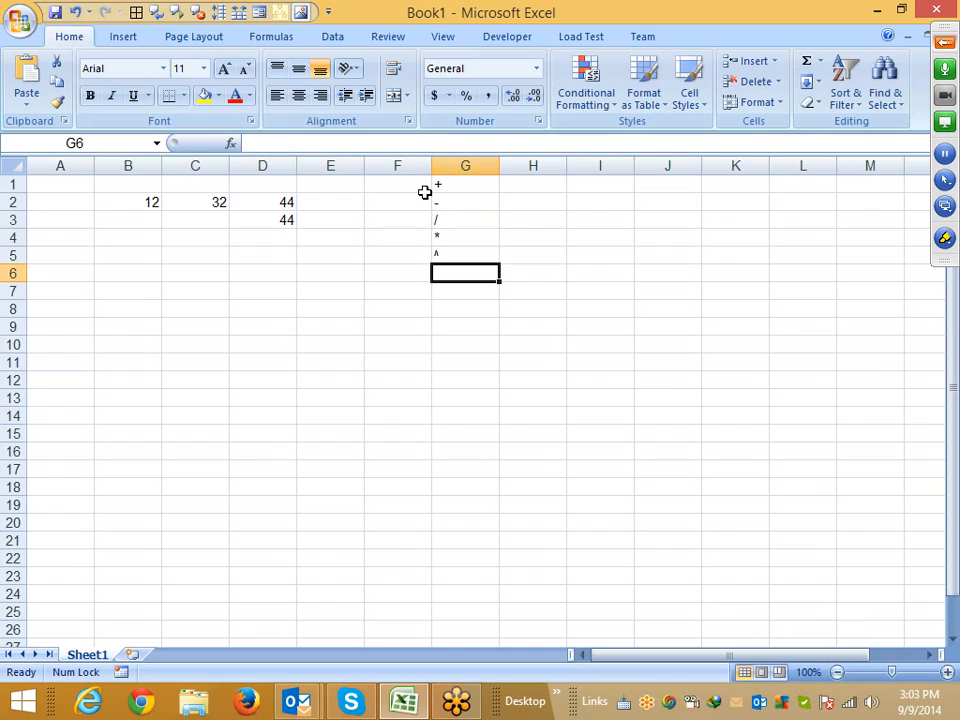
Add the column headers Q1 in A7 and Q2 in B7
{"action": "key", "text": "Left"}
{"action": "key", "text": "Left"}
{"action": "key", "text": "Left"}
{"action": "key", "text": "Left"}
{"action": "key", "text": "Left"}
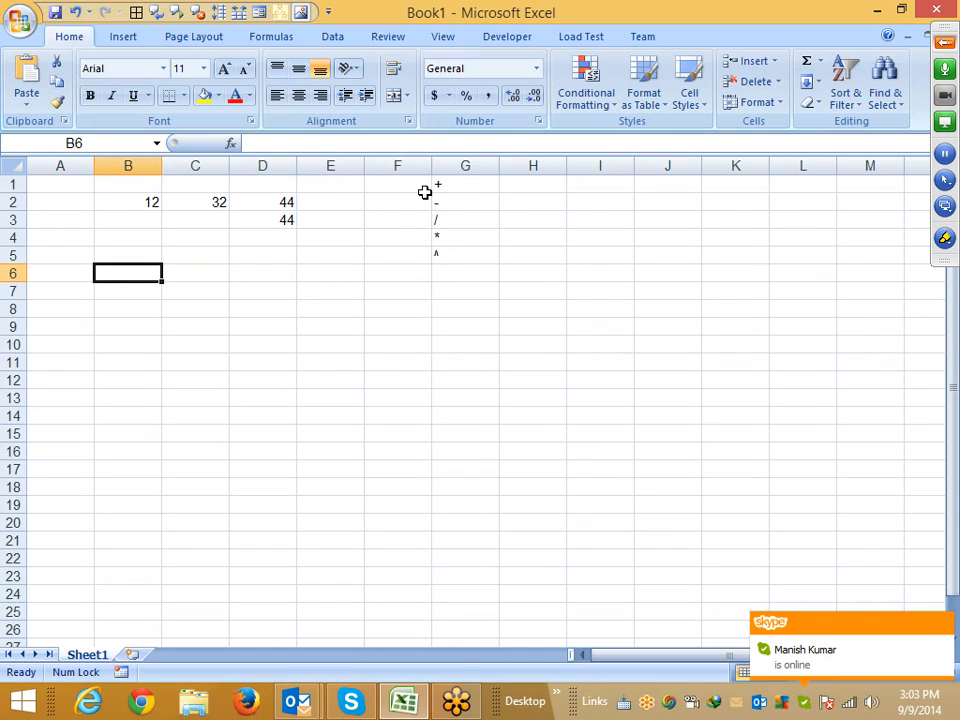
{"action": "key", "text": "Down"}
{"action": "key", "text": "Down"}
{"action": "key", "text": "Up"}
{"action": "key", "text": "Left"}
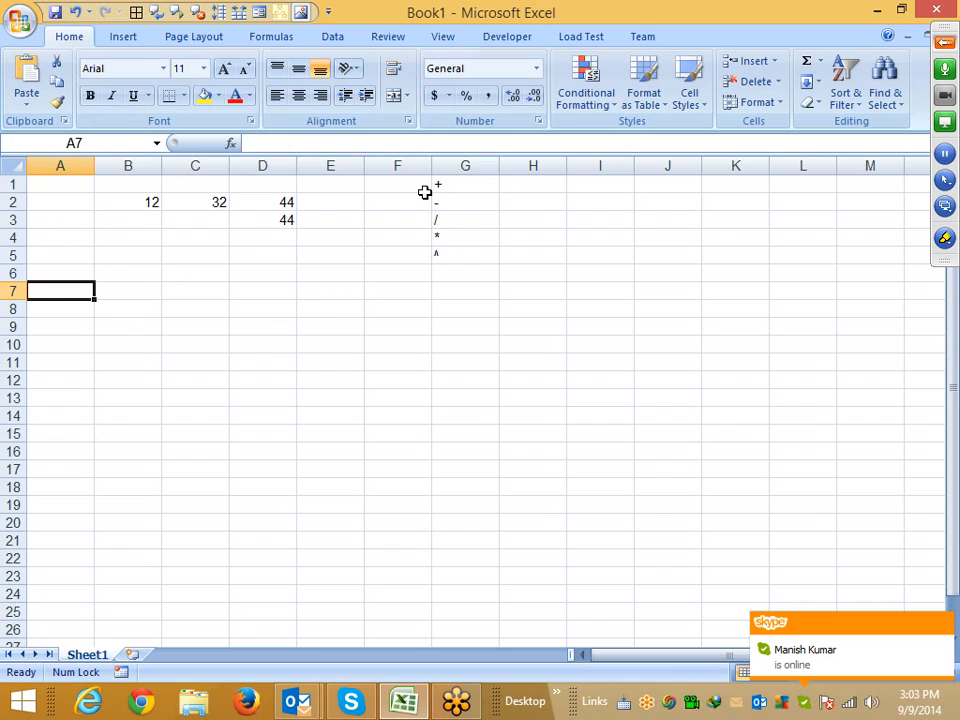
{"action": "type", "text": "Q1"}
{"action": "key", "text": "Return"}
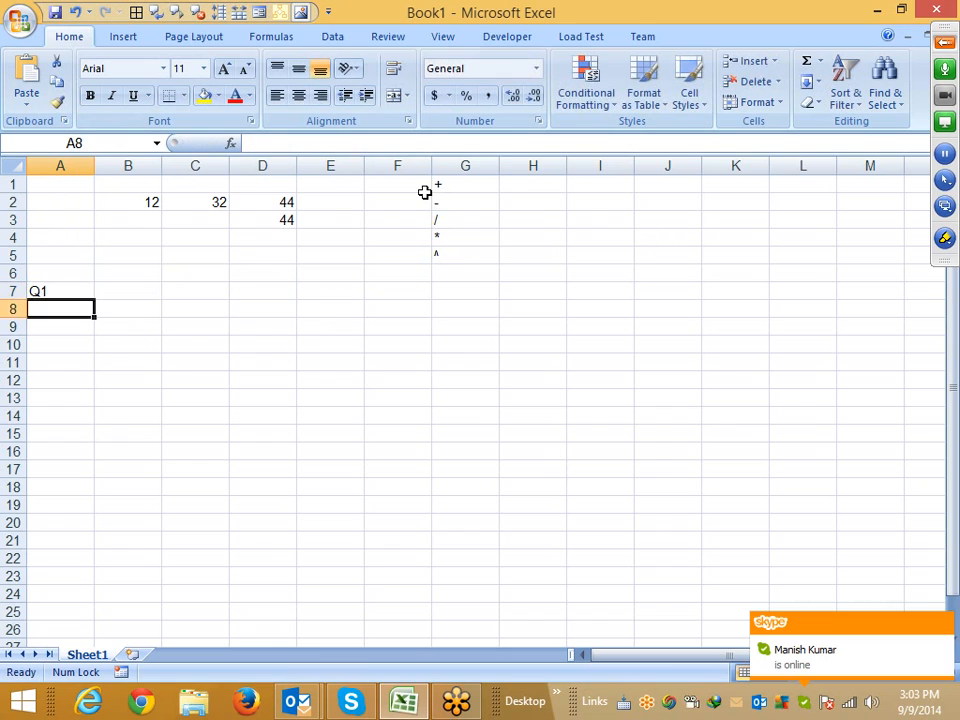
{"action": "key", "text": "Right"}
{"action": "key", "text": "Up"}
{"action": "type", "text": "Q"}
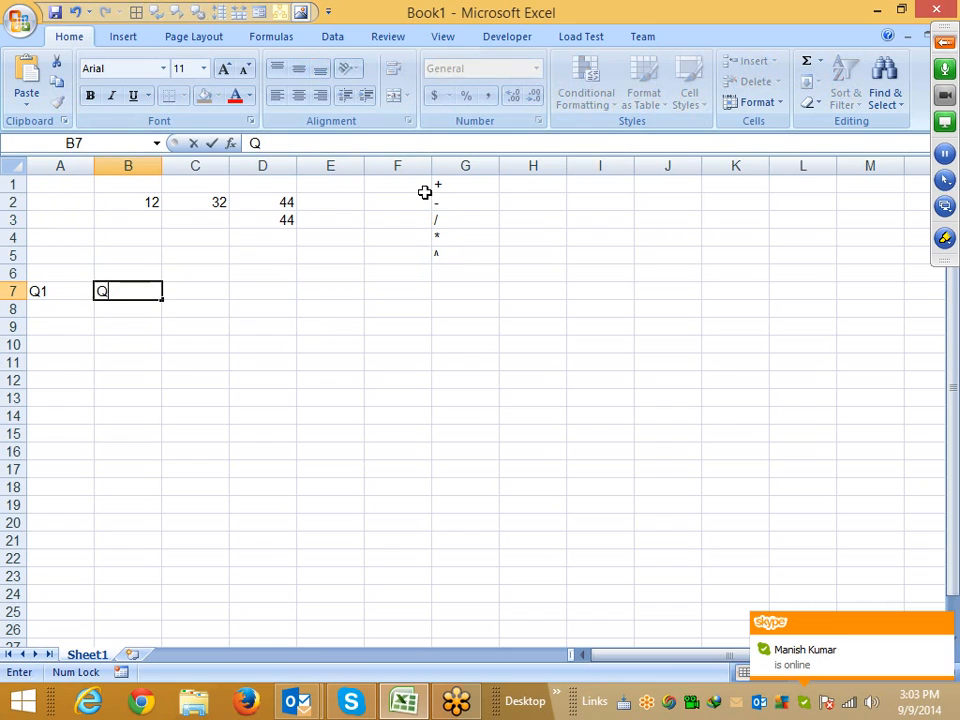
{"action": "type", "text": "2"}
{"action": "key", "text": "Return"}
{"action": "key", "text": "Left"}
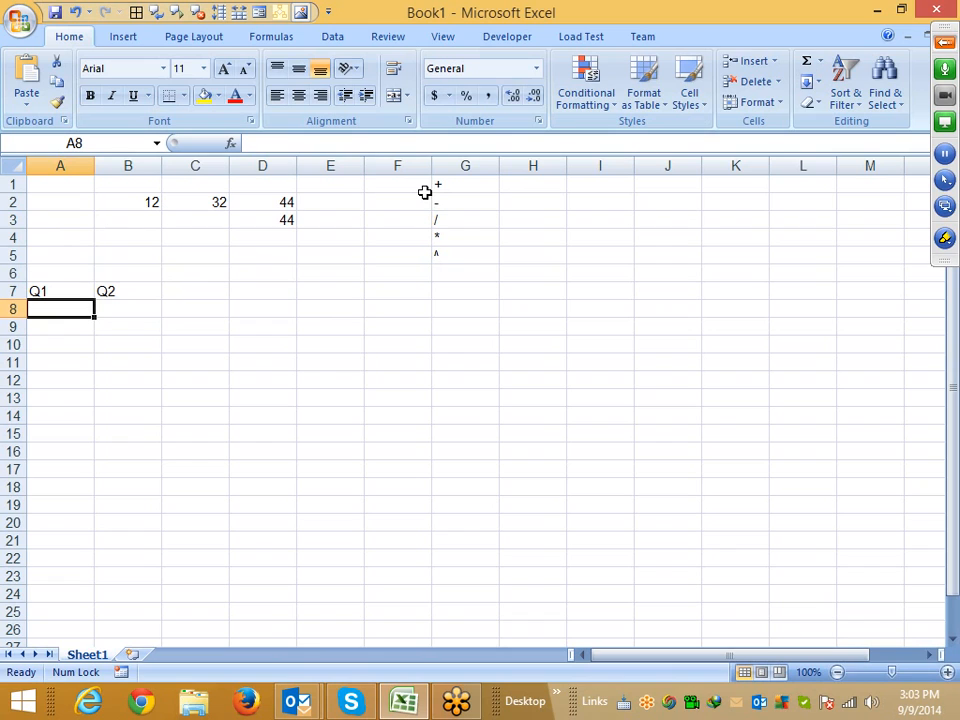
Enter 500 under Q1 and 300 under Q2 in row 8
{"action": "type", "text": "500"}
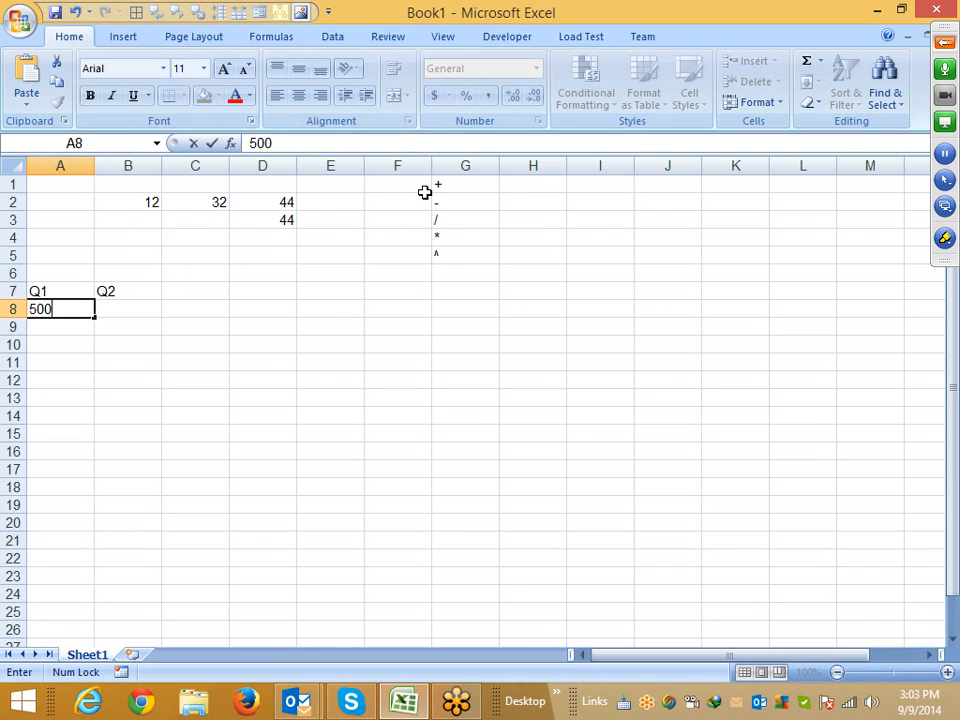
{"action": "key", "text": "Tab"}
{"action": "type", "text": "300"}
{"action": "key", "text": "Tab"}
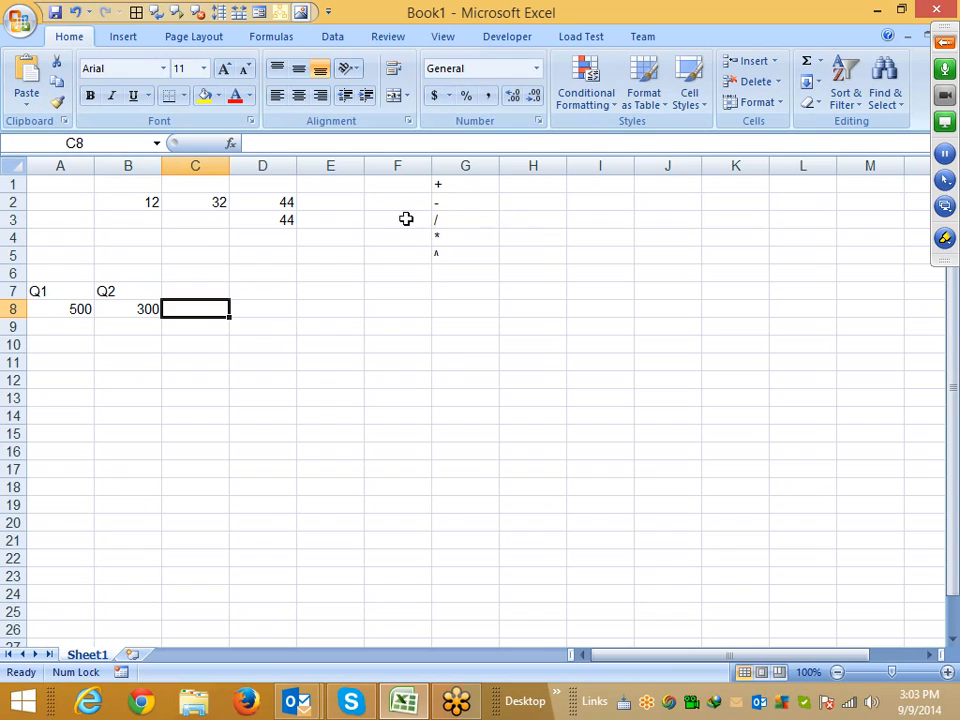
Add the header GR in C7
{"action": "key", "text": "Up"}
{"action": "type", "text": "GR"}
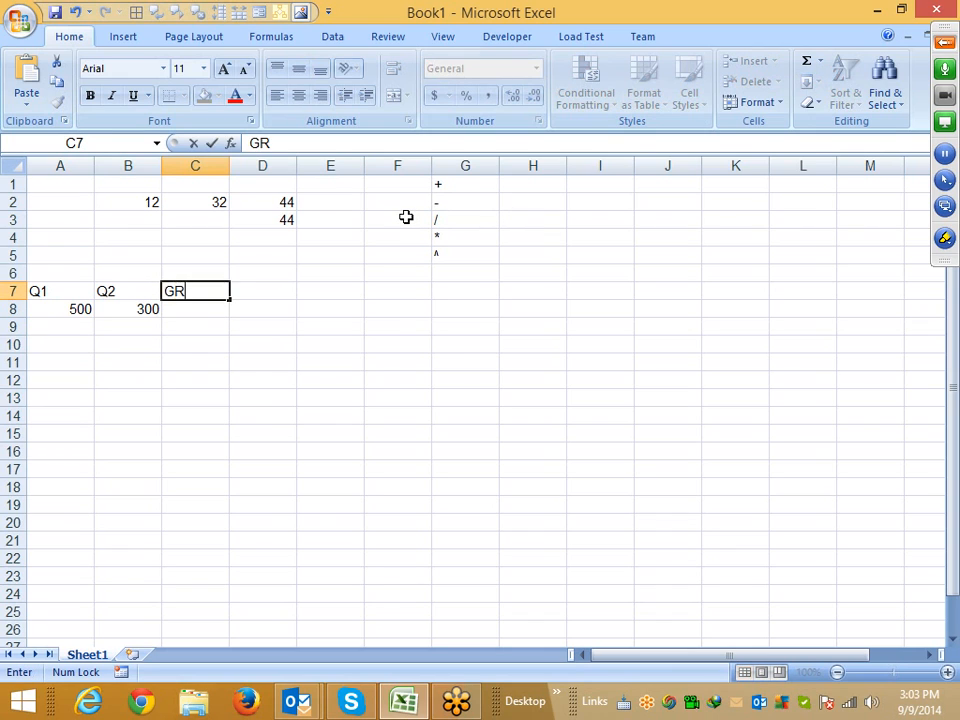
{"action": "key", "text": "Return"}
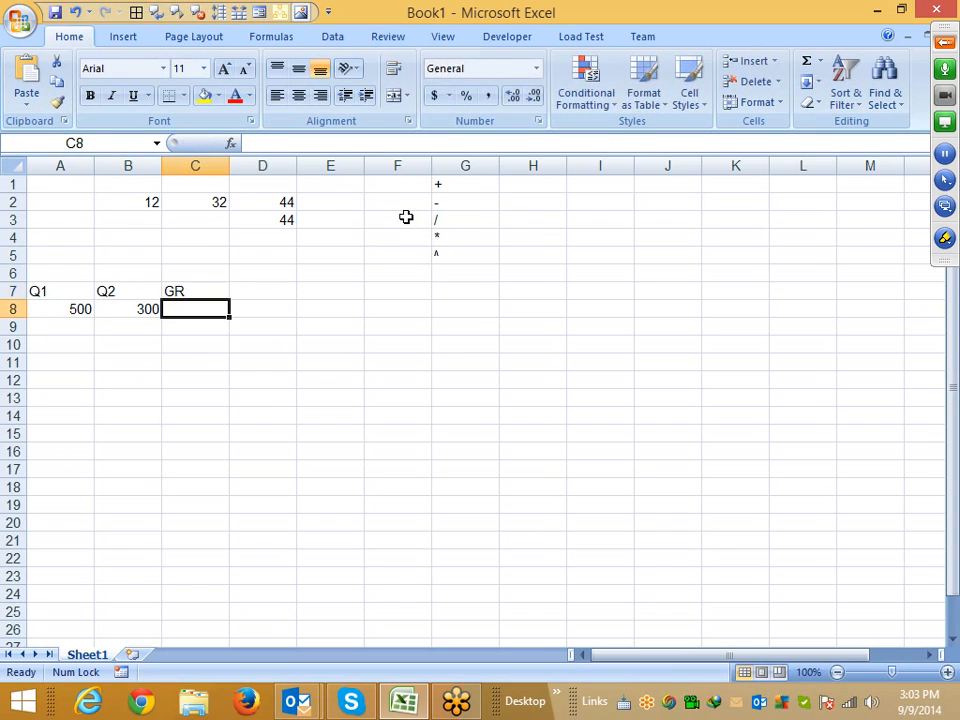
{"action": "left_click", "coordinate": [945, 238]}
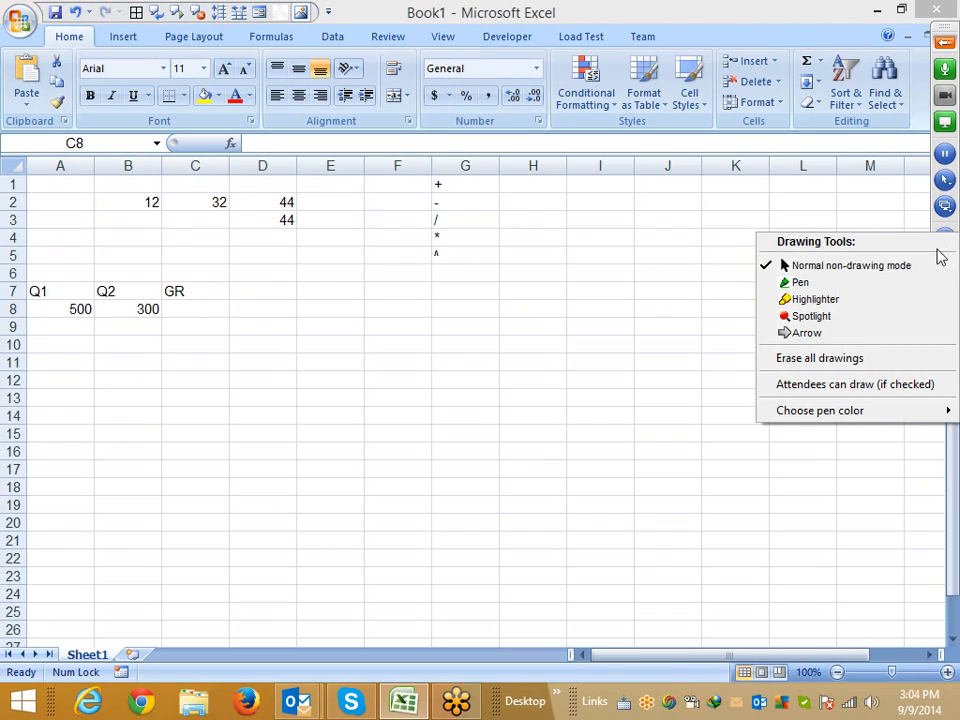
{"action": "left_click", "coordinate": [849, 283]}
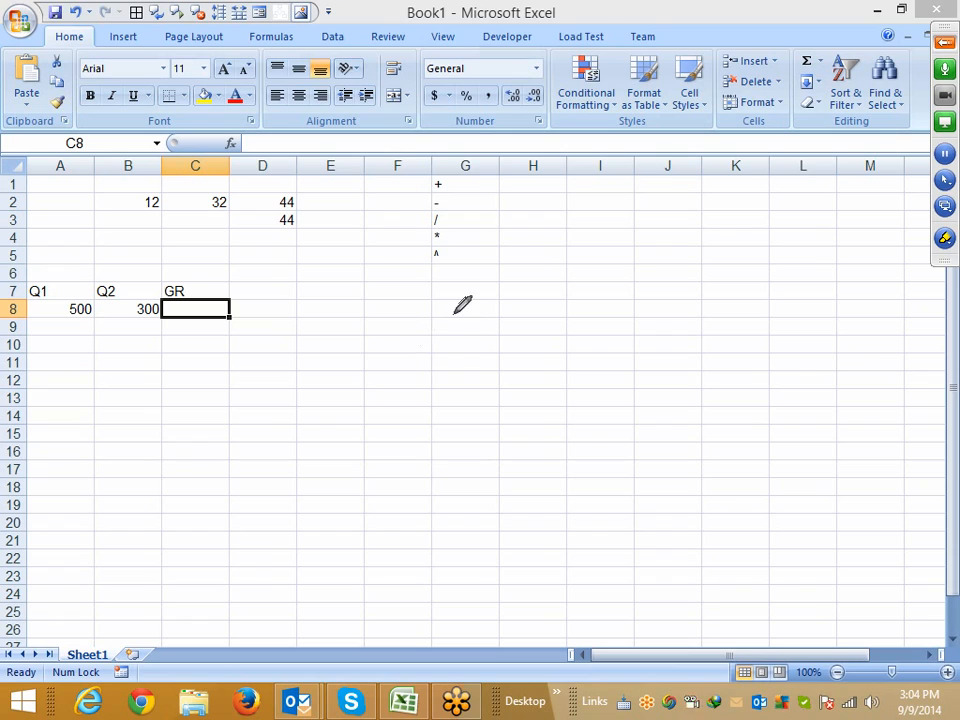
{"action": "mouse_move", "coordinate": [450, 312]}
{"action": "left_mouse_down"}
{"action": "mouse_move", "coordinate": [478, 345]}
{"action": "mouse_move", "coordinate": [506, 344]}
{"action": "mouse_move", "coordinate": [546, 286]}
{"action": "mouse_move", "coordinate": [572, 288]}
{"action": "mouse_move", "coordinate": [582, 307]}
{"action": "left_mouse_up"}
{"action": "left_click_drag", "start_coordinate": [437, 390], "coordinate": [591, 346]}
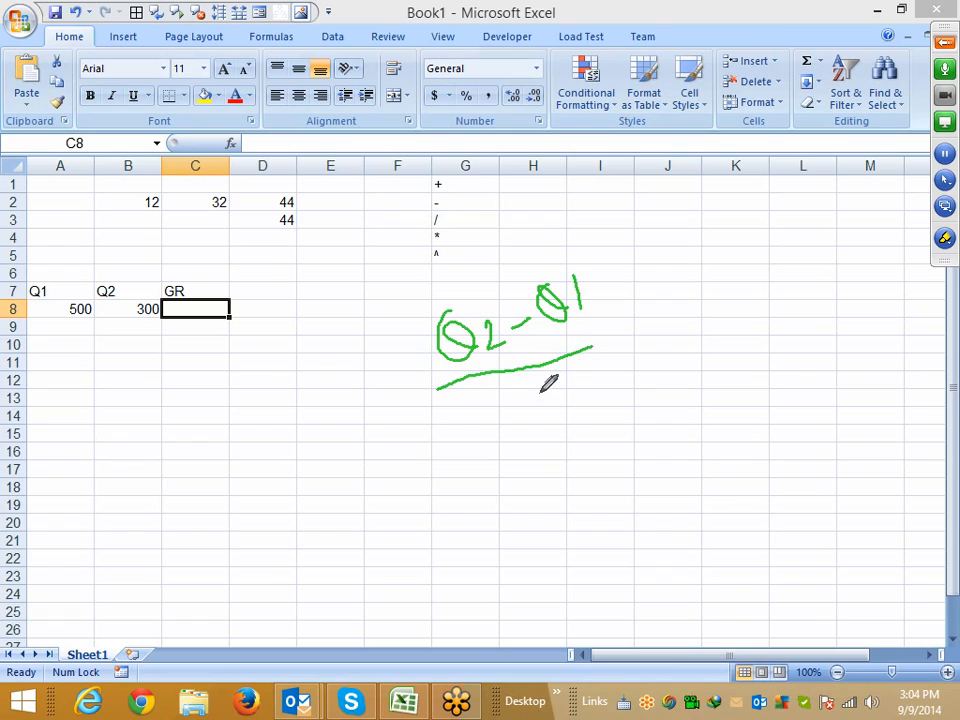
{"action": "mouse_move", "coordinate": [542, 382]}
{"action": "left_mouse_down"}
{"action": "mouse_move", "coordinate": [570, 433]}
{"action": "mouse_move", "coordinate": [596, 412]}
{"action": "left_mouse_up"}
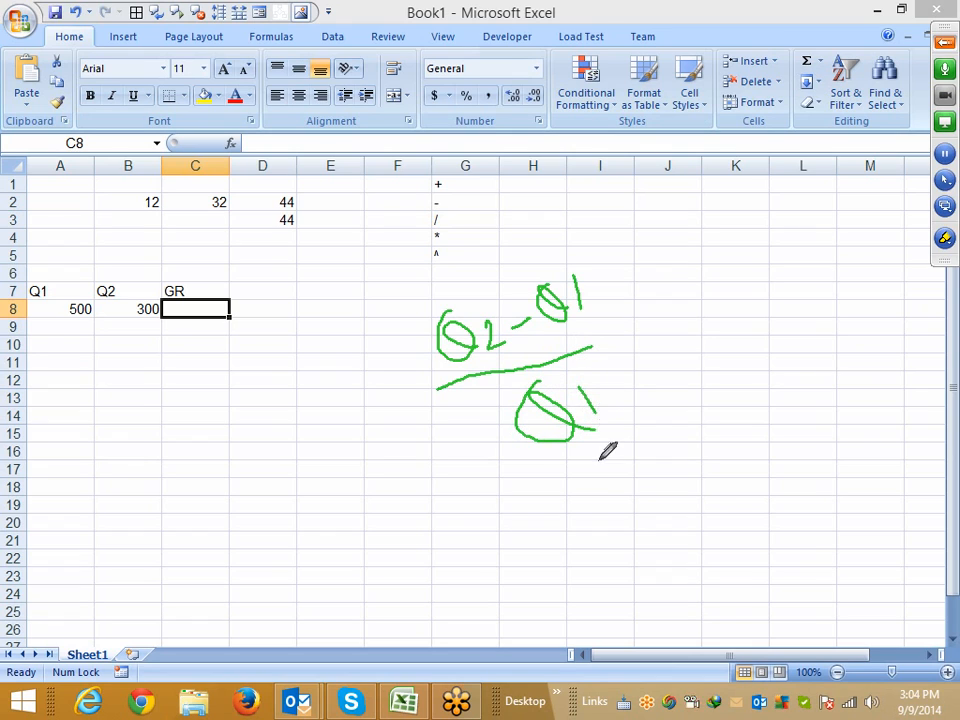
{"action": "mouse_move", "coordinate": [616, 300]}
{"action": "left_mouse_down"}
{"action": "mouse_move", "coordinate": [650, 340]}
{"action": "mouse_move", "coordinate": [629, 350]}
{"action": "left_mouse_up"}
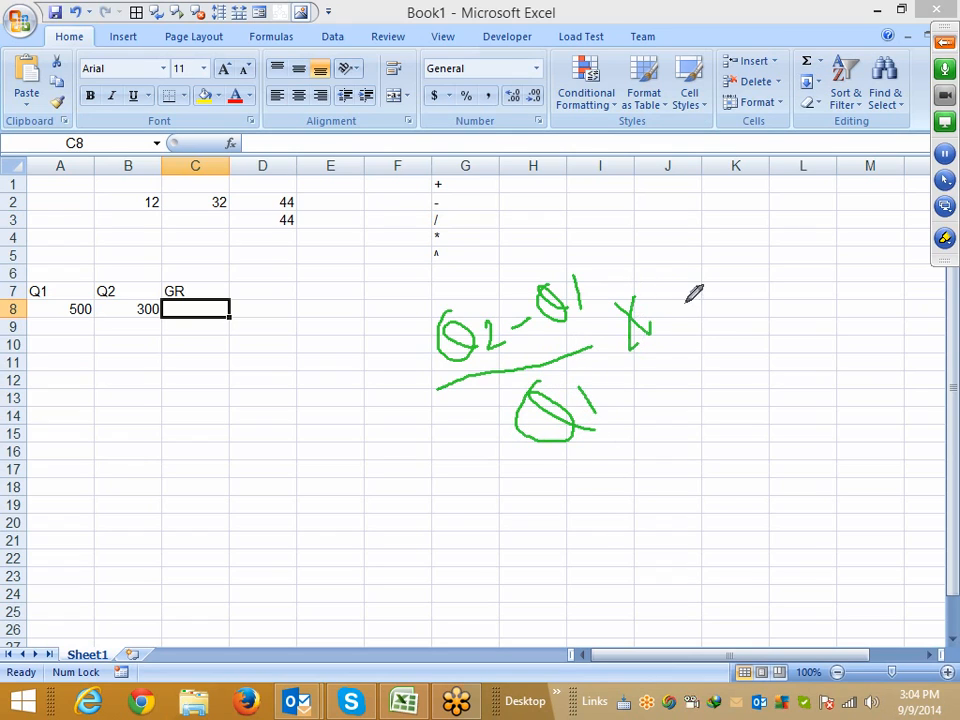
{"action": "left_click_drag", "start_coordinate": [681, 268], "coordinate": [703, 322]}
{"action": "mouse_move", "coordinate": [720, 266]}
{"action": "left_mouse_down"}
{"action": "mouse_move", "coordinate": [730, 284]}
{"action": "mouse_move", "coordinate": [716, 258]}
{"action": "mouse_move", "coordinate": [756, 258]}
{"action": "left_mouse_up"}
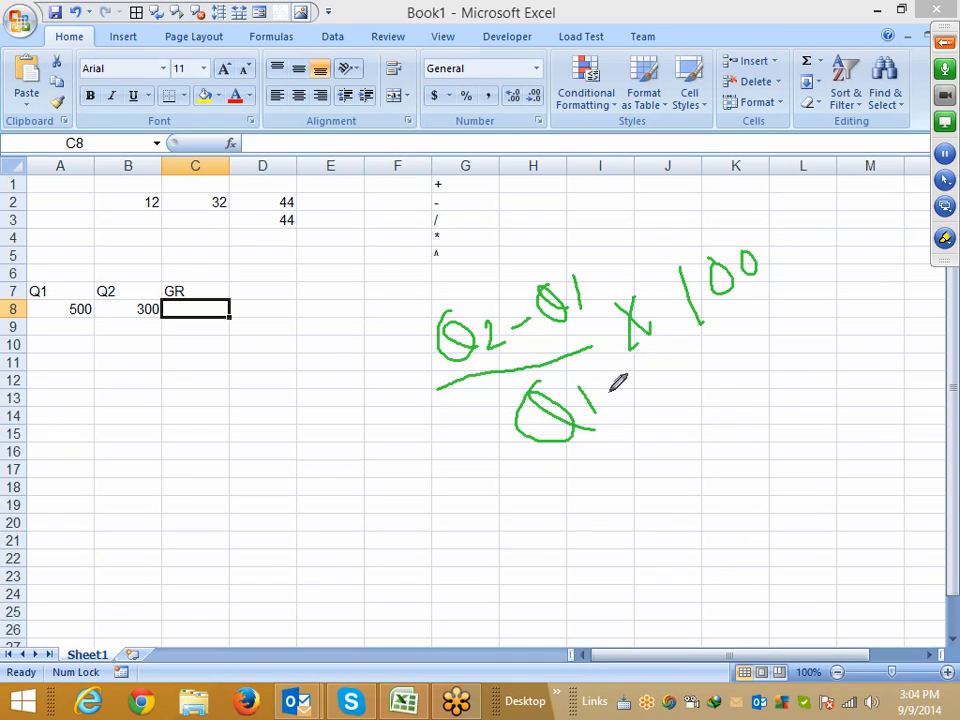
{"action": "right_click", "coordinate": [422, 440]}
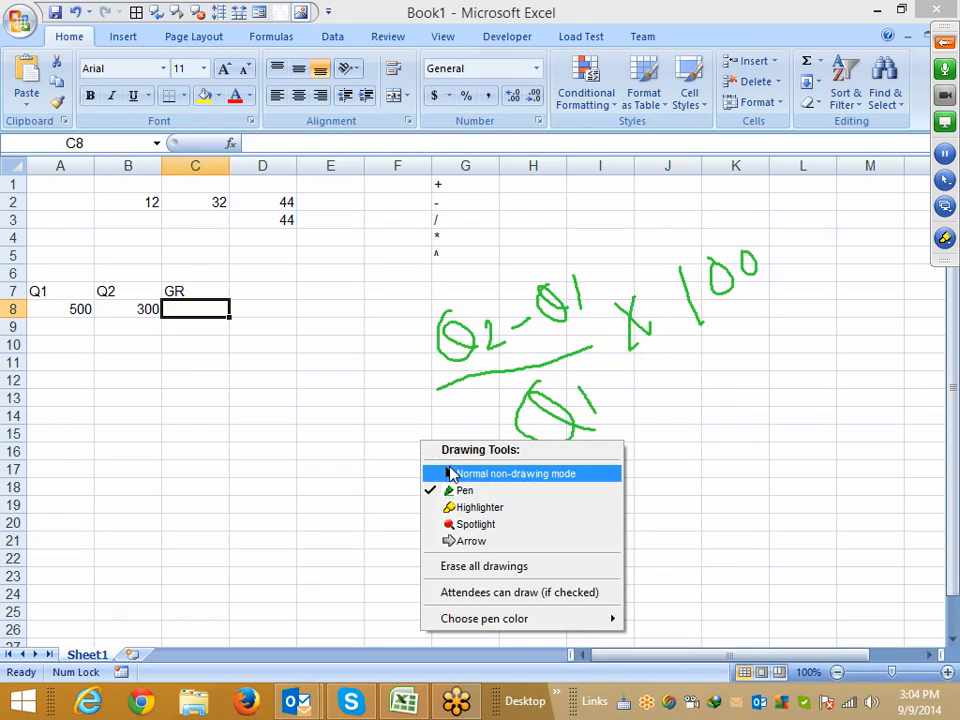
{"action": "left_click", "coordinate": [450, 472]}
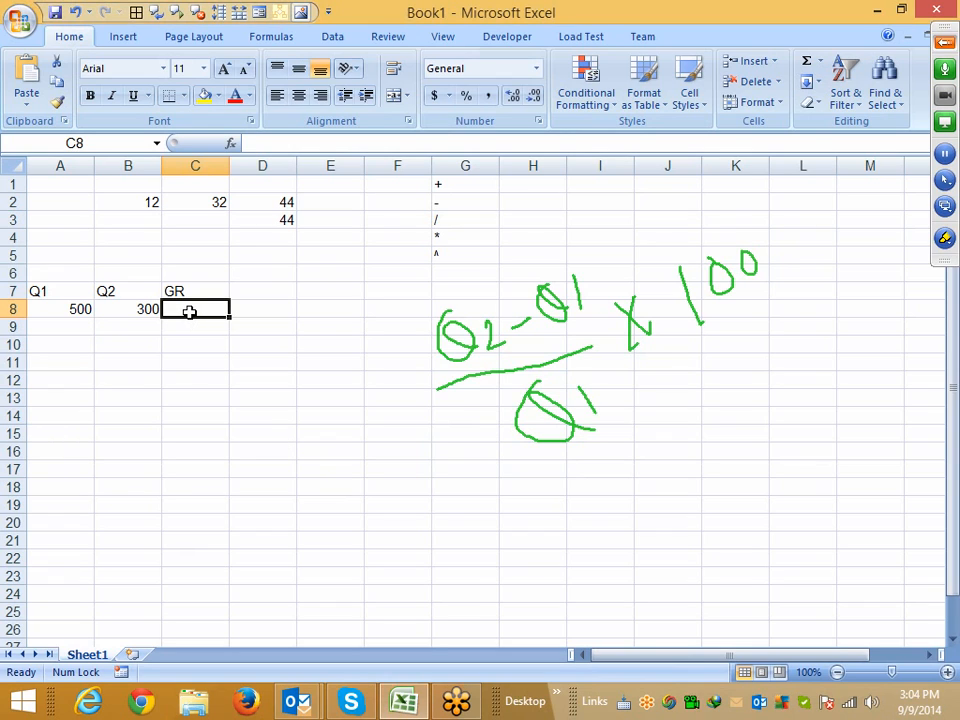
Enter the formula =300-500/500 in C8 under the GR header
{"action": "type", "text": "="}
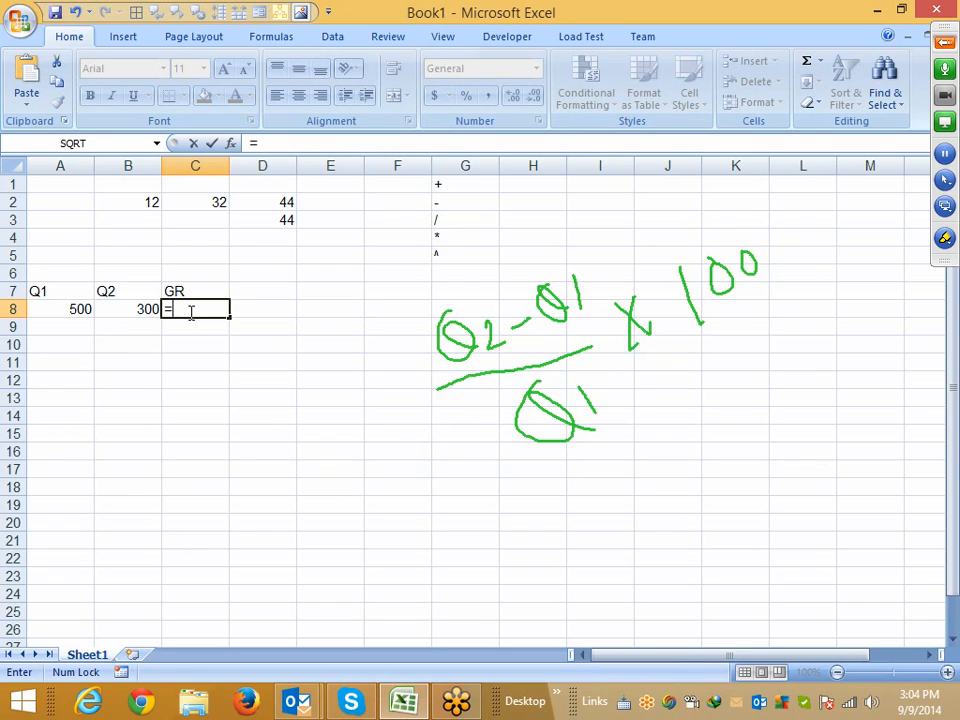
{"action": "type", "text": "300-5"}
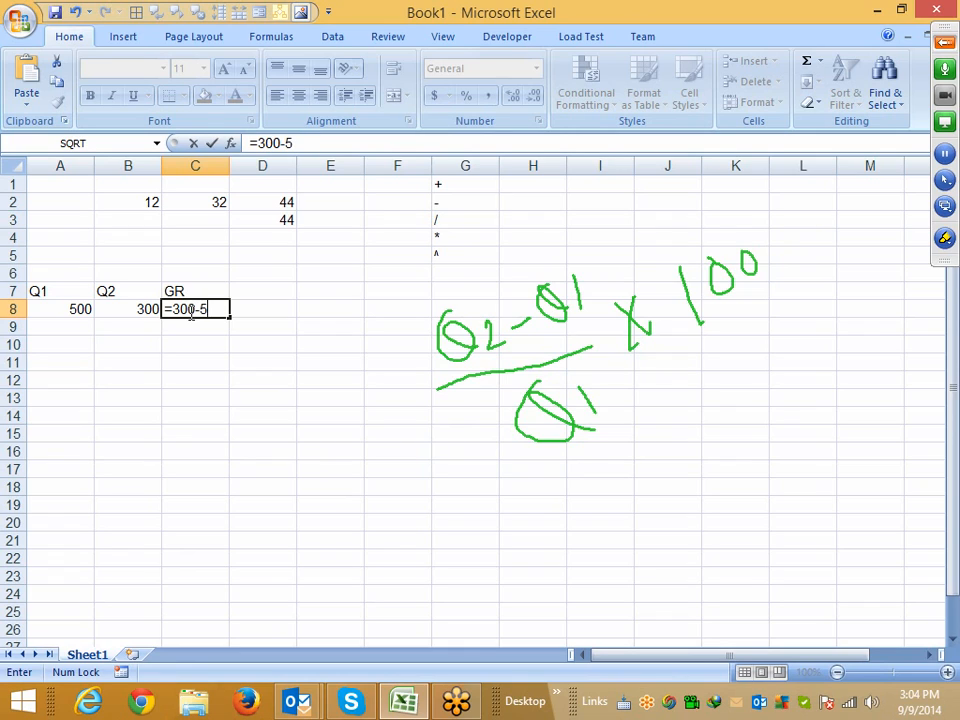
{"action": "type", "text": "00/"}
{"action": "type", "text": "500"}
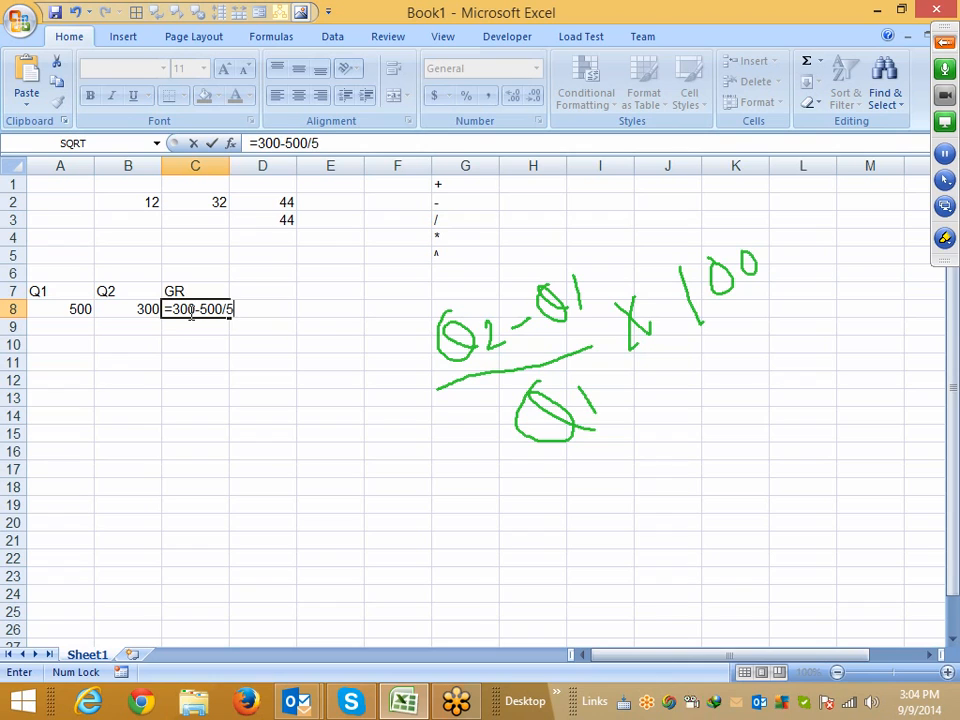
{"action": "key", "text": "Return"}
{"action": "left_click", "coordinate": [189, 312]}
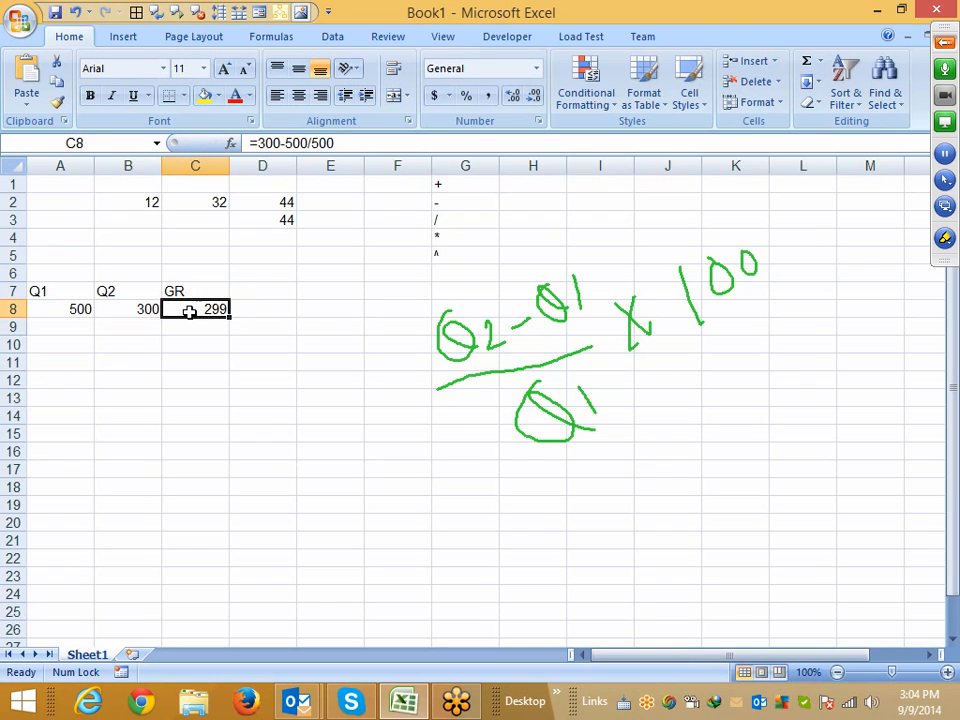
Wrap 300-500 in parentheses in C8's formula, giving =(300-500)/500, and format the result as a percentage
{"action": "left_click", "coordinate": [260, 145]}
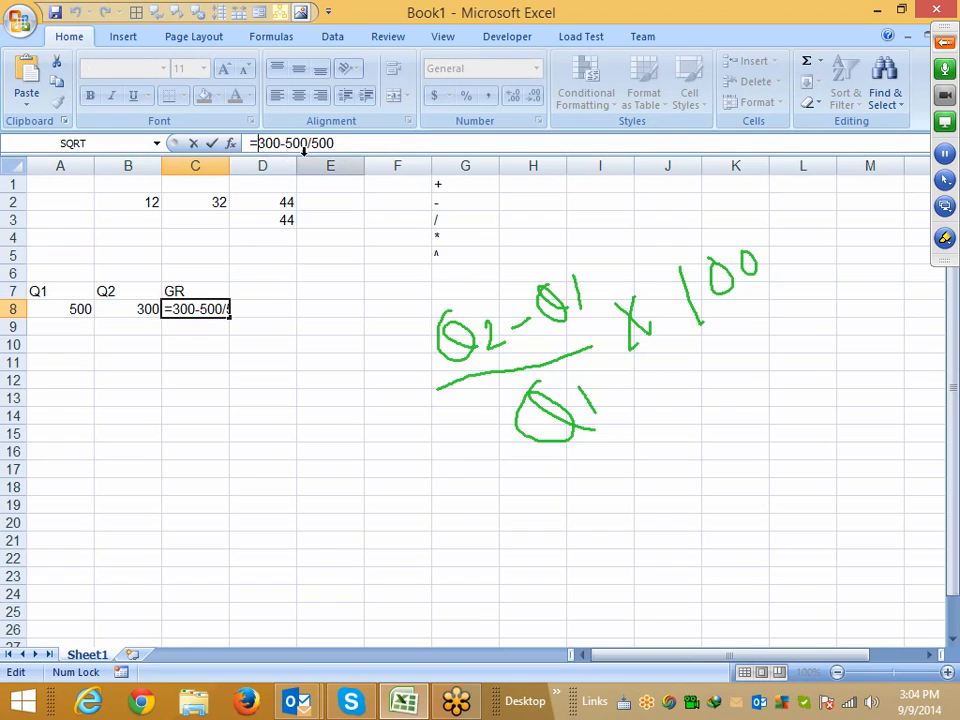
{"action": "type", "text": "("}
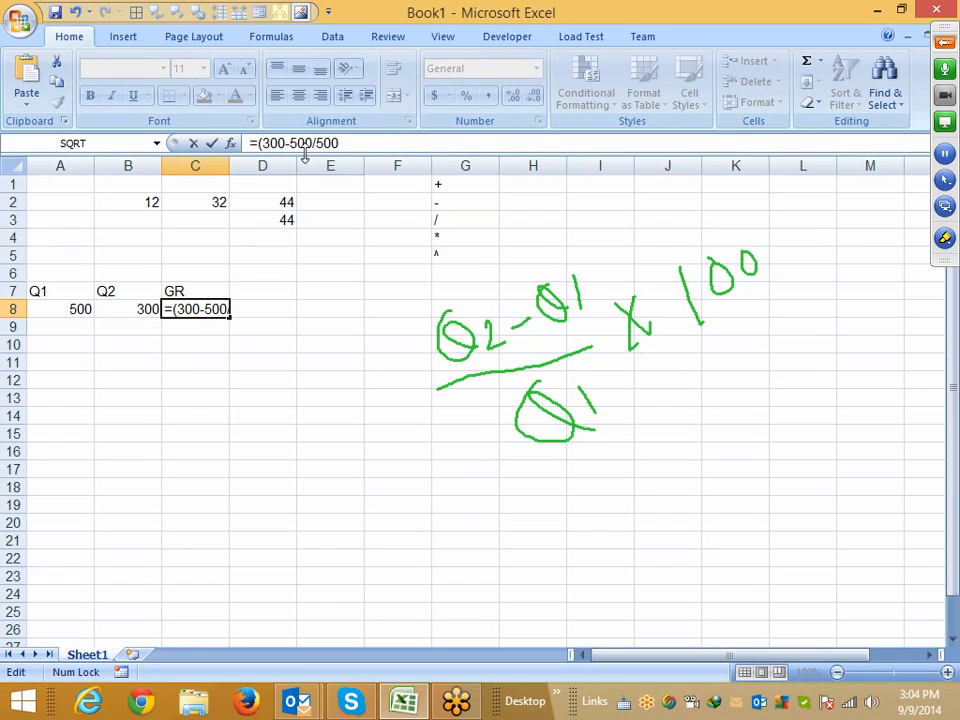
{"action": "left_click", "coordinate": [312, 143]}
{"action": "type", "text": ")"}
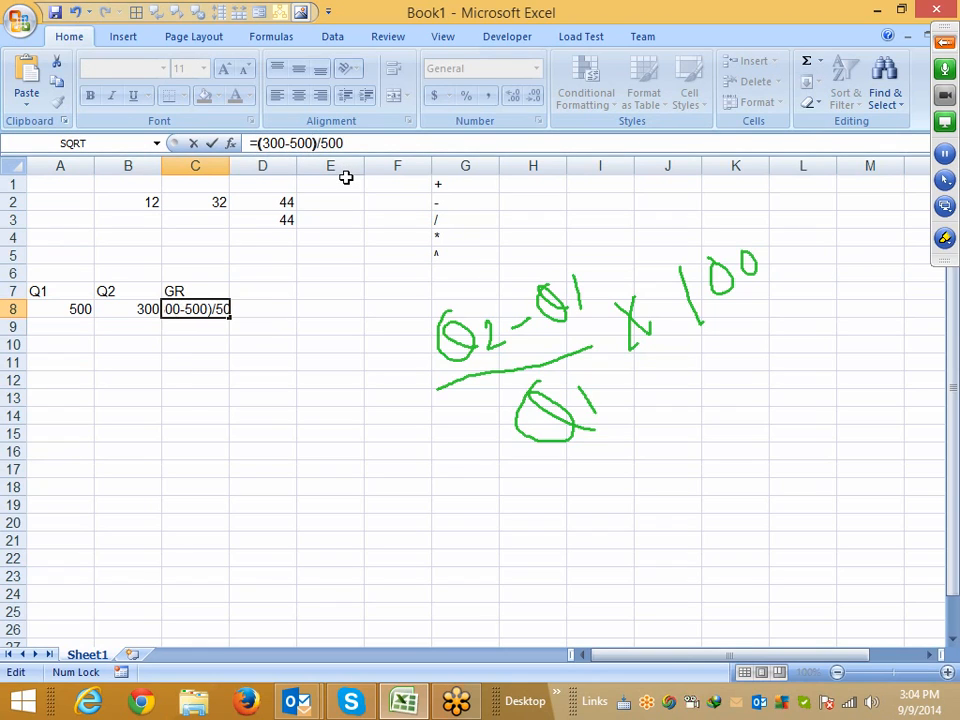
{"action": "key", "text": "Return"}
{"action": "key", "text": "Up"}
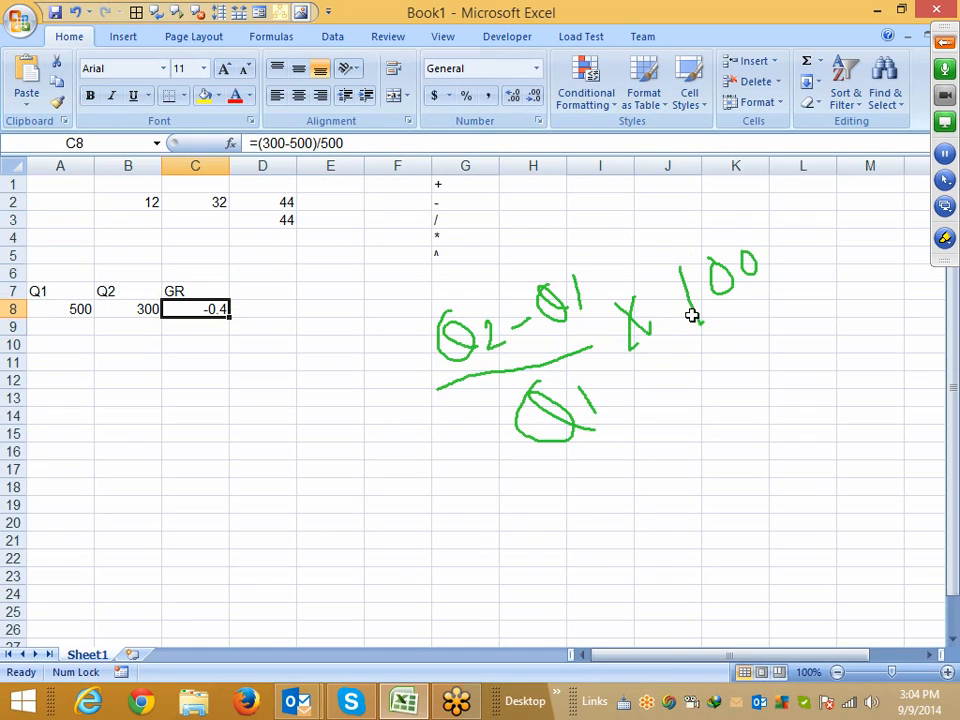
{"action": "left_click", "coordinate": [472, 104]}
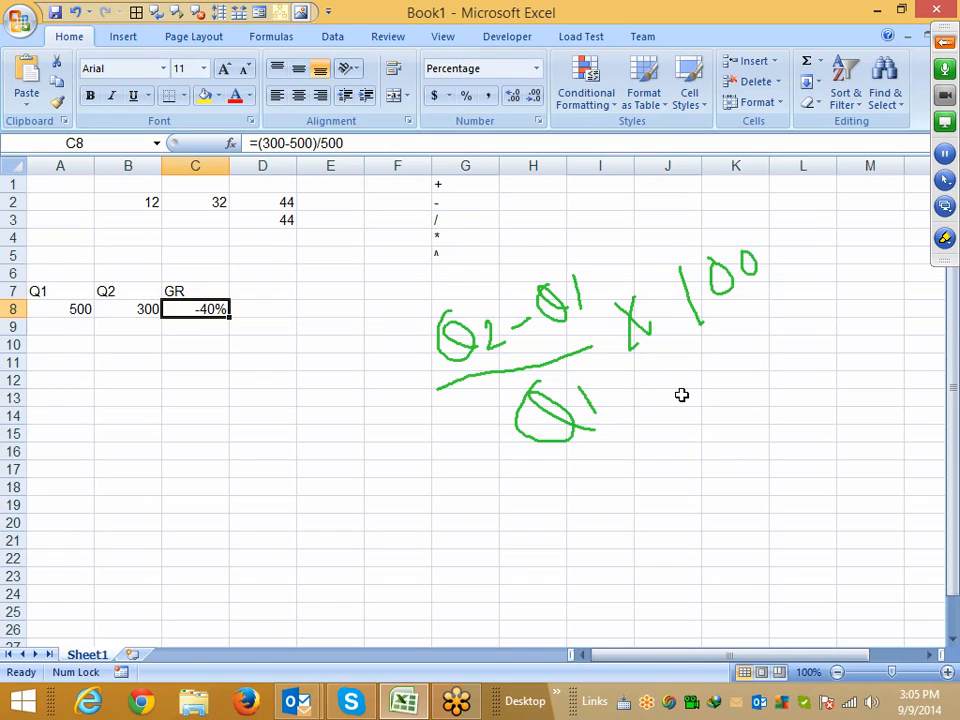
{"action": "left_click", "coordinate": [377, 449]}
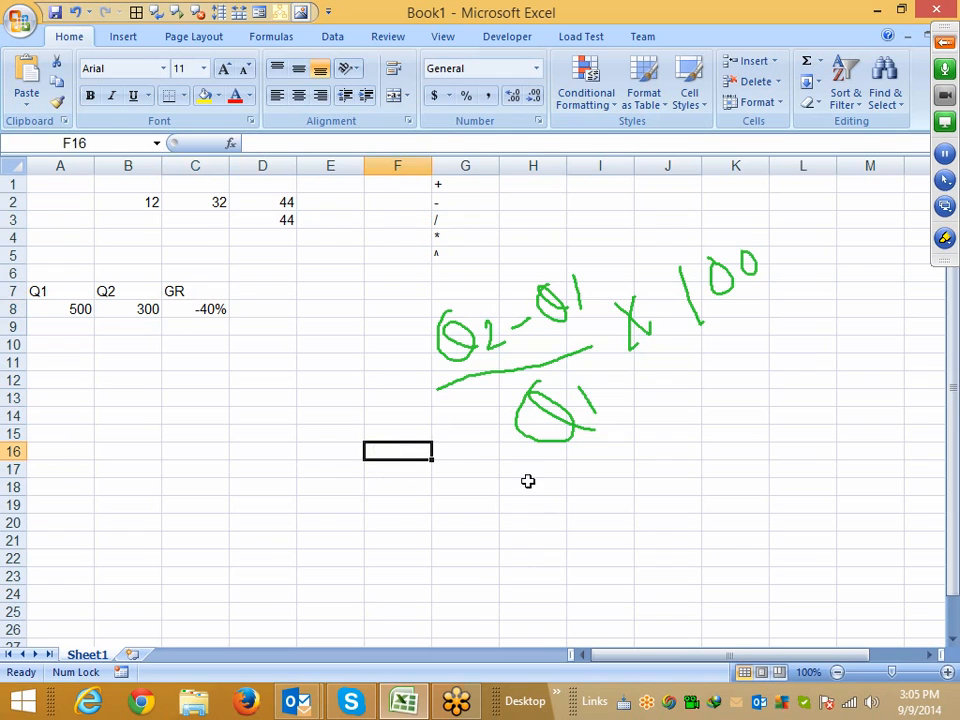
{"action": "left_click", "coordinate": [944, 238]}
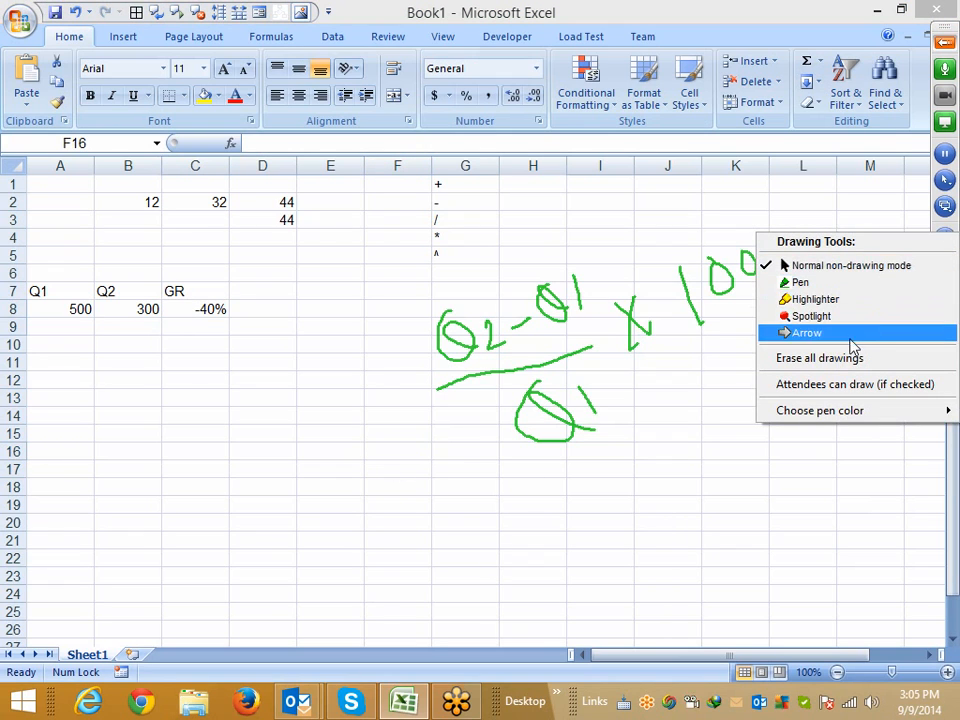
{"action": "left_click", "coordinate": [848, 360]}
Enter the label P in A13 and the principal 50000 beside it in B13
{"action": "left_click", "coordinate": [92, 401]}
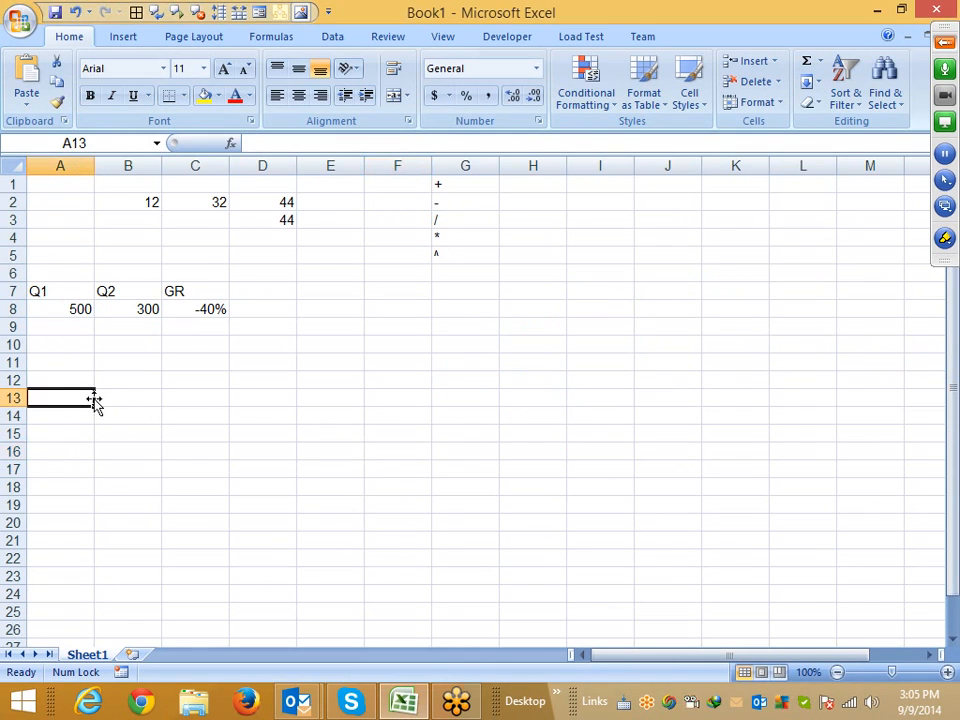
{"action": "left_click", "coordinate": [111, 414]}
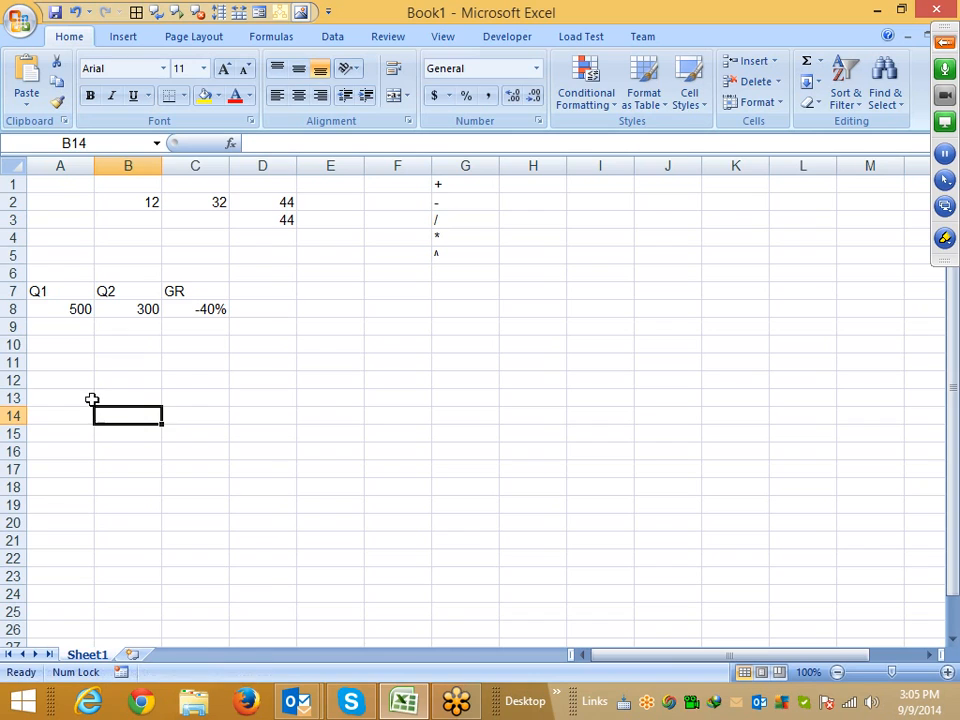
{"action": "left_click", "coordinate": [90, 399]}
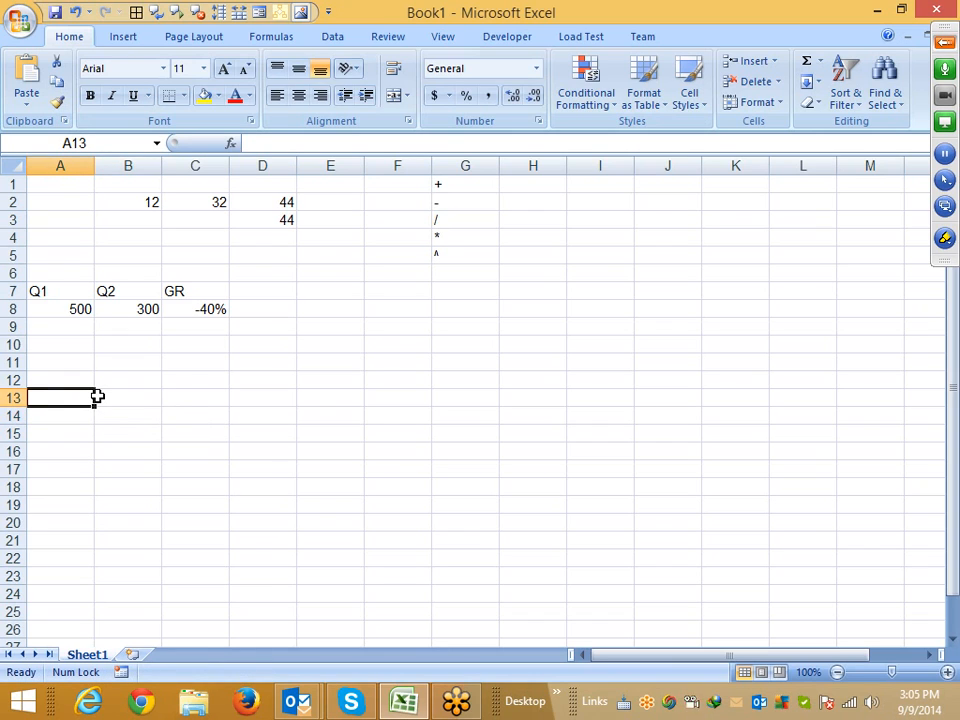
{"action": "type", "text": "P"}
{"action": "left_click", "coordinate": [100, 412]}
{"action": "left_click", "coordinate": [100, 399]}
{"action": "type", "text": "50"}
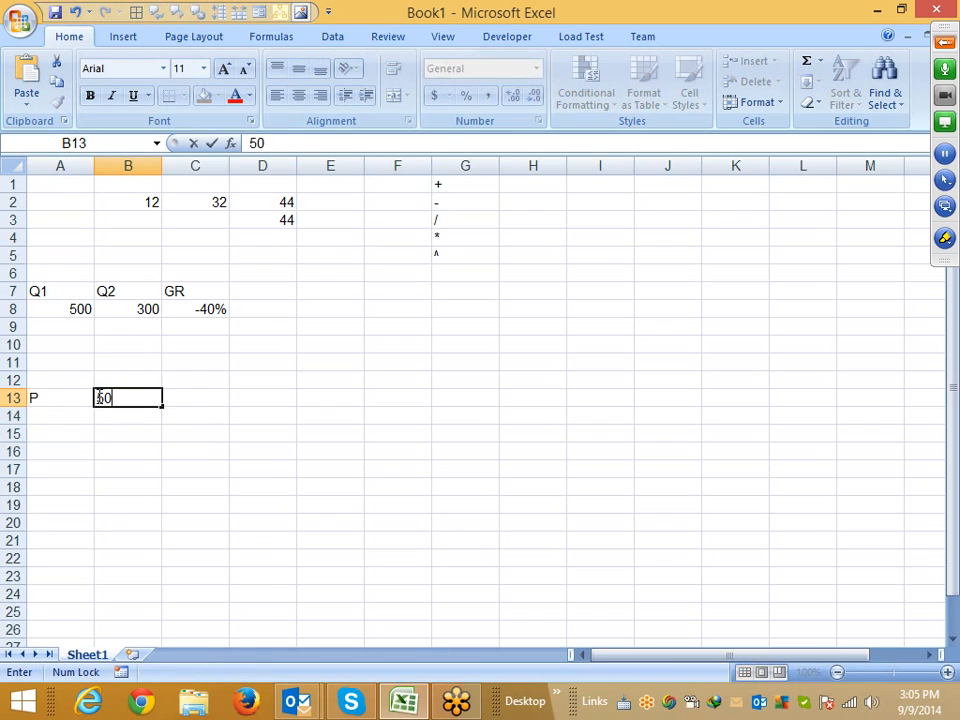
{"action": "type", "text": "000"}
{"action": "key", "text": "Return"}
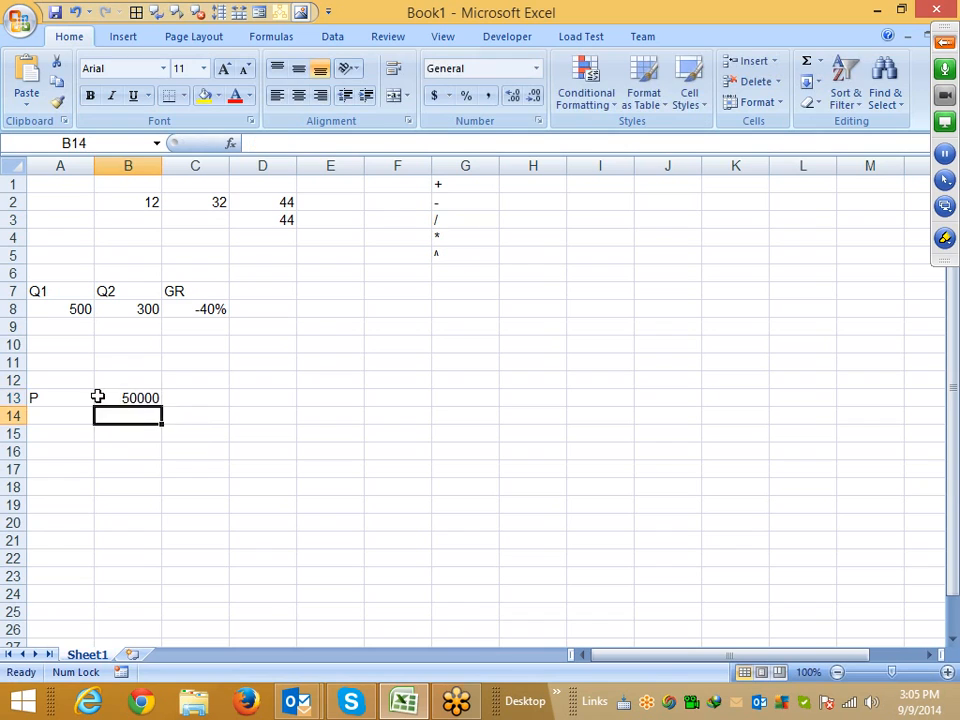
Enter the label R in A14 and the rate 14% beside it in B14
{"action": "key", "text": "Left"}
{"action": "type", "text": "R"}
{"action": "key", "text": "Tab"}
{"action": "type", "text": "60"}
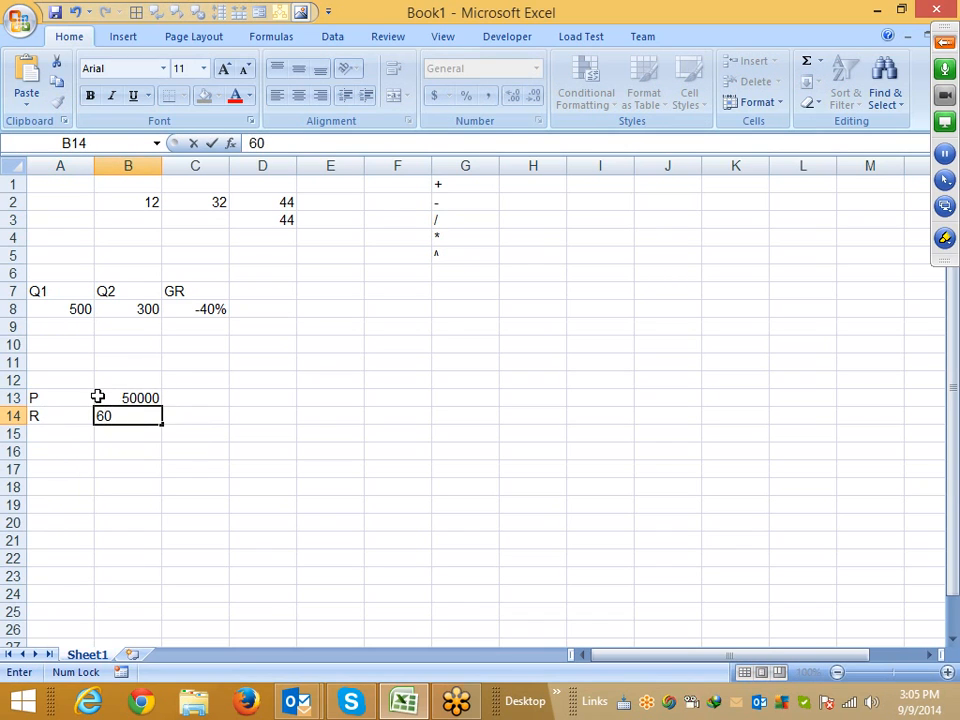
{"action": "key", "text": "BackSpace"}
{"action": "key", "text": "BackSpace"}
{"action": "type", "text": "14%"}
{"action": "key", "text": "Return"}
Enter the label Time in A15 and the value 4 beside it in B15
{"action": "key", "text": "Left"}
{"action": "type", "text": "T"}
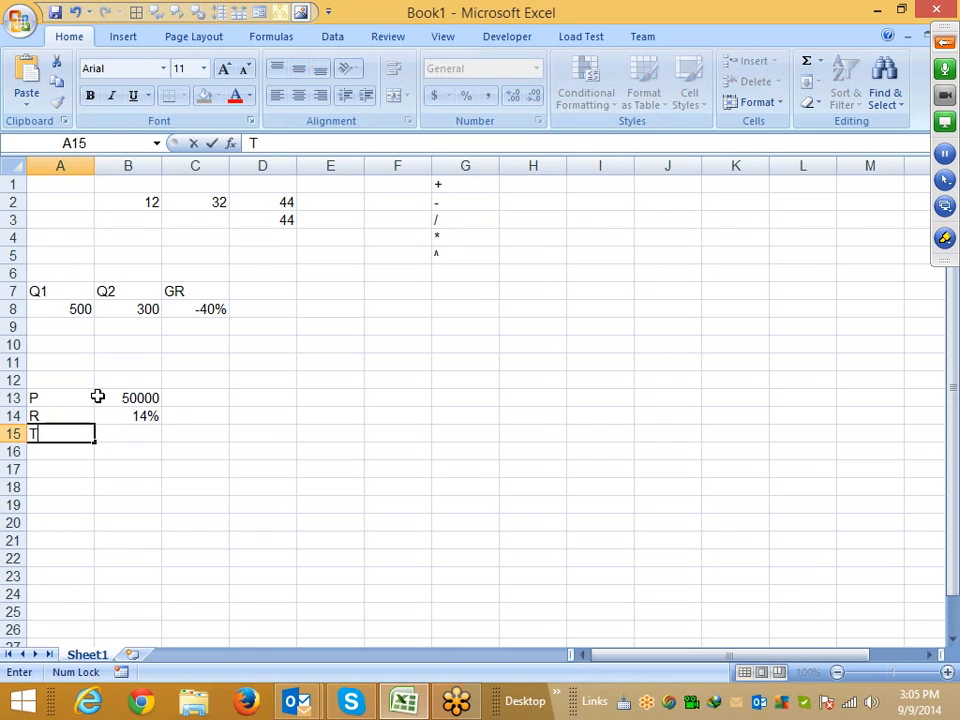
{"action": "type", "text": "ime"}
{"action": "key", "text": "Return"}
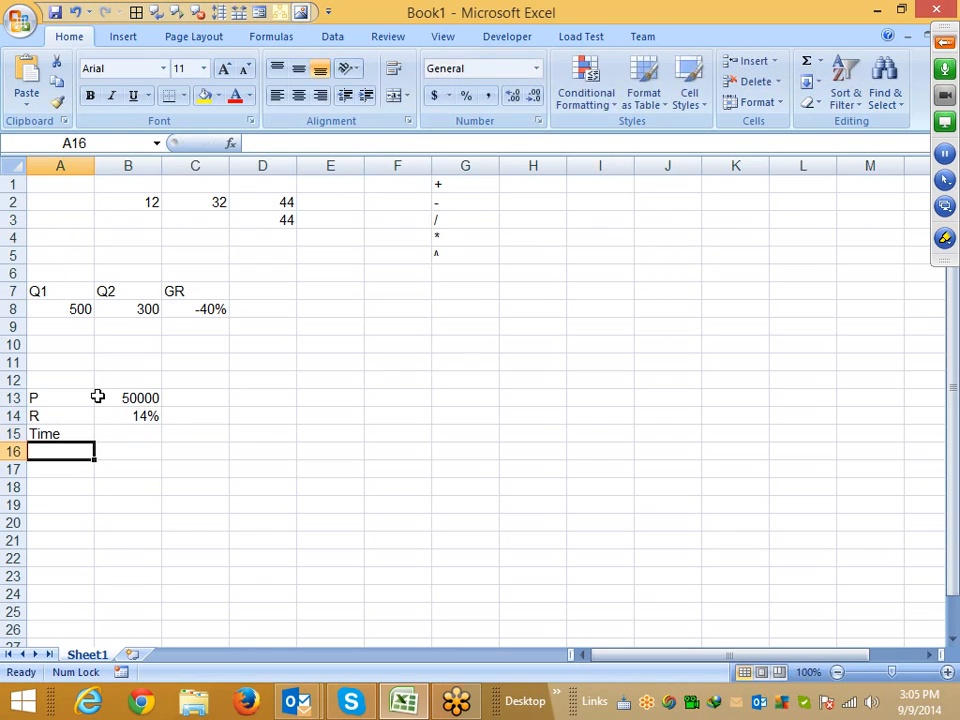
{"action": "key", "text": "Right"}
{"action": "key", "text": "Up"}
{"action": "type", "text": "4"}
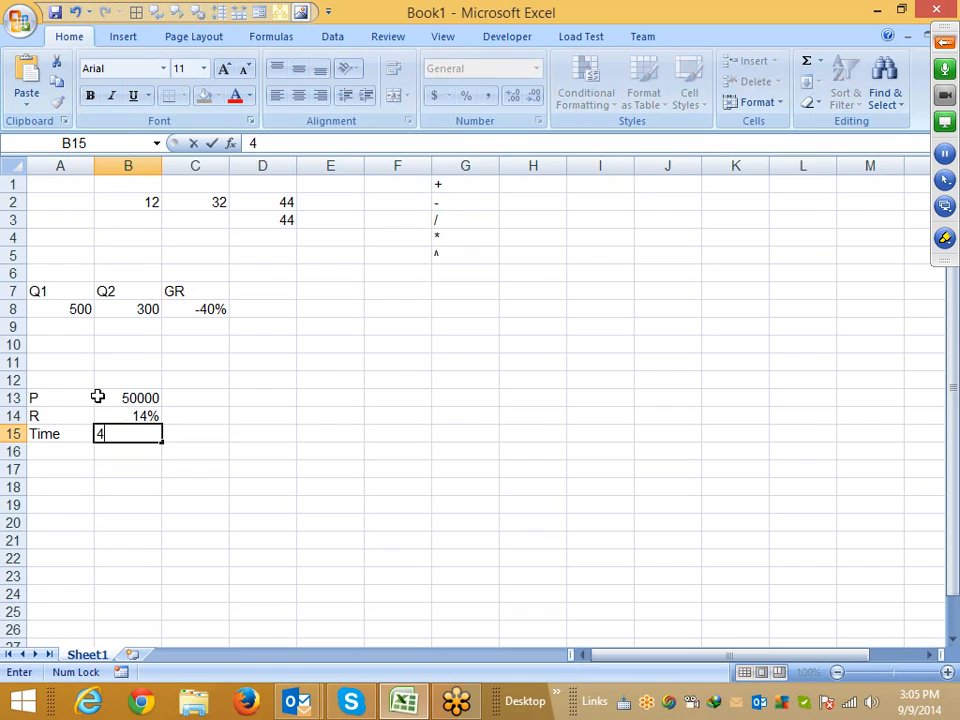
{"action": "key", "text": "Right"}
Add the label Amt. in C17
{"action": "key", "text": "Down"}
{"action": "key", "text": "Down"}
{"action": "type", "text": "Amt"}
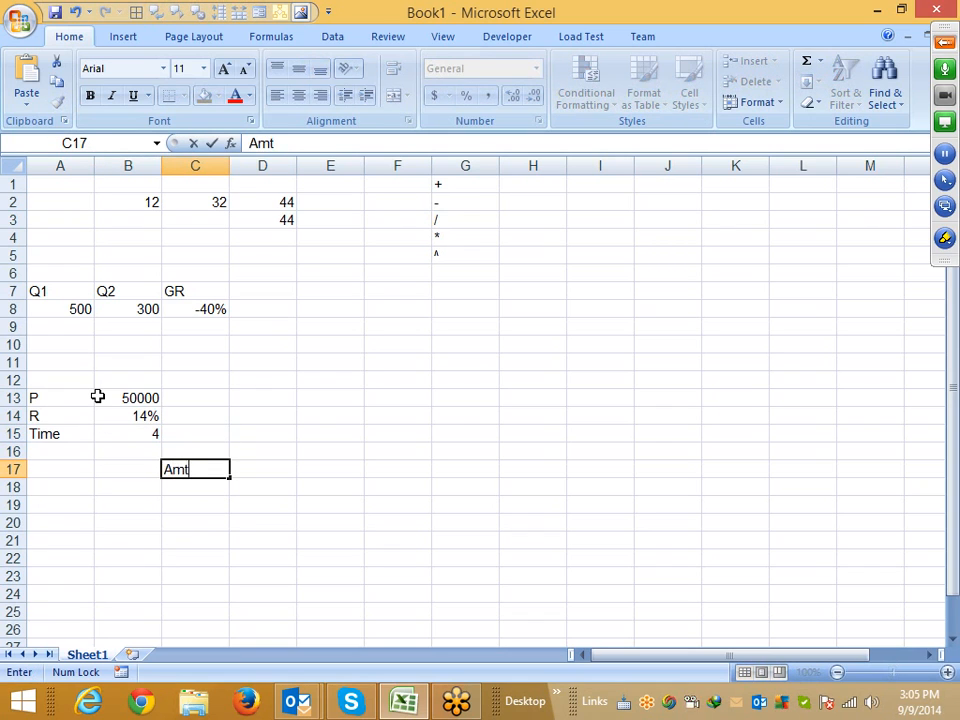
{"action": "type", "text": "."}
{"action": "key", "text": "Return"}
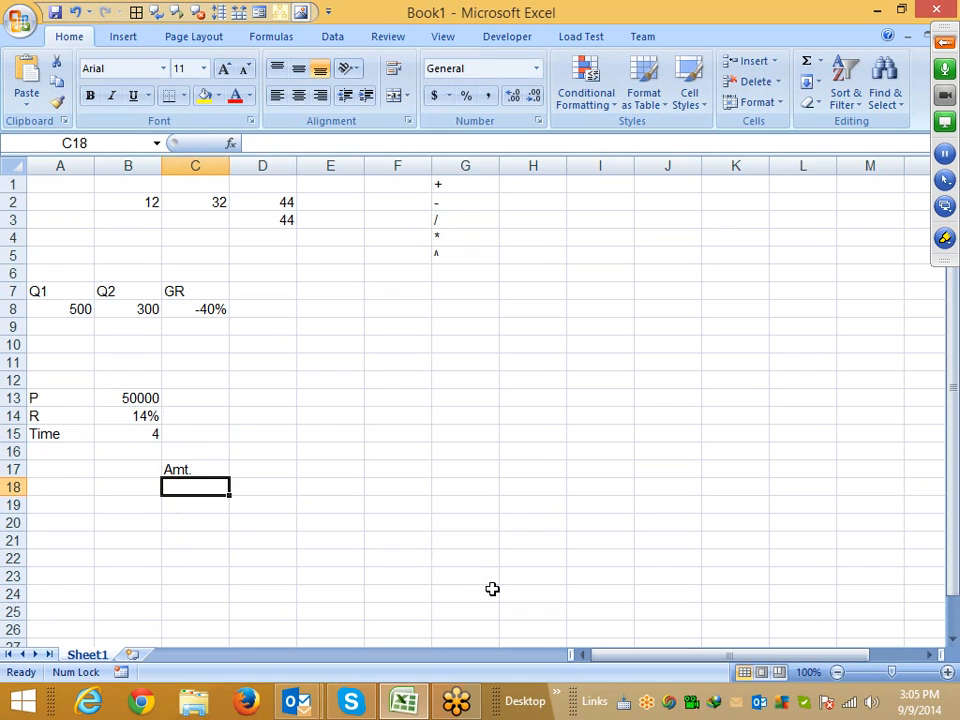
{"action": "left_click", "coordinate": [264, 466]}
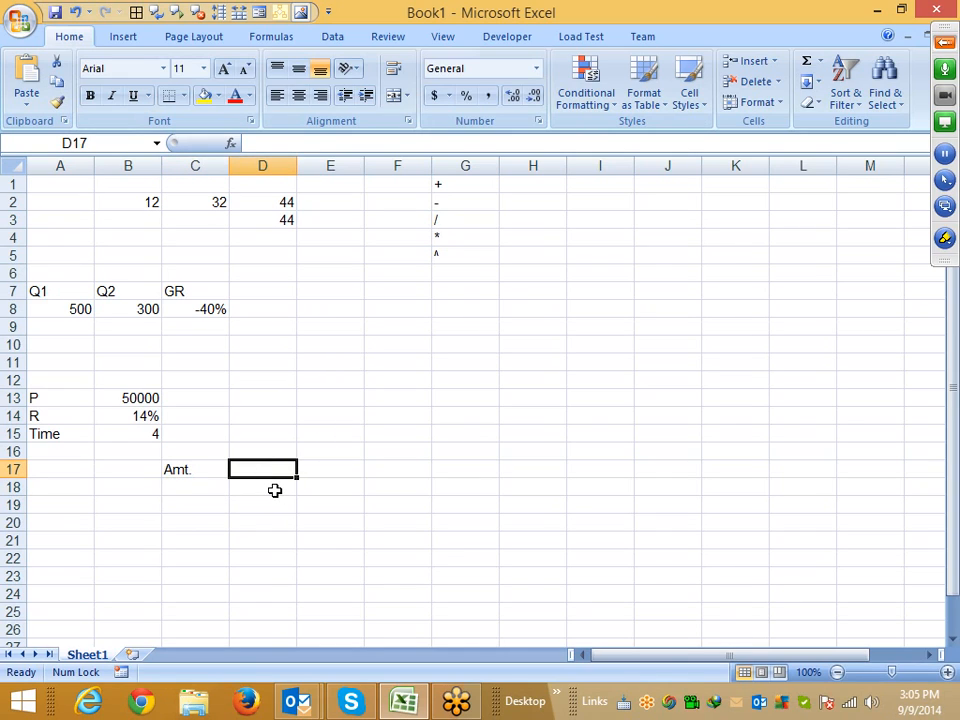
{"action": "left_click", "coordinate": [332, 556]}
{"action": "left_click", "coordinate": [945, 241]}
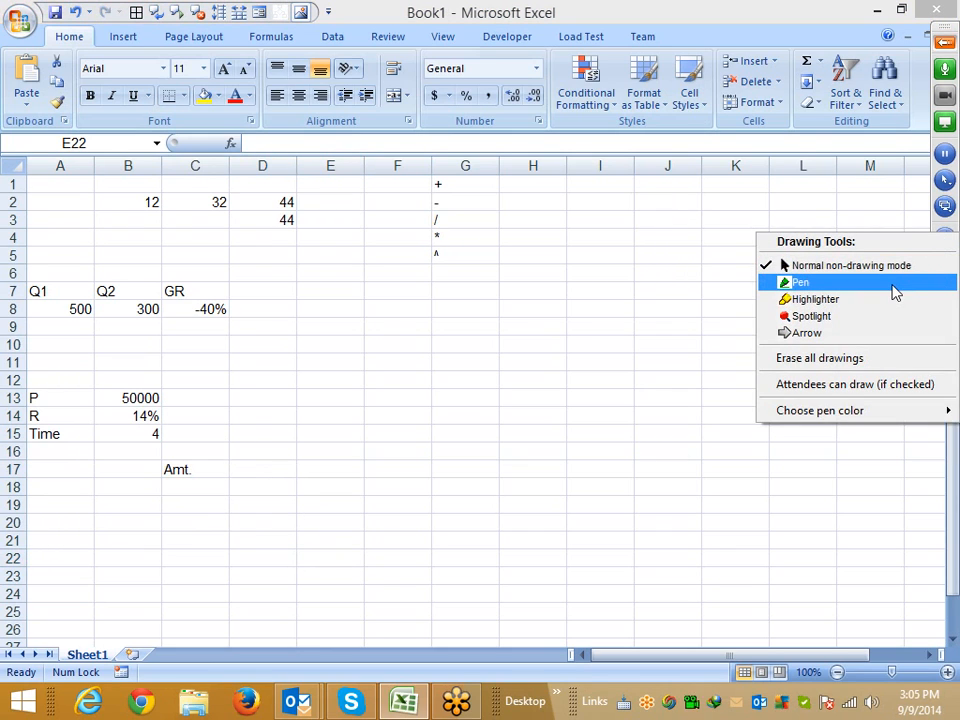
{"action": "left_click", "coordinate": [893, 284]}
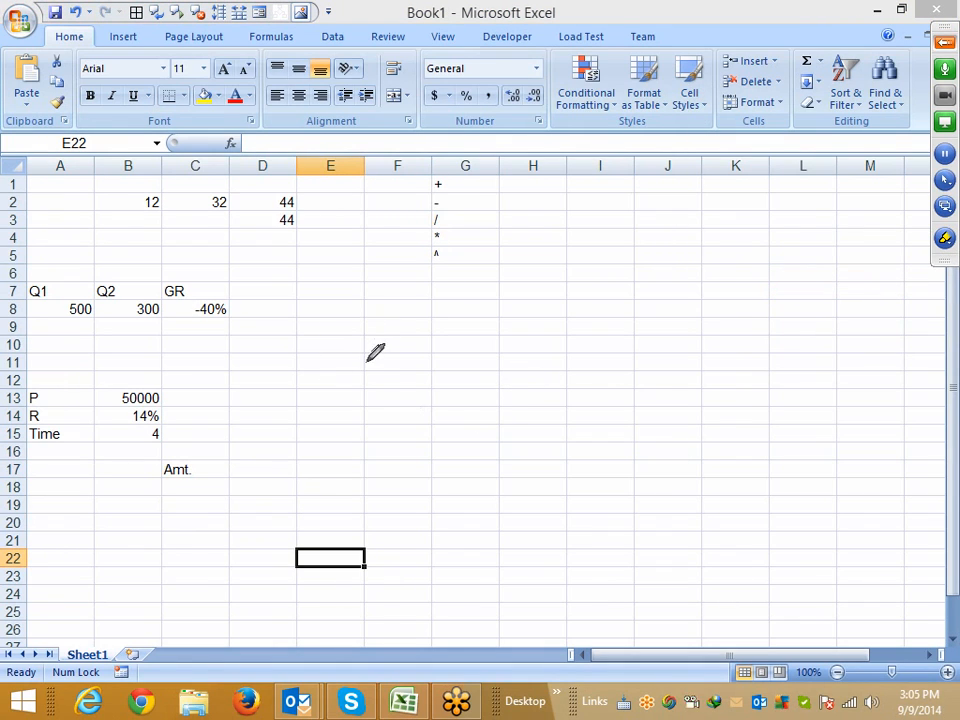
{"action": "left_click_drag", "start_coordinate": [347, 347], "coordinate": [355, 381]}
{"action": "mouse_move", "coordinate": [217, 380]}
{"action": "left_mouse_down"}
{"action": "mouse_move", "coordinate": [215, 425]}
{"action": "mouse_move", "coordinate": [244, 418]}
{"action": "mouse_move", "coordinate": [244, 397]}
{"action": "mouse_move", "coordinate": [288, 393]}
{"action": "mouse_move", "coordinate": [310, 418]}
{"action": "left_mouse_up"}
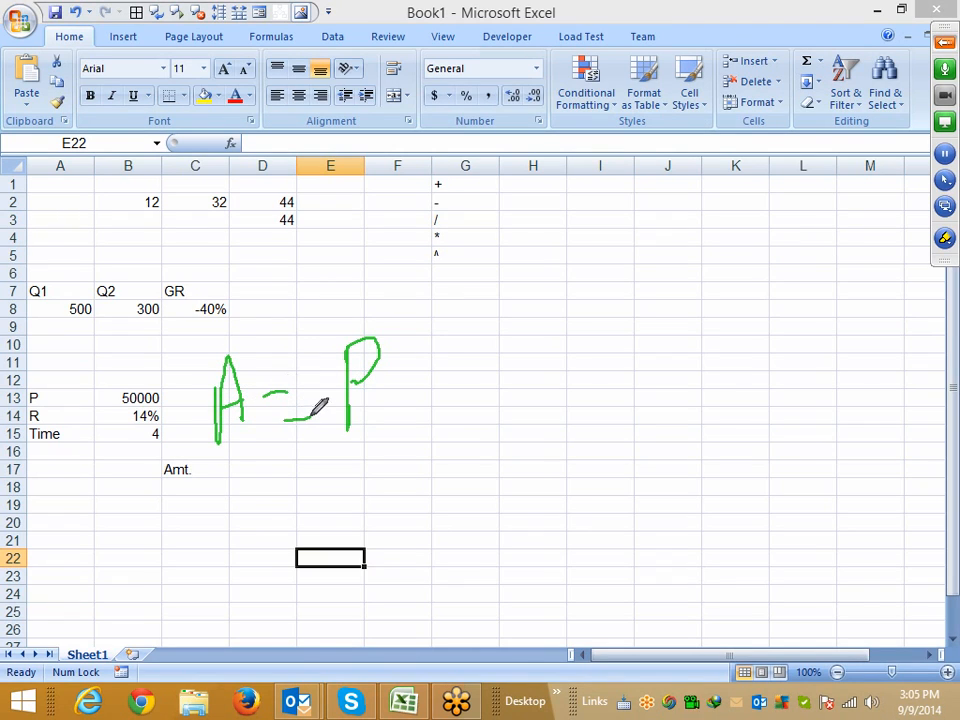
{"action": "mouse_move", "coordinate": [398, 334]}
{"action": "left_mouse_down"}
{"action": "mouse_move", "coordinate": [391, 344]}
{"action": "mouse_move", "coordinate": [409, 350]}
{"action": "mouse_move", "coordinate": [403, 370]}
{"action": "left_mouse_up"}
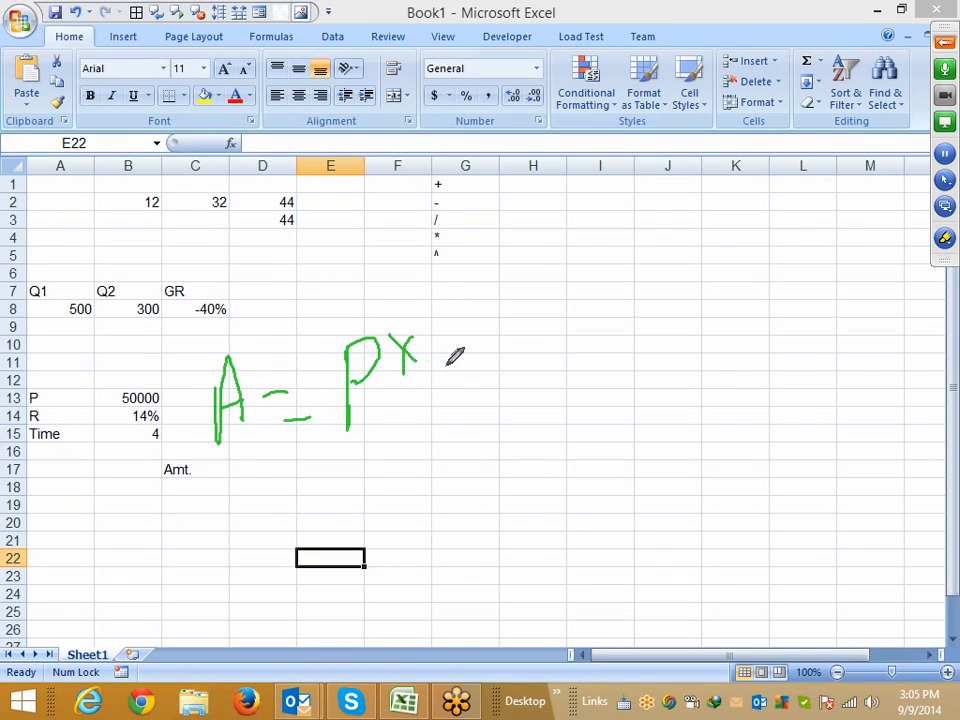
{"action": "mouse_move", "coordinate": [445, 323]}
{"action": "left_mouse_down"}
{"action": "mouse_move", "coordinate": [505, 418]}
{"action": "mouse_move", "coordinate": [458, 385]}
{"action": "mouse_move", "coordinate": [512, 348]}
{"action": "mouse_move", "coordinate": [506, 362]}
{"action": "mouse_move", "coordinate": [545, 346]}
{"action": "left_mouse_up"}
{"action": "mouse_move", "coordinate": [560, 337]}
{"action": "left_mouse_down"}
{"action": "mouse_move", "coordinate": [536, 403]}
{"action": "mouse_move", "coordinate": [568, 396]}
{"action": "left_mouse_up"}
{"action": "left_click_drag", "start_coordinate": [562, 291], "coordinate": [632, 477]}
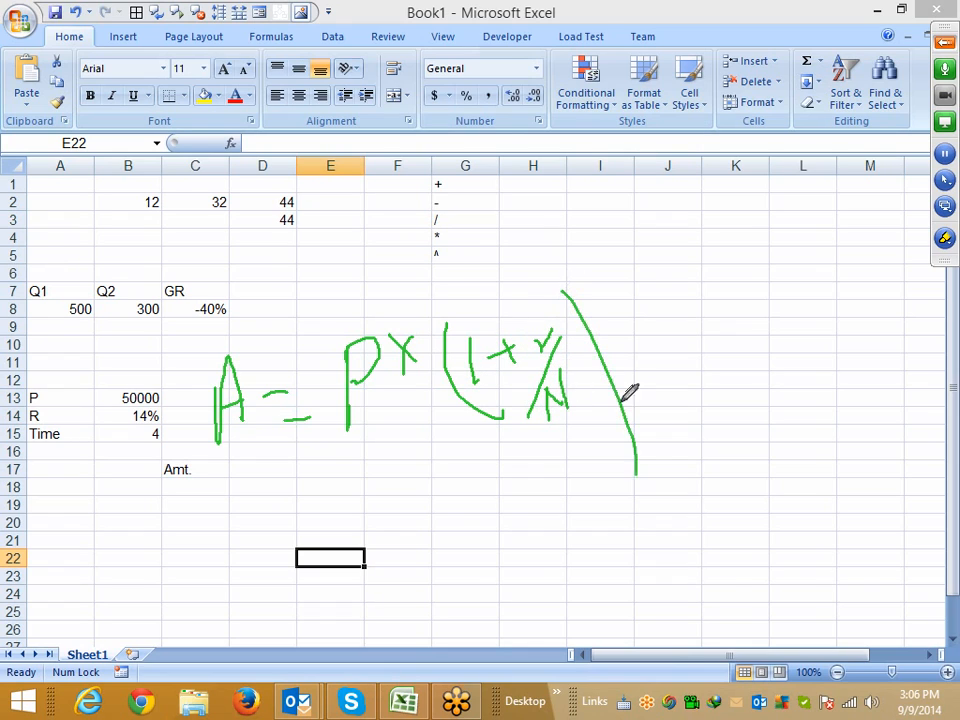
{"action": "mouse_move", "coordinate": [598, 270]}
{"action": "left_mouse_down"}
{"action": "mouse_move", "coordinate": [650, 270]}
{"action": "mouse_move", "coordinate": [650, 255]}
{"action": "mouse_move", "coordinate": [672, 272]}
{"action": "mouse_move", "coordinate": [684, 232]}
{"action": "mouse_move", "coordinate": [697, 240]}
{"action": "mouse_move", "coordinate": [705, 214]}
{"action": "mouse_move", "coordinate": [750, 253]}
{"action": "mouse_move", "coordinate": [712, 275]}
{"action": "left_mouse_up"}
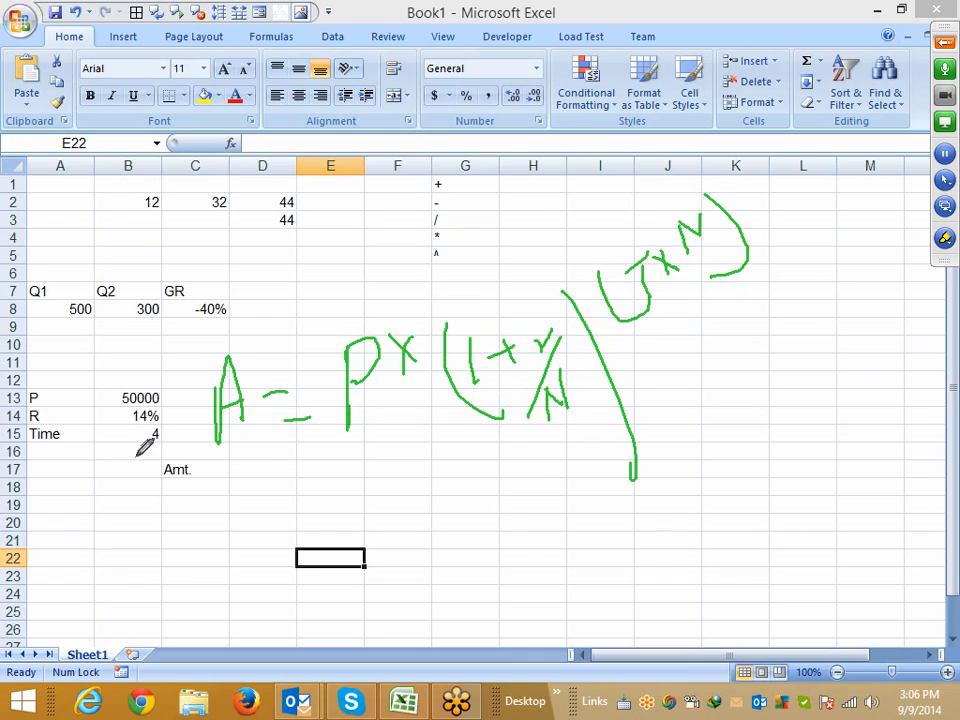
{"action": "mouse_move", "coordinate": [33, 468]}
{"action": "left_mouse_down"}
{"action": "mouse_move", "coordinate": [29, 486]}
{"action": "mouse_move", "coordinate": [45, 470]}
{"action": "mouse_move", "coordinate": [66, 490]}
{"action": "mouse_move", "coordinate": [98, 490]}
{"action": "left_mouse_up"}
{"action": "right_click", "coordinate": [167, 521]}
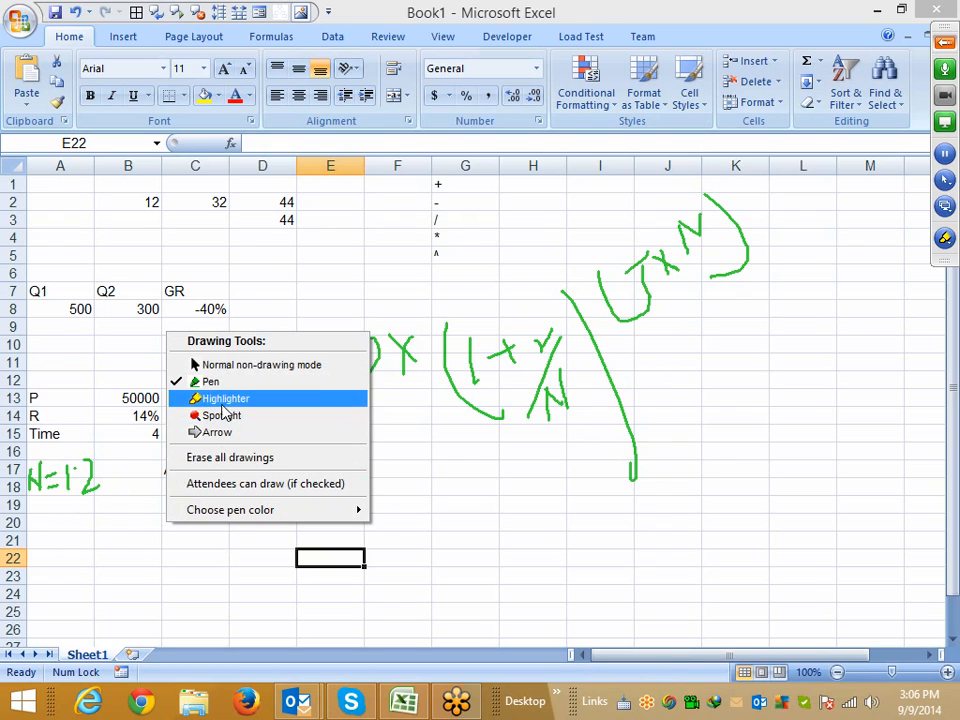
{"action": "left_click", "coordinate": [227, 368]}
Enter a formula in B21 dividing the rate in B14 by 12
{"action": "left_click", "coordinate": [401, 465]}
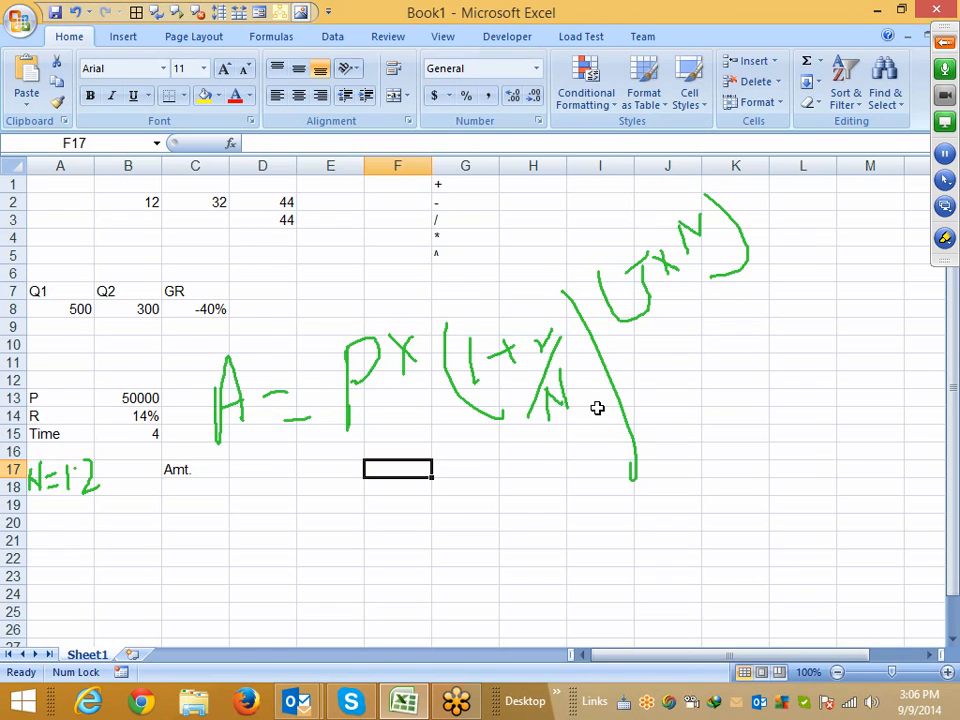
{"action": "left_click", "coordinate": [135, 557]}
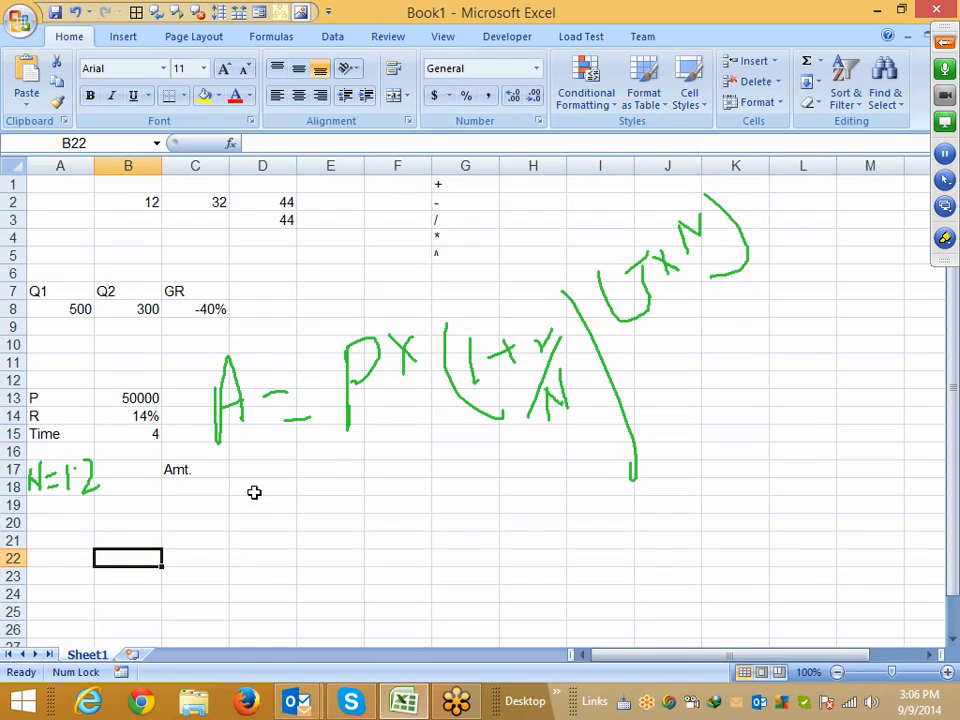
{"action": "key", "text": "Up"}
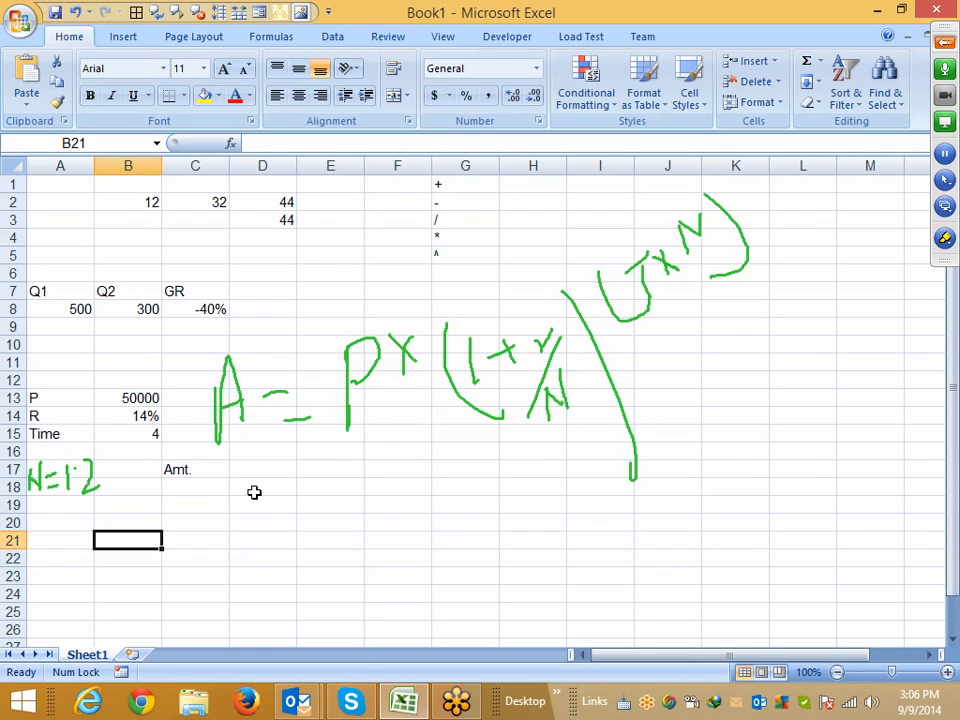
{"action": "type", "text": "="}
{"action": "key", "text": "Up"}
{"action": "key", "text": "Up"}
{"action": "key", "text": "Up"}
{"action": "key", "text": "Up"}
{"action": "key", "text": "Up"}
{"action": "key", "text": "Up"}
{"action": "key", "text": "Up"}
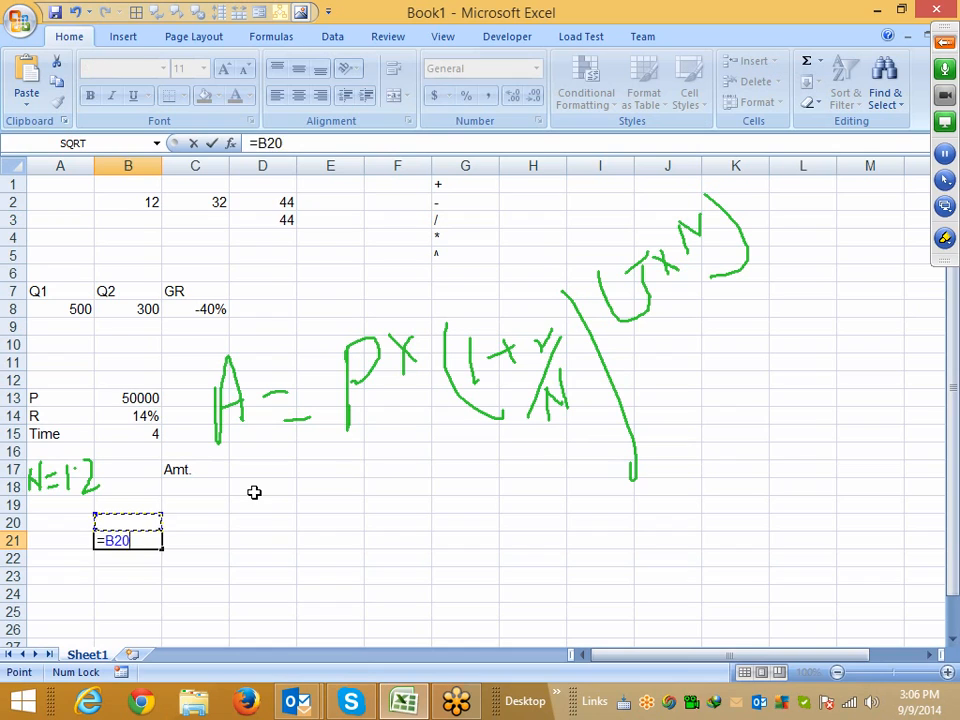
{"action": "type", "text": "/"}
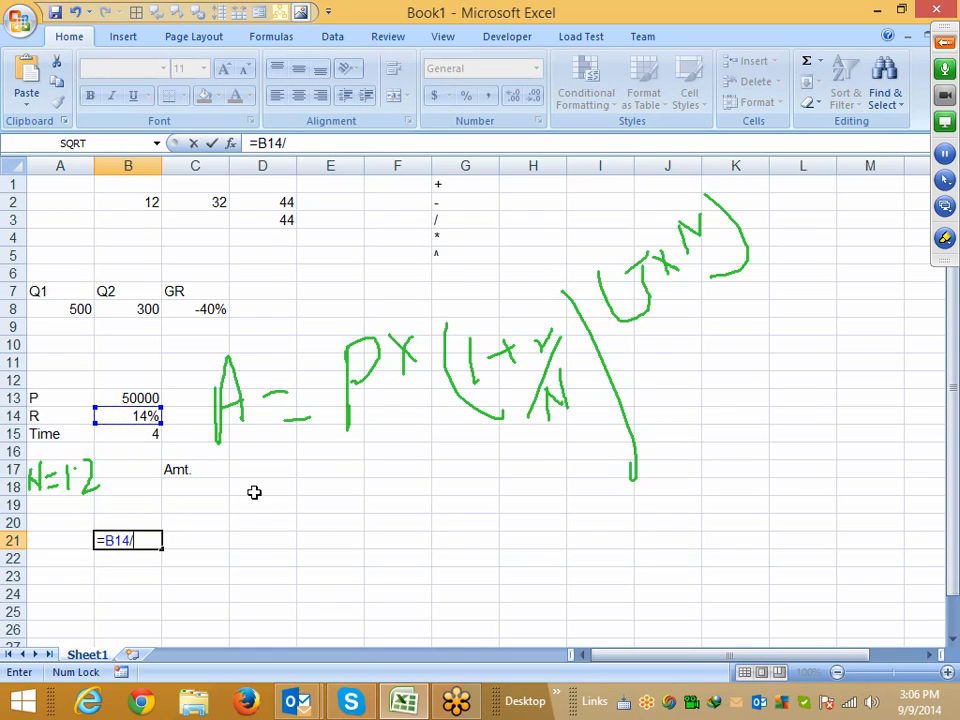
{"action": "type", "text": "12"}
{"action": "key", "text": "Return"}
Enter a formula in C21 adding 1 to the value in B21
{"action": "key", "text": "Up"}
{"action": "key", "text": "Right"}
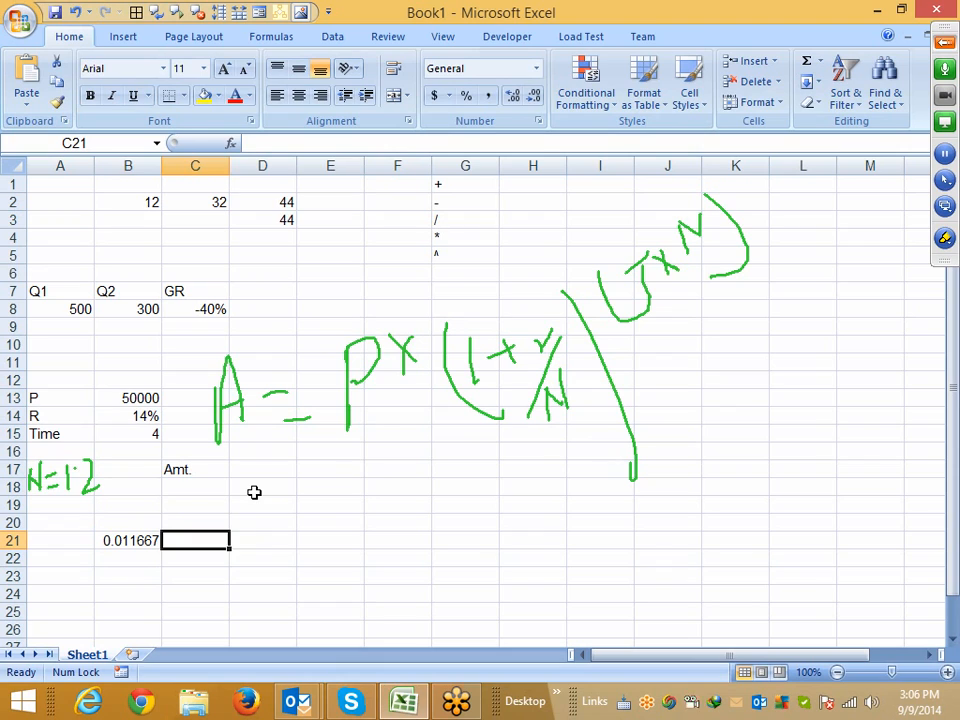
{"action": "type", "text": "=1+"}
{"action": "key", "text": "Left"}
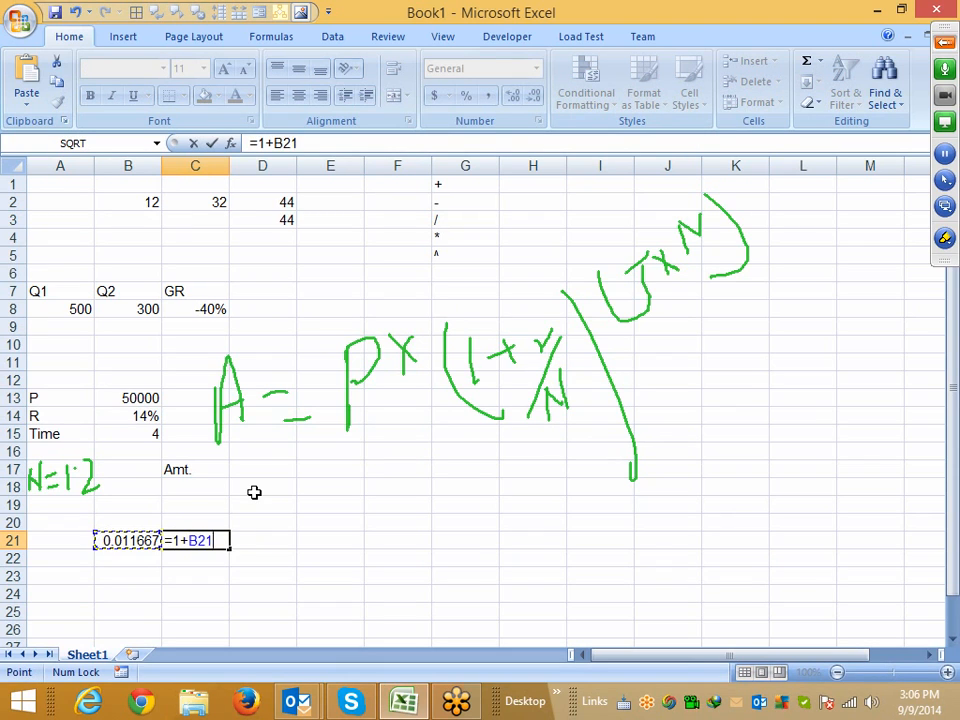
{"action": "key", "text": "Return"}
Enter the formula =4*12 in D21 for the number of compounding periods
{"action": "key", "text": "Up"}
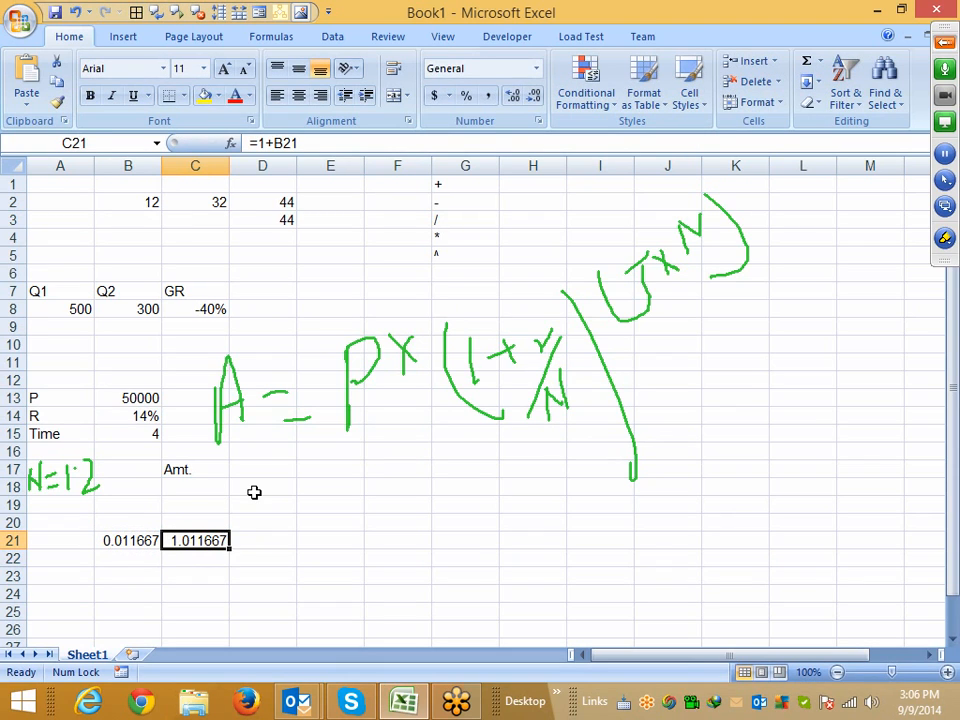
{"action": "key", "text": "Right"}
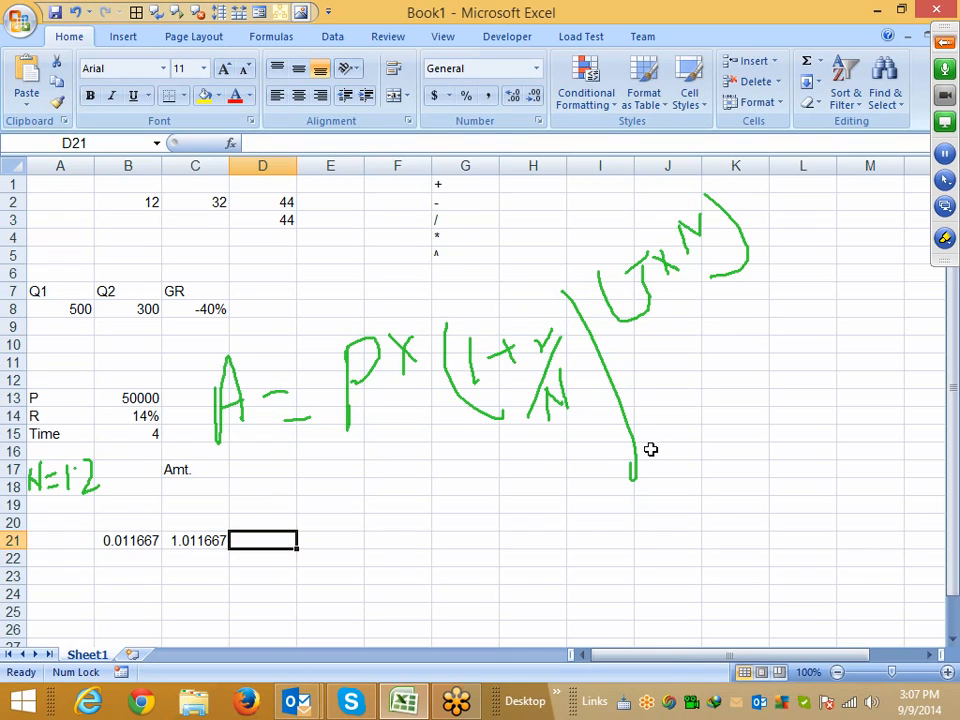
{"action": "type", "text": "="}
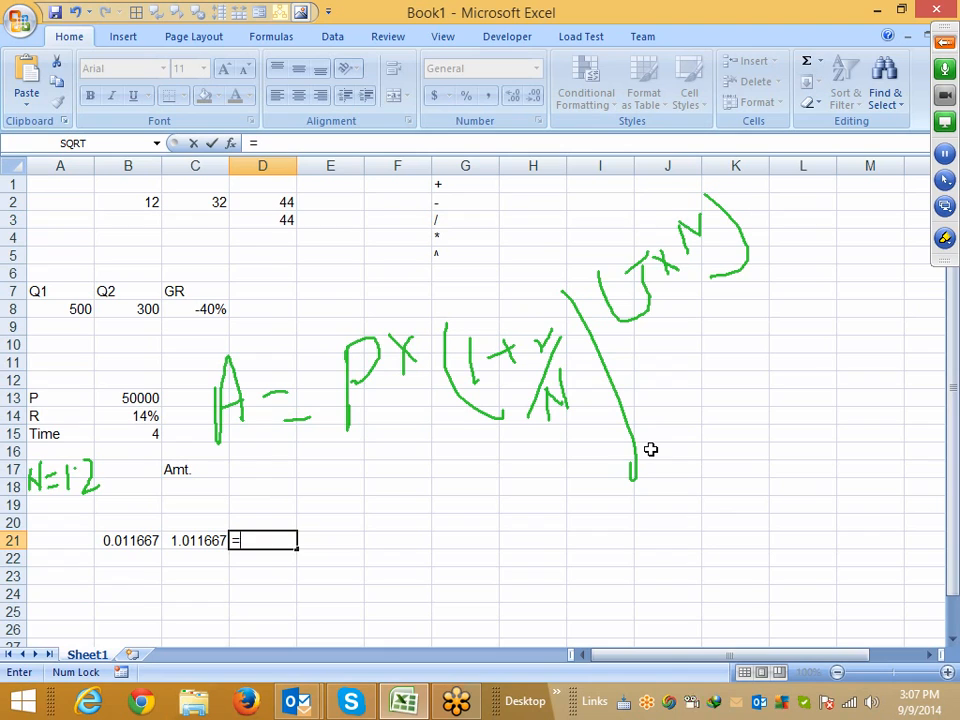
{"action": "type", "text": "4*12"}
{"action": "key", "text": "Return"}
Enter a formula in E21 raising C21 to the power of D21
{"action": "key", "text": "Up"}
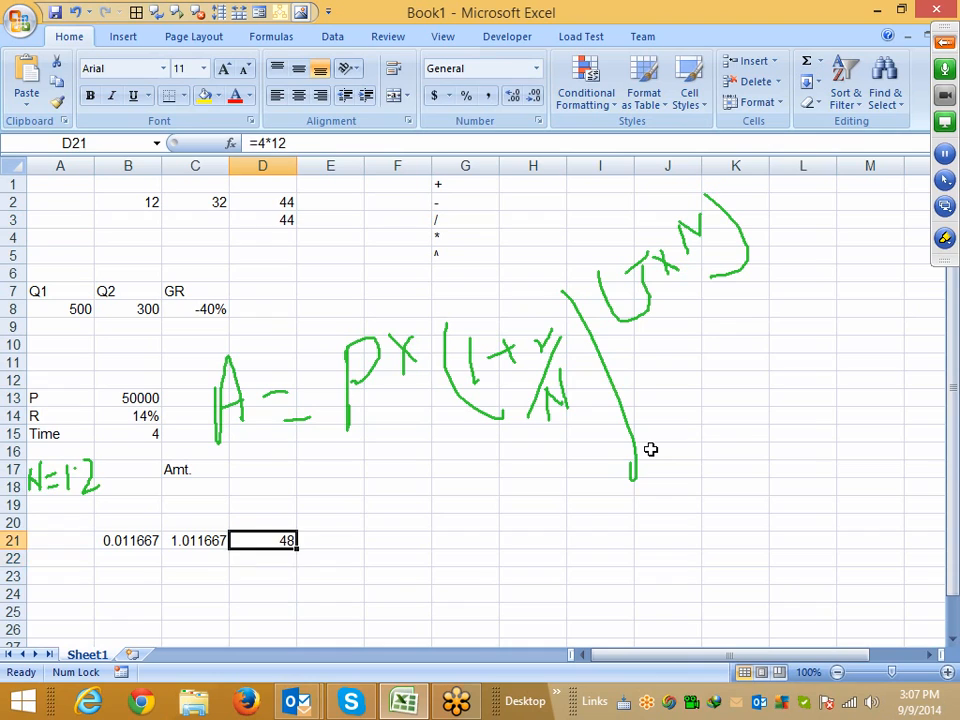
{"action": "key", "text": "Left"}
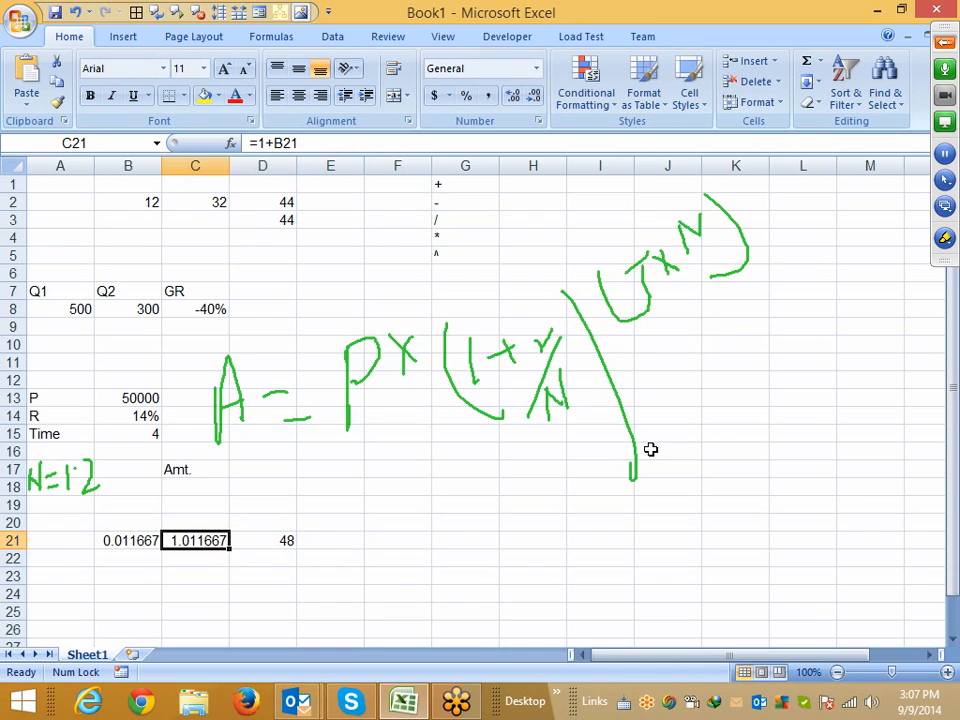
{"action": "key", "text": "shift+Right"}
{"action": "key", "text": "Right"}
{"action": "key", "text": "Right"}
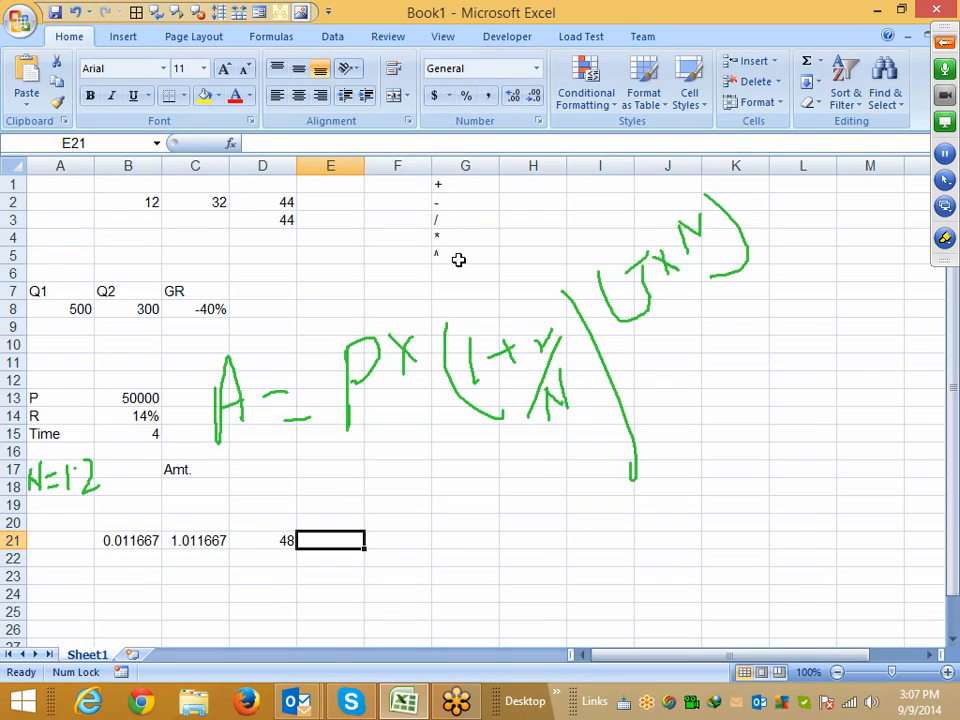
{"action": "type", "text": "="}
{"action": "key", "text": "Left"}
{"action": "key", "text": "Left"}
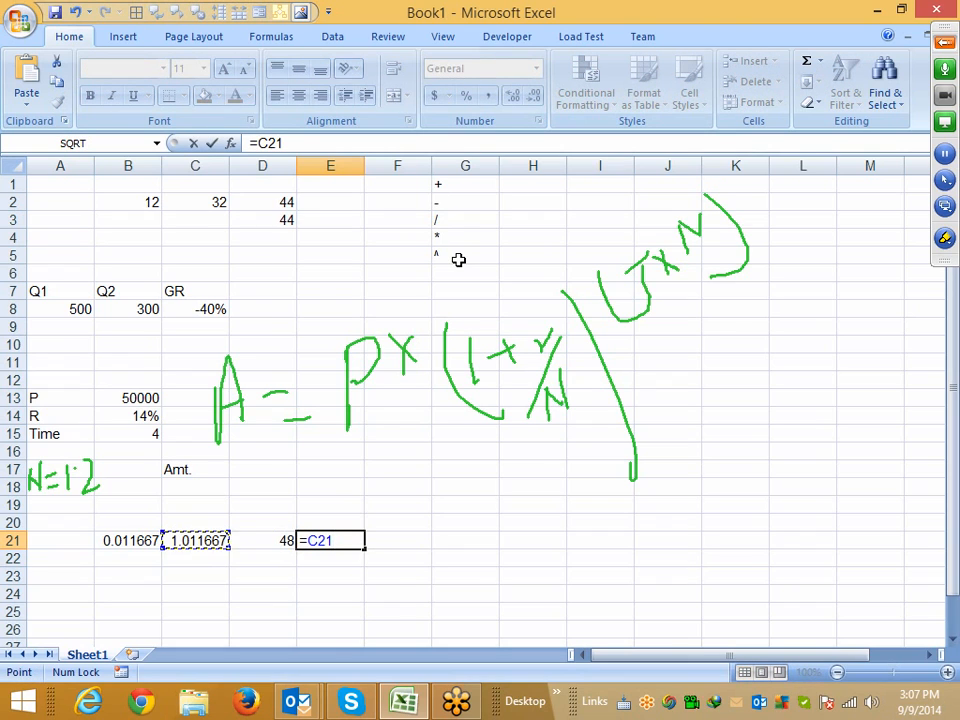
{"action": "type", "text": "*"}
{"action": "key", "text": "Left"}
{"action": "key", "text": "Return"}
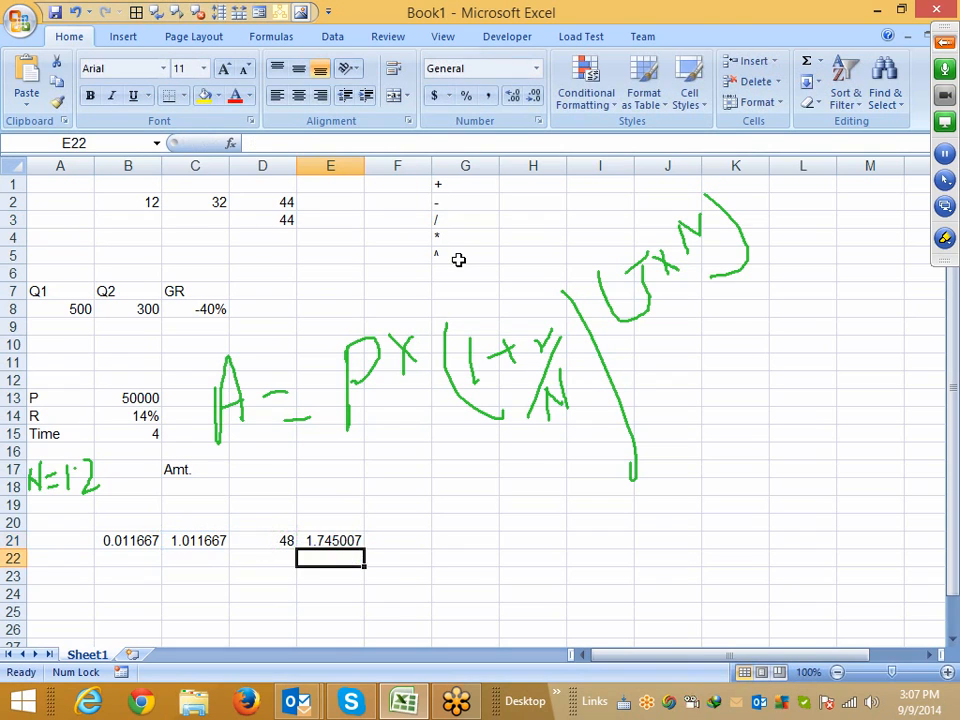
Enter a formula in F21 multiplying the principal in B13 by E21
{"action": "key", "text": "Up"}
{"action": "key", "text": "Right"}
{"action": "type", "text": "="}
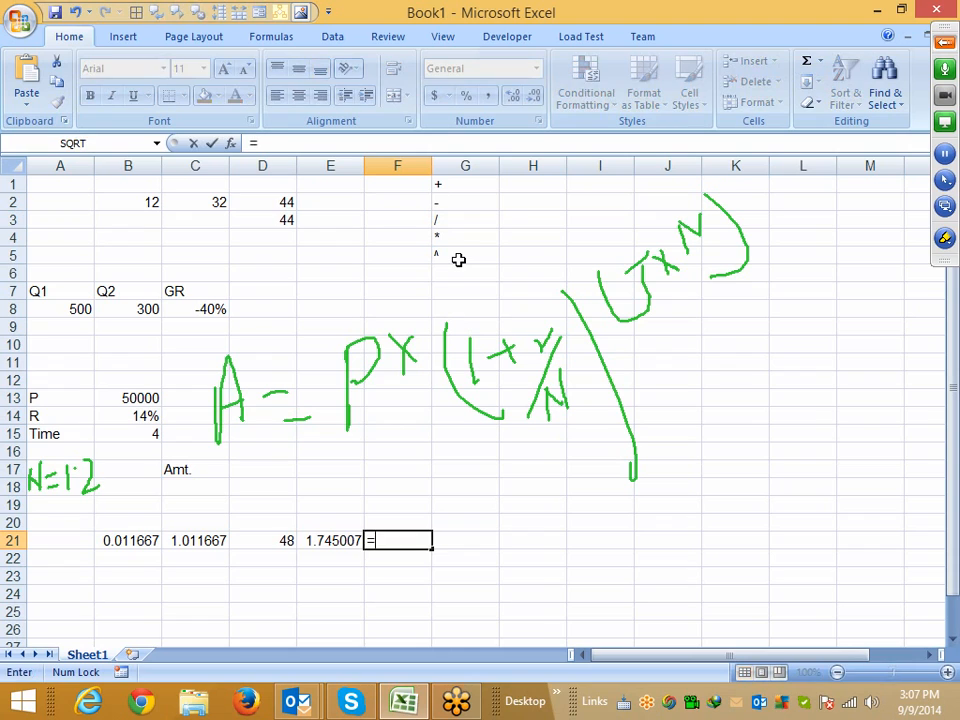
{"action": "key", "text": "Left"}
{"action": "type", "text": "-"}
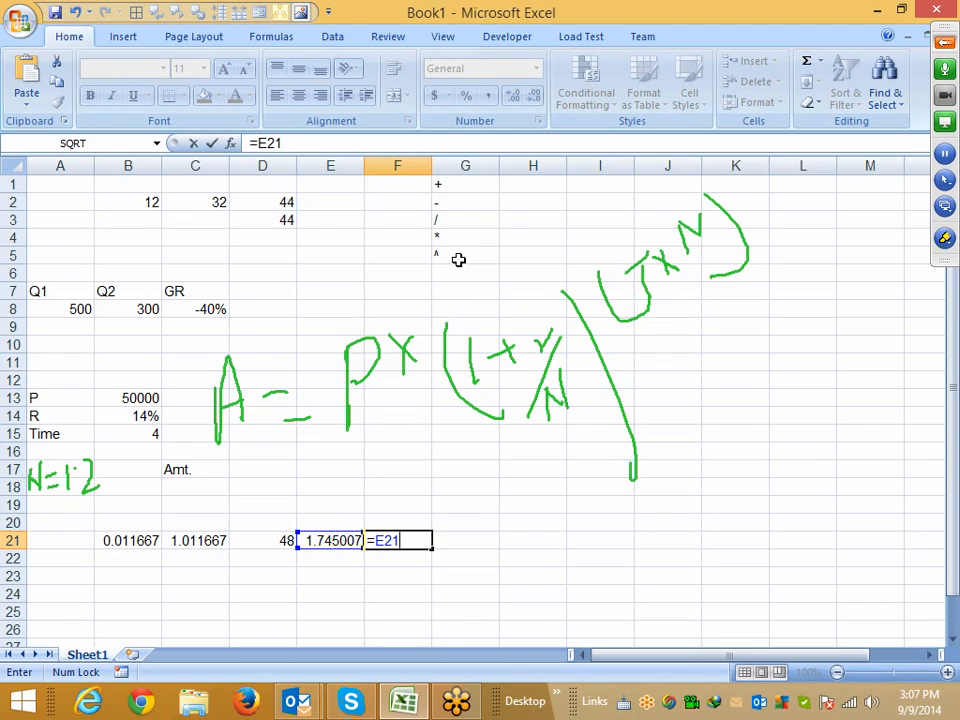
{"action": "key", "text": "BackSpace"}
{"action": "key", "text": "BackSpace"}
{"action": "key", "text": "BackSpace"}
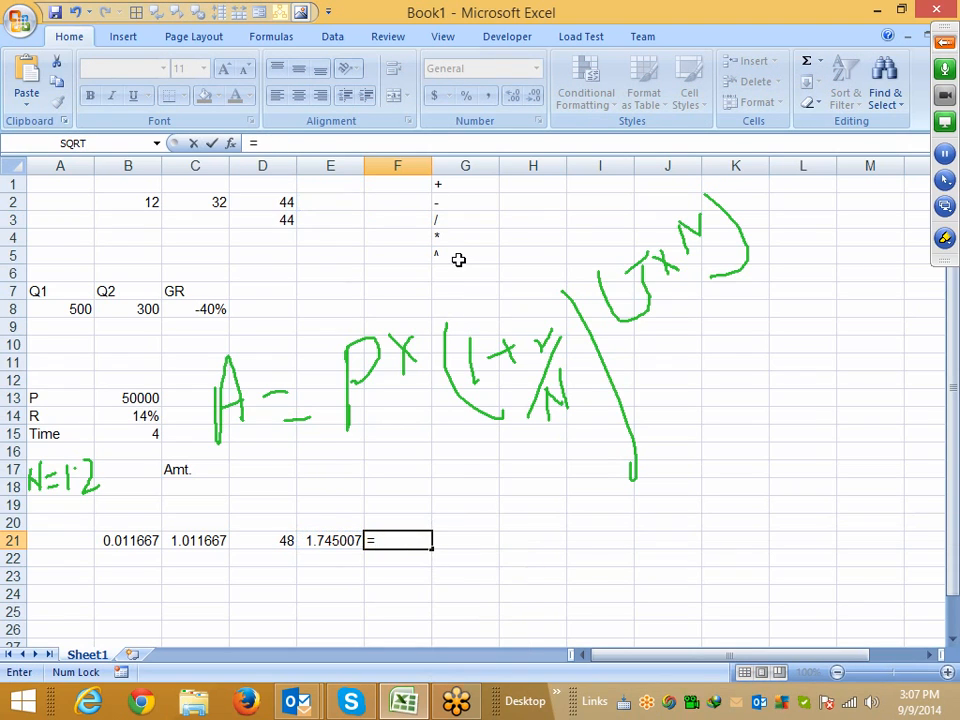
{"action": "left_click", "coordinate": [148, 397]}
{"action": "type", "text": "*"}
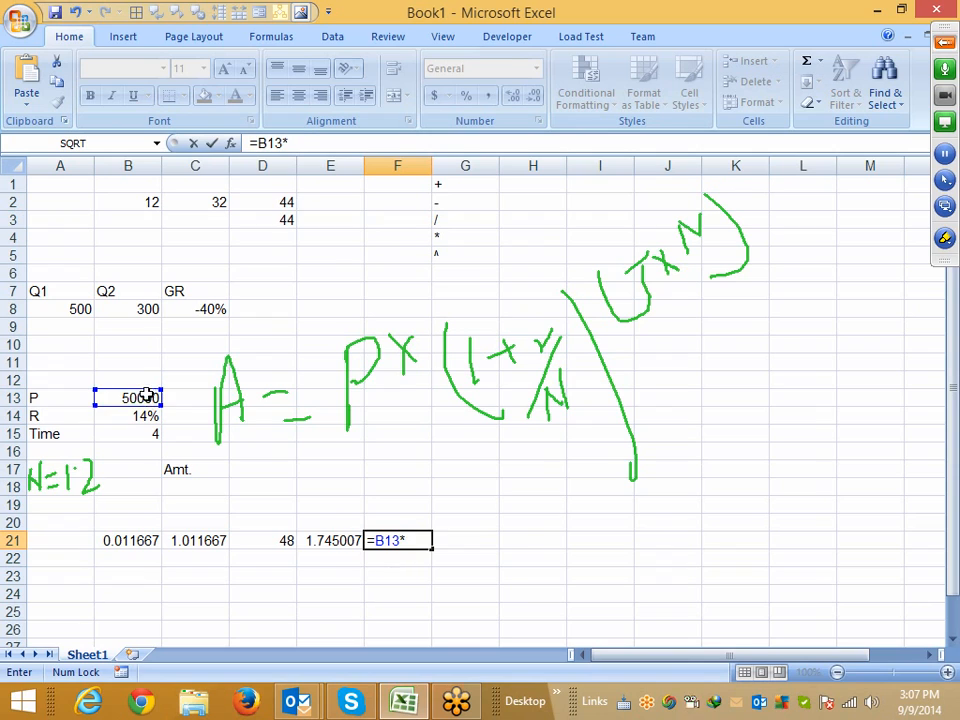
{"action": "left_click", "coordinate": [312, 539]}
{"action": "key", "text": "Return"}
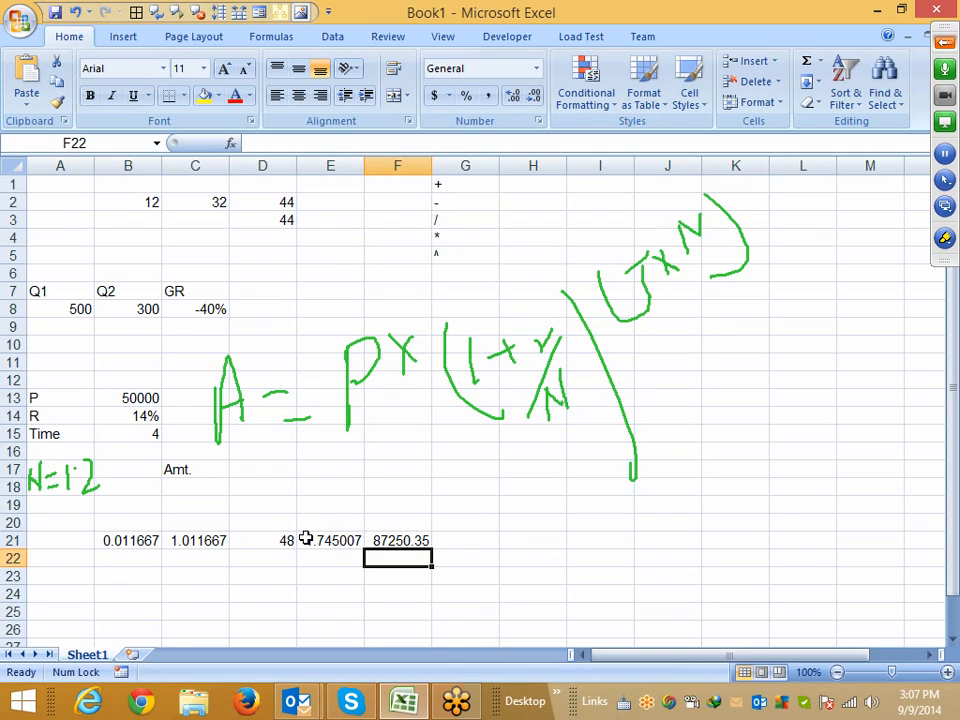
Review the formulas in cells B21 through F21
{"action": "left_click_drag", "start_coordinate": [130, 540], "coordinate": [396, 540]}
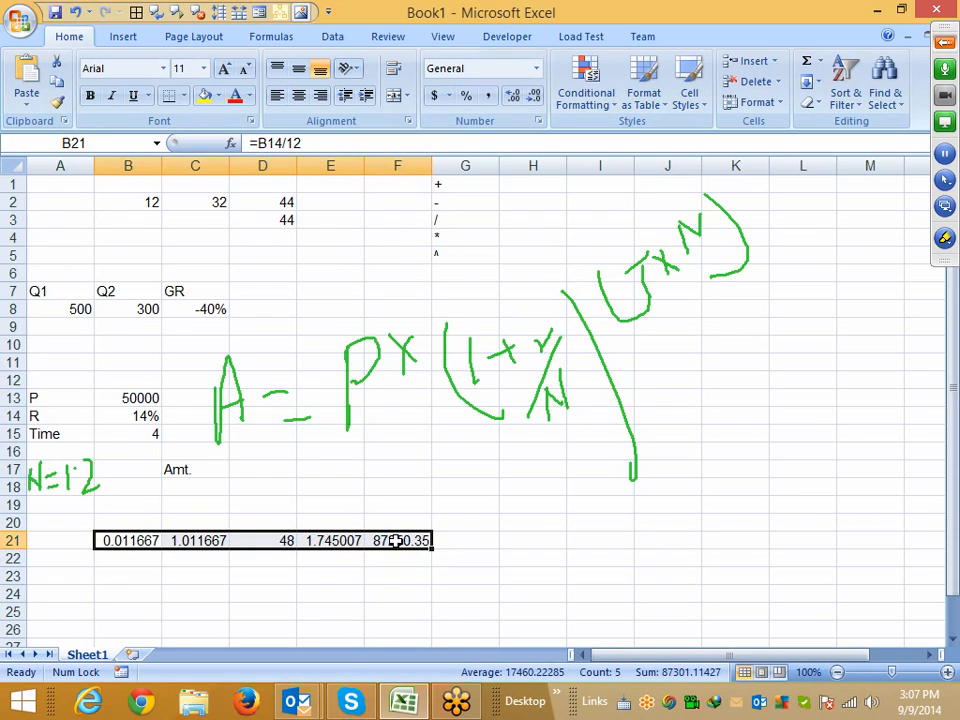
{"action": "left_click", "coordinate": [178, 400]}
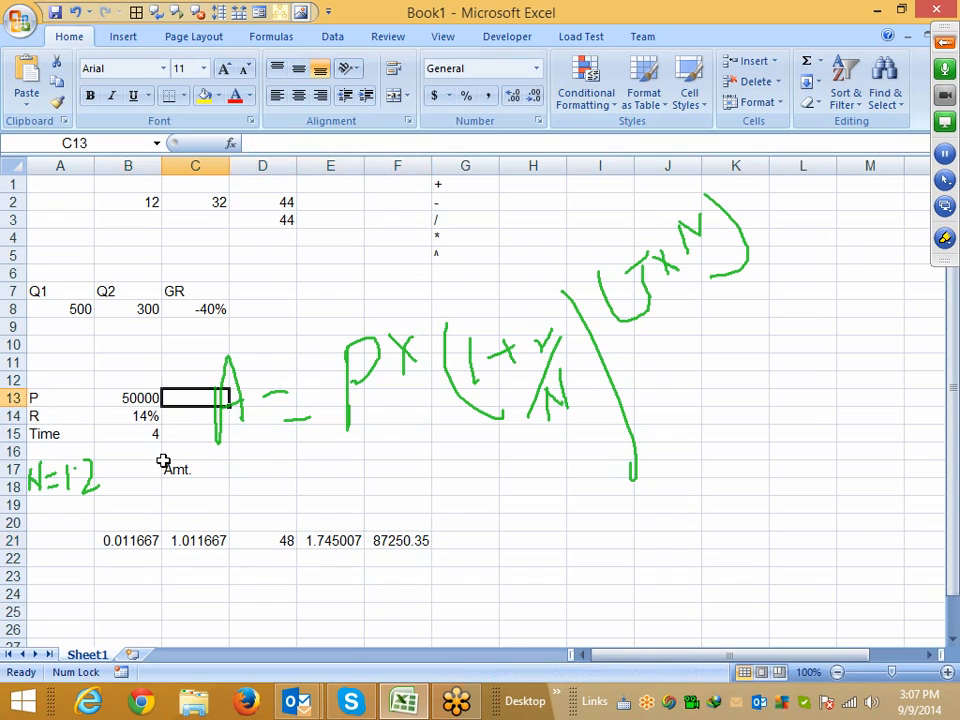
{"action": "left_click", "coordinate": [139, 540]}
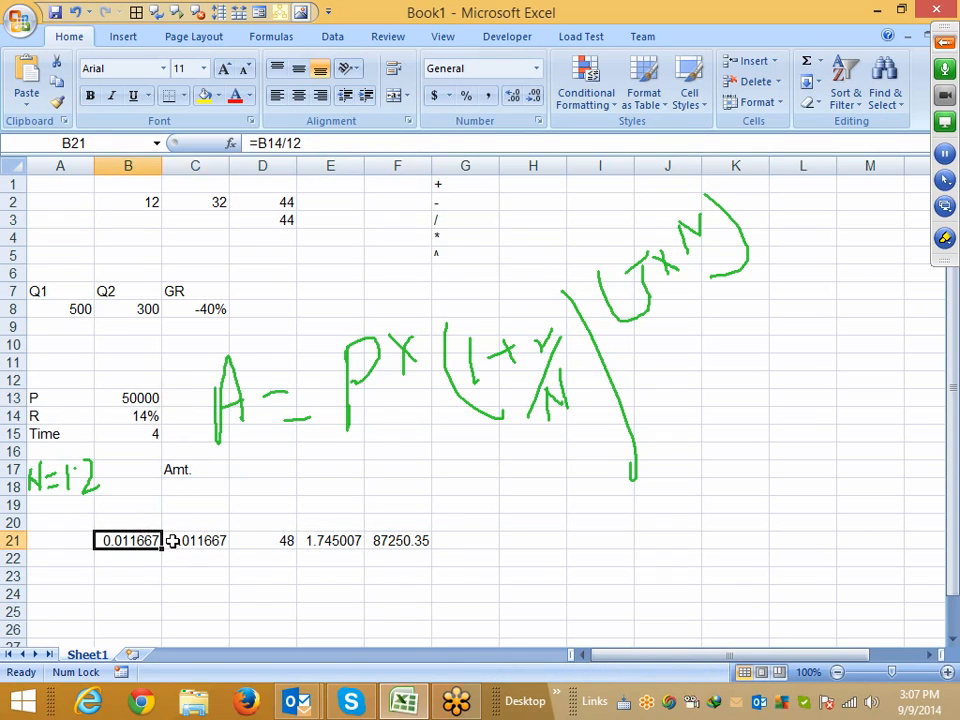
{"action": "left_click", "coordinate": [195, 540]}
{"action": "left_click", "coordinate": [251, 540]}
{"action": "left_click", "coordinate": [338, 540]}
{"action": "left_click_drag", "start_coordinate": [385, 540], "coordinate": [148, 538]}
{"action": "left_click", "coordinate": [168, 568]}
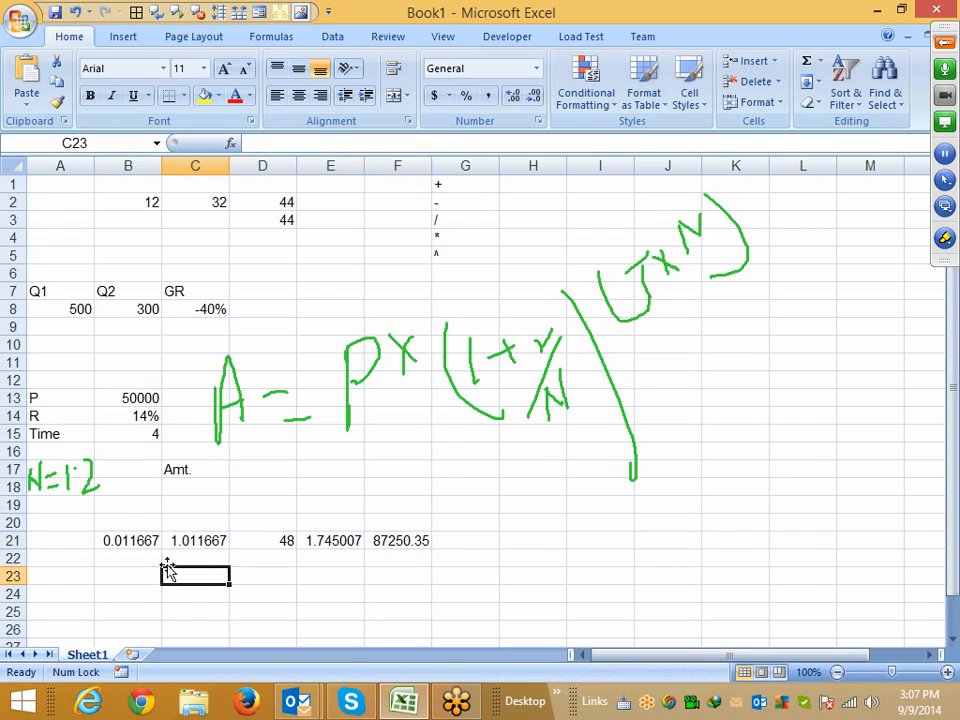
{"action": "left_click", "coordinate": [140, 555]}
{"action": "left_click", "coordinate": [142, 540]}
{"action": "double_click", "coordinate": [142, 540]}
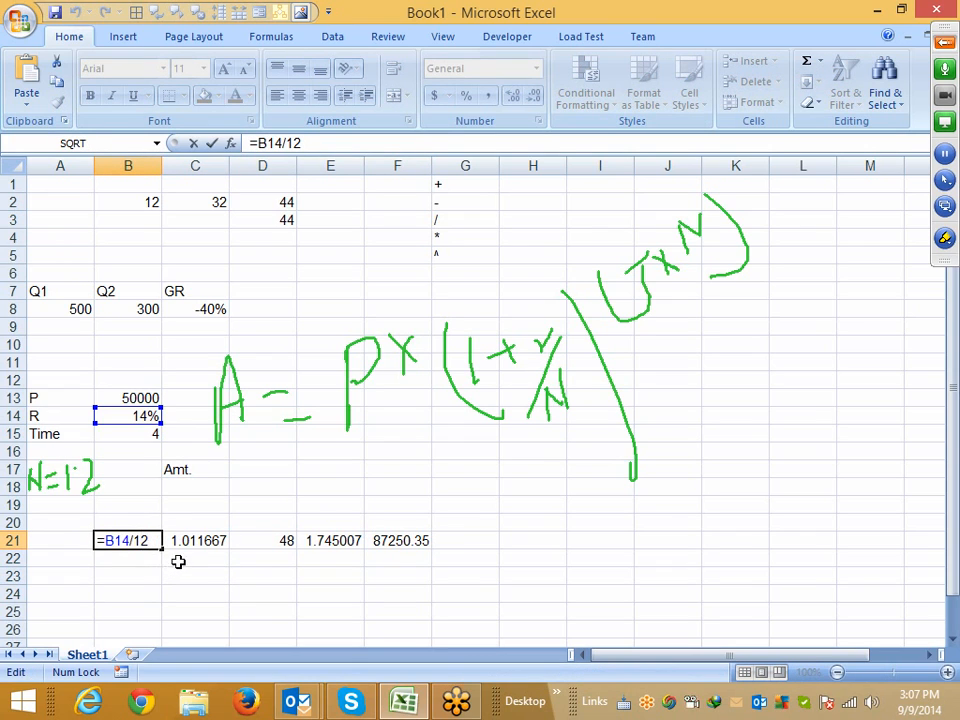
{"action": "left_click", "coordinate": [188, 538]}
{"action": "double_click", "coordinate": [180, 540]}
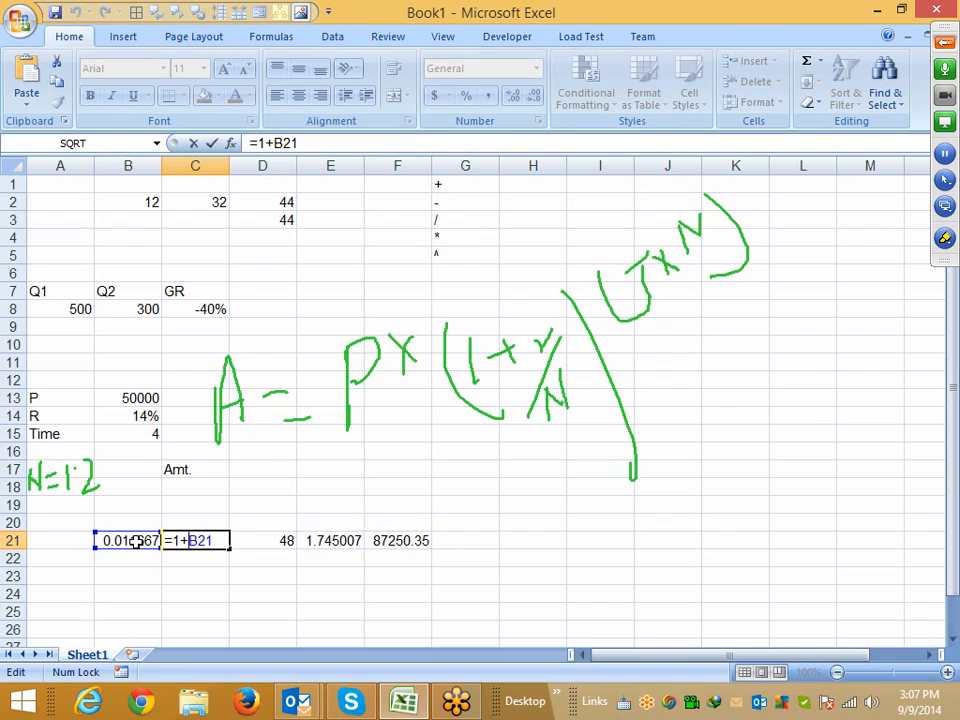
{"action": "left_click", "coordinate": [137, 540]}
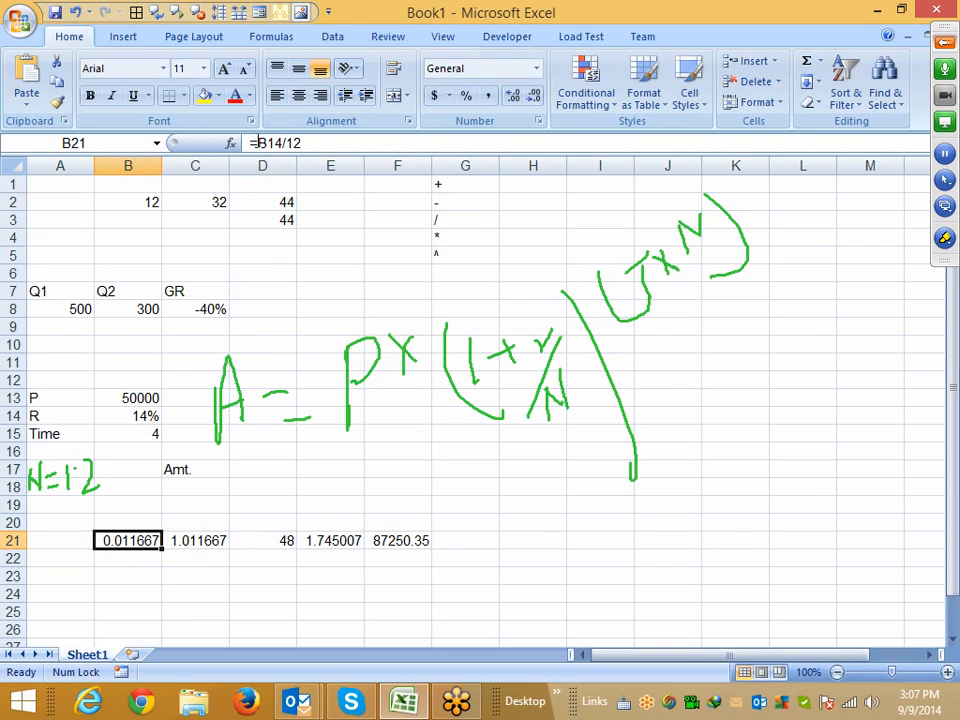
{"action": "left_click_drag", "start_coordinate": [254, 143], "coordinate": [313, 144]}
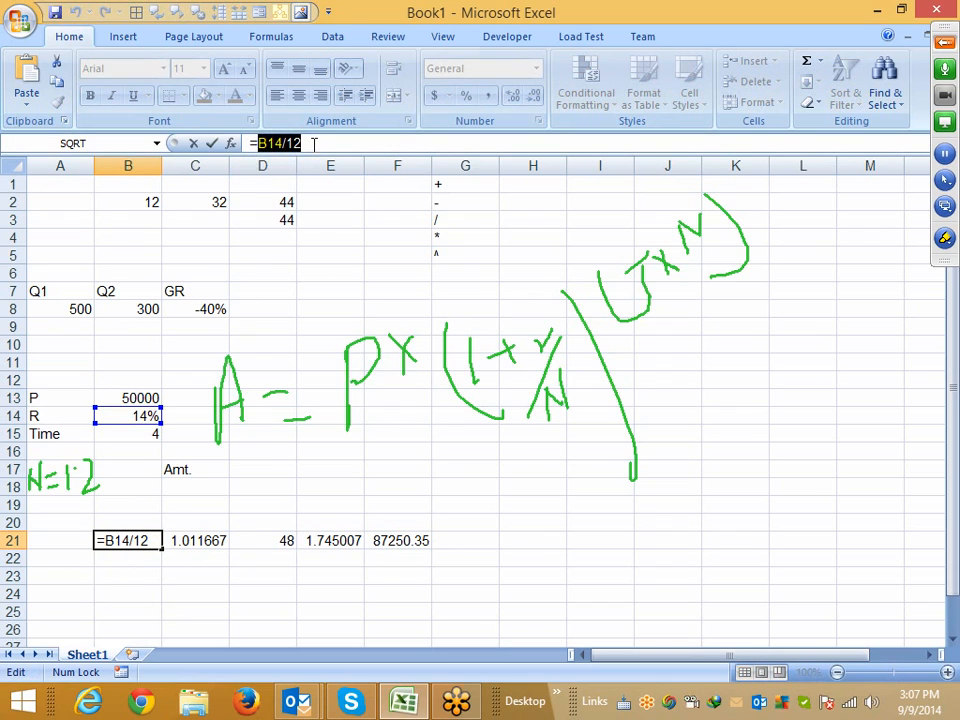
{"action": "key", "text": "Escape"}
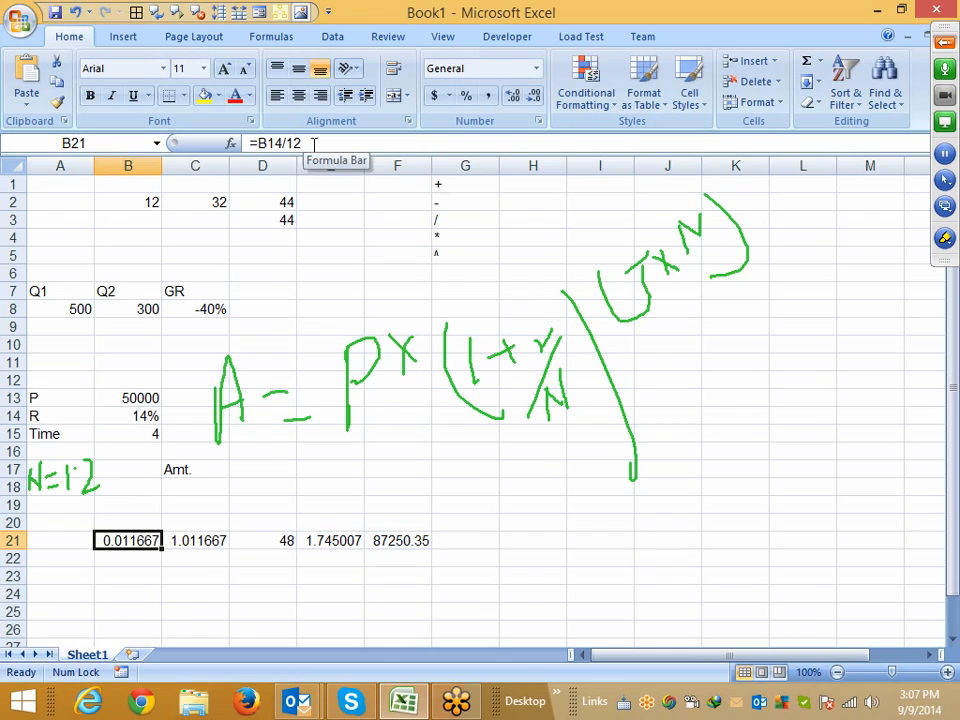
Change the C21 formula to =1+(B14/12)
{"action": "left_click", "coordinate": [216, 543]}
{"action": "left_click", "coordinate": [274, 145]}
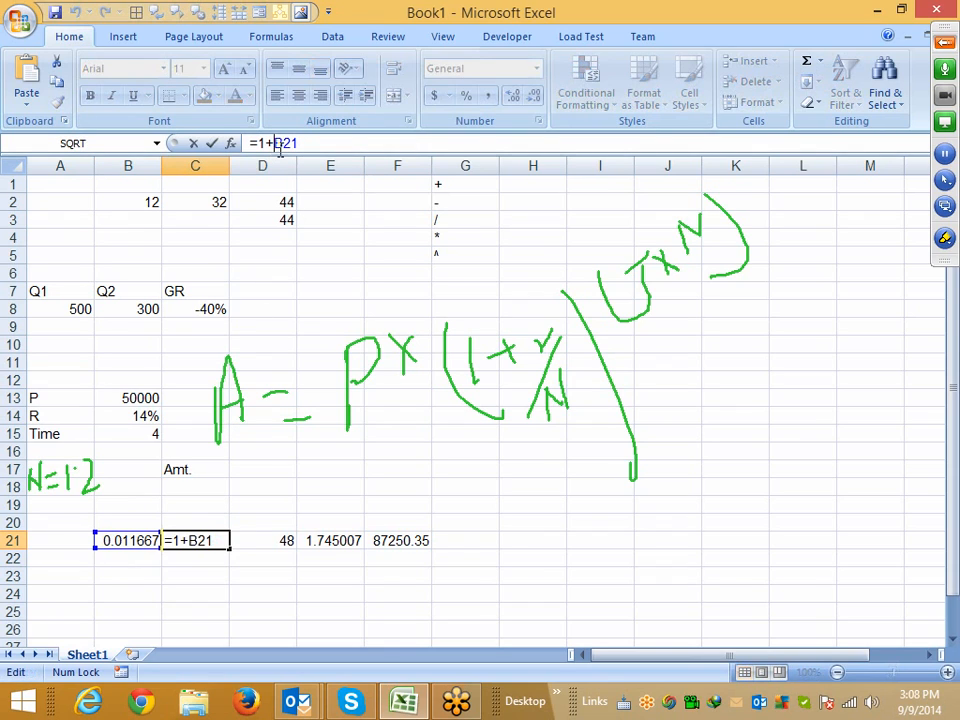
{"action": "key", "text": "BackSpace"}
{"action": "key", "text": "Delete"}
{"action": "key", "text": "Delete"}
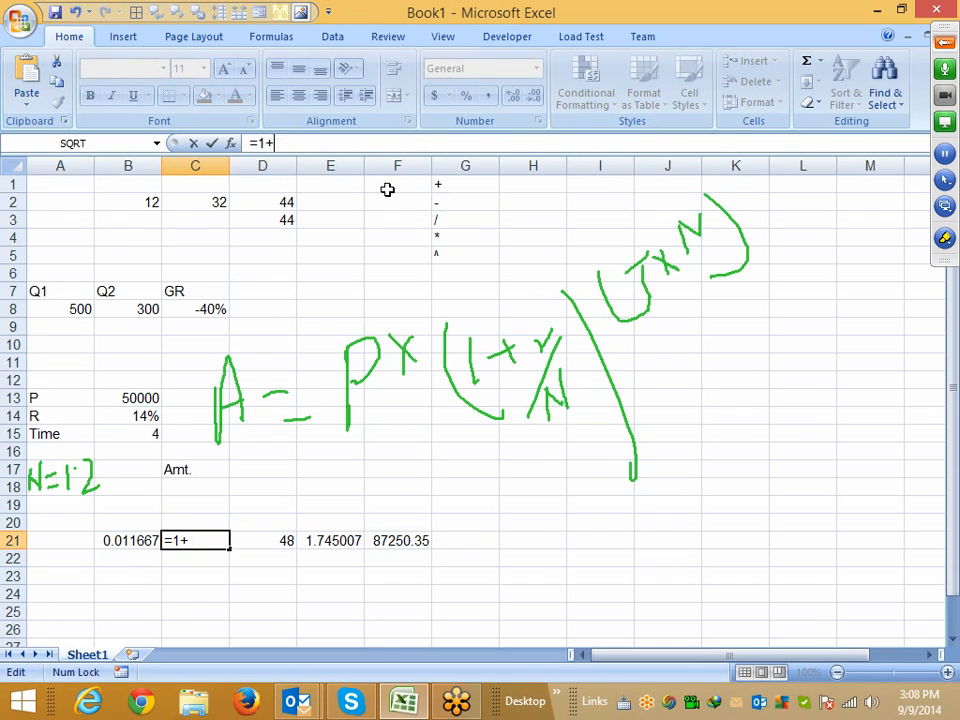
{"action": "type", "text": "(B14/12)"}
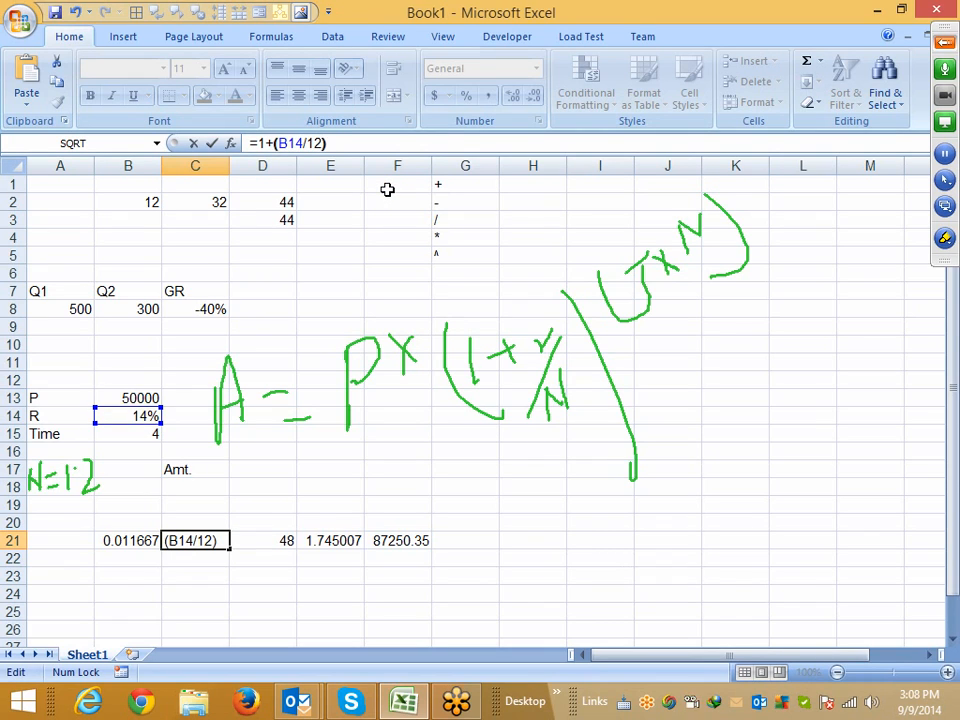
{"action": "key", "text": "Return"}
Clear the helper formula from B21
{"action": "key", "text": "Up"}
{"action": "key", "text": "Left"}
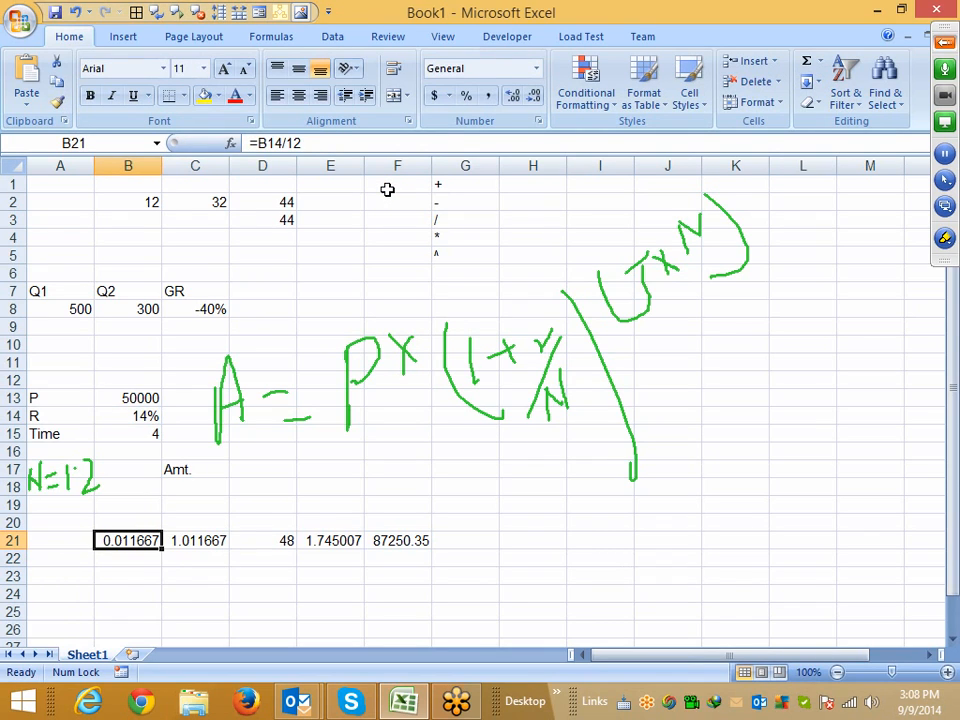
{"action": "key", "text": "Delete"}
Replace the C21 reference in the E21 formula with (1+(B14/12))
{"action": "key", "text": "Right"}
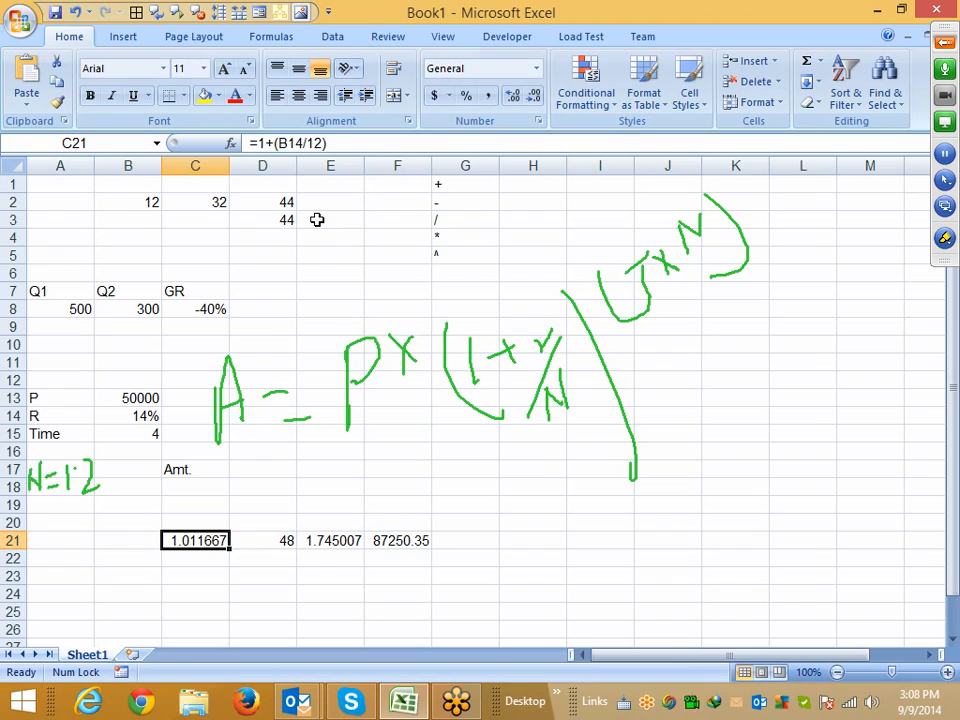
{"action": "left_click_drag", "start_coordinate": [331, 145], "coordinate": [262, 143]}
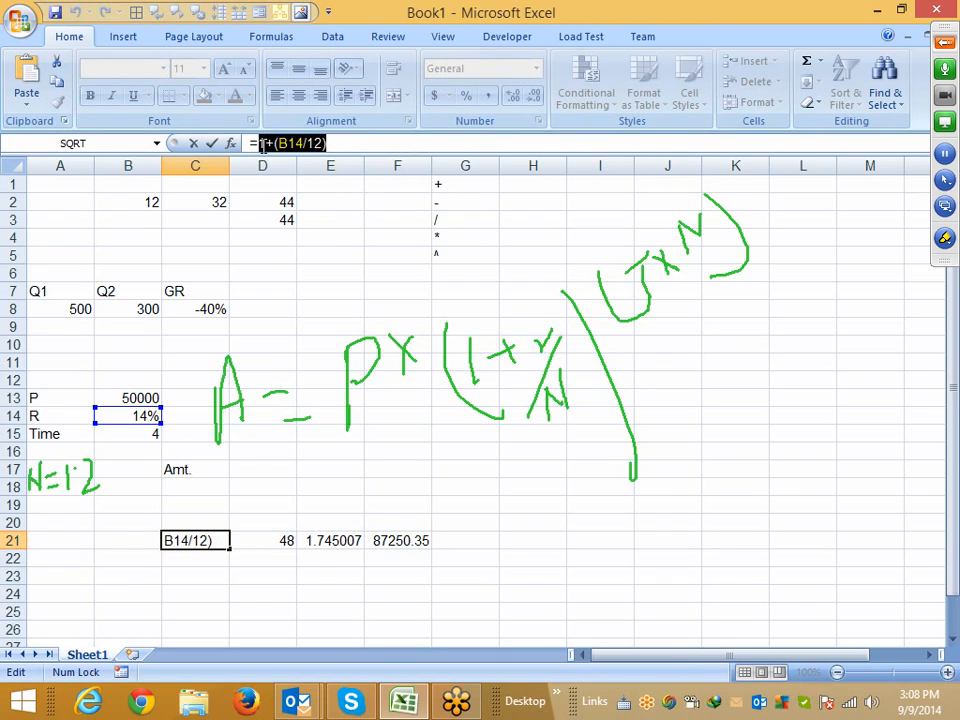
{"action": "key", "text": "Escape"}
{"action": "left_click", "coordinate": [282, 538]}
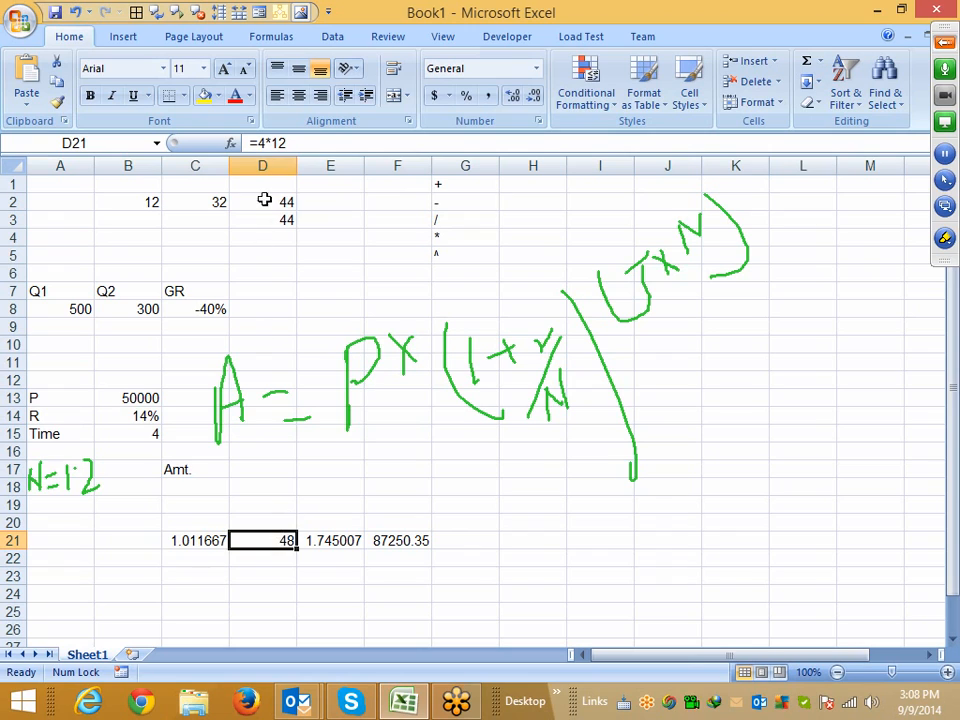
{"action": "left_click", "coordinate": [311, 541]}
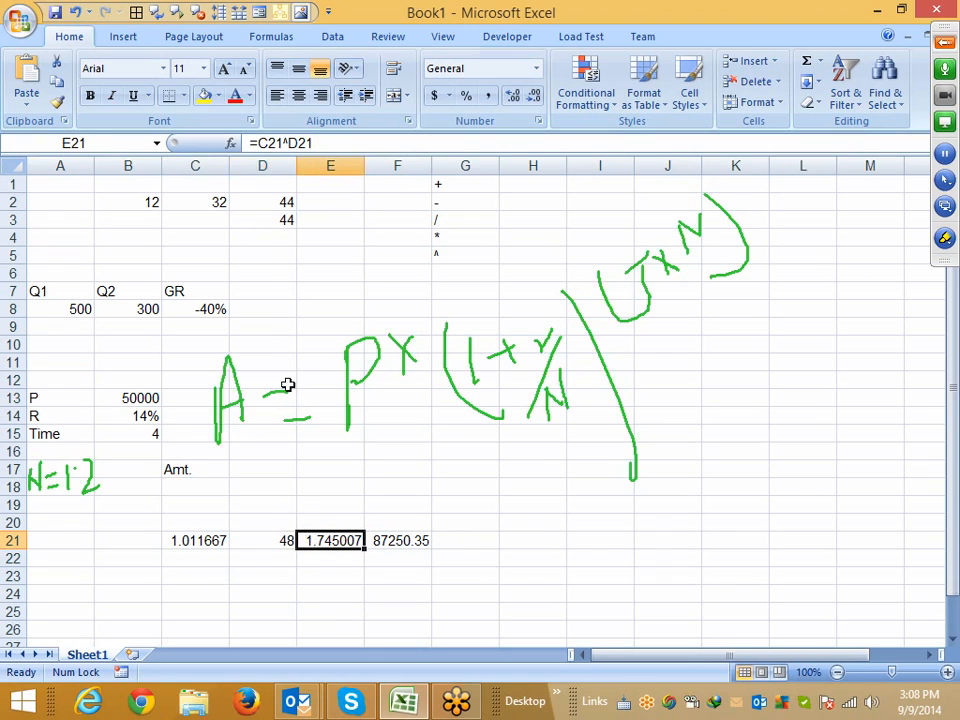
{"action": "double_click", "coordinate": [268, 143]}
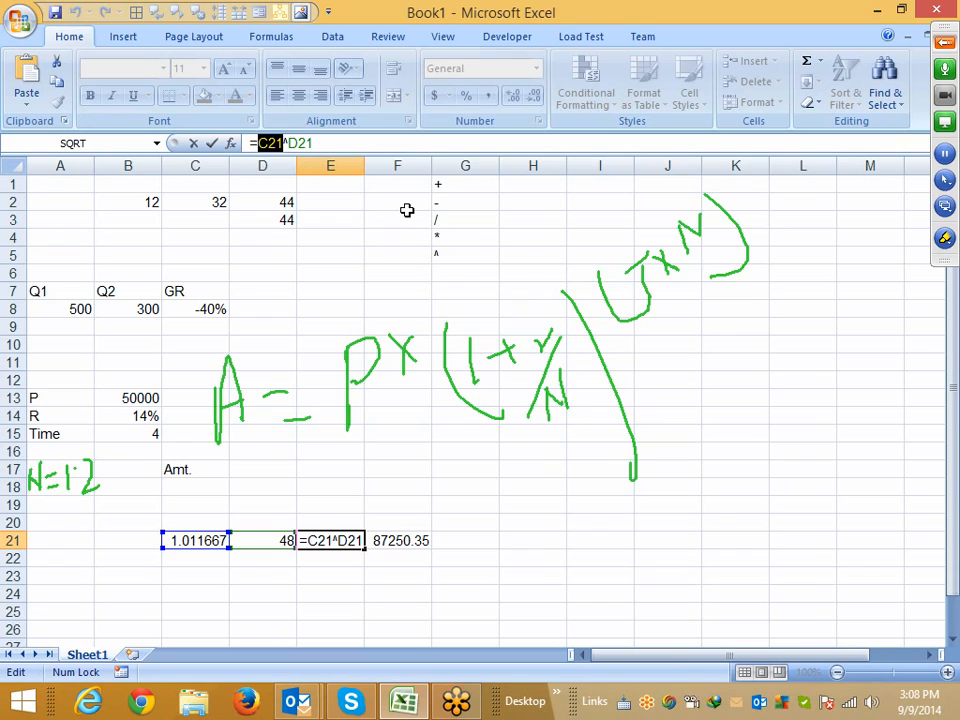
{"action": "type", "text": "(1+(B14/12)"}
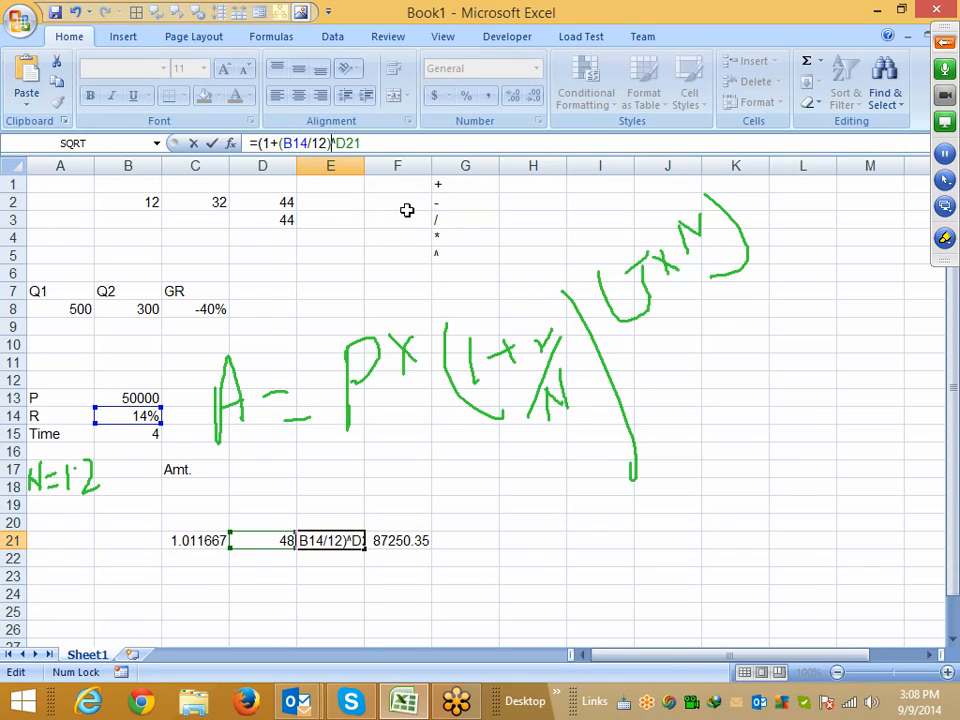
{"action": "type", "text": ")"}
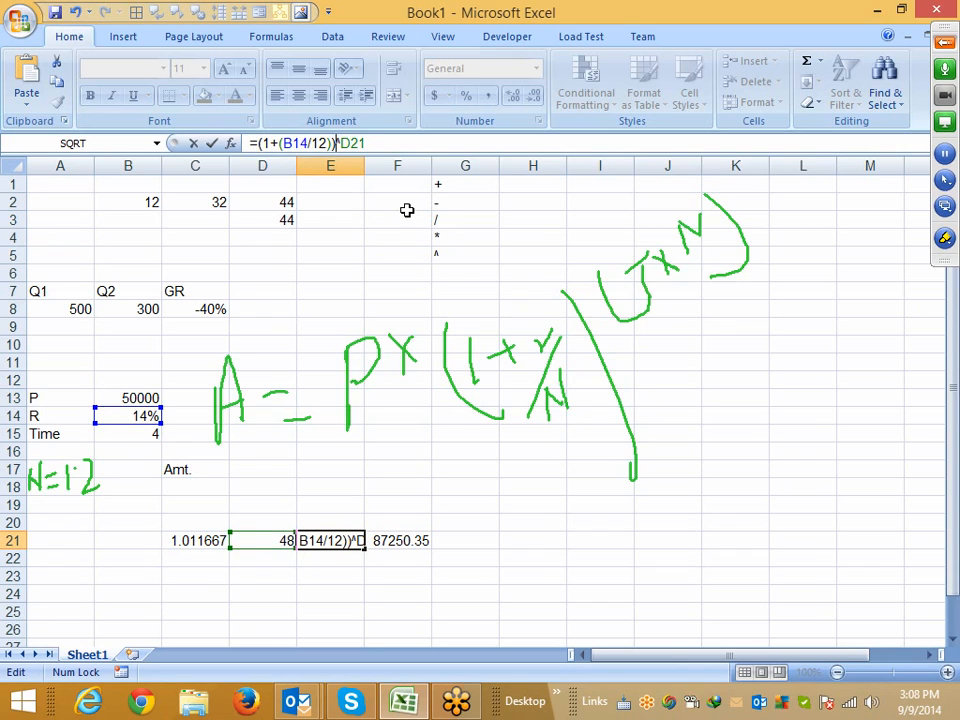
{"action": "key", "text": "Return"}
Clear the helper formula from C21
{"action": "key", "text": "Up"}
{"action": "key", "text": "Left"}
{"action": "key", "text": "Left"}
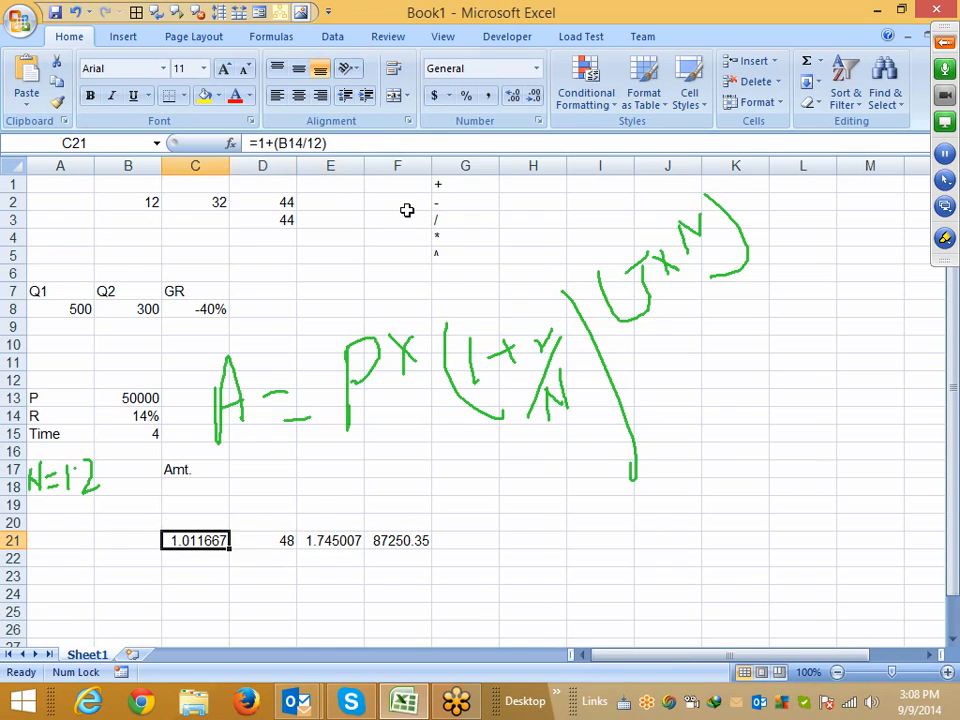
{"action": "key", "text": "Delete"}
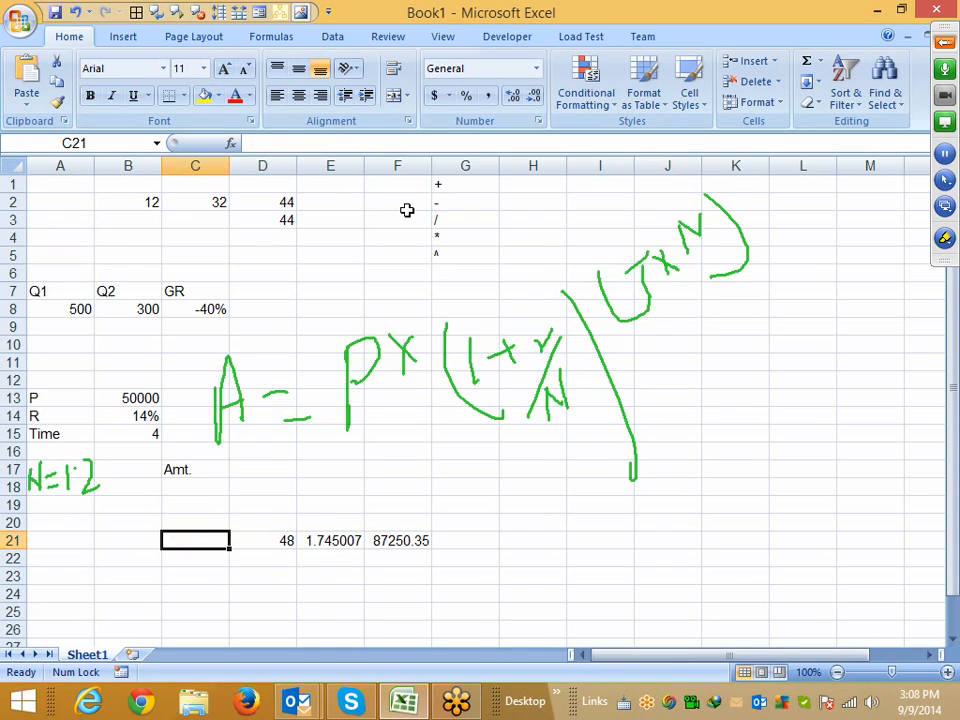
Replace the D21 reference in the E21 formula with the exponent (4*12)
{"action": "key", "text": "Right"}
{"action": "left_click", "coordinate": [309, 142]}
{"action": "left_click_drag", "start_coordinate": [309, 142], "coordinate": [258, 142]}
{"action": "key", "text": "Escape"}
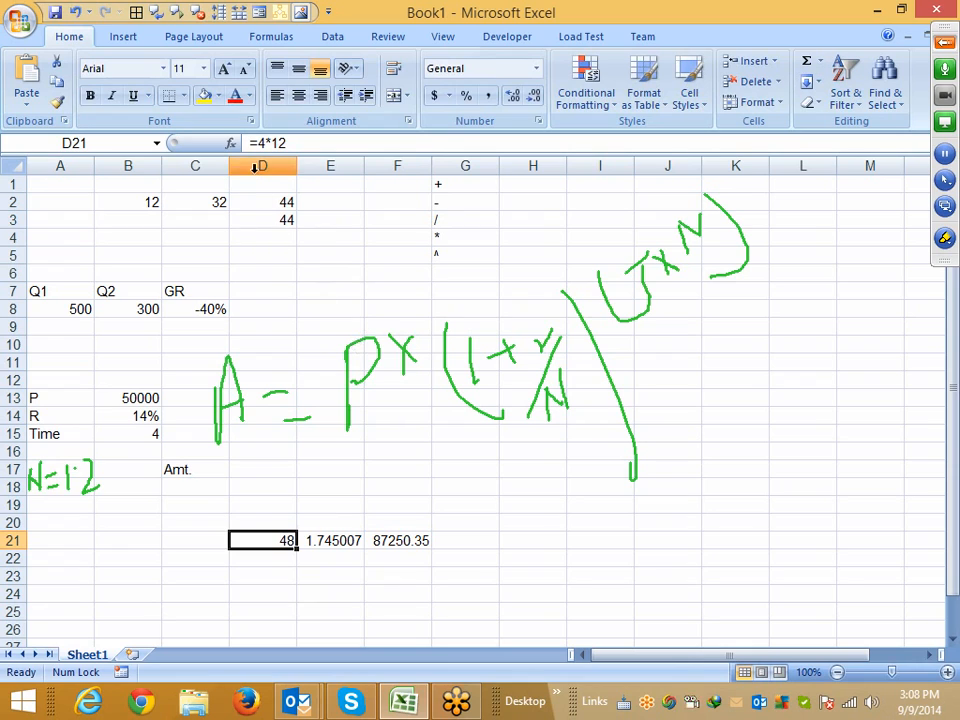
{"action": "left_click", "coordinate": [328, 550]}
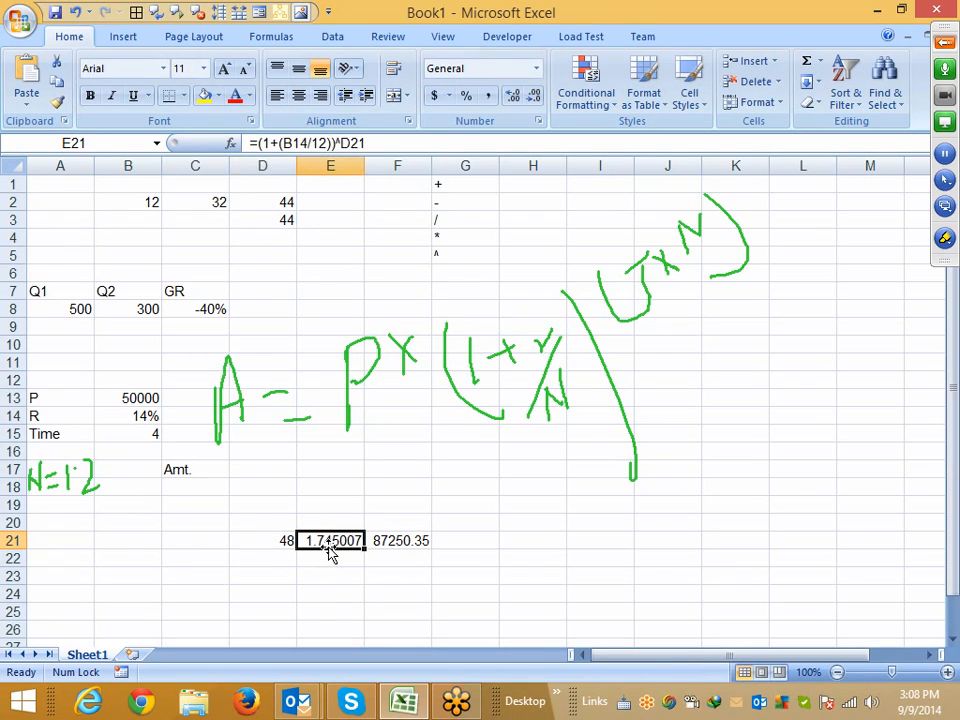
{"action": "left_click", "coordinate": [378, 143]}
{"action": "key", "text": "BackSpace"}
{"action": "key", "text": "BackSpace"}
{"action": "key", "text": "BackSpace"}
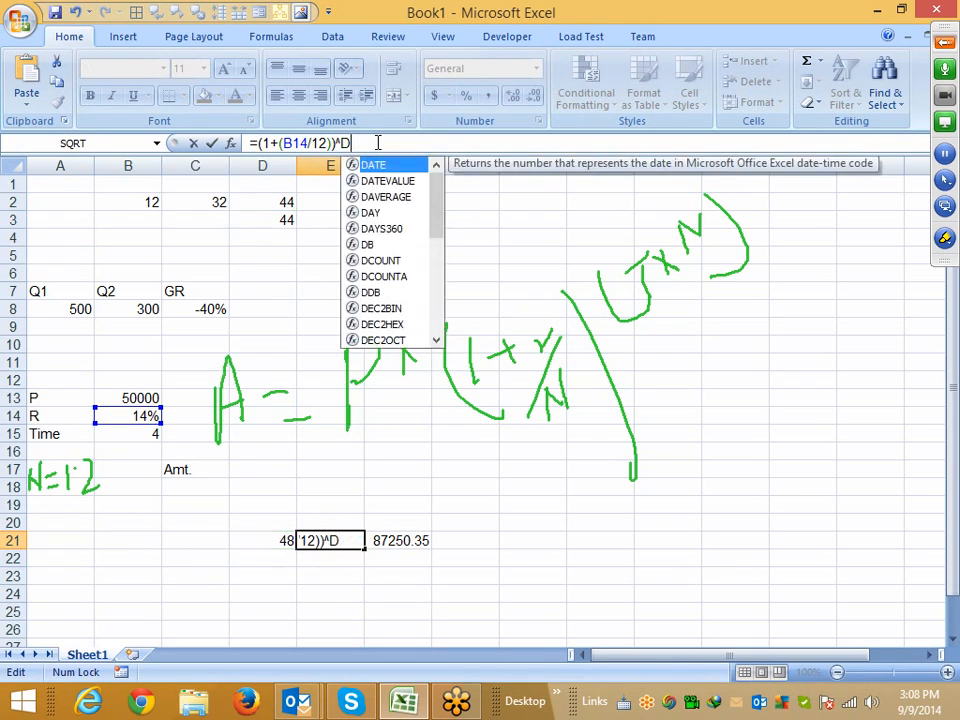
{"action": "type", "text": "("}
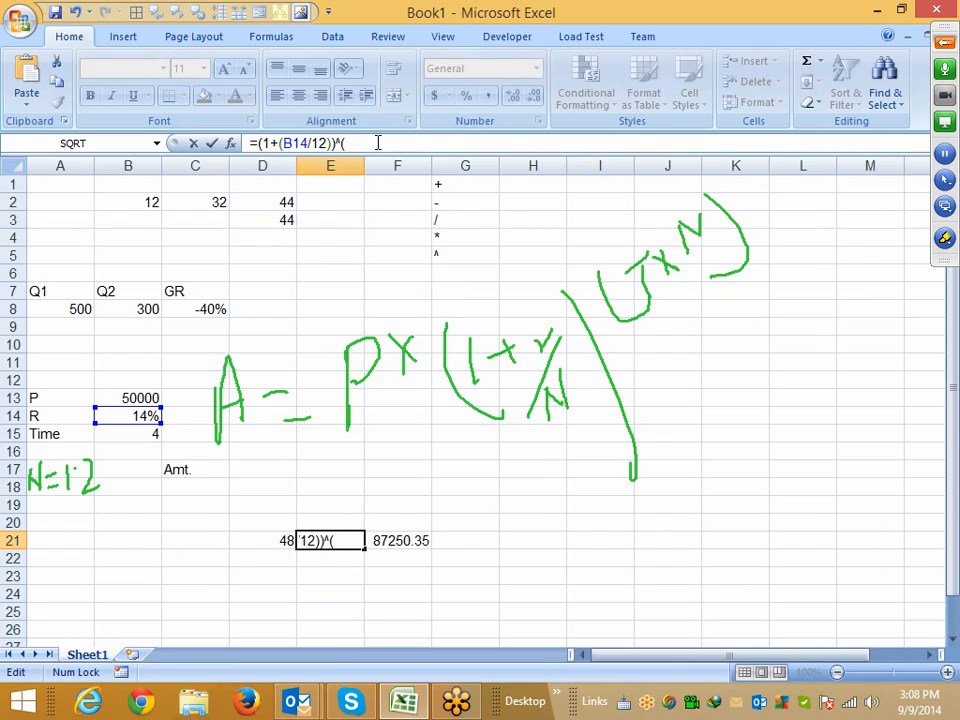
{"action": "type", "text": "4*12)"}
{"action": "key", "text": "Return"}
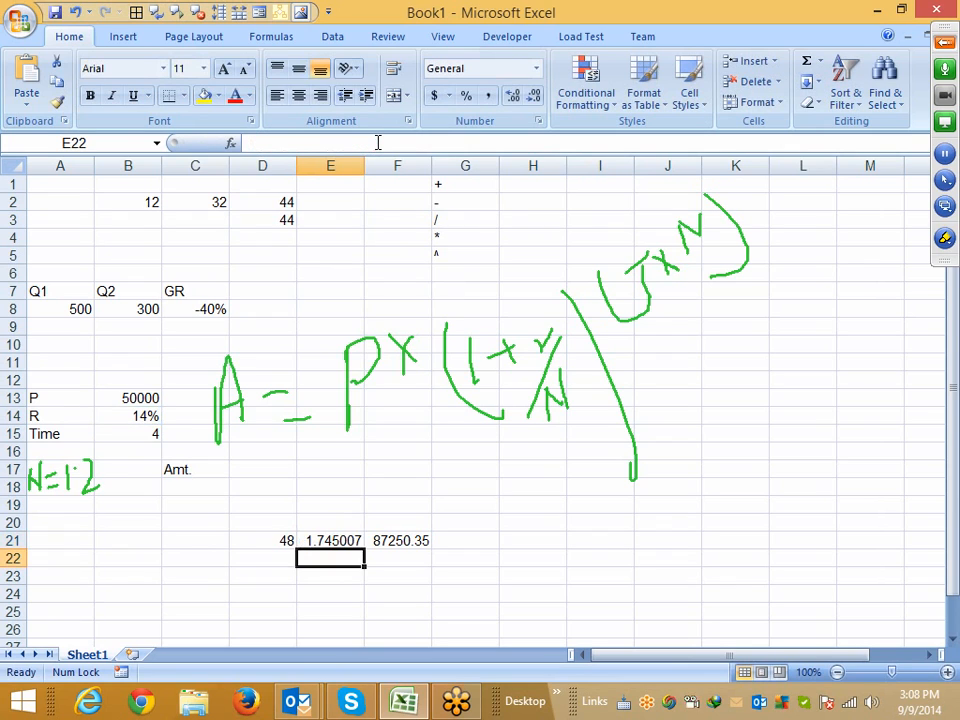
Clear the months helper formula from D21
{"action": "key", "text": "Up"}
{"action": "key", "text": "Left"}
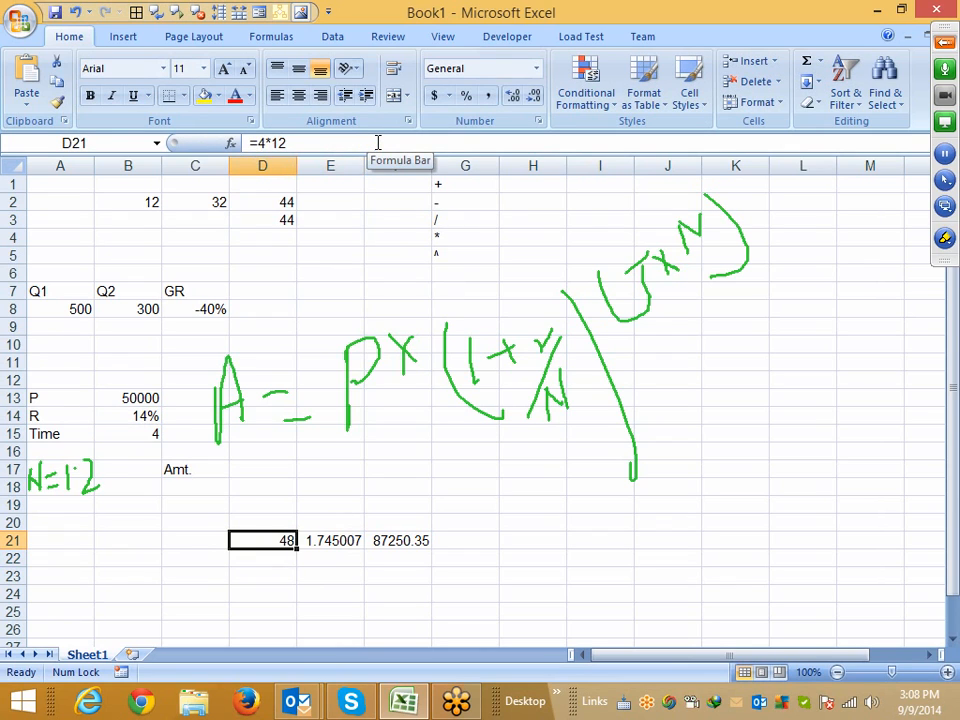
{"action": "key", "text": "Delete"}
Rewrite the F21 formula as =B13*((1+(B14/12))^(4*12)), replacing its E21 reference
{"action": "key", "text": "Right"}
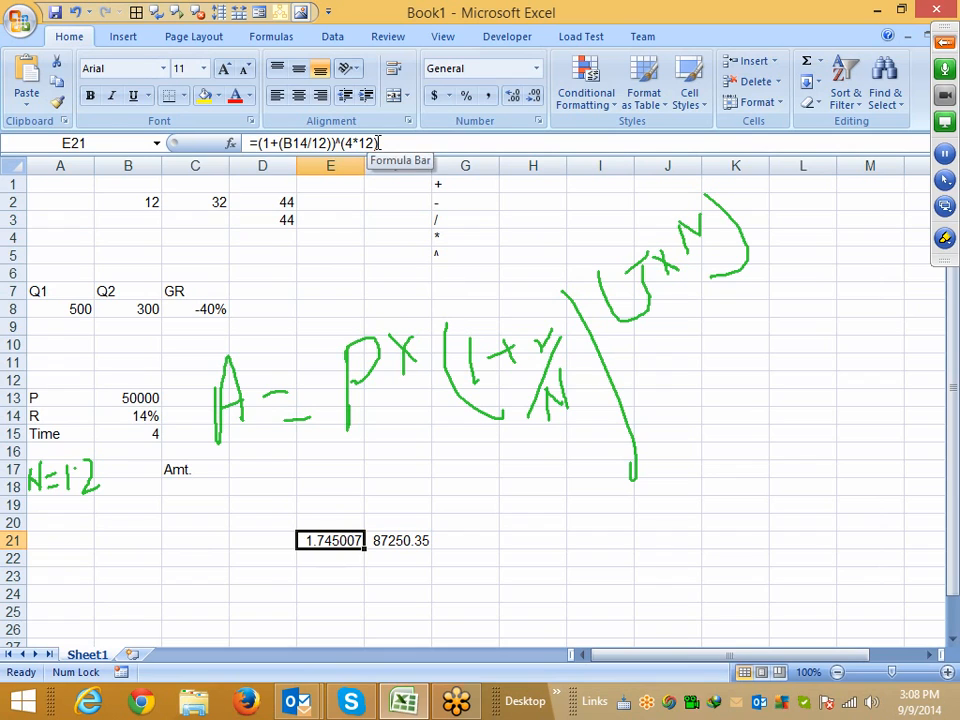
{"action": "left_click", "coordinate": [378, 142]}
{"action": "left_click_drag", "start_coordinate": [378, 142], "coordinate": [260, 143]}
{"action": "key", "text": "Escape"}
{"action": "left_click", "coordinate": [396, 545]}
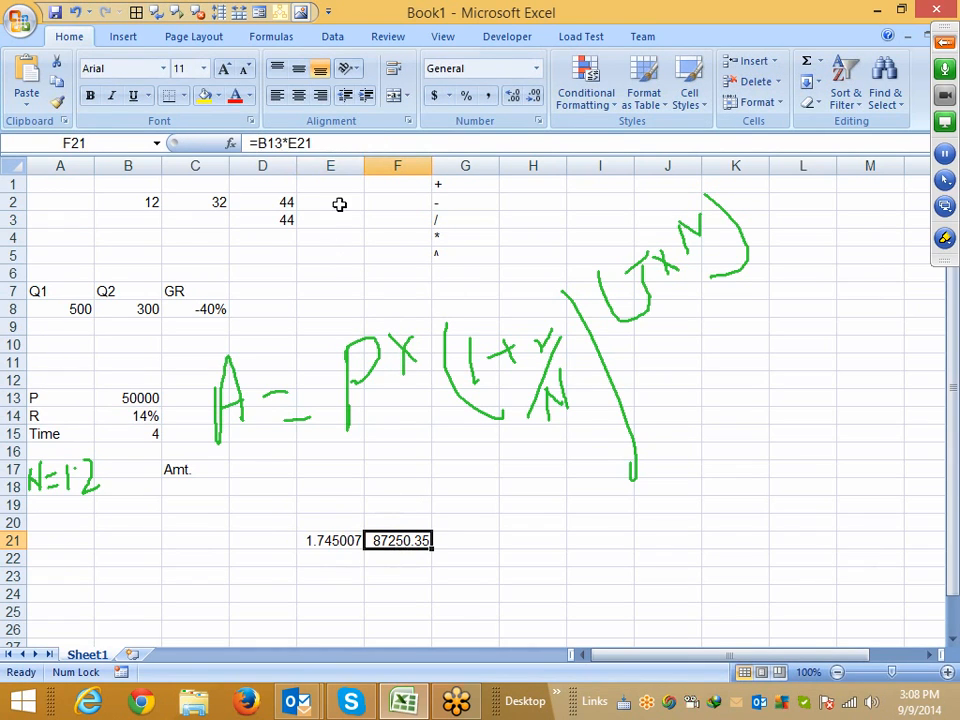
{"action": "left_click", "coordinate": [337, 147]}
{"action": "key", "text": "BackSpace"}
{"action": "key", "text": "BackSpace"}
{"action": "key", "text": "BackSpace"}
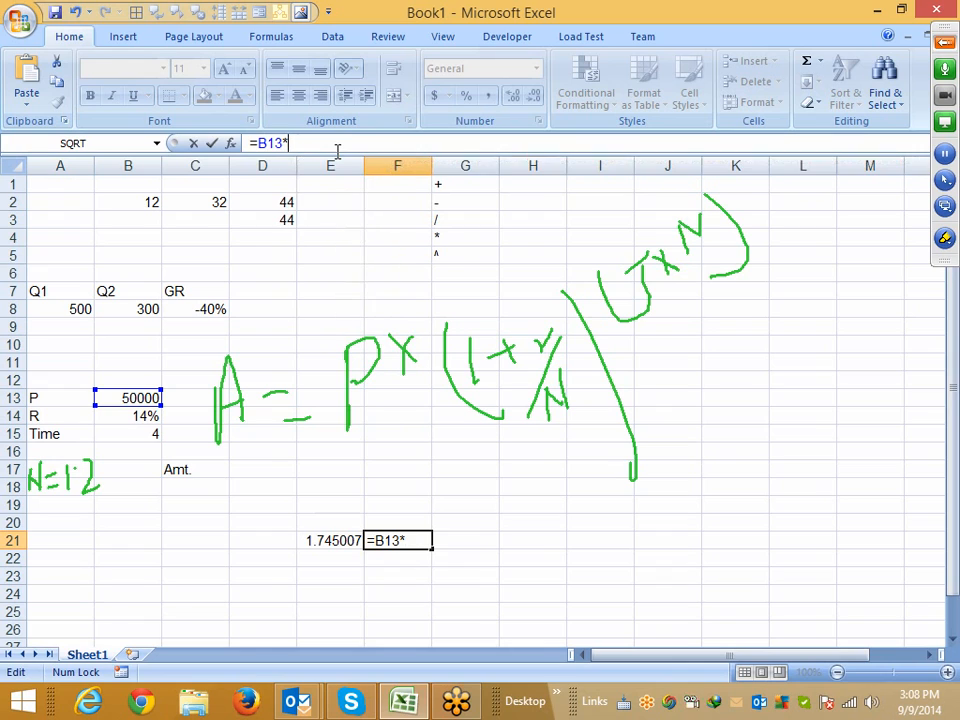
{"action": "type", "text": "((1+(B14/12))^(4*12))"}
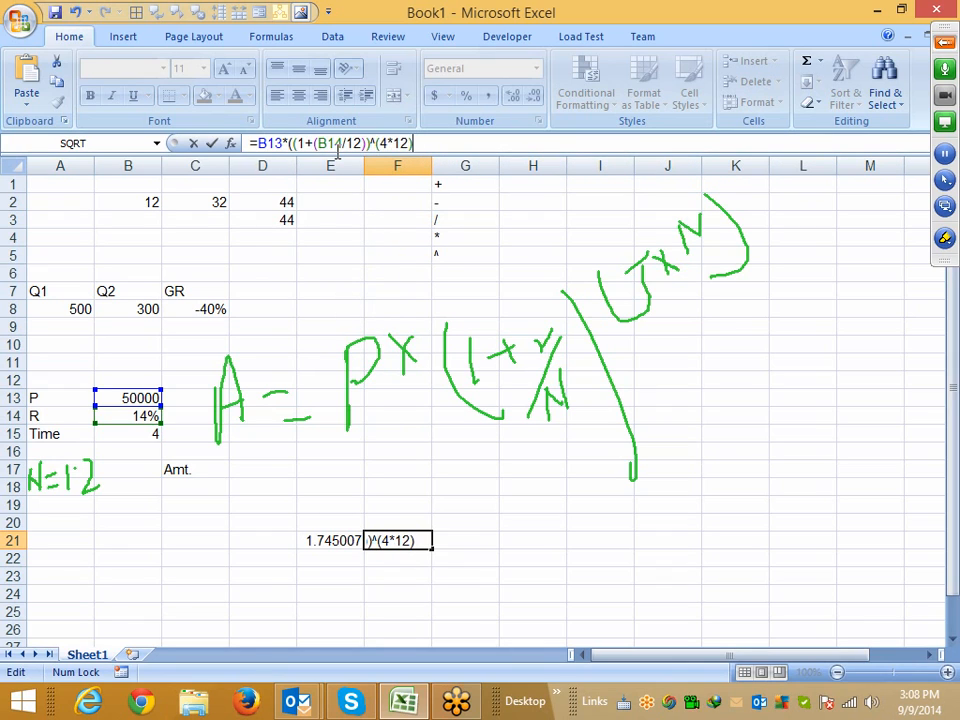
{"action": "key", "text": "Return"}
Clear the helper formula from E21
{"action": "key", "text": "Up"}
{"action": "key", "text": "Left"}
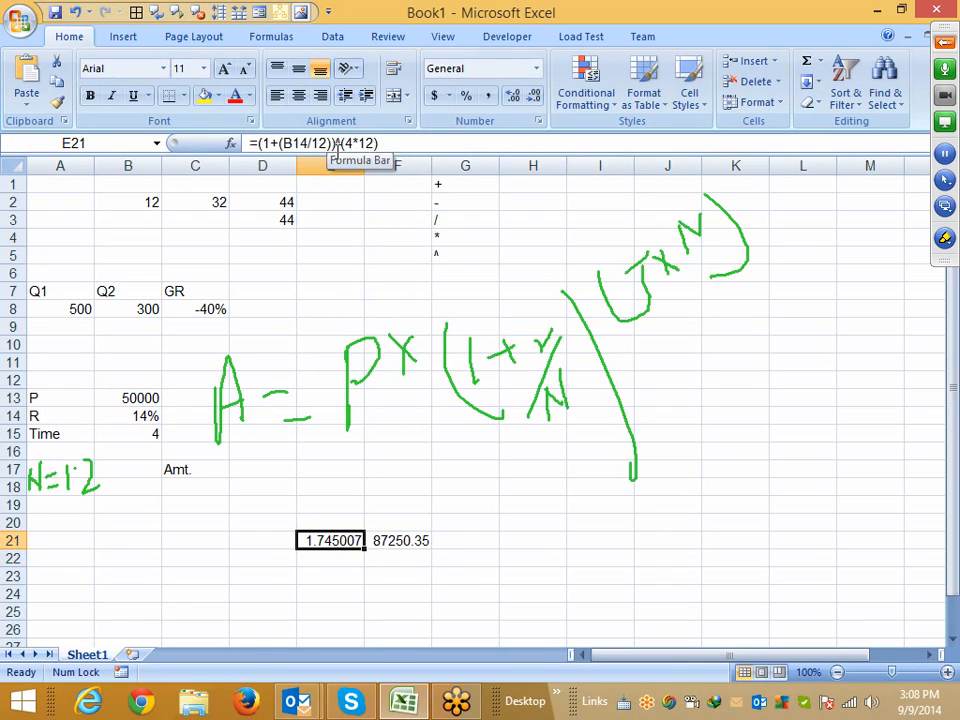
{"action": "key", "text": "Delete"}
Copy the F21 amount formula into C13
{"action": "key", "text": "Right"}
{"action": "key", "text": "ctrl+c"}
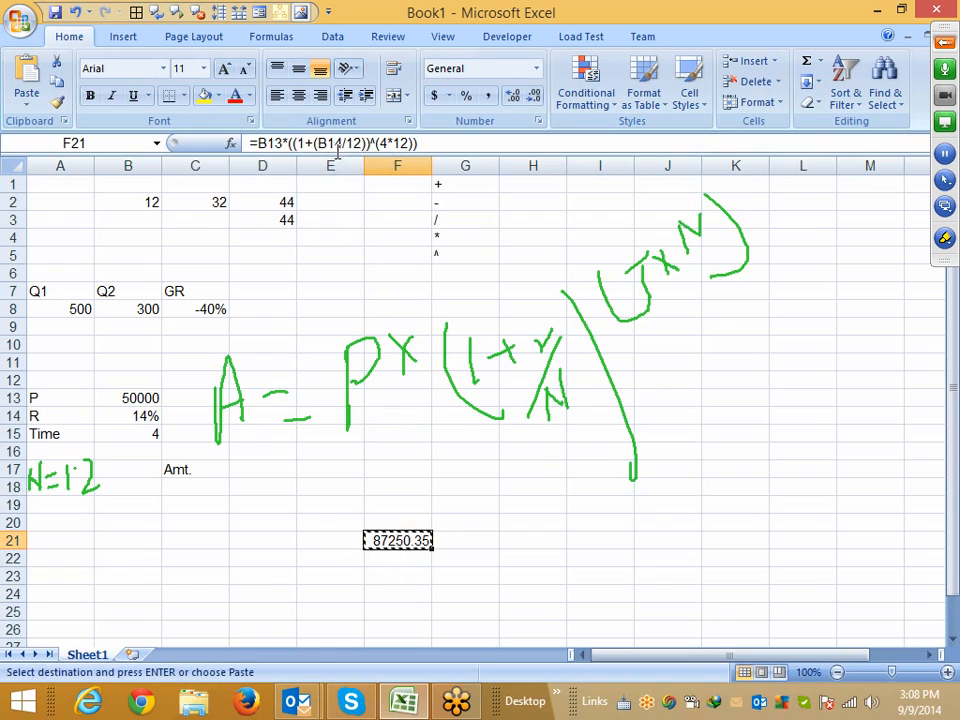
{"action": "left_click", "coordinate": [183, 398]}
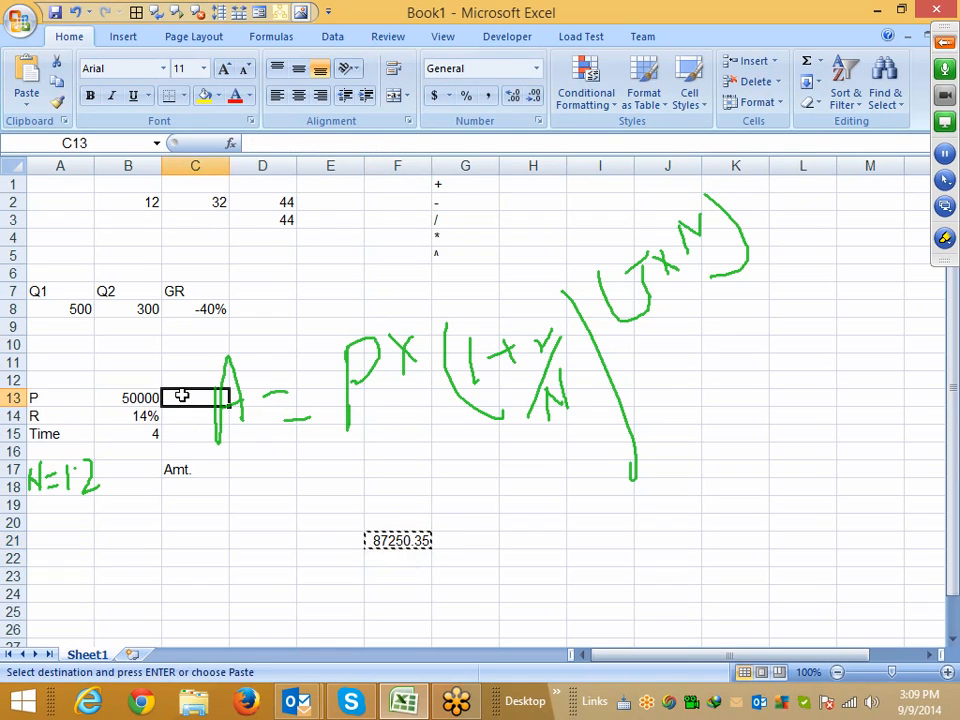
{"action": "key", "text": "Return"}
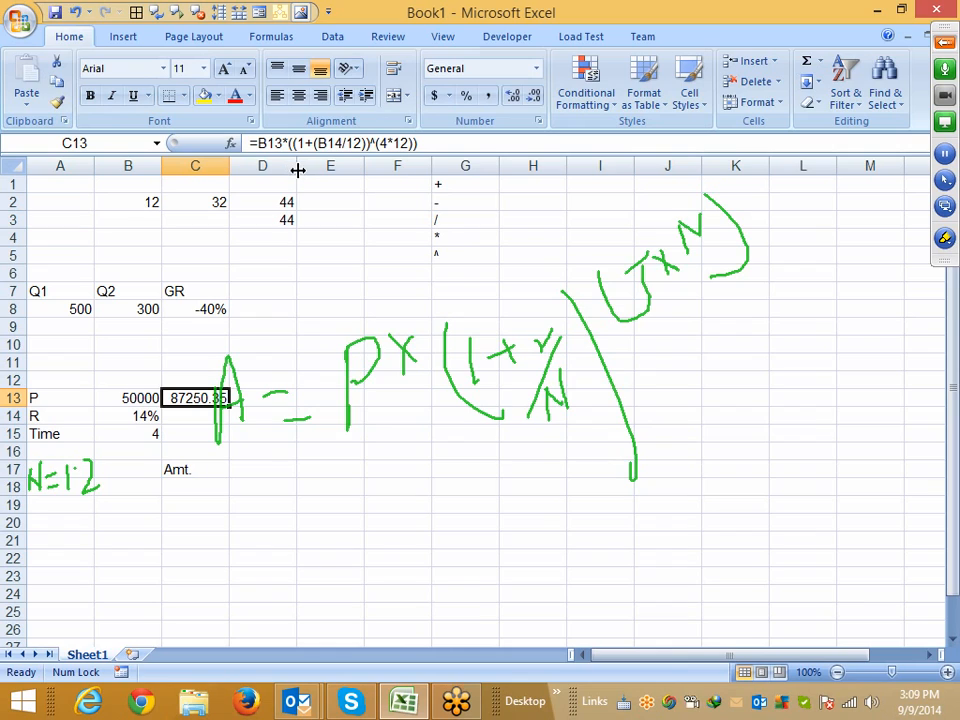
{"action": "left_click", "coordinate": [945, 241]}
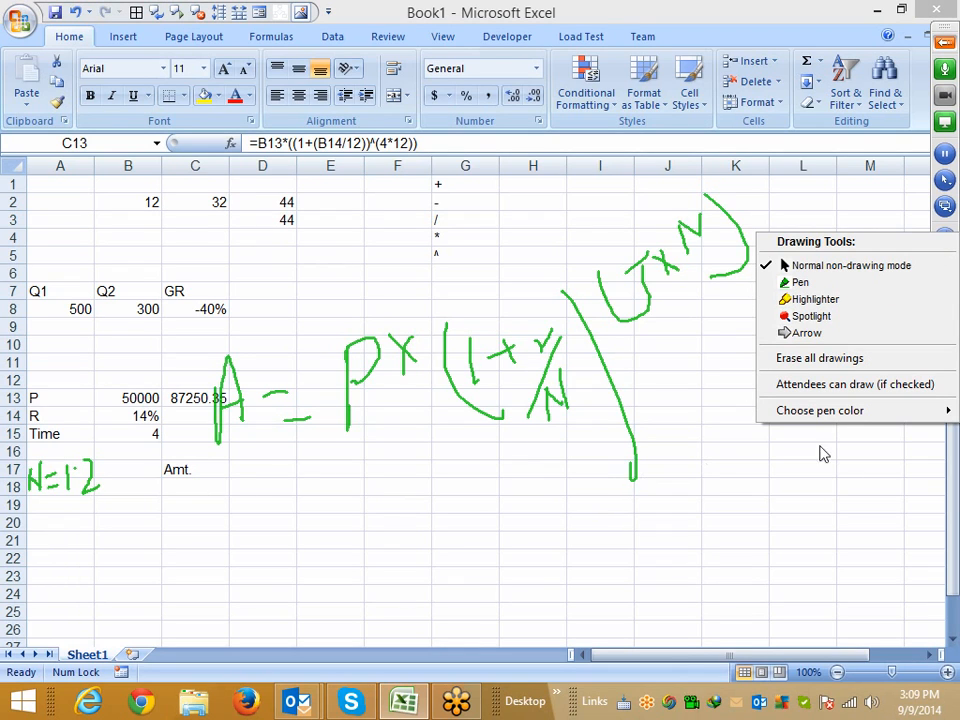
{"action": "left_click", "coordinate": [818, 360]}
Enter the label MRP in A20
{"action": "left_click", "coordinate": [90, 505]}
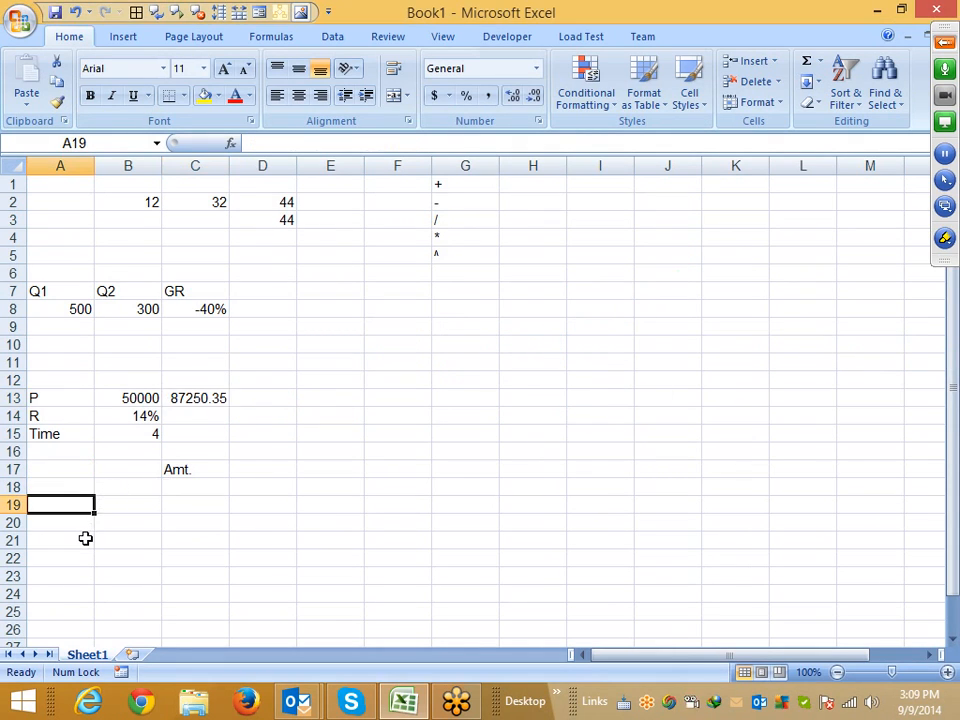
{"action": "scroll", "coordinate": [86, 538], "scroll_direction": "down", "scroll_amount": 2}
{"action": "scroll", "coordinate": [86, 538], "scroll_direction": "up", "scroll_amount": 2}
{"action": "scroll", "coordinate": [86, 538], "scroll_direction": "down", "scroll_amount": 3}
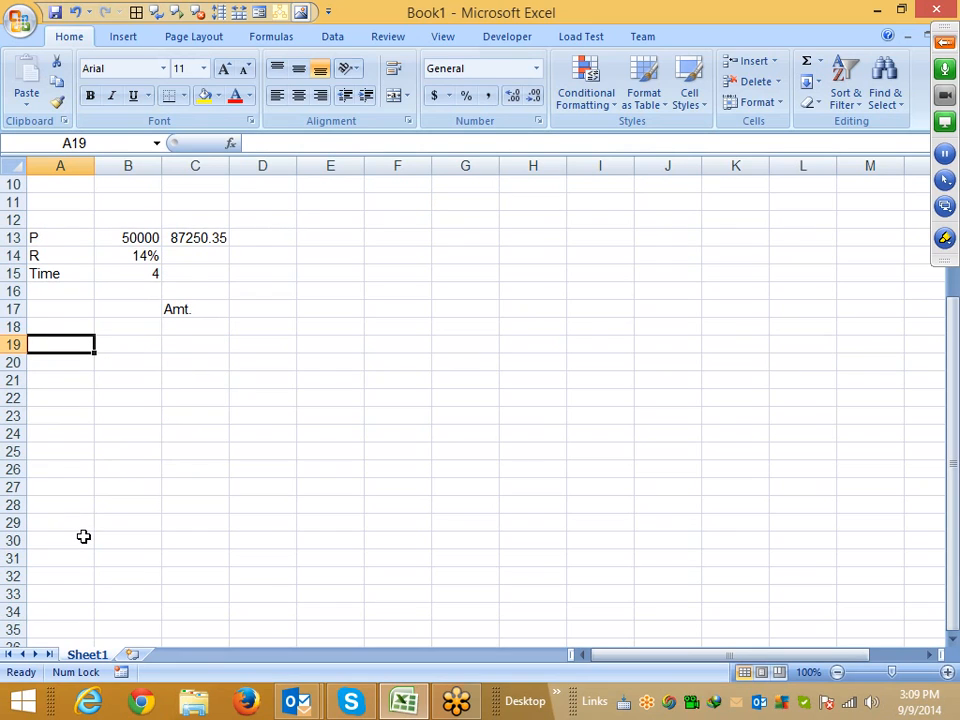
{"action": "left_click", "coordinate": [54, 362]}
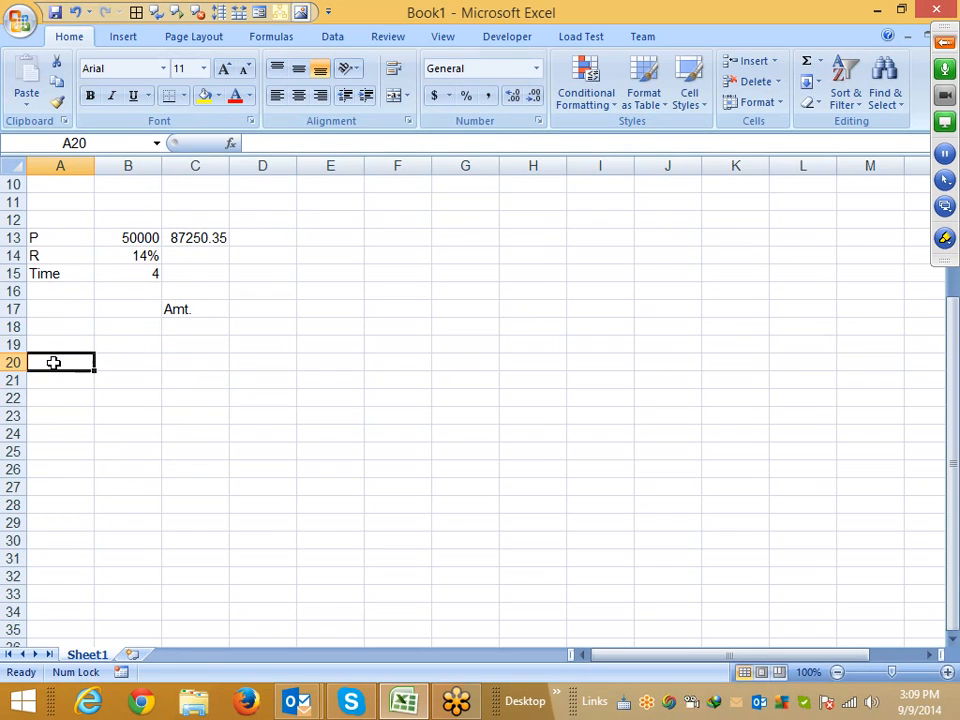
{"action": "type", "text": "MRP"}
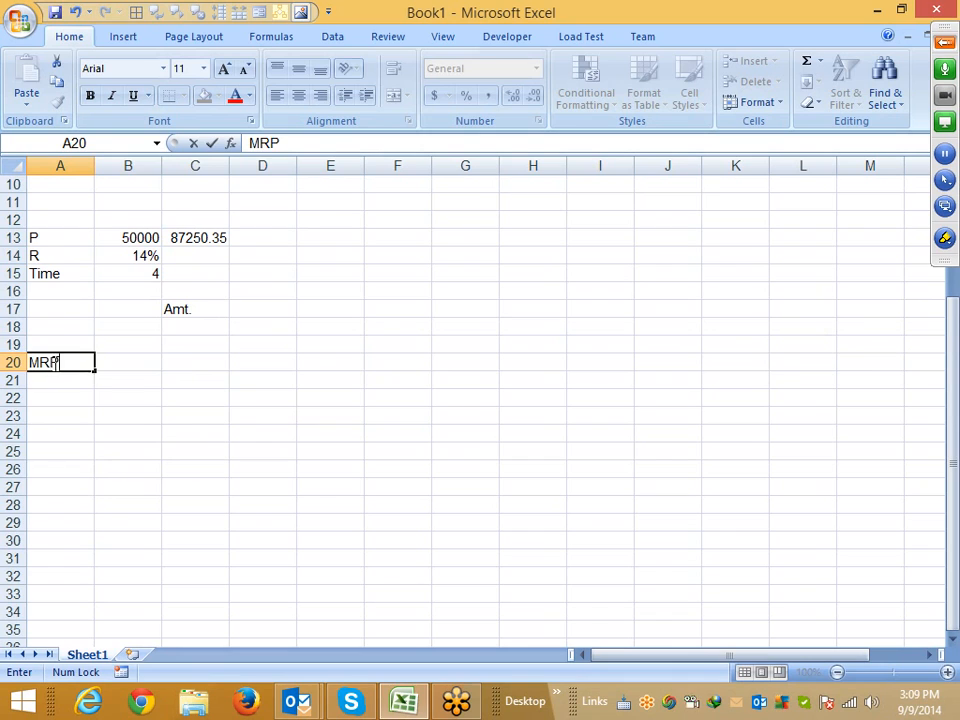
{"action": "key", "text": "Return"}
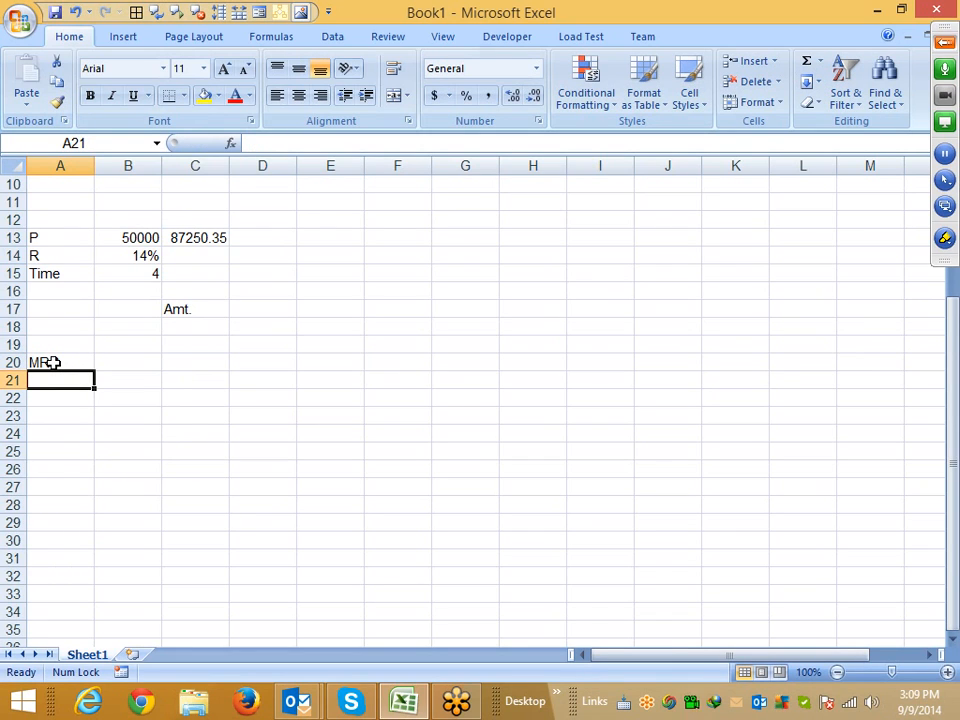
Enter the label Cost in A21 and the value 50 in B21
{"action": "key", "text": "Right"}
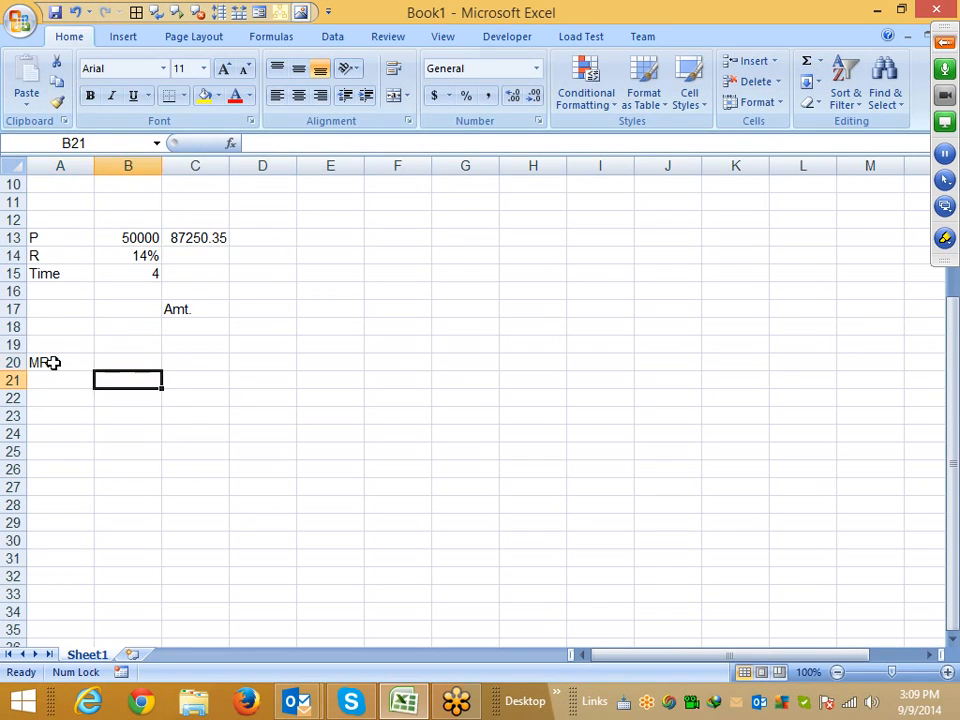
{"action": "key", "text": "Left"}
{"action": "type", "text": "Cost"}
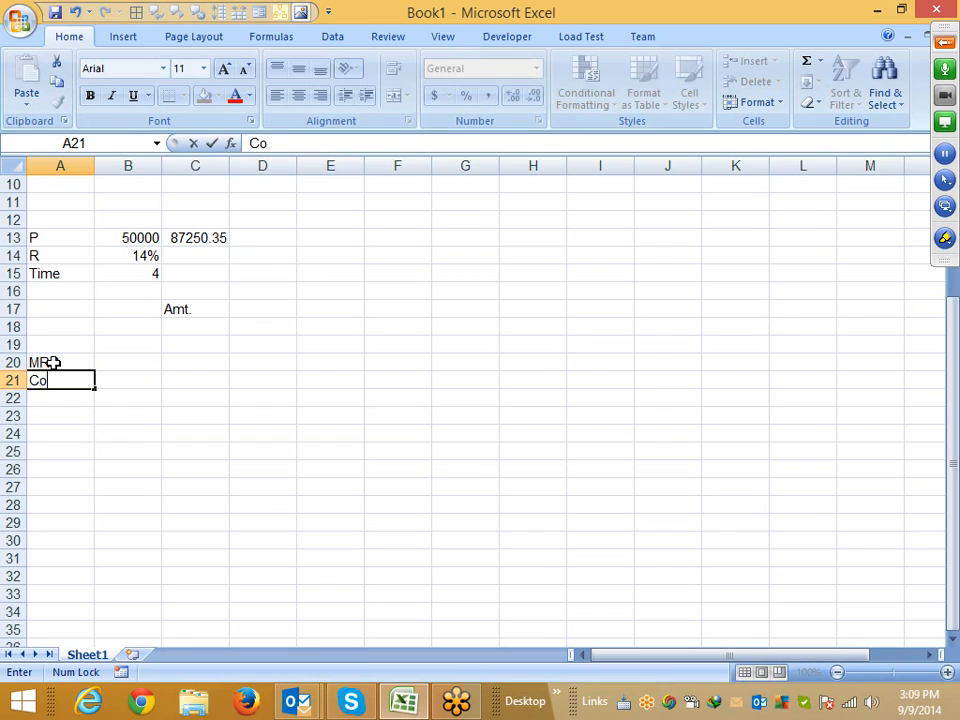
{"action": "key", "text": "Tab"}
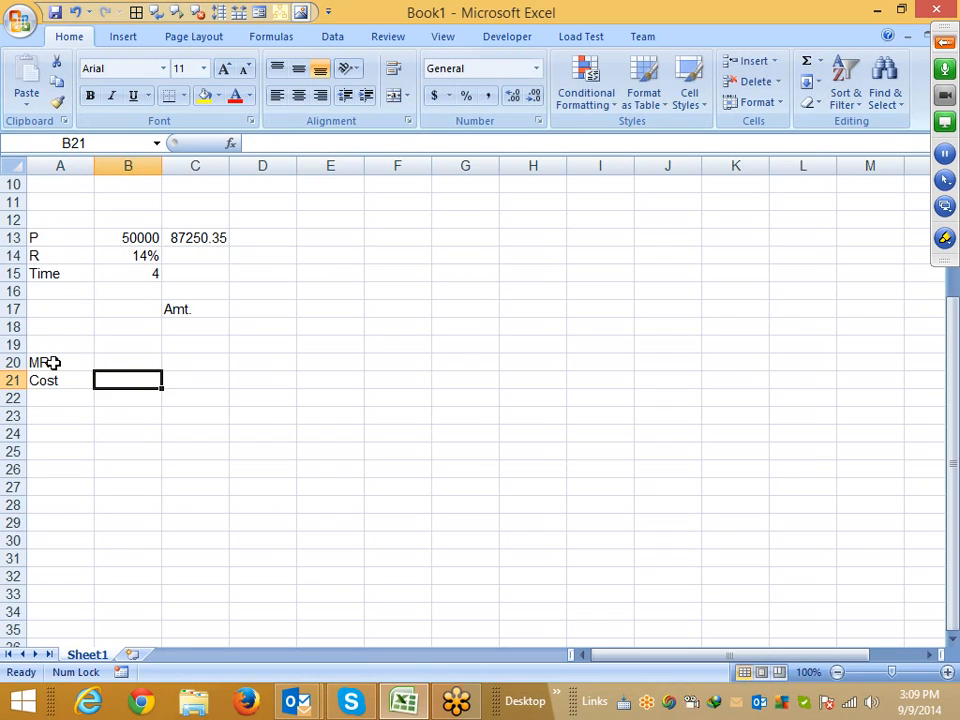
{"action": "type", "text": "50"}
{"action": "key", "text": "Tab"}
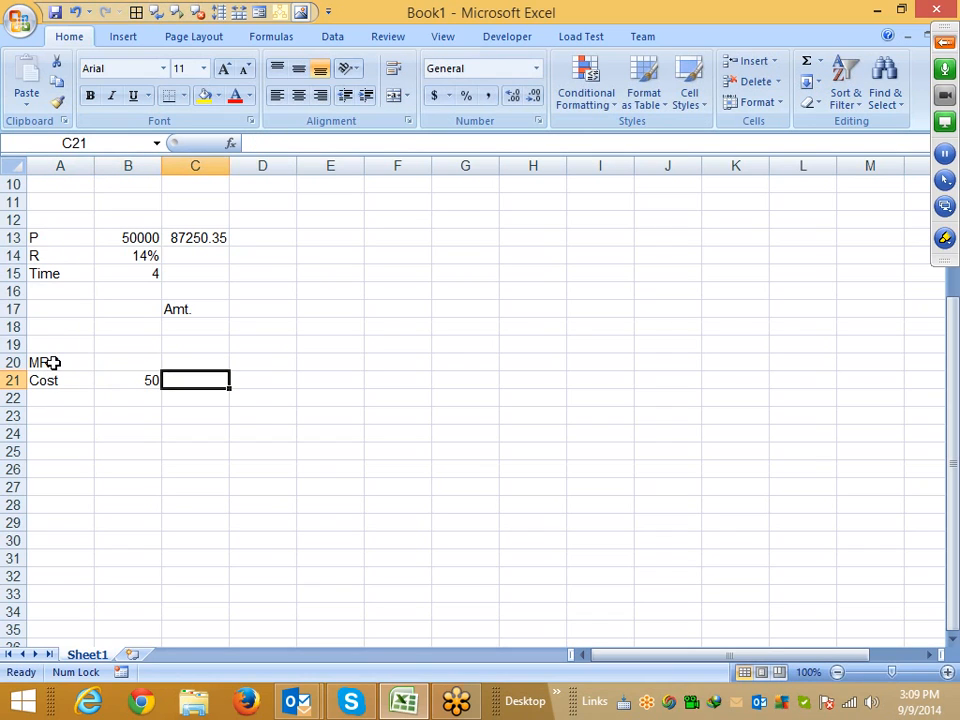
Enter the markup rates 5% in D21 and 10% in E21
{"action": "key", "text": "Right"}
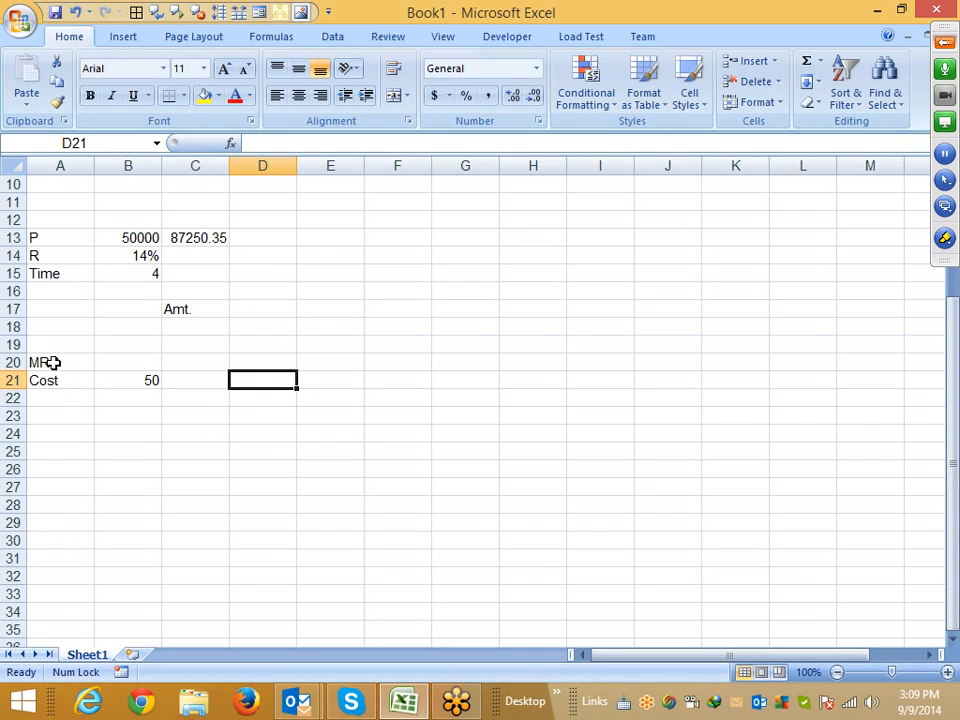
{"action": "type", "text": "5"}
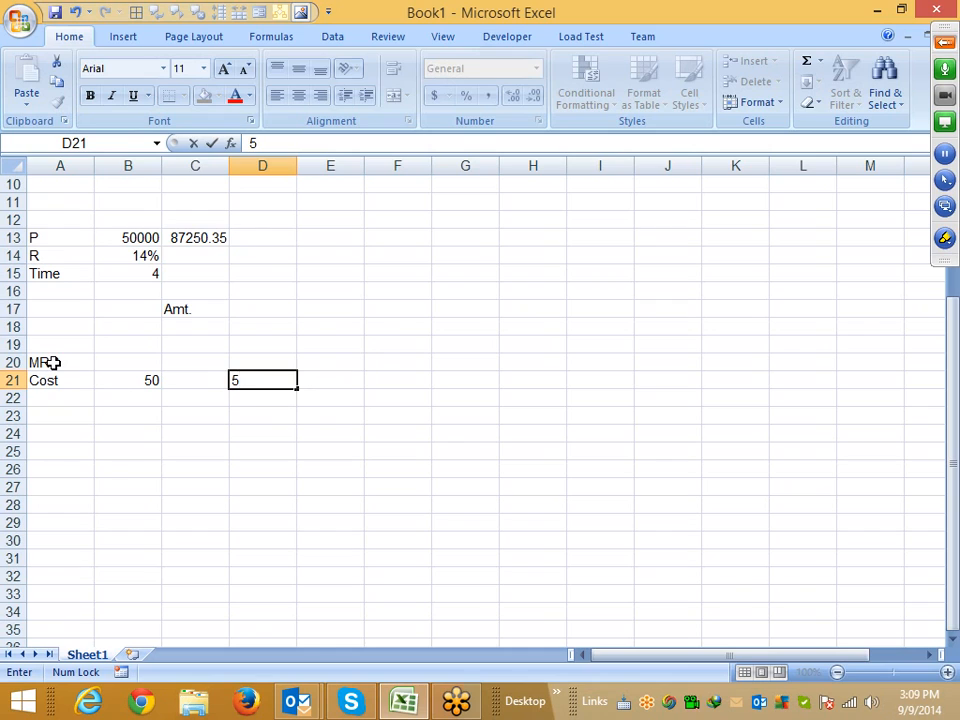
{"action": "type", "text": "%"}
{"action": "key", "text": "Return"}
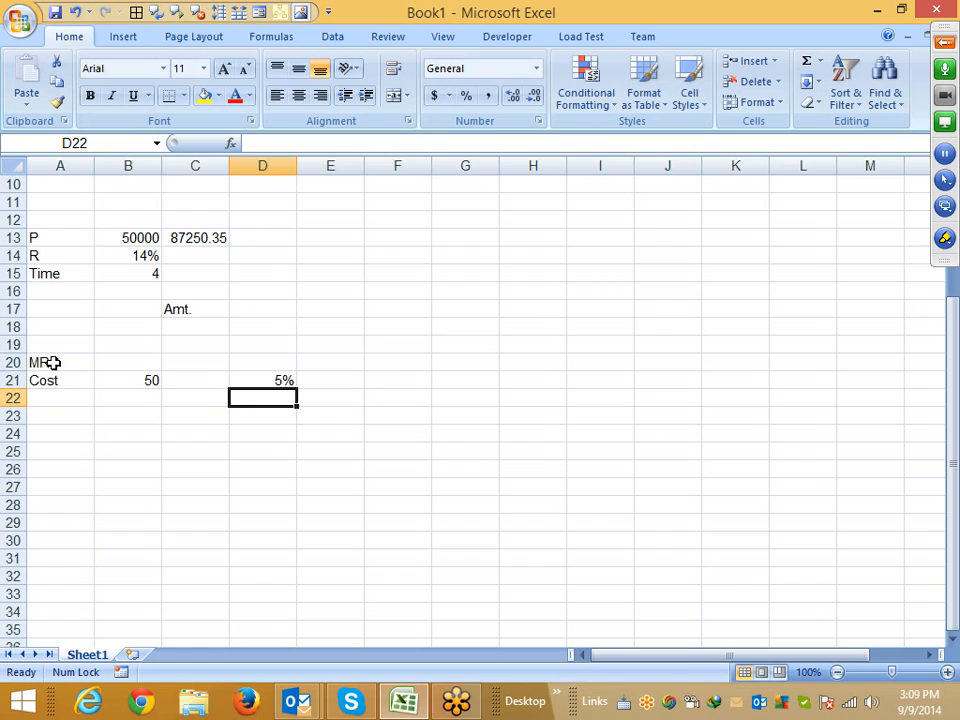
{"action": "key", "text": "Right"}
{"action": "key", "text": "Up"}
{"action": "type", "text": "1"}
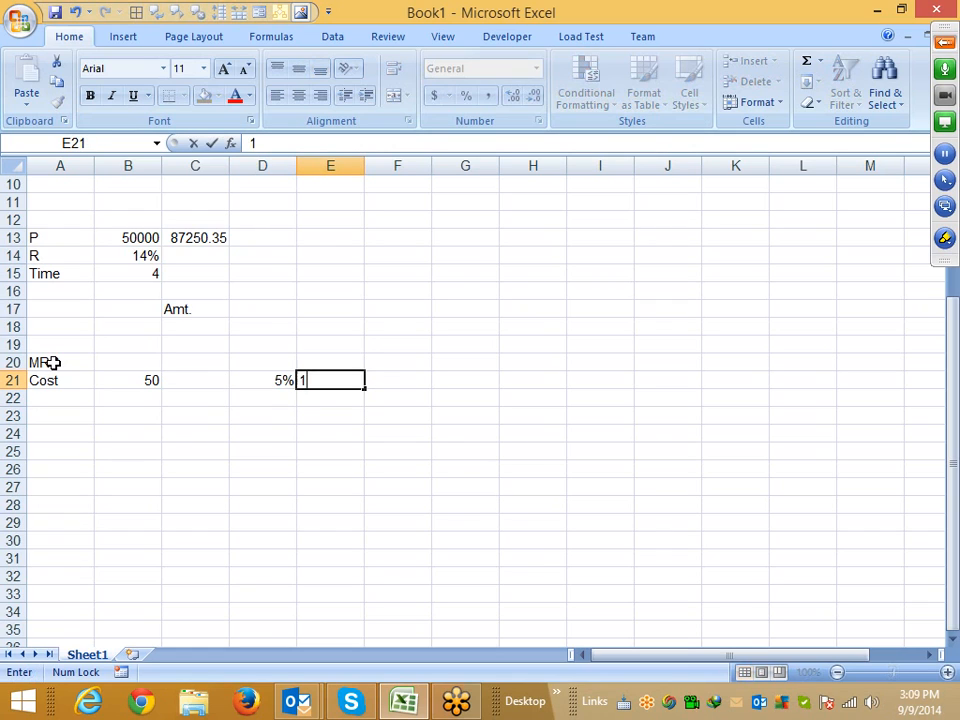
{"action": "type", "text": "0%"}
{"action": "key", "text": "Return"}
Enter the markup rates 15% in F21 and 20% in G21
{"action": "key", "text": "Left"}
{"action": "key", "text": "Left"}
{"action": "key", "text": "Left"}
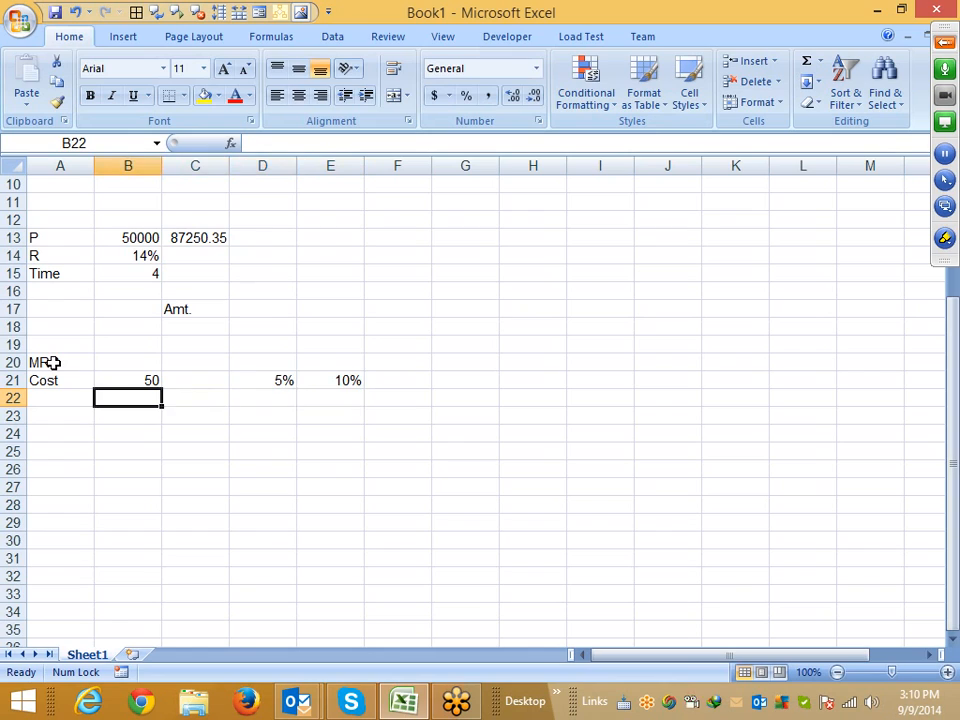
{"action": "key", "text": "Up"}
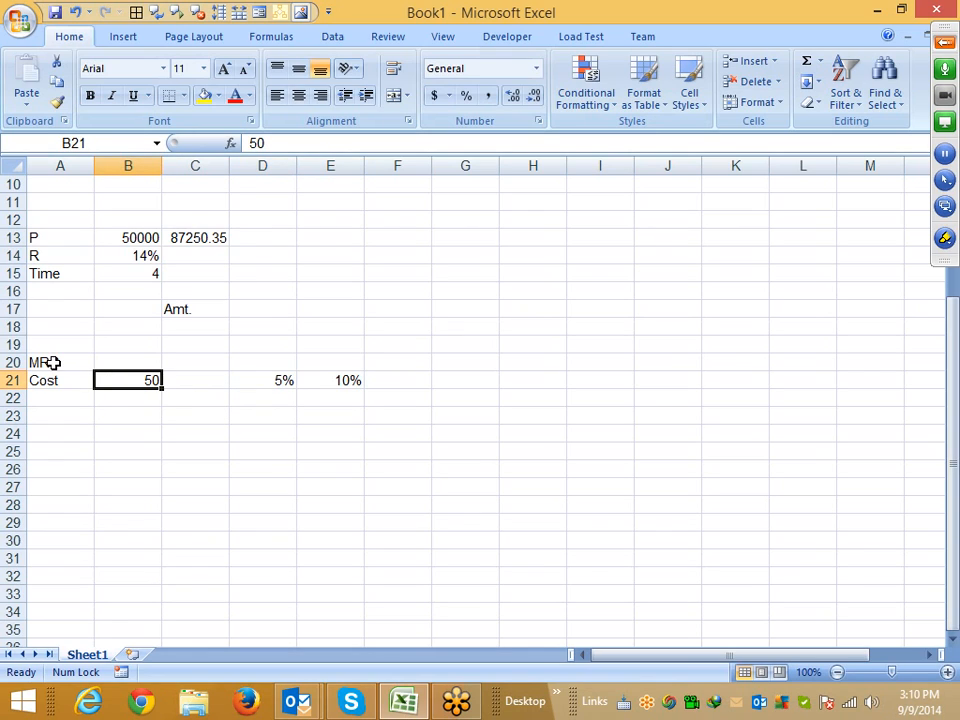
{"action": "key", "text": "Right"}
{"action": "key", "text": "Right"}
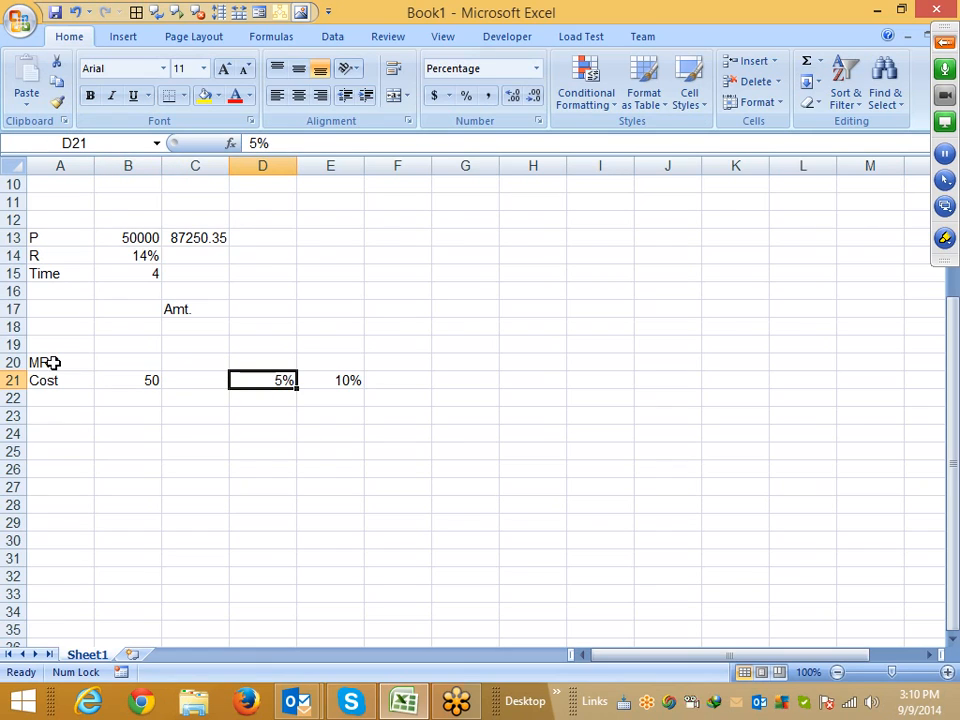
{"action": "key", "text": "Right"}
{"action": "key", "text": "Right"}
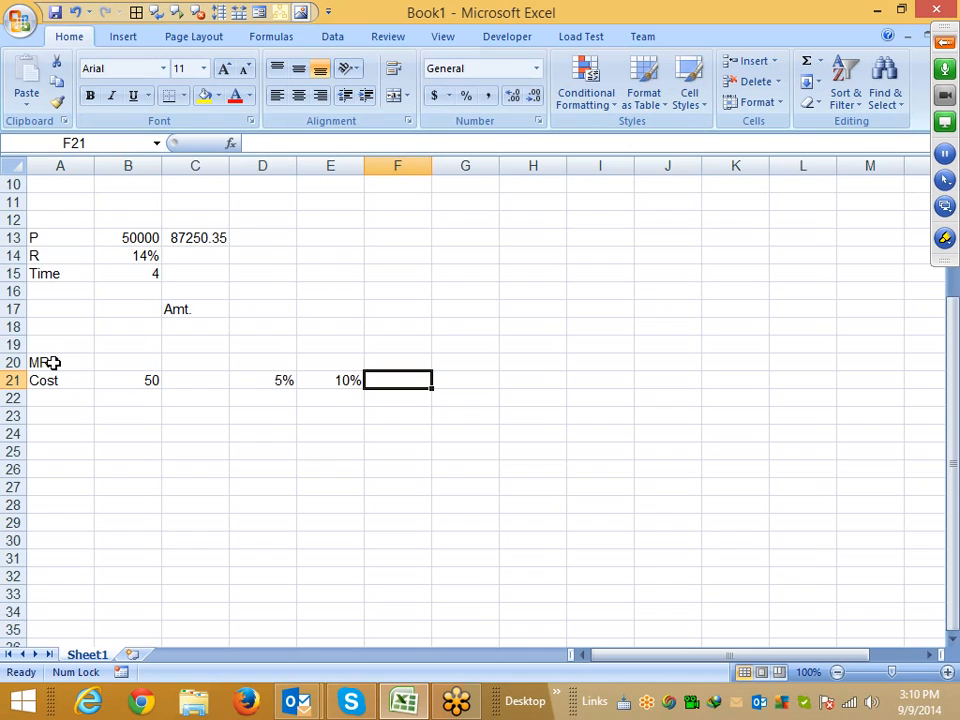
{"action": "type", "text": "15%"}
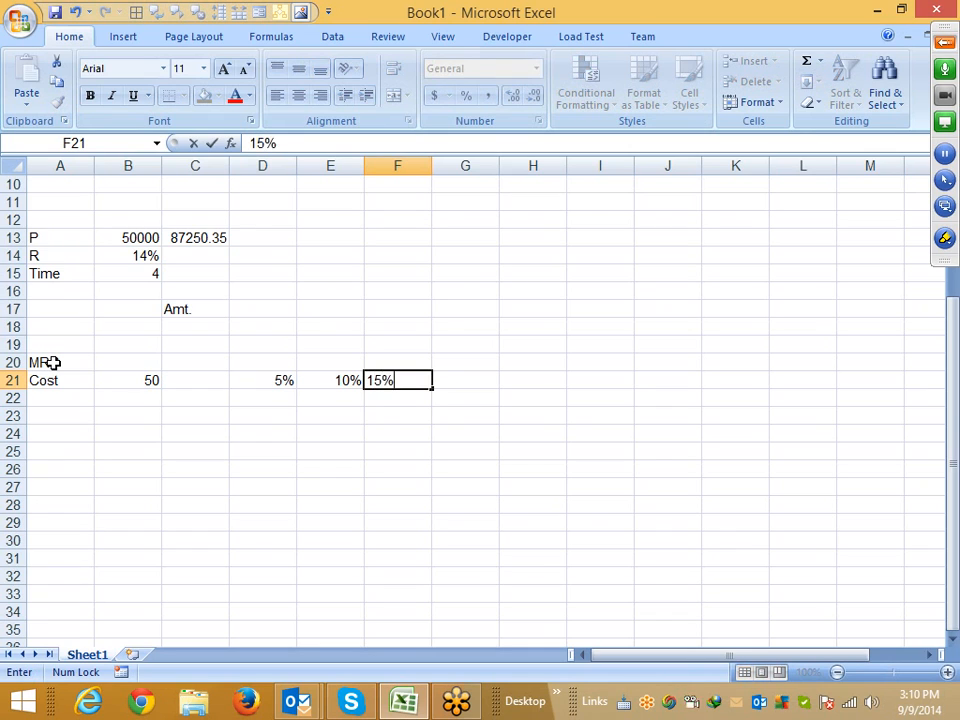
{"action": "key", "text": "Return"}
{"action": "key", "text": "Up"}
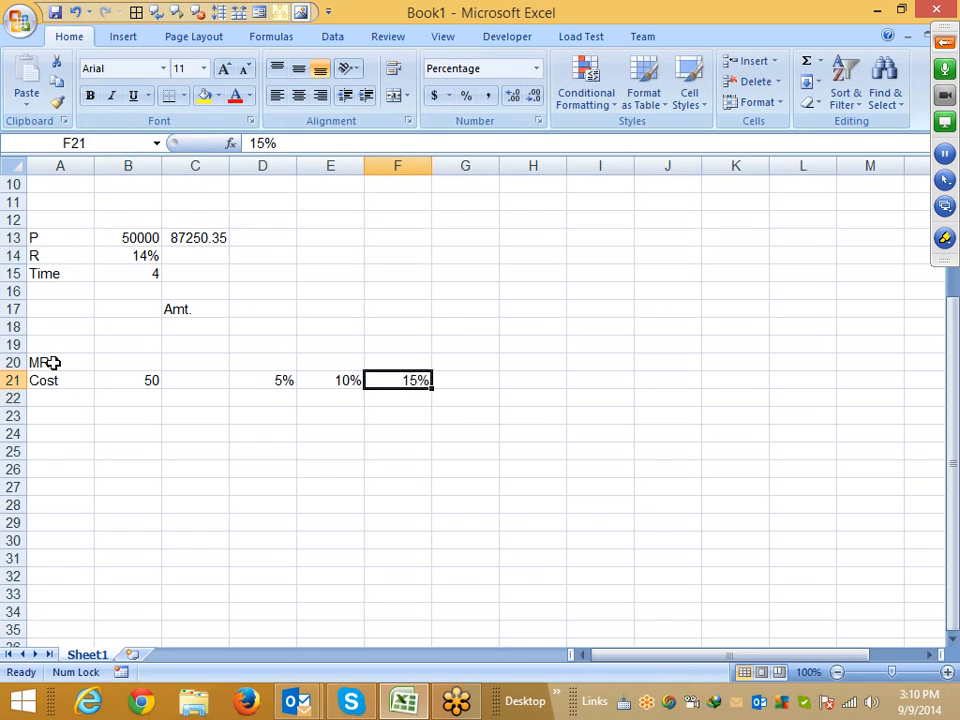
{"action": "key", "text": "Right"}
{"action": "type", "text": "20%"}
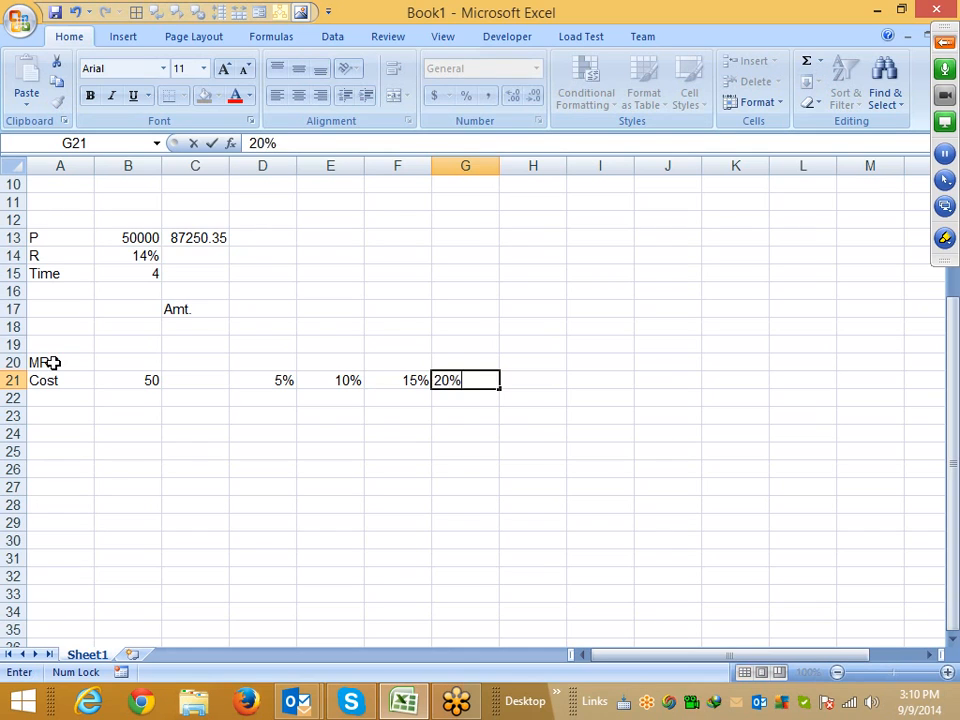
{"action": "key", "text": "Return"}
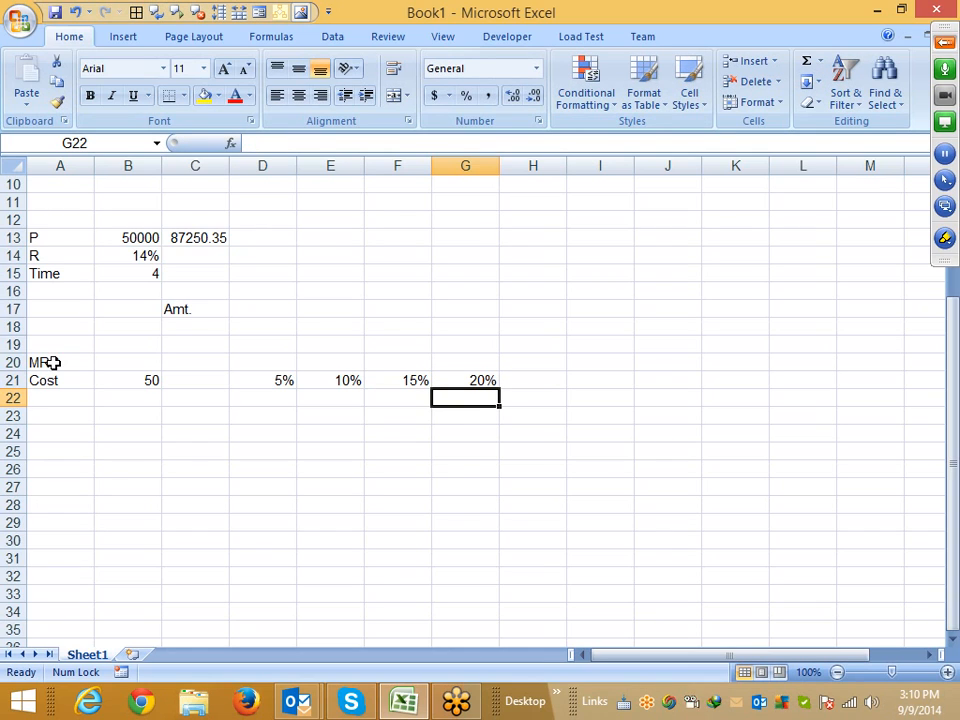
Compute the 5% markup in D22 as =B21*D21 and the price in D23 as =B21+D22
{"action": "key", "text": "Left"}
{"action": "key", "text": "Left"}
{"action": "key", "text": "Left"}
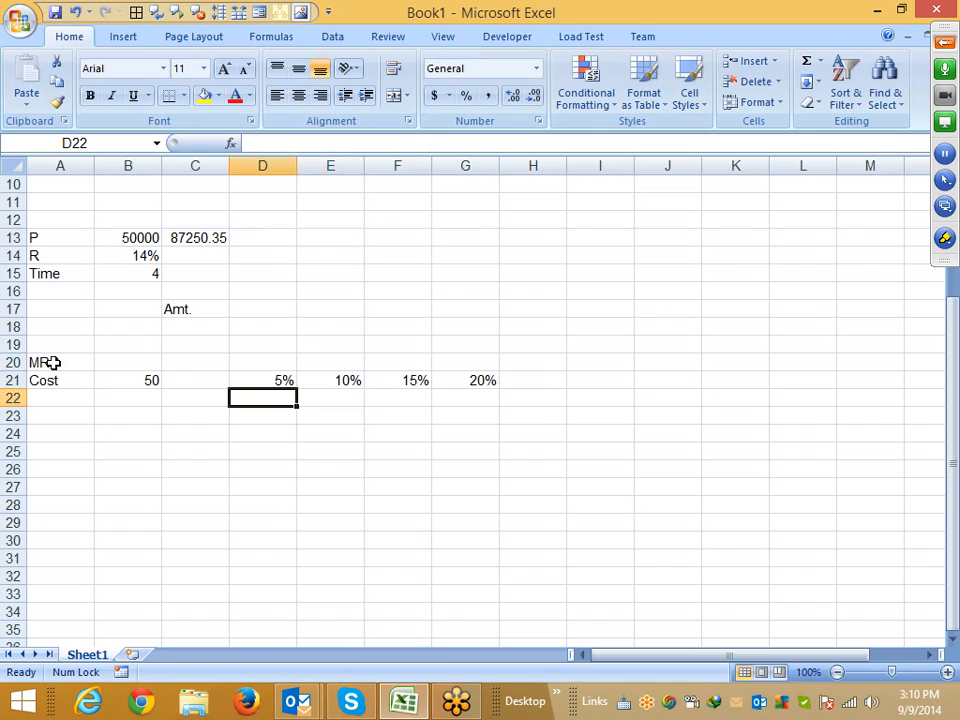
{"action": "type", "text": "="}
{"action": "key", "text": "Up"}
{"action": "key", "text": "Left"}
{"action": "key", "text": "Left"}
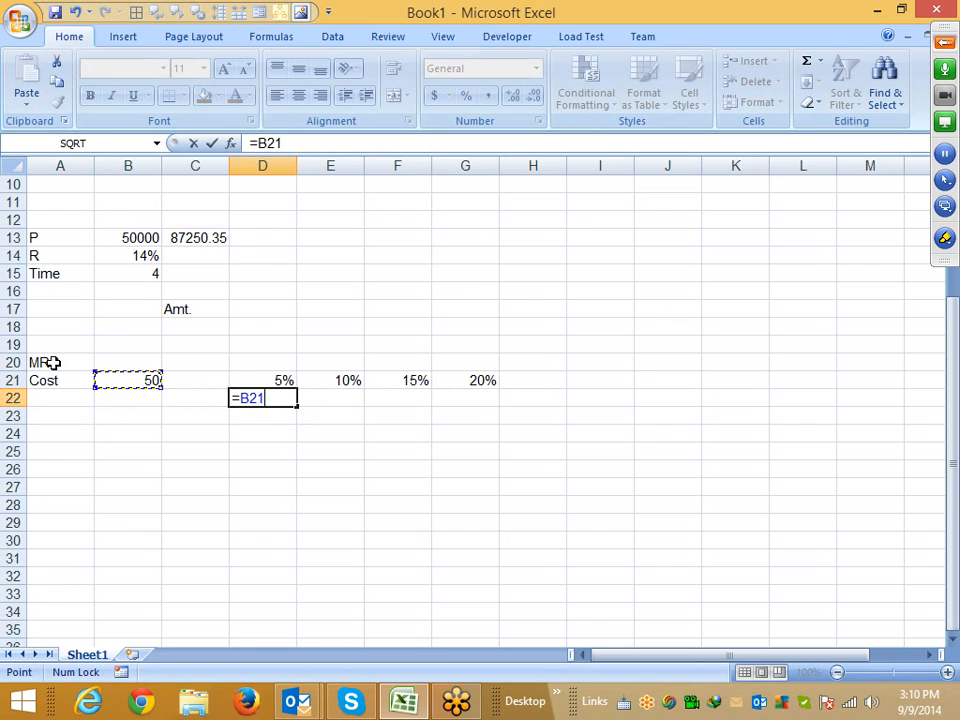
{"action": "type", "text": "*"}
{"action": "key", "text": "Up"}
{"action": "key", "text": "Return"}
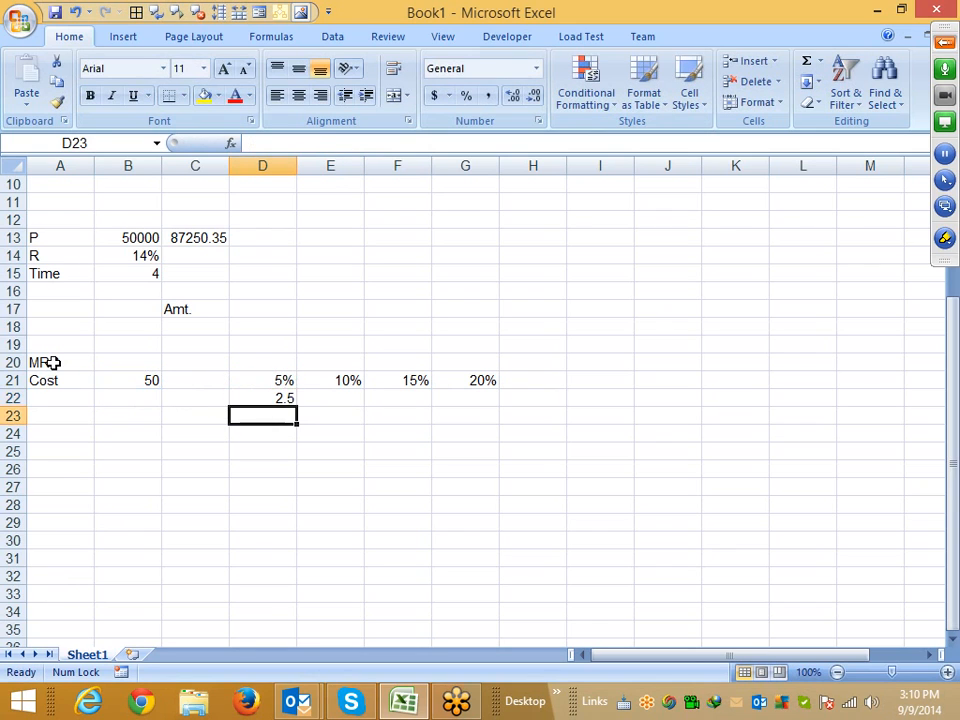
{"action": "type", "text": "="}
{"action": "key", "text": "Left"}
{"action": "key", "text": "Left"}
{"action": "key", "text": "Up"}
{"action": "key", "text": "Up"}
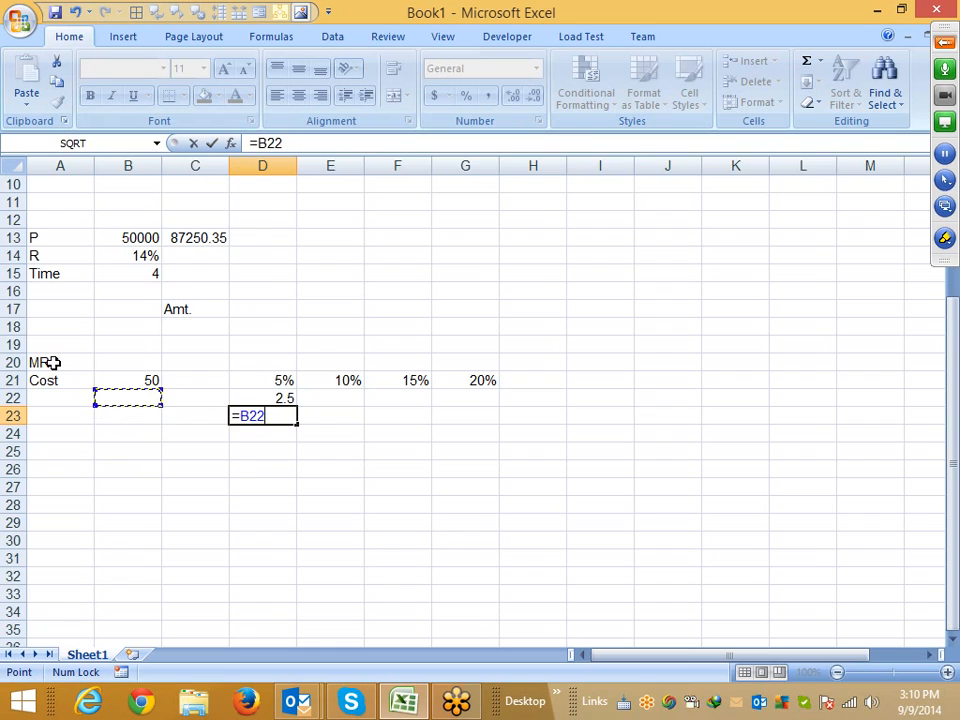
{"action": "type", "text": "+"}
{"action": "key", "text": "Up"}
{"action": "key", "text": "Return"}
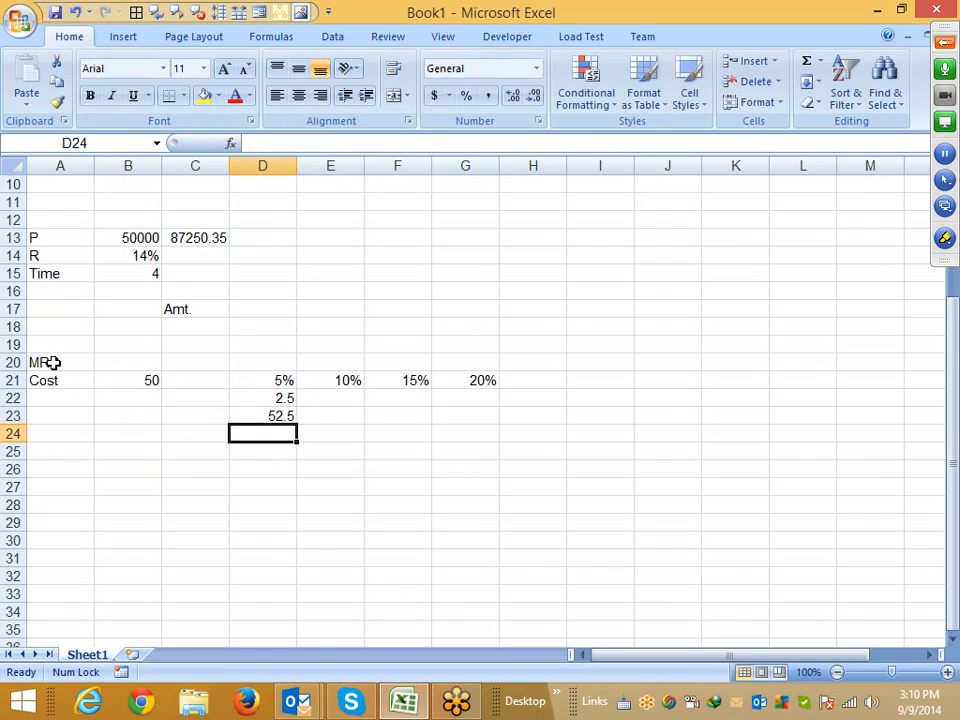
Compute the 10% markup in E22 as =D23*E21 and the price in E23 as =D23+E22
{"action": "key", "text": "Up"}
{"action": "key", "text": "Right"}
{"action": "key", "text": "Up"}
{"action": "type", "text": "="}
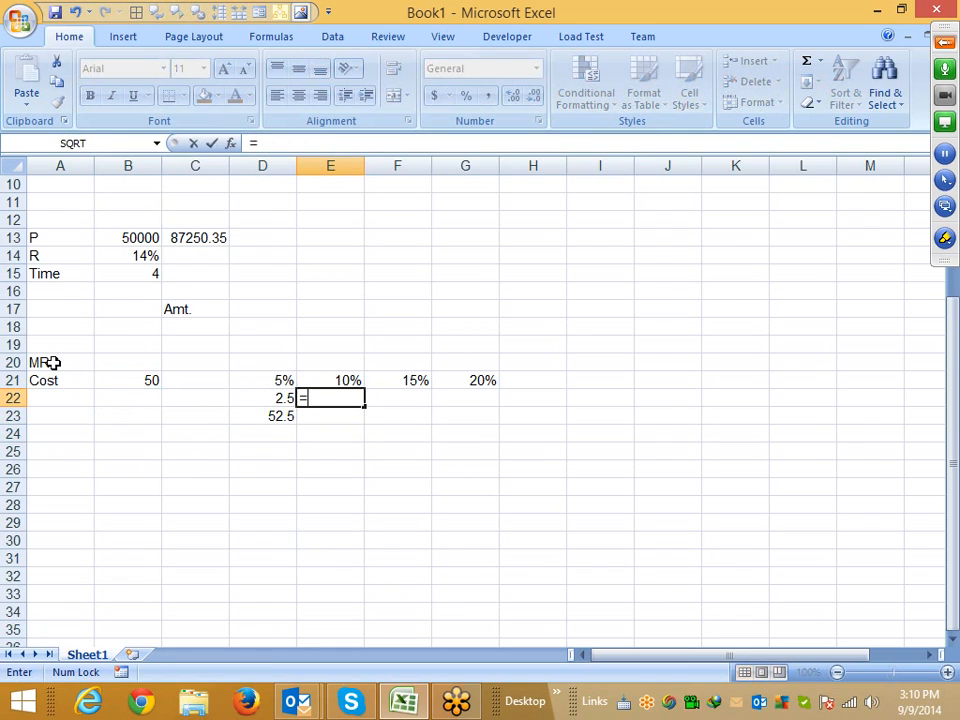
{"action": "key", "text": "Down"}
{"action": "key", "text": "Left"}
{"action": "type", "text": "*"}
{"action": "key", "text": "Up"}
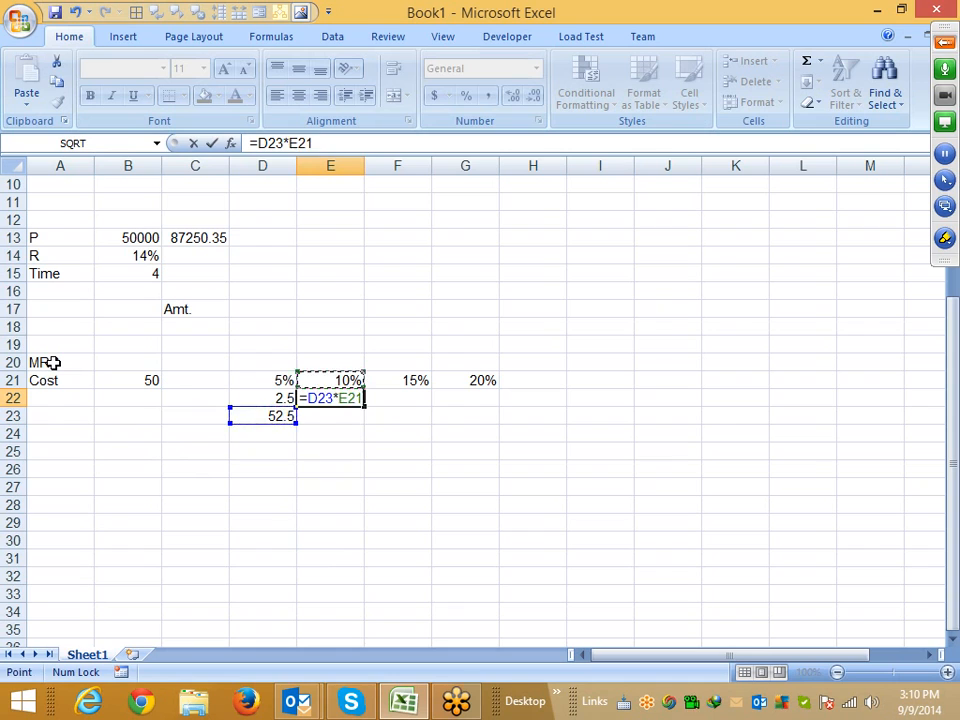
{"action": "key", "text": "Return"}
{"action": "type", "text": "+"}
{"action": "key", "text": "Left"}
{"action": "type", "text": "+"}
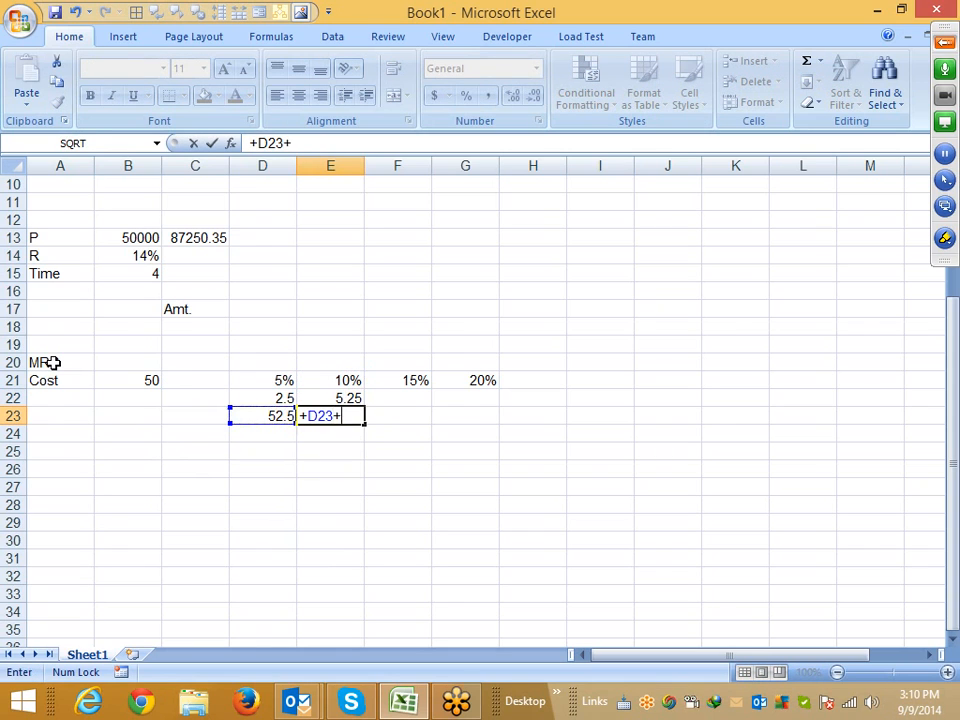
{"action": "key", "text": "Up"}
{"action": "key", "text": "Return"}
Compute the 15% markup in F22 as =E23*F21 and the price in F23 as =E23+F22
{"action": "key", "text": "Up"}
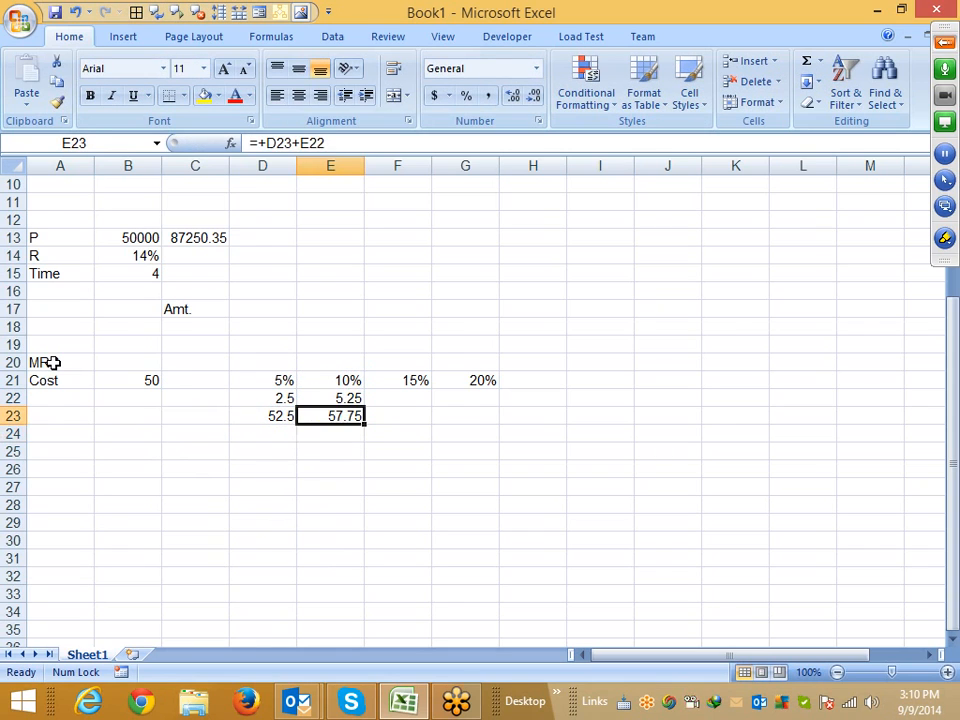
{"action": "key", "text": "Right"}
{"action": "key", "text": "Up"}
{"action": "type", "text": "="}
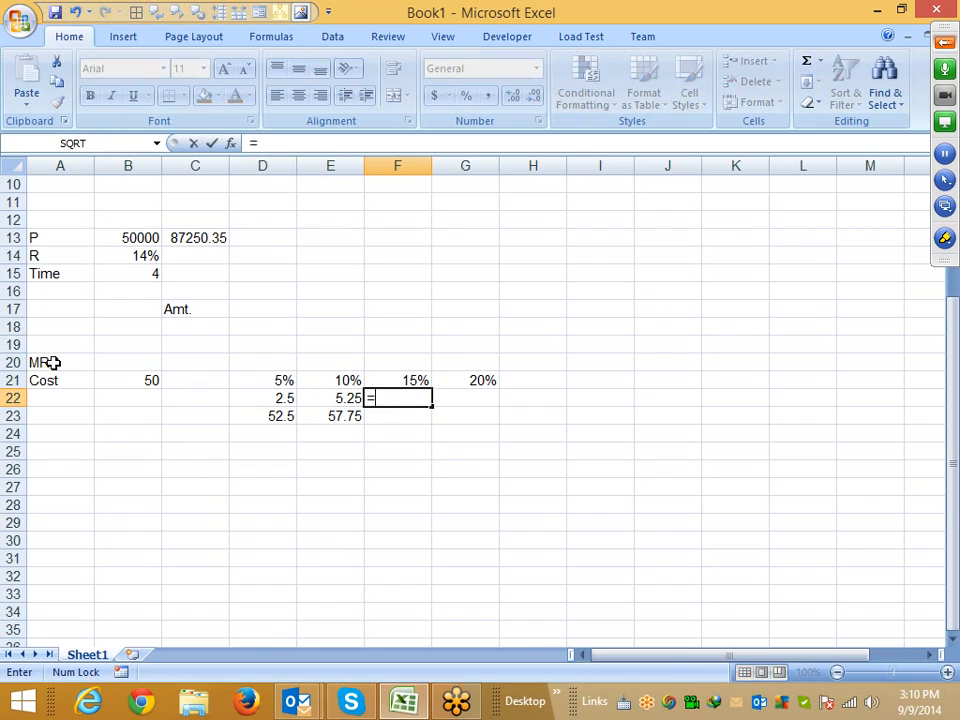
{"action": "key", "text": "Down"}
{"action": "key", "text": "Left"}
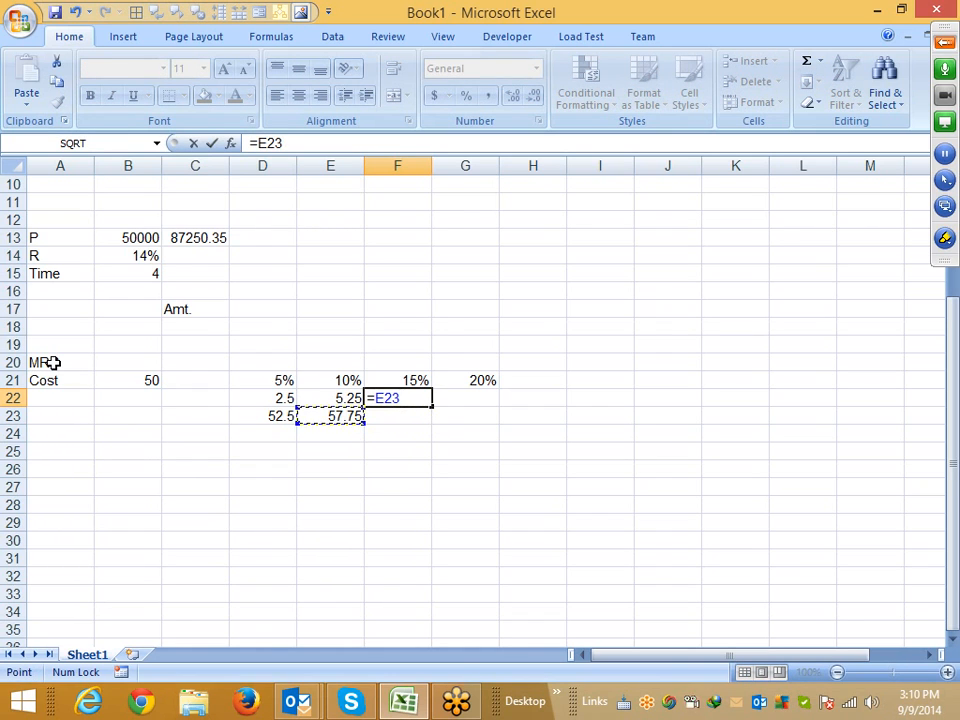
{"action": "type", "text": "*"}
{"action": "key", "text": "Up"}
{"action": "key", "text": "Return"}
{"action": "type", "text": "+"}
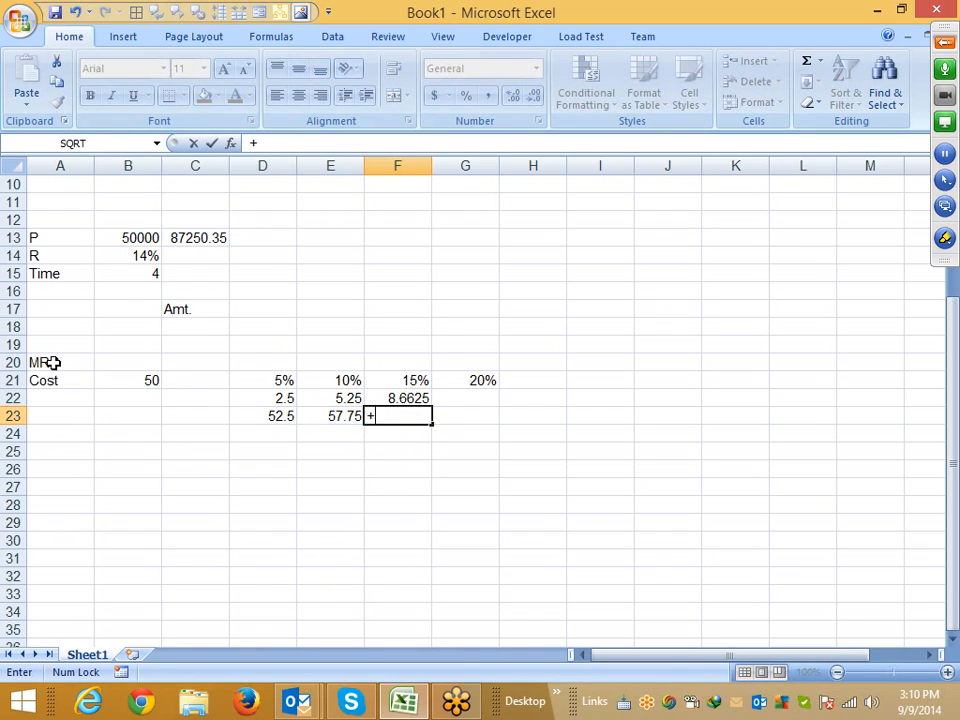
{"action": "key", "text": "Left"}
{"action": "type", "text": "+"}
{"action": "key", "text": "Up"}
{"action": "key", "text": "Return"}
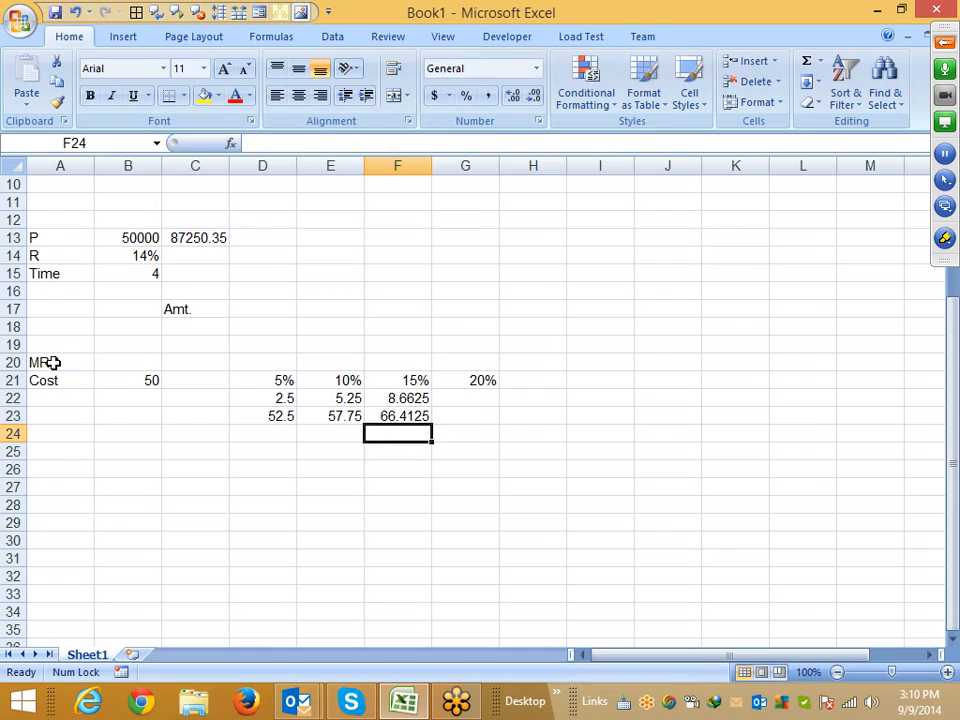
Compute the 20% markup in G22 as =F23*G21
{"action": "key", "text": "Up"}
{"action": "key", "text": "Right"}
{"action": "key", "text": "Up"}
{"action": "type", "text": "="}
{"action": "key", "text": "Down"}
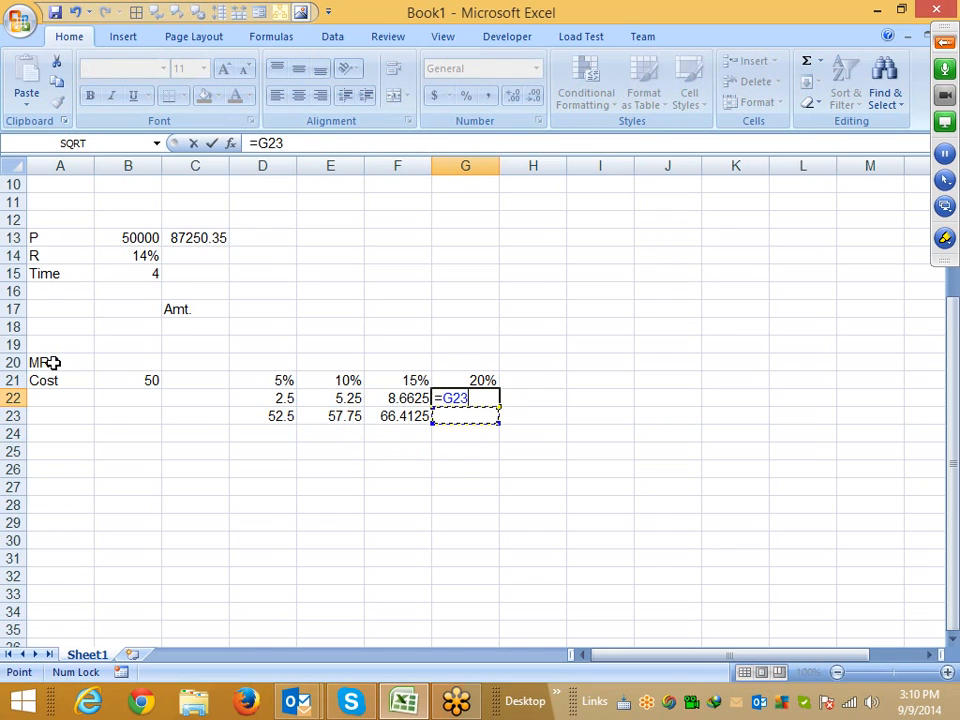
{"action": "key", "text": "Left"}
{"action": "type", "text": "*"}
{"action": "key", "text": "Up"}
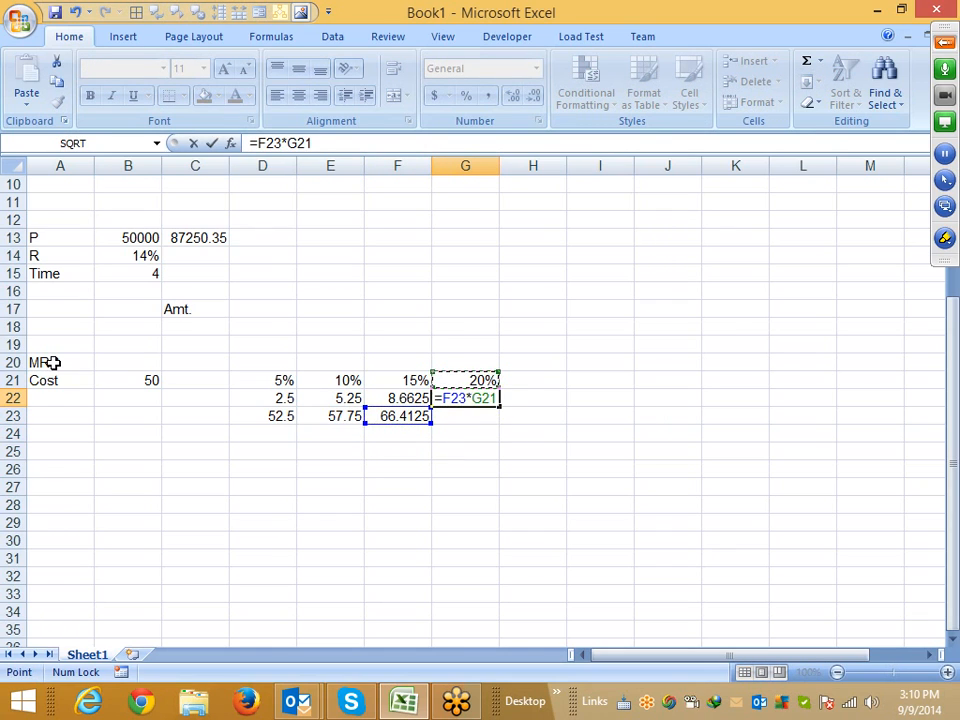
{"action": "key", "text": "Return"}
Enter a price formula in G23 adding F23 and G21
{"action": "type", "text": "+"}
{"action": "key", "text": "Down"}
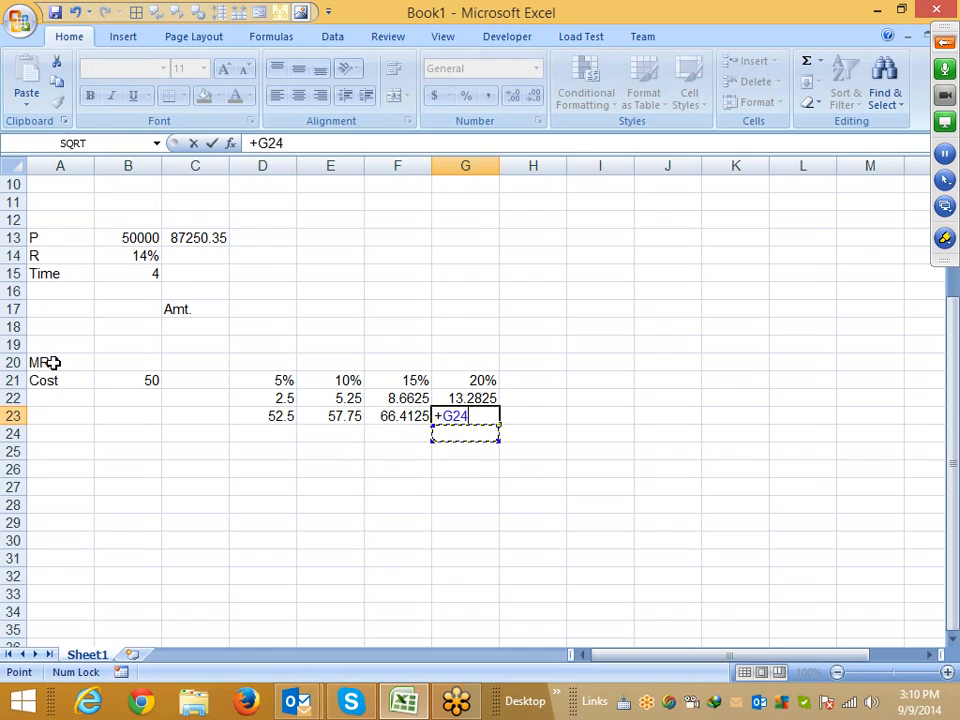
{"action": "key", "text": "Up"}
{"action": "key", "text": "Left"}
{"action": "type", "text": "+"}
{"action": "key", "text": "Up"}
{"action": "key", "text": "Up"}
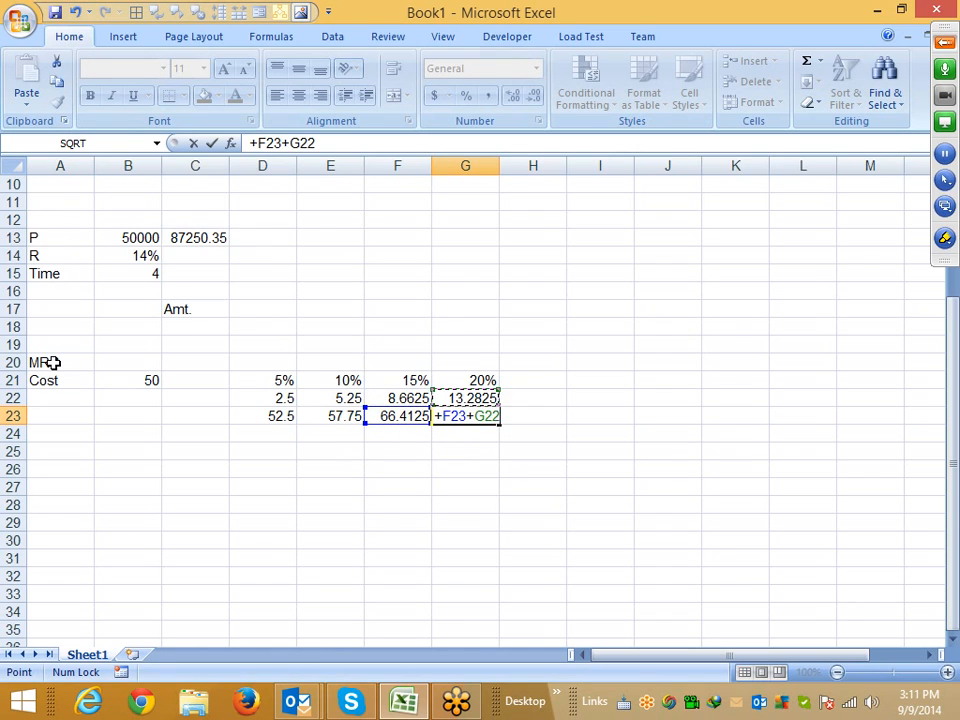
{"action": "key", "text": "Return"}
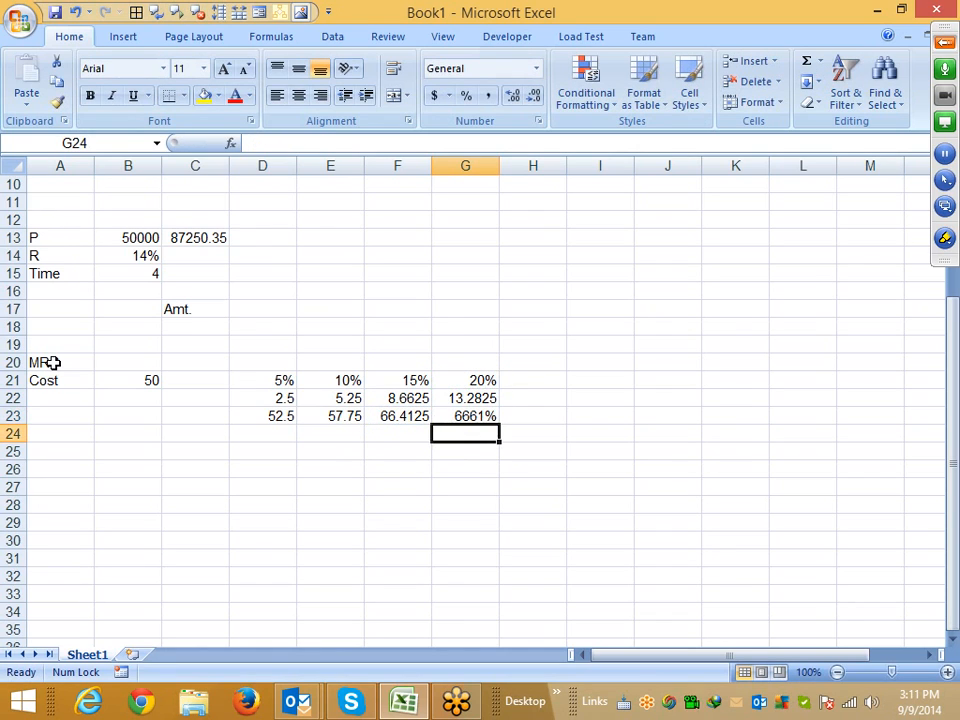
Apply the General number format to G23 and re-enter its formula as =F23+G22
{"action": "key", "text": "Up"}
{"action": "key", "text": "ctrl+shift+grave"}
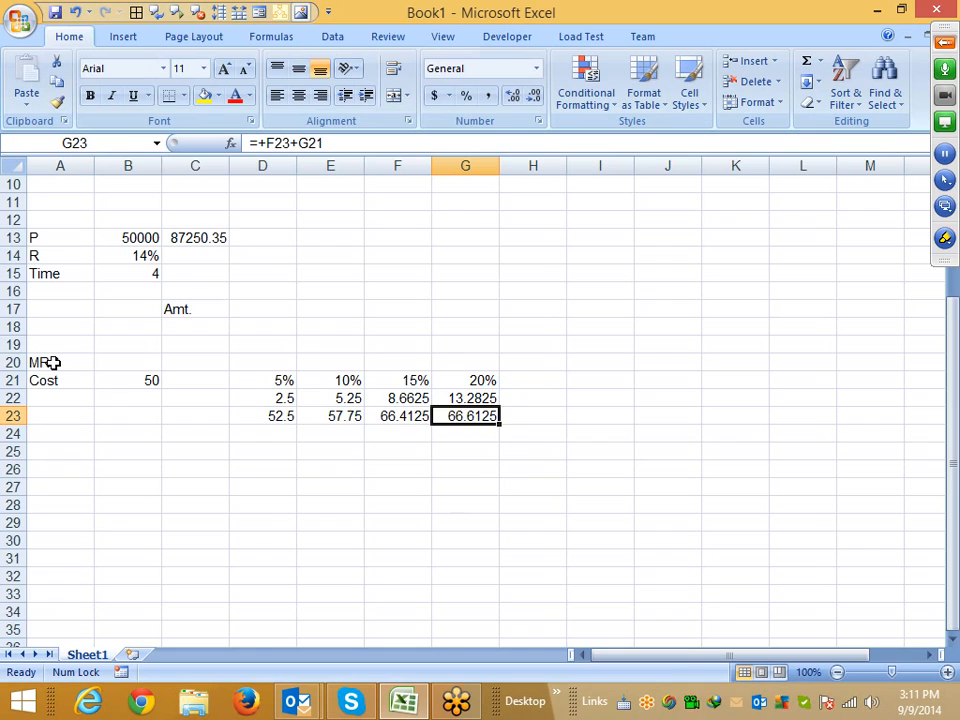
{"action": "type", "text": "="}
{"action": "key", "text": "Left"}
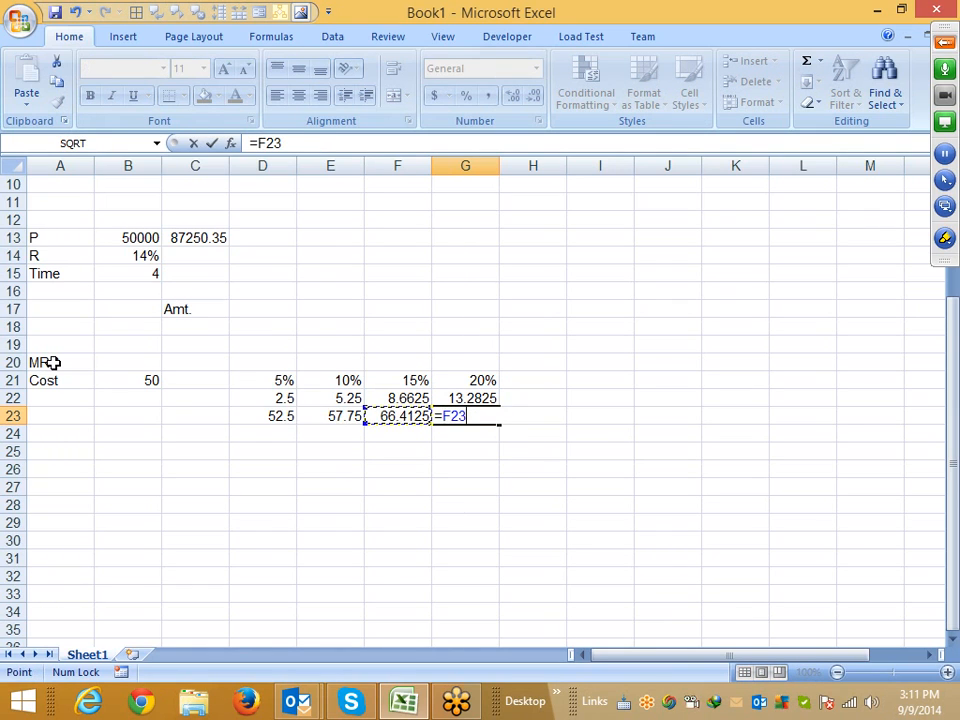
{"action": "type", "text": "+"}
{"action": "key", "text": "Up"}
{"action": "key", "text": "Return"}
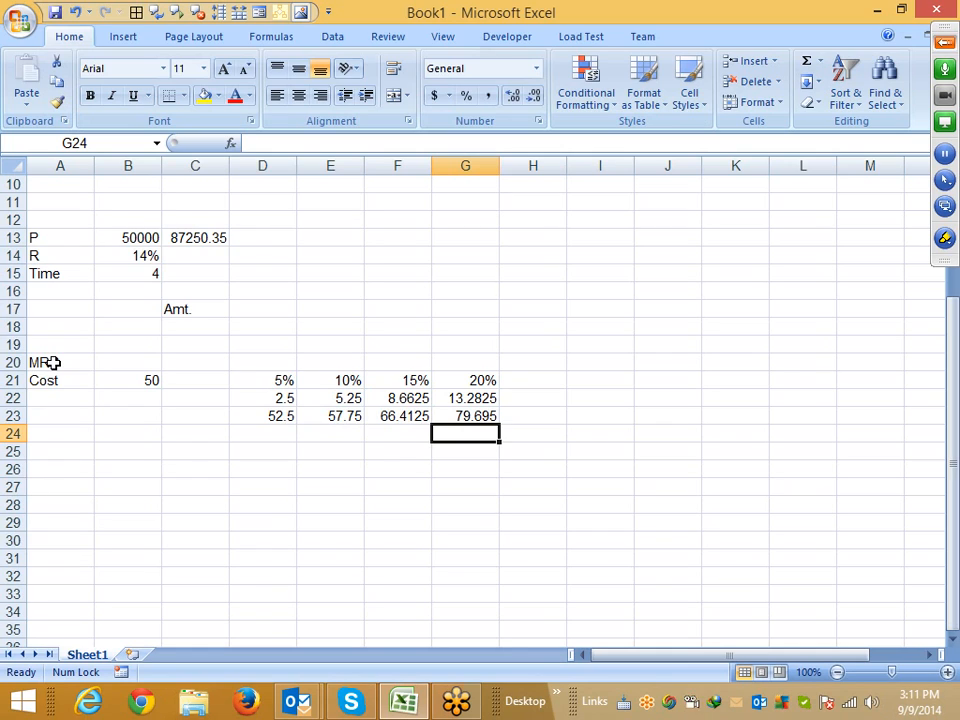
{"action": "key", "text": "Up"}
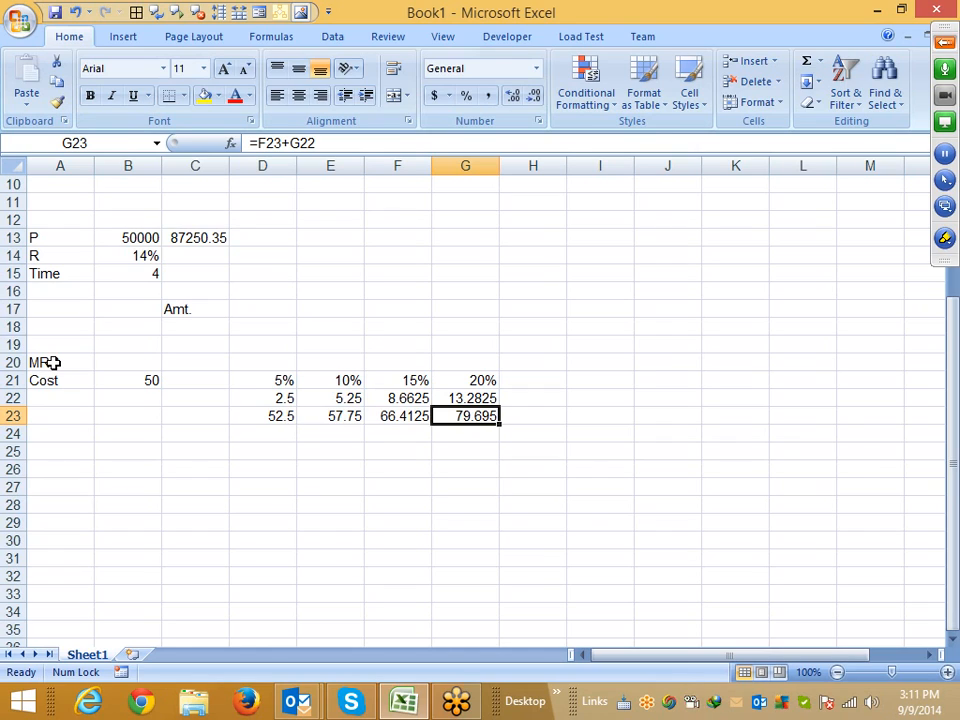
{"action": "key", "text": "Right"}
{"action": "key", "text": "Left"}
{"action": "key", "text": "Up"}
{"action": "key", "text": "Up"}
{"action": "key", "text": "Left"}
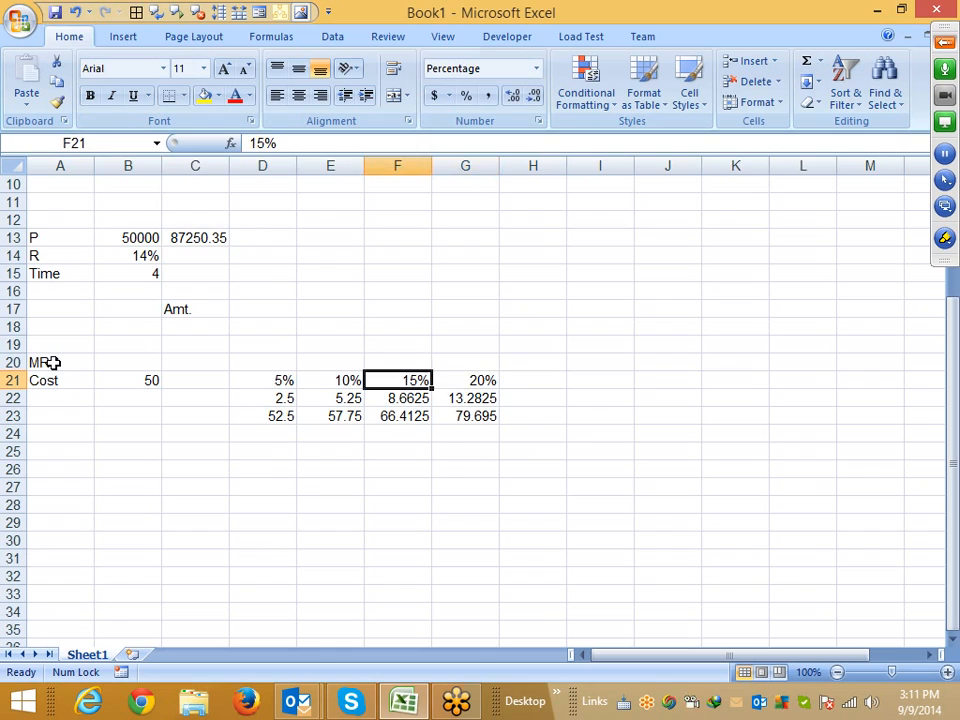
{"action": "key", "text": "Left"}
{"action": "key", "text": "Left"}
{"action": "key", "text": "shift+Right"}
{"action": "key", "text": "shift+Right"}
{"action": "key", "text": "shift+Right"}
{"action": "key", "text": "shift+Down"}
{"action": "key", "text": "shift+Down"}
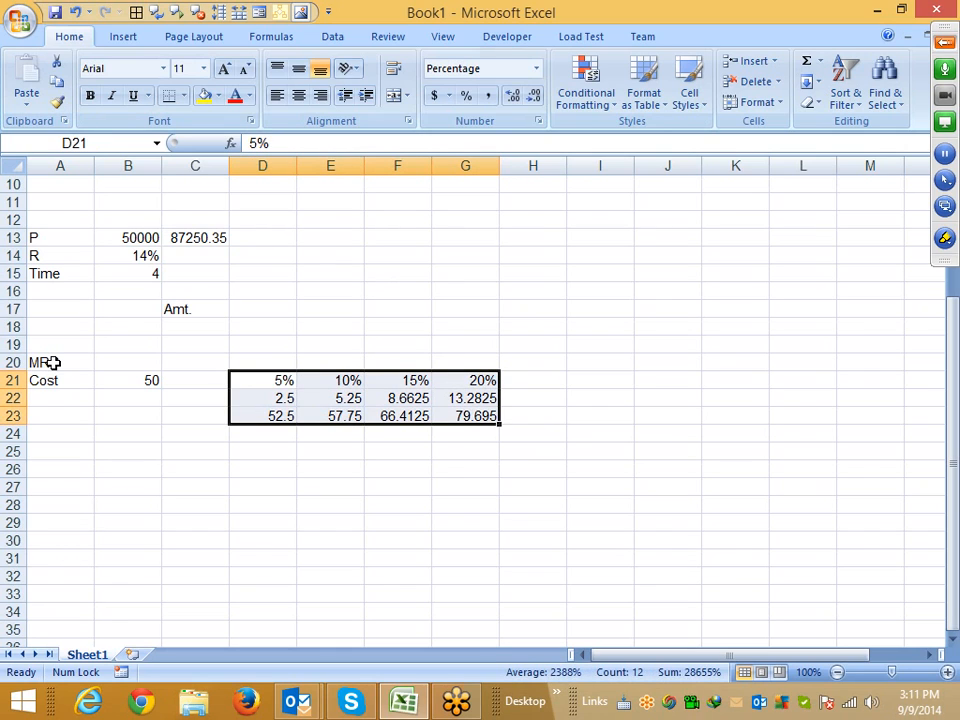
{"action": "key", "text": "Left"}
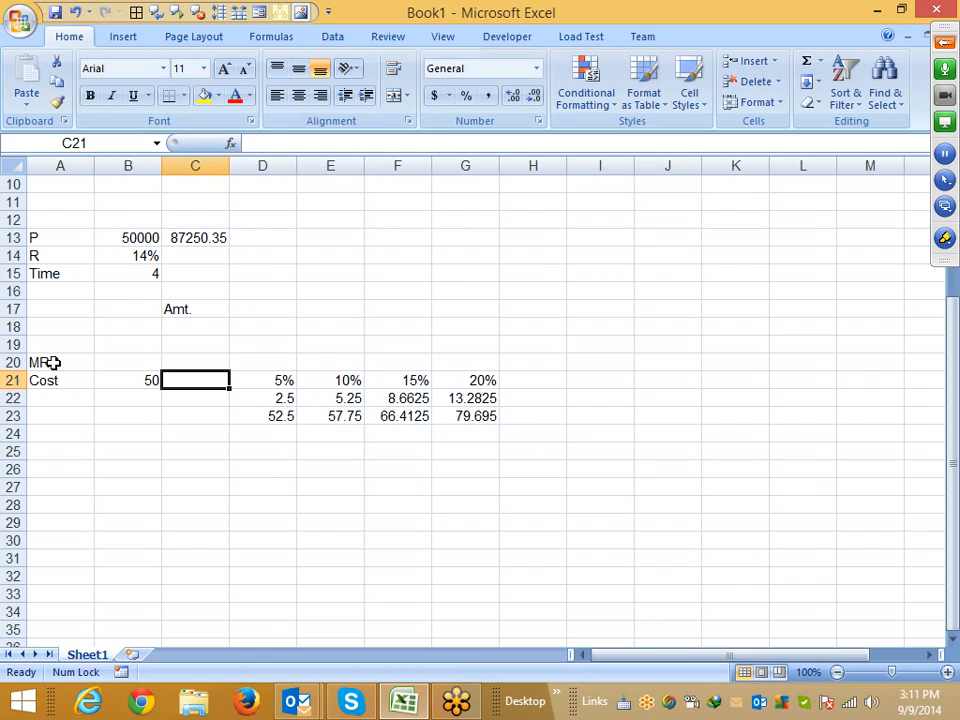
Rewrite the D22 markup as =B21*5% and clear the 5% rate from D21
{"action": "key", "text": "Right"}
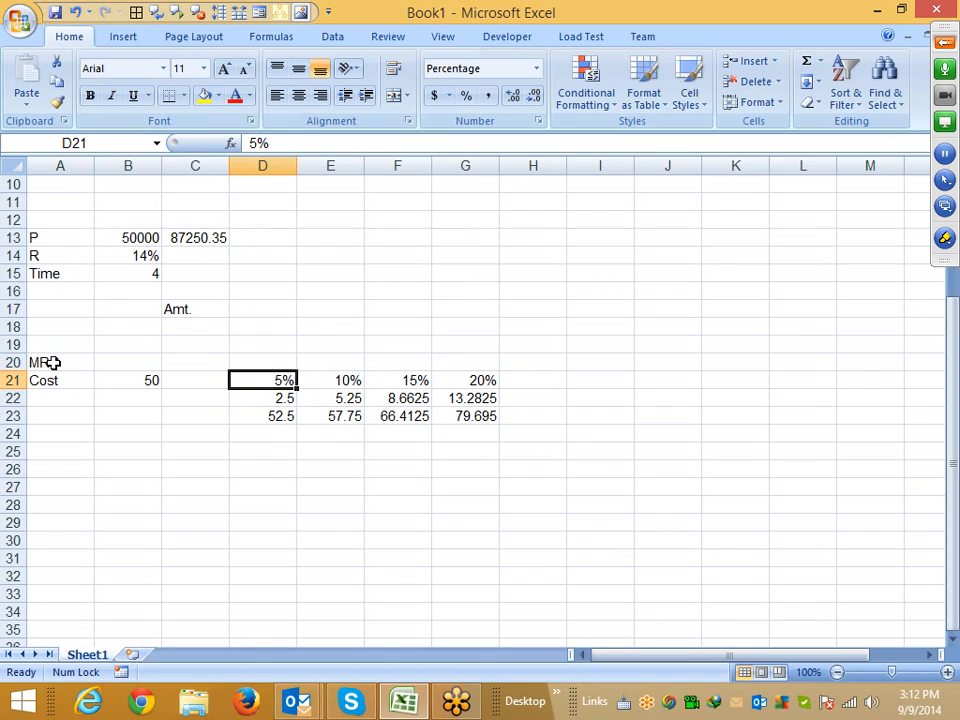
{"action": "key", "text": "Down"}
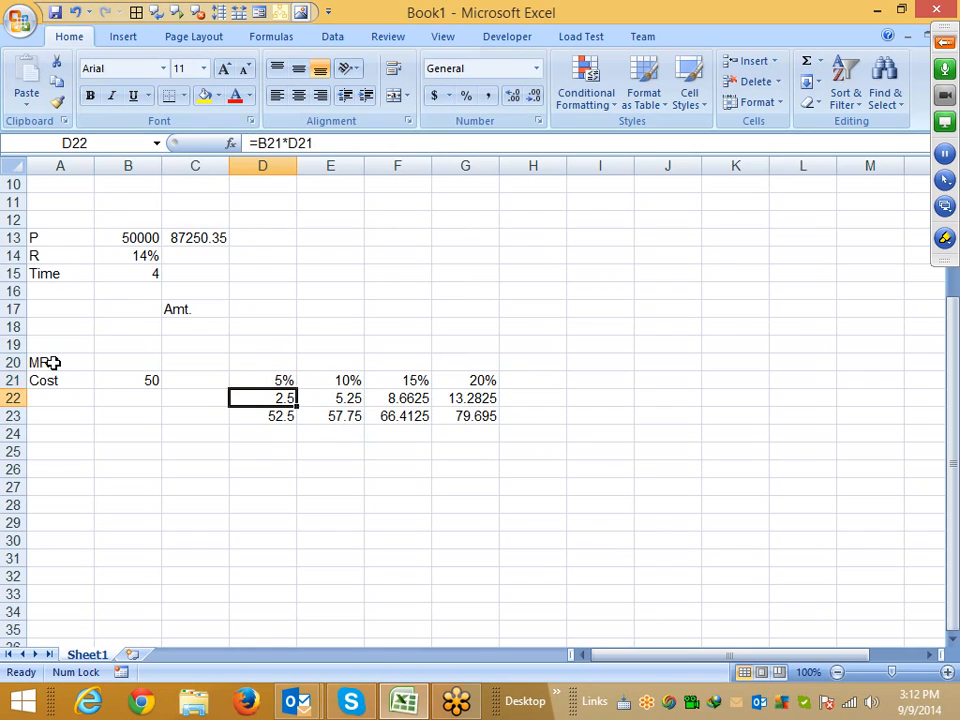
{"action": "left_click", "coordinate": [329, 142]}
{"action": "key", "text": "BackSpace"}
{"action": "key", "text": "BackSpace"}
{"action": "key", "text": "BackSpace"}
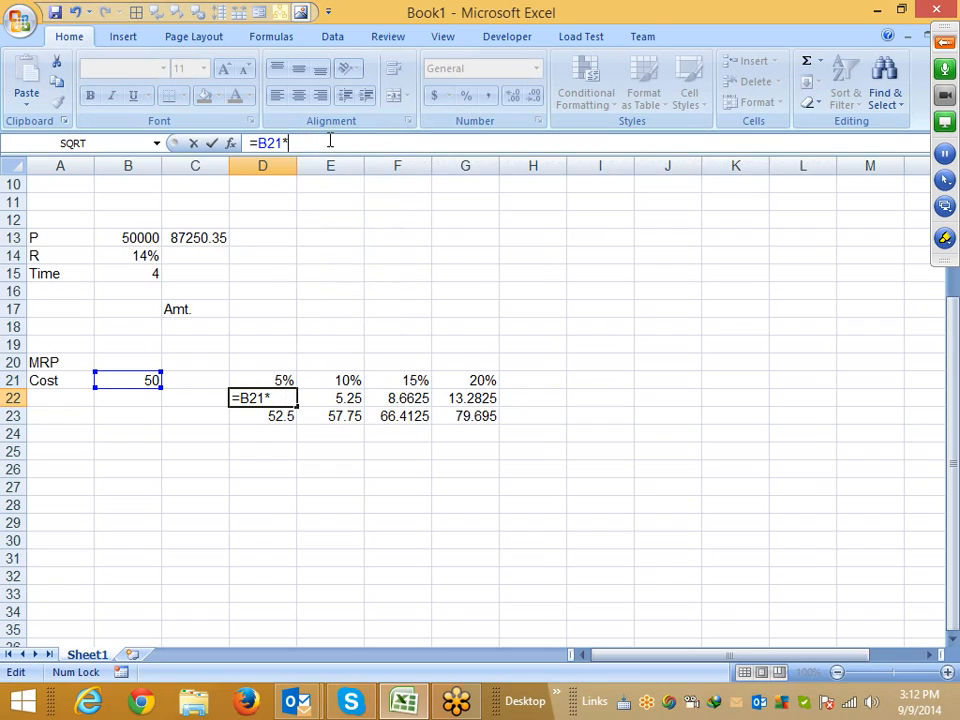
{"action": "type", "text": "5%"}
{"action": "key", "text": "Return"}
{"action": "key", "text": "Up"}
{"action": "key", "text": "Up"}
{"action": "key", "text": "Delete"}
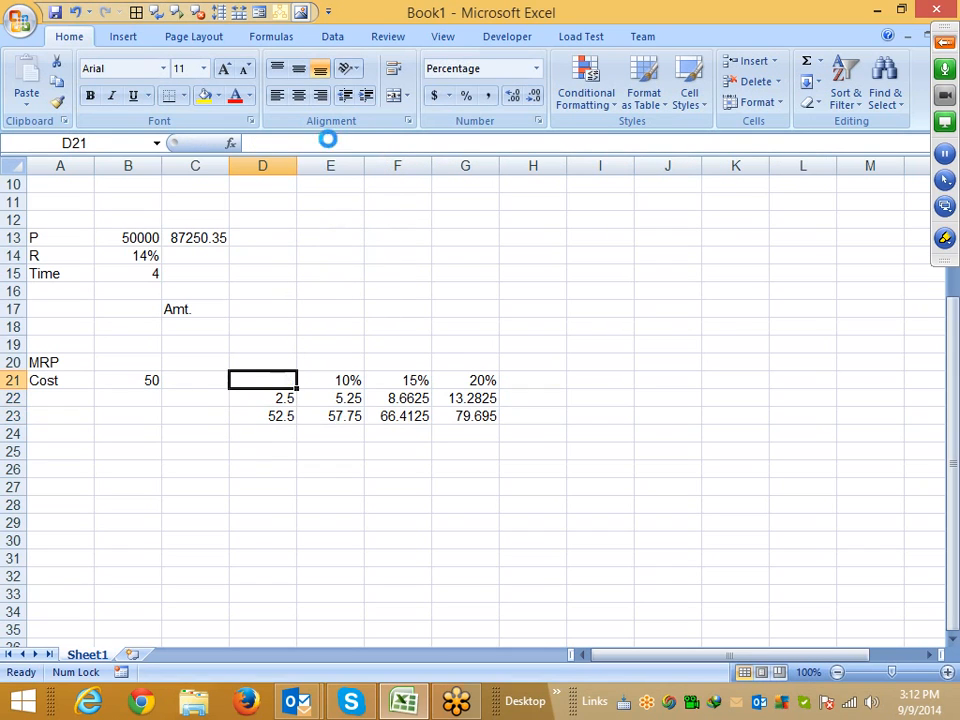
Rewrite the E22 markup as =D23*10% and clear the 10% rate from E21
{"action": "key", "text": "Right"}
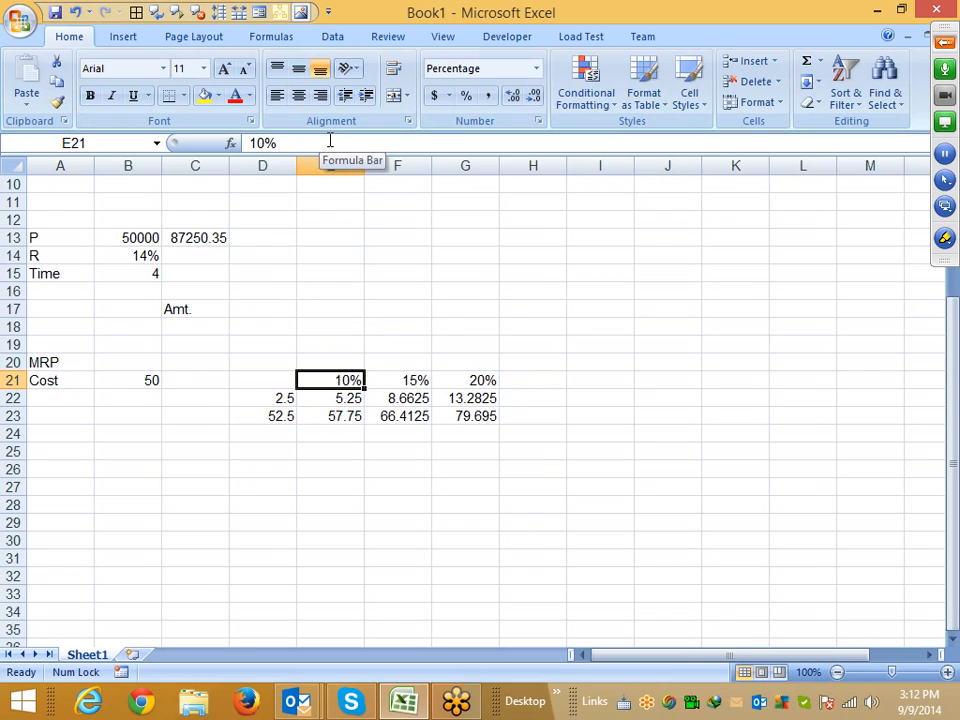
{"action": "key", "text": "Down"}
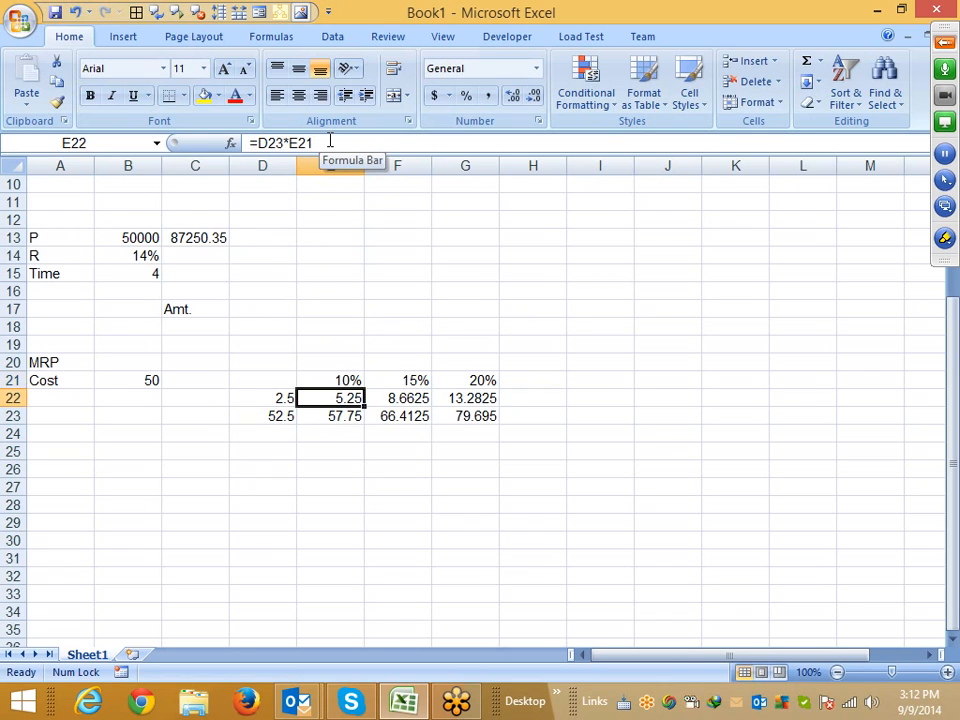
{"action": "key", "text": "F2"}
{"action": "key", "text": "BackSpace"}
{"action": "key", "text": "BackSpace"}
{"action": "key", "text": "BackSpace"}
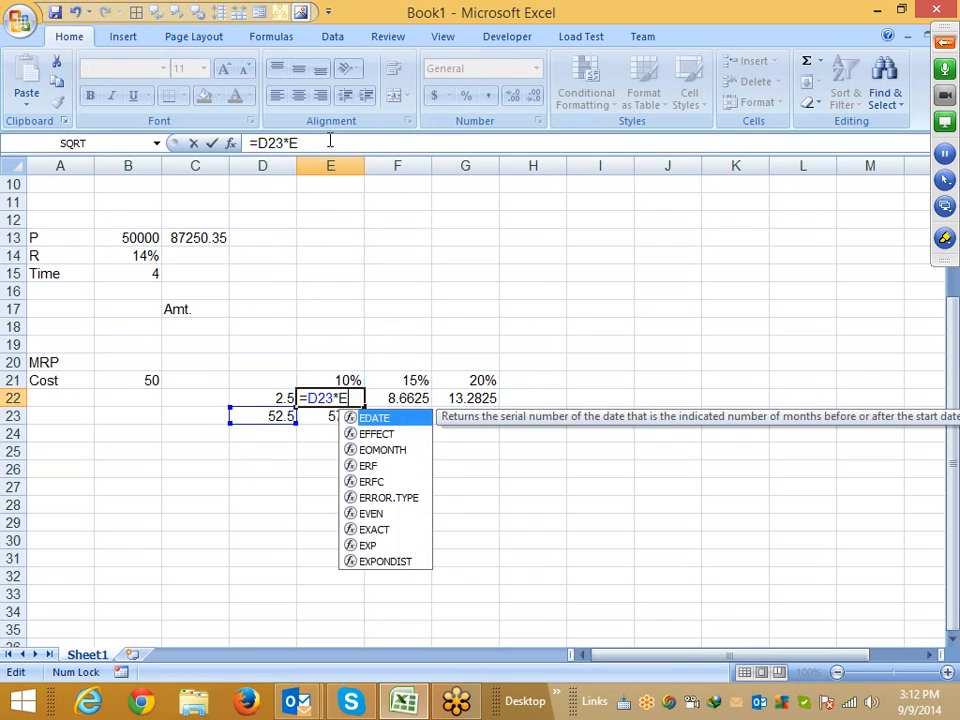
{"action": "type", "text": "10%"}
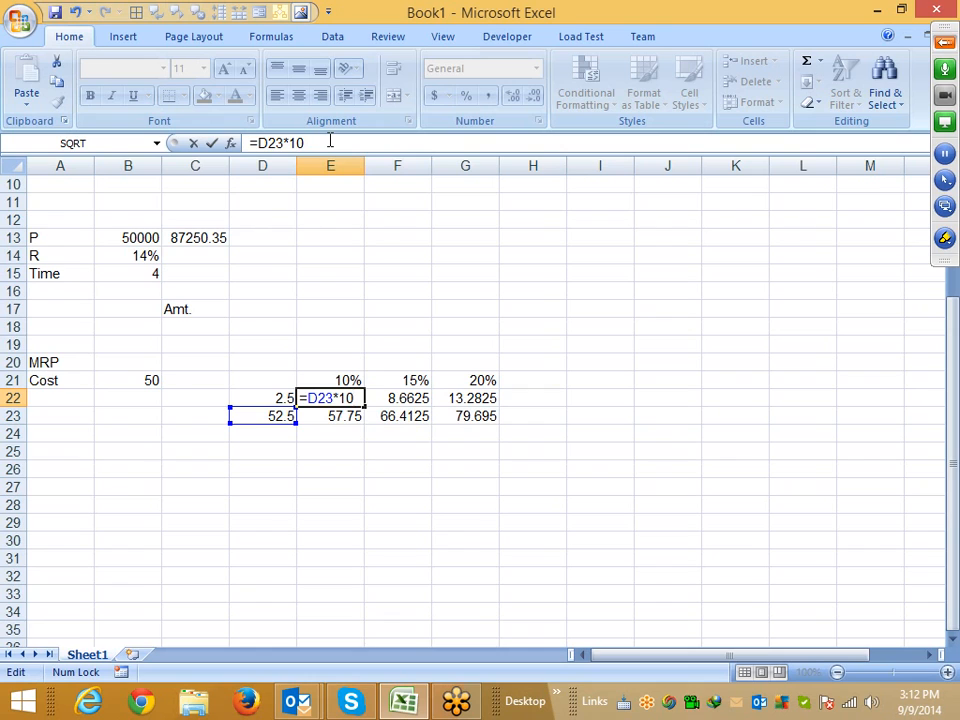
{"action": "key", "text": "Return"}
{"action": "key", "text": "Up"}
{"action": "key", "text": "Up"}
{"action": "key", "text": "Delete"}
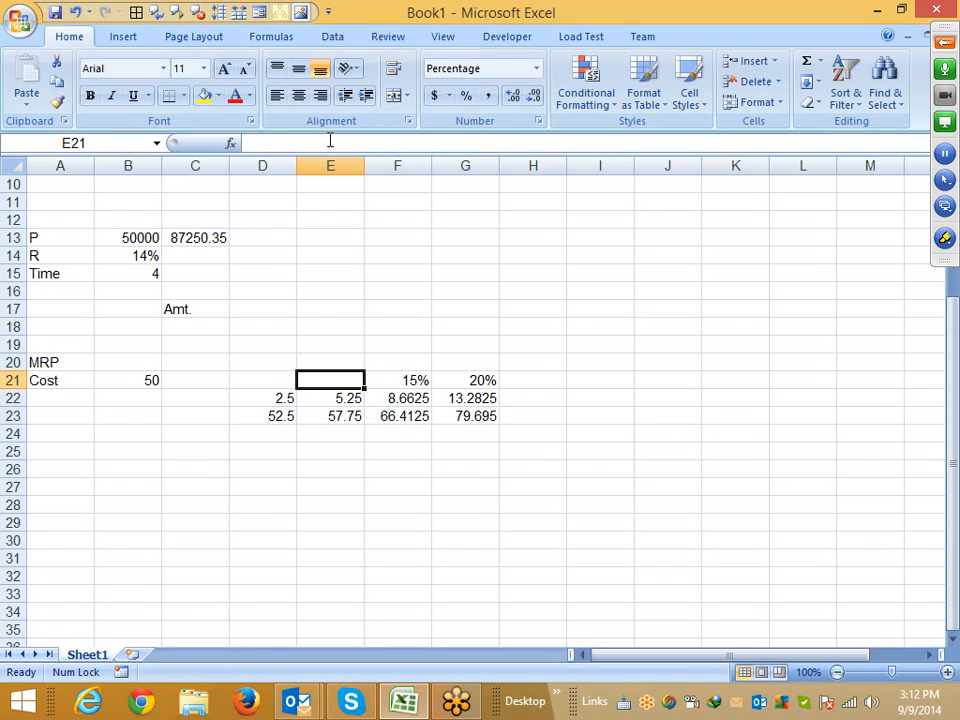
Rewrite the F22 markup as =E23*15% and clear the 15% rate from F21
{"action": "key", "text": "Right"}
{"action": "key", "text": "Down"}
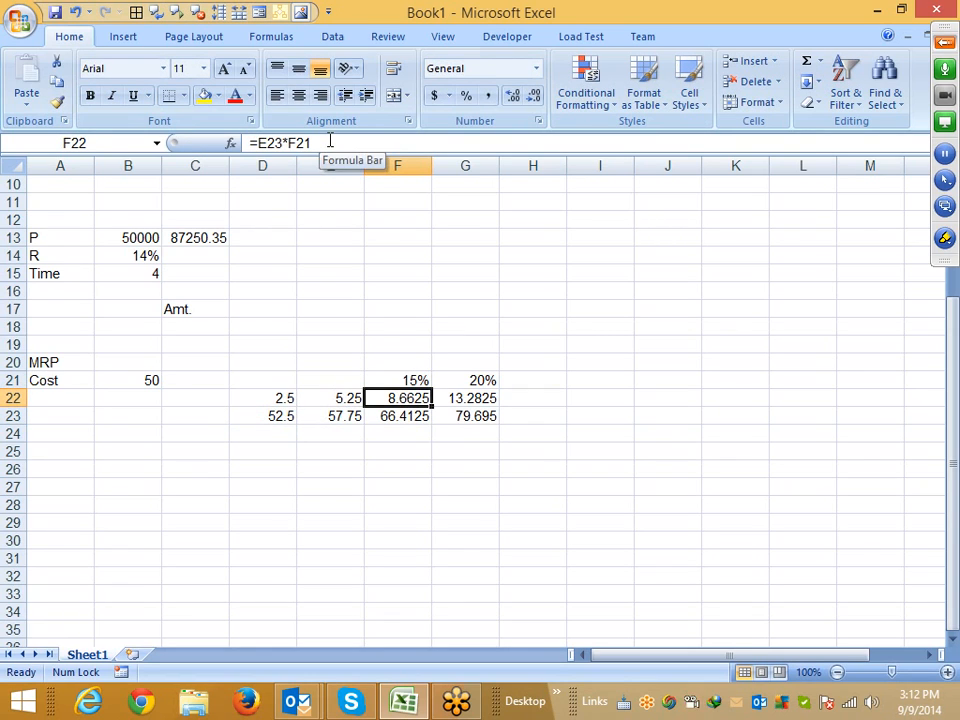
{"action": "key", "text": "F2"}
{"action": "key", "text": "BackSpace"}
{"action": "key", "text": "BackSpace"}
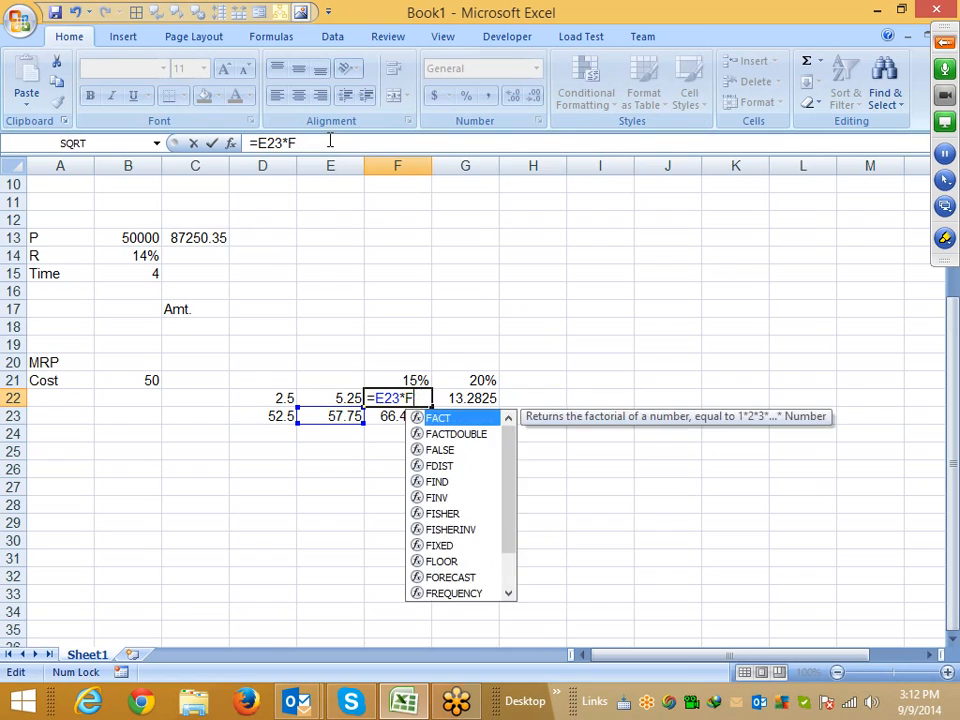
{"action": "key", "text": "BackSpace"}
{"action": "type", "text": "15"}
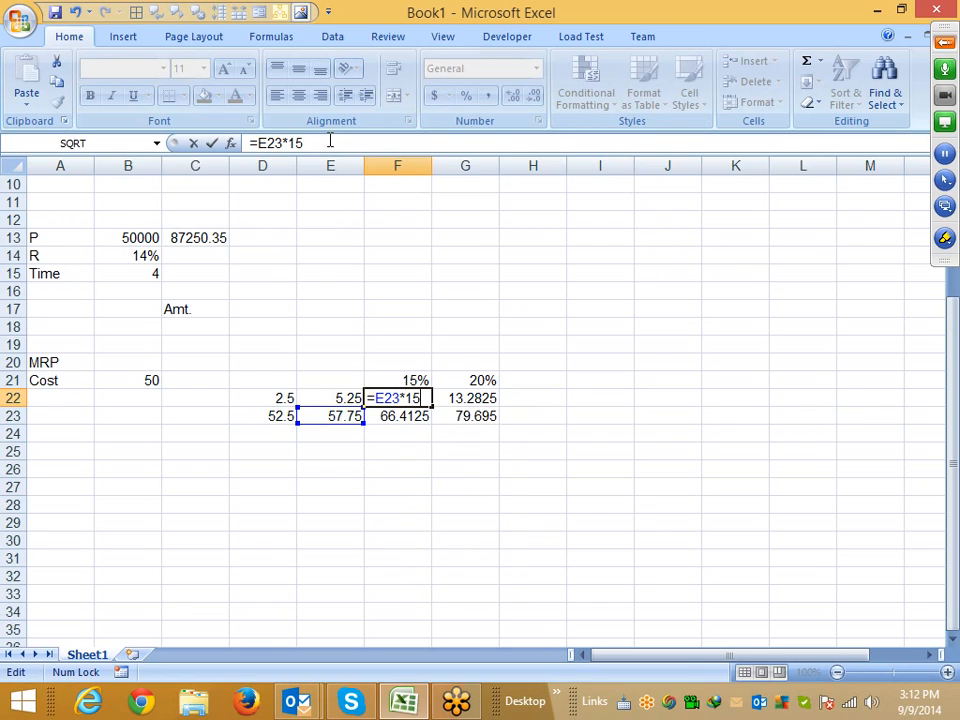
{"action": "type", "text": "%"}
{"action": "key", "text": "ctrl+Return"}
{"action": "key", "text": "Up"}
{"action": "key", "text": "Delete"}
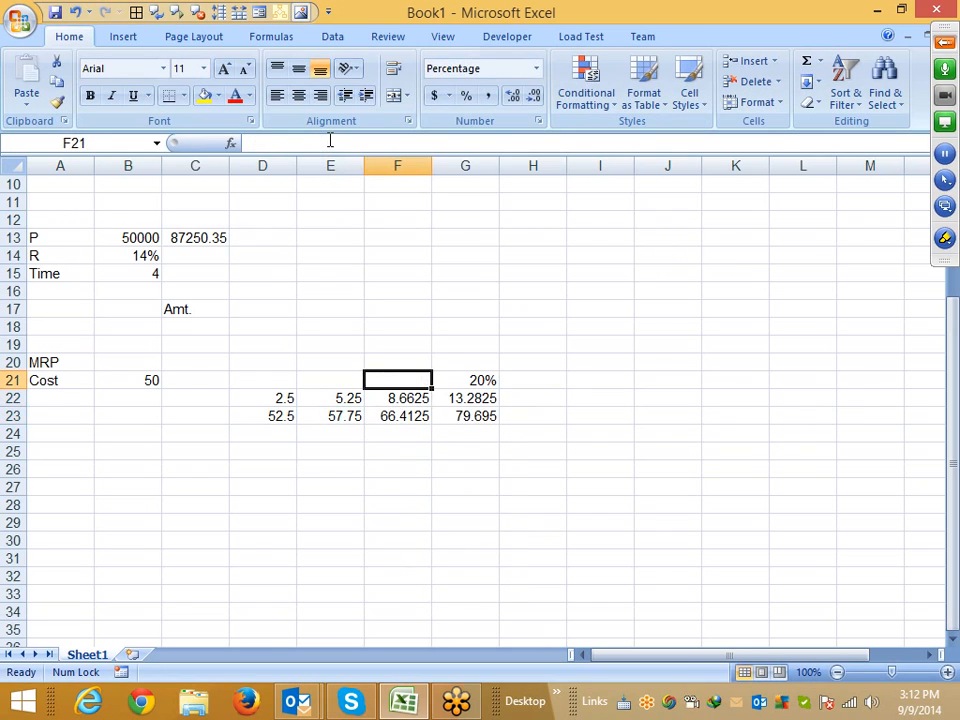
Rewrite the G22 markup as =F23*20% and clear the 20% rate from G21
{"action": "key", "text": "Right"}
{"action": "key", "text": "Down"}
{"action": "key", "text": "F2"}
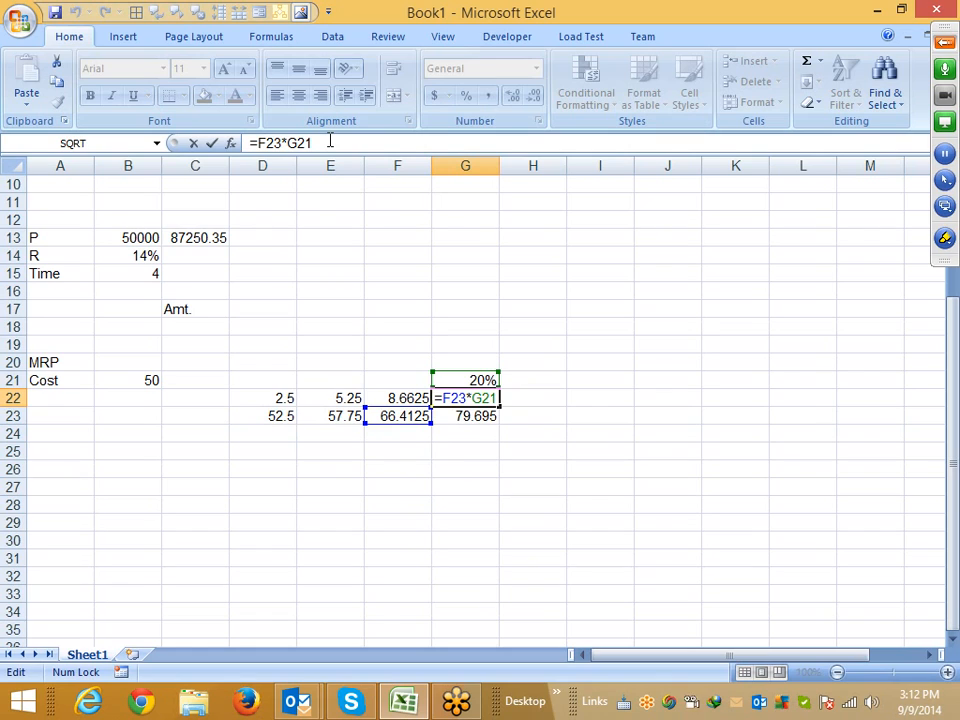
{"action": "key", "text": "BackSpace"}
{"action": "key", "text": "BackSpace"}
{"action": "key", "text": "BackSpace"}
{"action": "type", "text": "20"}
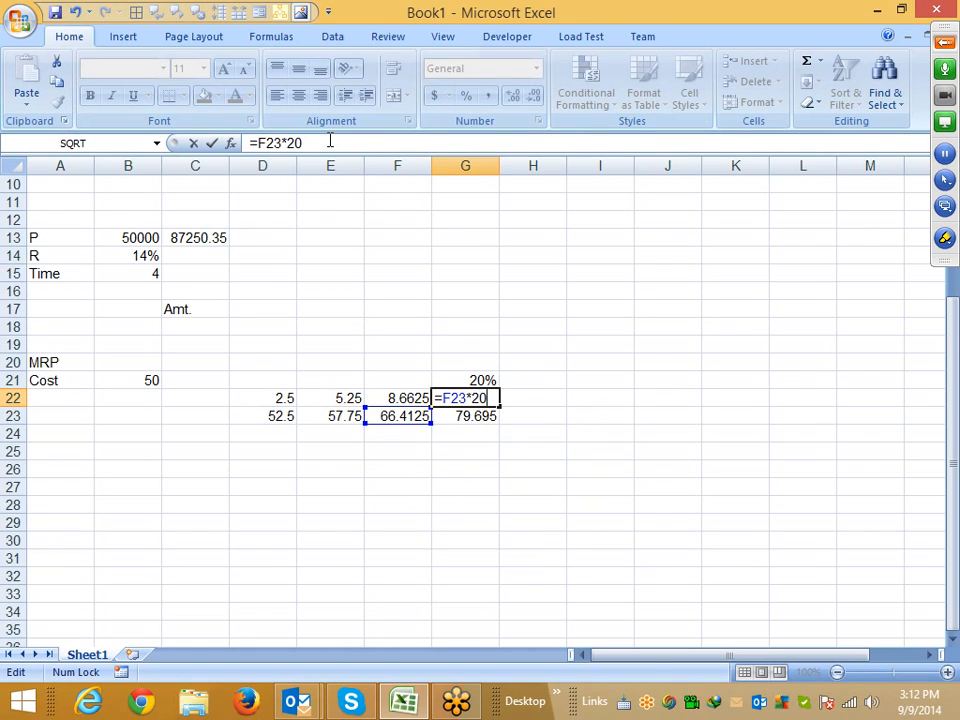
{"action": "type", "text": "%"}
{"action": "key", "text": "Return"}
{"action": "key", "text": "Up"}
{"action": "key", "text": "Up"}
{"action": "key", "text": "Delete"}
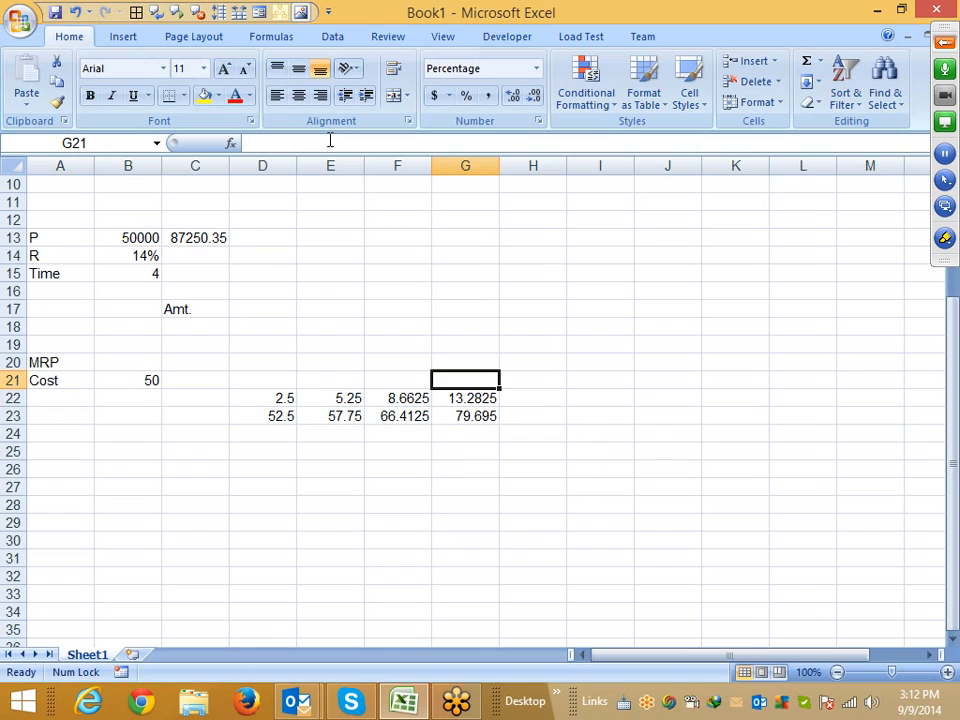
Copy the B21*5% expression from the D22 formula
{"action": "key", "text": "Left"}
{"action": "key", "text": "Left"}
{"action": "key", "text": "Left"}
{"action": "key", "text": "Down"}
{"action": "key", "text": "Down"}
{"action": "key", "text": "Up"}
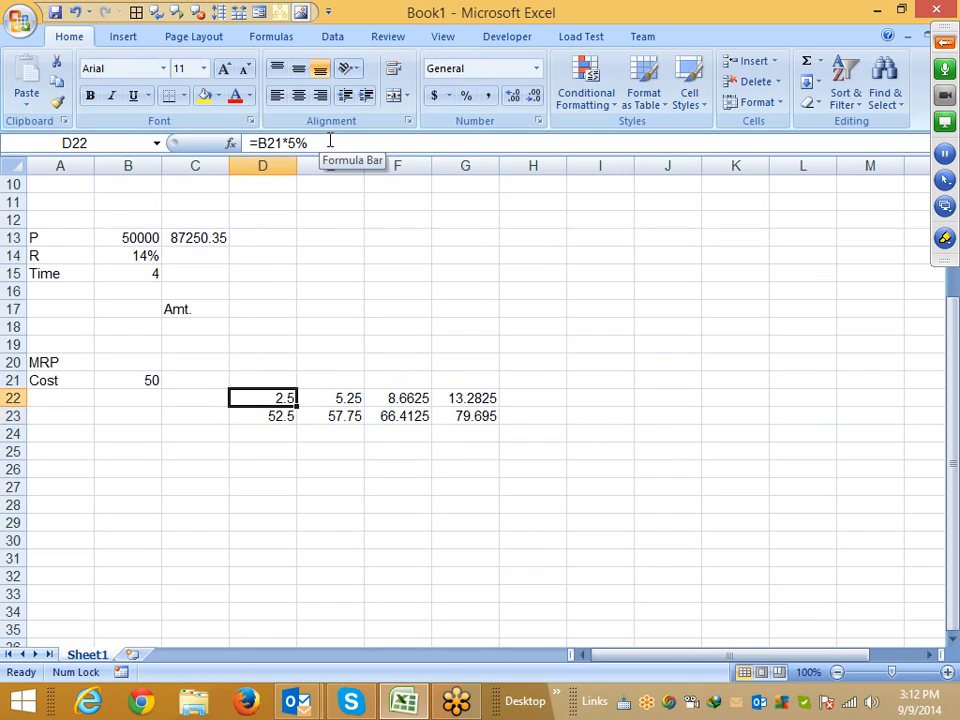
{"action": "key", "text": "Down"}
{"action": "key", "text": "Up"}
{"action": "left_click", "coordinate": [320, 143]}
{"action": "left_click_drag", "start_coordinate": [320, 143], "coordinate": [268, 147]}
{"action": "key", "text": "ctrl+c"}
{"action": "key", "text": "Escape"}
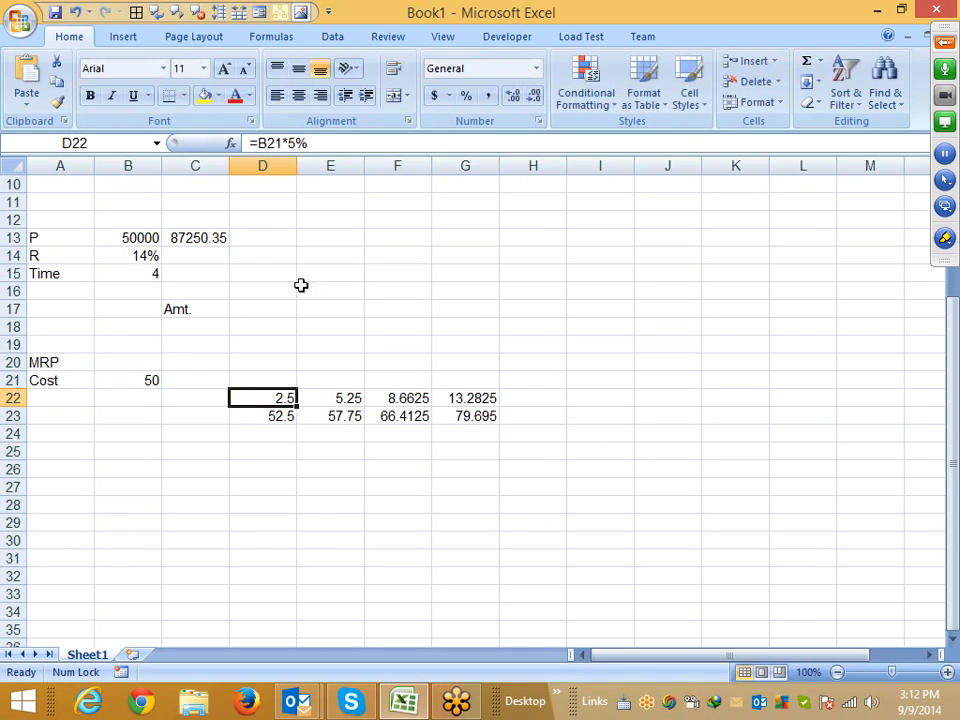
Rewrite the D23 price formula as =B21+(B21*5%)
{"action": "left_click", "coordinate": [272, 416]}
{"action": "left_click", "coordinate": [315, 143]}
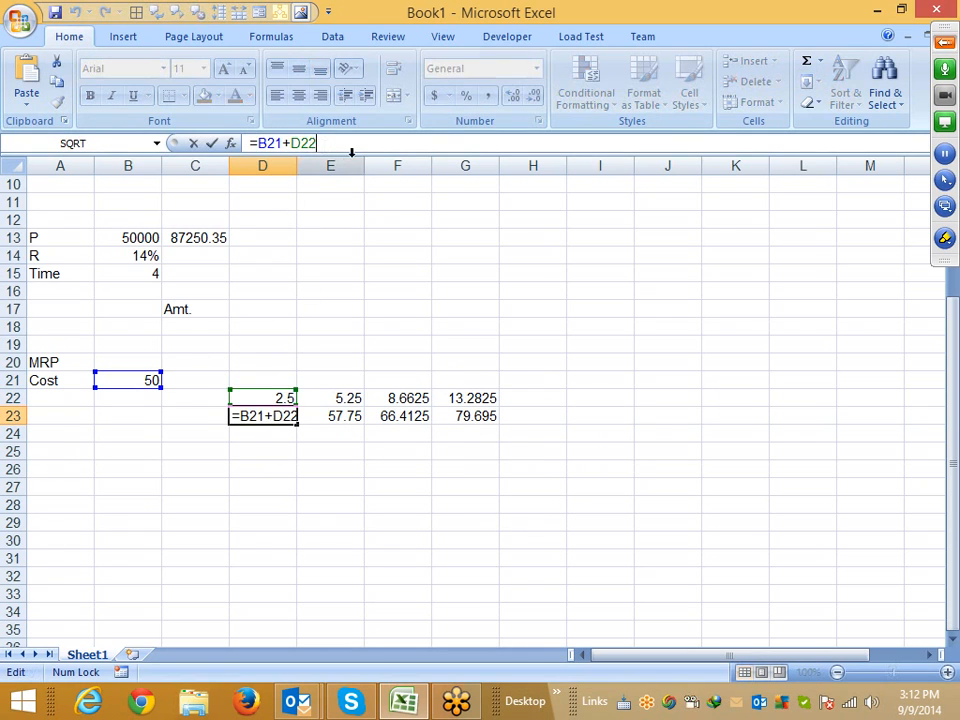
{"action": "key", "text": "BackSpace"}
{"action": "key", "text": "BackSpace"}
{"action": "key", "text": "BackSpace"}
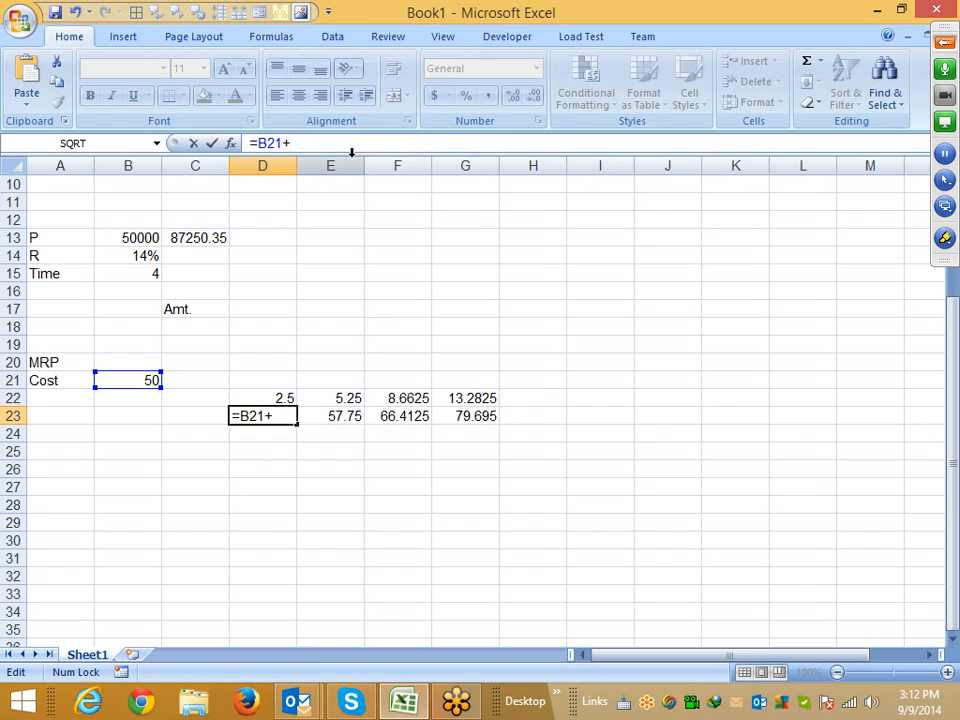
{"action": "type", "text": "("}
{"action": "key", "text": "ctrl+v"}
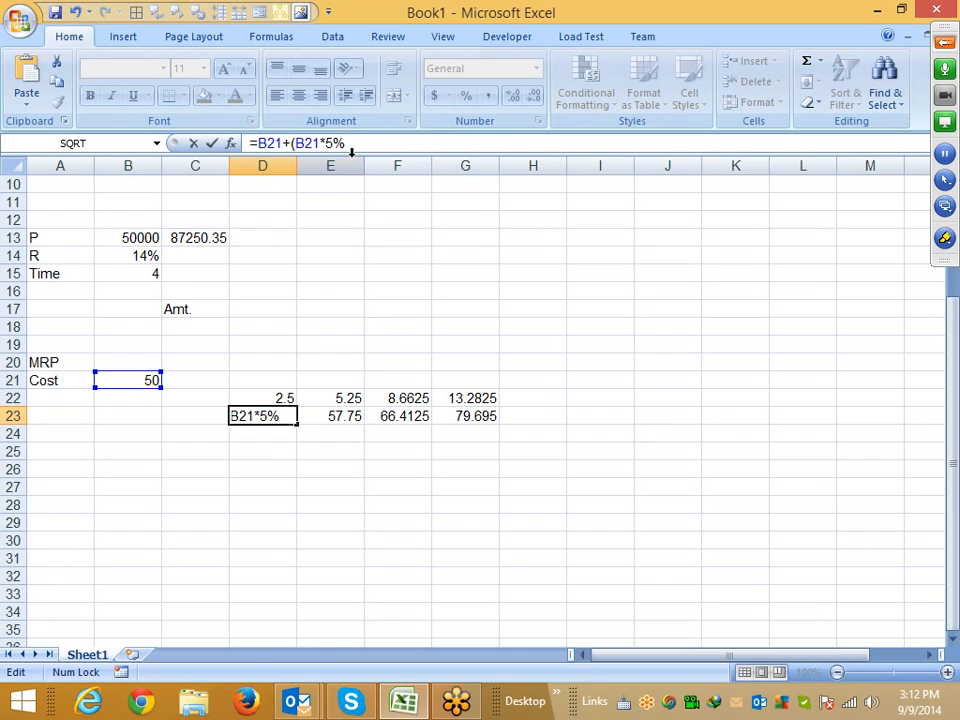
{"action": "type", "text": ")"}
{"action": "key", "text": "Return"}
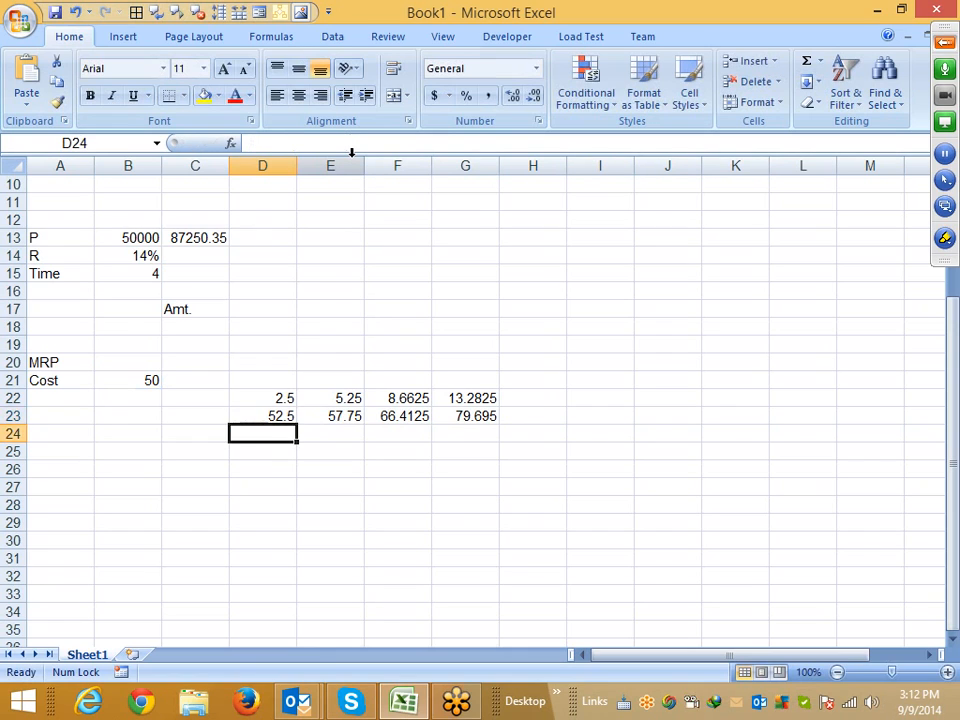
Clear the D22 markup cell and copy the B21+(B21*5%) expression from D23's formula
{"action": "key", "text": "Up"}
{"action": "key", "text": "Up"}
{"action": "key", "text": "Delete"}
{"action": "key", "text": "Down"}
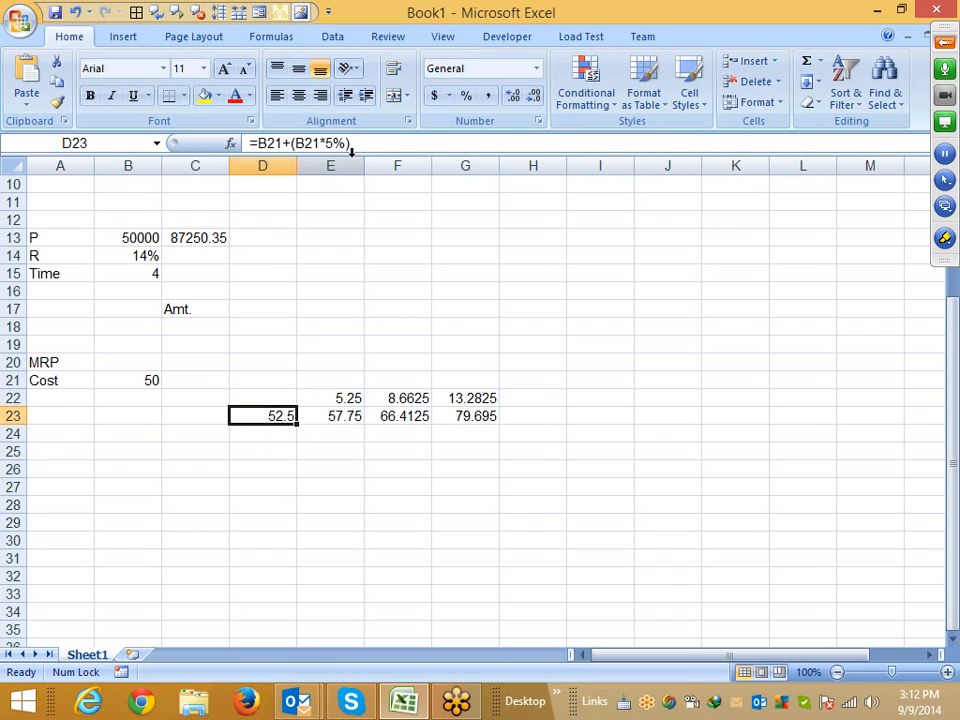
{"action": "left_click", "coordinate": [349, 143]}
{"action": "left_click_drag", "start_coordinate": [349, 143], "coordinate": [257, 144]}
{"action": "key", "text": "ctrl+c"}
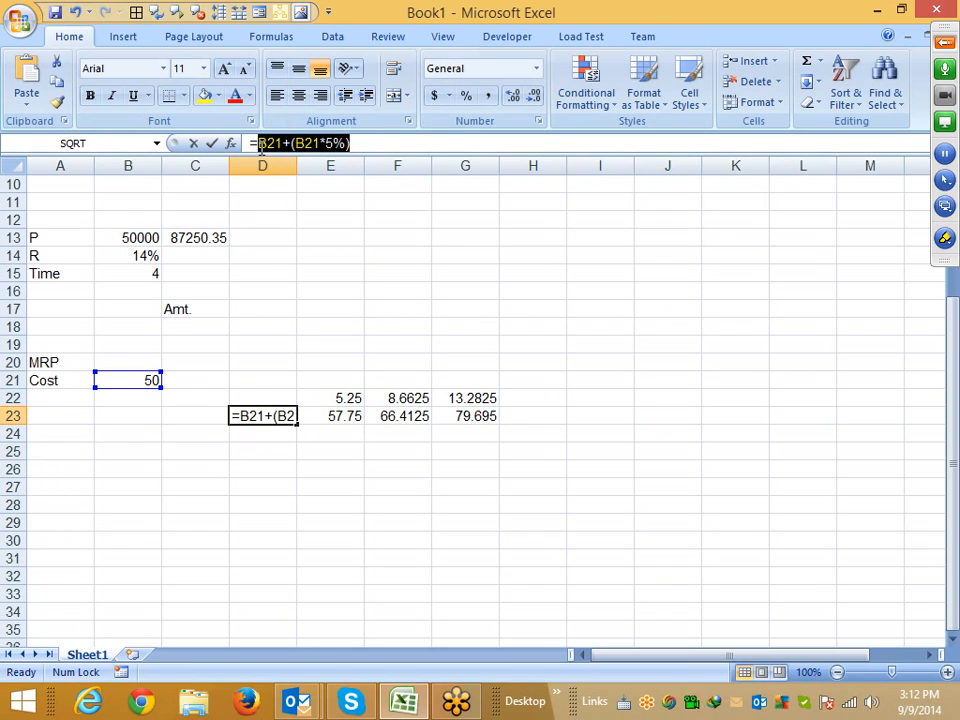
{"action": "key", "text": "Escape"}
Rewrite the E22 markup as =(B21+(B21*5%))*10%, replacing the D23 reference
{"action": "left_click", "coordinate": [345, 397]}
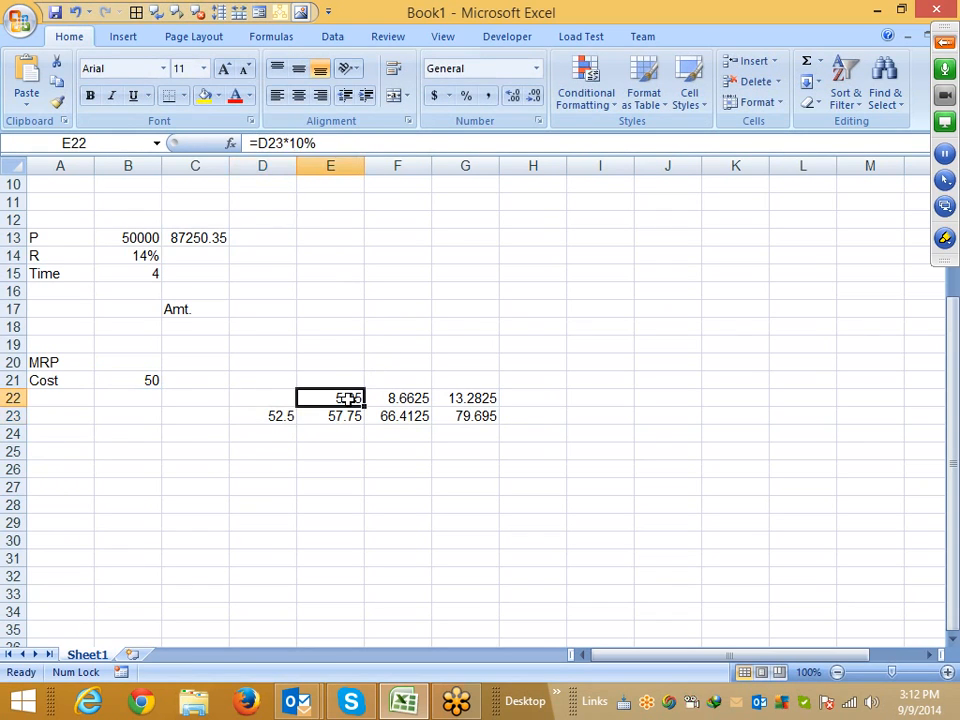
{"action": "double_click", "coordinate": [270, 143]}
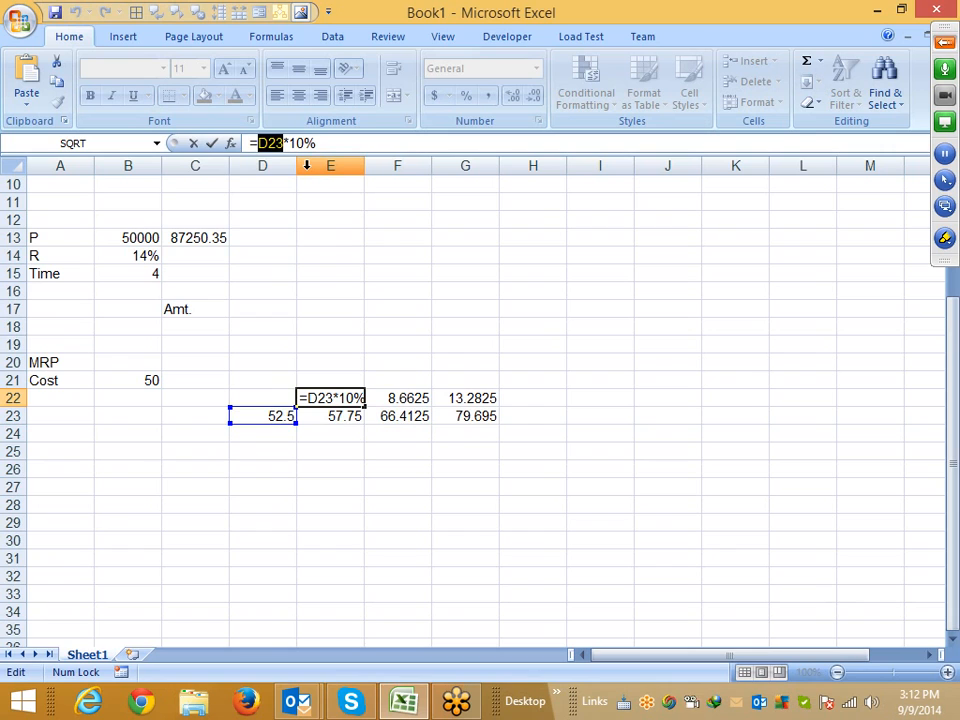
{"action": "type", "text": "()"}
{"action": "key", "text": "Left"}
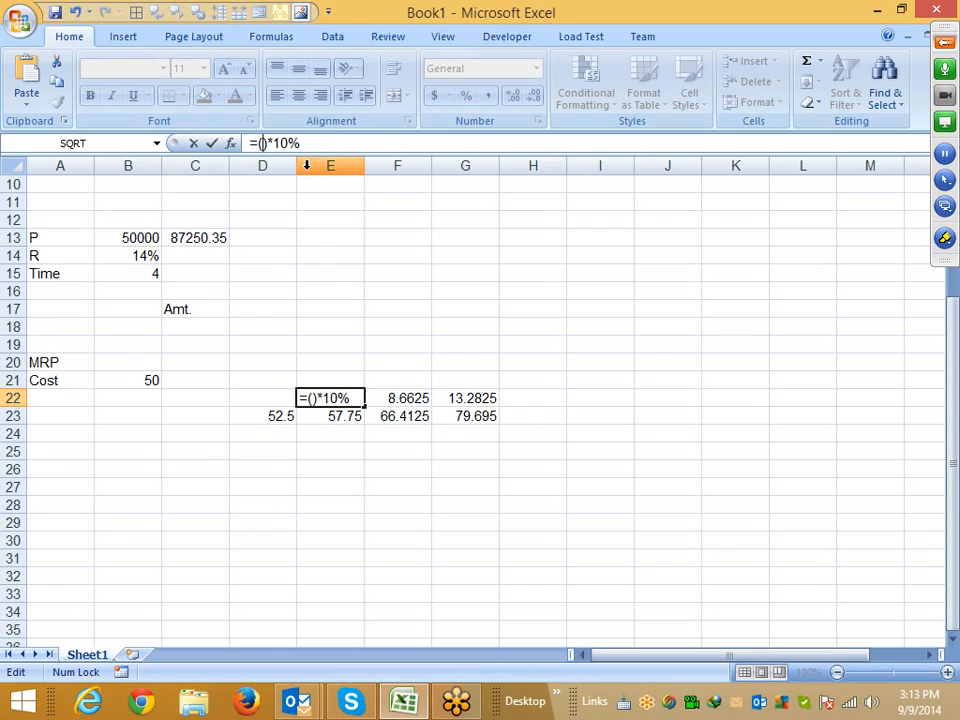
{"action": "key", "text": "ctrl+v"}
{"action": "key", "text": "alt+F4"}
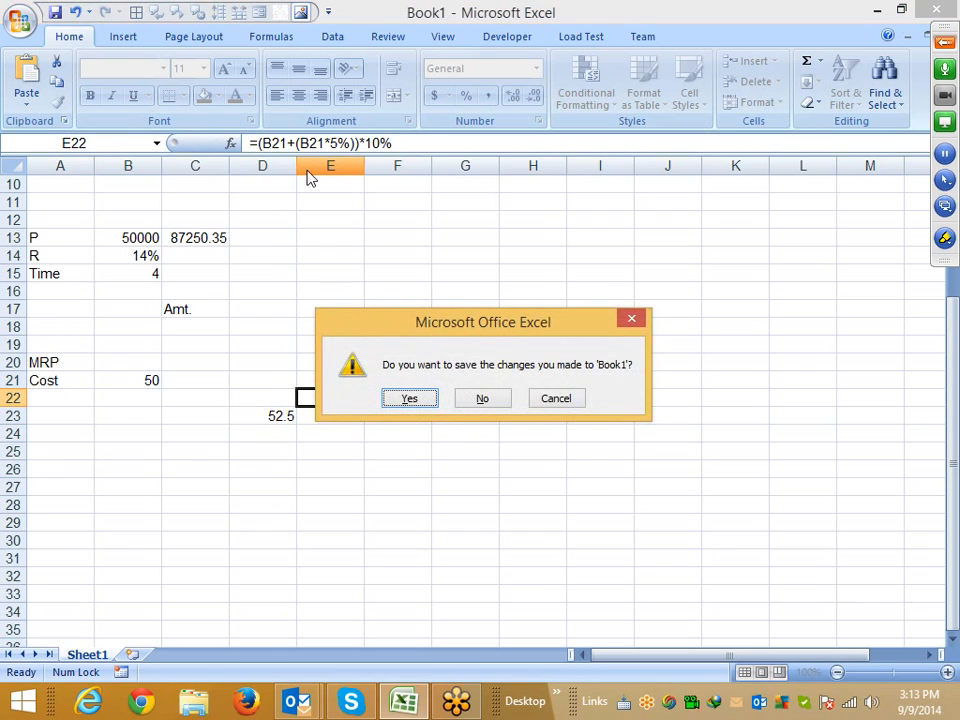
{"action": "key", "text": "Escape"}
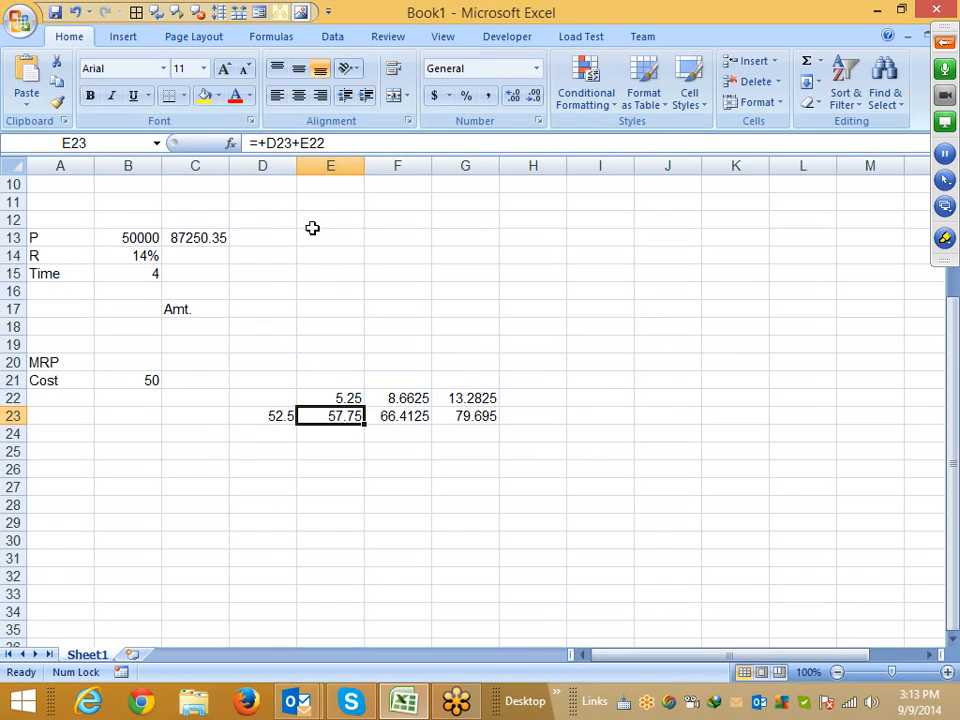
Rewrite the E23 price formula as =+(B21+(B21*5%))+E22, replacing the D23 reference
{"action": "double_click", "coordinate": [320, 143]}
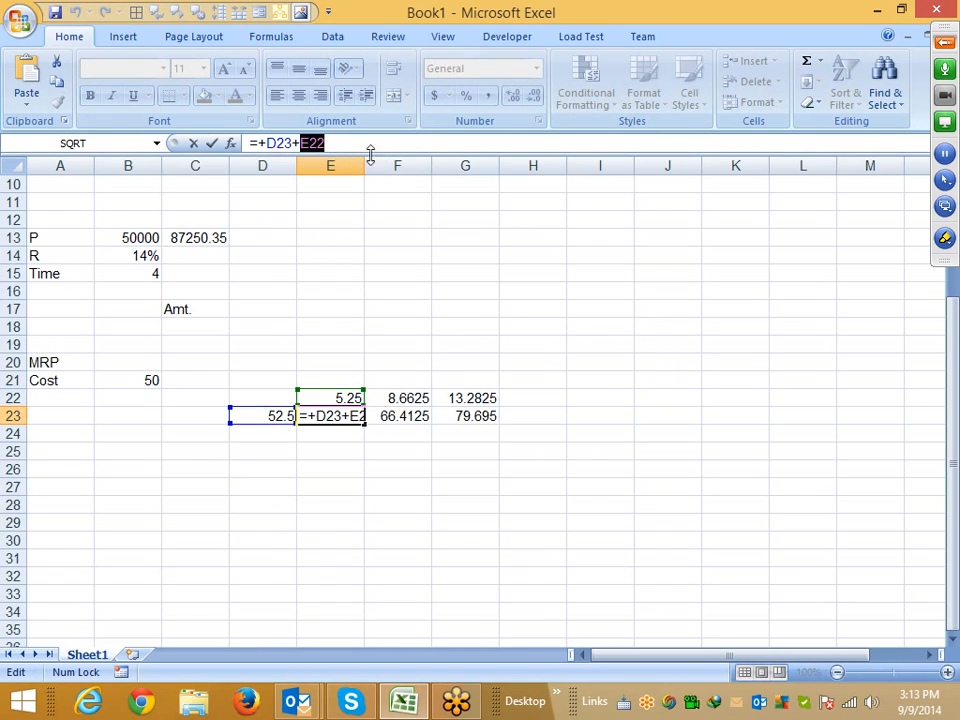
{"action": "double_click", "coordinate": [279, 145]}
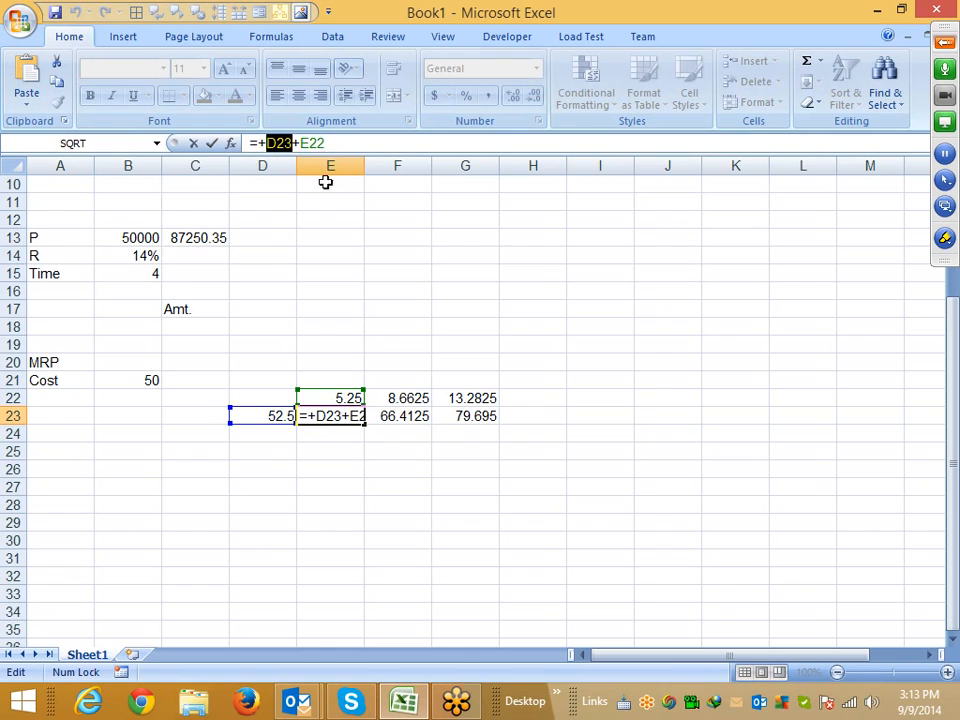
{"action": "type", "text": "()"}
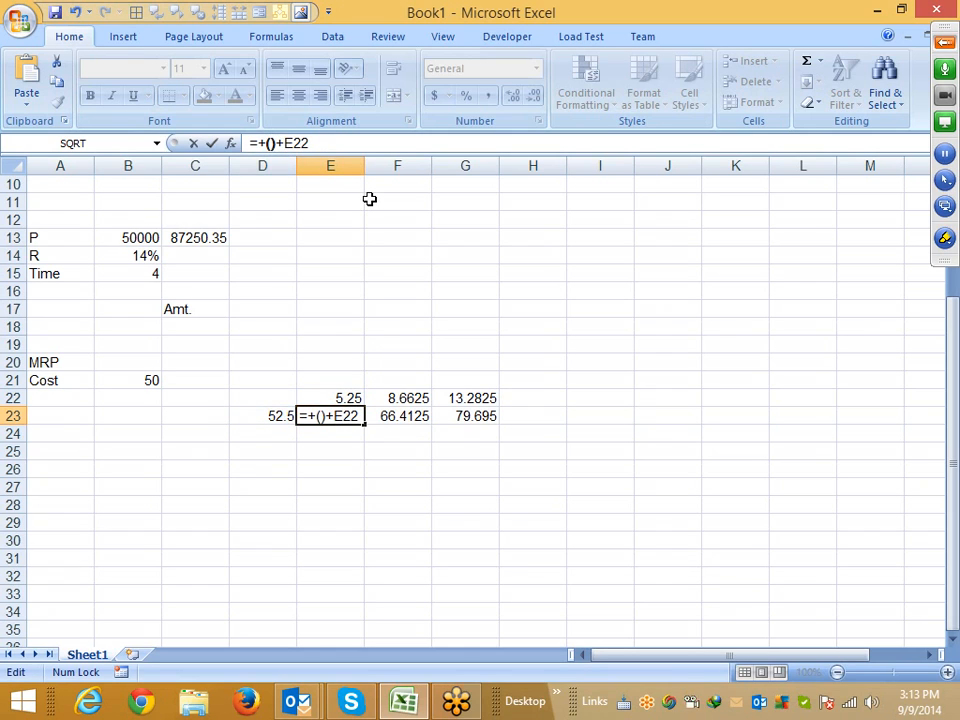
{"action": "type", "text": "B21+(B21*5%)"}
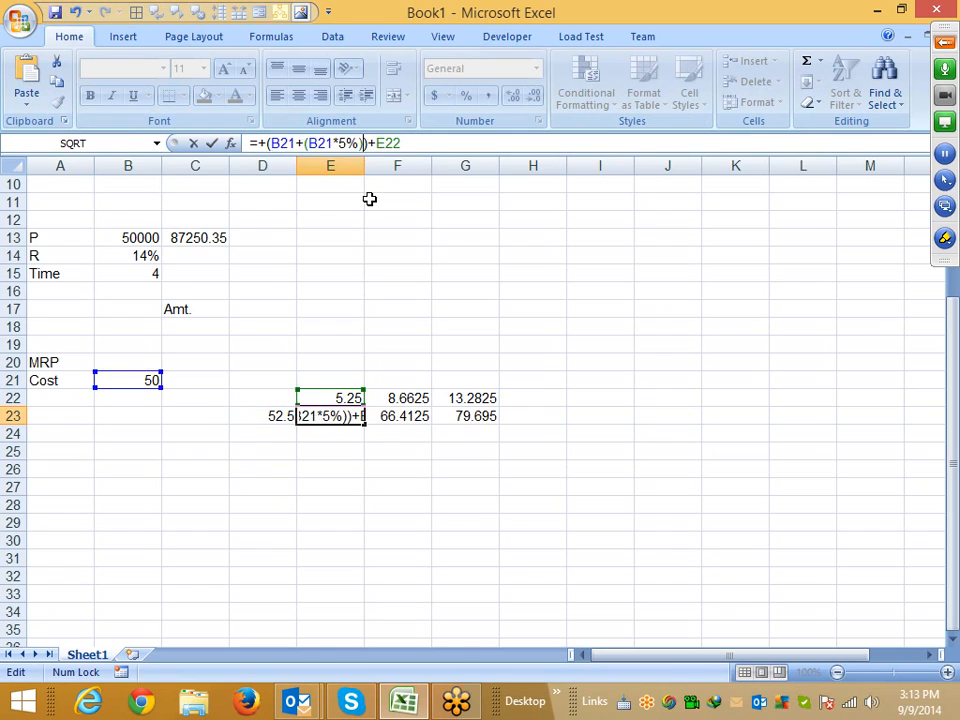
{"action": "key", "text": "Return"}
Clear the D23 price cell
{"action": "key", "text": "Up"}
{"action": "key", "text": "Left"}
{"action": "key", "text": "Delete"}
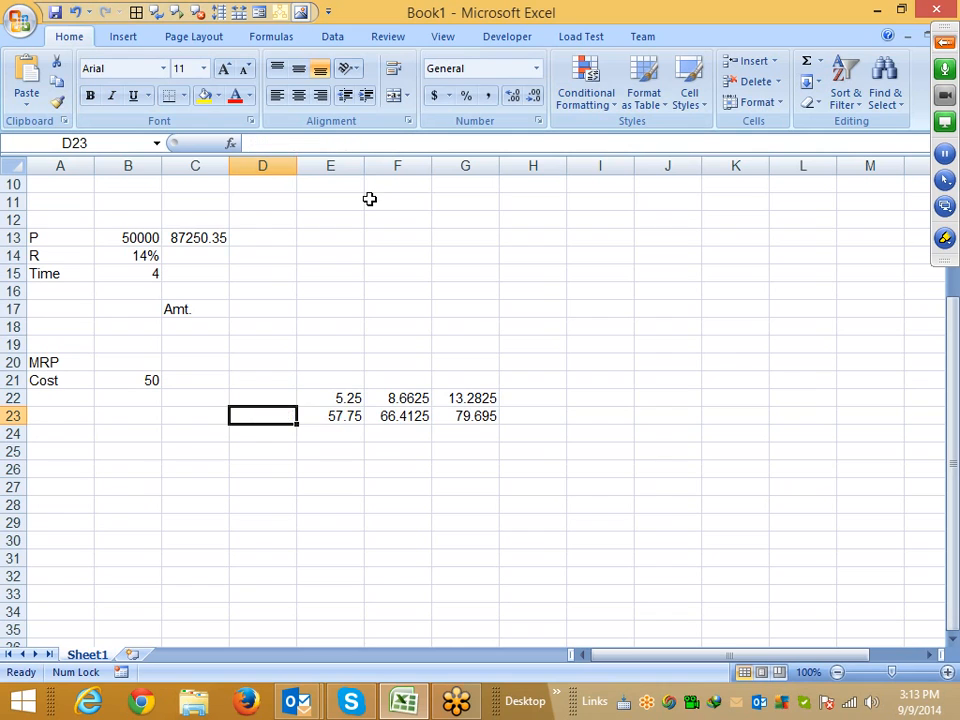
Copy the (B21+(B21*5%))*10% expression from the E22 markup formula
{"action": "key", "text": "Right"}
{"action": "key", "text": "Up"}
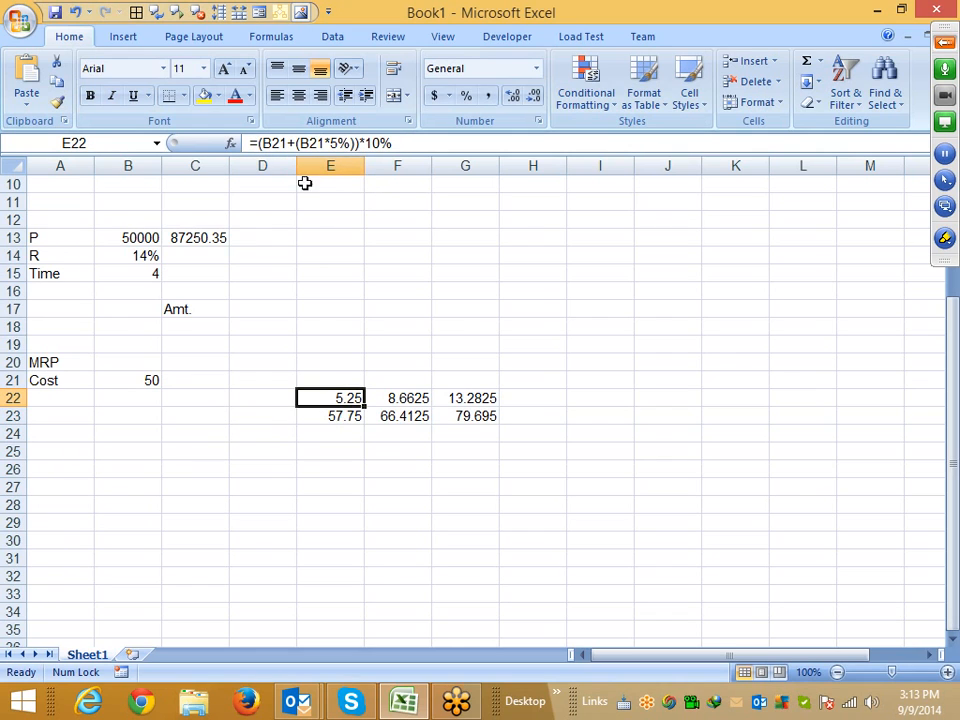
{"action": "left_click_drag", "start_coordinate": [258, 143], "coordinate": [433, 141]}
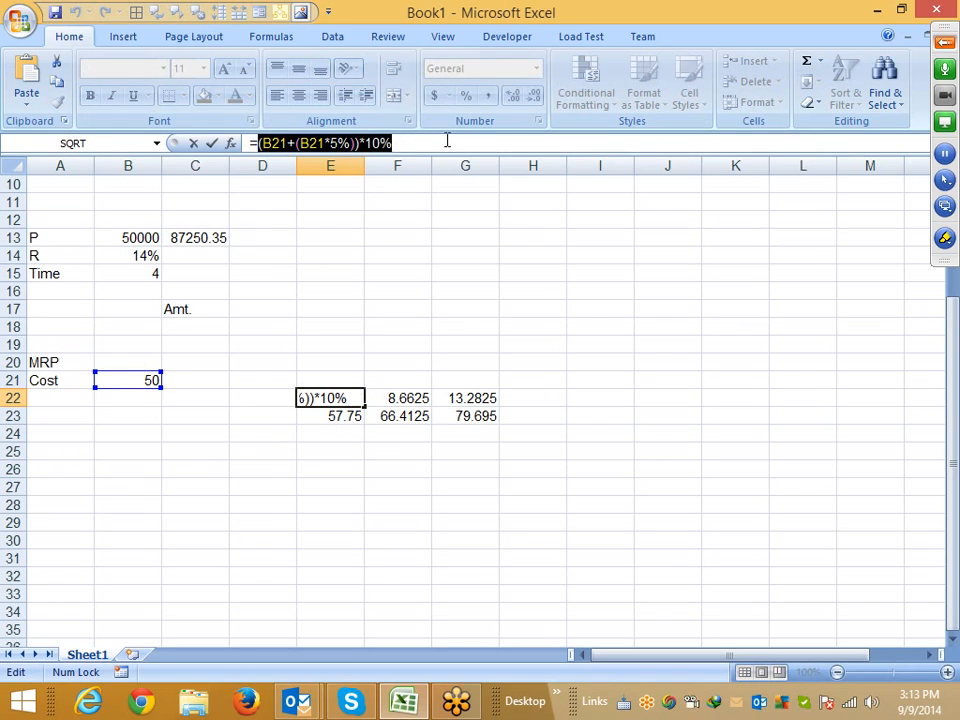
{"action": "key", "text": "Escape"}
Rewrite the E23 price formula as =+(B21+(B21*5%))+((B21+(B21*5%))*10%), replacing the E22 reference
{"action": "left_click", "coordinate": [343, 414]}
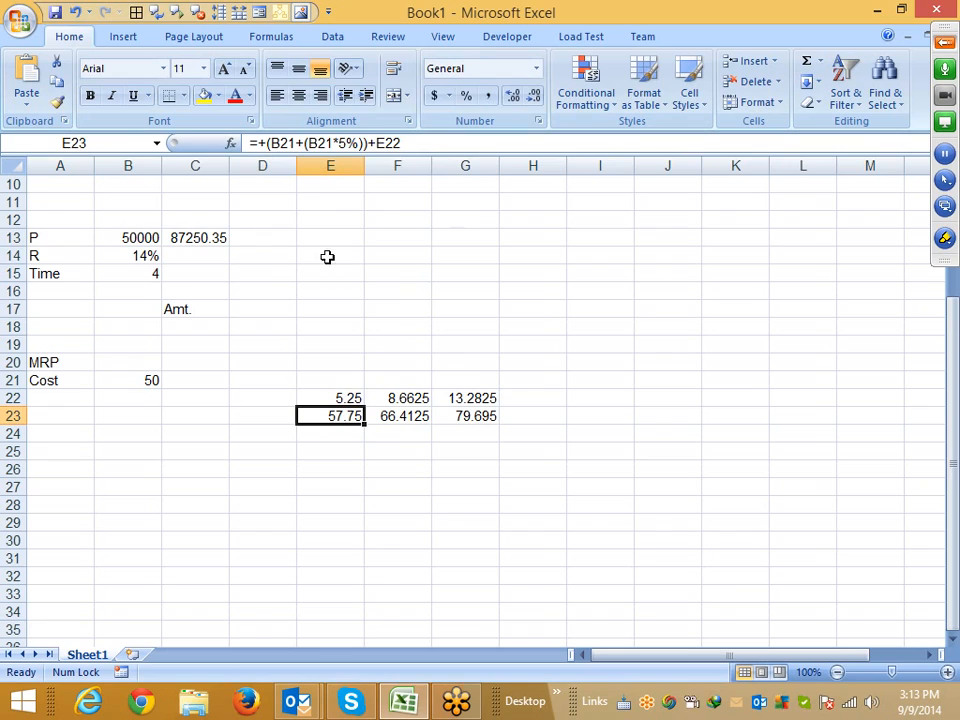
{"action": "left_click", "coordinate": [391, 143]}
{"action": "double_click", "coordinate": [391, 143]}
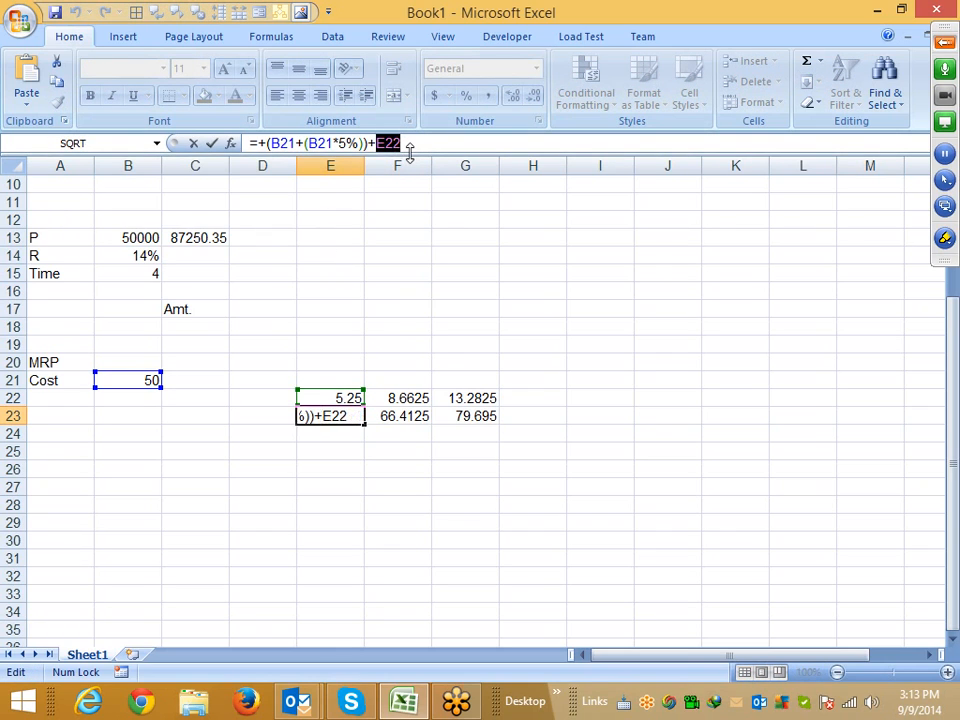
{"action": "type", "text": "()"}
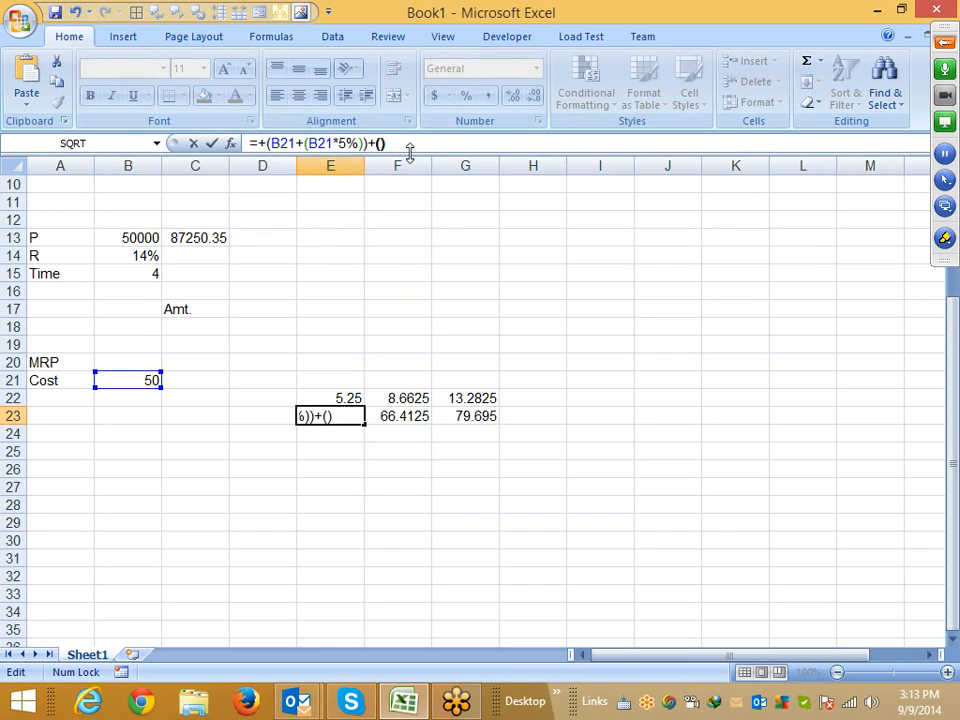
{"action": "type", "text": "(B21+(B21*5%))"}
{"action": "type", "text": "*10%"}
{"action": "key", "text": "Return"}
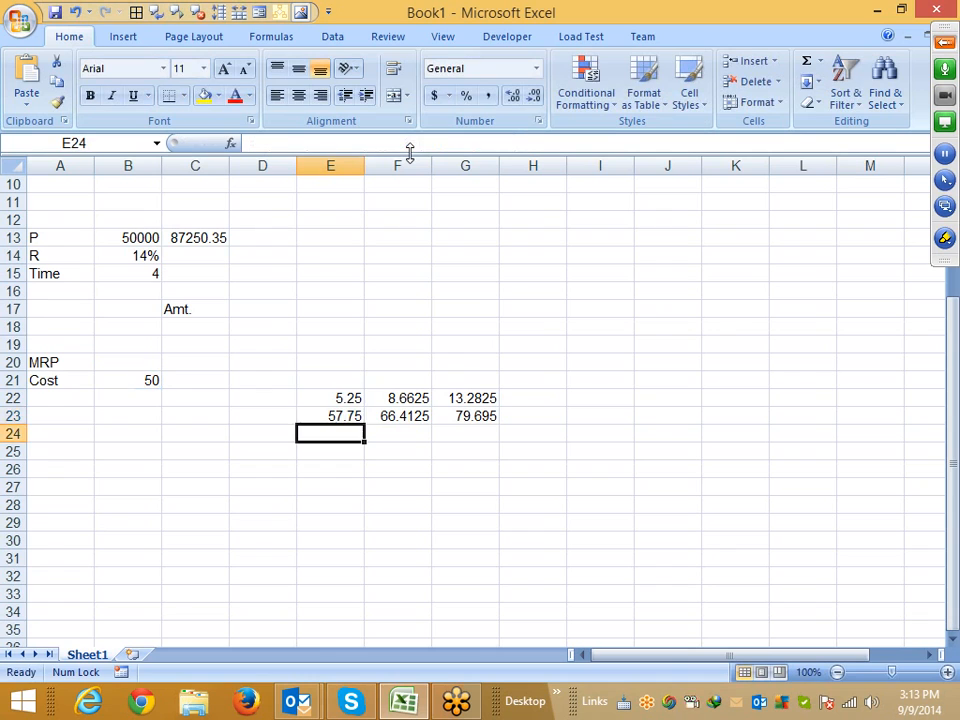
Clear the E22 markup cell and copy the full expression from E23's formula
{"action": "key", "text": "Up"}
{"action": "key", "text": "Up"}
{"action": "key", "text": "Delete"}
{"action": "key", "text": "Down"}
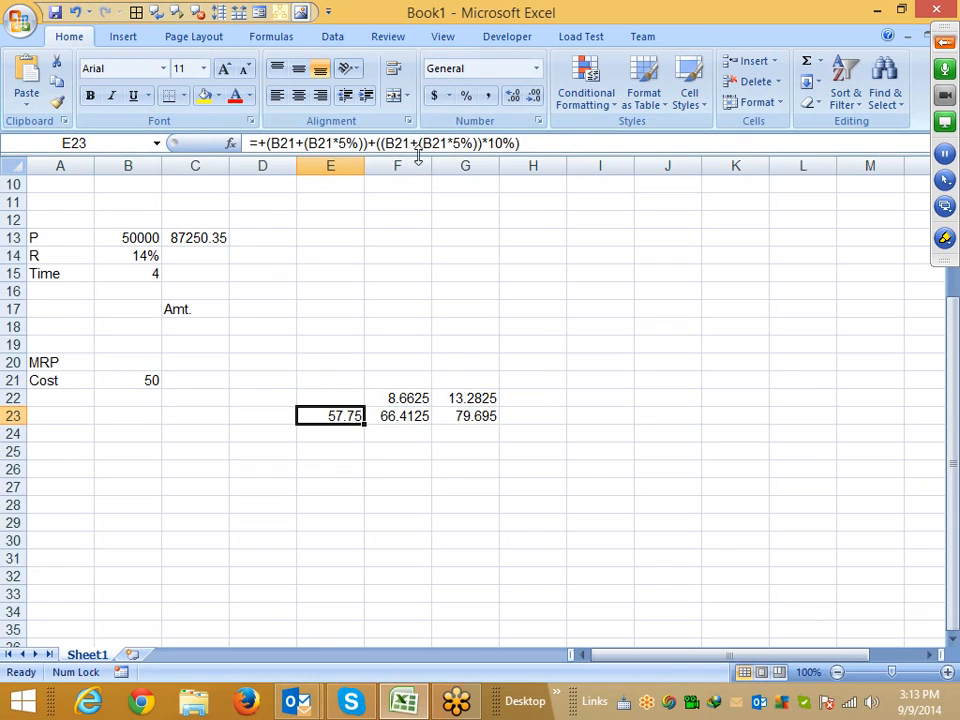
{"action": "left_click_drag", "start_coordinate": [566, 144], "coordinate": [266, 143]}
{"action": "key", "text": "ctrl+c"}
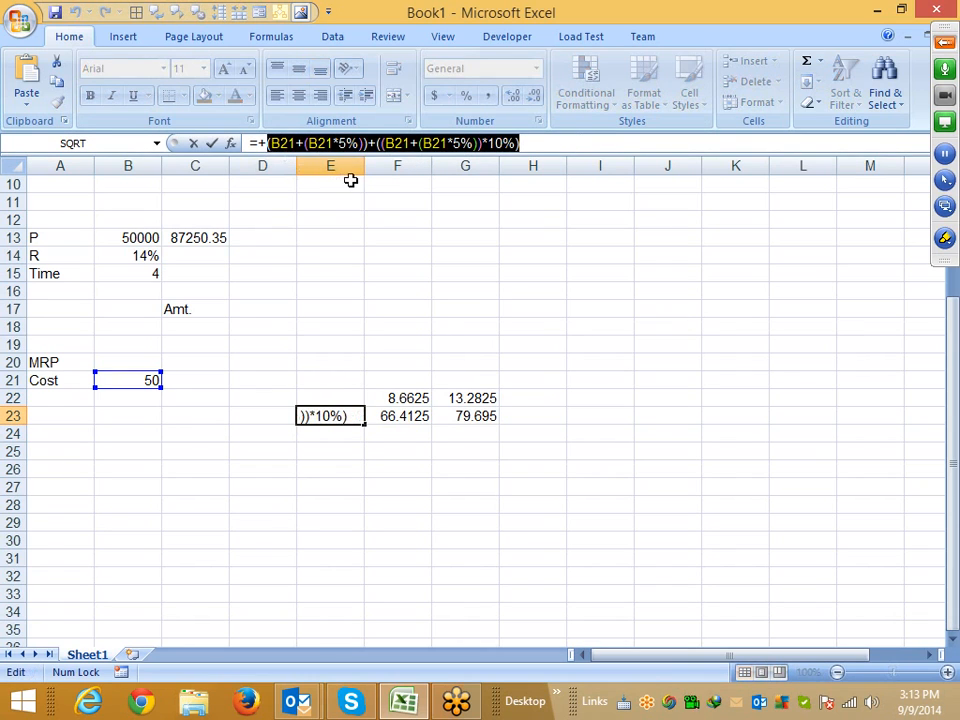
{"action": "key", "text": "Escape"}
Rewrite the F22 markup as =((B21+(B21*5%))+((B21+(B21*5%))*10%))*15%, replacing the E23 reference
{"action": "left_click", "coordinate": [396, 398]}
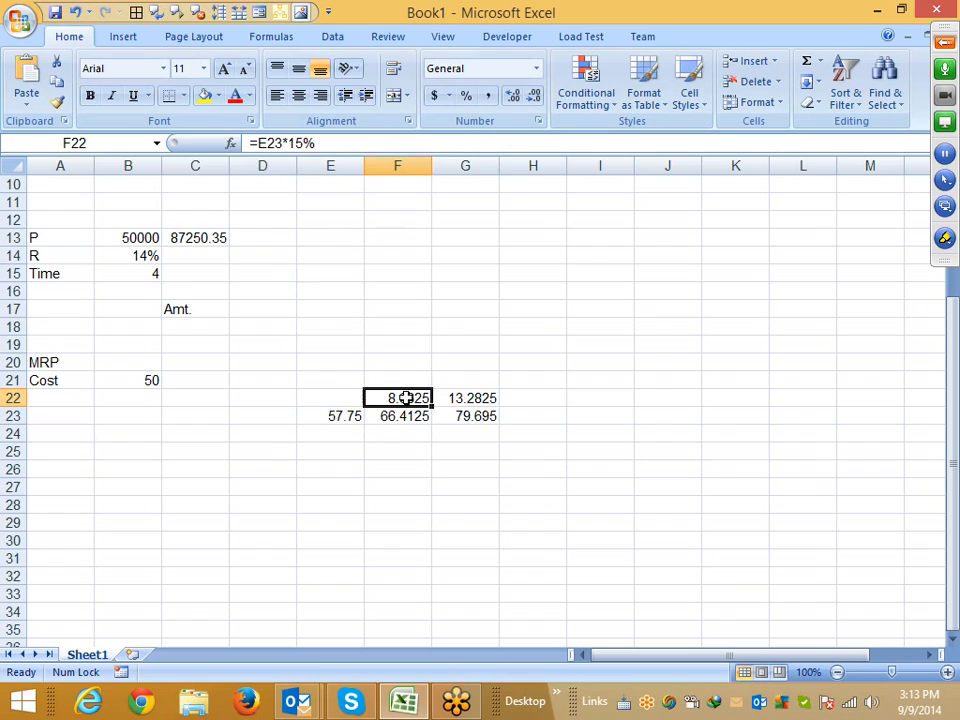
{"action": "double_click", "coordinate": [266, 143]}
{"action": "type", "text": "()"}
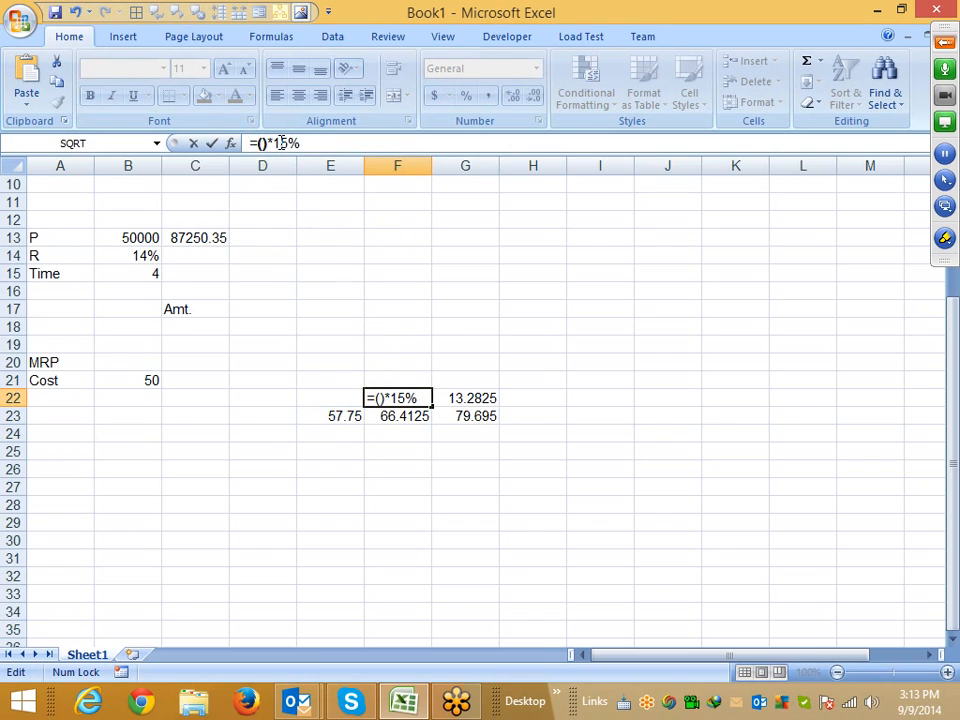
{"action": "type", "text": "(B21+(B21*5%))+(B21+(B21*5%))*10%"}
{"action": "key", "text": "Return"}
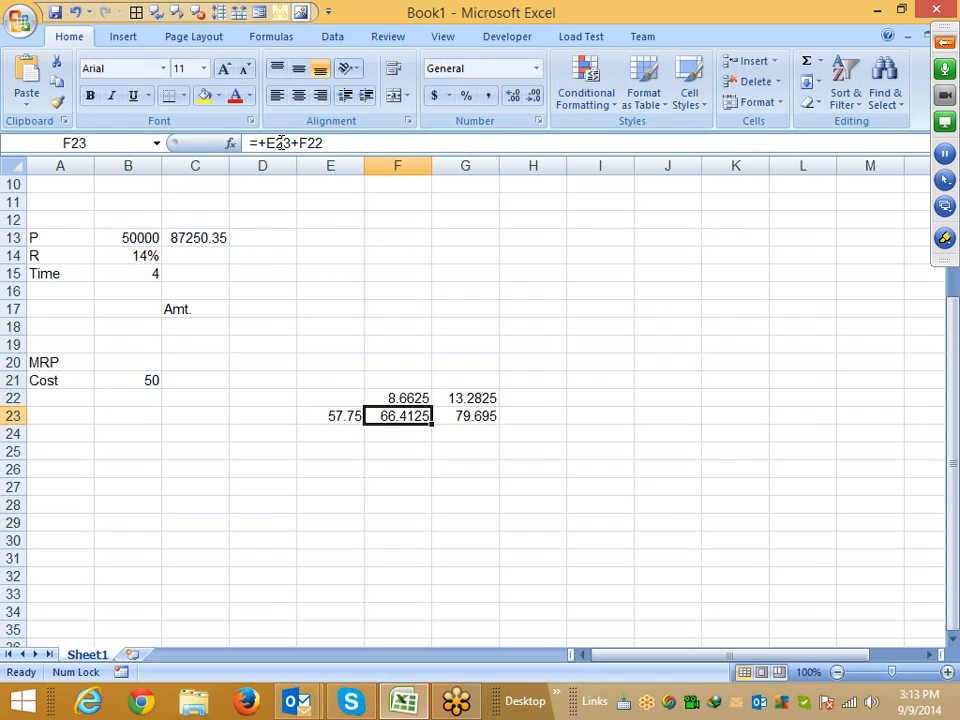
{"action": "key", "text": "Up"}
{"action": "key", "text": "Down"}
{"action": "key", "text": "Left"}
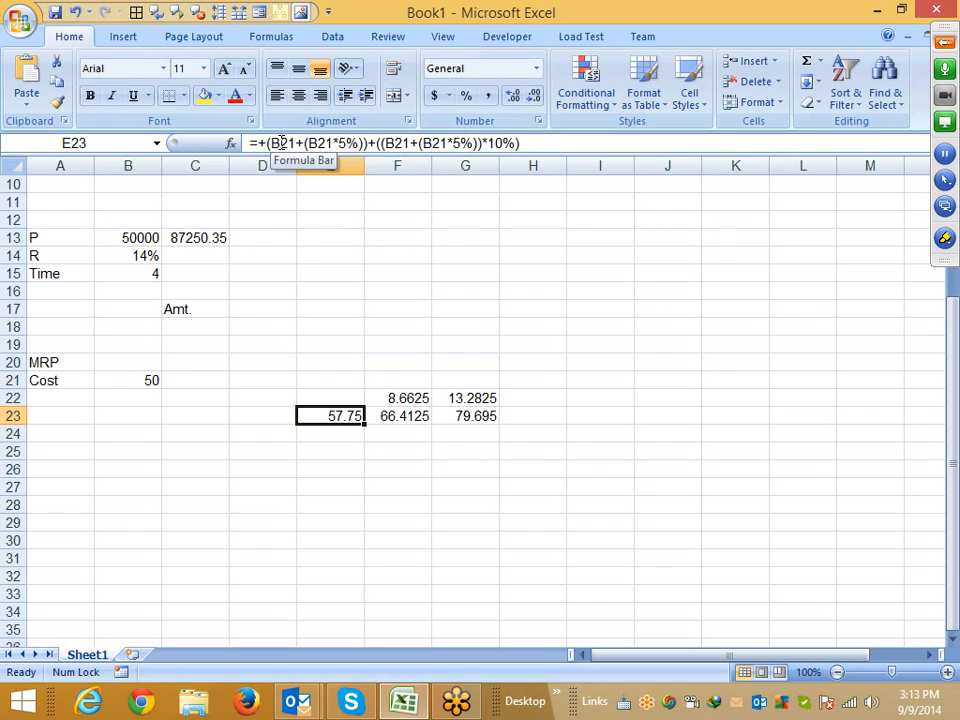
{"action": "key", "text": "Delete"}
{"action": "key", "text": "ctrl+z"}
{"action": "key", "text": "Right"}
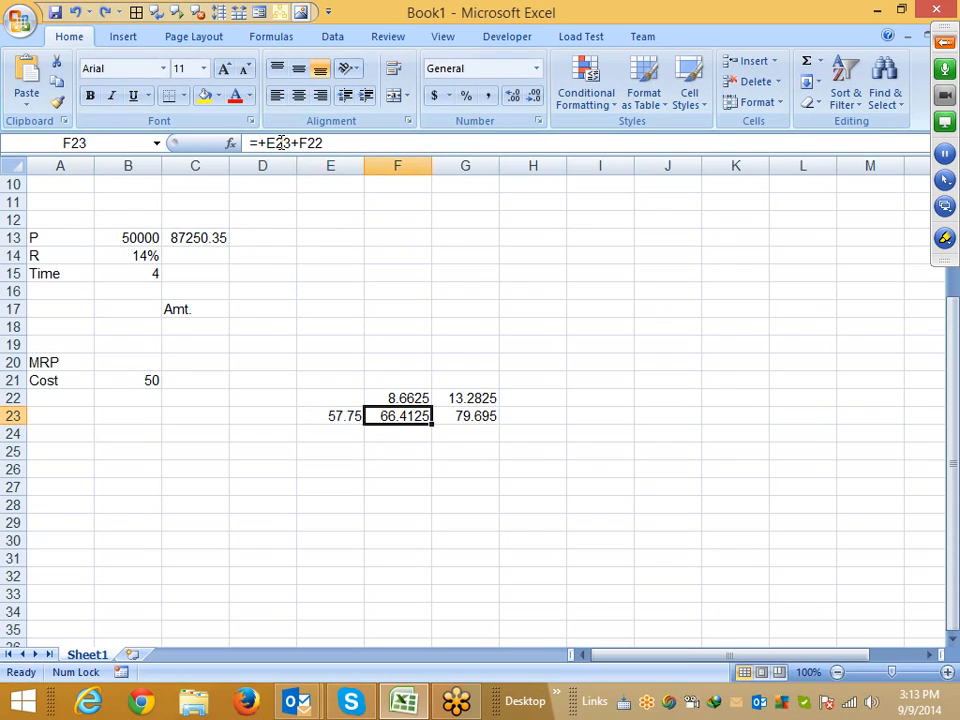
Rewrite the F23 price formula as =+((B21+(B21*5%))+((B21+(B21*5%))*10%))+F22, replacing the E23 reference
{"action": "double_click", "coordinate": [281, 143]}
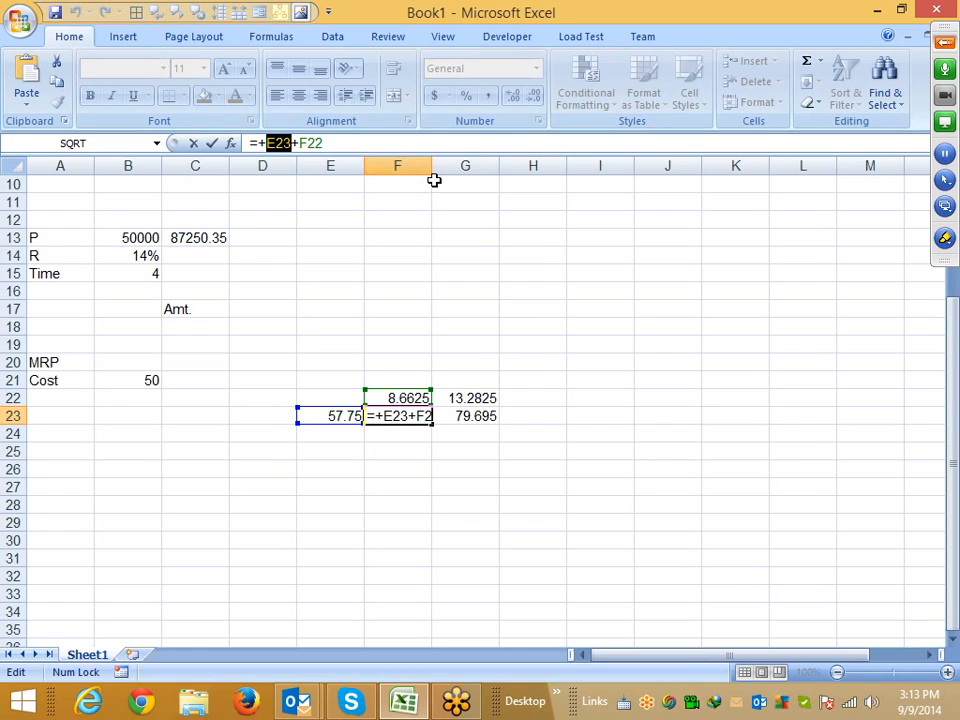
{"action": "type", "text": "()"}
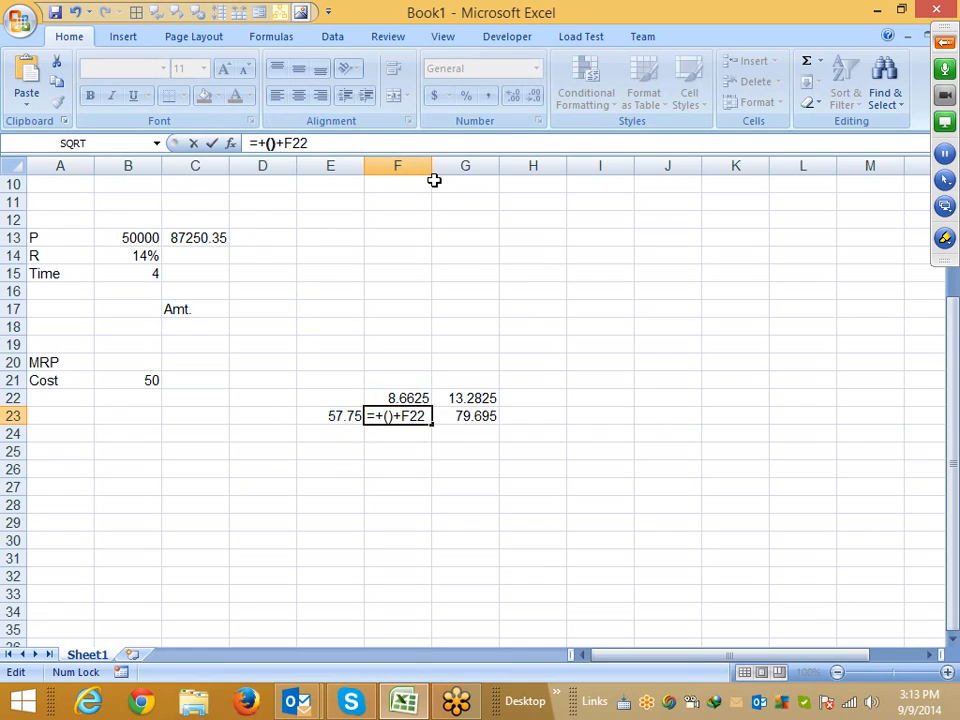
{"action": "key", "text": "ctrl+v"}
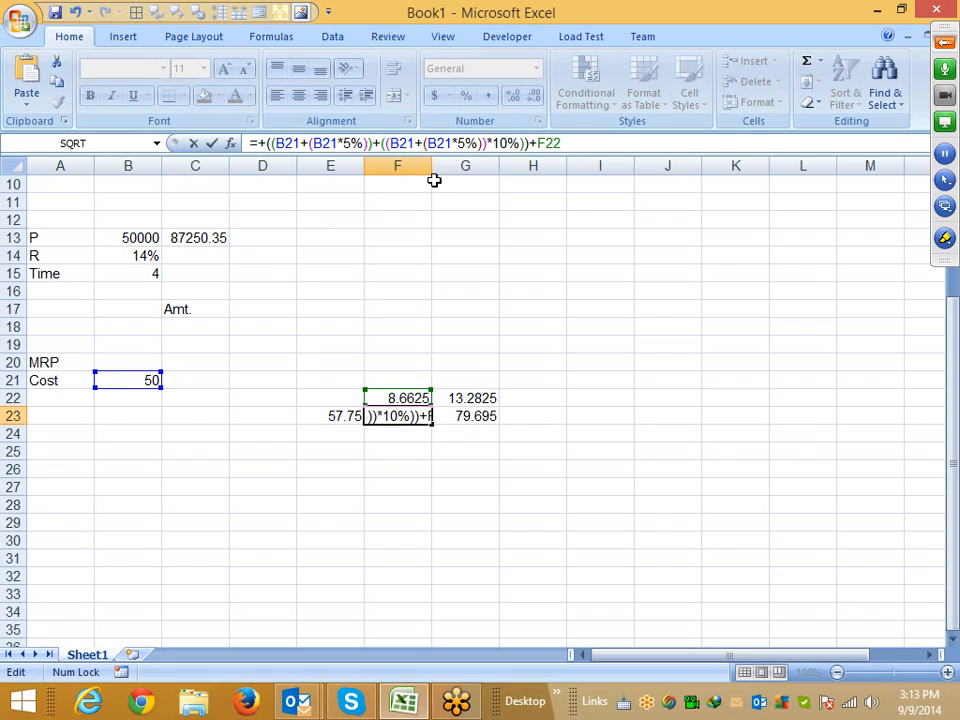
{"action": "key", "text": "Return"}
Clear the E23 price cell and copy the full expression from F22's formula
{"action": "key", "text": "Up"}
{"action": "key", "text": "Left"}
{"action": "key", "text": "Delete"}
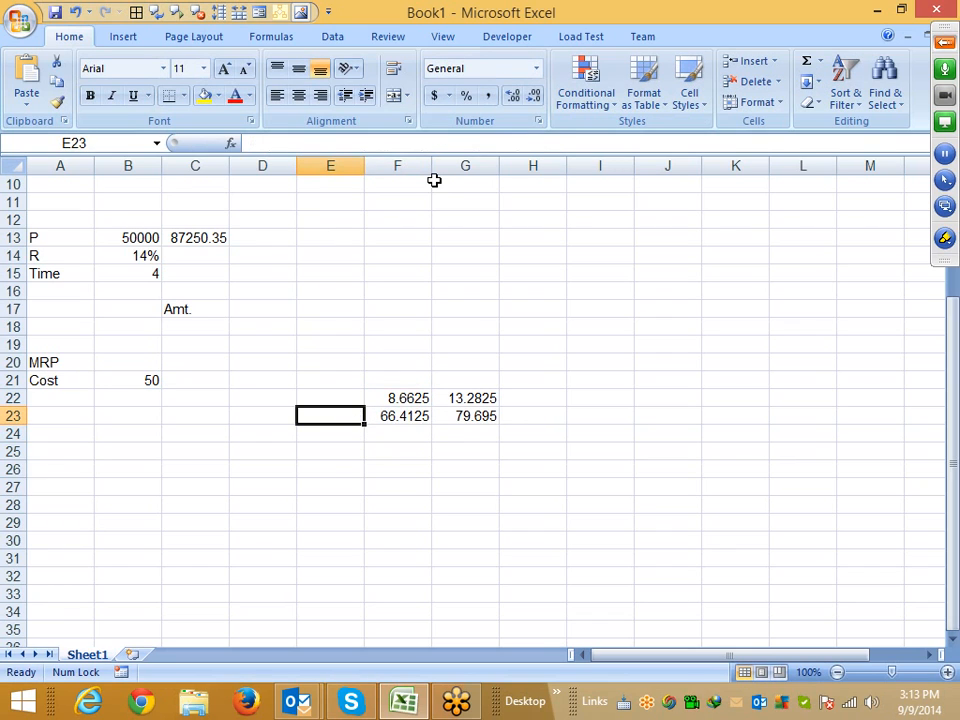
{"action": "key", "text": "Right"}
{"action": "key", "text": "Up"}
{"action": "key", "text": "Right"}
{"action": "key", "text": "Left"}
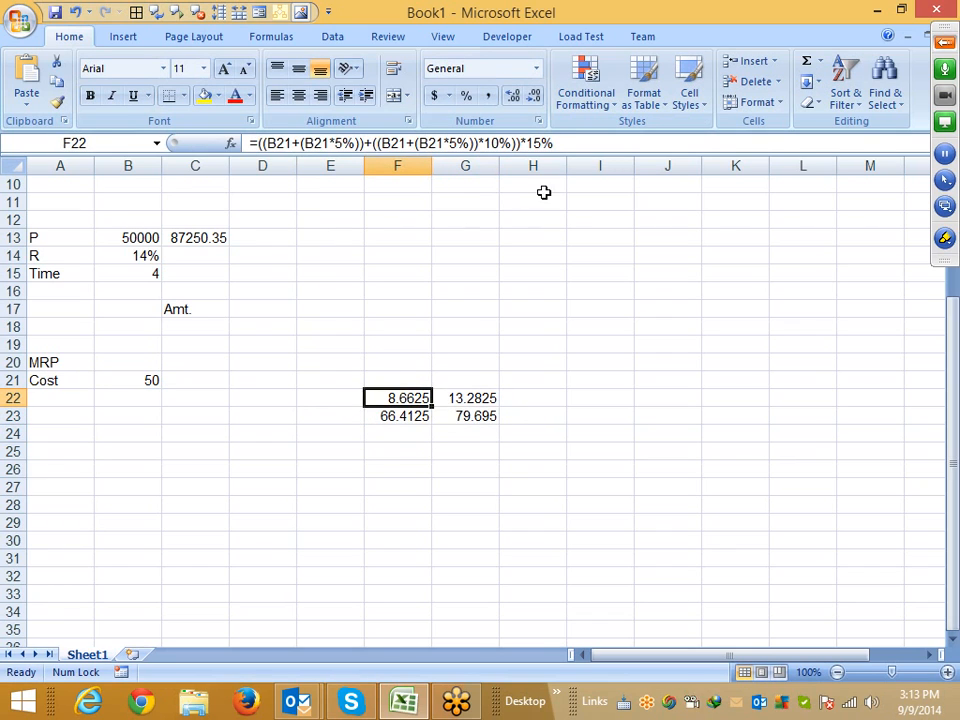
{"action": "left_click_drag", "start_coordinate": [538, 153], "coordinate": [262, 147]}
{"action": "key", "text": "ctrl+c"}
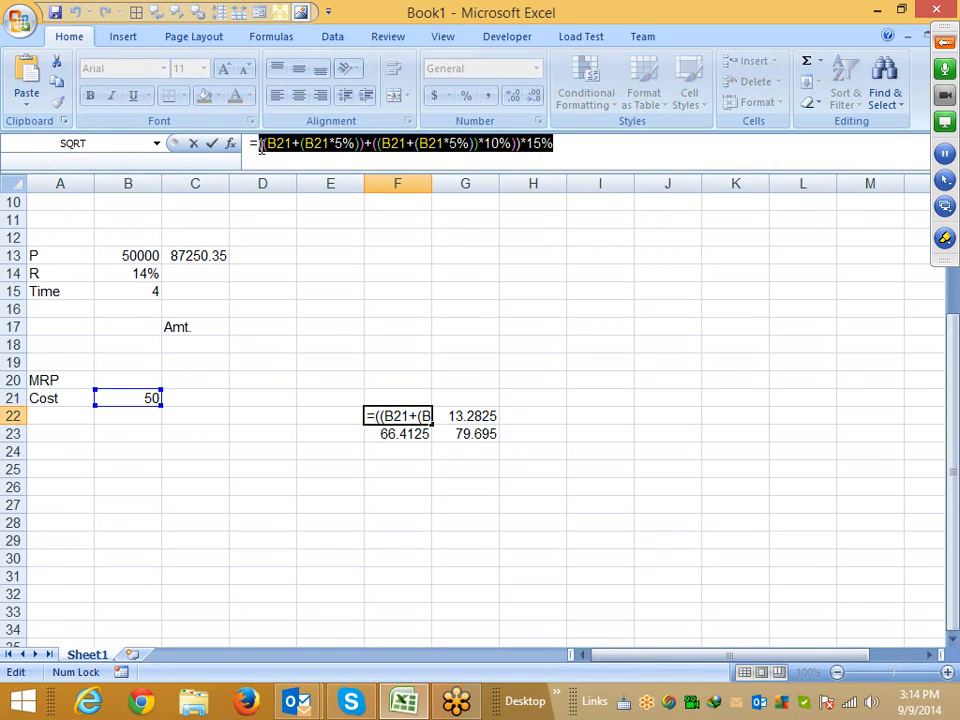
{"action": "key", "text": "Escape"}
Rewrite the F23 price formula, replacing the F22 reference with the pasted 15% markup expression in parentheses
{"action": "left_click", "coordinate": [392, 430]}
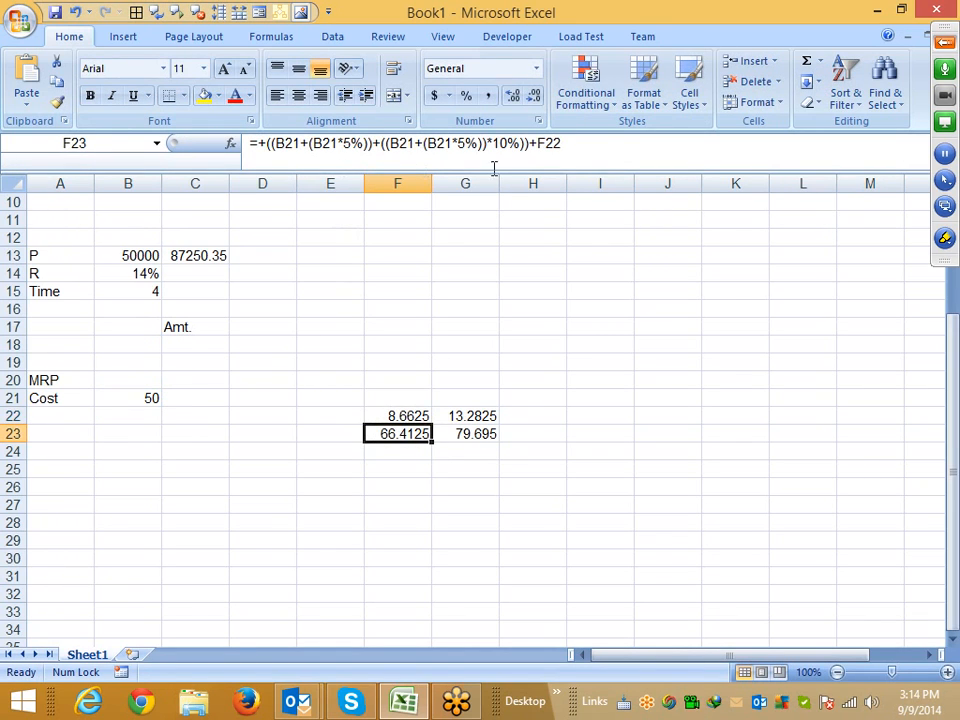
{"action": "left_click", "coordinate": [574, 150]}
{"action": "double_click", "coordinate": [574, 150]}
{"action": "type", "text": "()"}
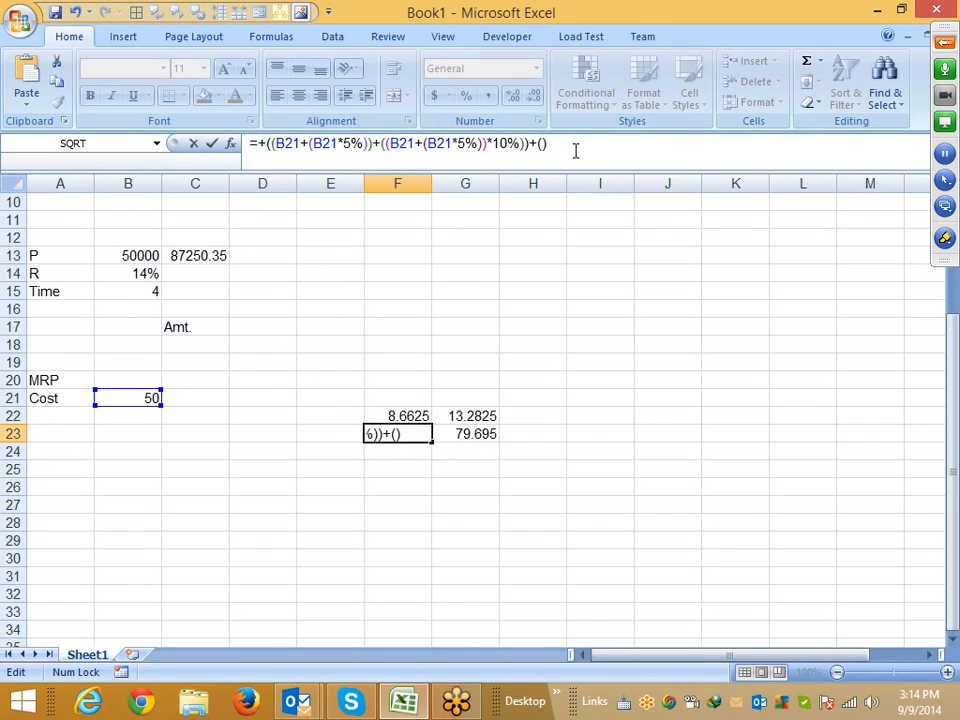
{"action": "key", "text": "ctrl+v"}
{"action": "key", "text": "Return"}
Clear the F22 markup cell and copy the full expression from F23's formula
{"action": "key", "text": "Up"}
{"action": "key", "text": "Up"}
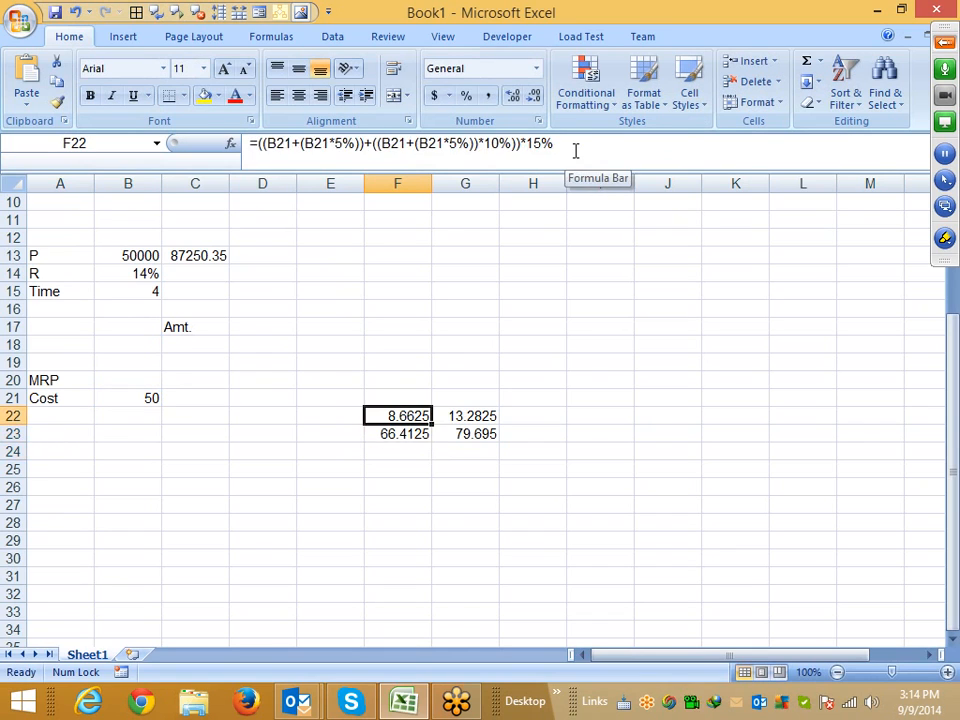
{"action": "key", "text": "Delete"}
{"action": "key", "text": "Down"}
{"action": "left_click", "coordinate": [868, 143]}
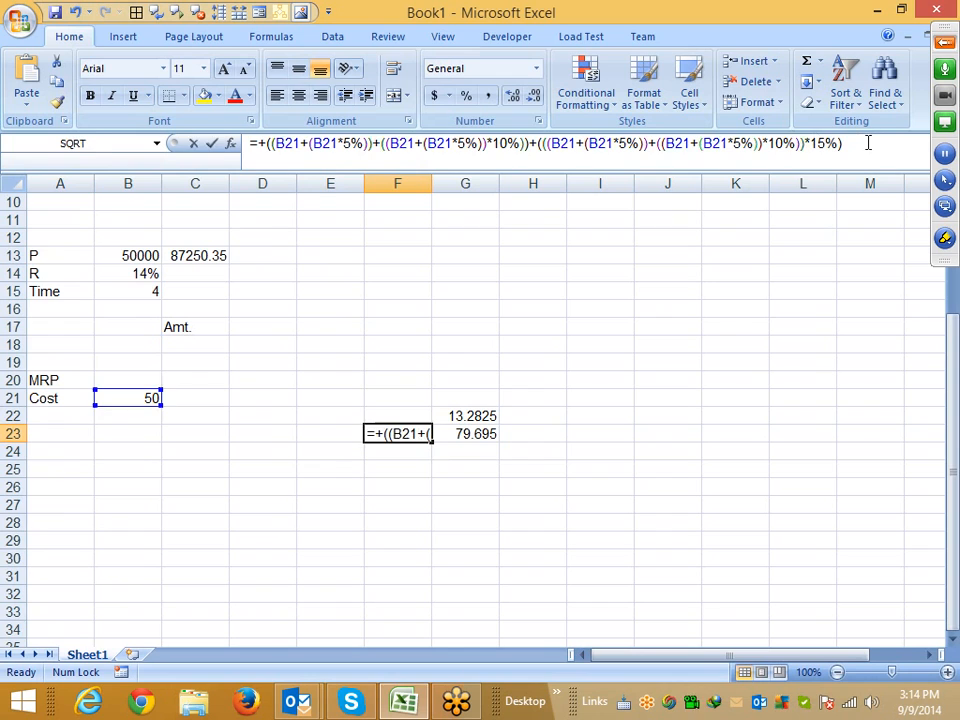
{"action": "left_click_drag", "start_coordinate": [868, 143], "coordinate": [265, 143]}
{"action": "key", "text": "ctrl+c"}
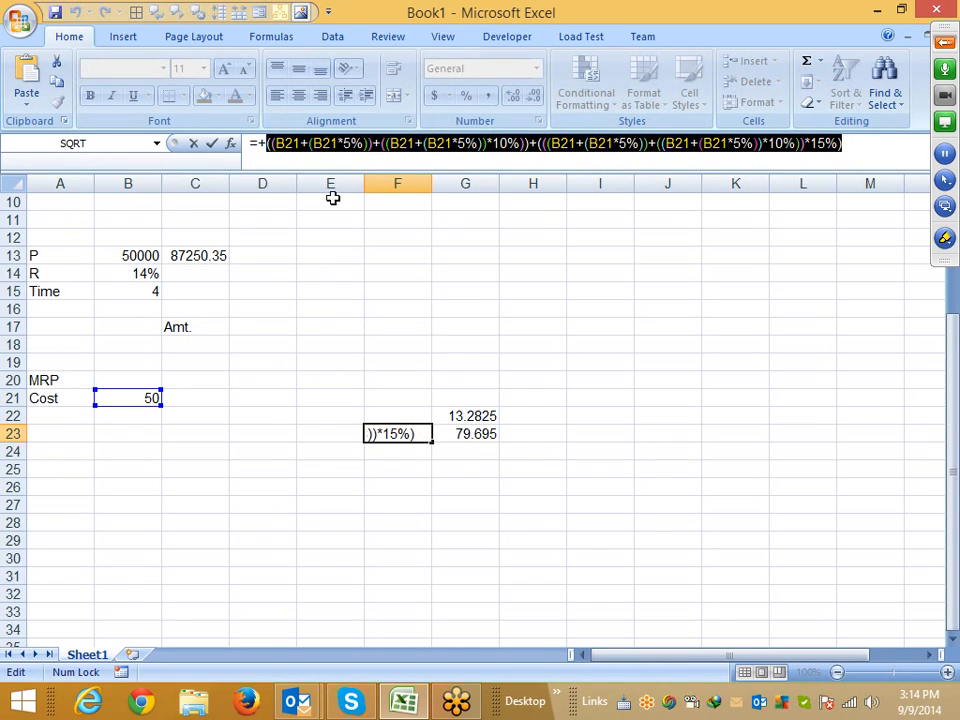
{"action": "key", "text": "Escape"}
Rewrite the G22 markup as the pasted F23 expression in parentheses times 20%, replacing the F23 reference
{"action": "left_click", "coordinate": [473, 414]}
{"action": "double_click", "coordinate": [272, 143]}
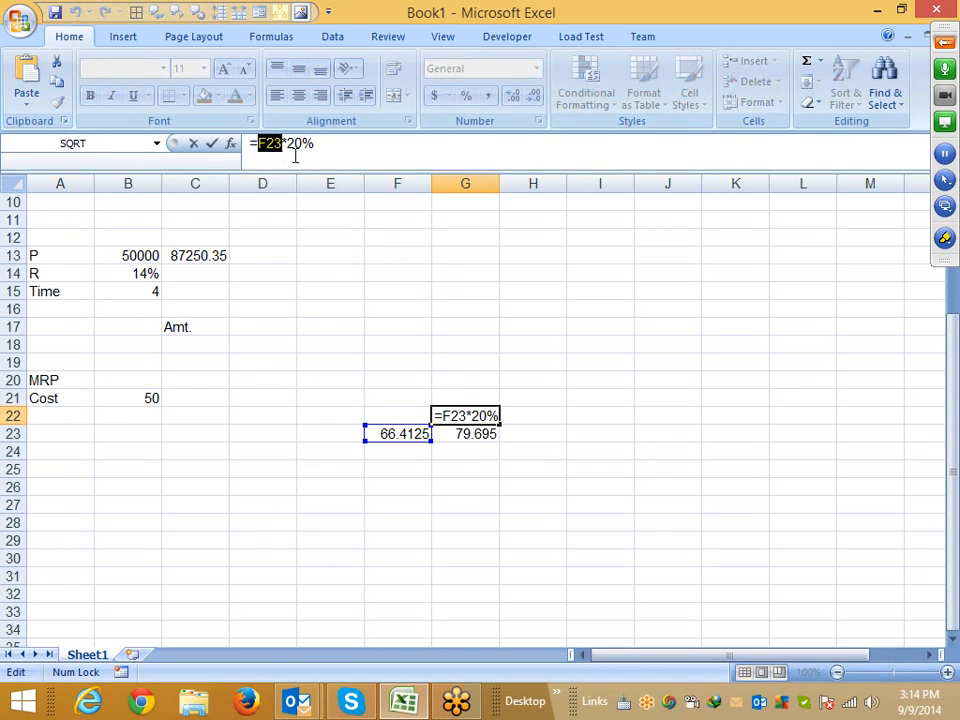
{"action": "type", "text": "()"}
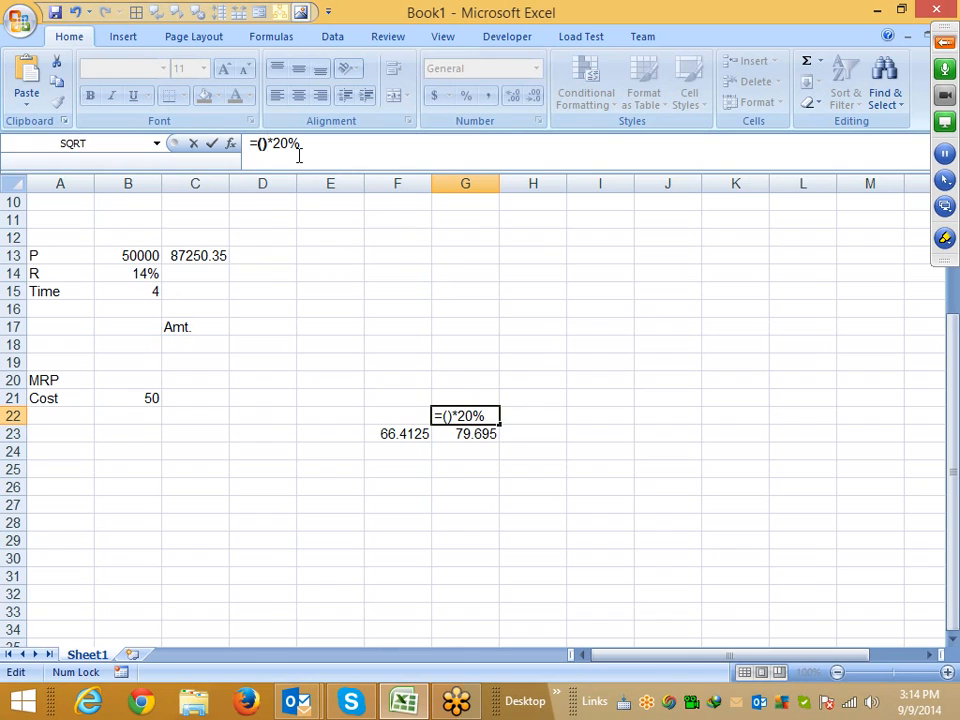
{"action": "key", "text": "ctrl+v"}
{"action": "key", "text": "Return"}
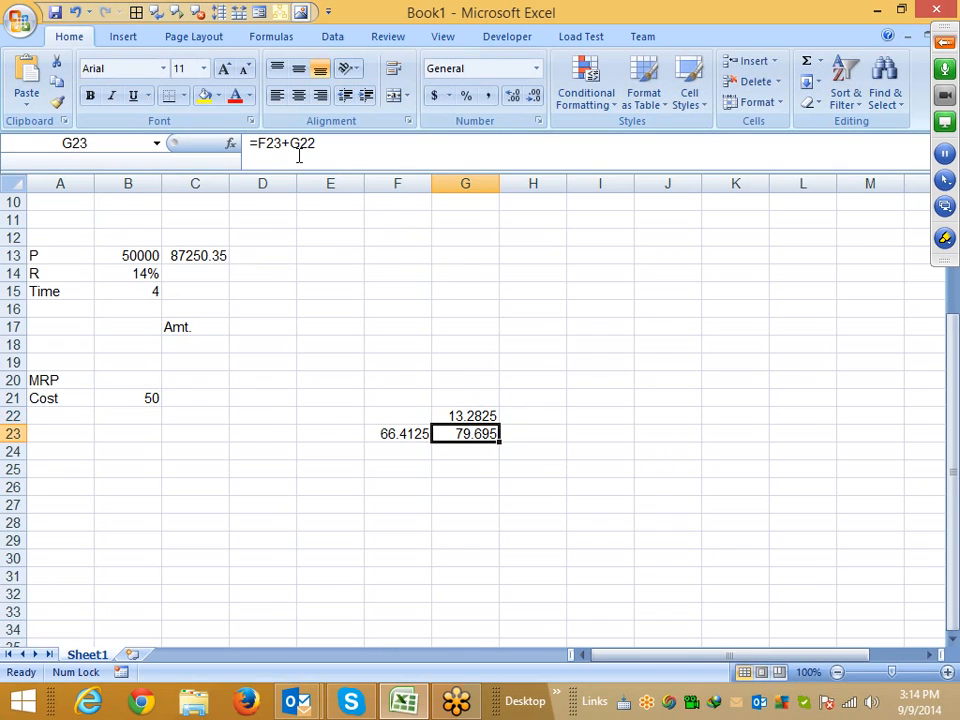
Rewrite the G23 price formula, replacing the F23 reference with the pasted expression in parentheses
{"action": "double_click", "coordinate": [263, 150]}
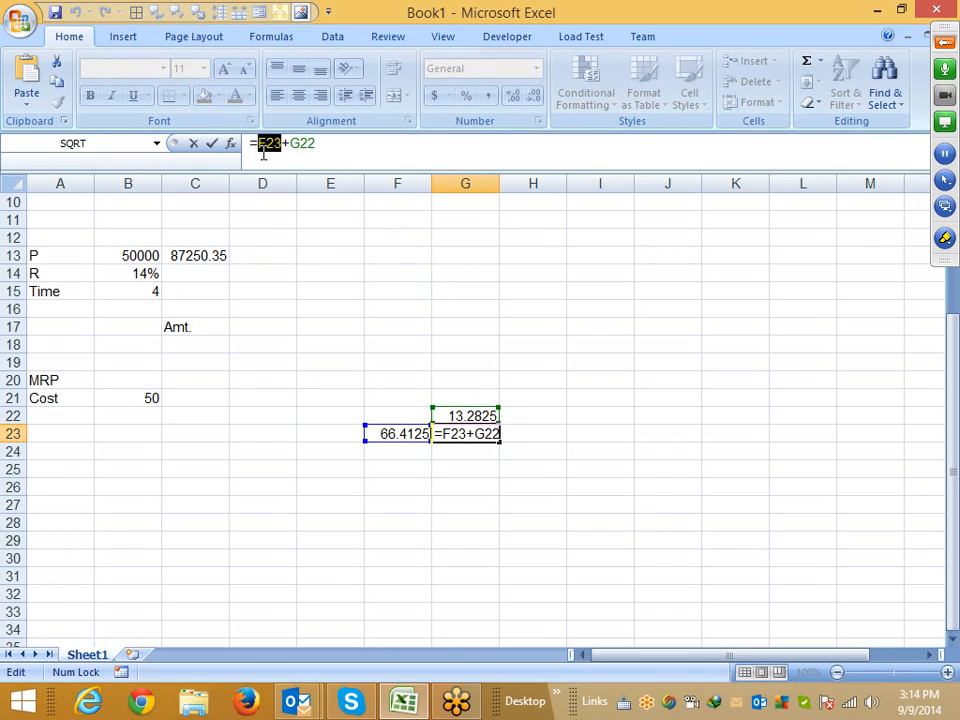
{"action": "type", "text": "()"}
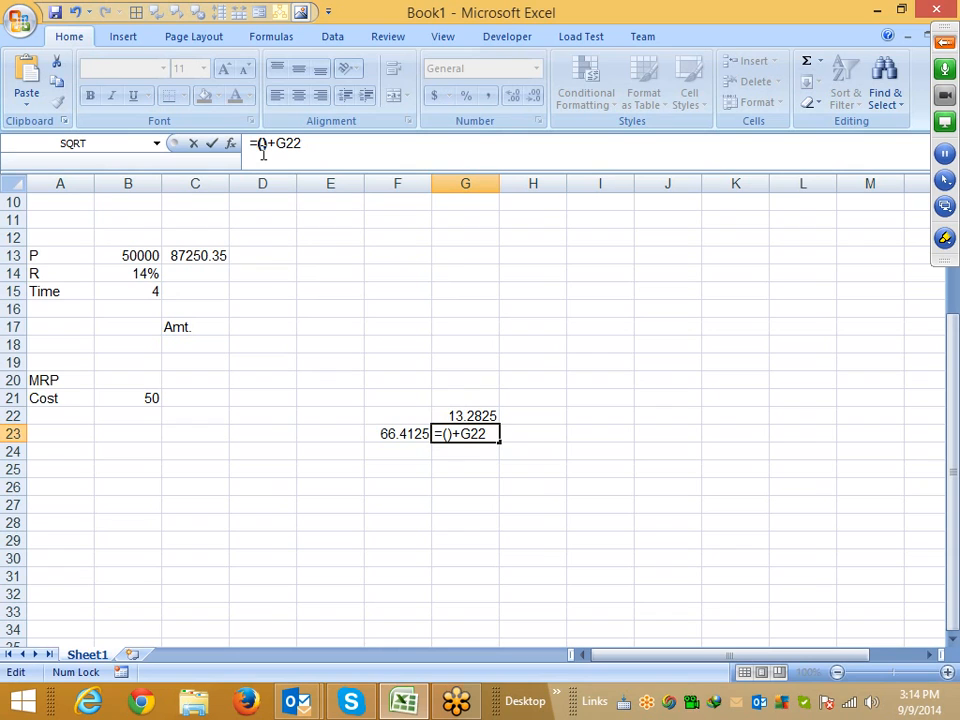
{"action": "key", "text": "ctrl+v"}
{"action": "key", "text": "Return"}
{"action": "key", "text": "Up"}
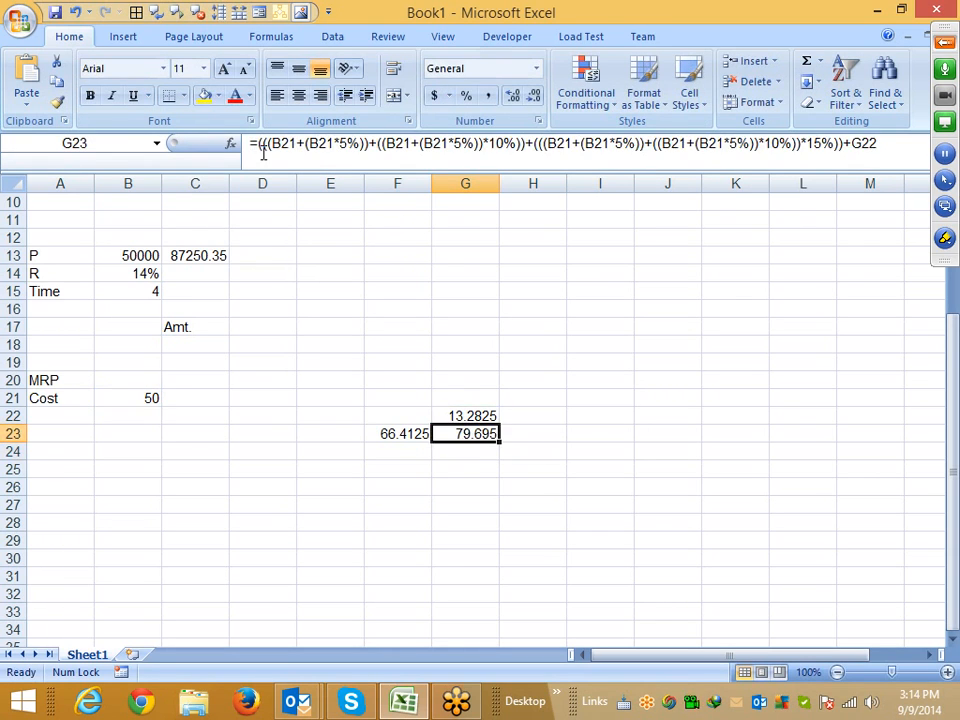
Clear the F23 price cell and copy the full expression from G22's markup formula
{"action": "key", "text": "Left"}
{"action": "key", "text": "Delete"}
{"action": "key", "text": "Up"}
{"action": "key", "text": "Right"}
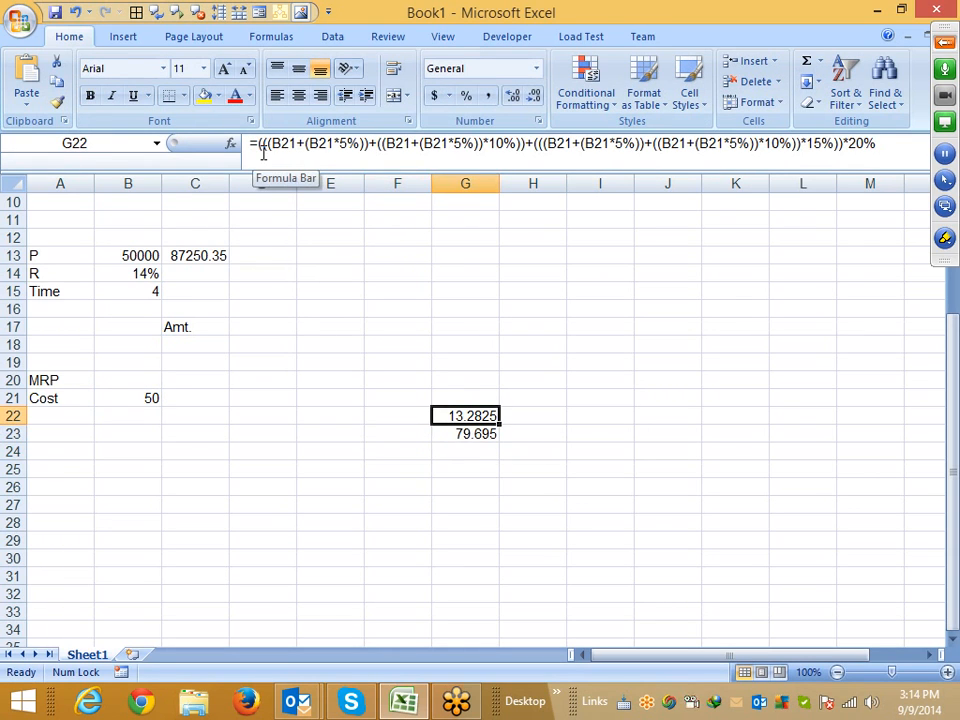
{"action": "left_click_drag", "start_coordinate": [259, 148], "coordinate": [272, 171]}
{"action": "key", "text": "ctrl+c"}
{"action": "key", "text": "Escape"}
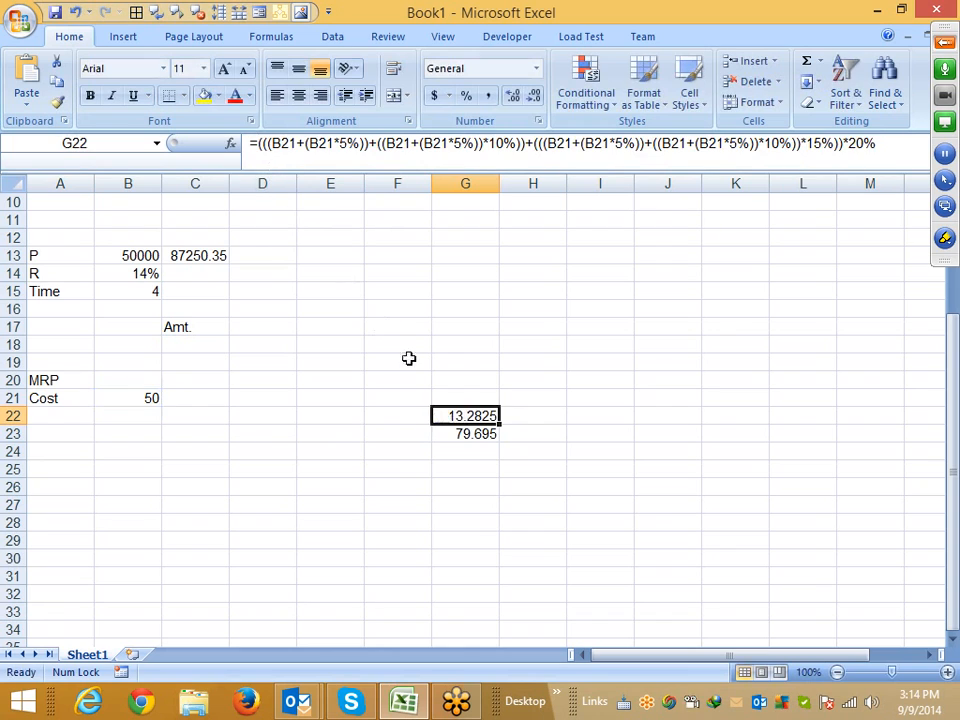
Rewrite the G23 price formula, replacing the G22 reference with the pasted expression in parentheses
{"action": "left_click", "coordinate": [469, 434]}
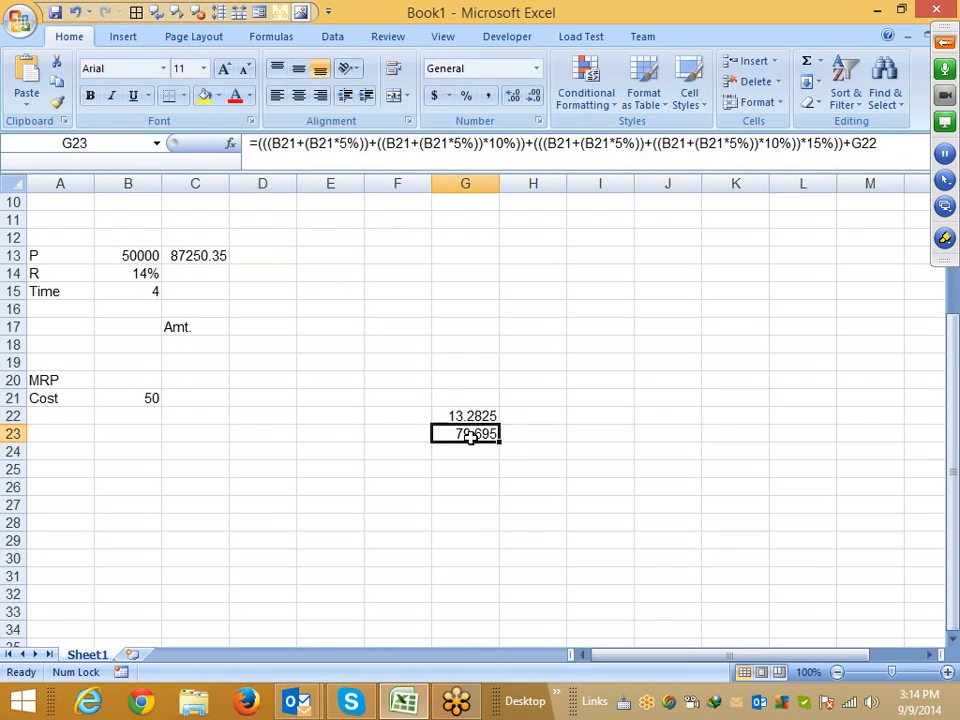
{"action": "double_click", "coordinate": [866, 144]}
{"action": "type", "text": "()"}
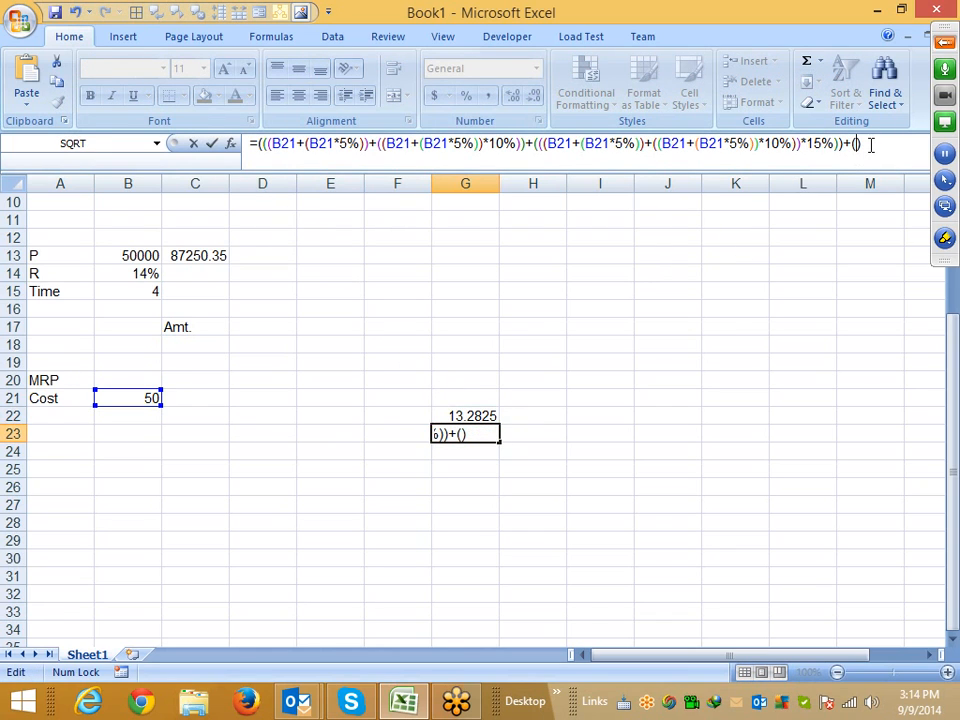
{"action": "key", "text": "ctrl+v"}
{"action": "key", "text": "Return"}
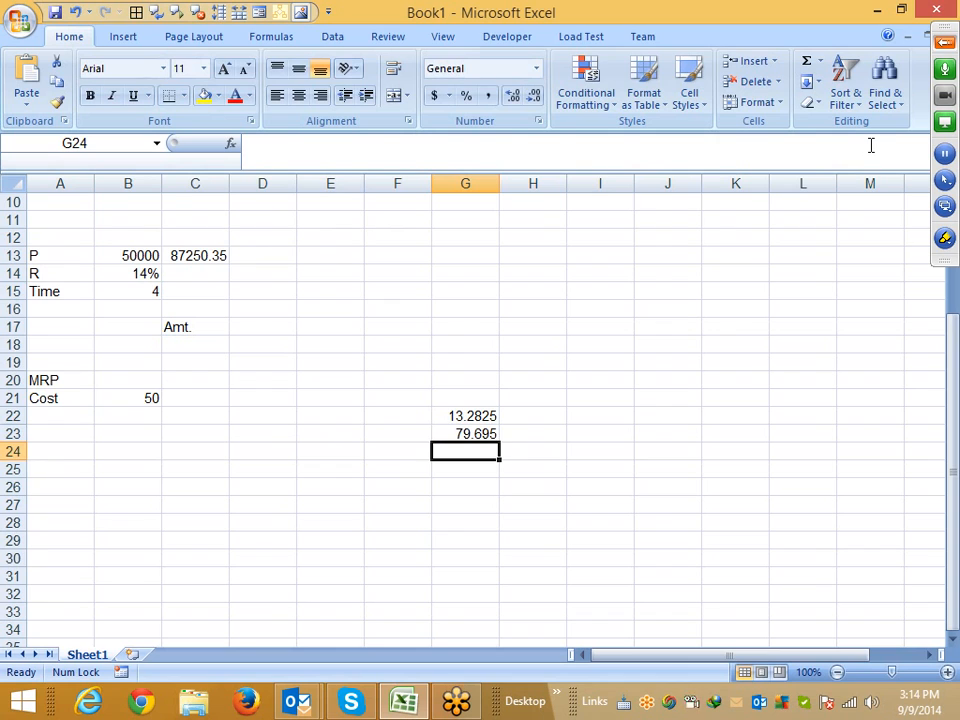
Clear the G22 markup cell
{"action": "key", "text": "Up"}
{"action": "key", "text": "Up"}
{"action": "key", "text": "Delete"}
{"action": "key", "text": "Down"}
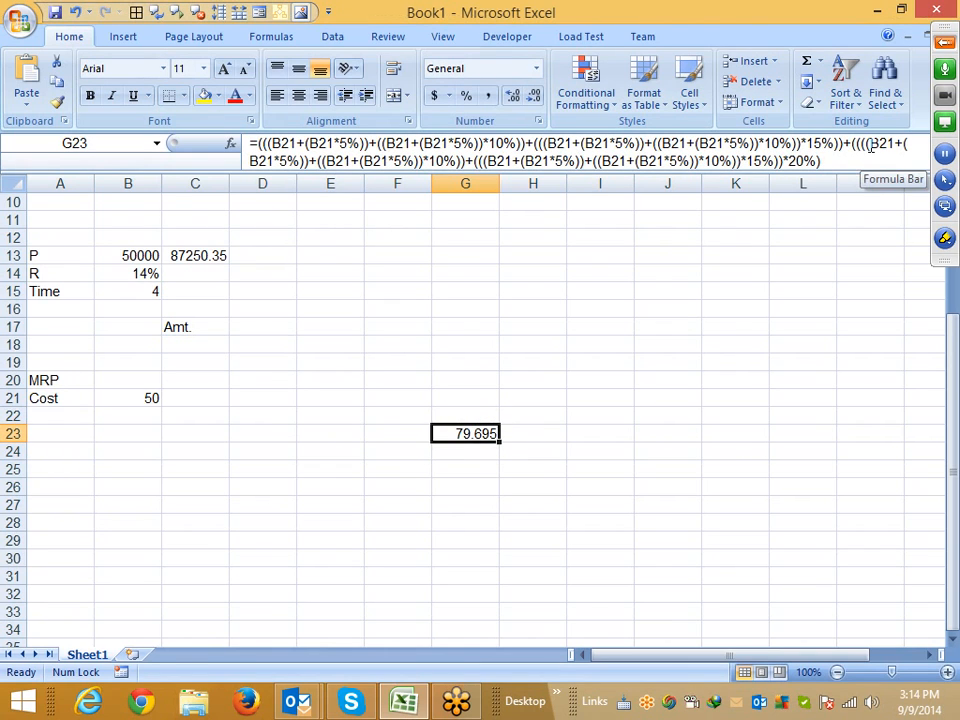
Move the final price formula from G23 to C21, next to the cost
{"action": "key", "text": "ctrl+x"}
{"action": "key", "text": "Left"}
{"action": "key", "text": "Left"}
{"action": "key", "text": "Left"}
{"action": "key", "text": "Left"}
{"action": "key", "text": "Up"}
{"action": "key", "text": "Up"}
{"action": "key", "text": "ctrl+v"}
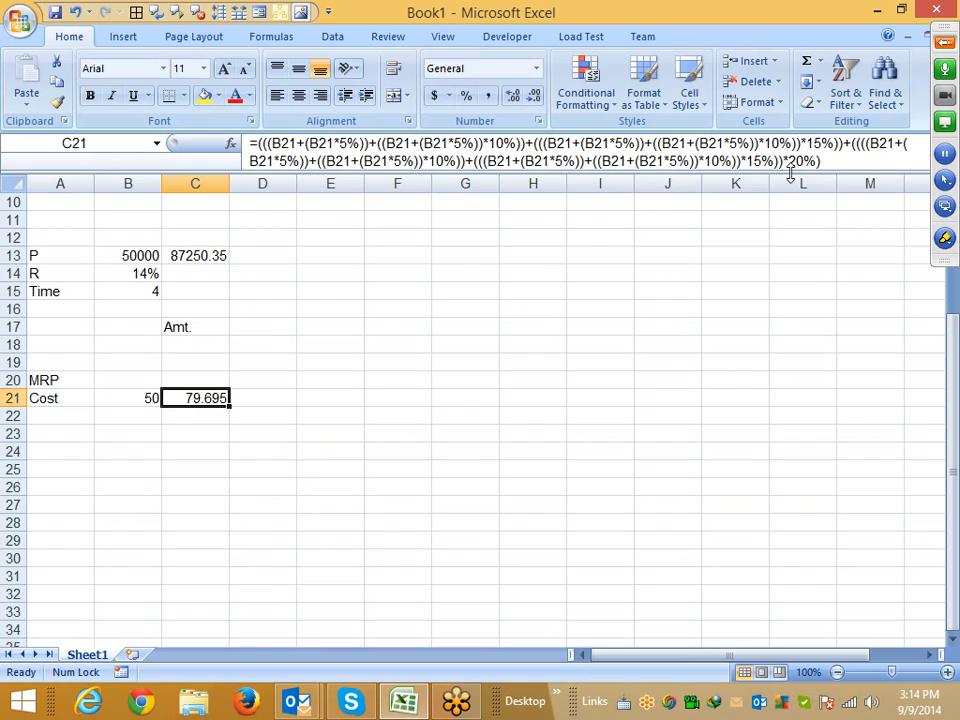
{"action": "left_click_drag", "start_coordinate": [789, 168], "coordinate": [790, 183]}
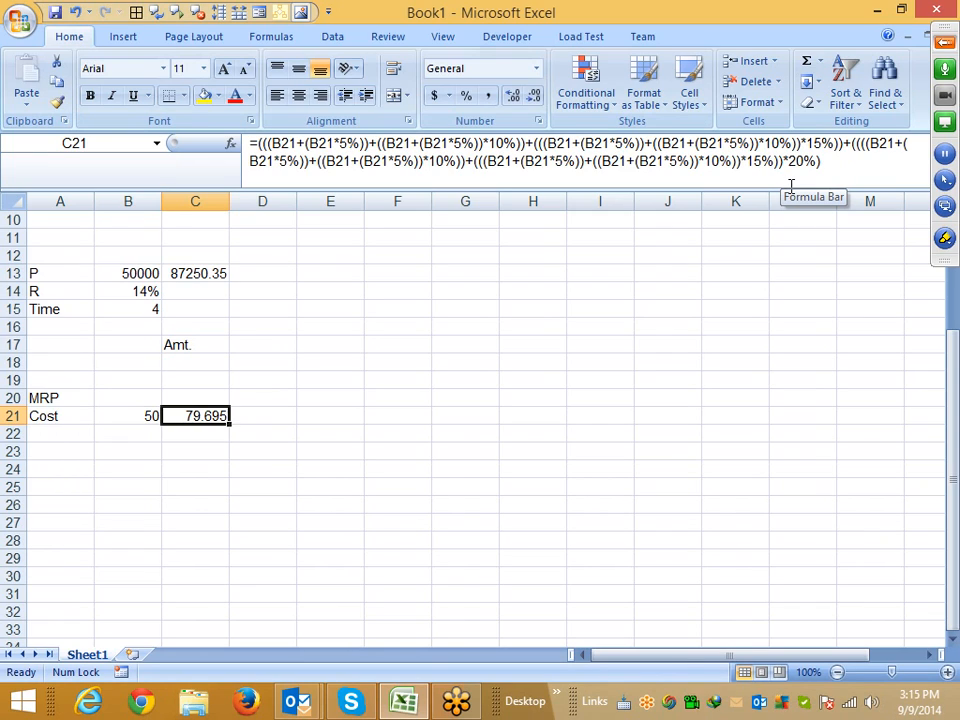
Review the operator symbols listed in G1:G5 and collapse the formula bar
{"action": "scroll", "coordinate": [624, 336], "scroll_direction": "up", "scroll_amount": 3}
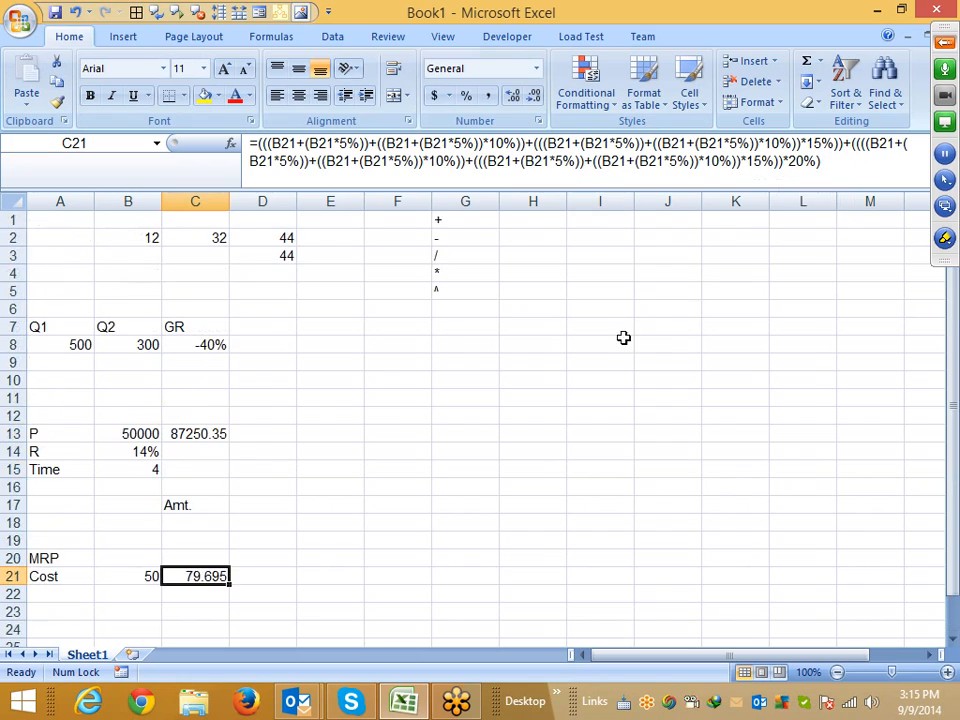
{"action": "left_click", "coordinate": [448, 290]}
{"action": "left_click_drag", "start_coordinate": [448, 290], "coordinate": [442, 228]}
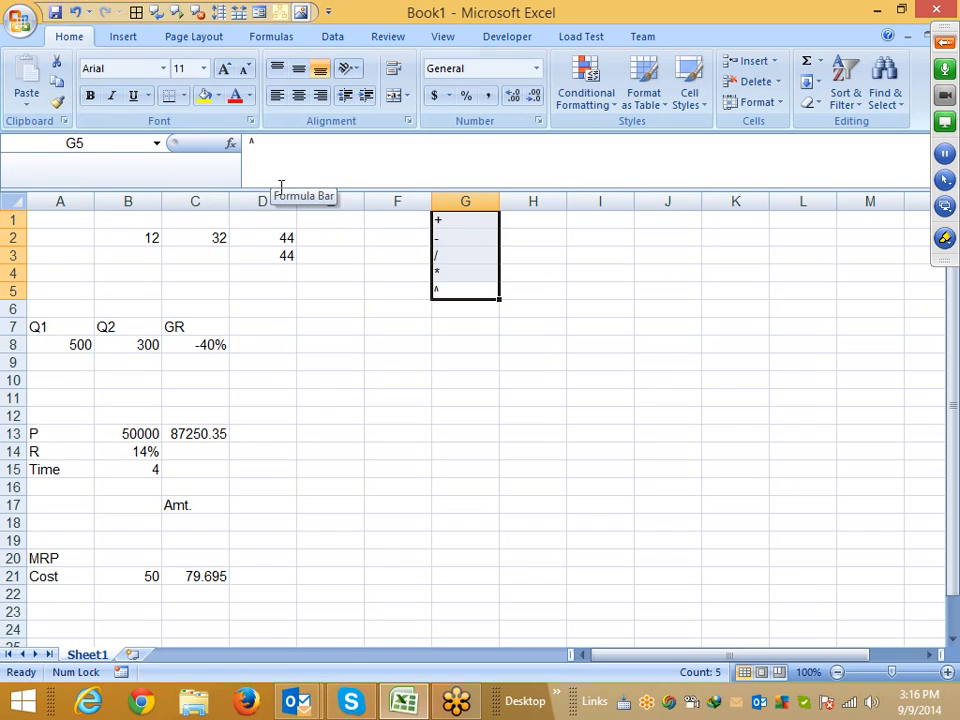
{"action": "left_click_drag", "start_coordinate": [274, 189], "coordinate": [274, 176]}
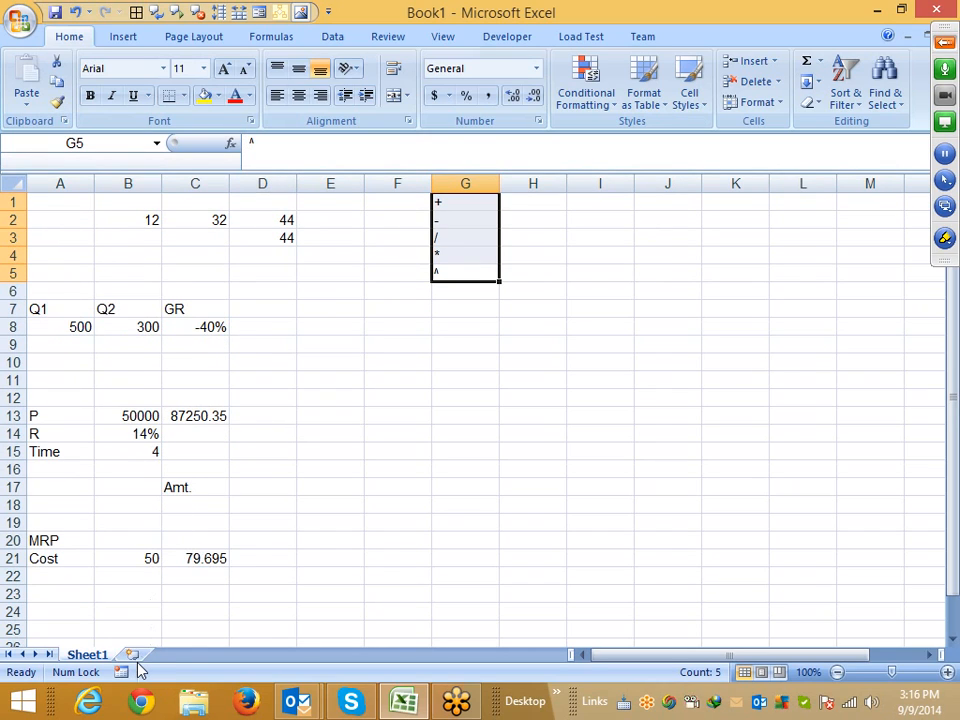
Insert a new worksheet and enter the header Sales in A1
{"action": "left_click", "coordinate": [132, 655]}
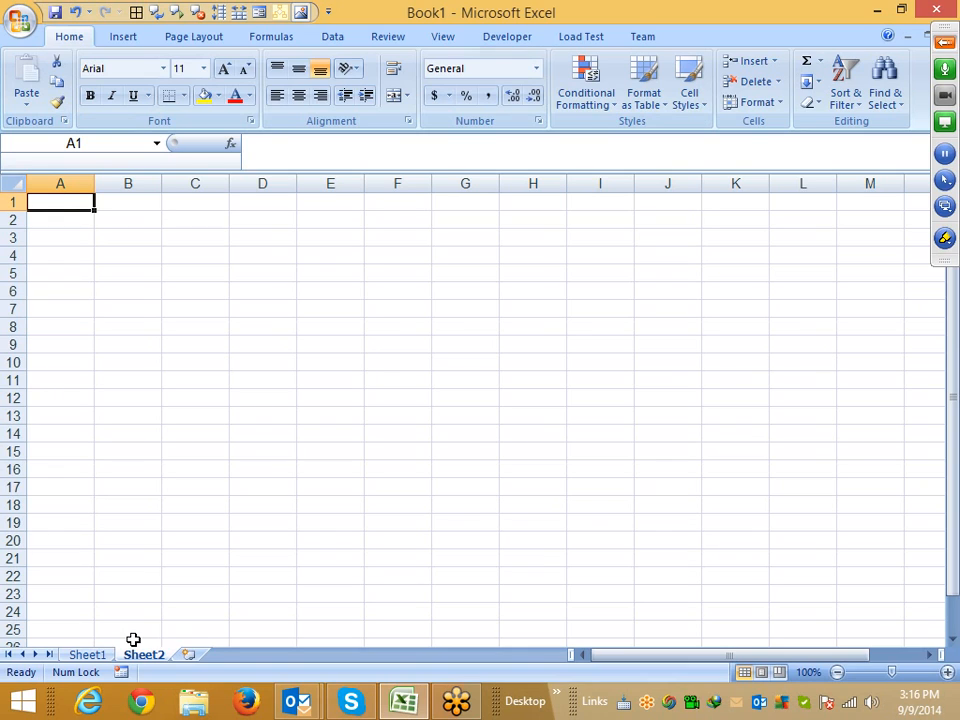
{"action": "key", "text": "Right"}
{"action": "key", "text": "Left"}
{"action": "type", "text": "SAles"}
{"action": "key", "text": "Return"}
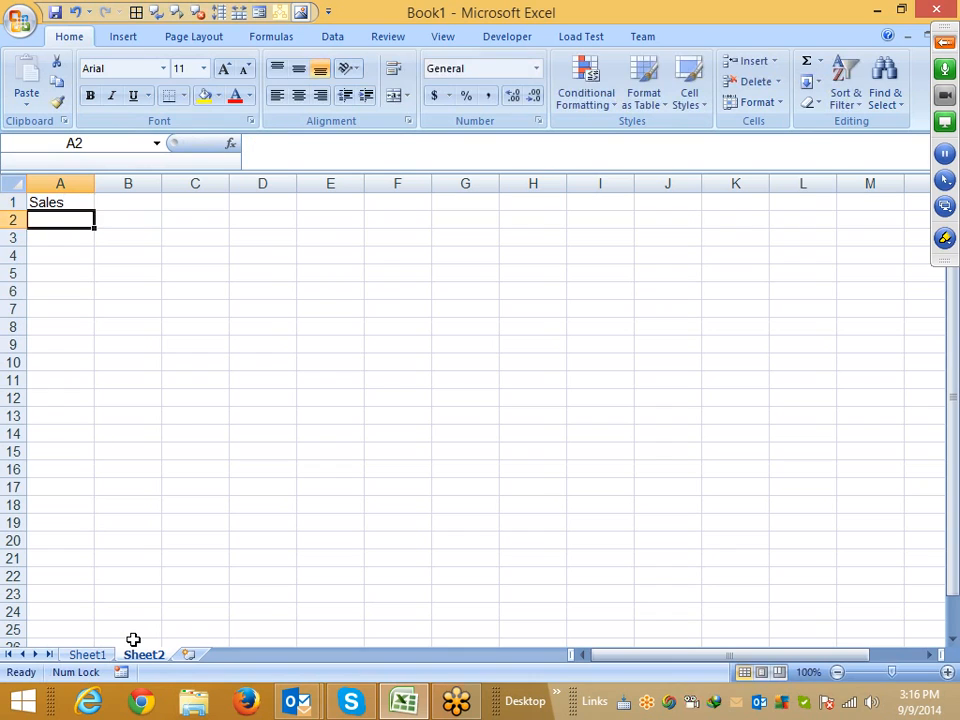
Enter a RANDBETWEEN formula in A2 generating random sales between 10 and 90
{"action": "type", "text": "=ra"}
{"action": "key", "text": "Down"}
{"action": "key", "text": "Down"}
{"action": "key", "text": "Tab"}
{"action": "type", "text": "1"}
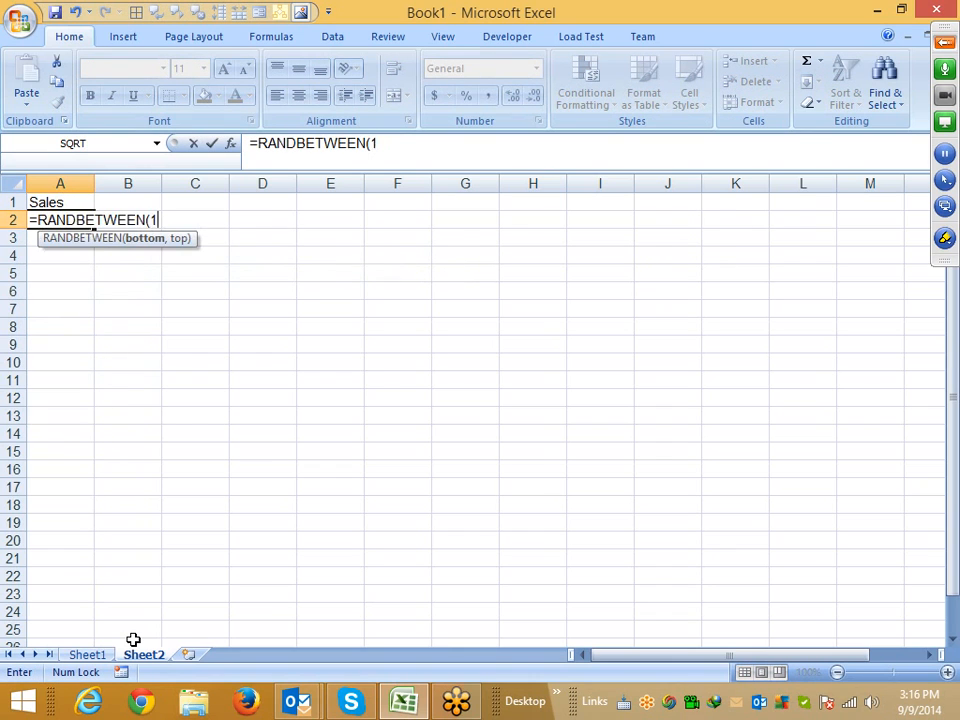
{"action": "type", "text": "0,9"}
{"action": "key", "text": "Return"}
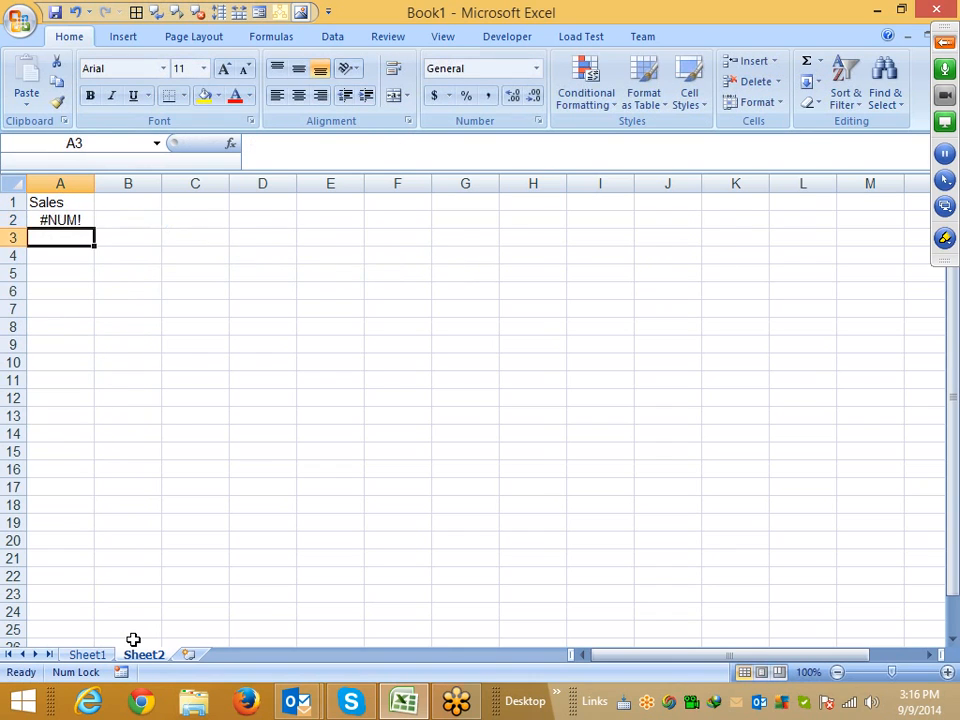
{"action": "key", "text": "Up"}
{"action": "key", "text": "Up"}
{"action": "key", "text": "F2"}
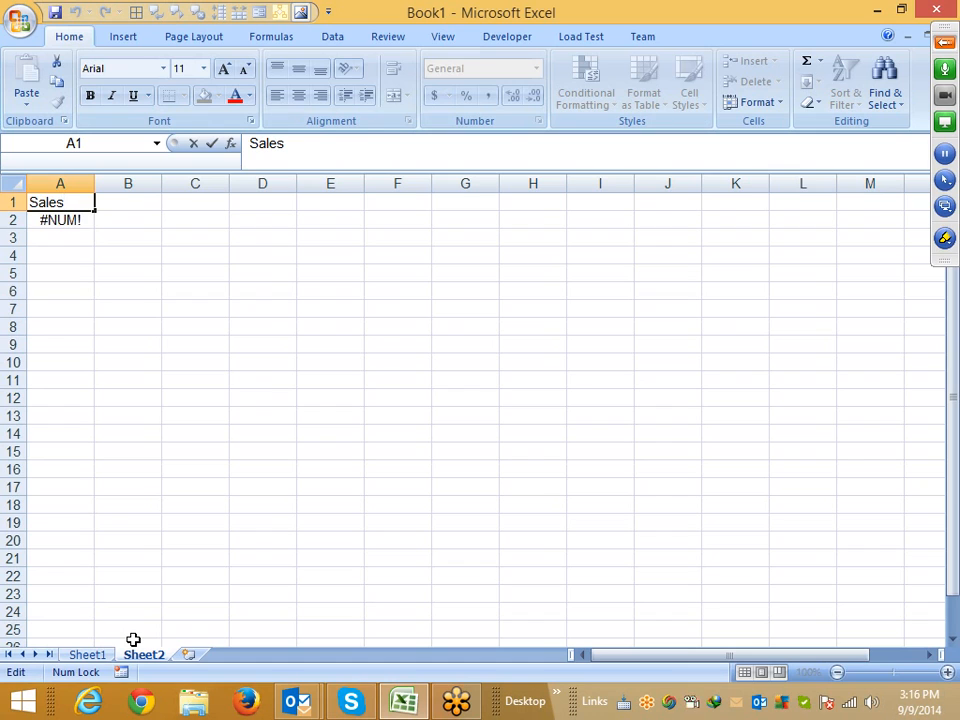
{"action": "key", "text": "Return"}
{"action": "key", "text": "F2"}
{"action": "key", "text": "Left"}
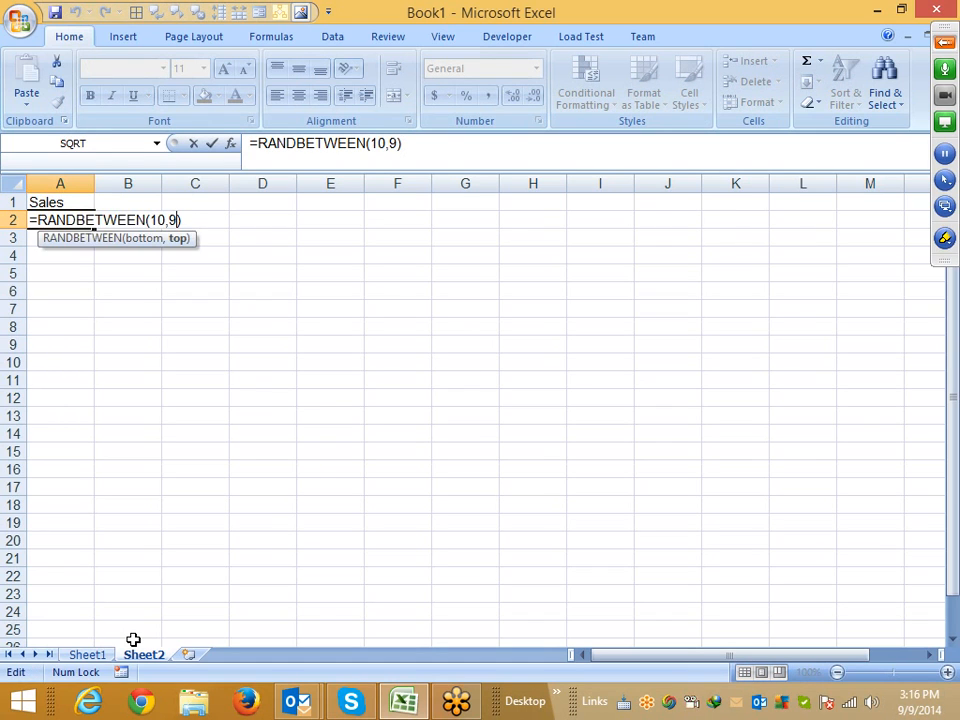
{"action": "type", "text": "0"}
{"action": "key", "text": "Return"}
Fill the random sales formula down from A2 to A42
{"action": "key", "text": "Up"}
{"action": "key", "text": "shift+Down"}
{"action": "key", "text": "shift+Down"}
{"action": "key", "text": "shift+Down"}
{"action": "key", "text": "shift+Down"}
{"action": "key", "text": "shift+Down"}
{"action": "key", "text": "shift+Down"}
{"action": "key", "text": "shift+Down"}
{"action": "key", "text": "shift+Down"}
{"action": "key", "text": "shift+Down"}
{"action": "key", "text": "shift+Down"}
{"action": "key", "text": "shift+Down"}
{"action": "key", "text": "shift+Down"}
{"action": "key", "text": "shift+Down"}
{"action": "key", "text": "shift+Down"}
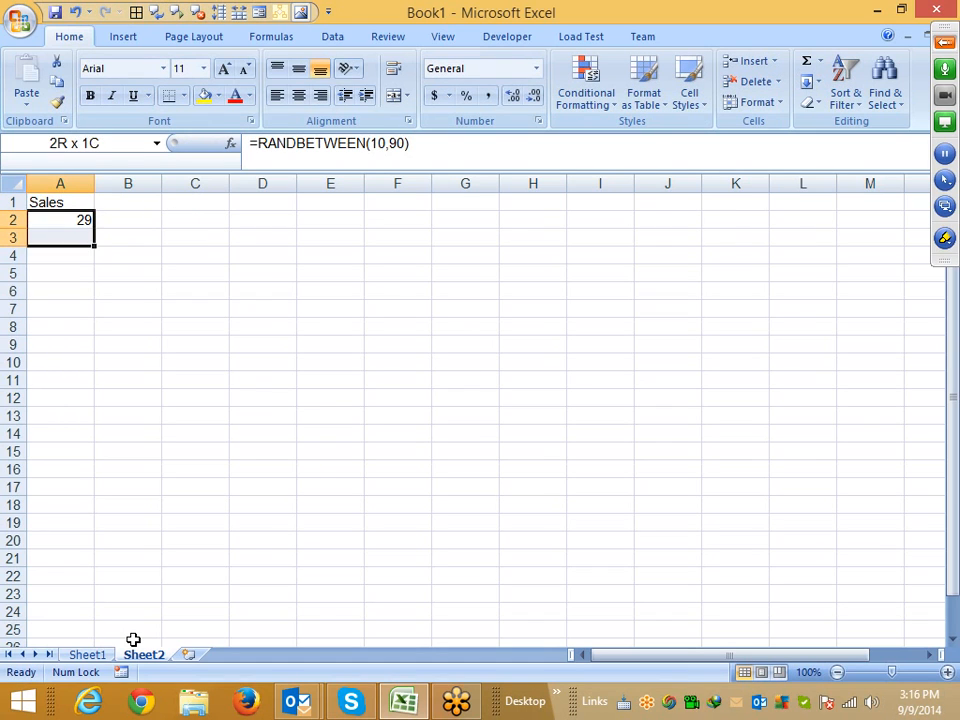
{"action": "key", "text": "shift+Down"}
{"action": "key", "text": "shift+Down"}
{"action": "key", "text": "shift+Down"}
{"action": "key", "text": "shift+Down"}
{"action": "key", "text": "shift+Down"}
{"action": "key", "text": "shift+Down"}
{"action": "key", "text": "shift+Down"}
{"action": "key", "text": "shift+Down"}
{"action": "key", "text": "shift+Down"}
{"action": "key", "text": "shift+Down"}
{"action": "key", "text": "shift+Down"}
{"action": "key", "text": "shift+Down"}
{"action": "key", "text": "shift+Down"}
{"action": "key", "text": "shift+Down"}
{"action": "key", "text": "shift+Down"}
{"action": "key", "text": "shift+Down"}
{"action": "key", "text": "shift+Down"}
{"action": "key", "text": "shift+Down"}
{"action": "key", "text": "shift+Down"}
{"action": "key", "text": "shift+Down"}
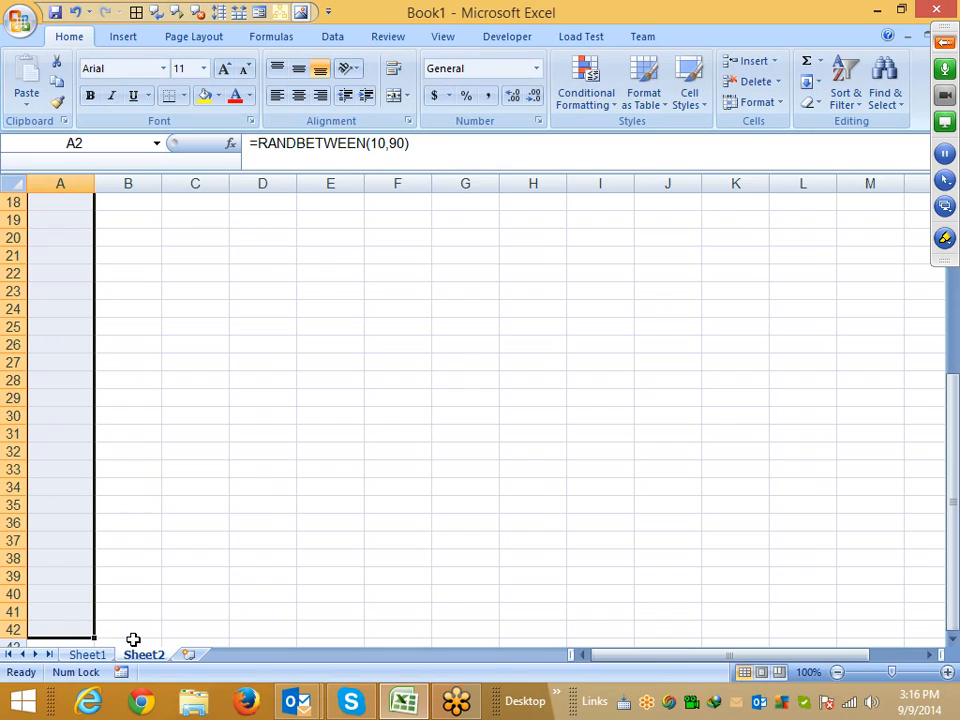
{"action": "key", "text": "ctrl+d"}
Copy the sales column A2:A42 and paste it back as values only
{"action": "key", "text": "ctrl+c"}
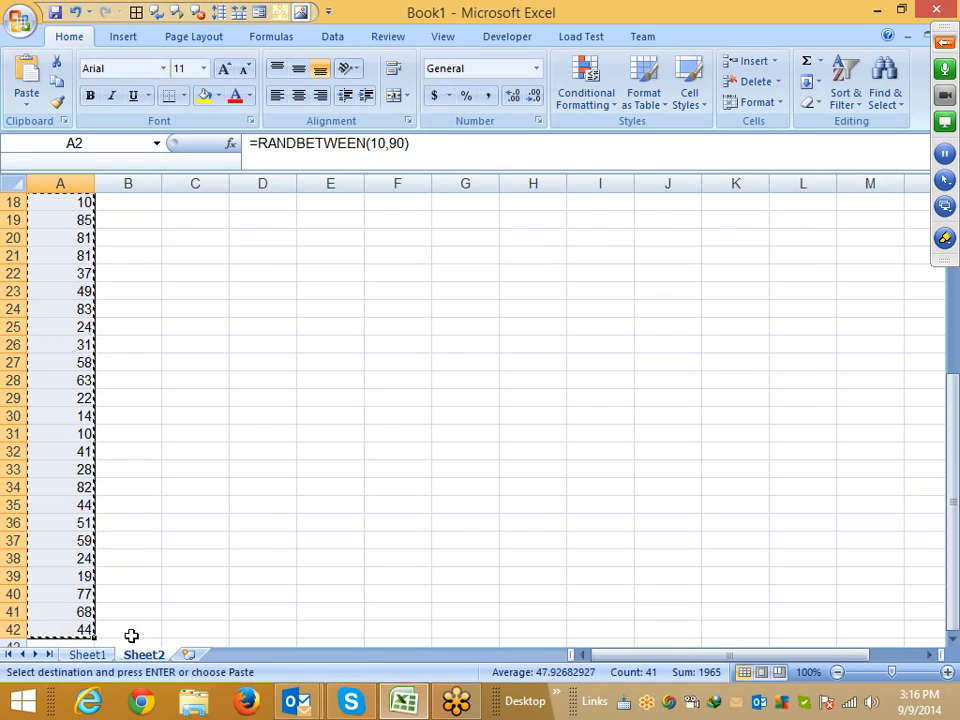
{"action": "left_click", "coordinate": [26, 104]}
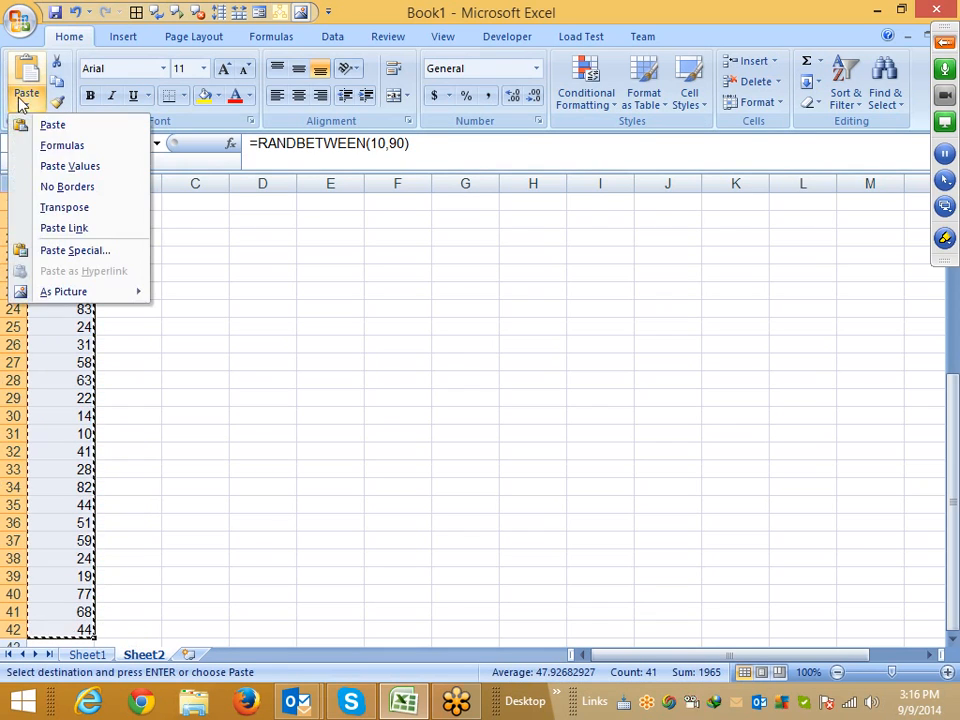
{"action": "left_click", "coordinate": [40, 165]}
{"action": "key", "text": "Escape"}
Browse through the sales values in column A
{"action": "key", "text": "Up"}
{"action": "key", "text": "Down"}
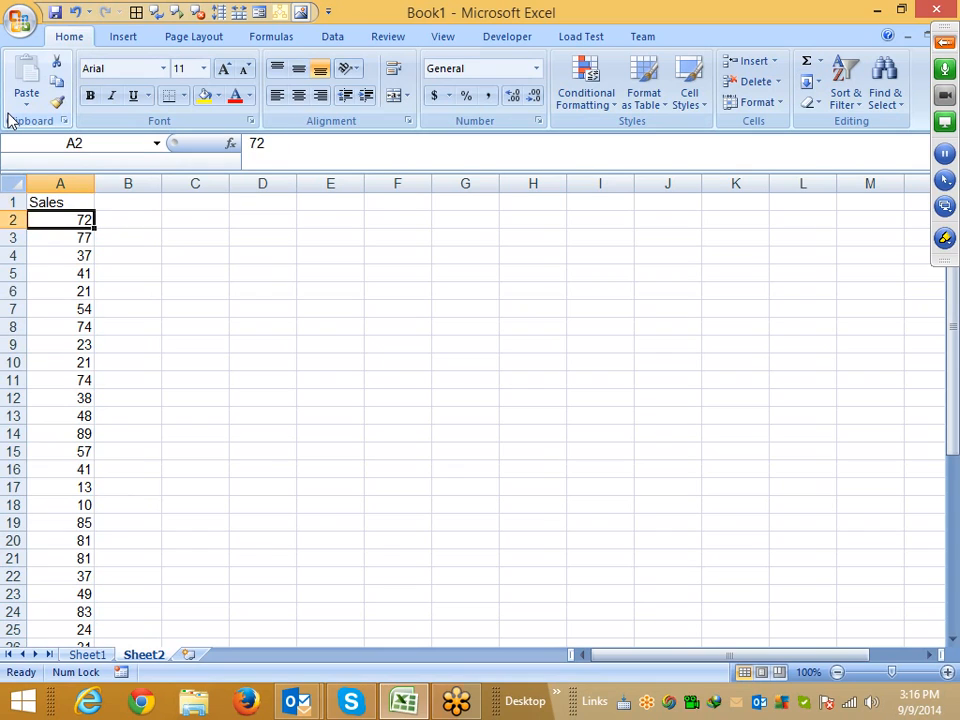
{"action": "key", "text": "Down"}
{"action": "key", "text": "Down"}
{"action": "key", "text": "Down"}
{"action": "key", "text": "Down"}
{"action": "key", "text": "Down"}
{"action": "key", "text": "Down"}
{"action": "key", "text": "Down"}
{"action": "key", "text": "Down"}
{"action": "key", "text": "Down"}
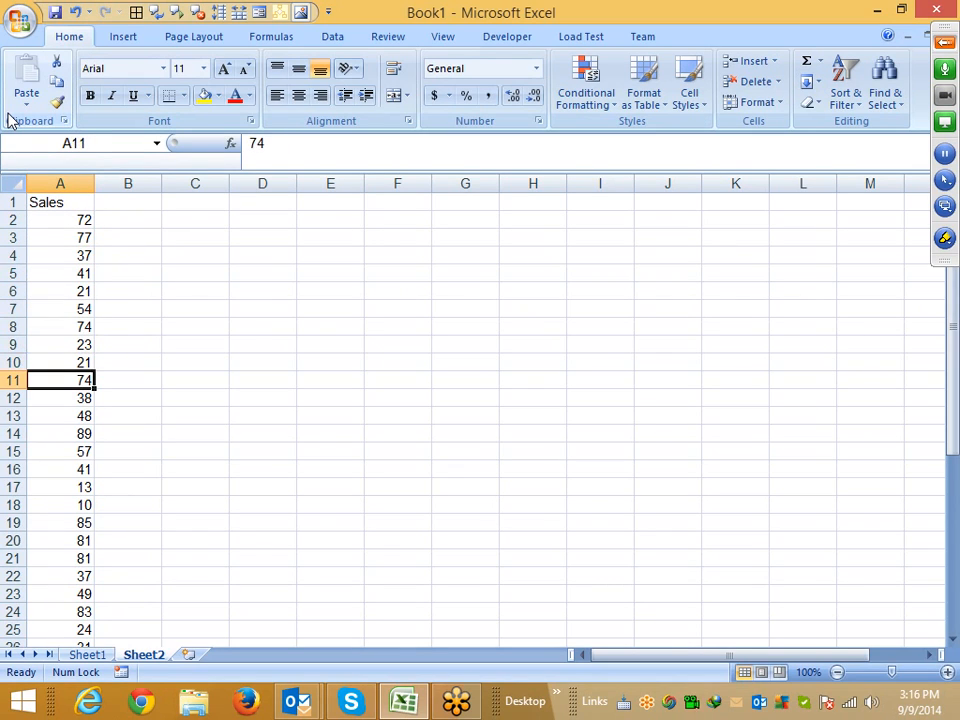
{"action": "key", "text": "ctrl+Home"}
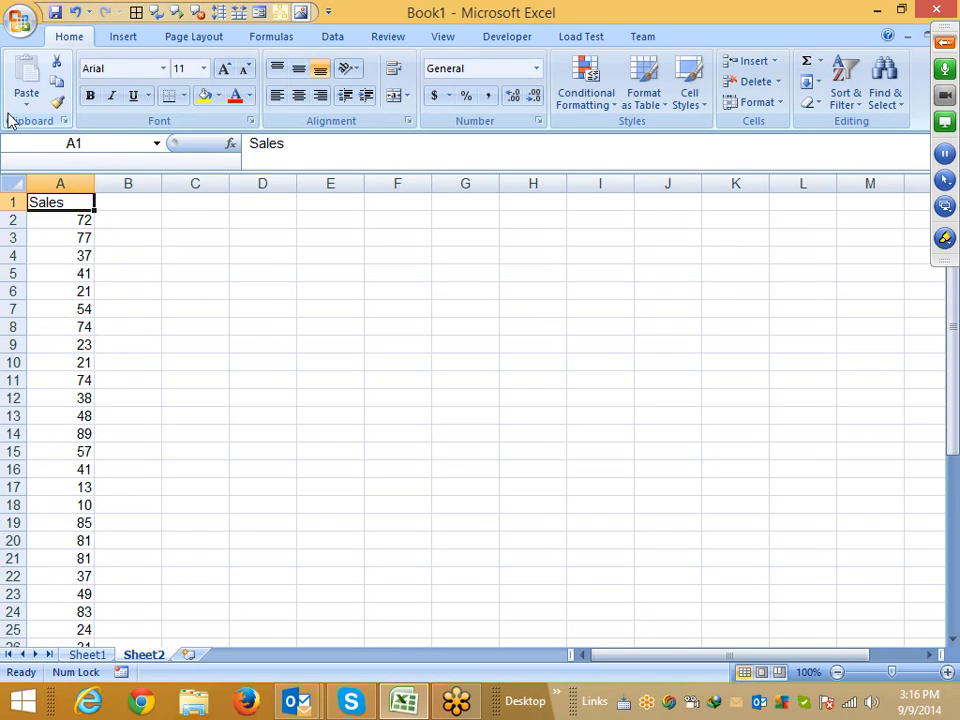
Enter the comparison =A2>50 in B2 and fill it down to B42
{"action": "key", "text": "Down"}
{"action": "key", "text": "Right"}
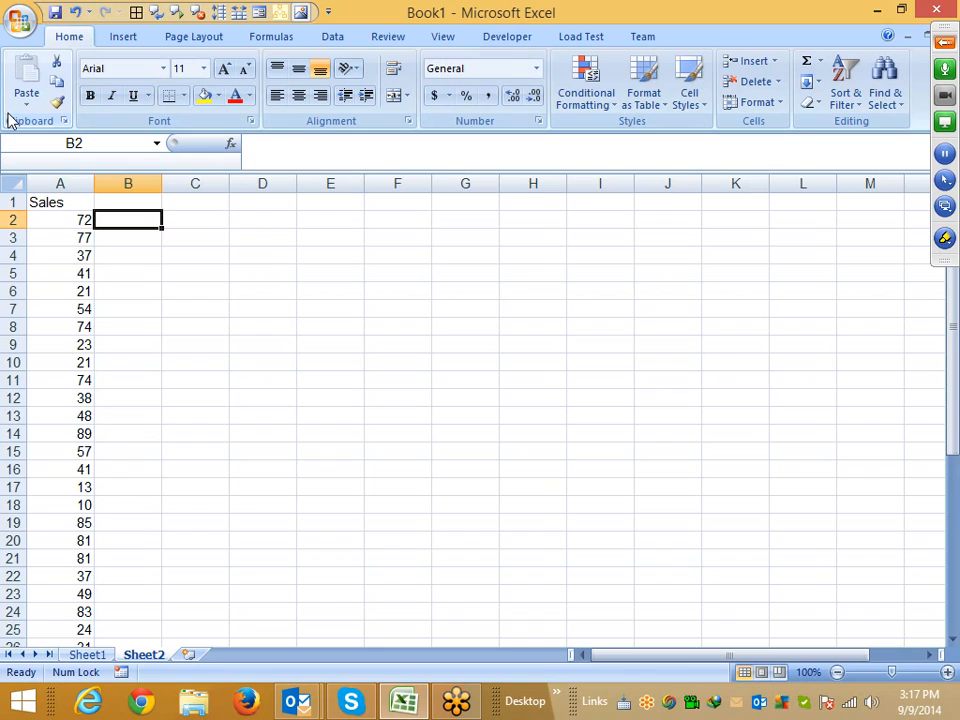
{"action": "type", "text": "="}
{"action": "key", "text": "Left"}
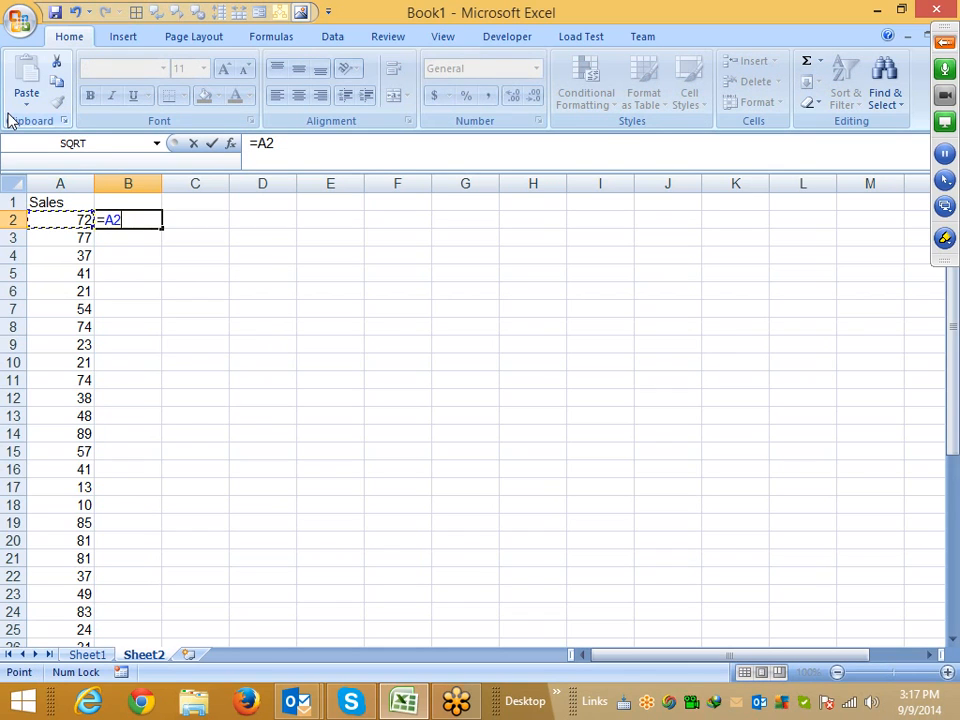
{"action": "type", "text": ">50"}
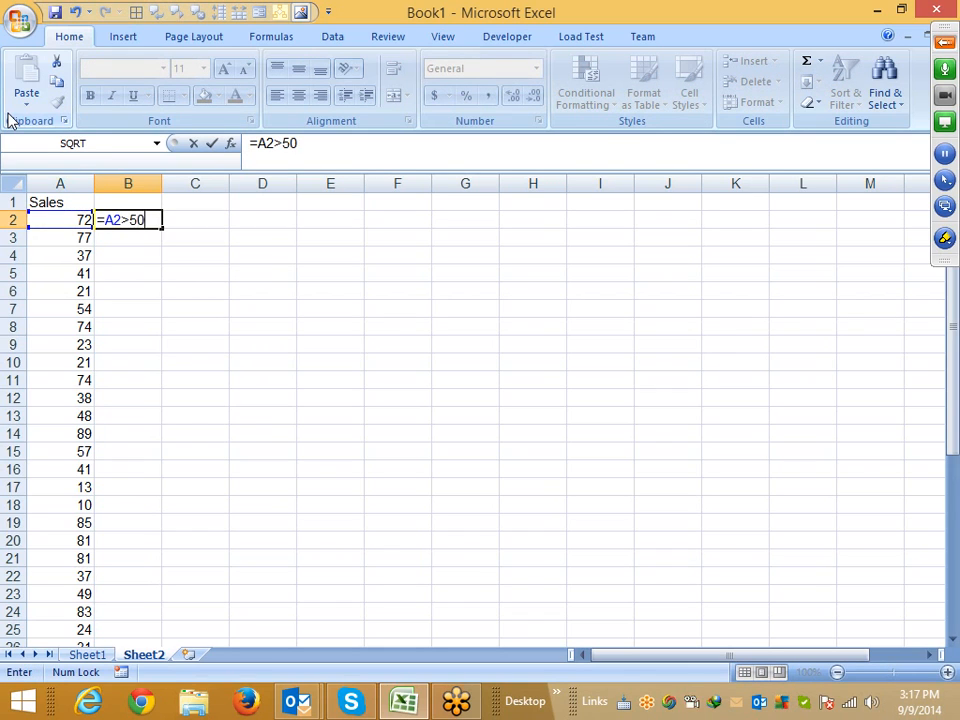
{"action": "key", "text": "Return"}
{"action": "key", "text": "Left"}
{"action": "key", "text": "ctrl+Down"}
{"action": "key", "text": "Right"}
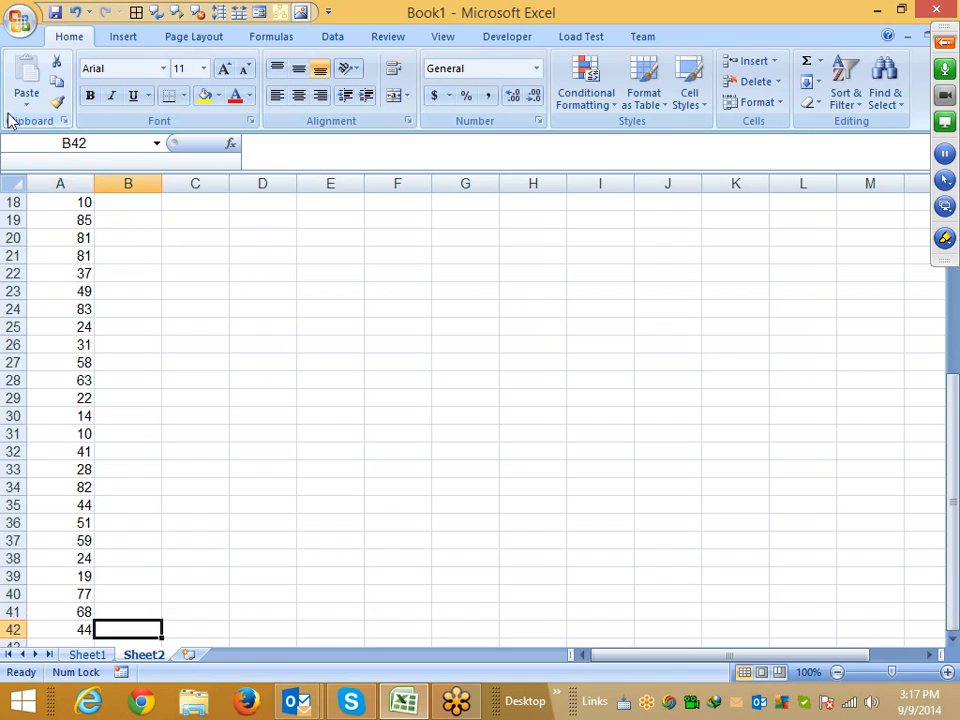
{"action": "key", "text": "ctrl+shift+Up"}
{"action": "key", "text": "ctrl+d"}
{"action": "key", "text": "ctrl+Up"}
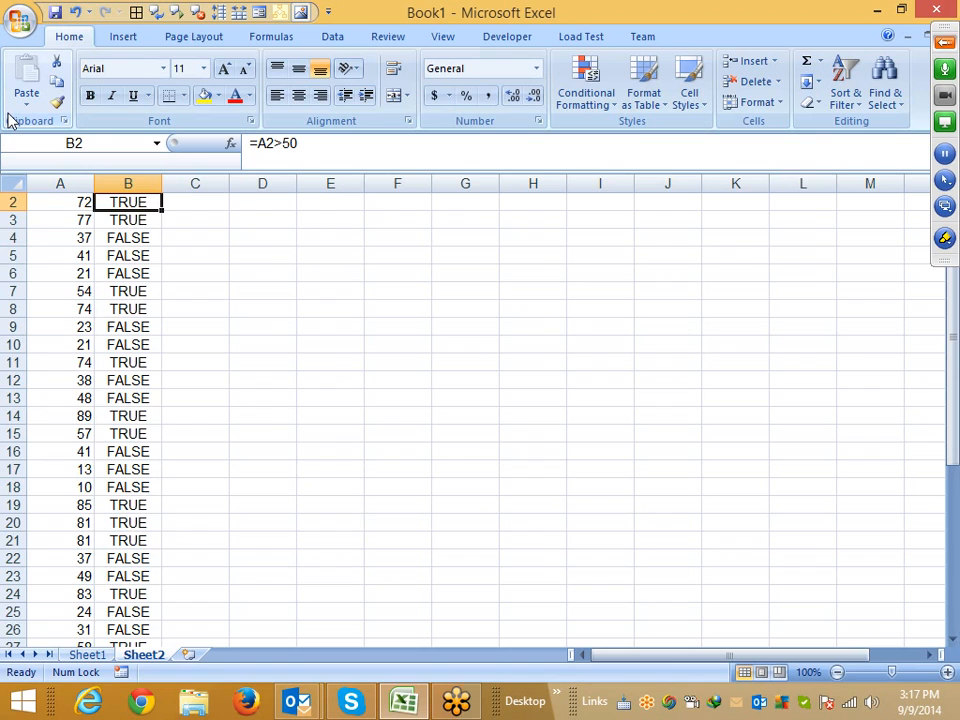
Clear the comparison results from B2:B42
{"action": "key", "text": "ctrl+shift+Down"}
{"action": "key", "text": "Delete"}
{"action": "key", "text": "shift+BackSpace"}
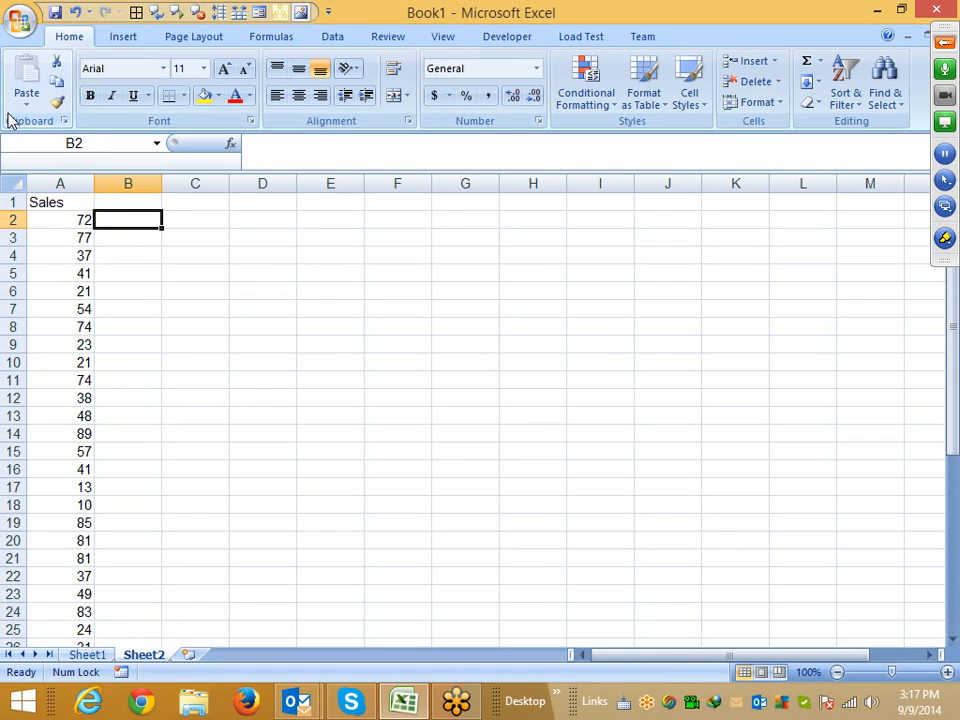
Enter =IF(A2>50,"D","Y") in B2
{"action": "type", "text": "=if"}
{"action": "key", "text": "Tab"}
{"action": "key", "text": "Left"}
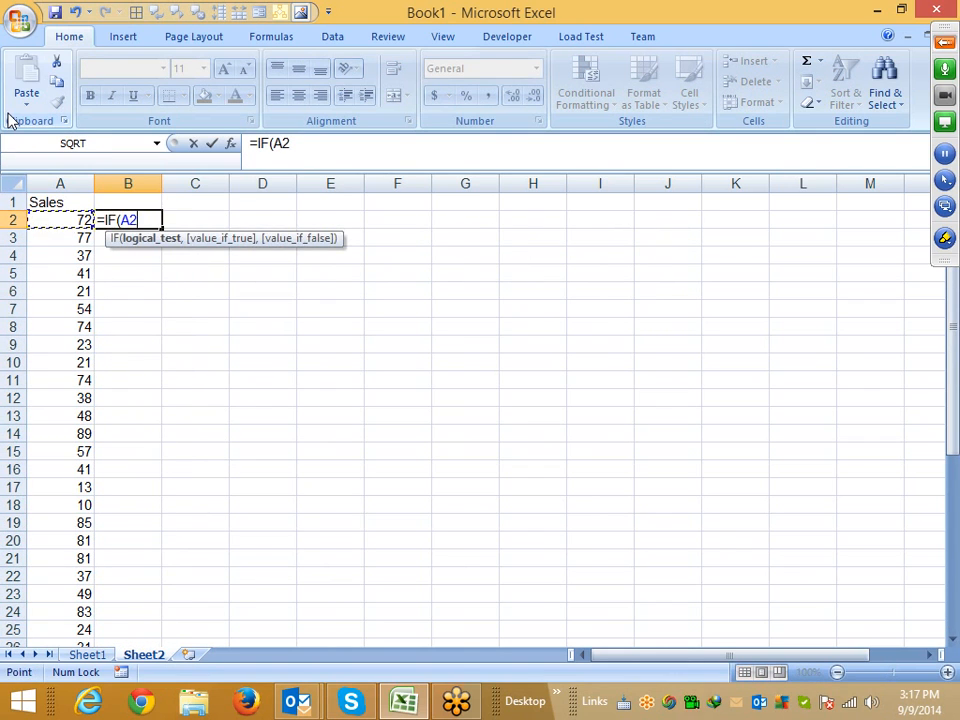
{"action": "type", "text": ">50"}
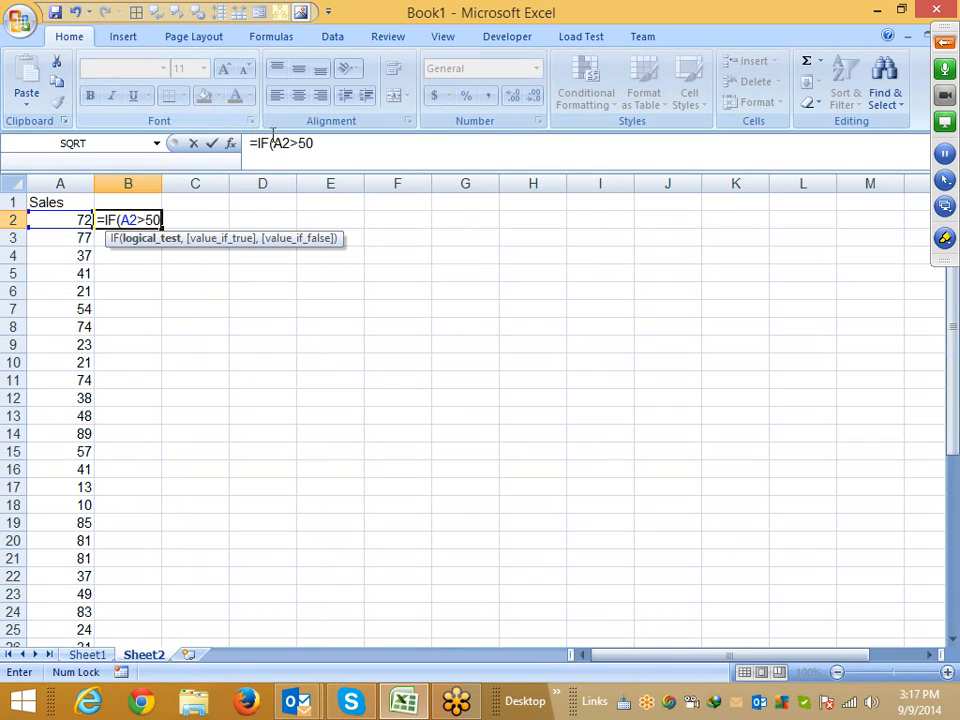
{"action": "left_click_drag", "start_coordinate": [272, 143], "coordinate": [321, 143]}
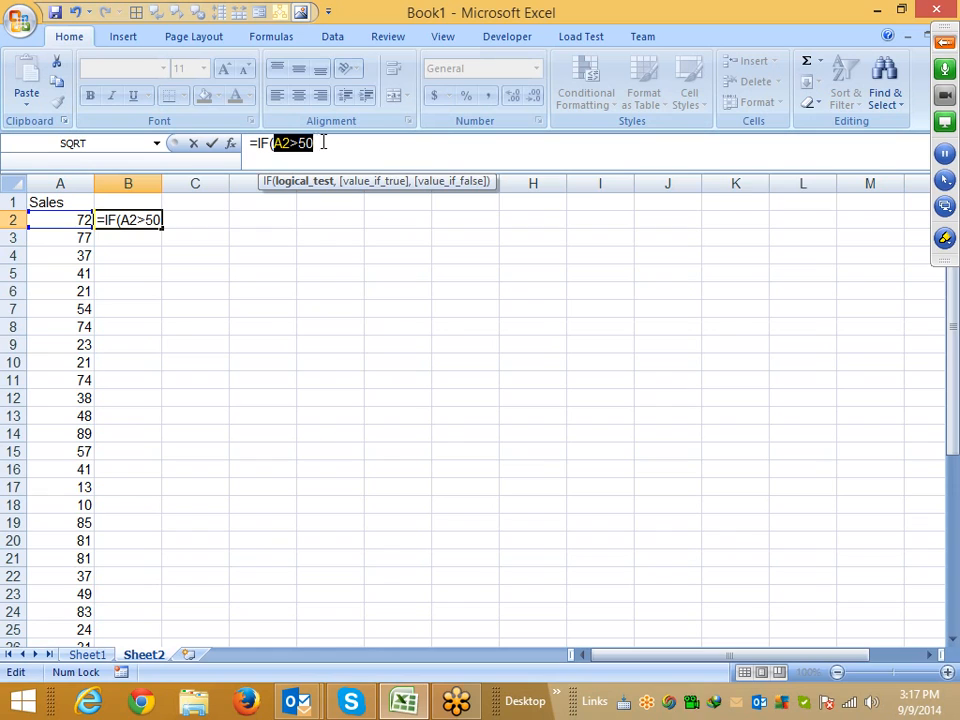
{"action": "type", "text": "true"}
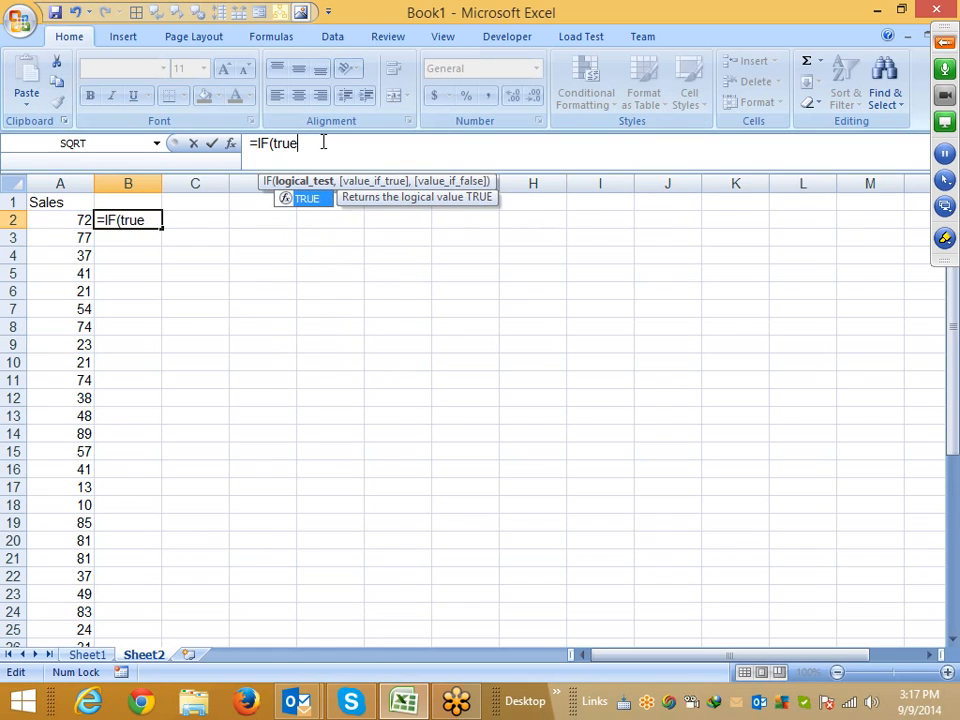
{"action": "key", "text": "Tab"}
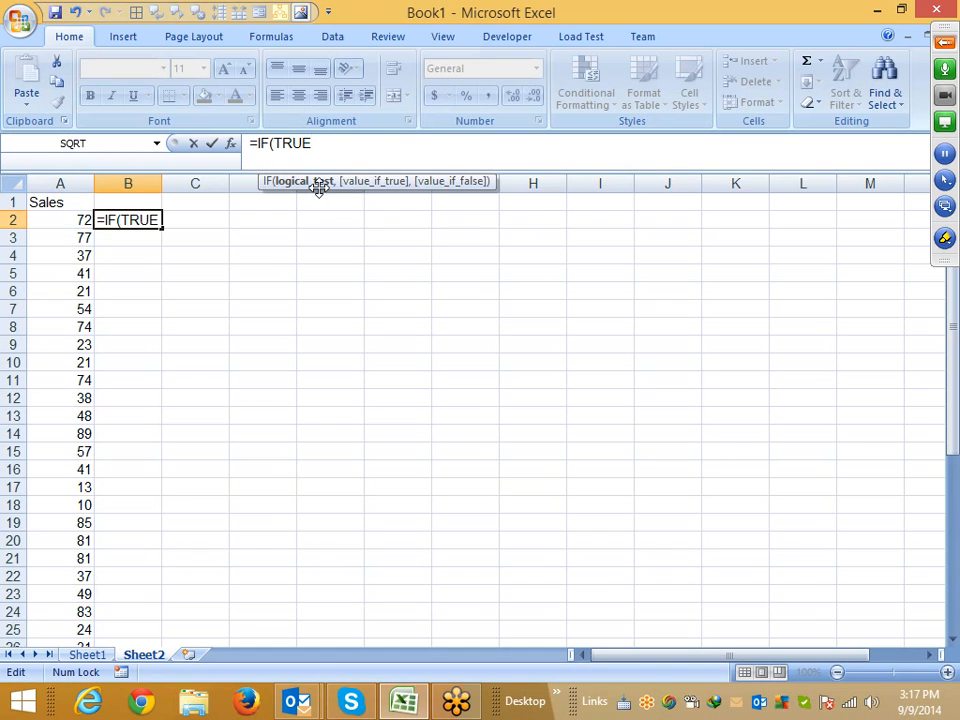
{"action": "key", "text": "BackSpace"}
{"action": "key", "text": "BackSpace"}
{"action": "key", "text": "BackSpace"}
{"action": "key", "text": "BackSpace"}
{"action": "left_click", "coordinate": [56, 219]}
{"action": "type", "text": ">"}
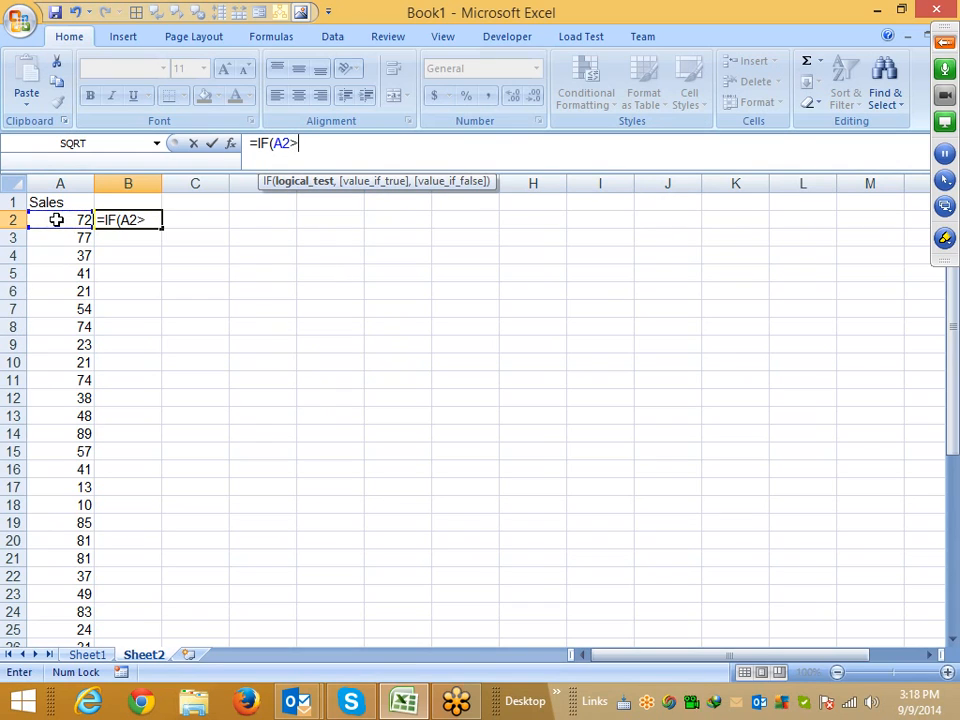
{"action": "type", "text": "50,\""}
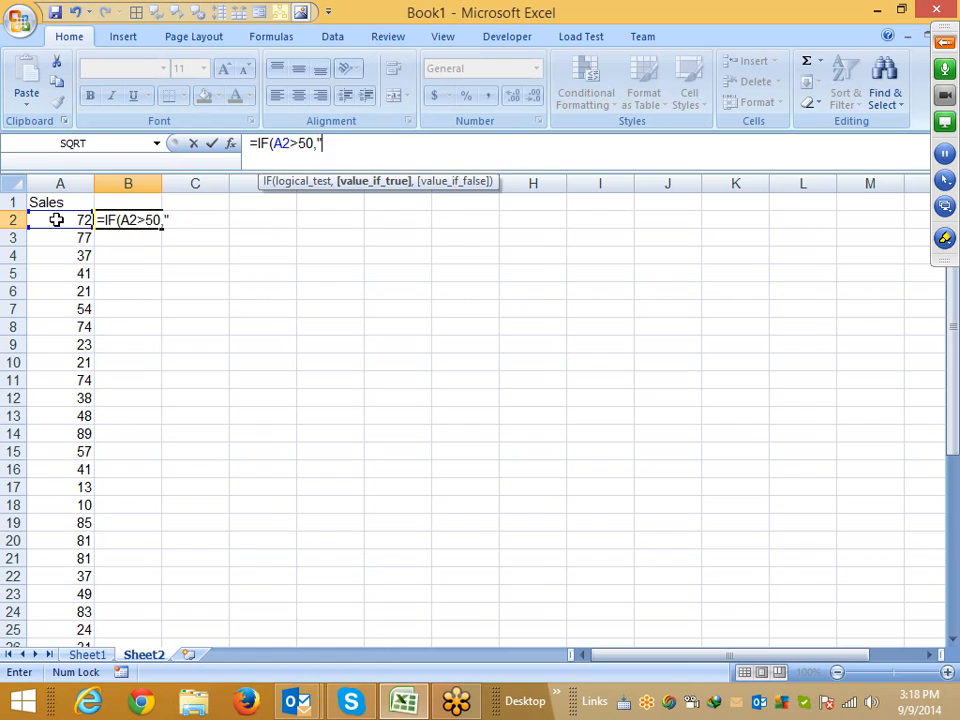
{"action": "type", "text": "D\","}
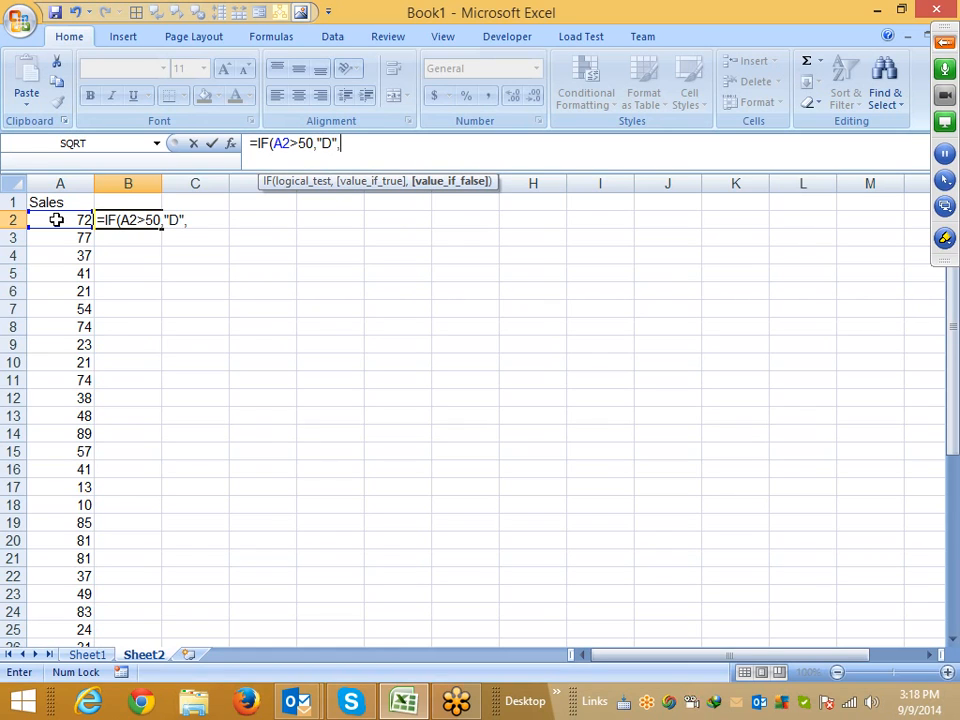
{"action": "type", "text": "\"Y\""}
{"action": "key", "text": "ctrl+Return"}
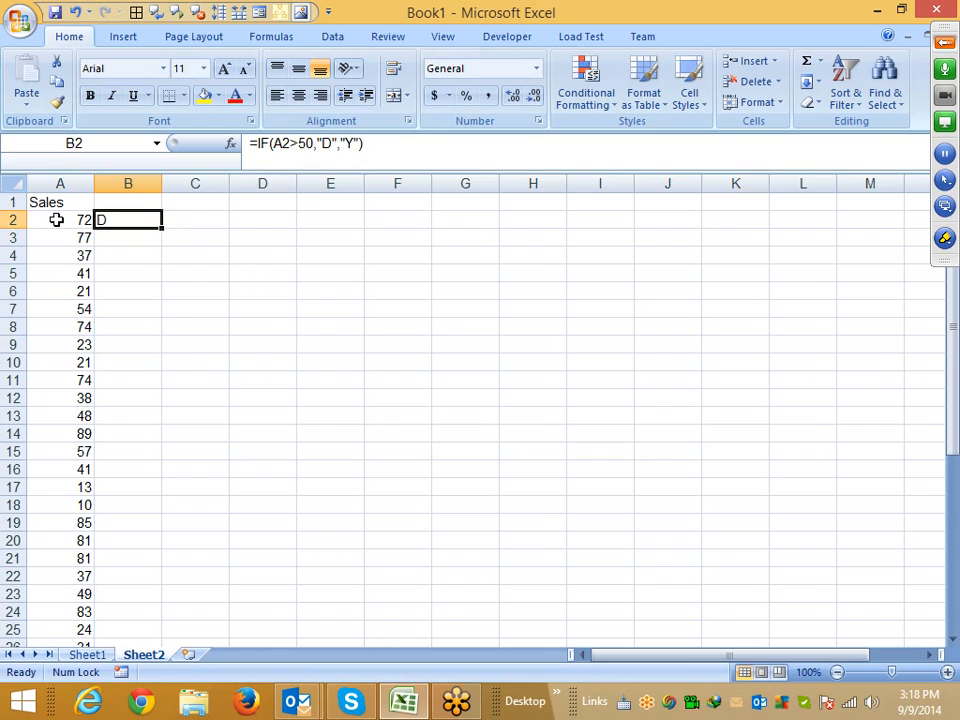
Step through the B2 formula with Evaluate Formula and close it
{"action": "left_click", "coordinate": [262, 38]}
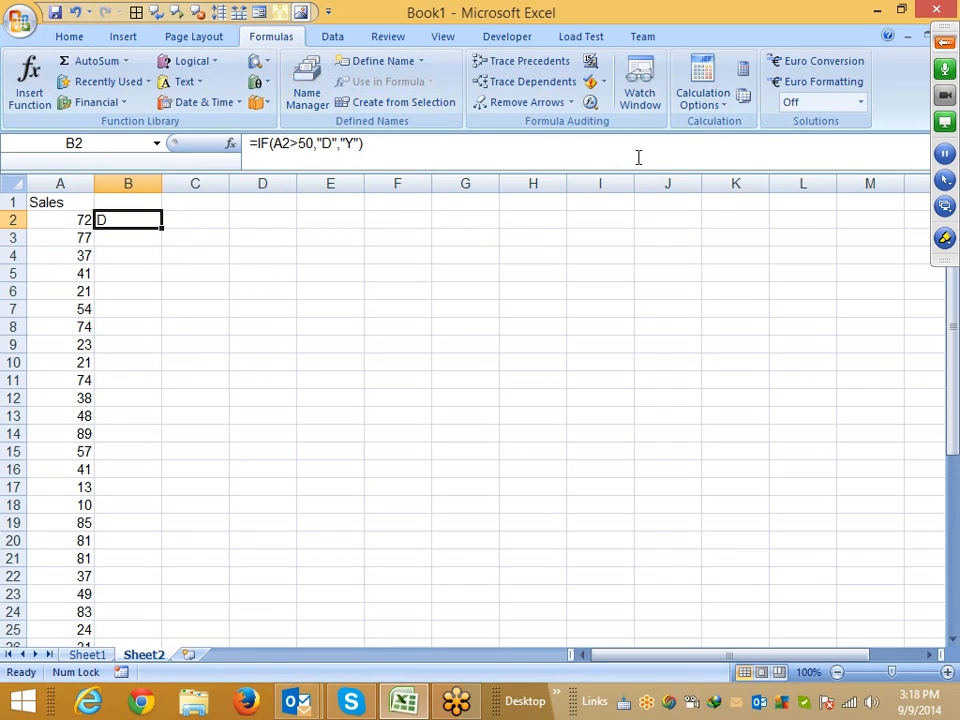
{"action": "left_click", "coordinate": [589, 104]}
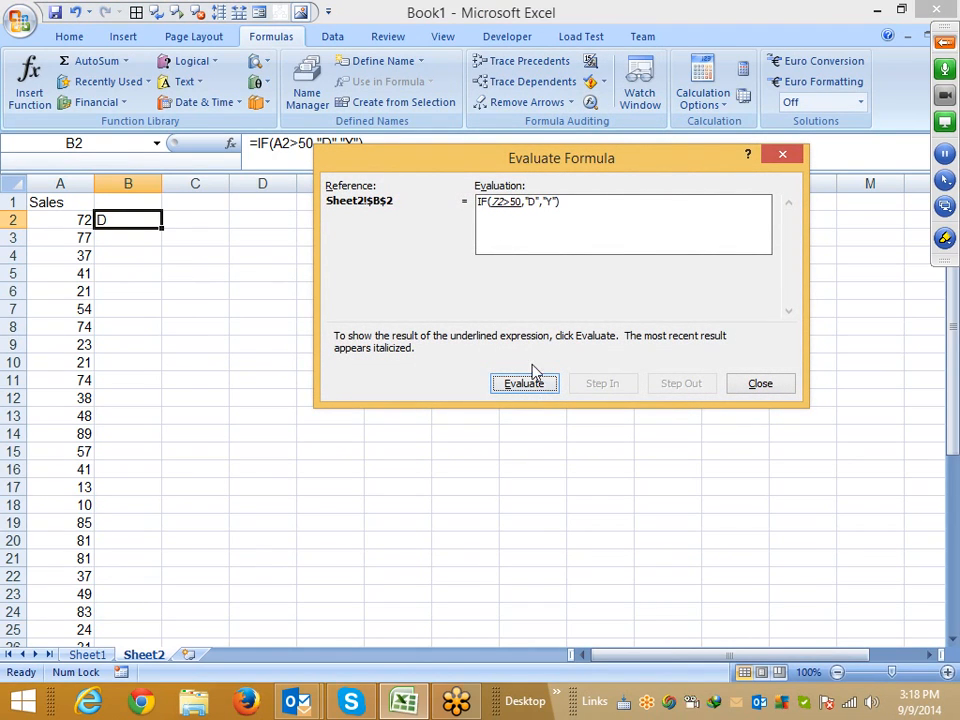
{"action": "left_click", "coordinate": [533, 385]}
{"action": "left_click", "coordinate": [762, 388]}
Replace B2 with the comparison =A2>50 and fill it down the column to B42
{"action": "type", "text": "="}
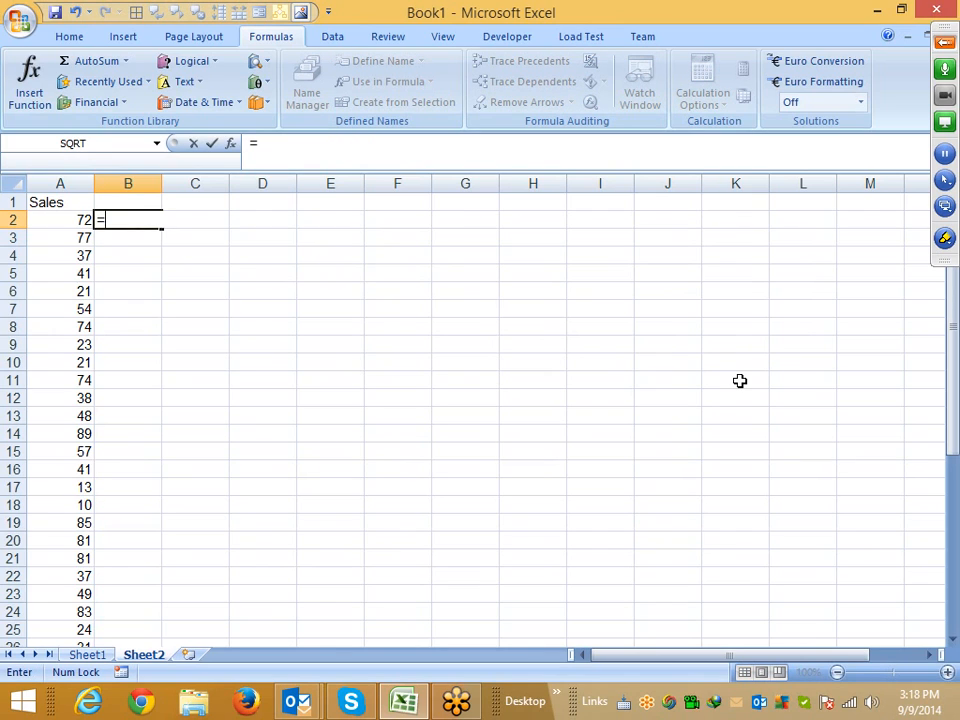
{"action": "key", "text": "Left"}
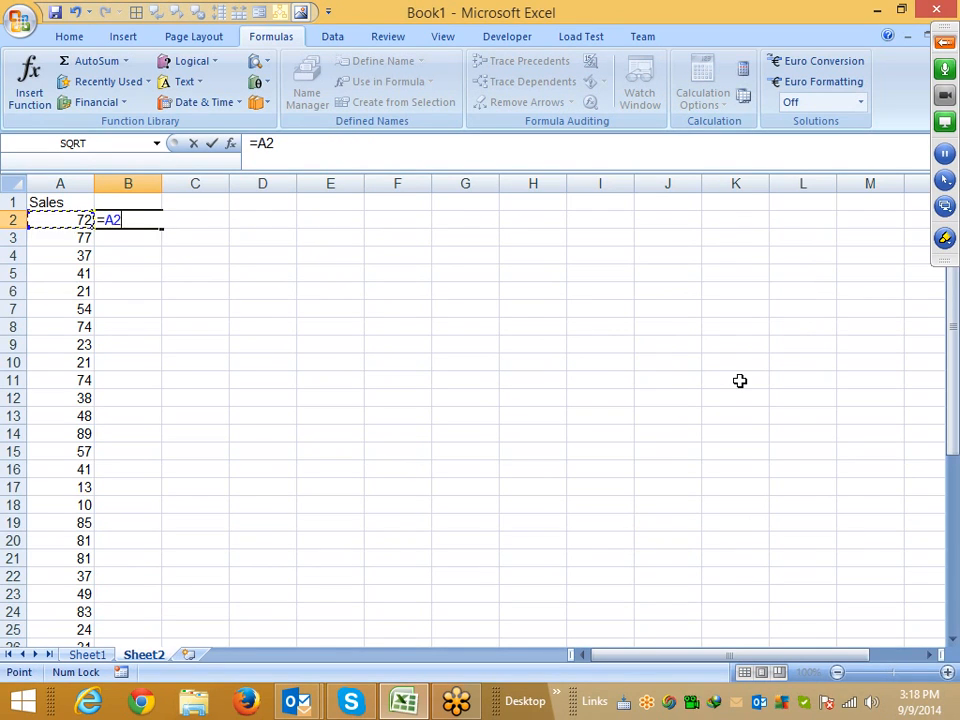
{"action": "type", "text": ">50"}
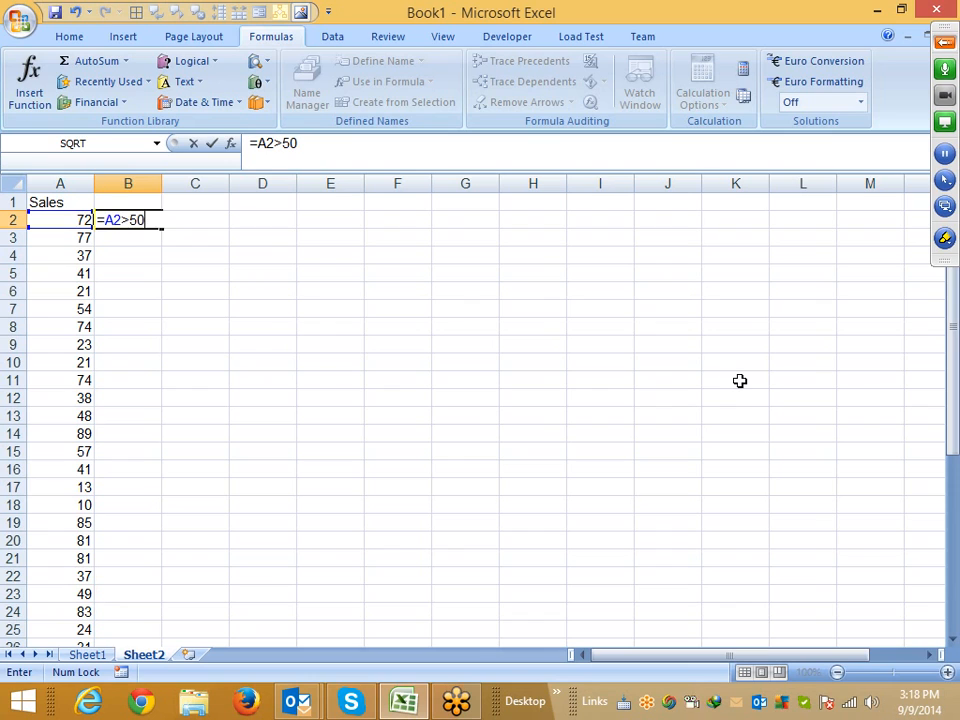
{"action": "key", "text": "Return"}
{"action": "key", "text": "Left"}
{"action": "key", "text": "ctrl+Down"}
{"action": "key", "text": "Right"}
{"action": "key", "text": "ctrl+shift+Up"}
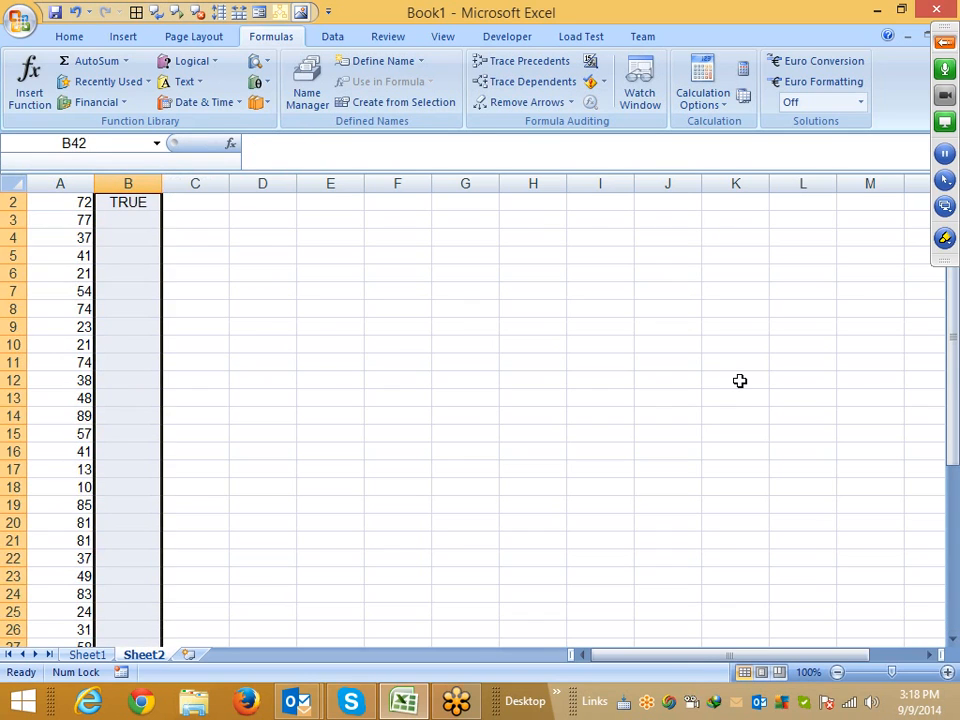
{"action": "key", "text": "ctrl+d"}
{"action": "key", "text": "ctrl+Up"}
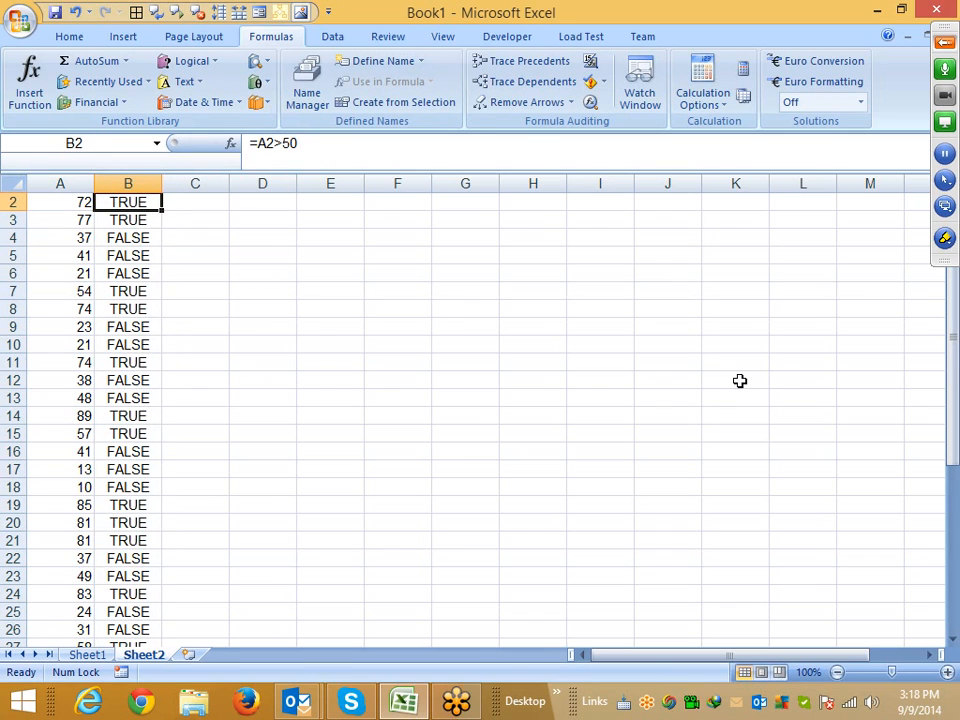
Enter =IF(B2,"D","Y") in C2 to label the comparison result
{"action": "key", "text": "Right"}
{"action": "type", "text": "=if("}
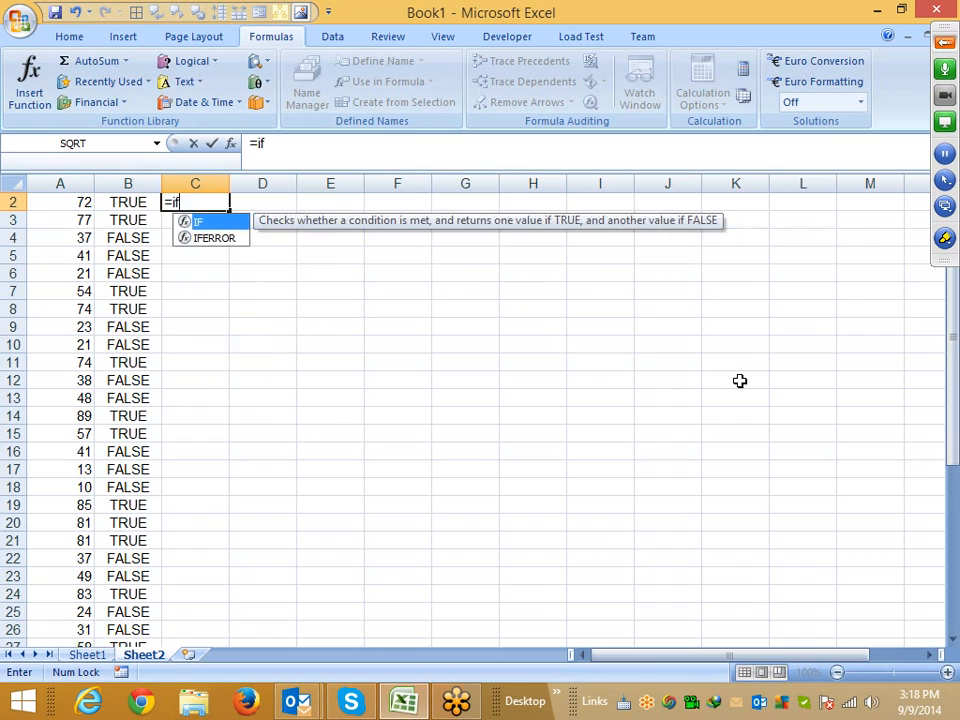
{"action": "key", "text": "Left"}
{"action": "type", "text": ",\""}
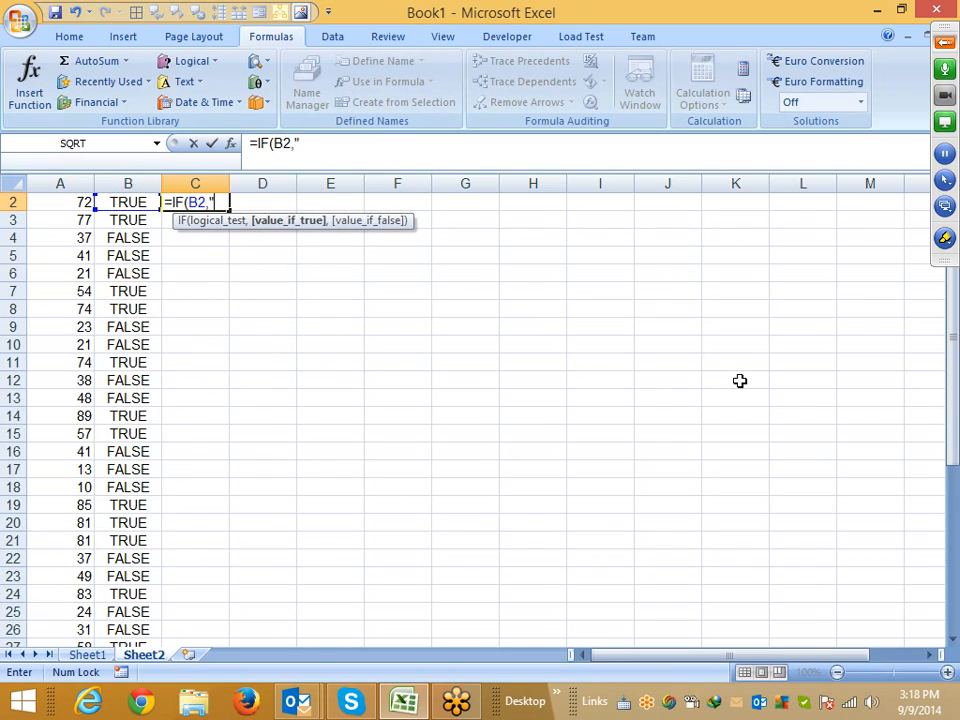
{"action": "type", "text": "D\","}
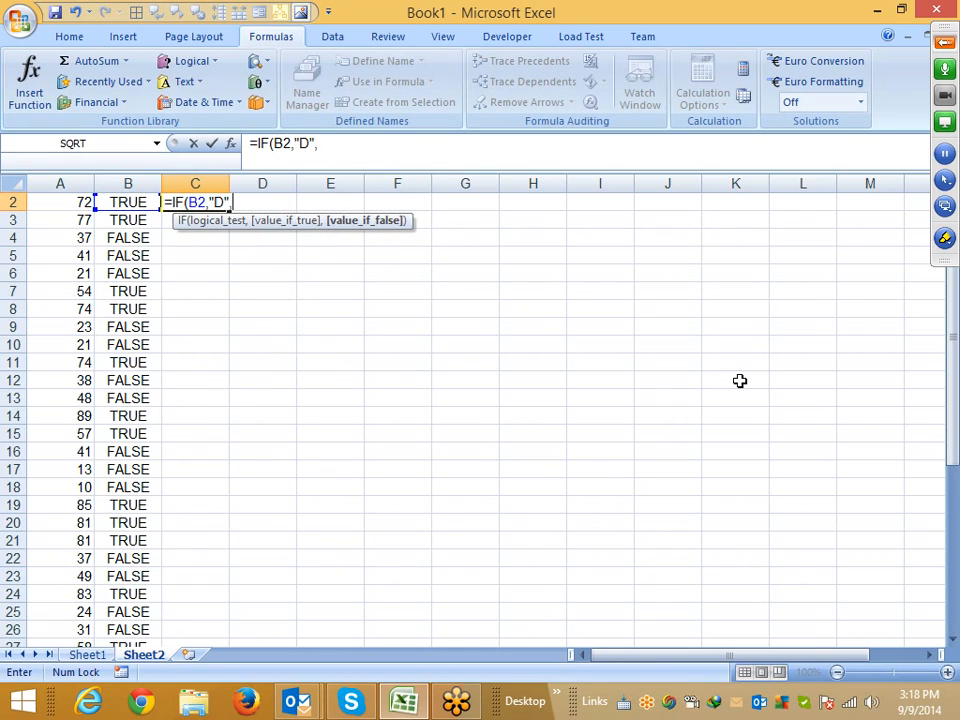
{"action": "type", "text": "\"Y\""}
{"action": "key", "text": "Return"}
{"action": "key", "text": "Up"}
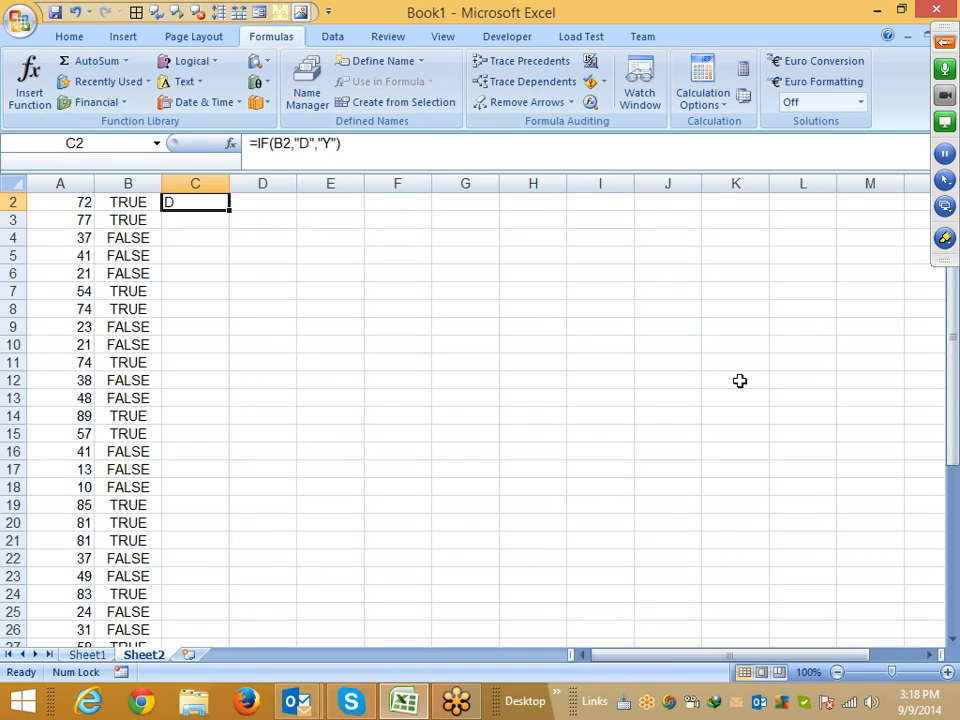
Fill the C2 IF formula down to C42
{"action": "key", "text": "shift+Left"}
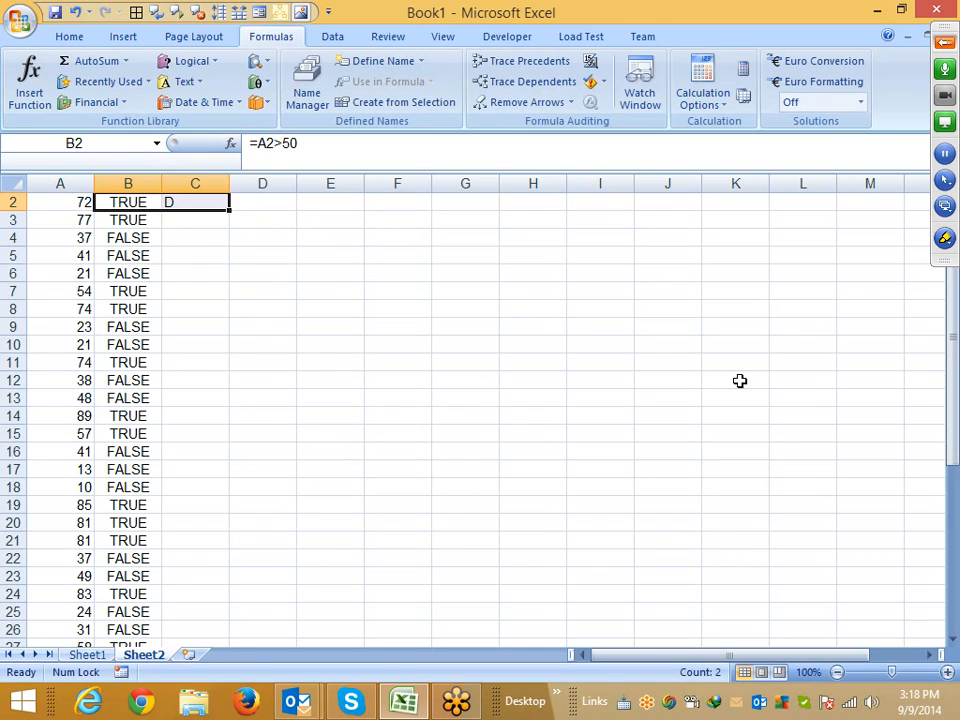
{"action": "key", "text": "Left"}
{"action": "key", "text": "Right"}
{"action": "key", "text": "ctrl+Down"}
{"action": "key", "text": "Right"}
{"action": "key", "text": "ctrl+shift+Up"}
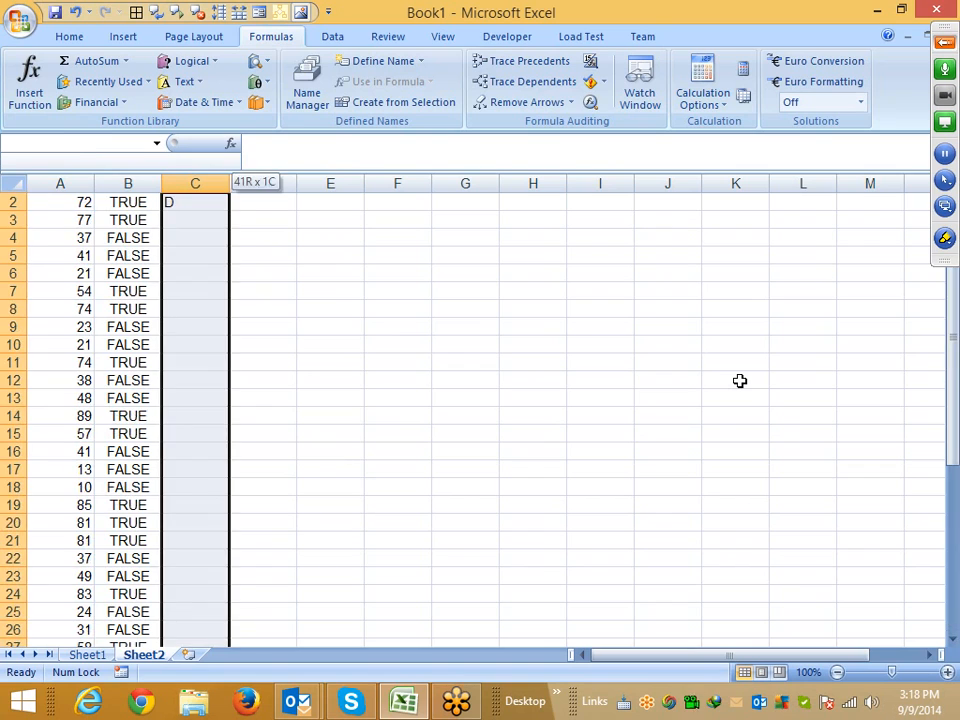
{"action": "key", "text": "ctrl+d"}
{"action": "key", "text": "ctrl+Up"}
List the comparison operators =, >, <, >=, <=, <> as text in H1:H6
{"action": "key", "text": "Right"}
{"action": "key", "text": "Right"}
{"action": "key", "text": "Right"}
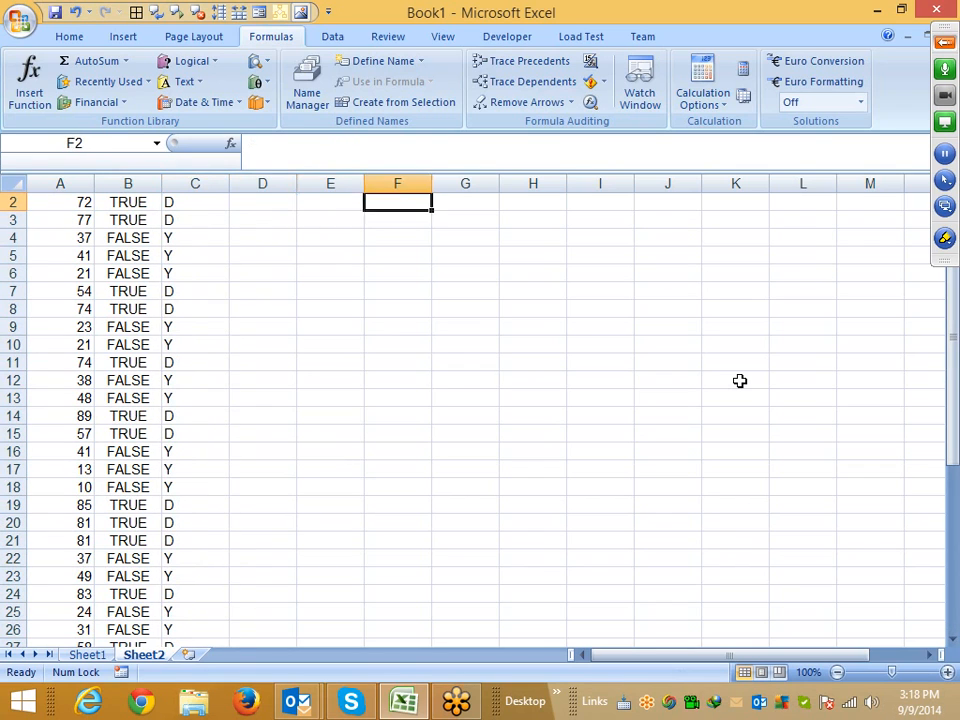
{"action": "key", "text": "Right"}
{"action": "key", "text": "Right"}
{"action": "key", "text": "Right"}
{"action": "key", "text": "Up"}
{"action": "key", "text": "Left"}
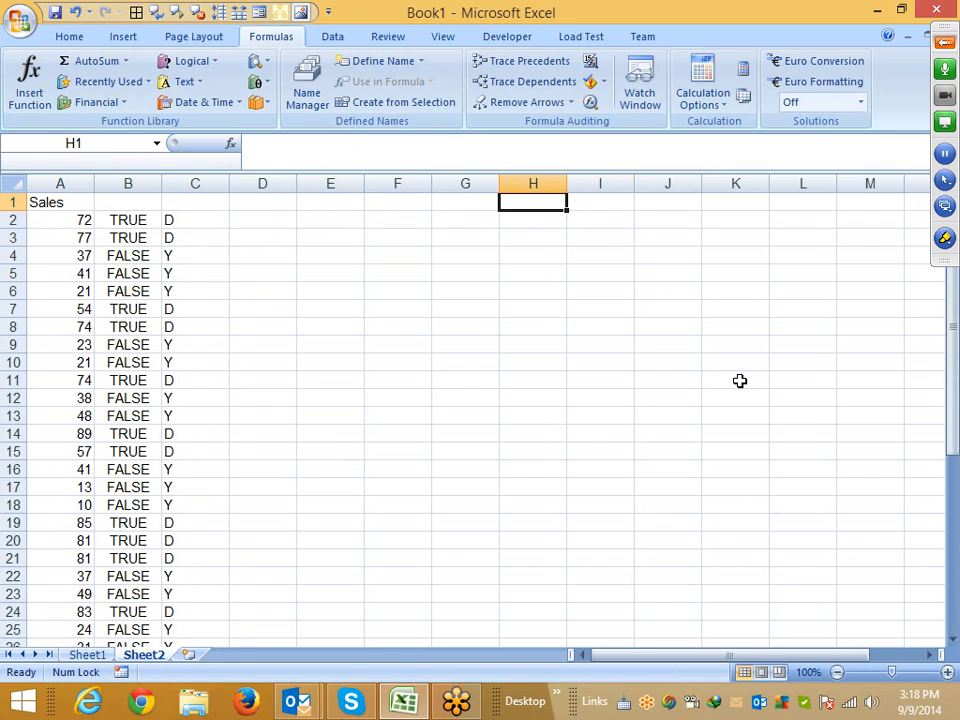
{"action": "type", "text": "="}
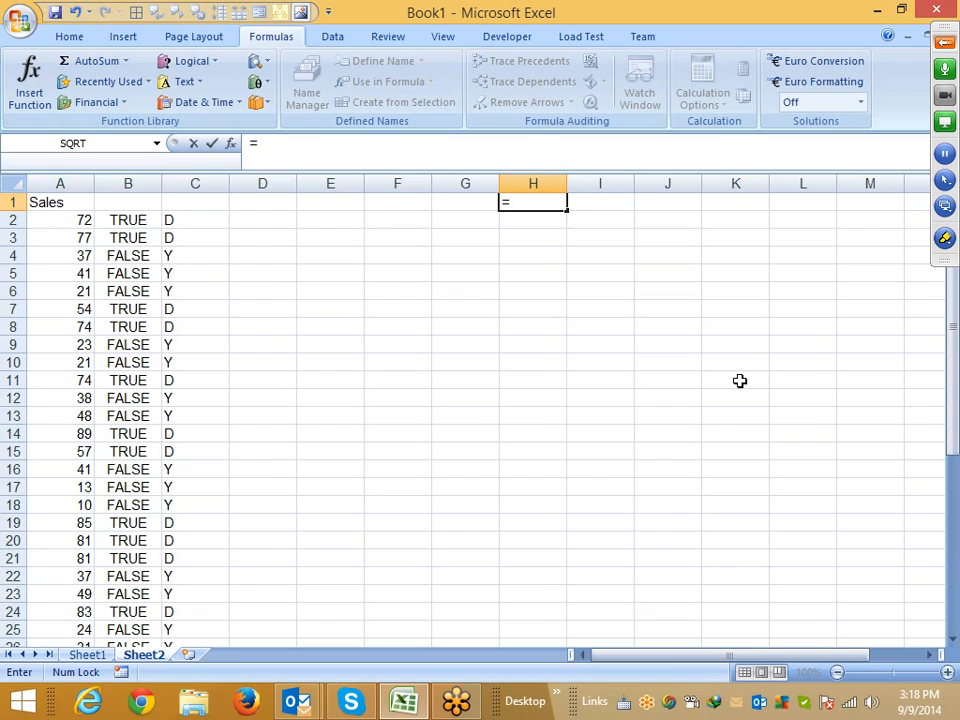
{"action": "key", "text": "Return"}
{"action": "type", "text": ">"}
{"action": "key", "text": "Return"}
{"action": "type", "text": "<"}
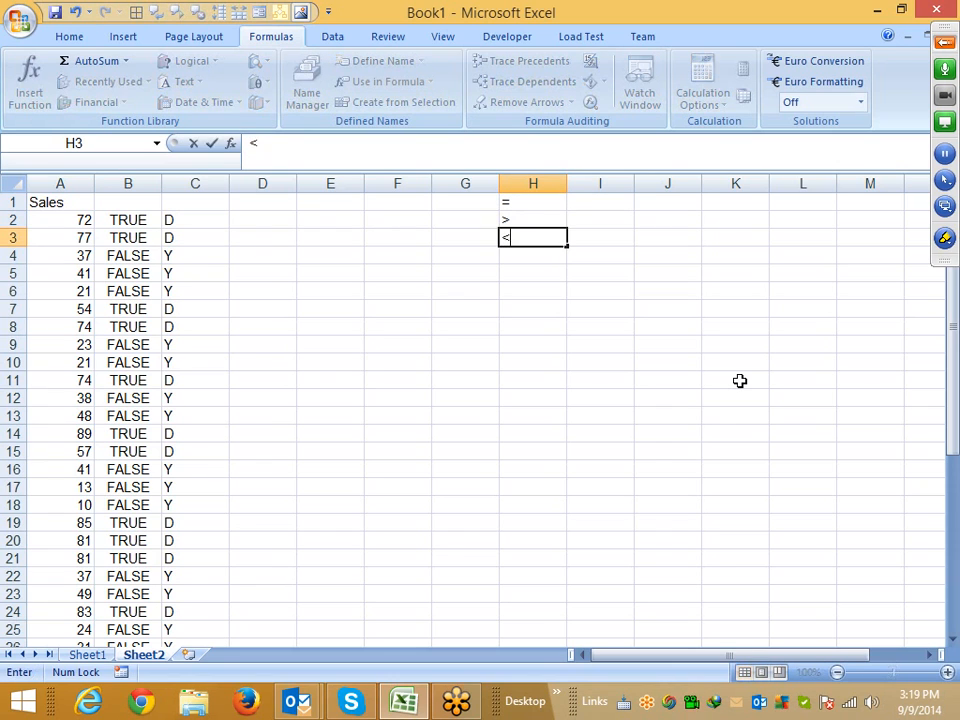
{"action": "key", "text": "Return"}
{"action": "type", "text": ">="}
{"action": "key", "text": "Return"}
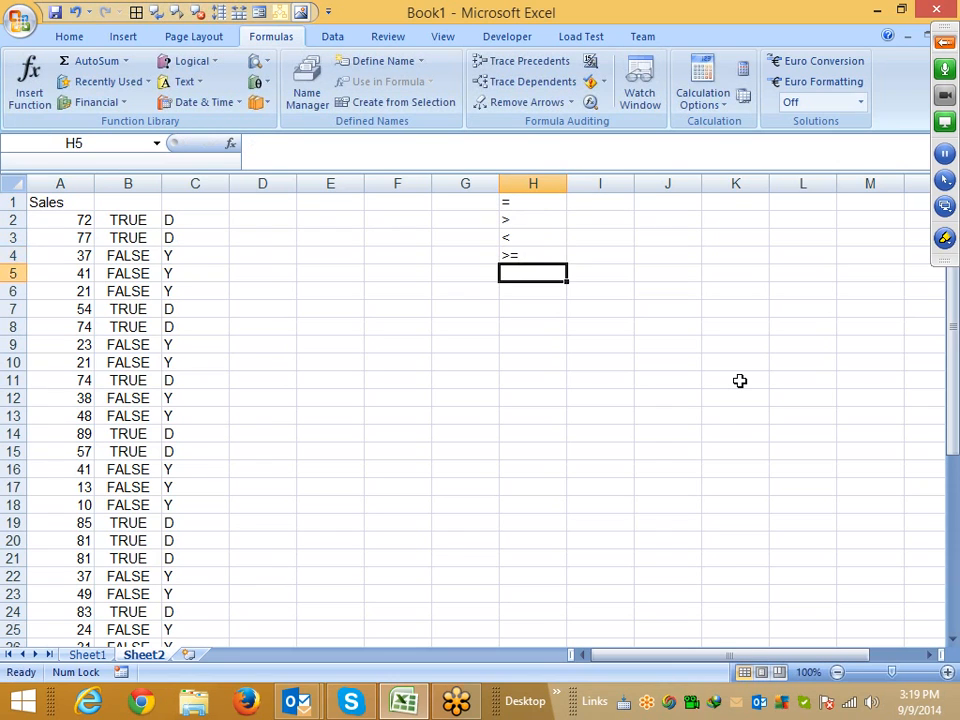
{"action": "type", "text": "<=-"}
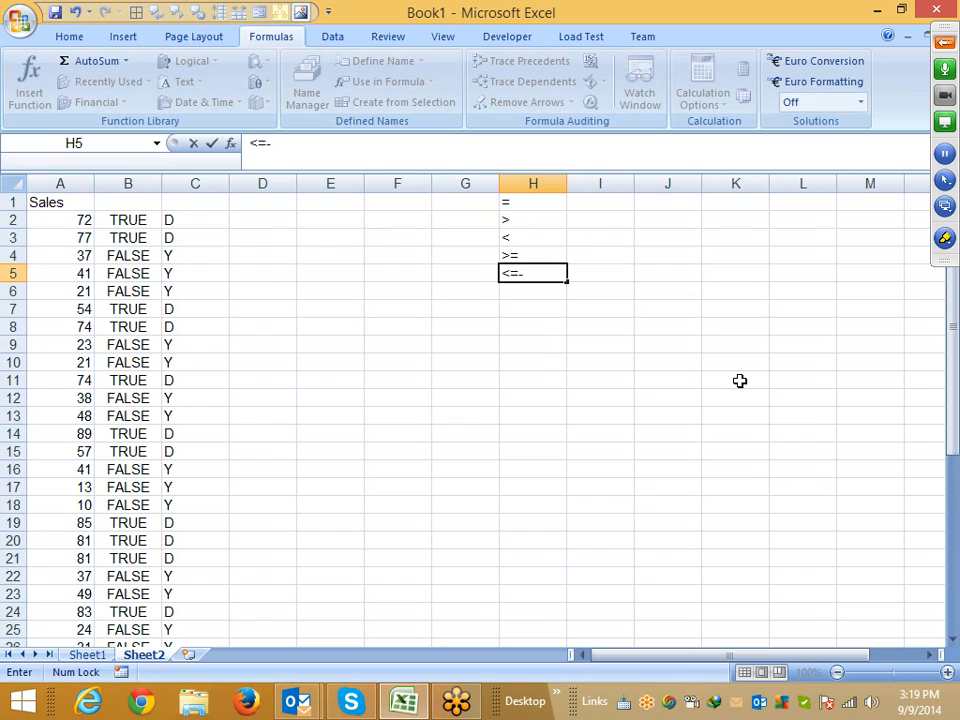
{"action": "key", "text": "BackSpace"}
{"action": "key", "text": "Return"}
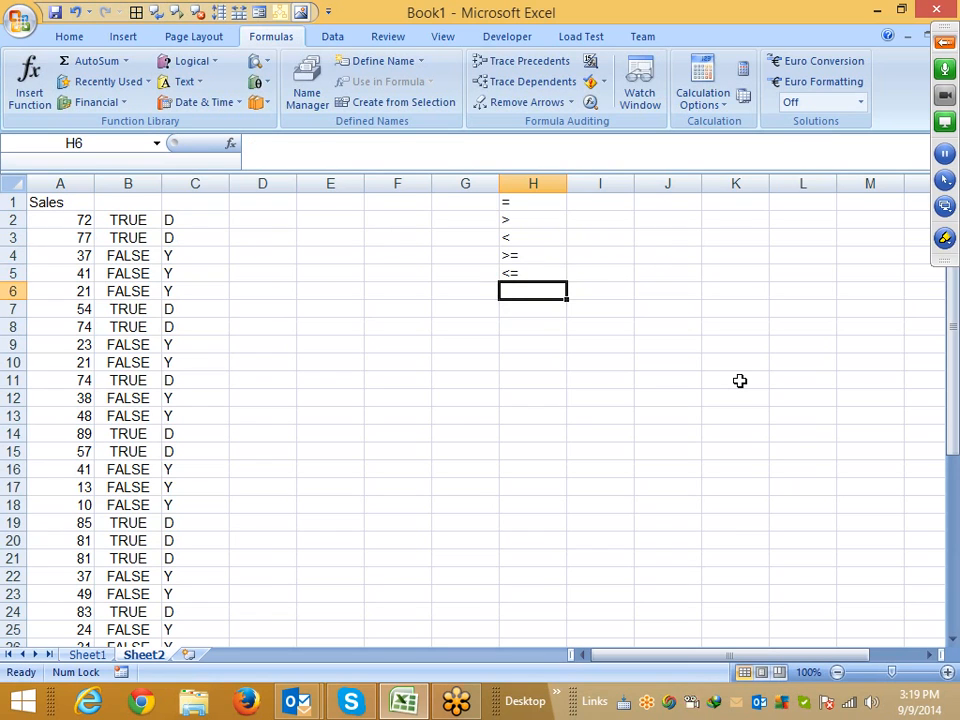
{"action": "type", "text": "<>"}
{"action": "key", "text": "ctrl+Return"}
Review the list of comparison operators in H1:H6
{"action": "key", "text": "Up"}
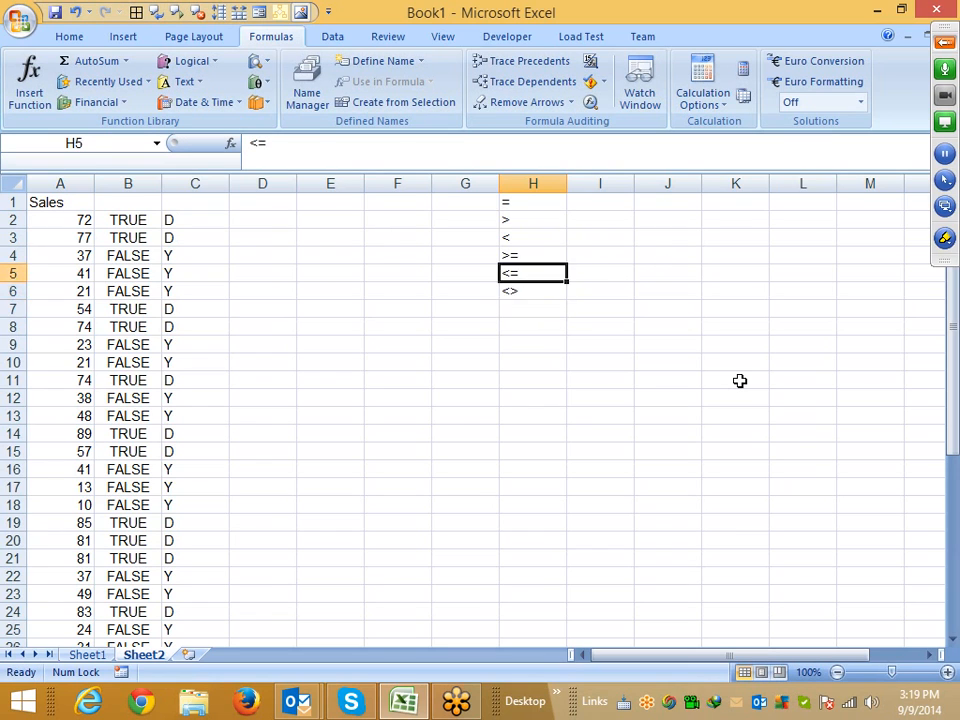
{"action": "key", "text": "Down"}
{"action": "key", "text": "ctrl+shift+Up"}
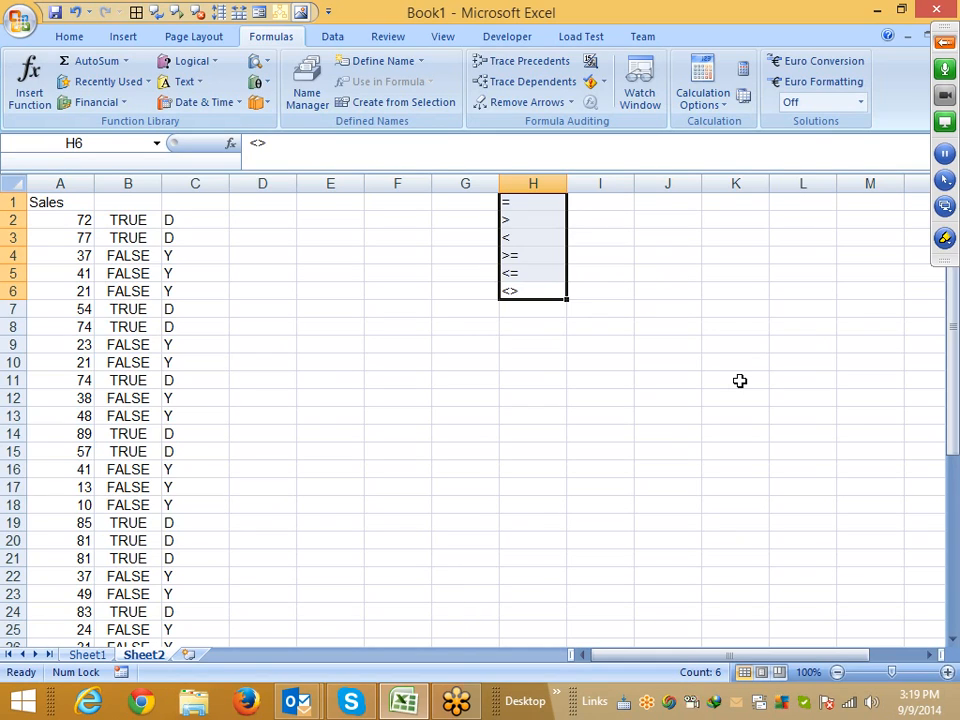
{"action": "key", "text": "Up"}
{"action": "key", "text": "Up"}
{"action": "key", "text": "Up"}
{"action": "key", "text": "Up"}
{"action": "key", "text": "Up"}
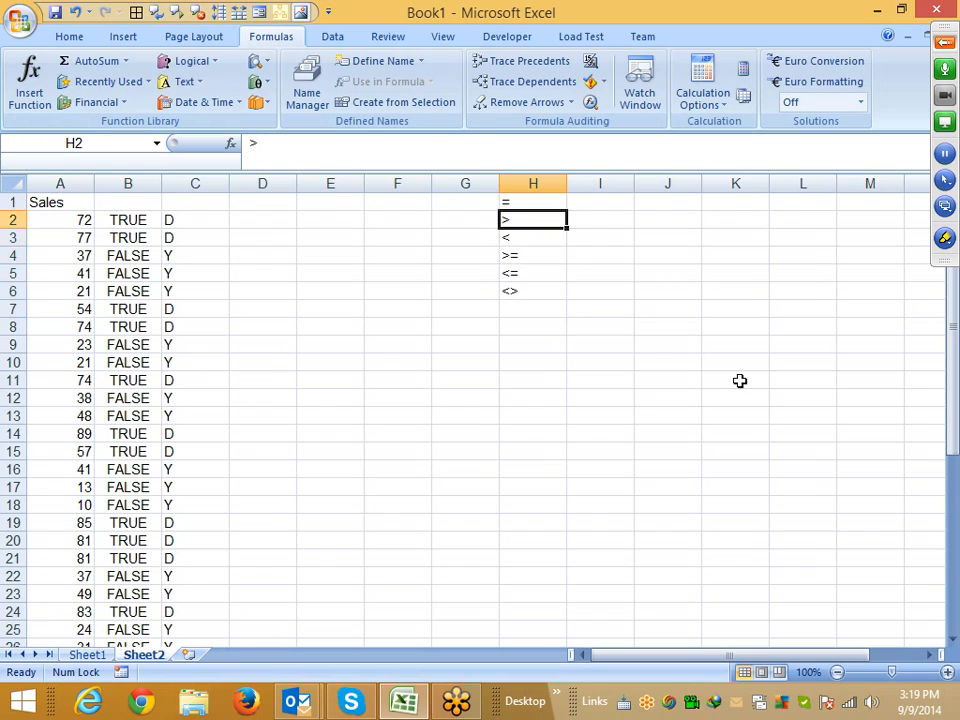
{"action": "key", "text": "Down"}
{"action": "key", "text": "Down"}
{"action": "key", "text": "Down"}
{"action": "key", "text": "Down"}
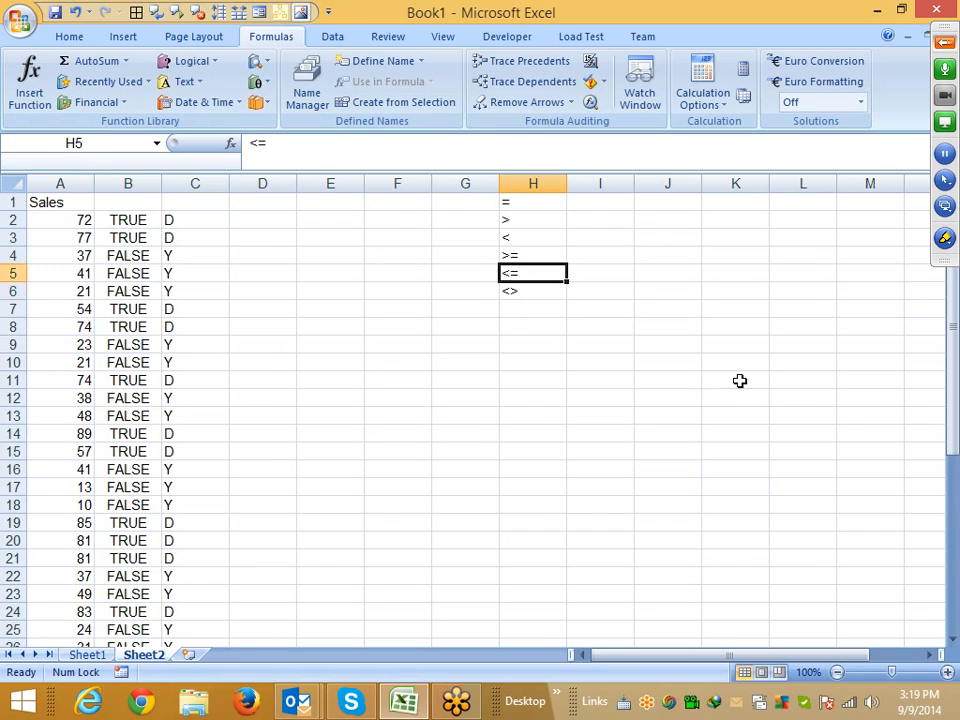
{"action": "key", "text": "Up"}
{"action": "key", "text": "Up"}
{"action": "key", "text": "Up"}
{"action": "key", "text": "Up"}
{"action": "key", "text": "ctrl+shift+Down"}
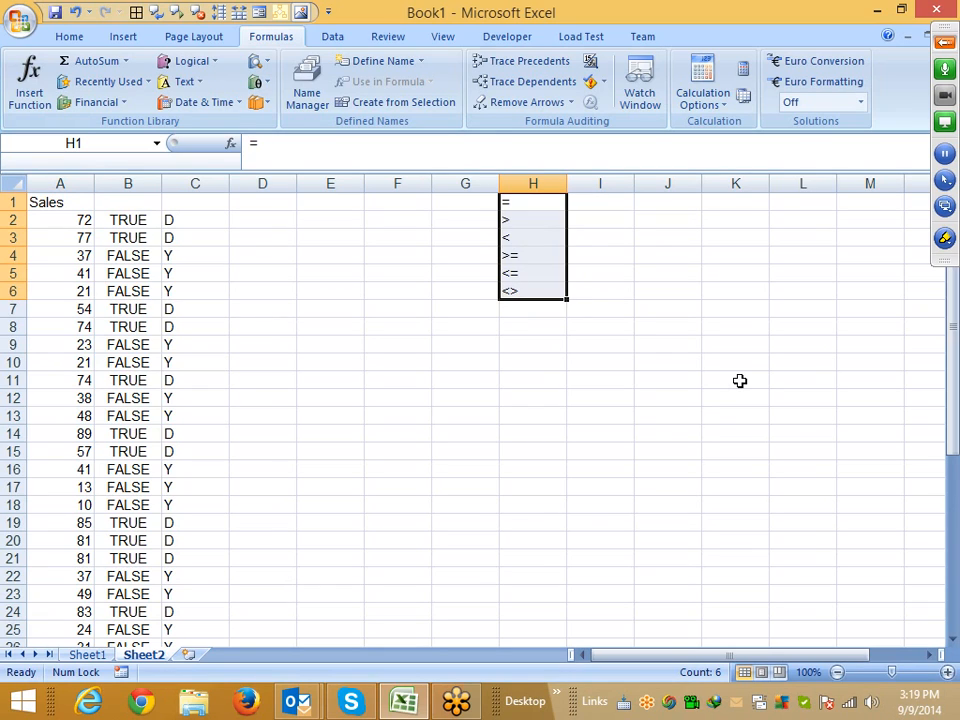
{"action": "key", "text": "Up"}
{"action": "key", "text": "Down"}
{"action": "key", "text": "Down"}
{"action": "key", "text": "Down"}
{"action": "key", "text": "Down"}
{"action": "key", "text": "Down"}
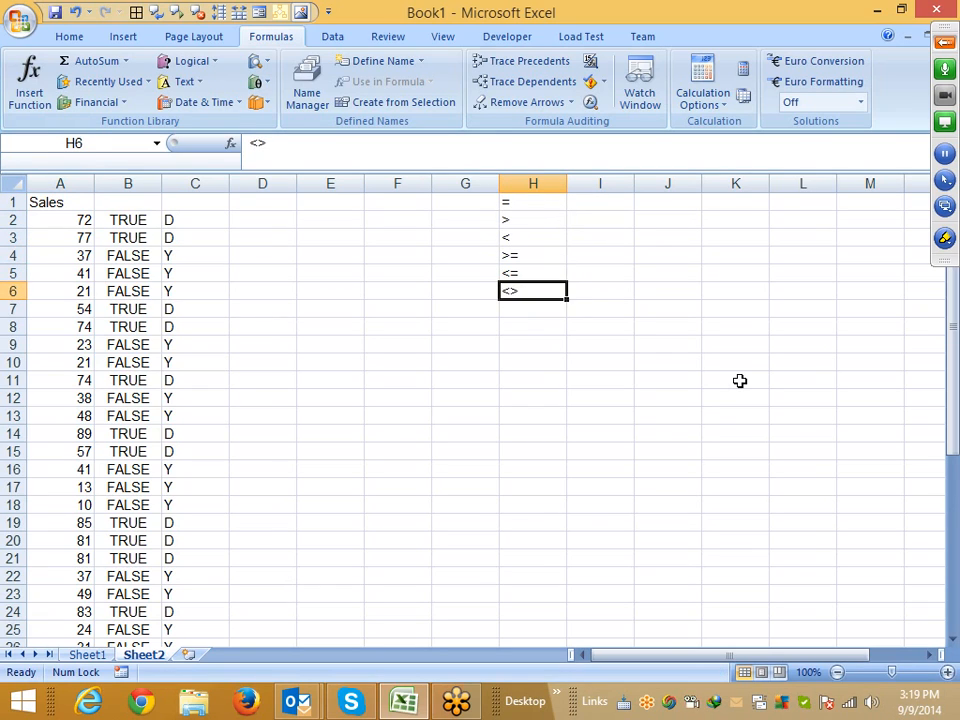
{"action": "key", "text": "shift+Down"}
{"action": "key", "text": "shift+Up"}
Enter the text != in F6
{"action": "key", "text": "Left"}
{"action": "key", "text": "Left"}
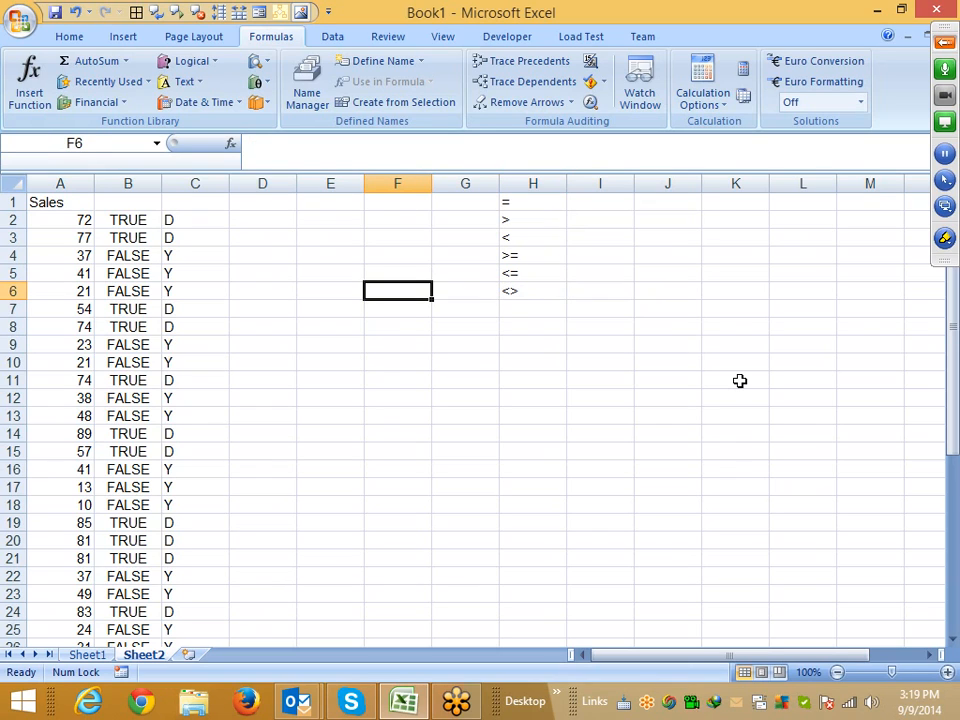
{"action": "type", "text": "="}
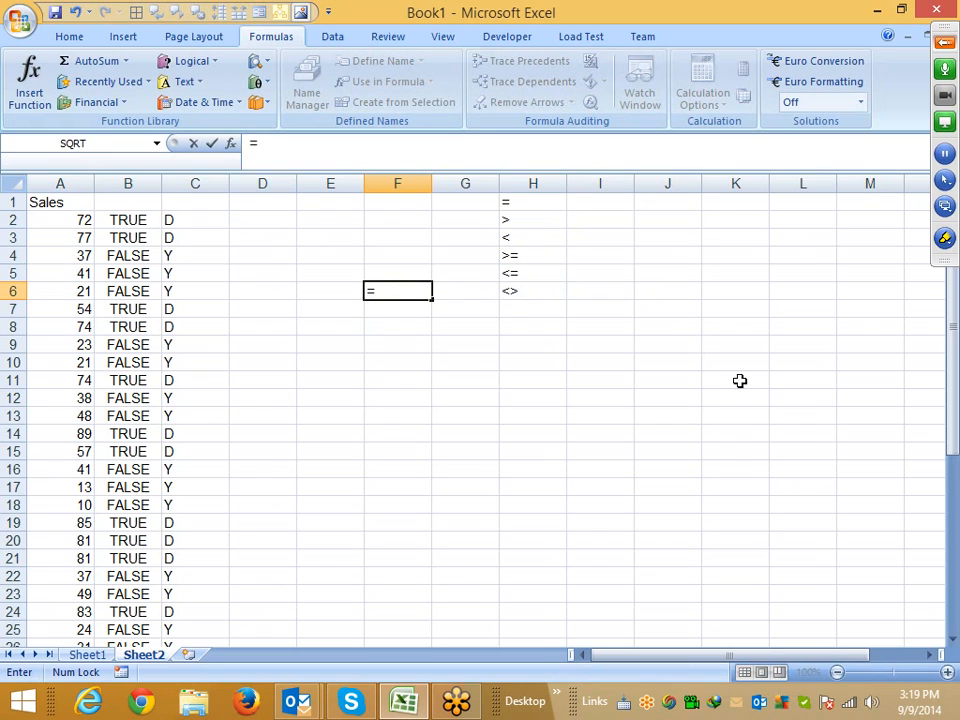
{"action": "key", "text": "BackSpace"}
{"action": "type", "text": "!="}
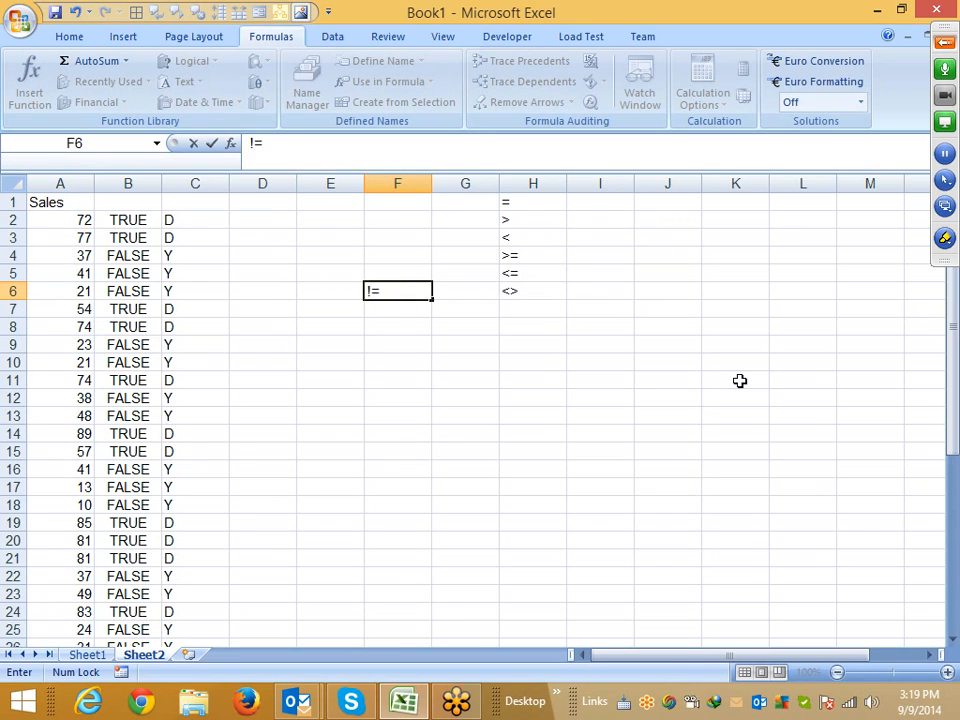
{"action": "key", "text": "Return"}
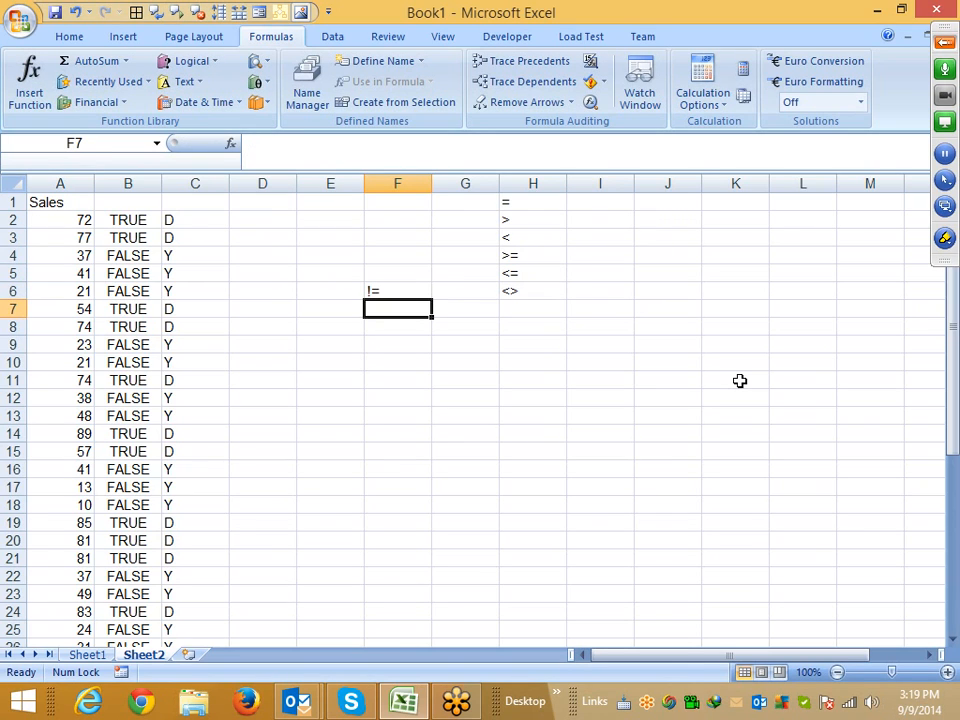
In D2, enter =IF(A2!=50,"OK","Y") and accept the proposed correction to the <> operator
{"action": "key", "text": "Left"}
{"action": "key", "text": "Left"}
{"action": "key", "text": "Up"}
{"action": "key", "text": "Up"}
{"action": "key", "text": "Up"}
{"action": "key", "text": "Up"}
{"action": "key", "text": "Up"}
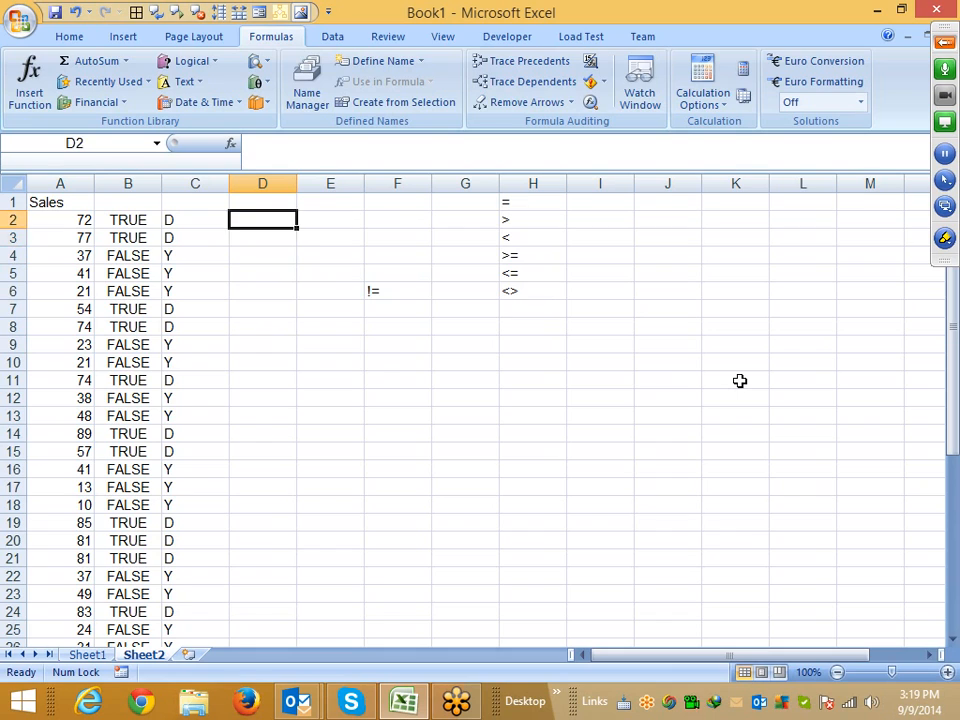
{"action": "type", "text": "=f"}
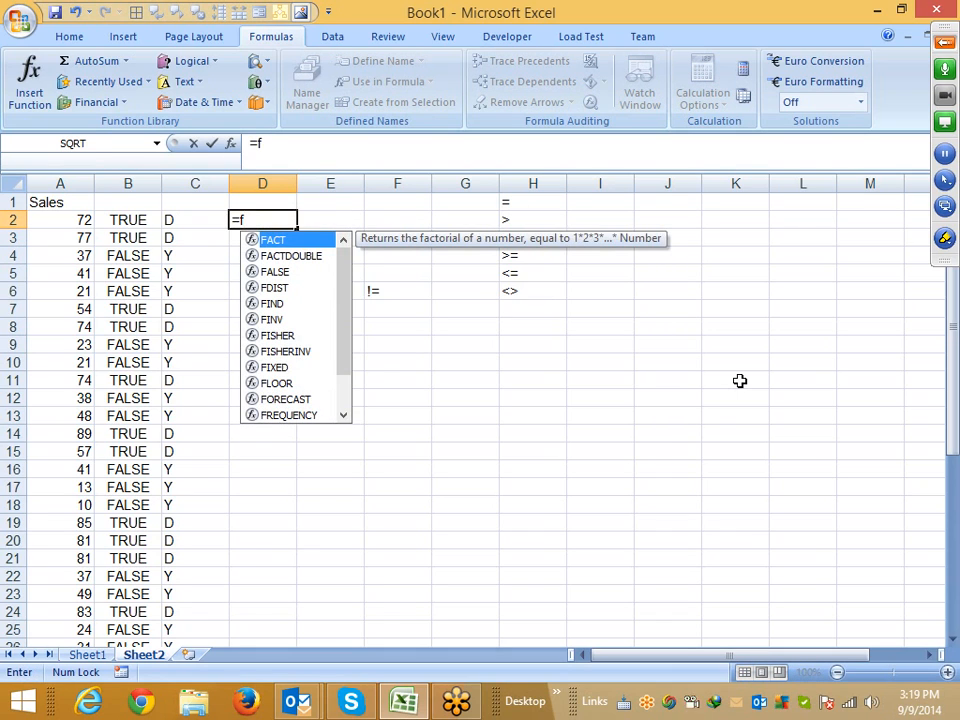
{"action": "key", "text": "BackSpace"}
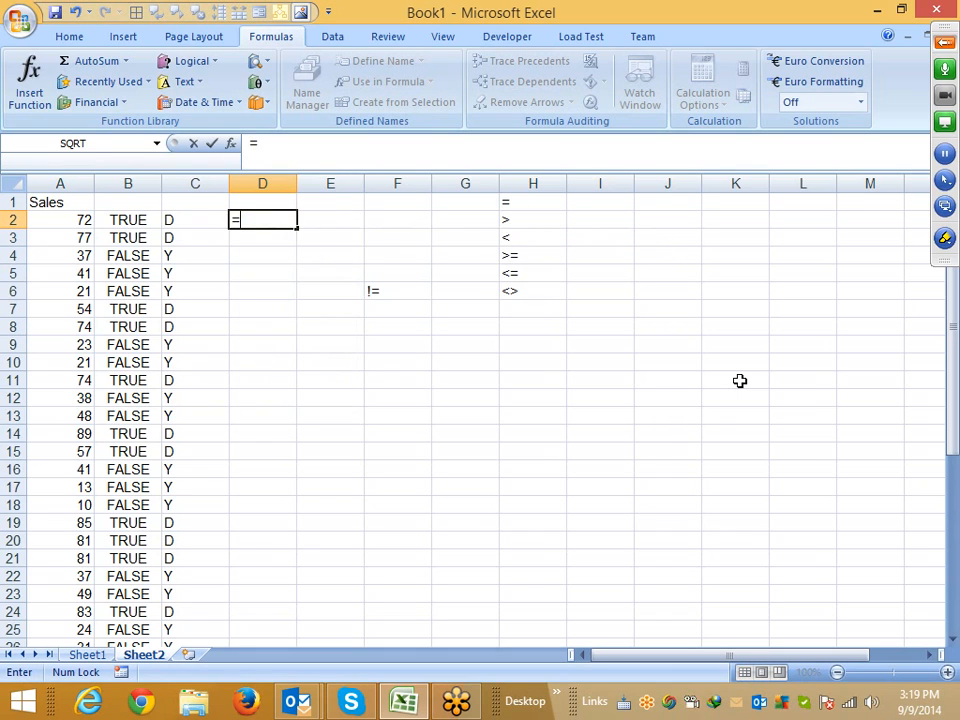
{"action": "type", "text": "if"}
{"action": "key", "text": "Tab"}
{"action": "type", "text": "!"}
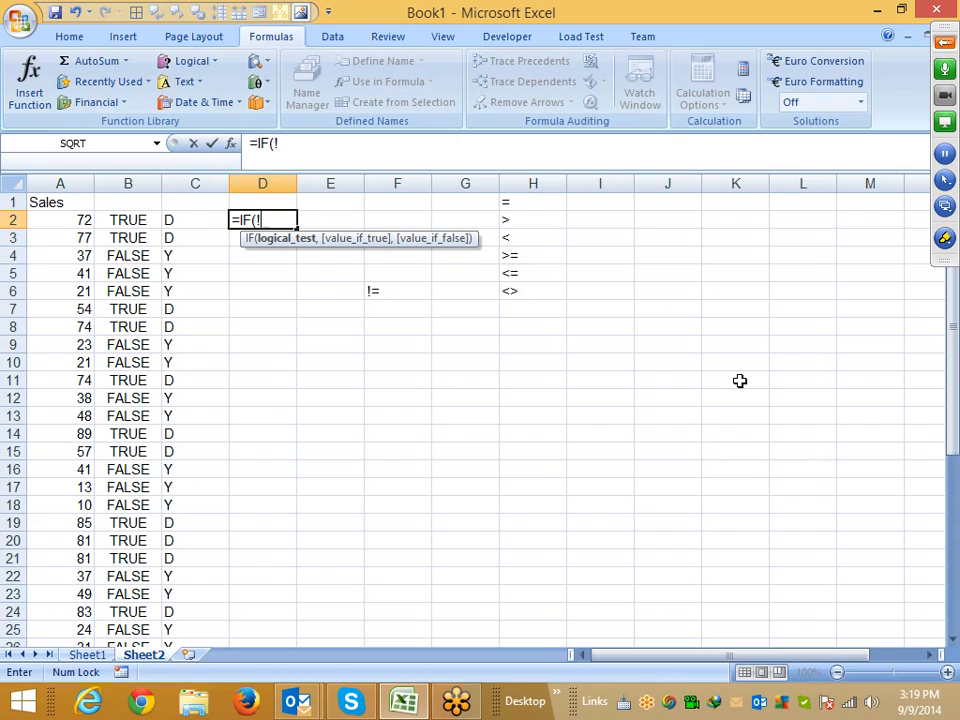
{"action": "key", "text": "BackSpace"}
{"action": "key", "text": "Left"}
{"action": "key", "text": "Left"}
{"action": "key", "text": "Left"}
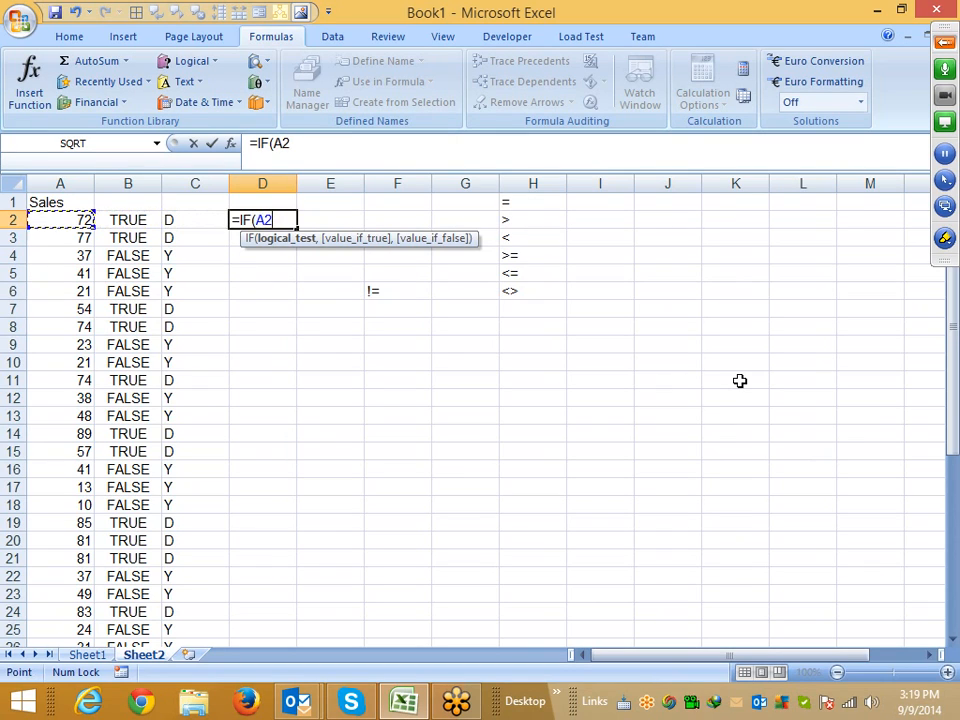
{"action": "type", "text": "!="}
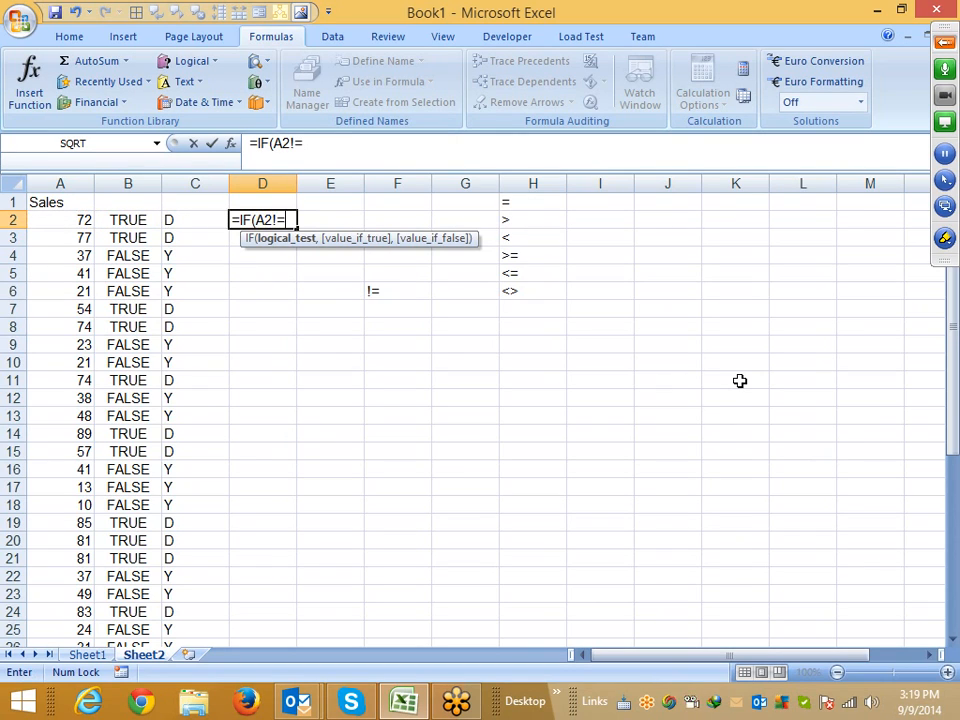
{"action": "type", "text": "50,\"OK"}
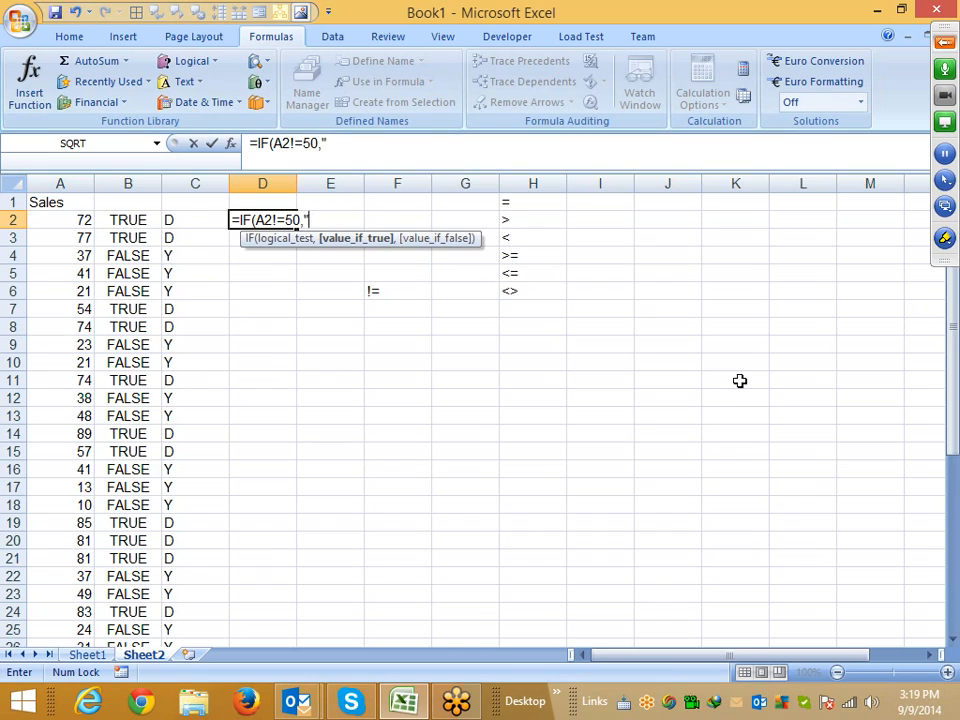
{"action": "type", "text": "\",\""}
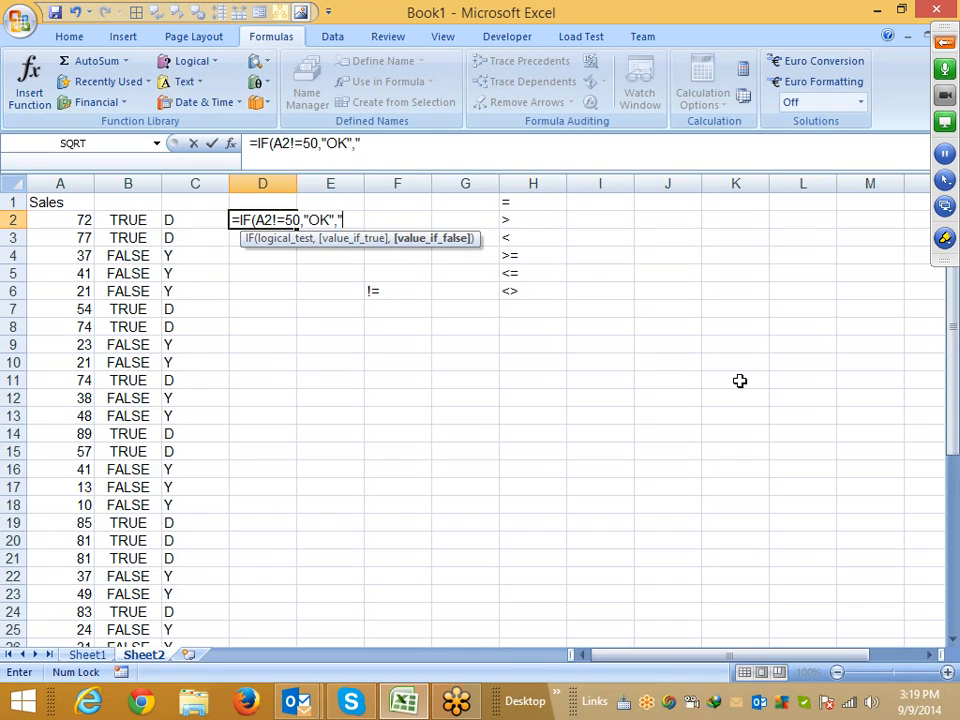
{"action": "type", "text": "Y\""}
{"action": "key", "text": "Return"}
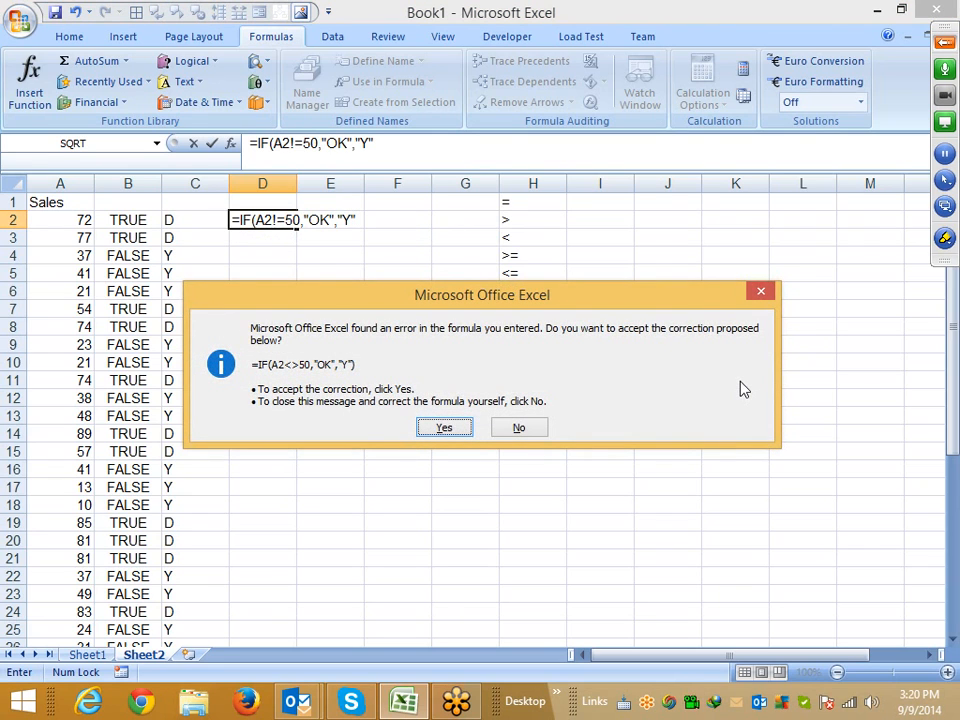
{"action": "left_click", "coordinate": [442, 430]}
Inspect the D2 formula and the comparison operators listed in H4:H6
{"action": "left_click", "coordinate": [260, 220]}
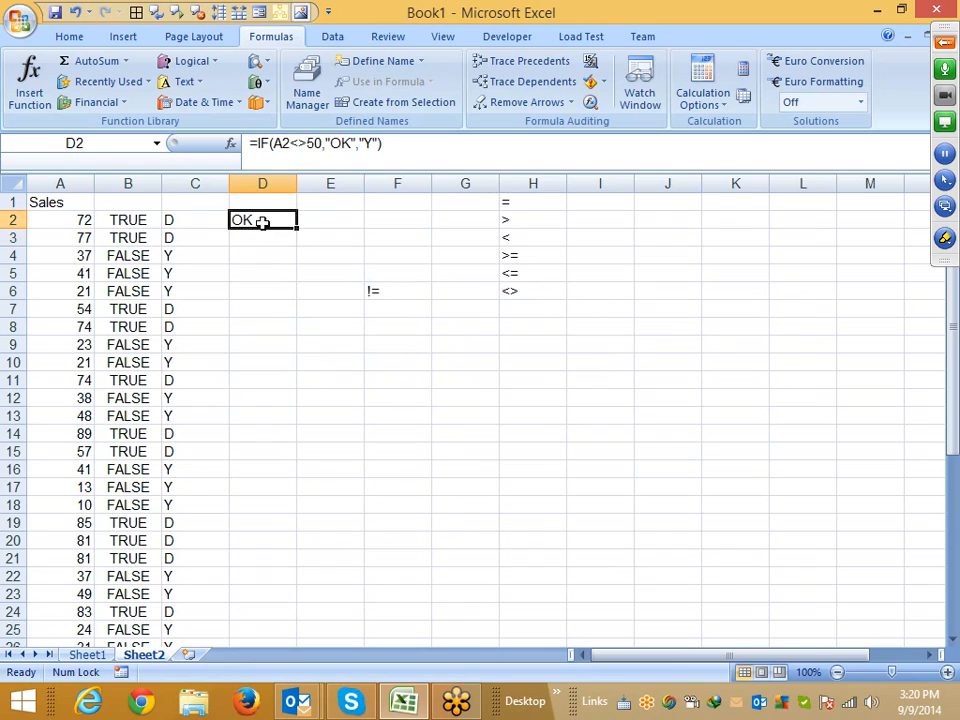
{"action": "left_click", "coordinate": [291, 158]}
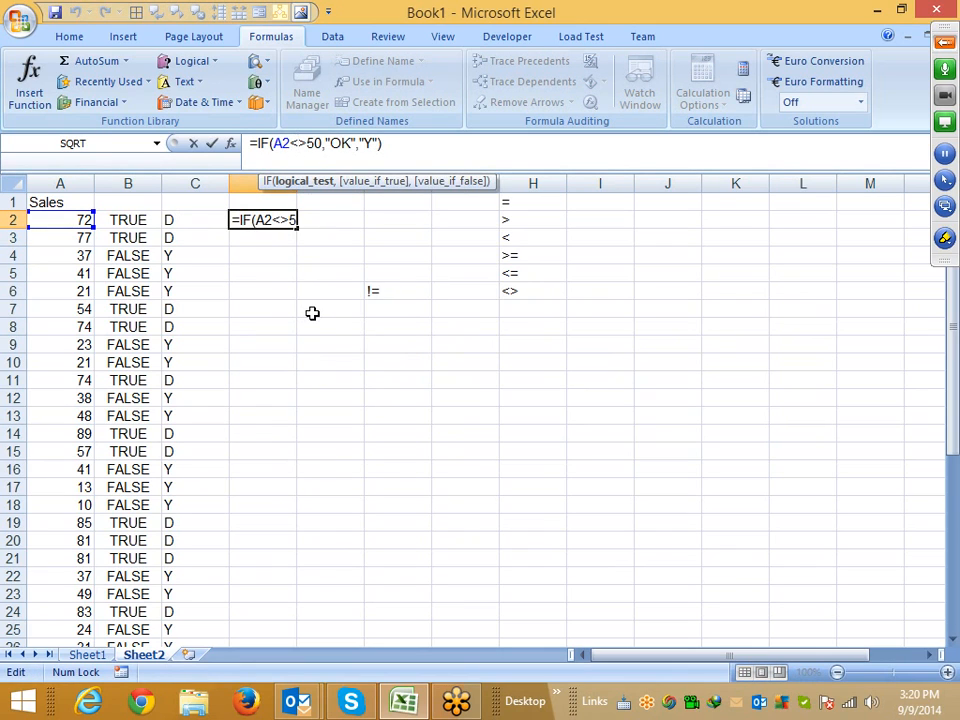
{"action": "key", "text": "Escape"}
{"action": "left_click", "coordinate": [503, 304]}
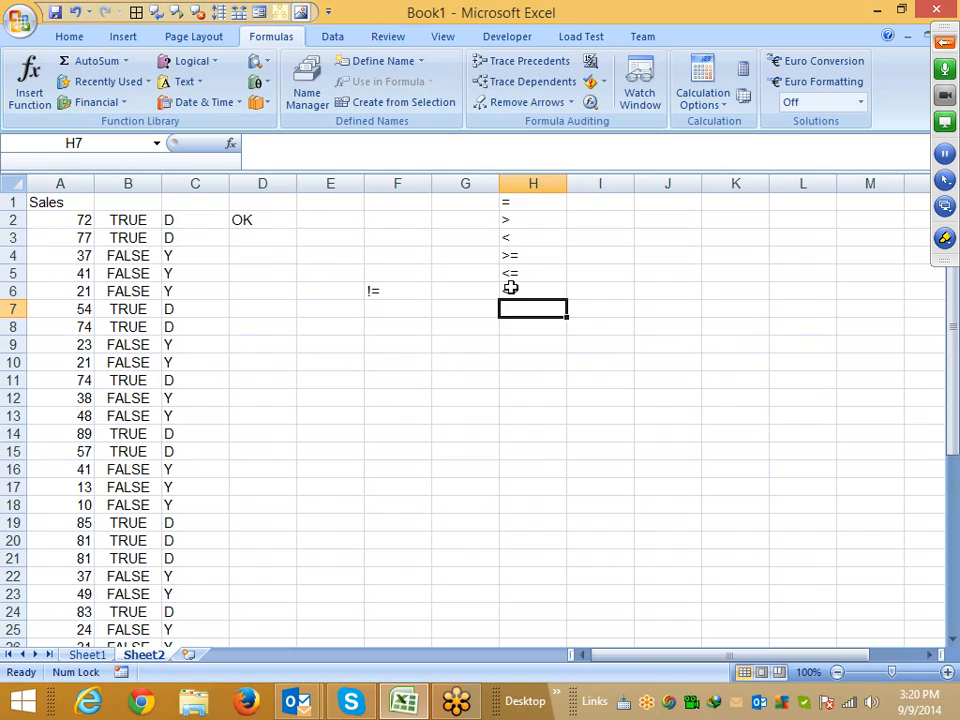
{"action": "left_click", "coordinate": [510, 289]}
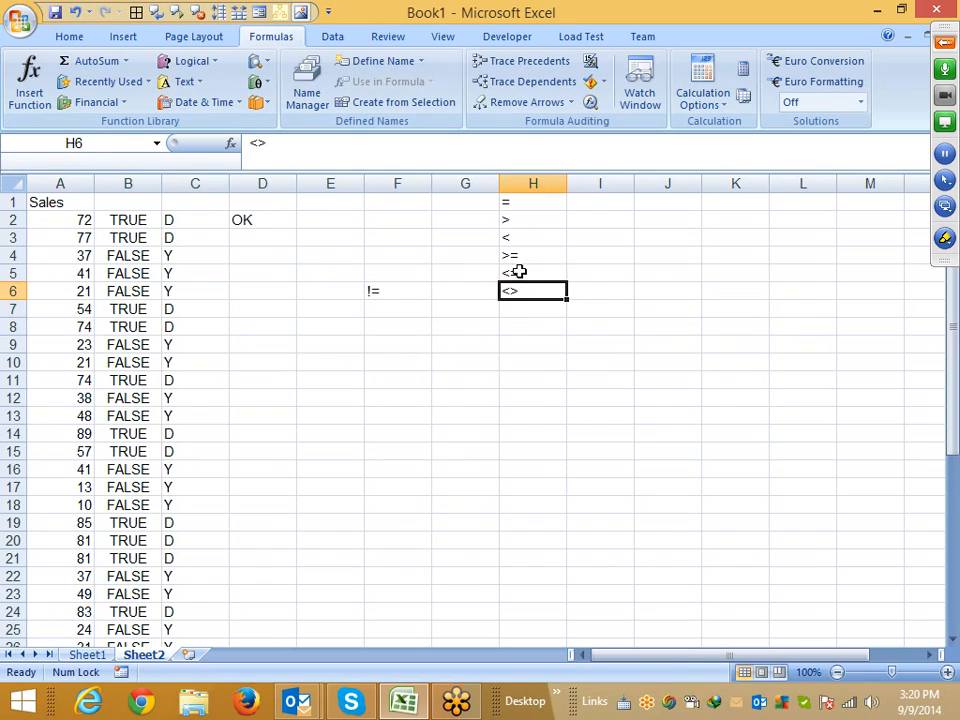
{"action": "left_click_drag", "start_coordinate": [519, 272], "coordinate": [514, 252]}
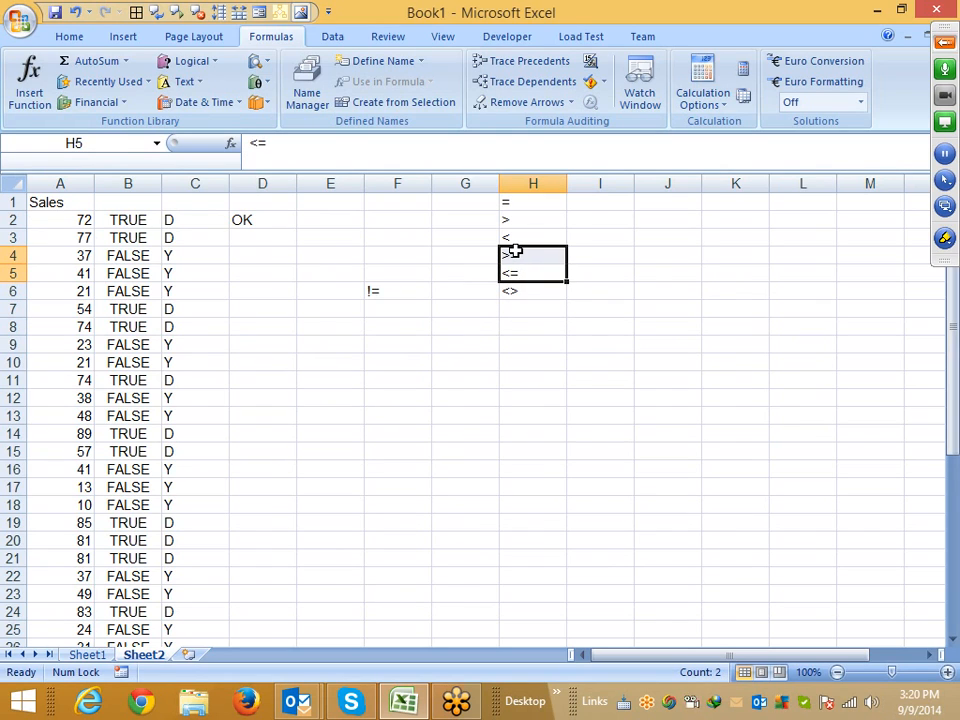
{"action": "left_click", "coordinate": [512, 251]}
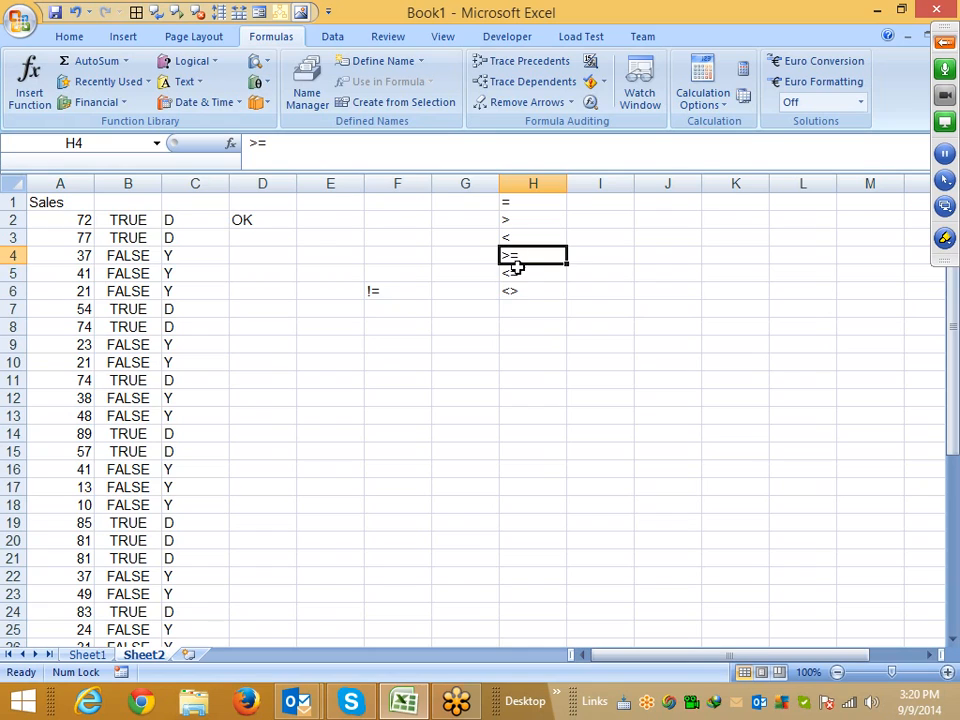
{"action": "left_click", "coordinate": [514, 270]}
{"action": "mouse_move", "coordinate": [521, 270]}
{"action": "left_mouse_down"}
{"action": "mouse_move", "coordinate": [522, 262]}
{"action": "mouse_move", "coordinate": [524, 272]}
{"action": "mouse_move", "coordinate": [515, 271]}
{"action": "left_mouse_up"}
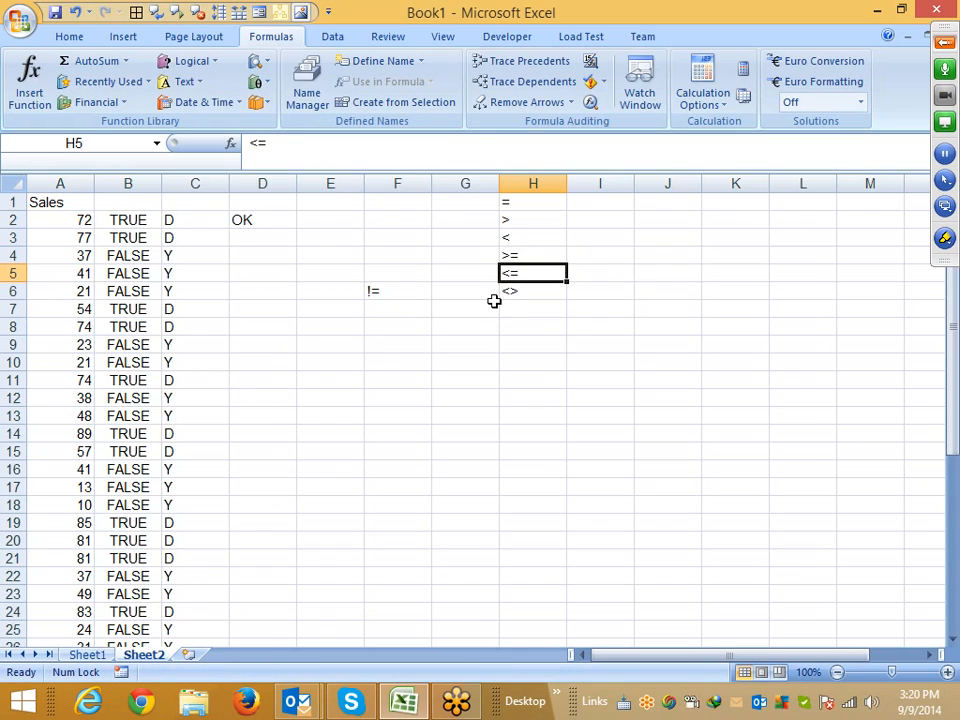
{"action": "left_click", "coordinate": [508, 290]}
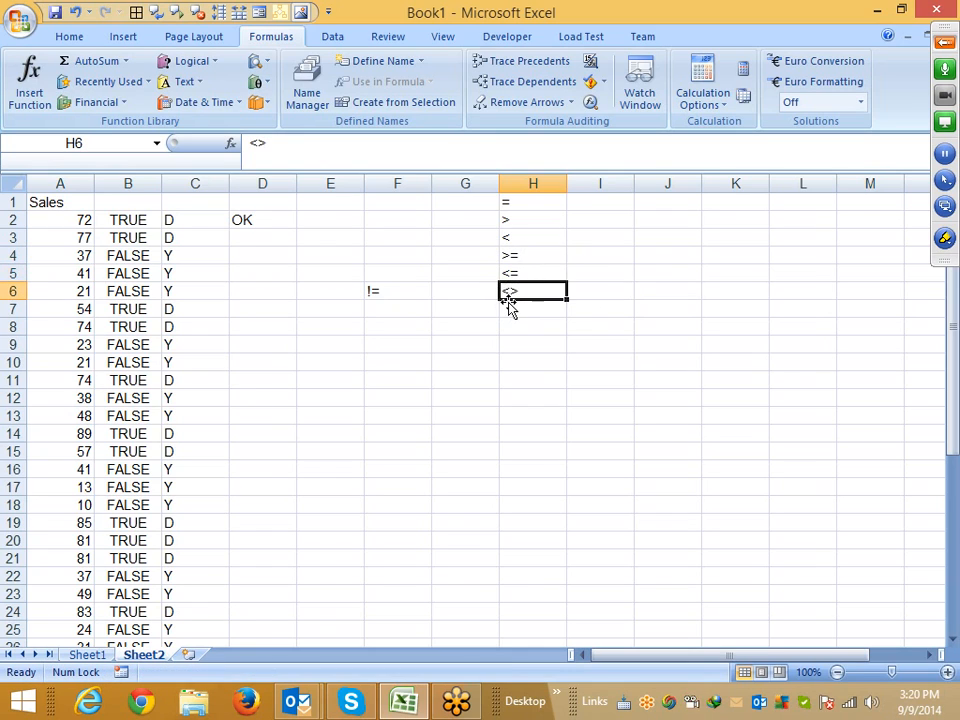
Enter the text <>50 in E7
{"action": "left_click", "coordinate": [320, 313]}
{"action": "type", "text": "50"}
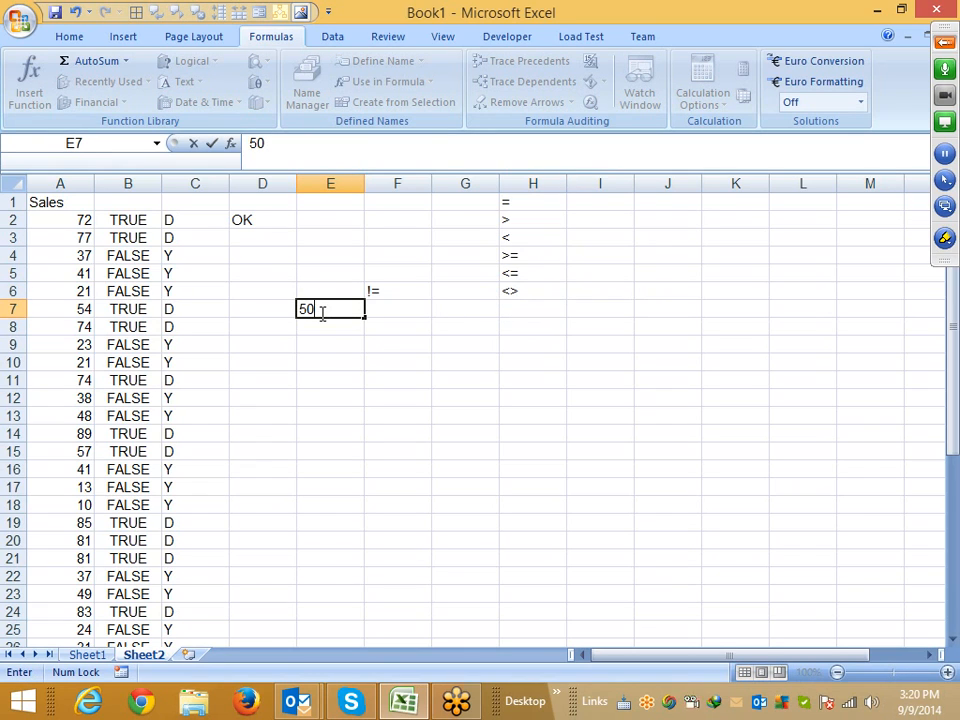
{"action": "left_click", "coordinate": [944, 42]}
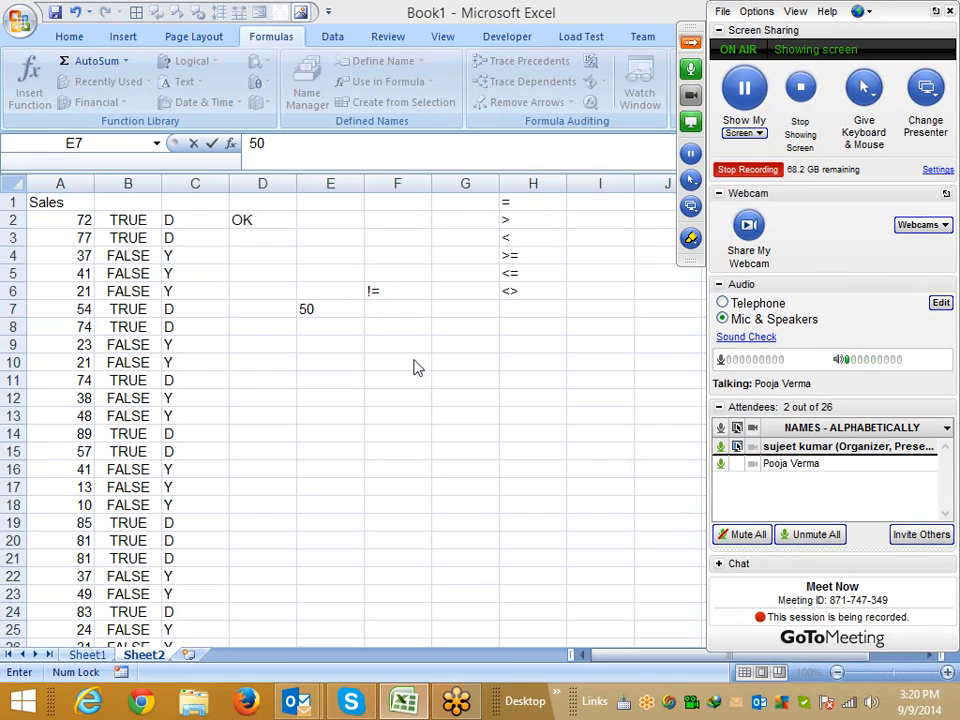
{"action": "left_click", "coordinate": [358, 309]}
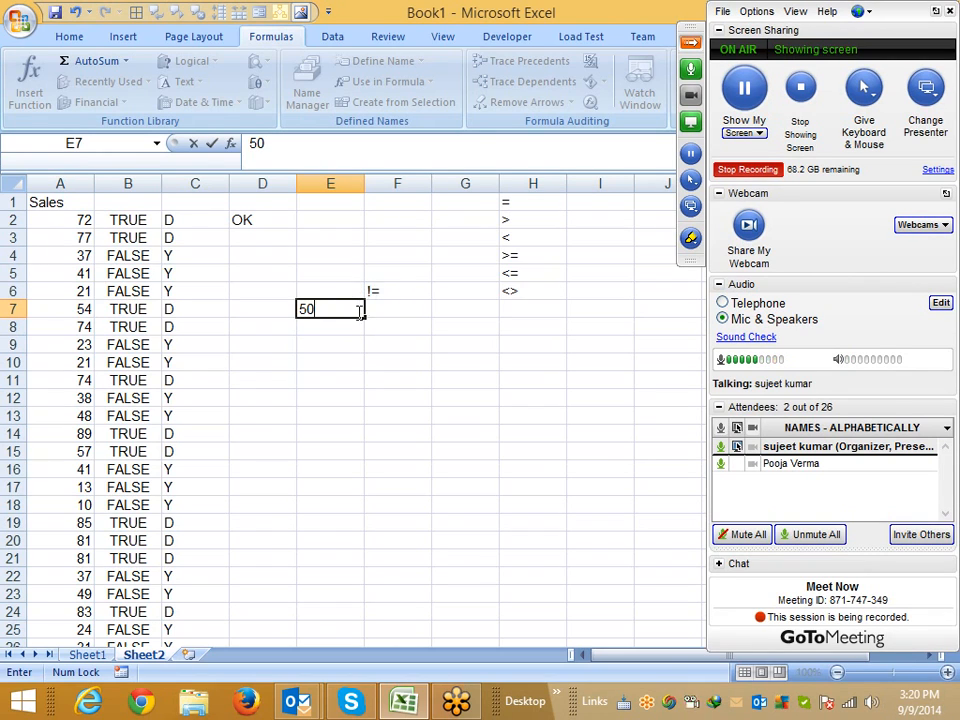
{"action": "key", "text": "BackSpace"}
{"action": "key", "text": "BackSpace"}
{"action": "type", "text": ">"}
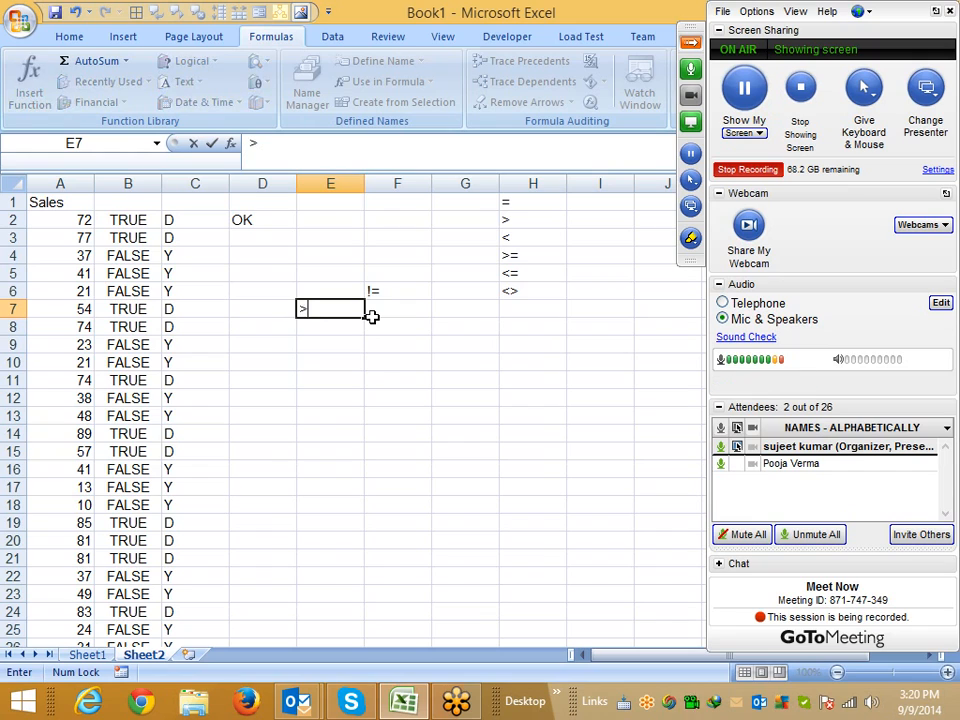
{"action": "key", "text": "BackSpace"}
{"action": "type", "text": "<"}
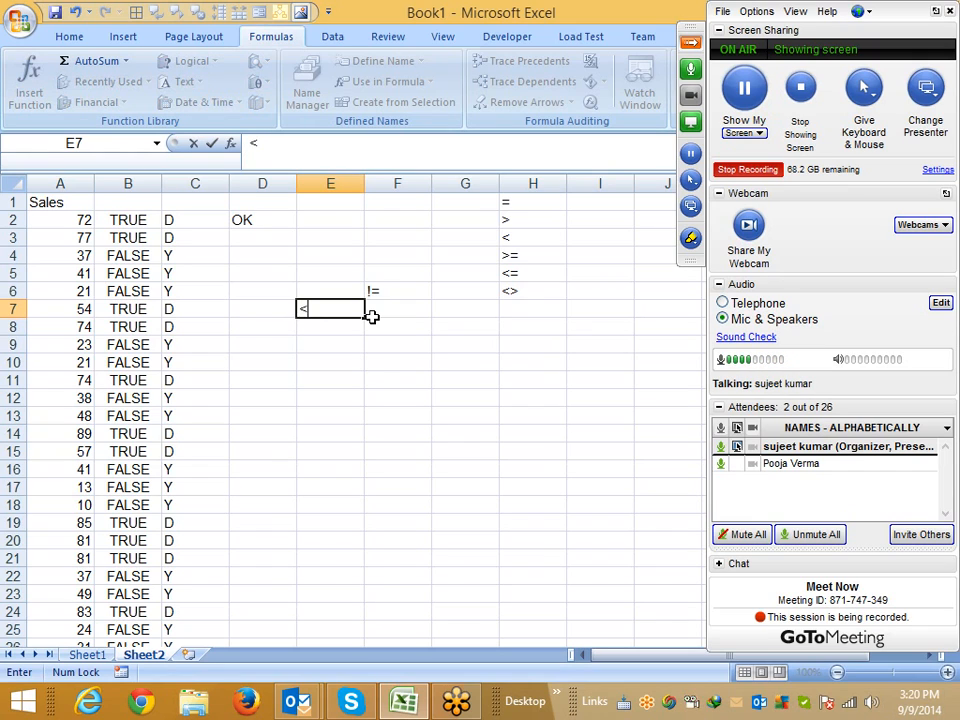
{"action": "type", "text": ">50"}
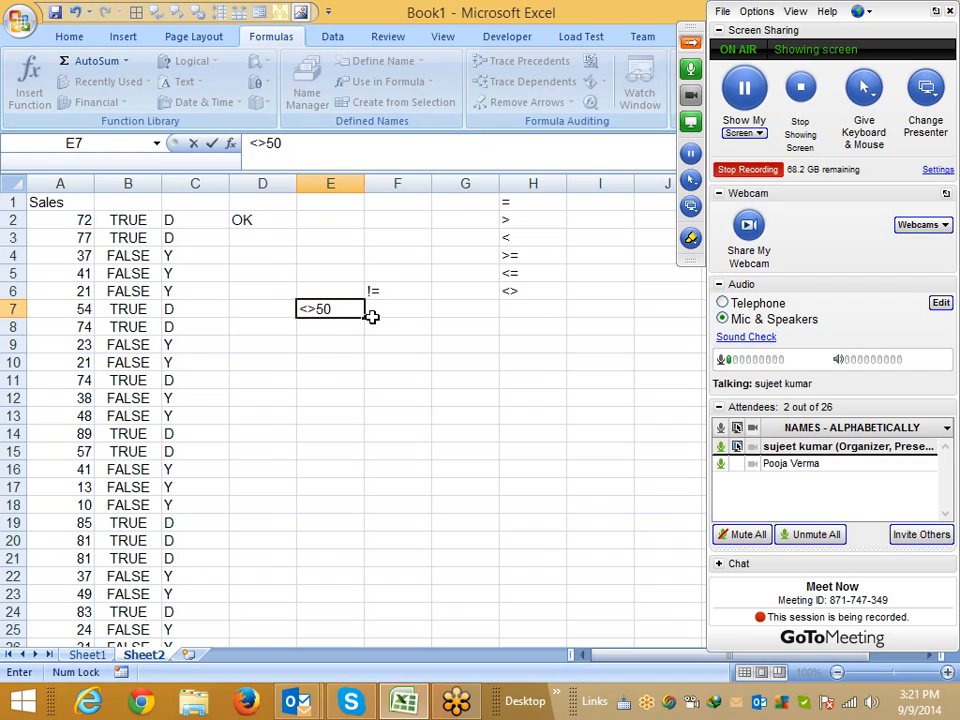
{"action": "key", "text": "Return"}
Clear the contents of cells E6:F7
{"action": "key", "text": "Up"}
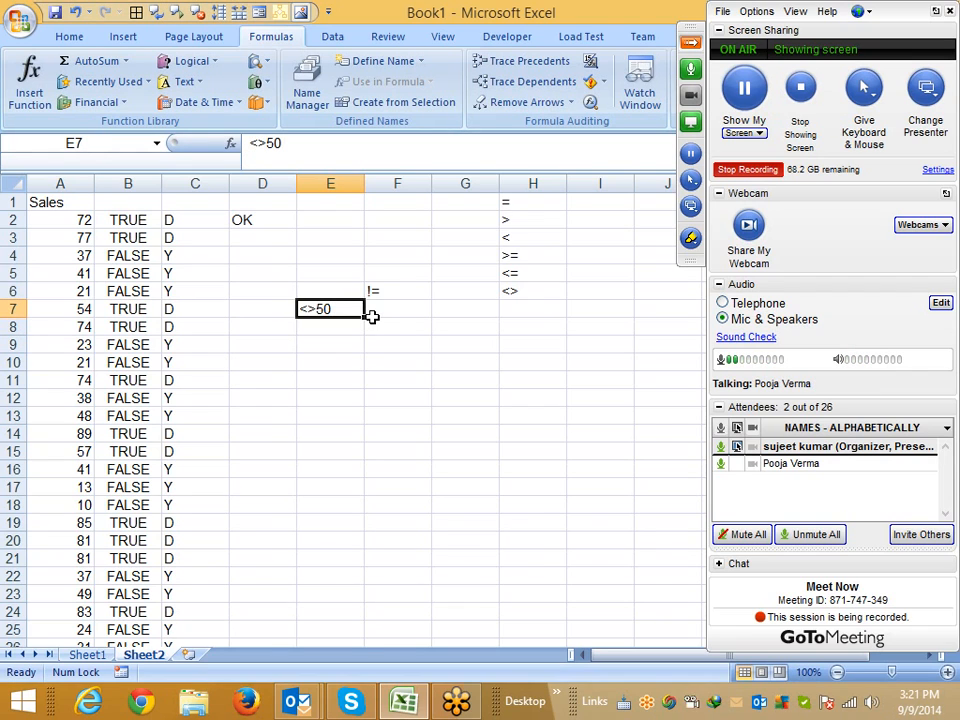
{"action": "key", "text": "Up"}
{"action": "key", "text": "shift+Right"}
{"action": "key", "text": "shift+Down"}
{"action": "key", "text": "Delete"}
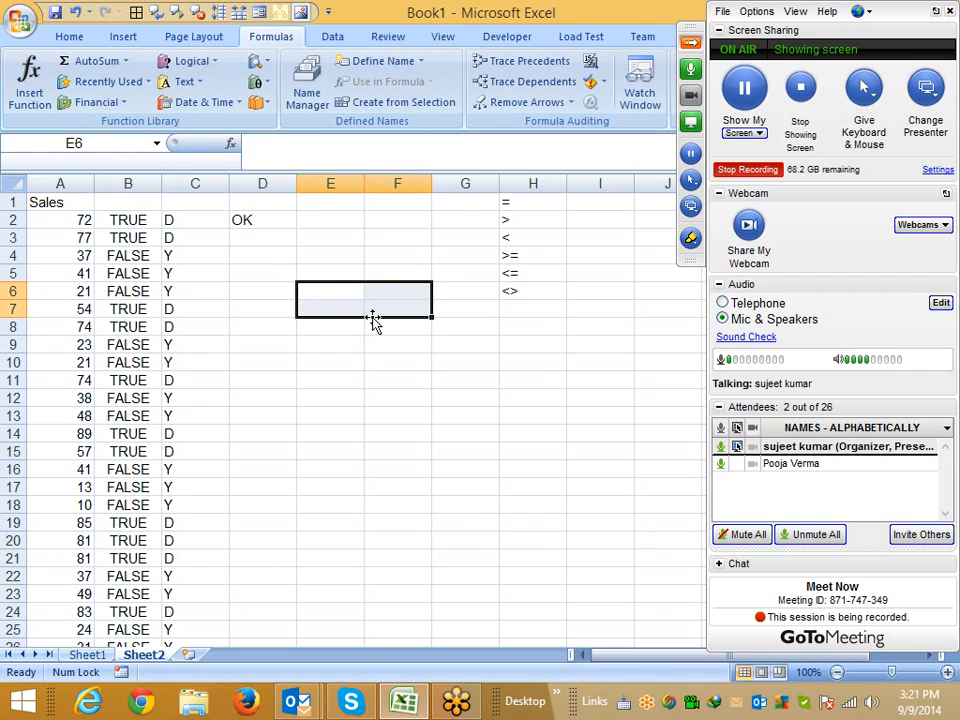
Select the comparison operator list in H1:H6 to review it
{"action": "key", "text": "Left"}
{"action": "key", "text": "Left"}
{"action": "key", "text": "Left"}
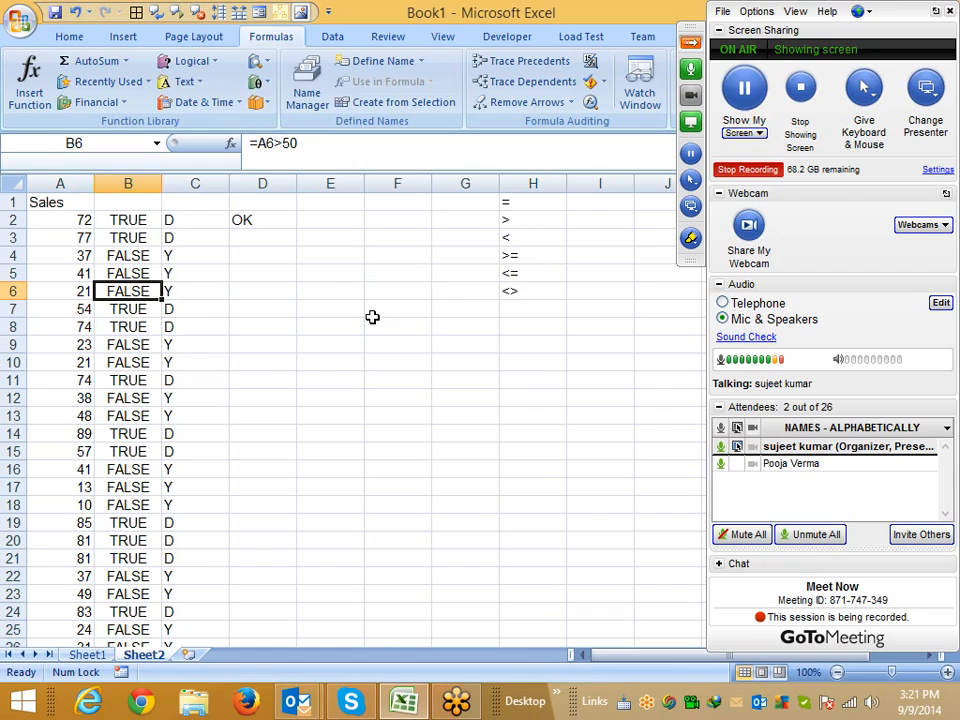
{"action": "key", "text": "Up"}
{"action": "key", "text": "Up"}
{"action": "key", "text": "Up"}
{"action": "key", "text": "Right"}
{"action": "key", "text": "Right"}
{"action": "key", "text": "Right"}
{"action": "key", "text": "Right"}
{"action": "key", "text": "Right"}
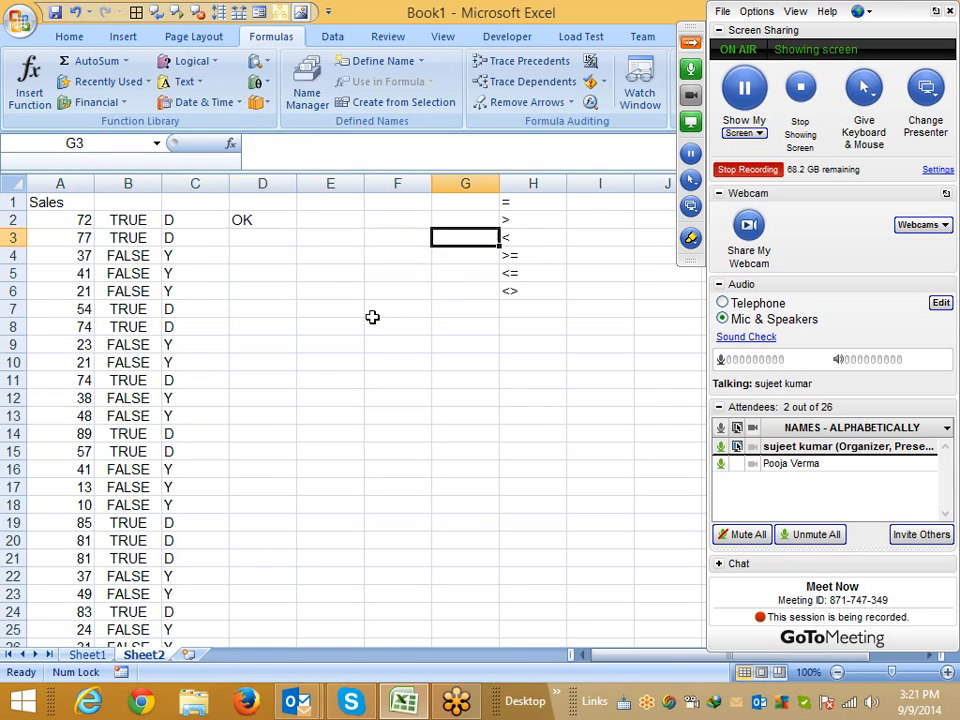
{"action": "key", "text": "Right"}
{"action": "key", "text": "Up"}
{"action": "key", "text": "Up"}
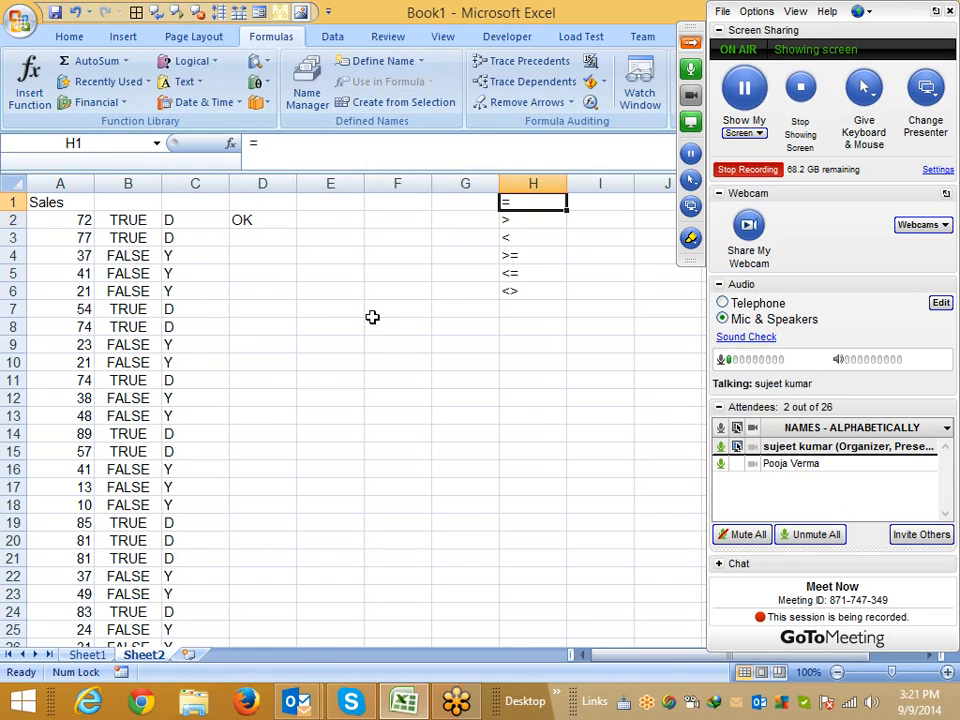
{"action": "key", "text": "ctrl+shift+Down"}
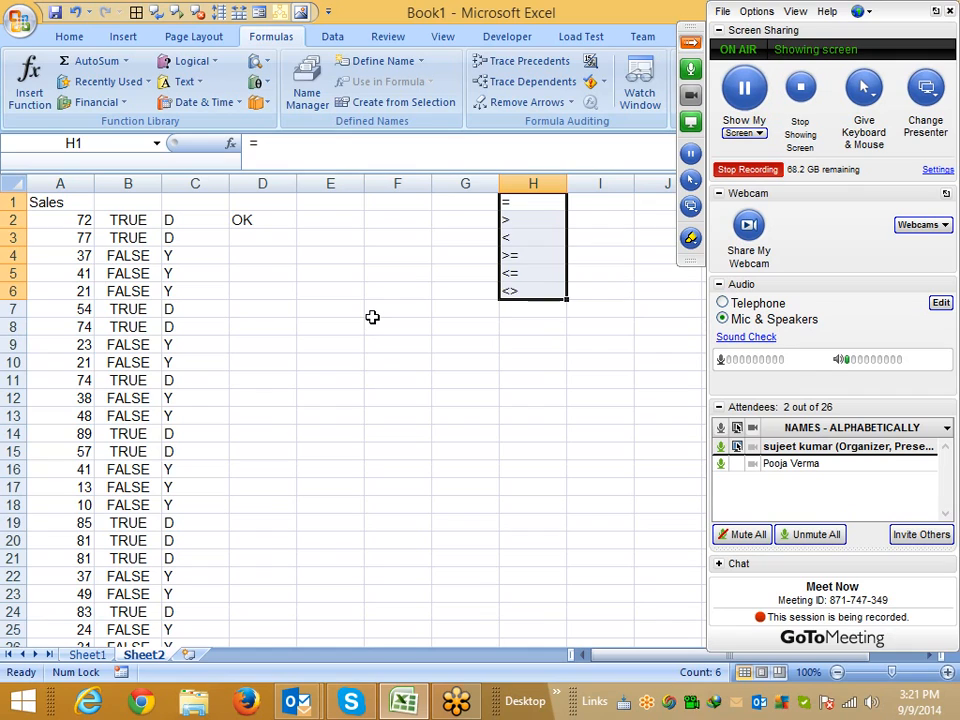
Clear the IF formula from D2
{"action": "key", "text": "Down"}
{"action": "key", "text": "Left"}
{"action": "key", "text": "Left"}
{"action": "key", "text": "Left"}
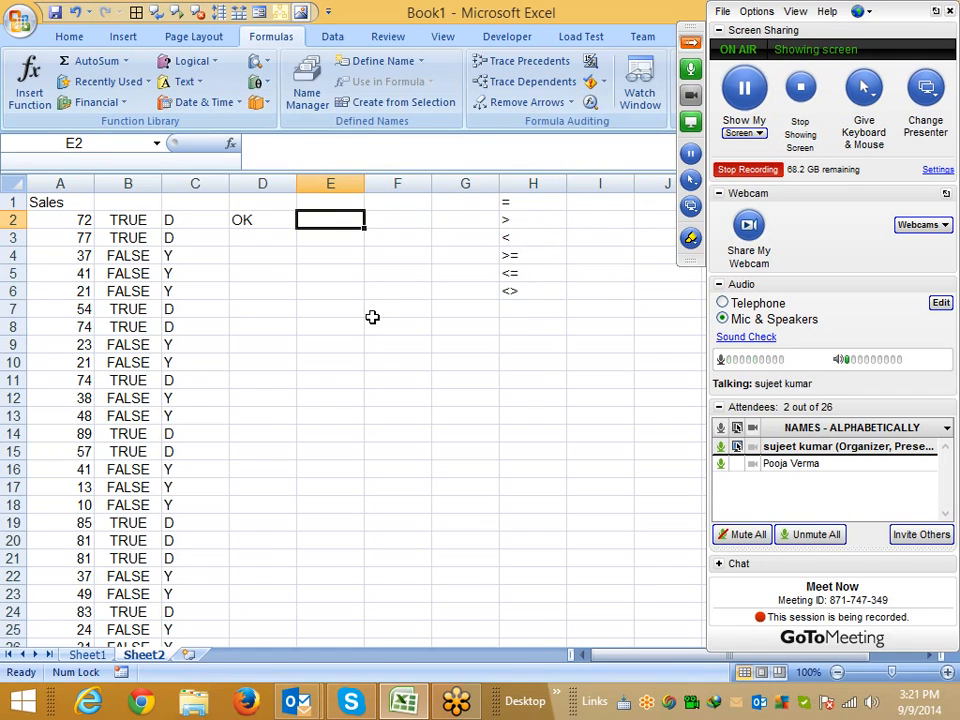
{"action": "key", "text": "Left"}
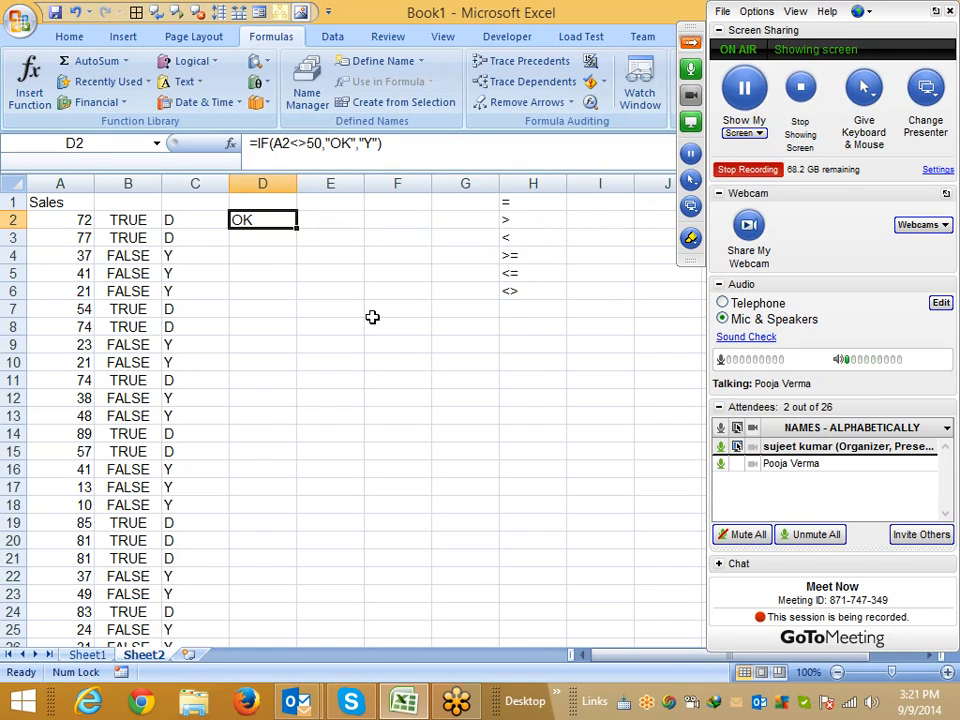
{"action": "key", "text": "shift+Right"}
{"action": "key", "text": "shift+Right"}
{"action": "key", "text": "shift+Right"}
{"action": "key", "text": "shift+Left"}
{"action": "key", "text": "shift+Left"}
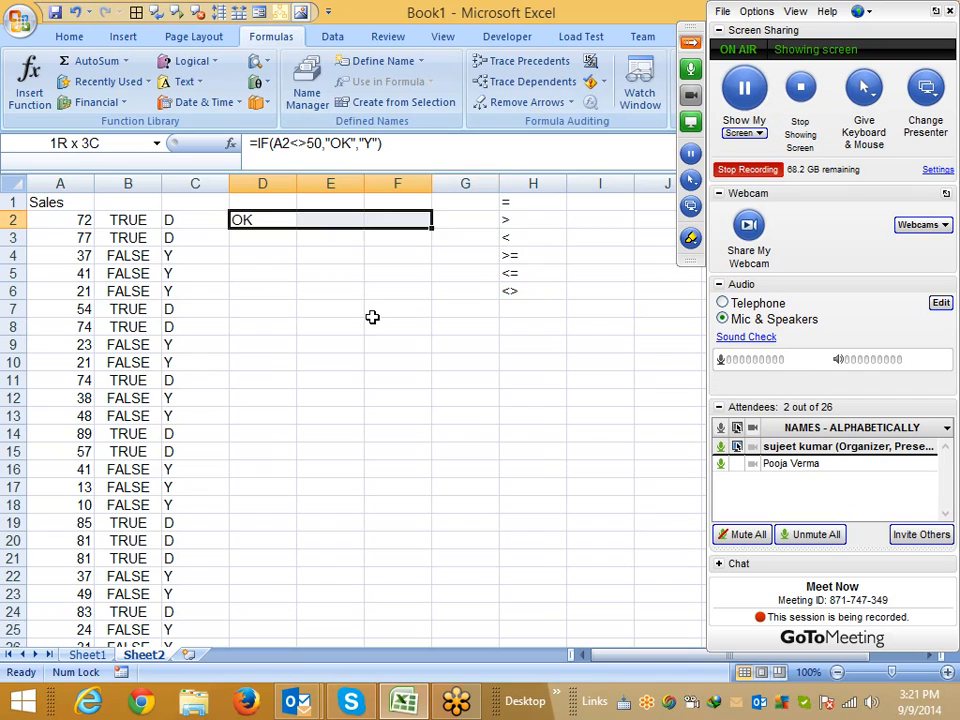
{"action": "key", "text": "shift+Down"}
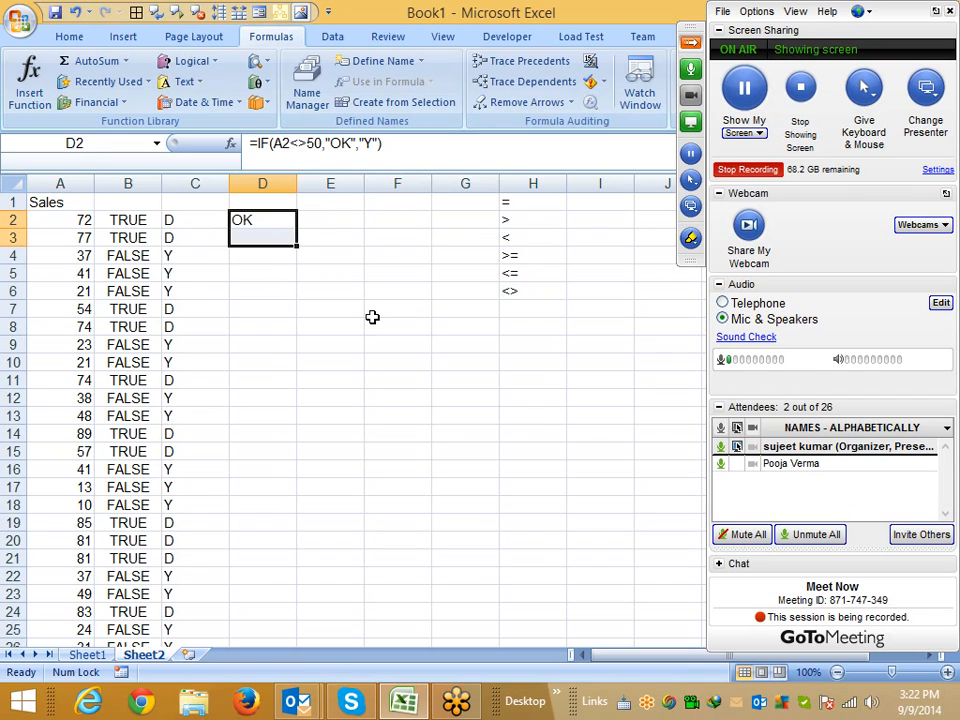
{"action": "key", "text": "Delete"}
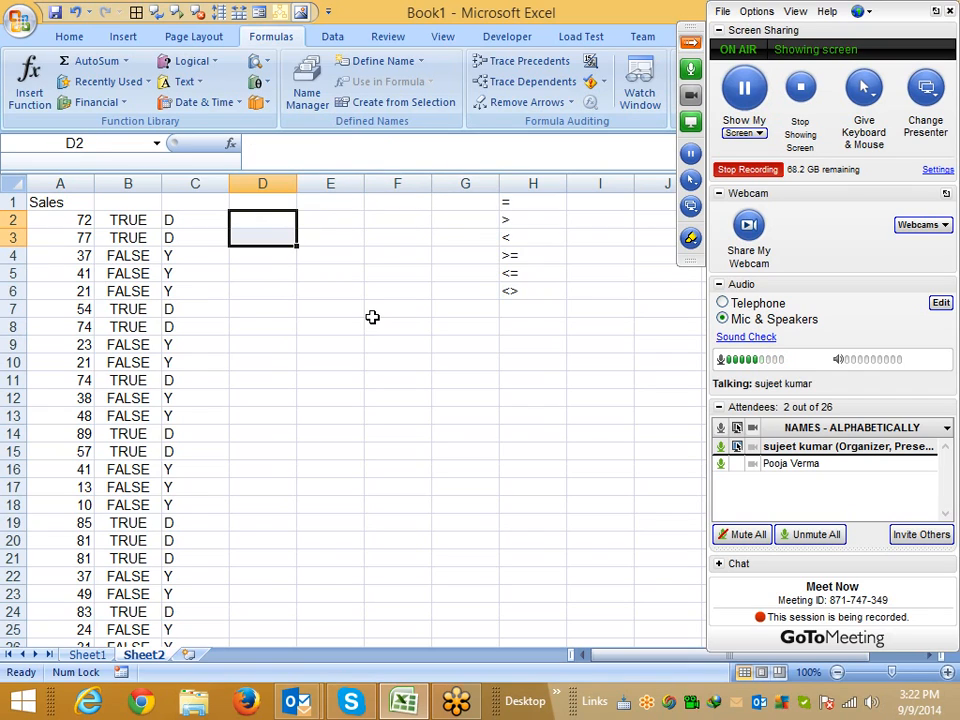
Insert a new worksheet
{"action": "left_click", "coordinate": [188, 654]}
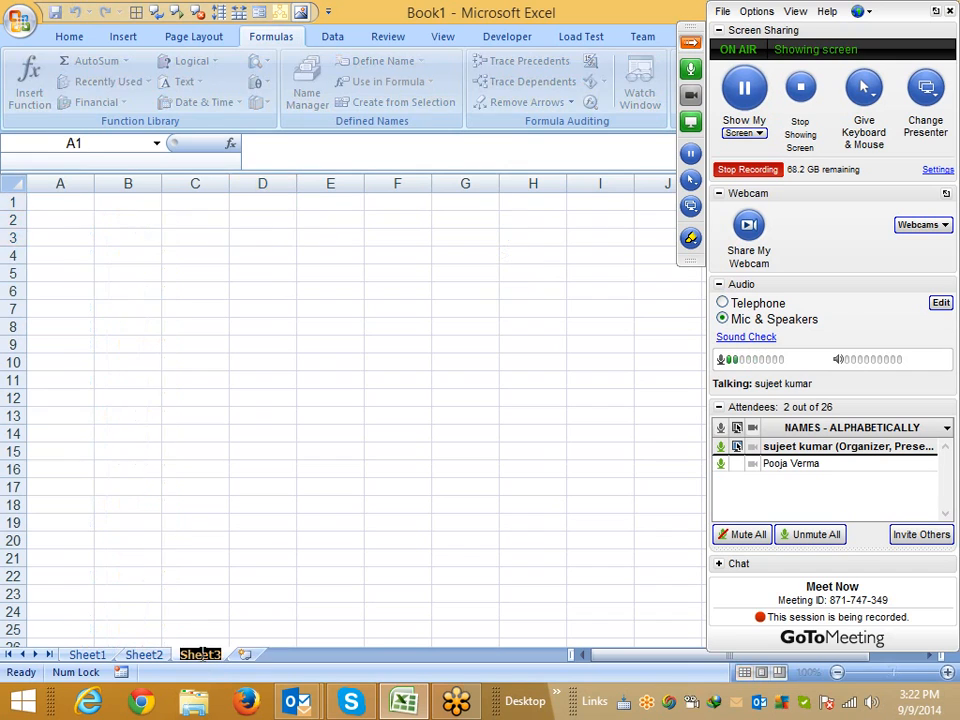
{"action": "left_click", "coordinate": [127, 451]}
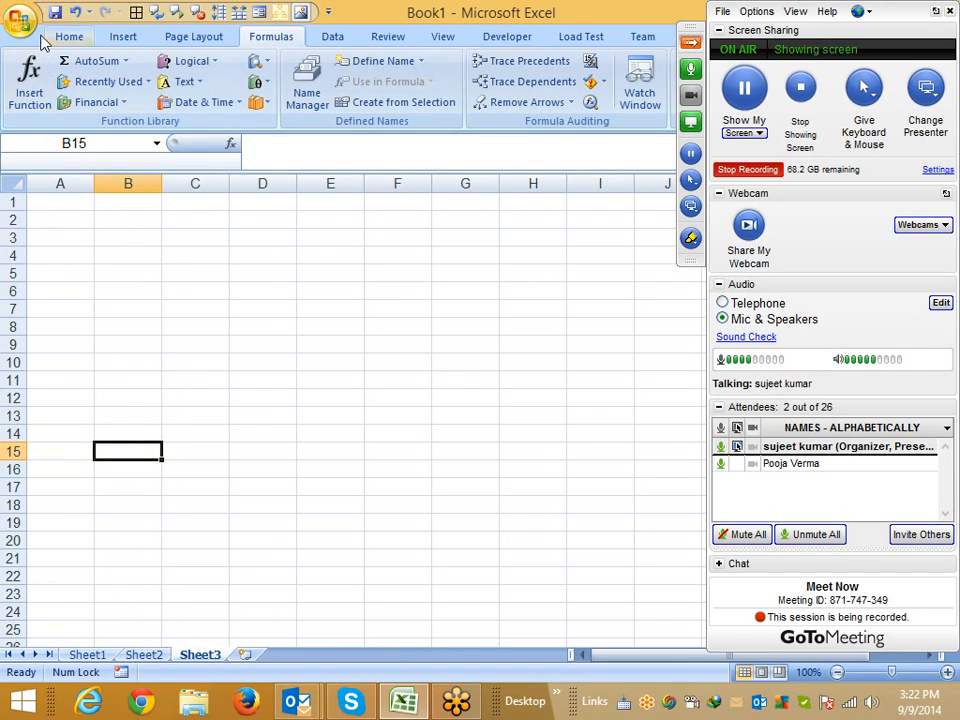
{"action": "left_click", "coordinate": [36, 32]}
{"action": "left_click", "coordinate": [512, 245]}
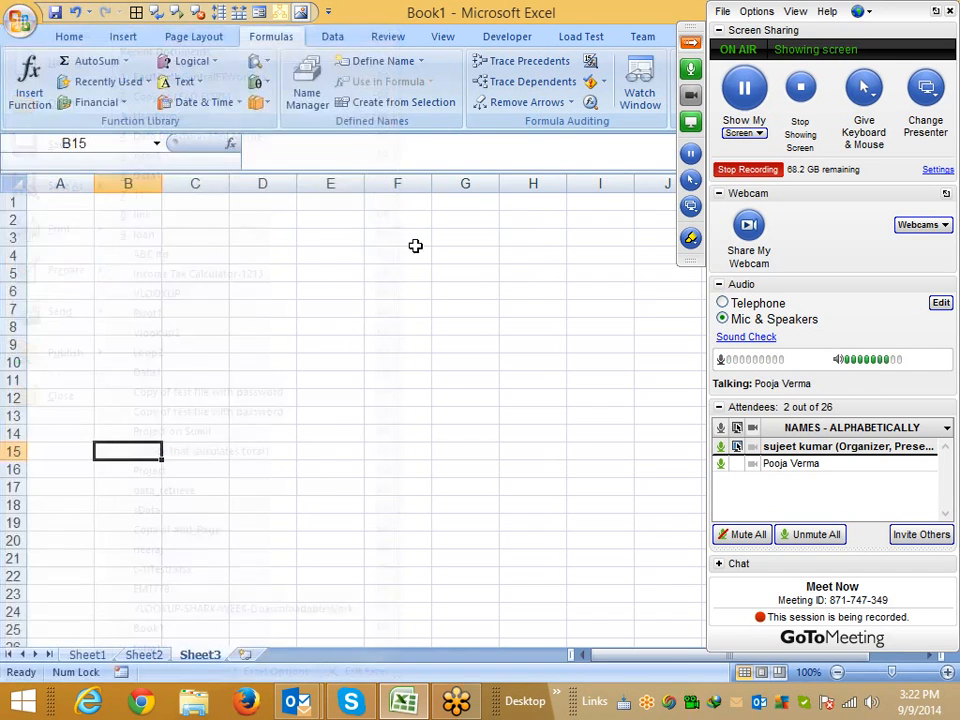
{"action": "left_click_drag", "start_coordinate": [328, 173], "coordinate": [328, 157]}
Enter the column header Name in cell A1
{"action": "left_click", "coordinate": [54, 183]}
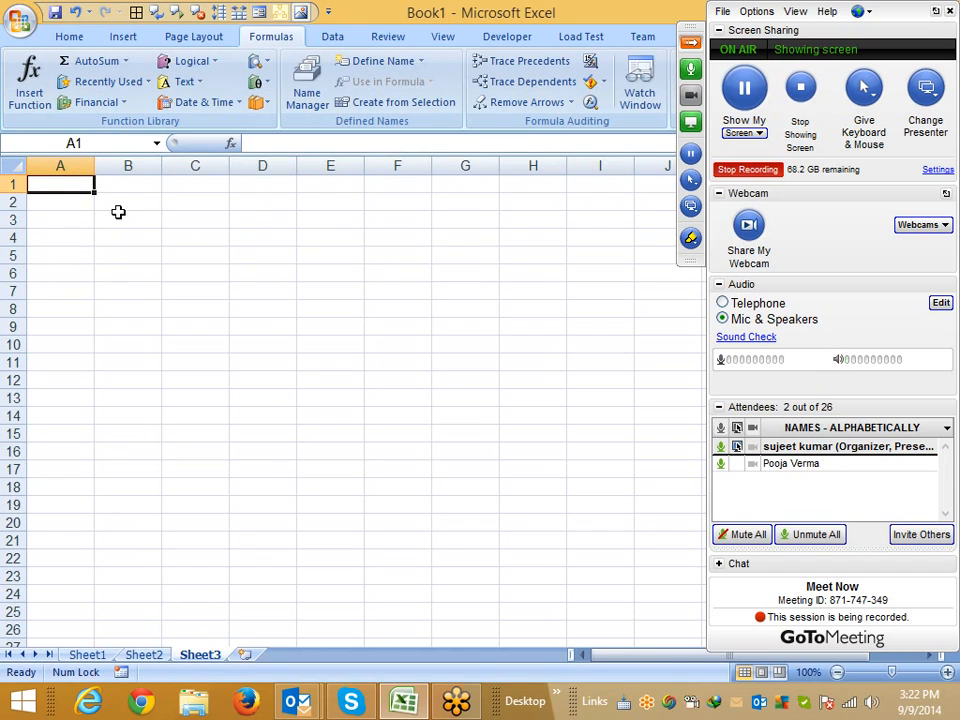
{"action": "type", "text": "S"}
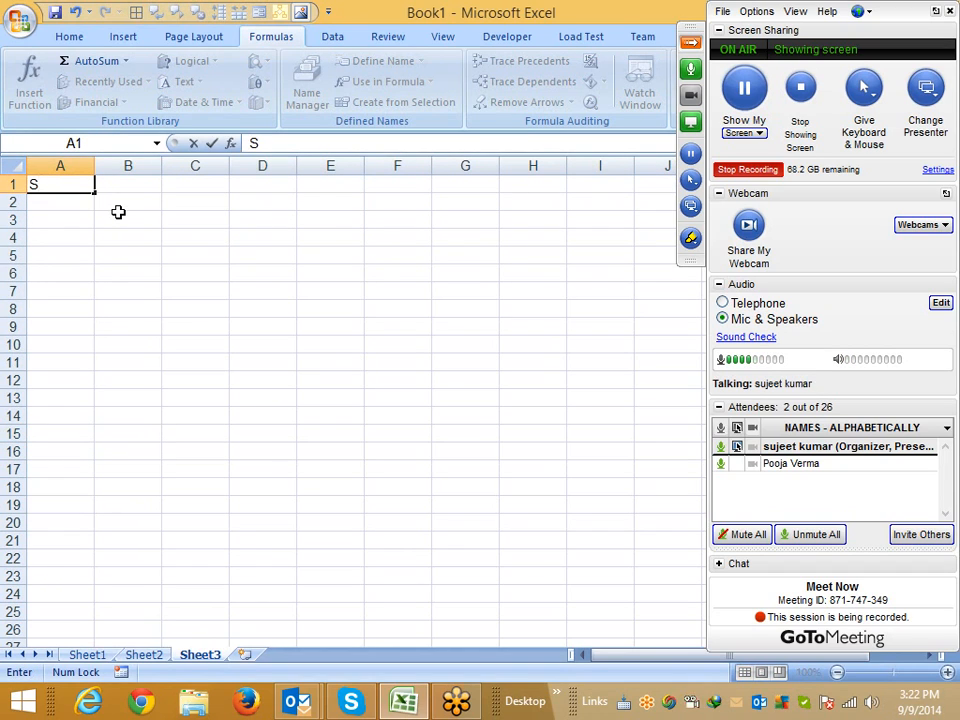
{"action": "key", "text": "BackSpace"}
{"action": "type", "text": "NAme"}
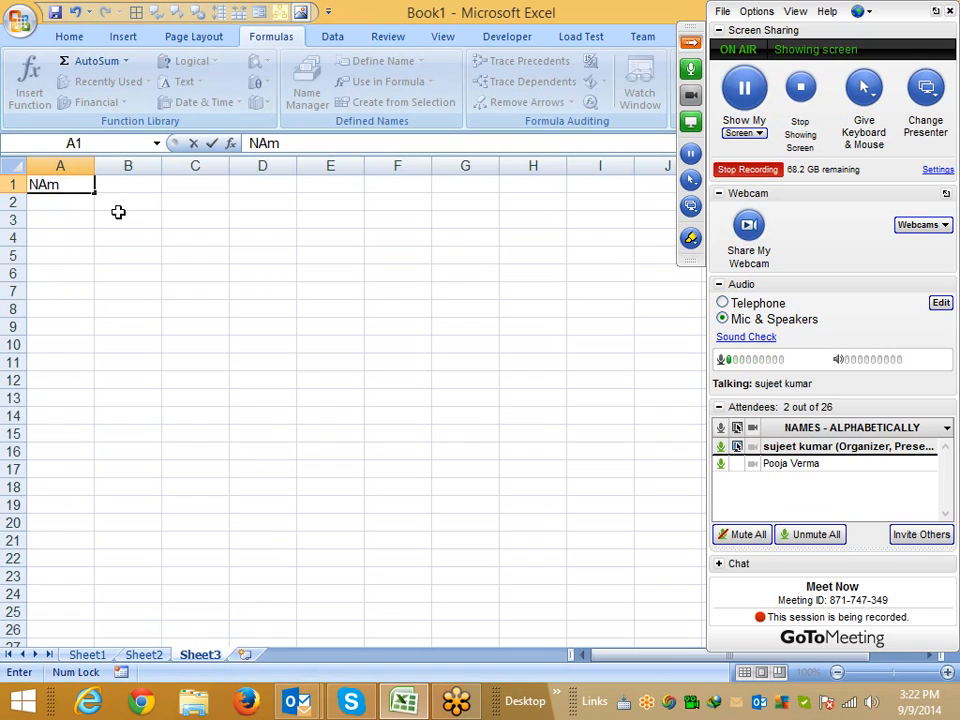
{"action": "key", "text": "Return"}
Enter Puneet in A2 and fill the names series down column A to row 104
{"action": "type", "text": "Puneet"}
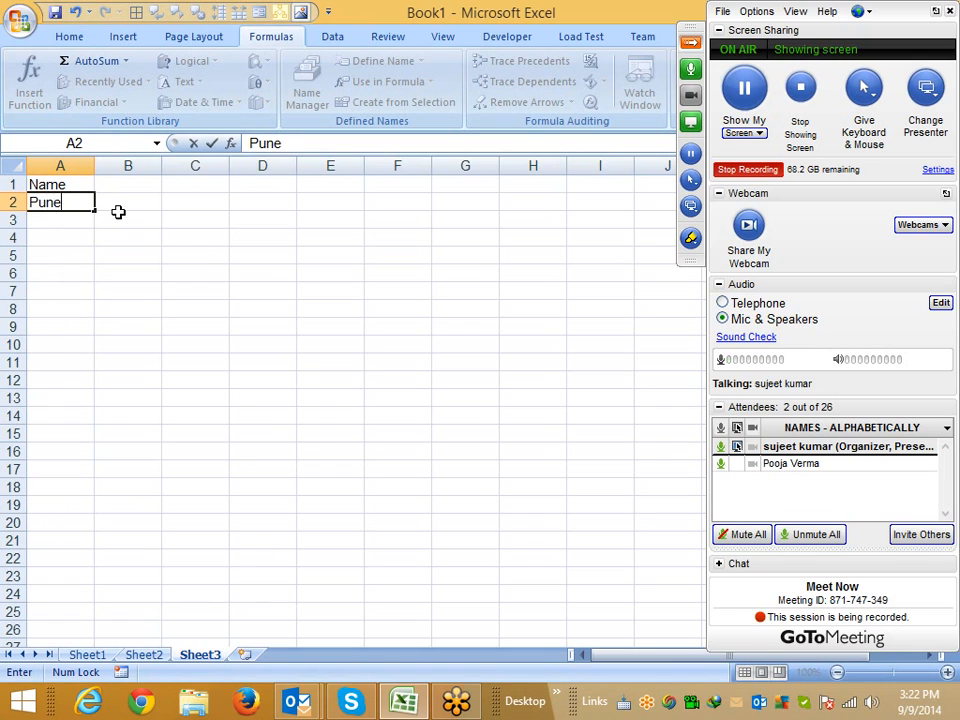
{"action": "left_click", "coordinate": [81, 199]}
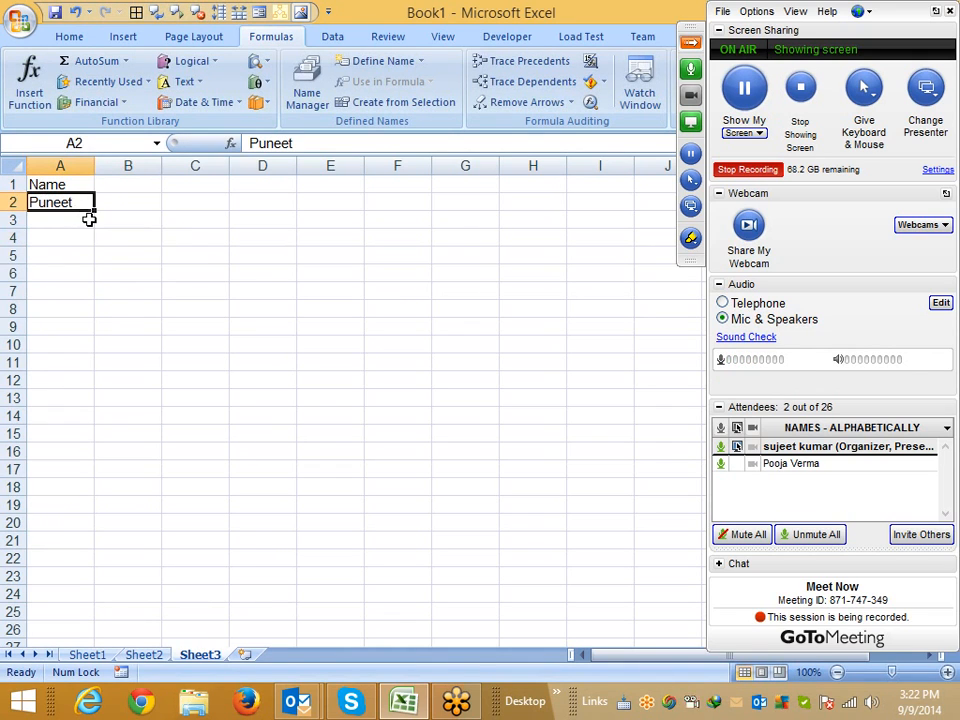
{"action": "left_click_drag", "start_coordinate": [95, 210], "coordinate": [76, 708]}
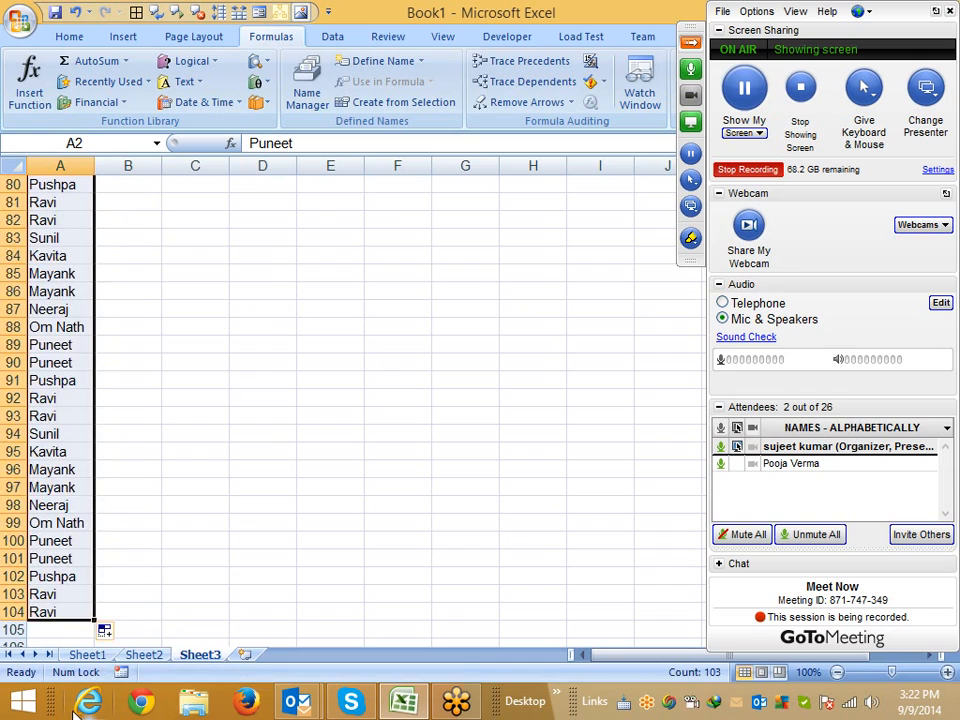
Sort the name list in A1:A104 alphabetically A to Z, treating the first row as a header
{"action": "key", "text": "ctrl+Home"}
{"action": "key", "text": "Down"}
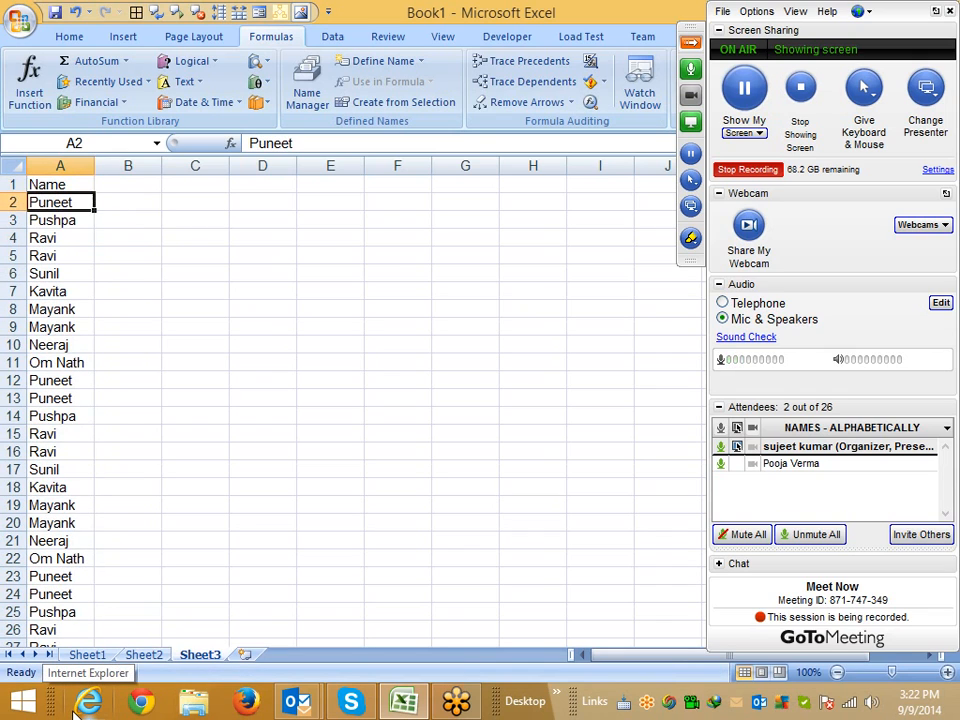
{"action": "key", "text": "Up"}
{"action": "key", "text": "ctrl+shift+Down"}
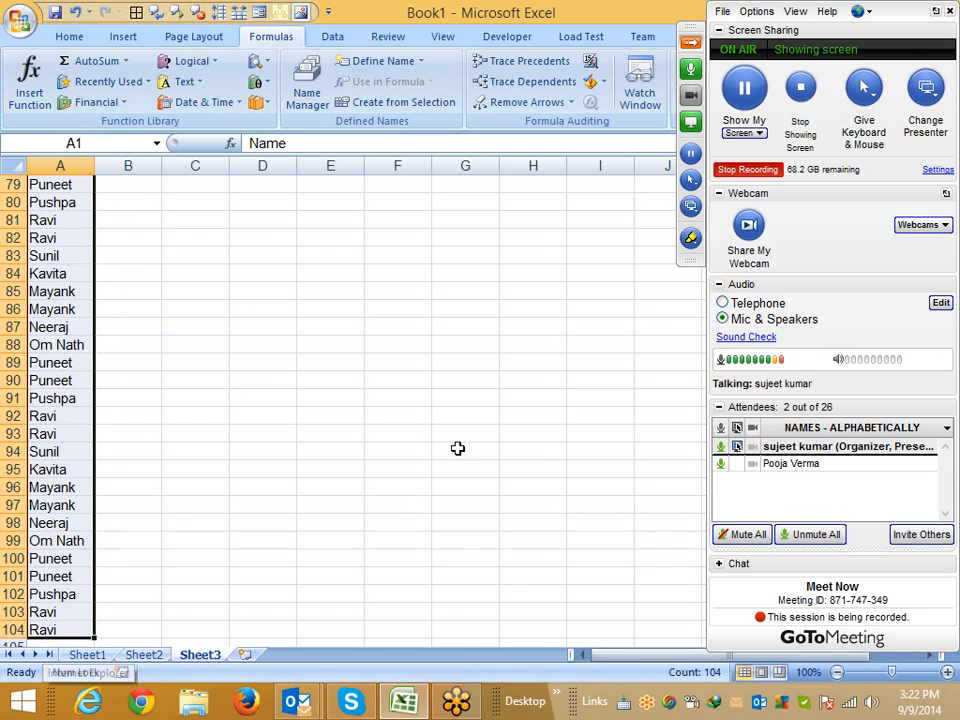
{"action": "left_click", "coordinate": [690, 43]}
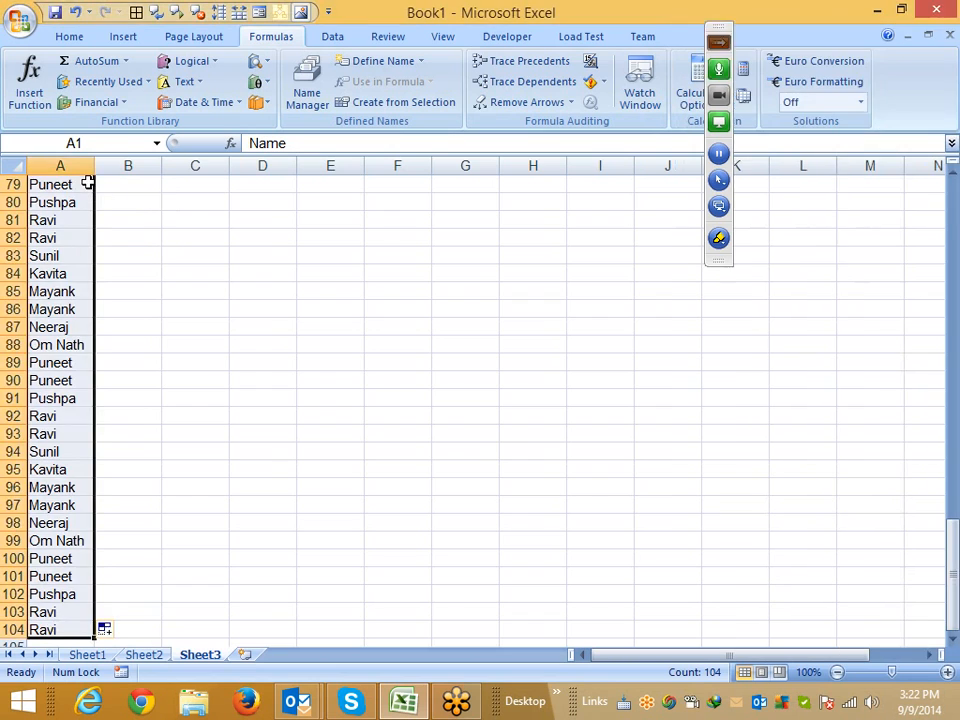
{"action": "scroll", "coordinate": [88, 186], "scroll_direction": "up", "scroll_amount": 16}
{"action": "scroll", "coordinate": [86, 187], "scroll_direction": "up", "scroll_amount": 10}
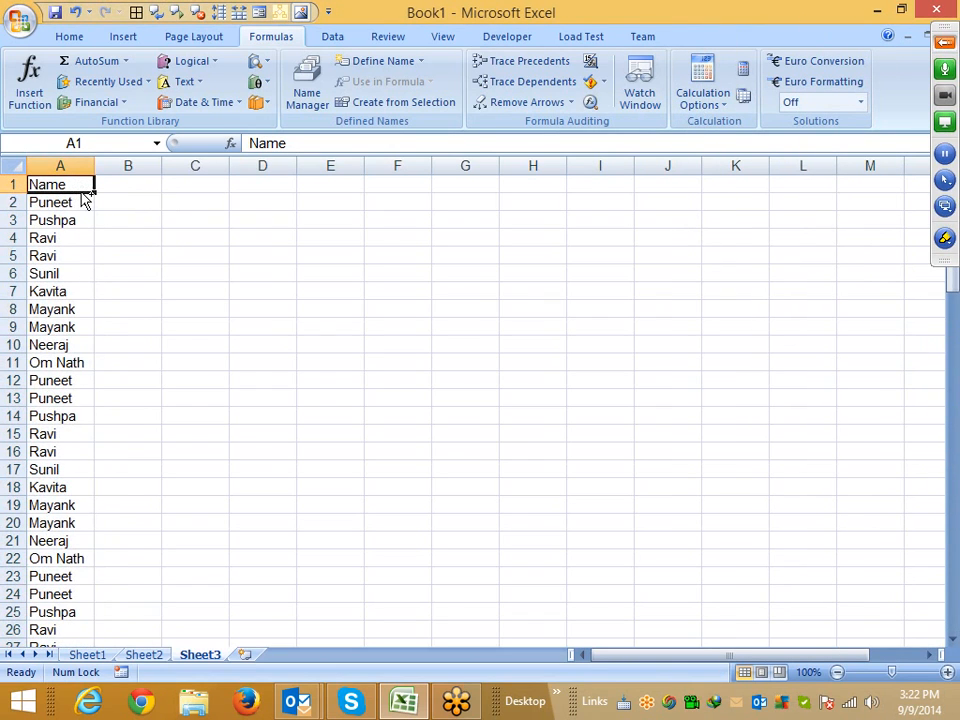
{"action": "key", "text": "ctrl+shift+Down"}
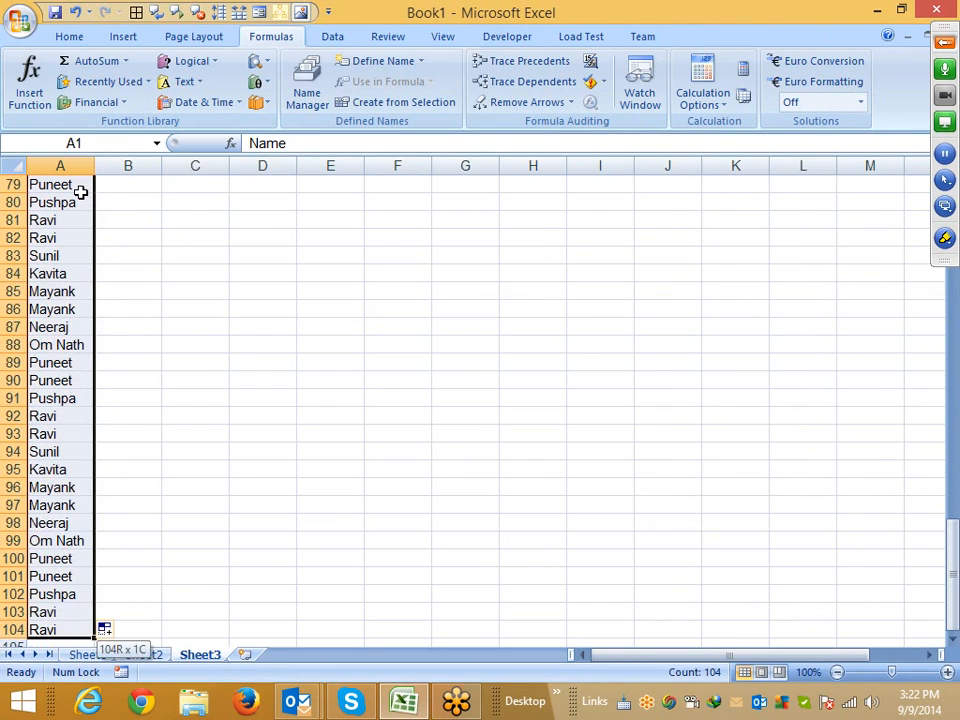
{"action": "left_click", "coordinate": [70, 36]}
{"action": "left_click", "coordinate": [318, 37]}
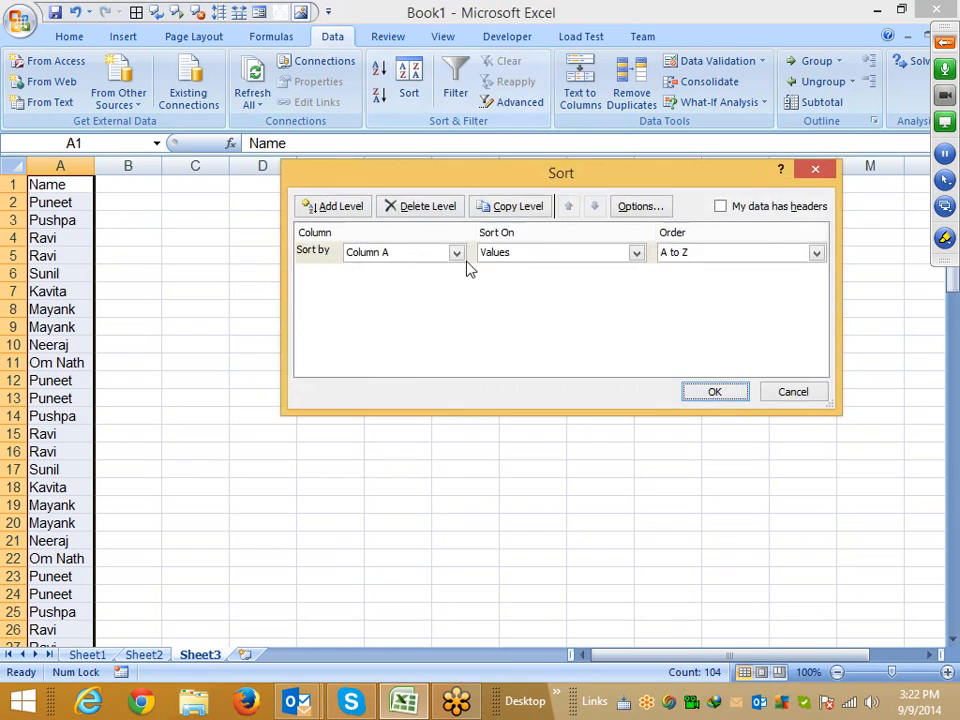
{"action": "left_click", "coordinate": [720, 206]}
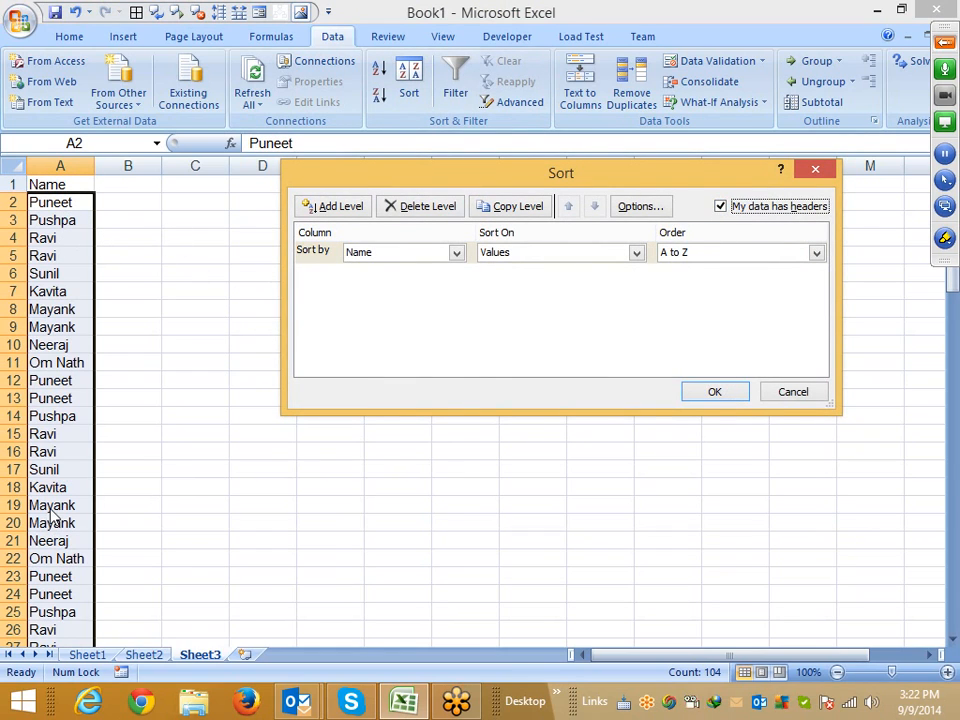
{"action": "left_click", "coordinate": [714, 391]}
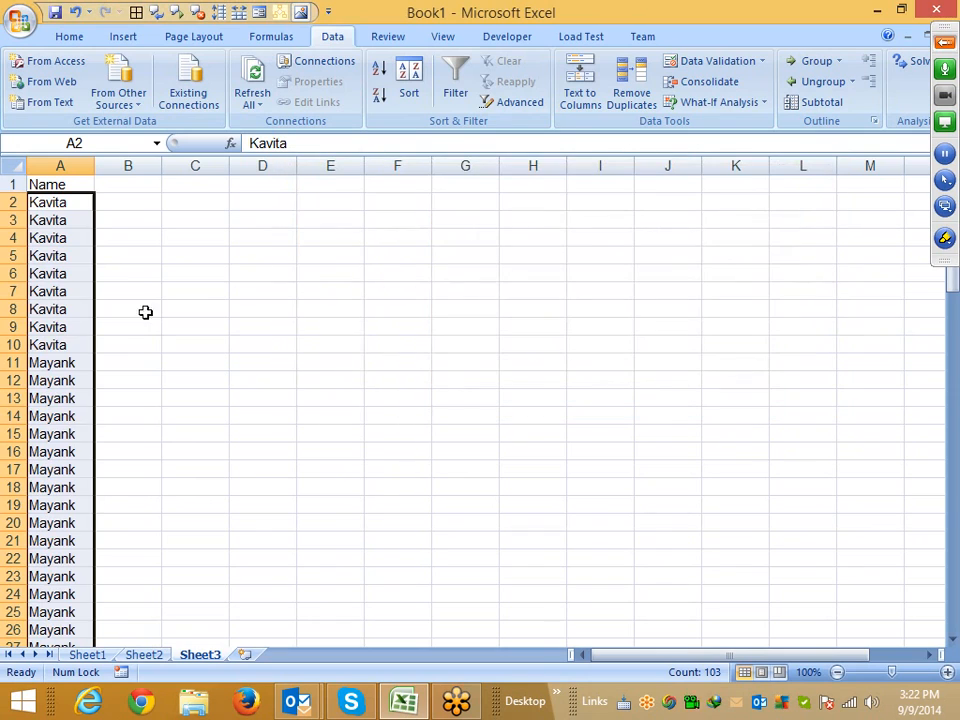
Enter the formula =IF(A2=A1,"D","U") in cell B2
{"action": "left_click_drag", "start_coordinate": [68, 335], "coordinate": [71, 210]}
{"action": "left_click_drag", "start_coordinate": [51, 470], "coordinate": [52, 404]}
{"action": "left_click", "coordinate": [99, 200]}
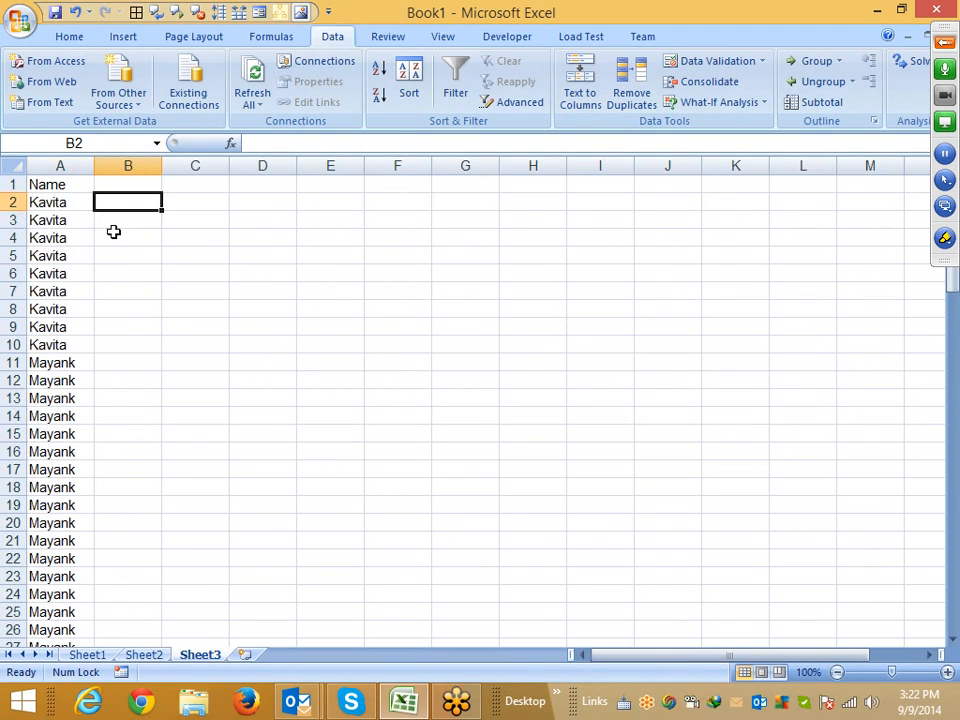
{"action": "type", "text": "=i"}
{"action": "key", "text": "Tab"}
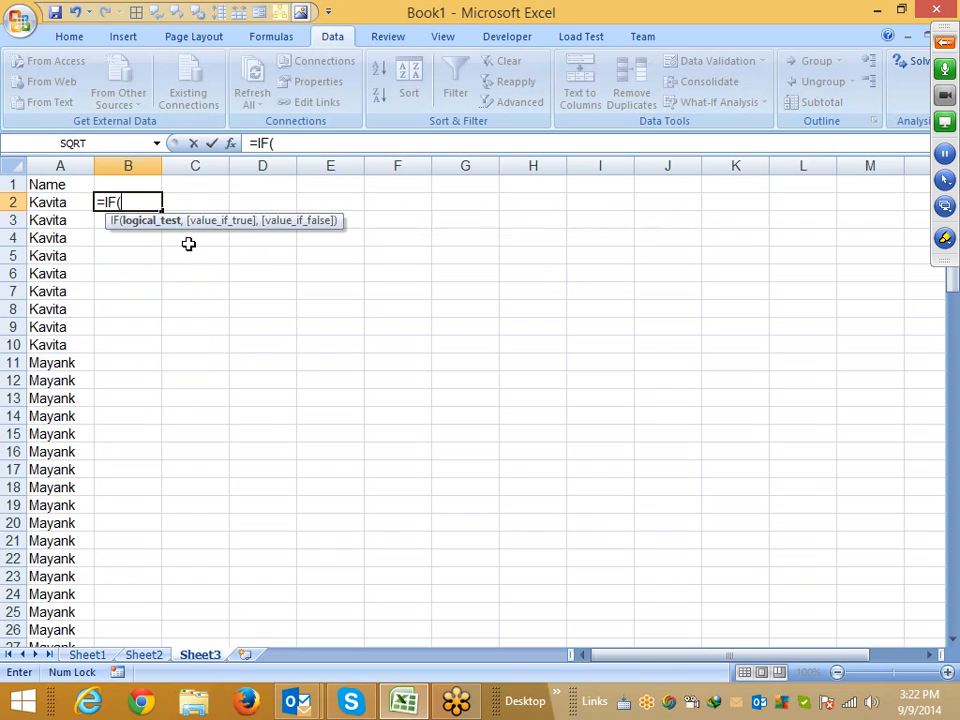
{"action": "key", "text": "Left"}
{"action": "type", "text": "="}
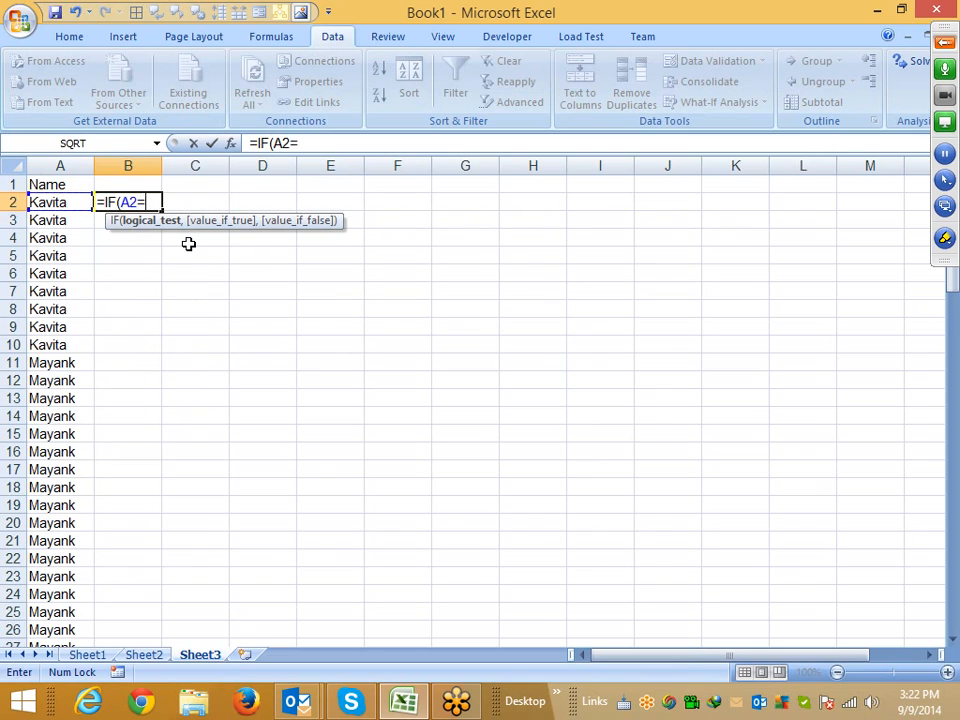
{"action": "key", "text": "Up"}
{"action": "key", "text": "Left"}
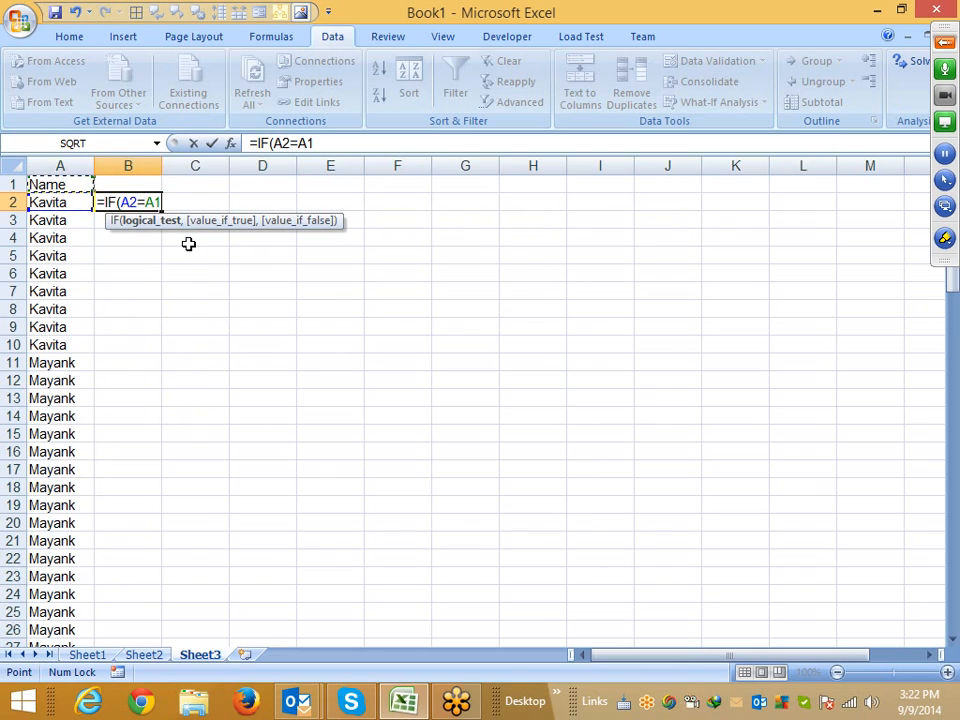
{"action": "type", "text": ",\""}
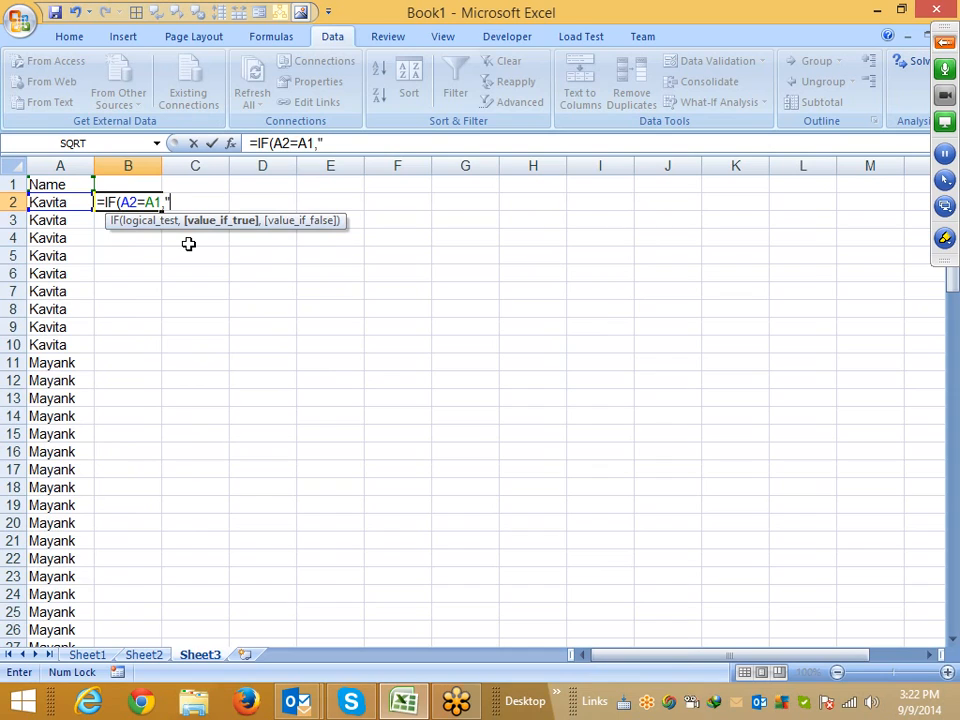
{"action": "type", "text": "D\",\""}
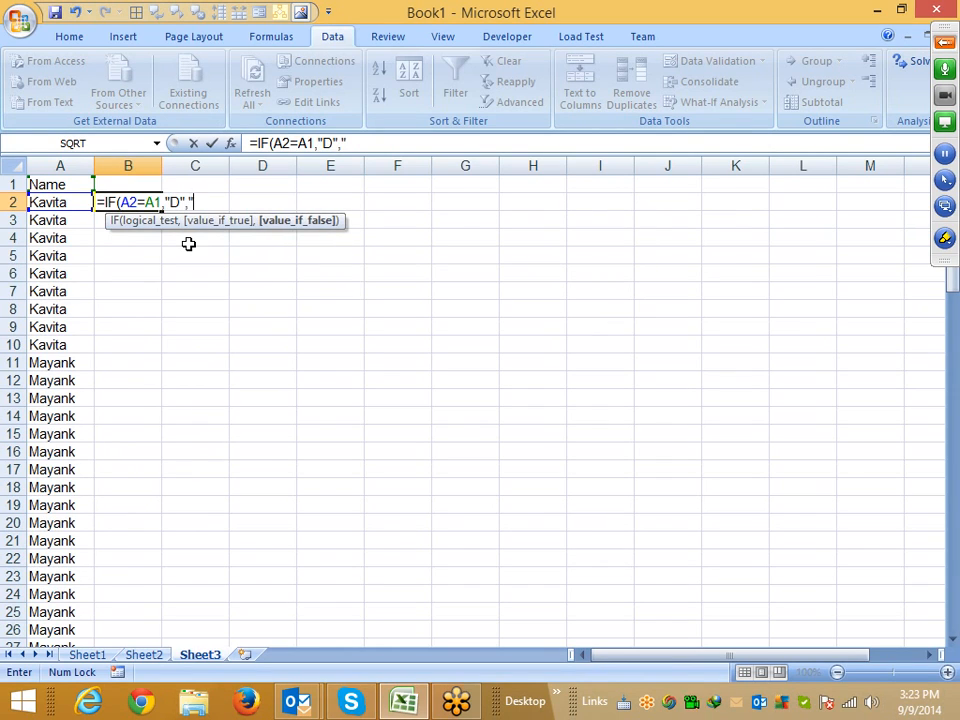
{"action": "type", "text": "U"}
{"action": "key", "text": "Return"}
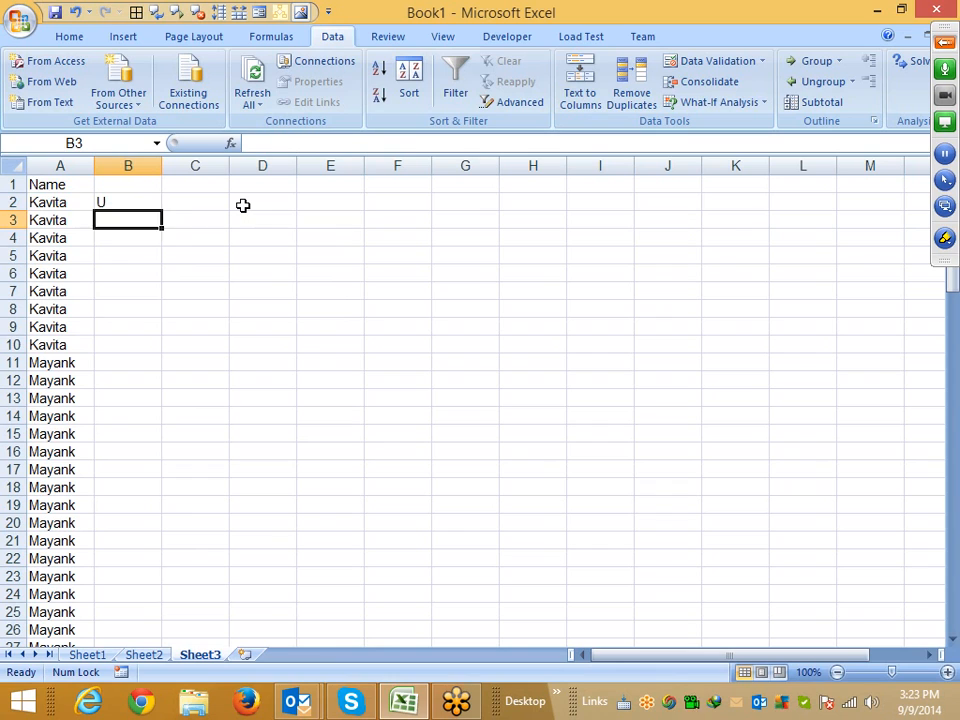
Copy the B2 formula down column B through row 104
{"action": "key", "text": "Up"}
{"action": "key", "text": "Left"}
{"action": "key", "text": "ctrl+Down"}
{"action": "key", "text": "Right"}
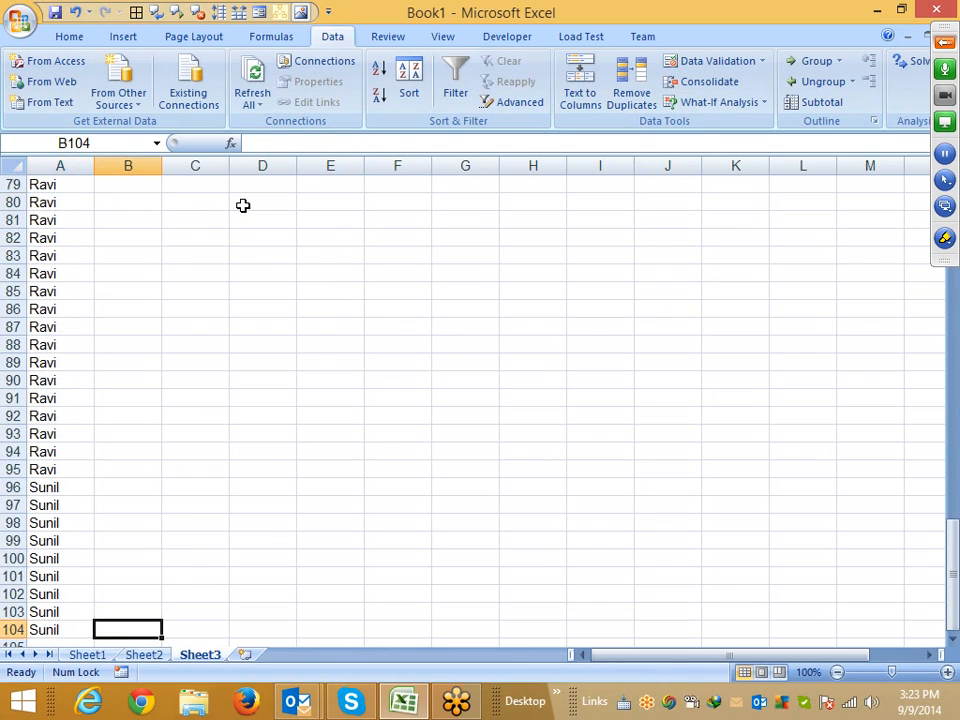
{"action": "key", "text": "ctrl+shift+Up"}
{"action": "key", "text": "ctrl+d"}
Inspect the copied D/U formulas in column B, including the one in B11
{"action": "key", "text": "ctrl+Up"}
{"action": "key", "text": "Down"}
{"action": "key", "text": "Down"}
{"action": "key", "text": "Down"}
{"action": "key", "text": "Down"}
{"action": "key", "text": "Down"}
{"action": "key", "text": "Down"}
{"action": "key", "text": "Down"}
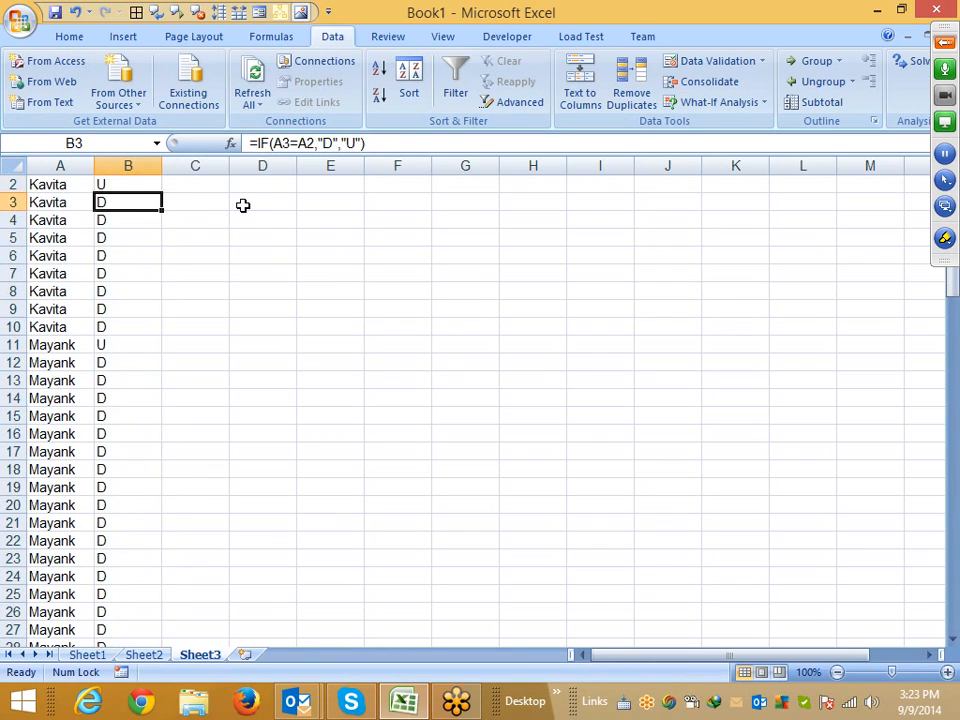
{"action": "key", "text": "Down"}
{"action": "key", "text": "Down"}
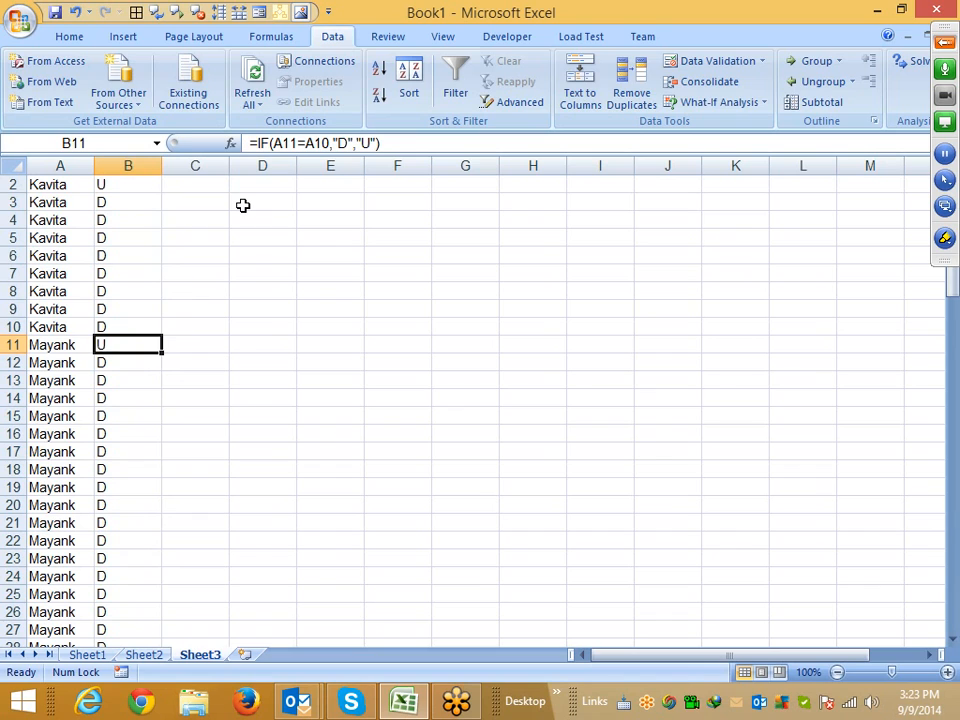
{"action": "key", "text": "F2"}
{"action": "key", "text": "Escape"}
{"action": "key", "text": "ctrl+Up"}
{"action": "key", "text": "ctrl+Up"}
Hide column B
{"action": "left_click", "coordinate": [138, 162]}
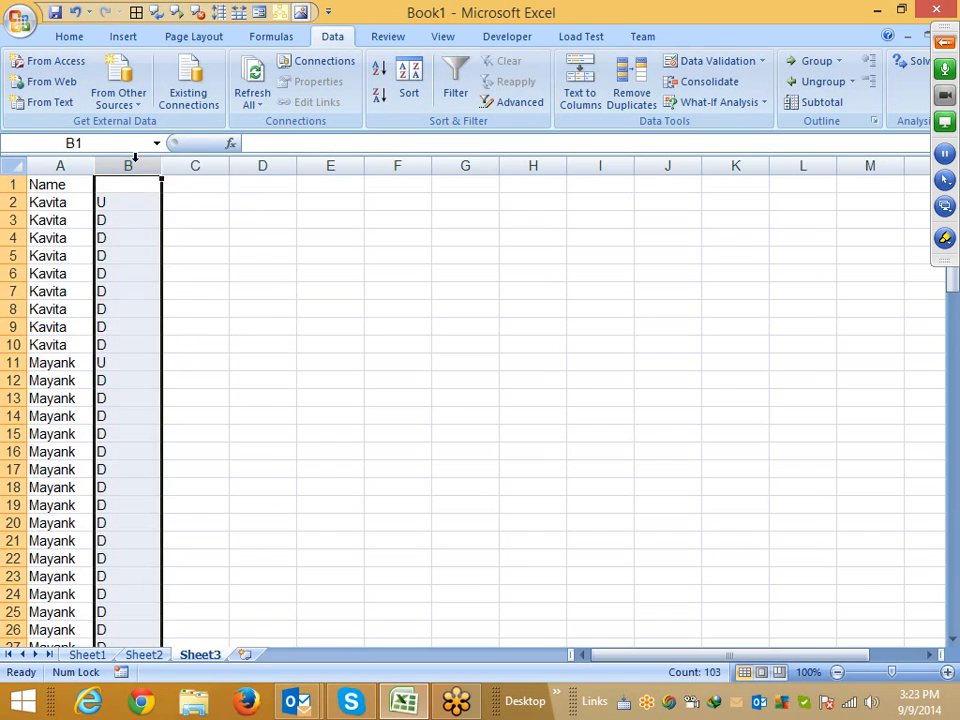
{"action": "right_click", "coordinate": [138, 164]}
{"action": "left_click", "coordinate": [216, 364]}
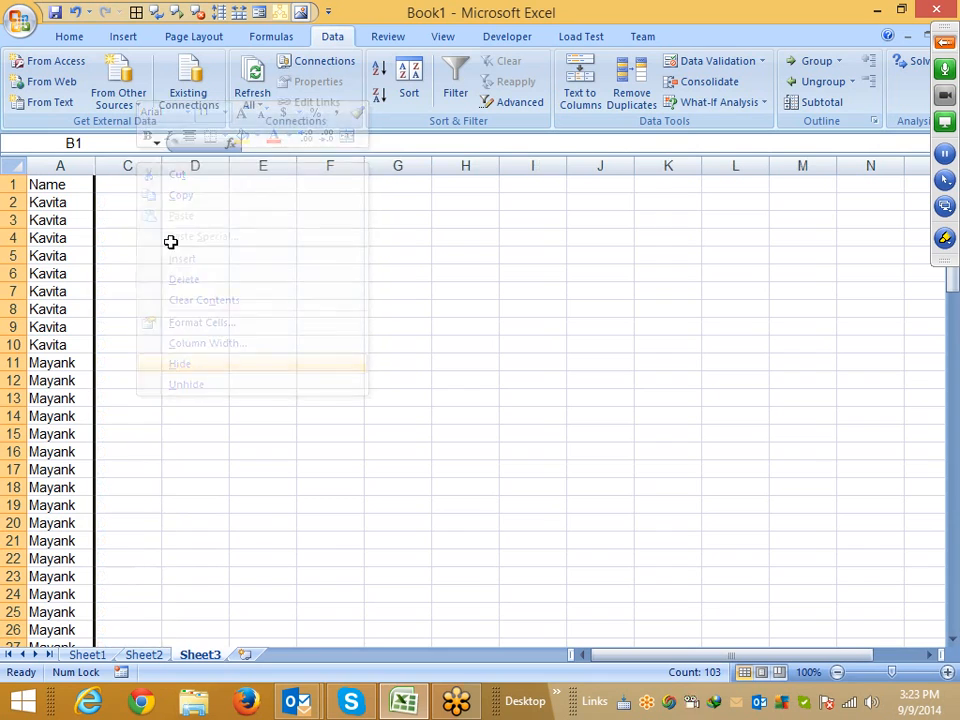
Type running counts 1 to 4 in C2:C5 and 1 in C11 for the names
{"action": "left_click", "coordinate": [146, 200]}
{"action": "type", "text": "1"}
{"action": "key", "text": "Return"}
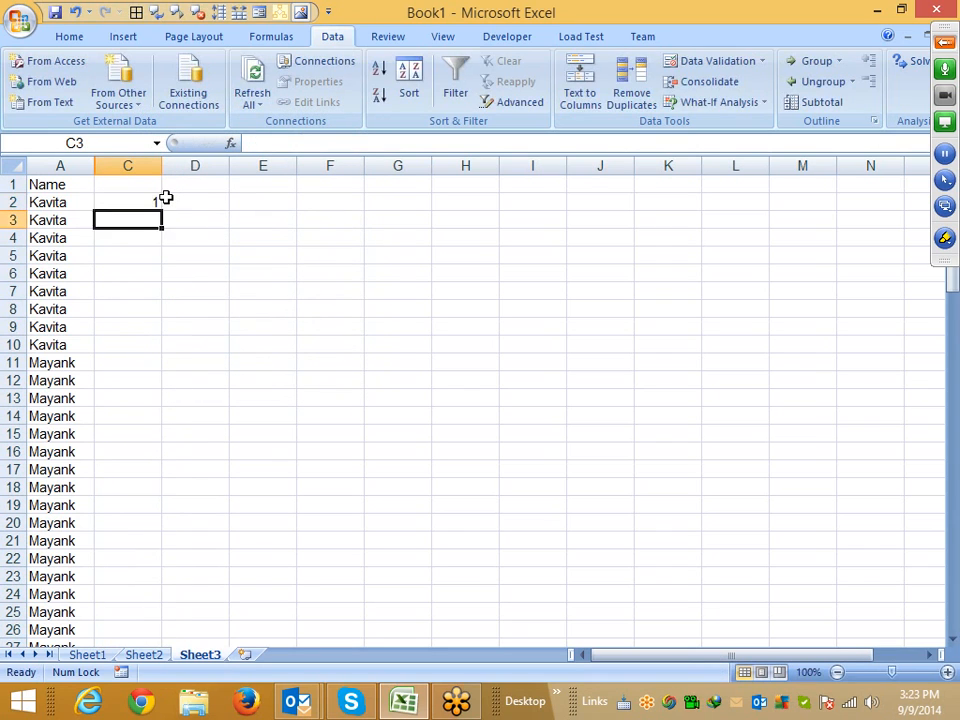
{"action": "type", "text": "2"}
{"action": "key", "text": "Return"}
{"action": "type", "text": "3"}
{"action": "key", "text": "Return"}
{"action": "type", "text": "4"}
{"action": "key", "text": "Return"}
{"action": "key", "text": "Return"}
{"action": "key", "text": "Return"}
{"action": "key", "text": "Return"}
{"action": "key", "text": "Return"}
{"action": "key", "text": "Return"}
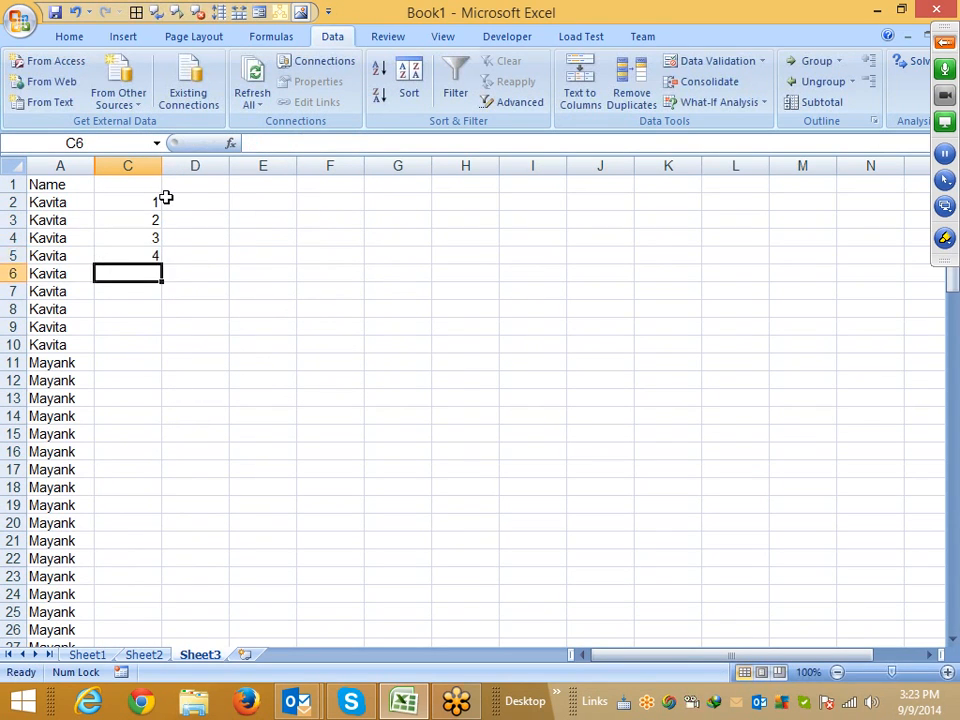
{"action": "type", "text": "1"}
{"action": "key", "text": "Return"}
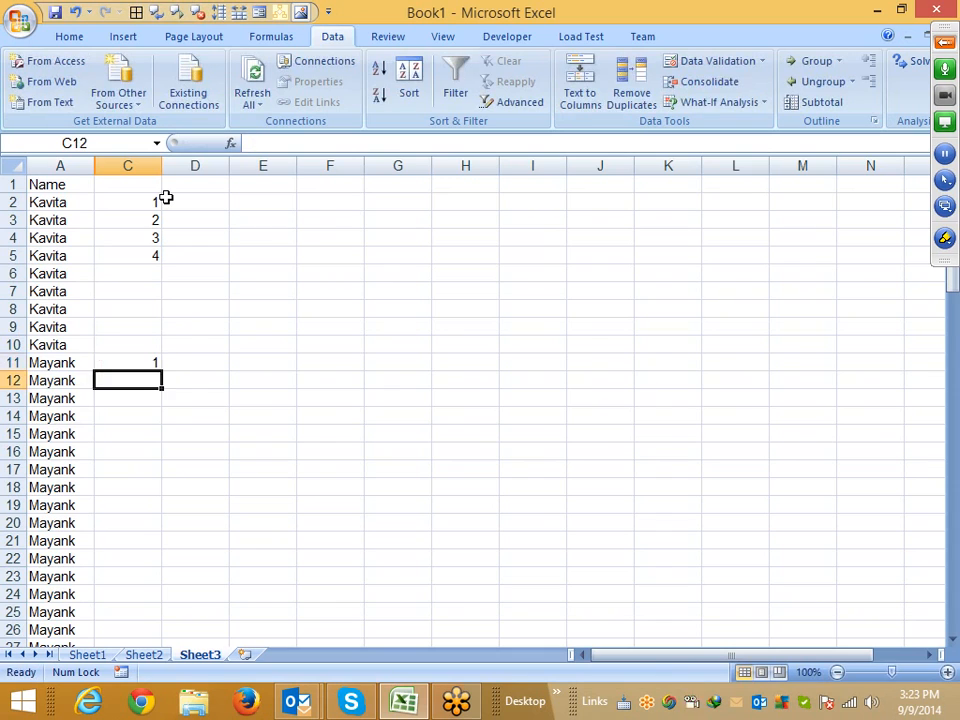
Clear the typed counts from column C
{"action": "key", "text": "Up"}
{"action": "key", "text": "shift+Up"}
{"action": "key", "text": "shift+Up"}
{"action": "key", "text": "shift+Up"}
{"action": "key", "text": "shift+Up"}
{"action": "key", "text": "shift+Up"}
{"action": "key", "text": "shift+Up"}
{"action": "key", "text": "shift+Up"}
{"action": "key", "text": "shift+Up"}
{"action": "key", "text": "shift+Up"}
{"action": "key", "text": "shift+Up"}
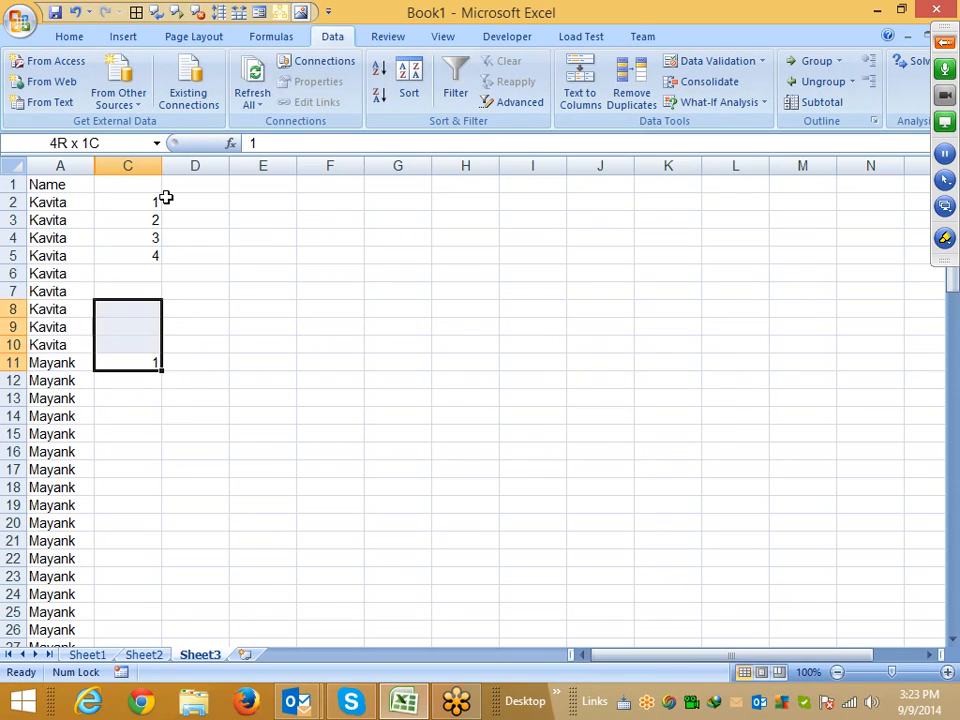
{"action": "key", "text": "Delete"}
Enter the formula =IF(A2=A1,C1+1,1) in C2 to count each name's occurrences
{"action": "left_click", "coordinate": [164, 200]}
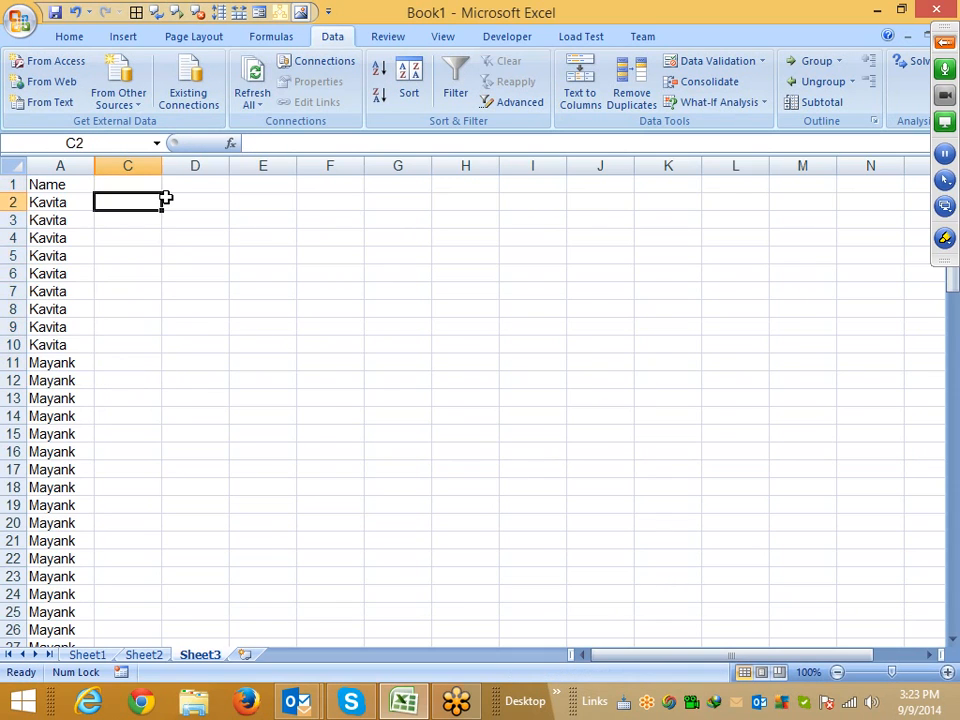
{"action": "type", "text": "=if"}
{"action": "key", "text": "Tab"}
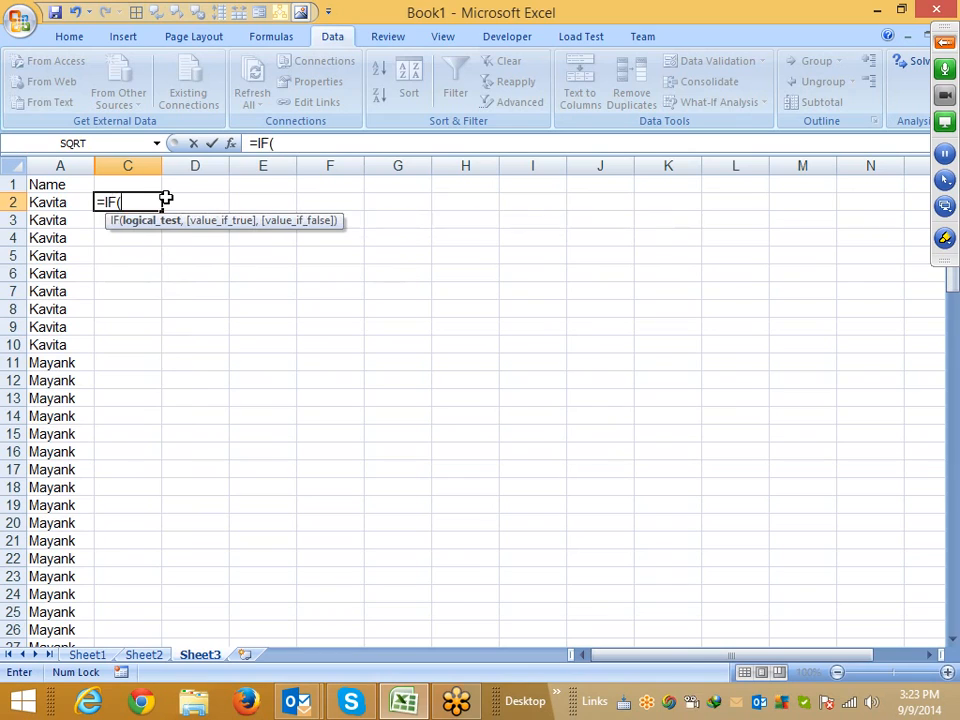
{"action": "key", "text": "Left"}
{"action": "key", "text": "Left"}
{"action": "type", "text": "="}
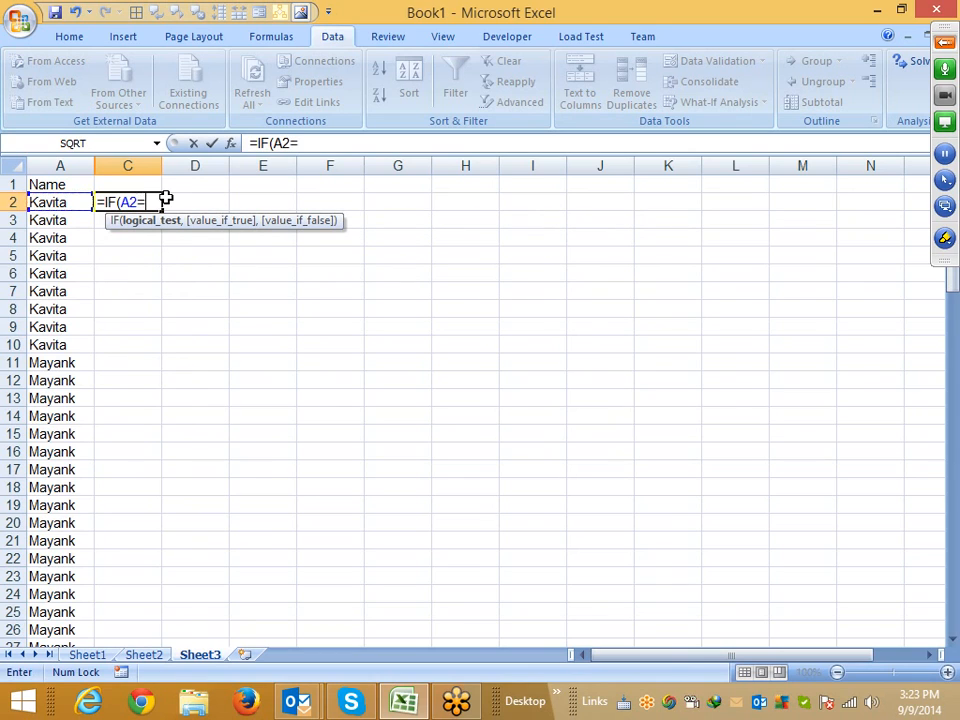
{"action": "key", "text": "Up"}
{"action": "key", "text": "Left"}
{"action": "key", "text": "Left"}
{"action": "type", "text": ","}
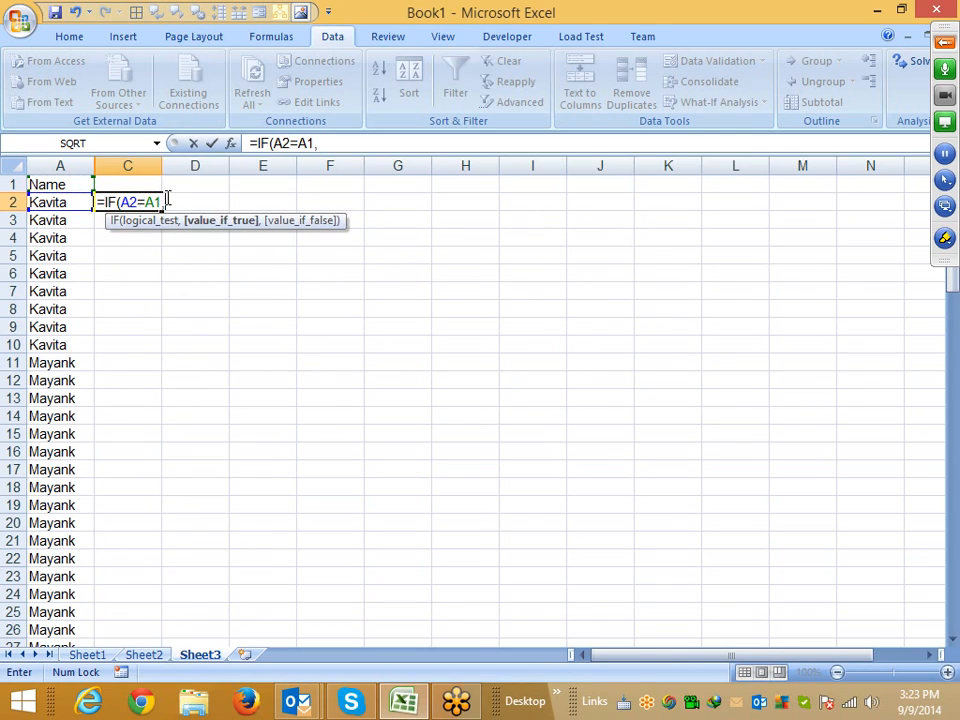
{"action": "key", "text": "Up"}
{"action": "type", "text": "+1"}
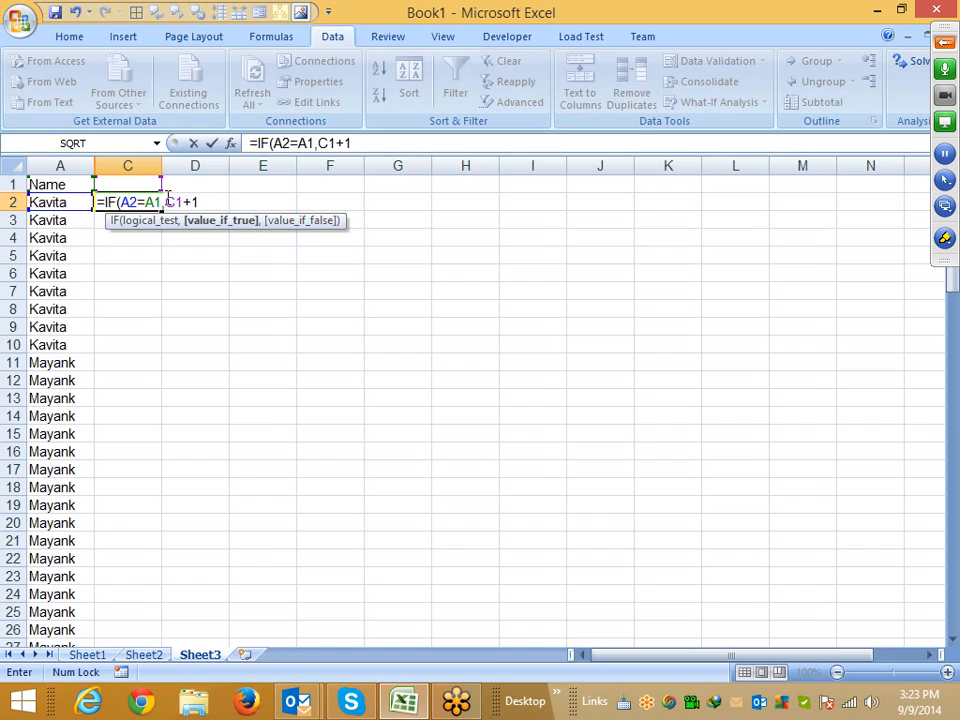
{"action": "type", "text": ",1"}
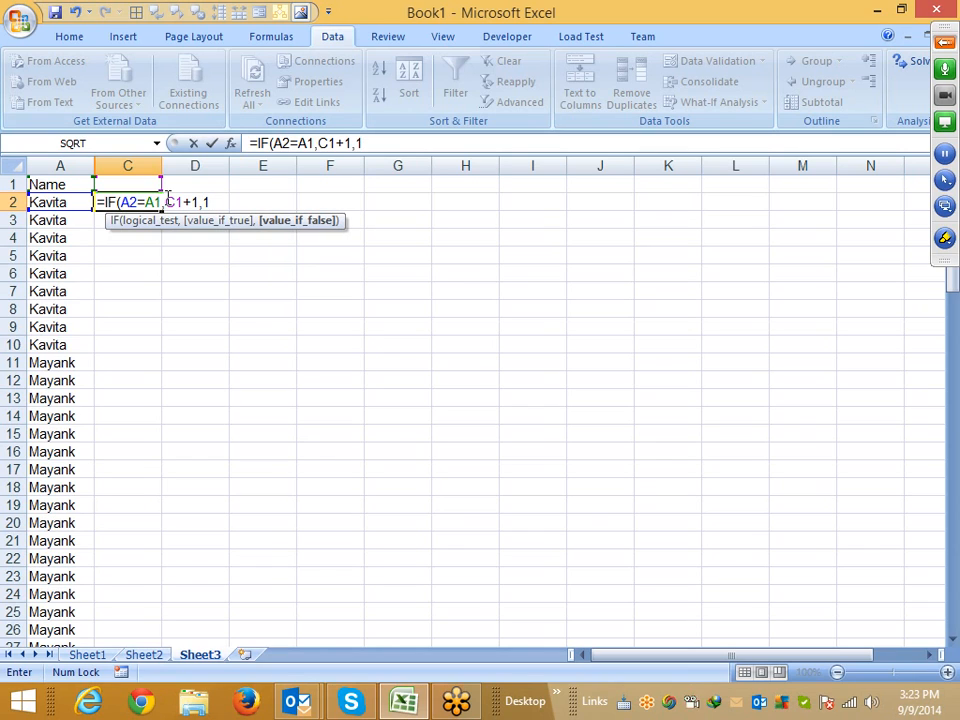
{"action": "key", "text": "Return"}
Copy the C2 formula into C3 and open it to check the shifted references
{"action": "key", "text": "Up"}
{"action": "key", "text": "ctrl+Left"}
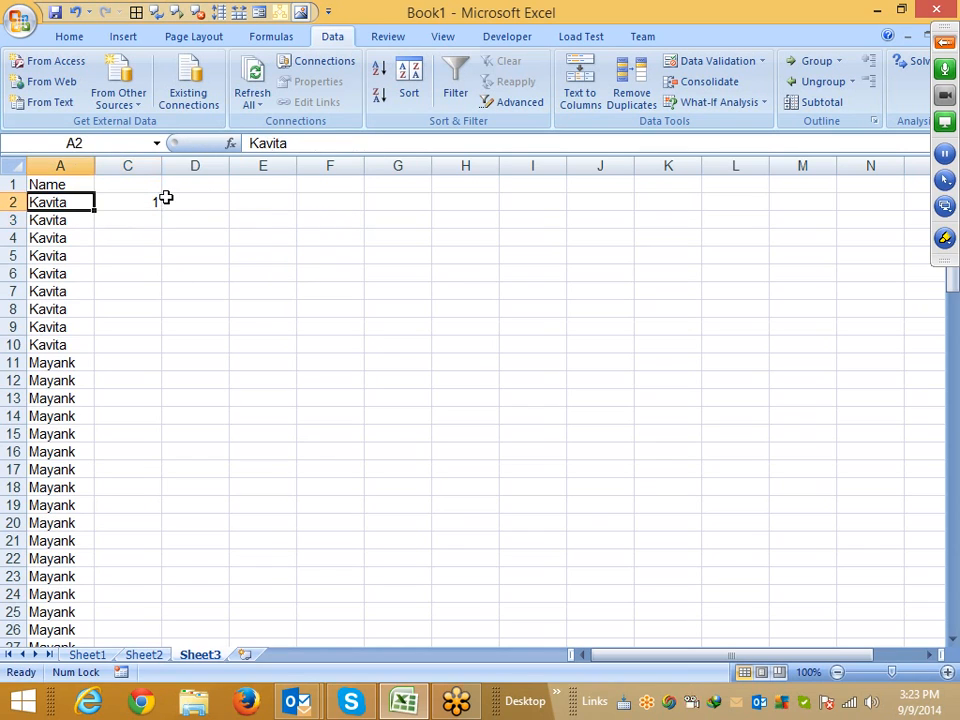
{"action": "key", "text": "shift+Up"}
{"action": "key", "text": "Right"}
{"action": "key", "text": "shift+Down"}
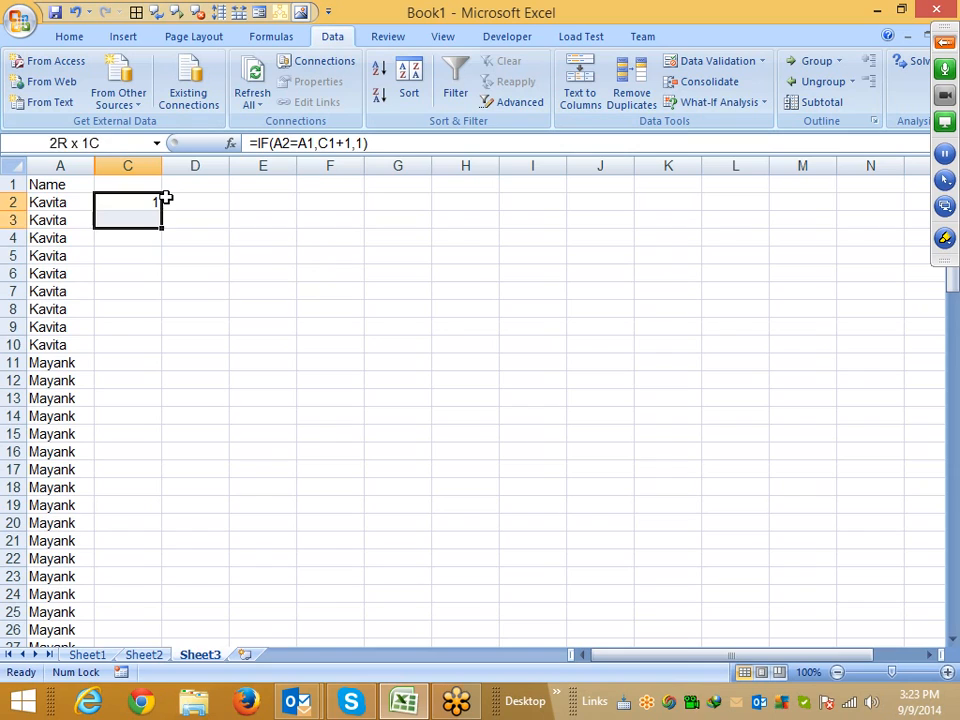
{"action": "key", "text": "ctrl+d"}
{"action": "key", "text": "Down"}
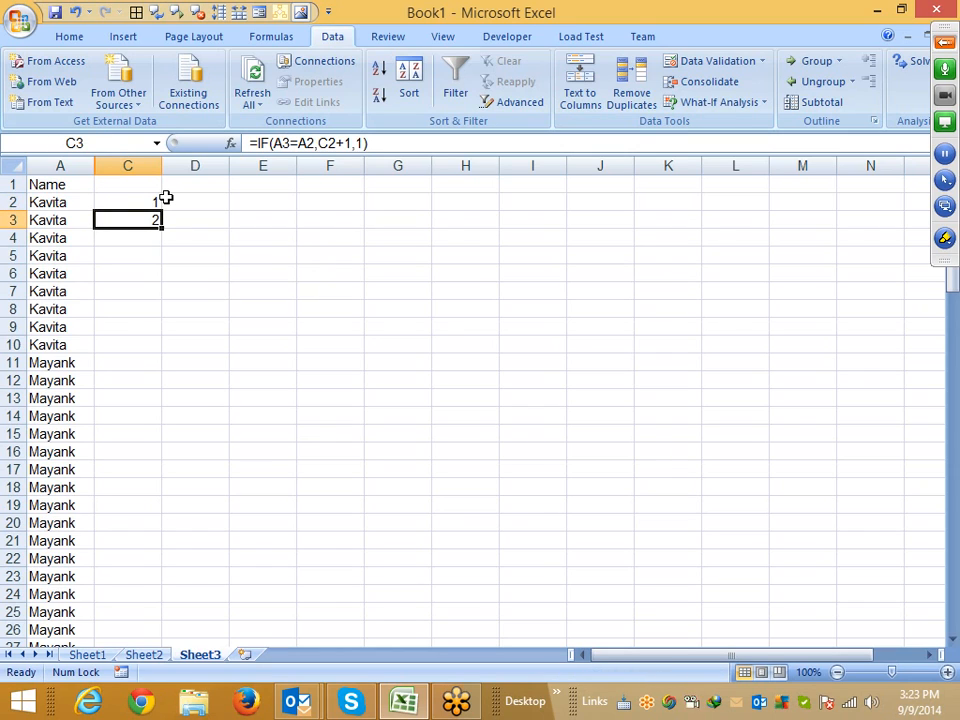
{"action": "key", "text": "F2"}
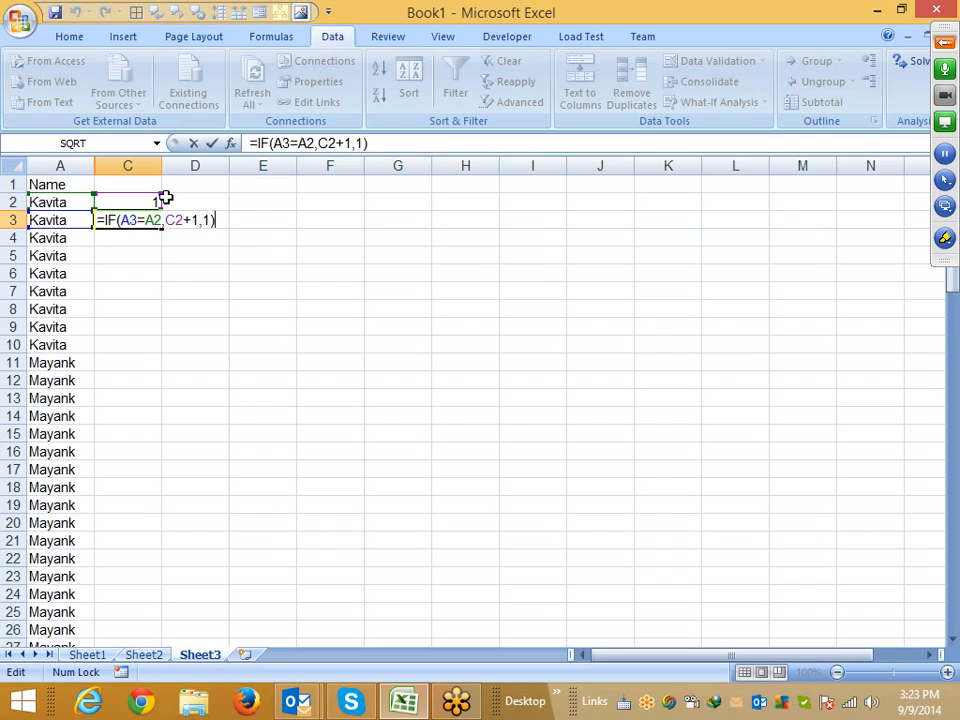
{"action": "key", "text": "Return"}
Fill the running-count formula down column C to the last name row
{"action": "key", "text": "Left"}
{"action": "key", "text": "ctrl+Down"}
{"action": "key", "text": "Right"}
{"action": "key", "text": "ctrl+shift+Up"}
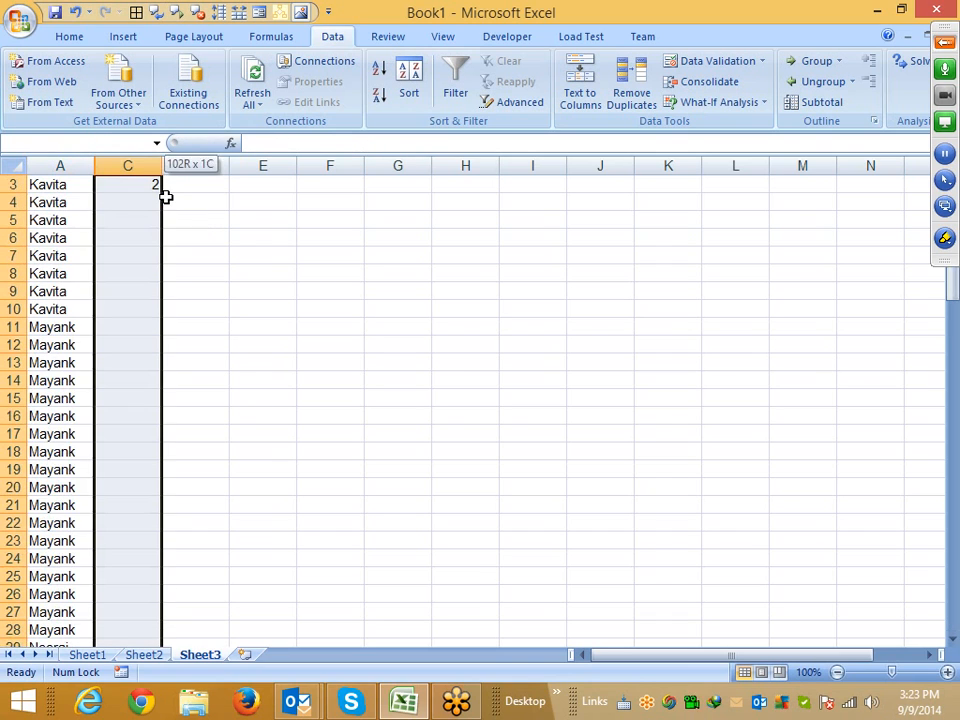
{"action": "key", "text": "ctrl+d"}
{"action": "key", "text": "ctrl+Up"}
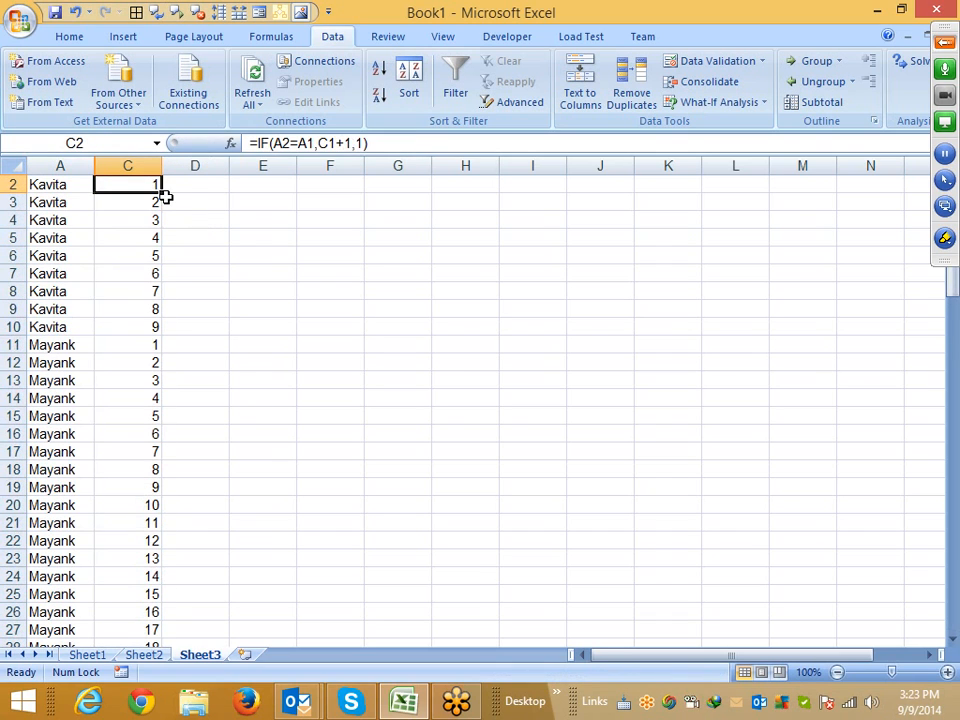
Inspect the running counts in column C, especially where each new name begins
{"action": "key", "text": "Up"}
{"action": "key", "text": "Down"}
{"action": "key", "text": "shift+Down"}
{"action": "key", "text": "shift+Down"}
{"action": "key", "text": "shift+Down"}
{"action": "key", "text": "shift+Down"}
{"action": "key", "text": "shift+Down"}
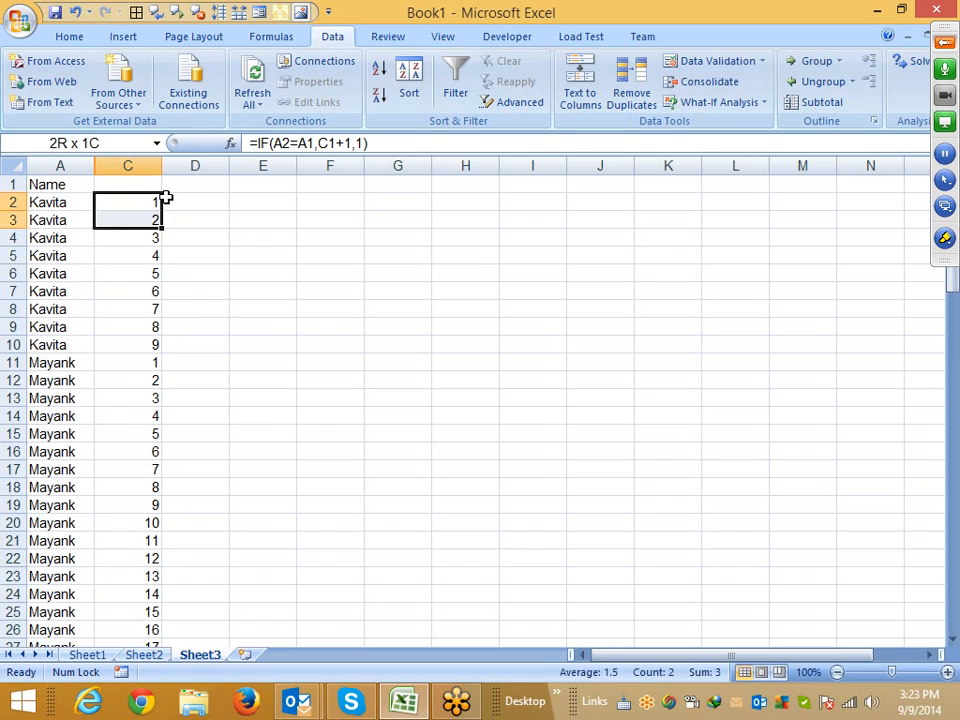
{"action": "key", "text": "shift+Down"}
{"action": "key", "text": "shift+Down"}
{"action": "key", "text": "shift+Down"}
{"action": "key", "text": "Down"}
{"action": "key", "text": "Down"}
{"action": "key", "text": "Down"}
{"action": "key", "text": "Down"}
{"action": "key", "text": "Down"}
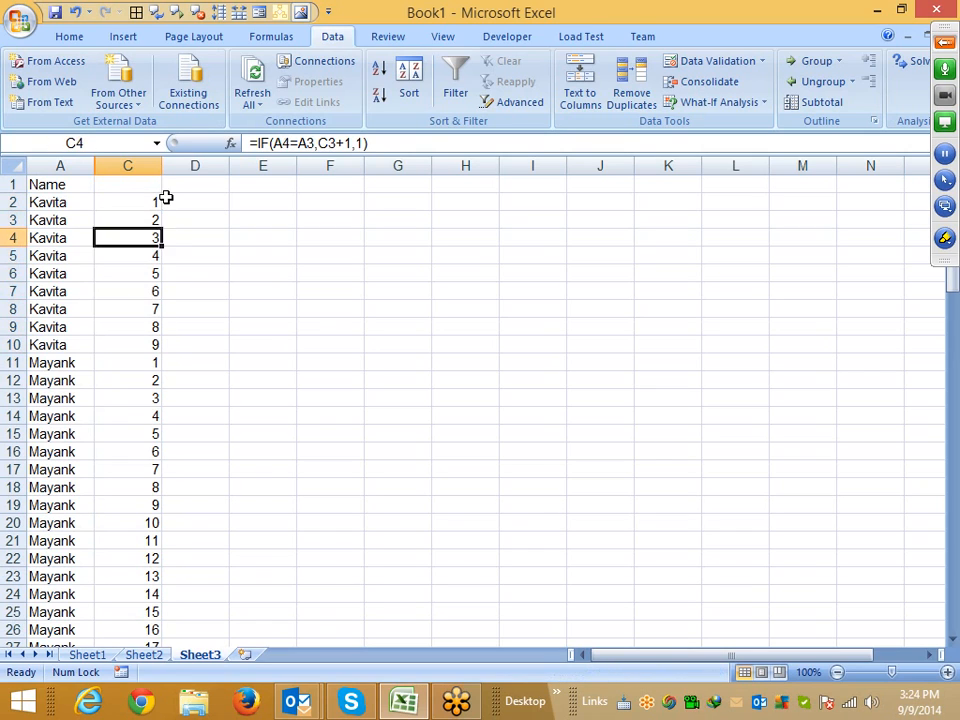
{"action": "key", "text": "Down"}
{"action": "key", "text": "Down"}
{"action": "key", "text": "Down"}
{"action": "key", "text": "Down"}
{"action": "key", "text": "shift+Down"}
{"action": "key", "text": "shift+Down"}
{"action": "key", "text": "shift+Down"}
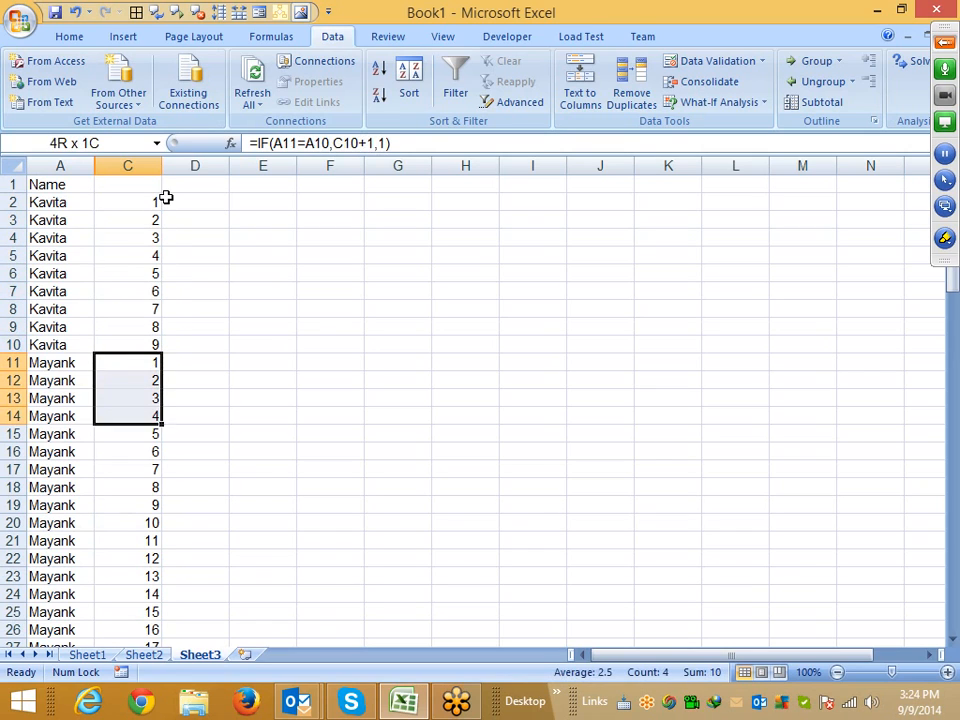
{"action": "key", "text": "shift+Down"}
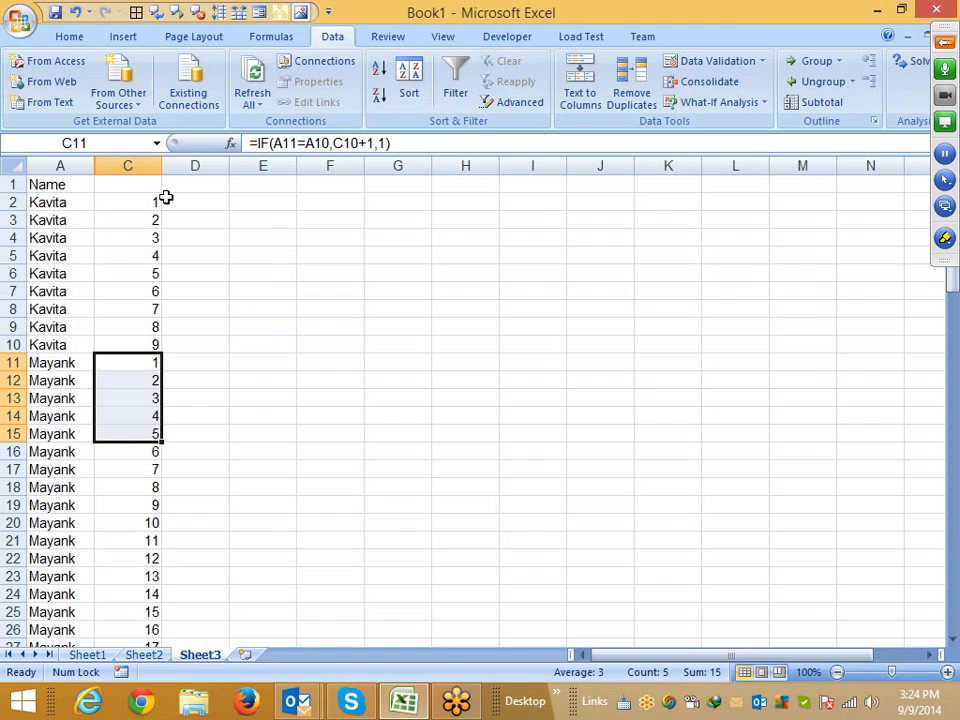
{"action": "key", "text": "Down"}
{"action": "key", "text": "Down"}
{"action": "key", "text": "Down"}
{"action": "key", "text": "Down"}
{"action": "key", "text": "Down"}
{"action": "key", "text": "Down"}
{"action": "key", "text": "Down"}
{"action": "key", "text": "Down"}
{"action": "key", "text": "Down"}
{"action": "key", "text": "Down"}
{"action": "key", "text": "Down"}
{"action": "key", "text": "Down"}
{"action": "key", "text": "Down"}
{"action": "key", "text": "Down"}
{"action": "key", "text": "Down"}
{"action": "key", "text": "Down"}
{"action": "key", "text": "Down"}
{"action": "key", "text": "Down"}
{"action": "key", "text": "Down"}
{"action": "key", "text": "Down"}
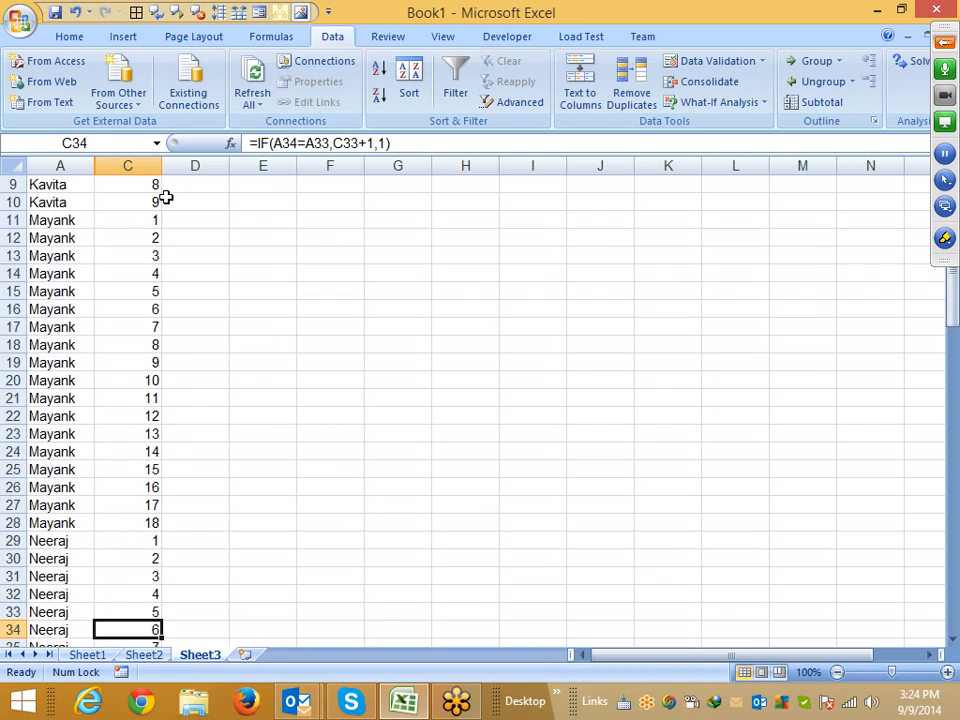
{"action": "key", "text": "ctrl+Up"}
{"action": "key", "text": "Up"}
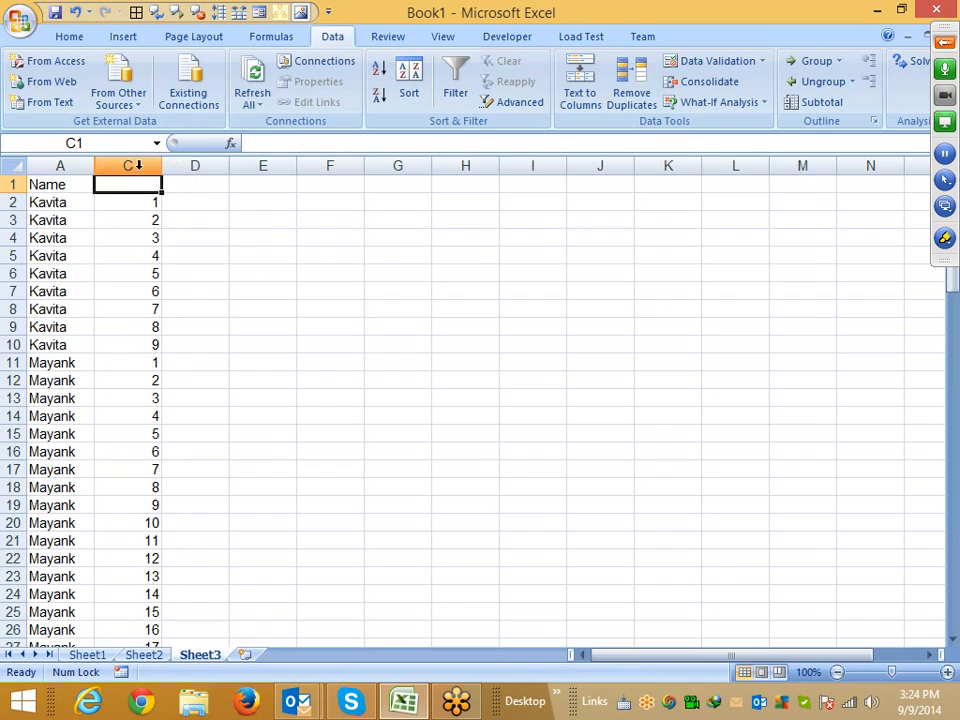
Hide column C
{"action": "right_click", "coordinate": [136, 166]}
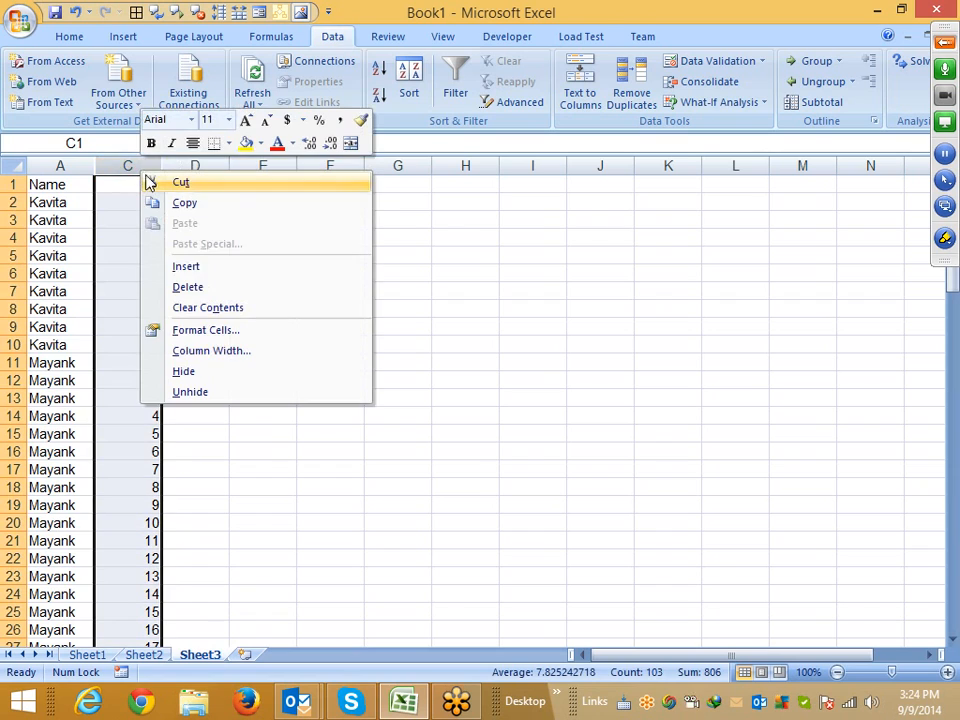
{"action": "left_click", "coordinate": [204, 371]}
Fill D2:D10 with the value 1 for the first name group
{"action": "left_click", "coordinate": [108, 203]}
{"action": "type", "text": "1"}
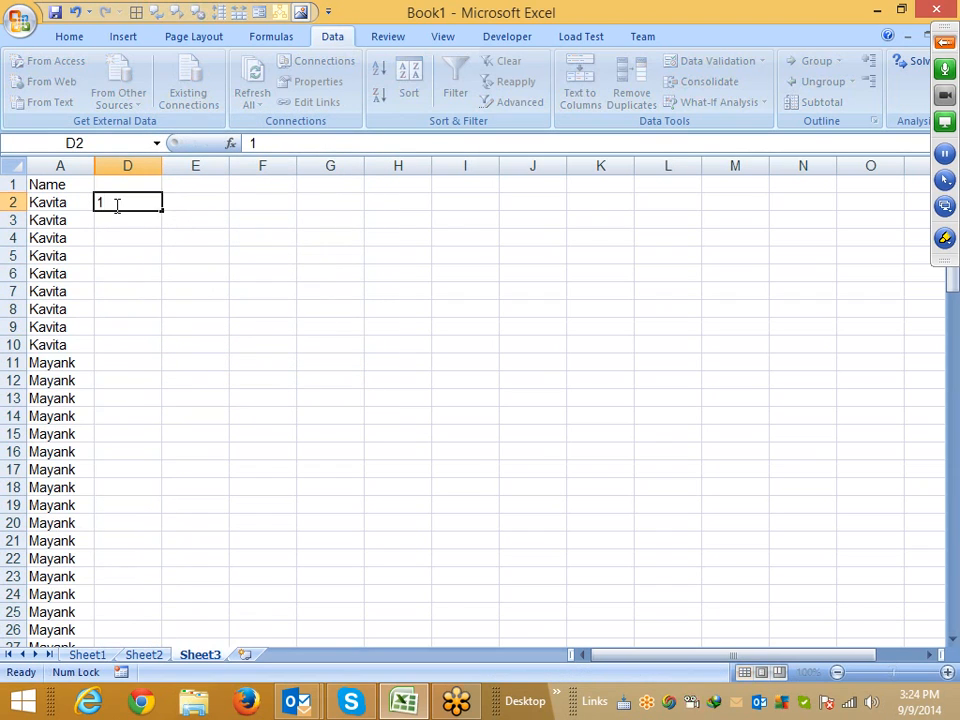
{"action": "key", "text": "Return"}
{"action": "key", "text": "Up"}
{"action": "key", "text": "shift+Down"}
{"action": "key", "text": "shift+Down"}
{"action": "key", "text": "shift+Down"}
{"action": "key", "text": "shift+Down"}
{"action": "key", "text": "shift+Down"}
{"action": "key", "text": "shift+Down"}
{"action": "key", "text": "shift+Down"}
{"action": "key", "text": "shift+Down"}
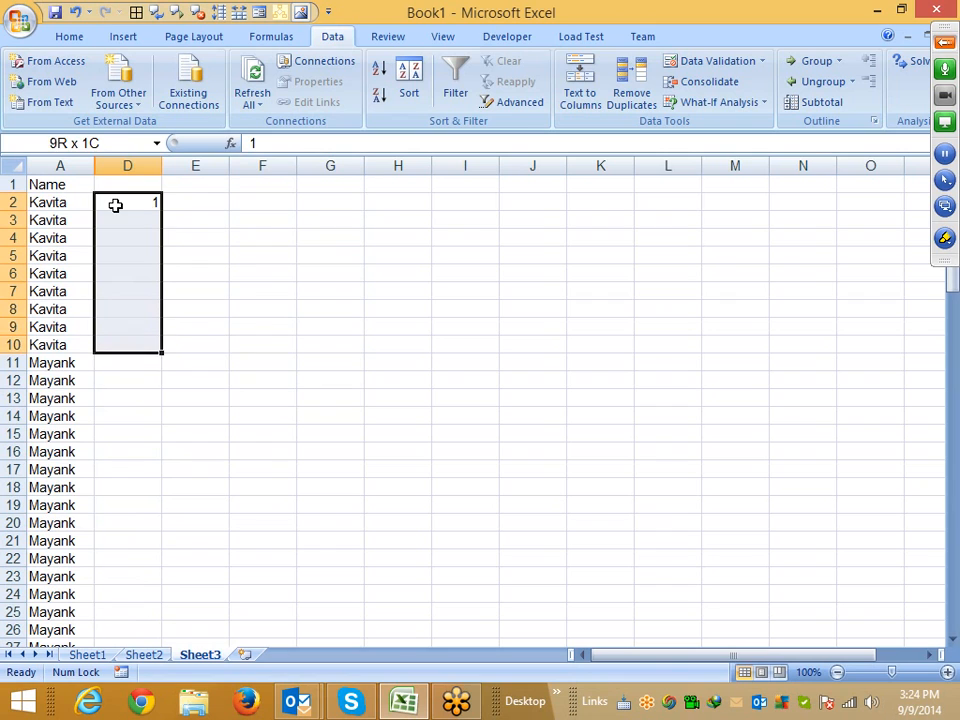
{"action": "key", "text": "ctrl+d"}
Clear the typed values from D2:D10
{"action": "key", "text": "Down"}
{"action": "key", "text": "Down"}
{"action": "key", "text": "Down"}
{"action": "key", "text": "Down"}
{"action": "key", "text": "Down"}
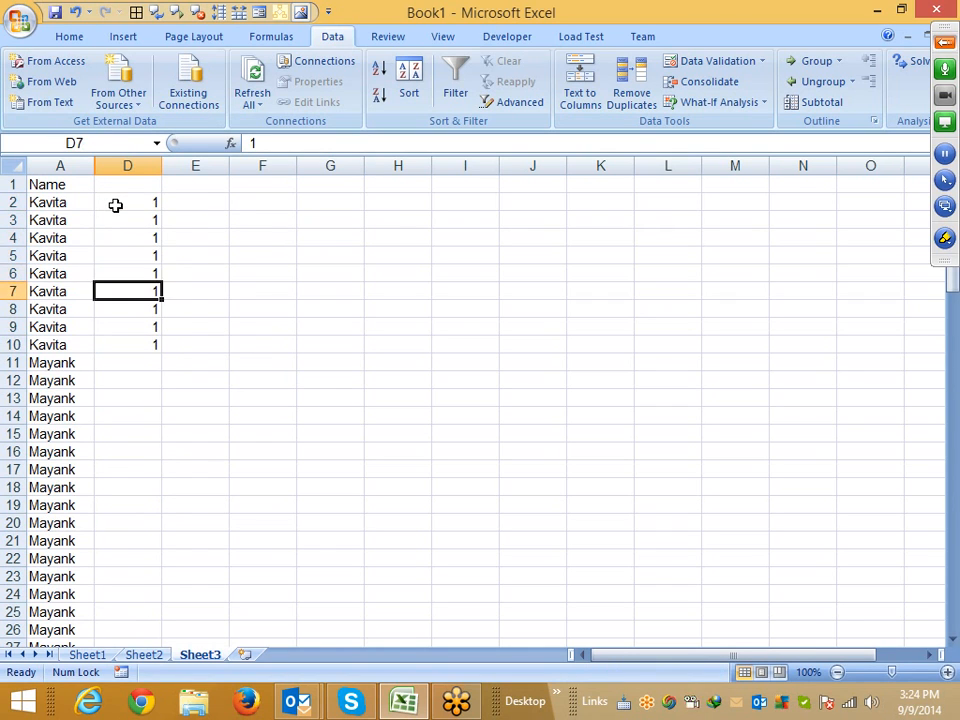
{"action": "key", "text": "ctrl+Down"}
{"action": "key", "text": "ctrl+Down"}
{"action": "key", "text": "ctrl+Up"}
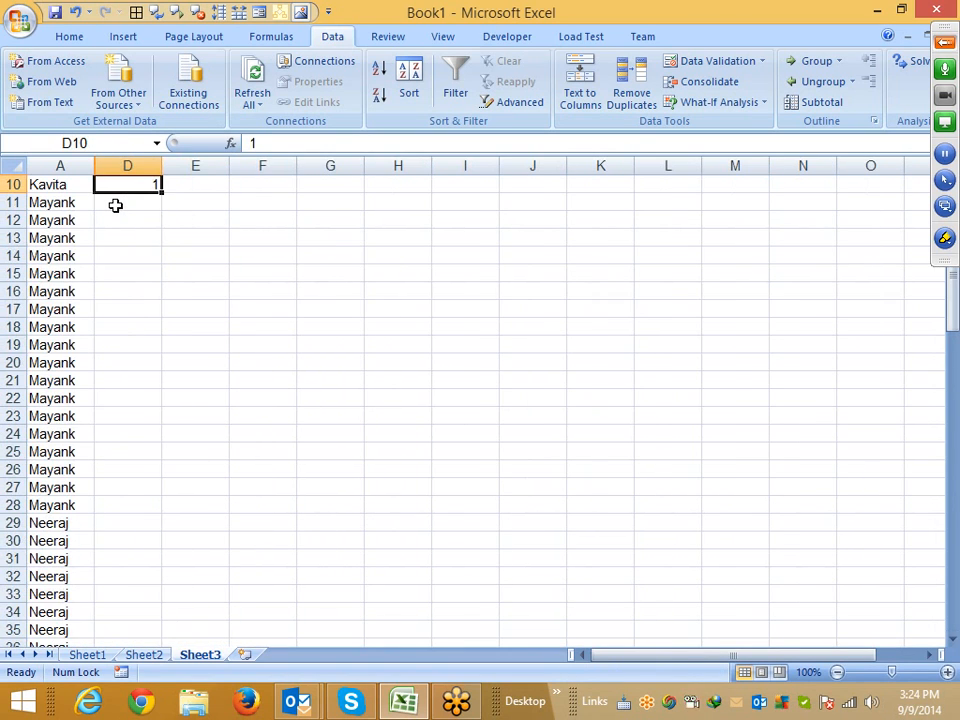
{"action": "key", "text": "ctrl+Up"}
{"action": "key", "text": "ctrl+Up"}
{"action": "key", "text": "Down"}
{"action": "key", "text": "ctrl+shift+Down"}
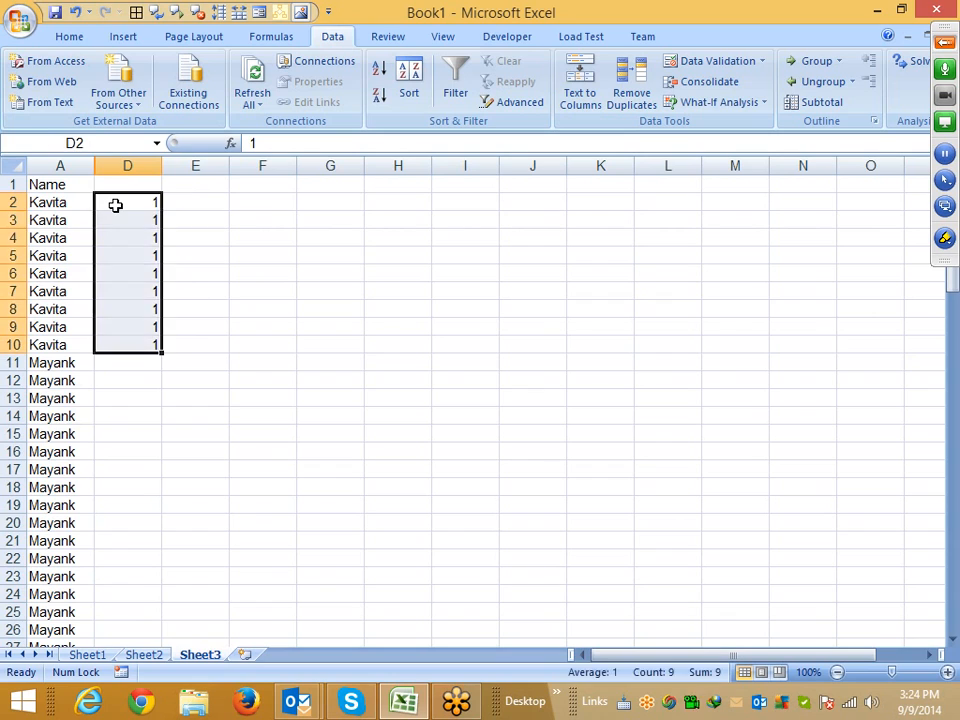
{"action": "key", "text": "Delete"}
Enter the formula =IF(A2=A1,D1,D1+1) in D2 to number each name group
{"action": "key", "text": "ctrl+Up"}
{"action": "key", "text": "Down"}
{"action": "type", "text": "=if"}
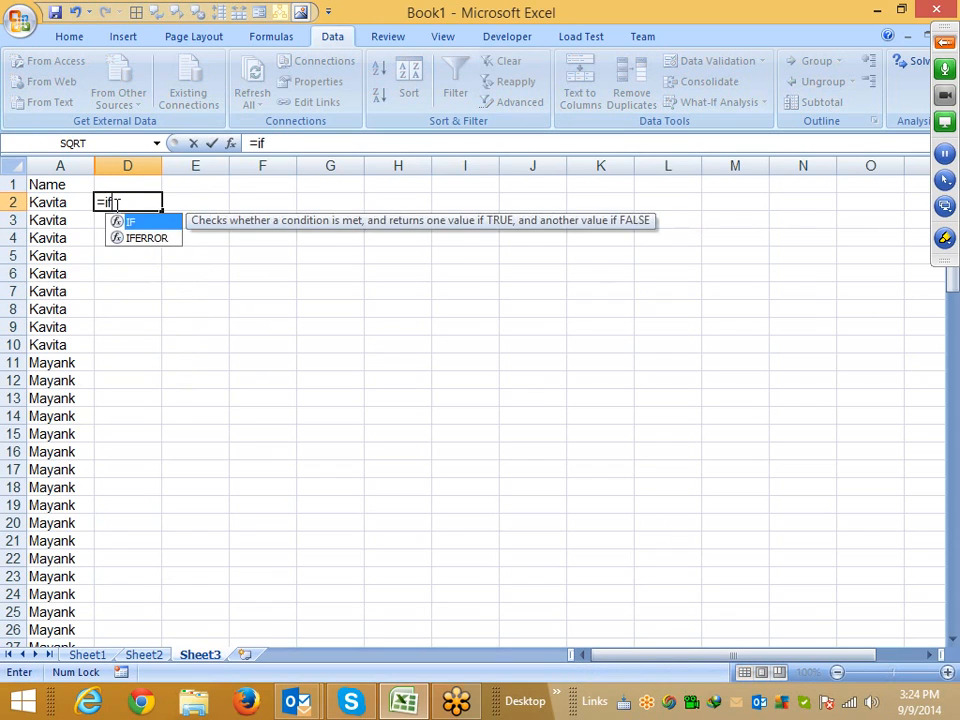
{"action": "key", "text": "Tab"}
{"action": "key", "text": "Left"}
{"action": "type", "text": "="}
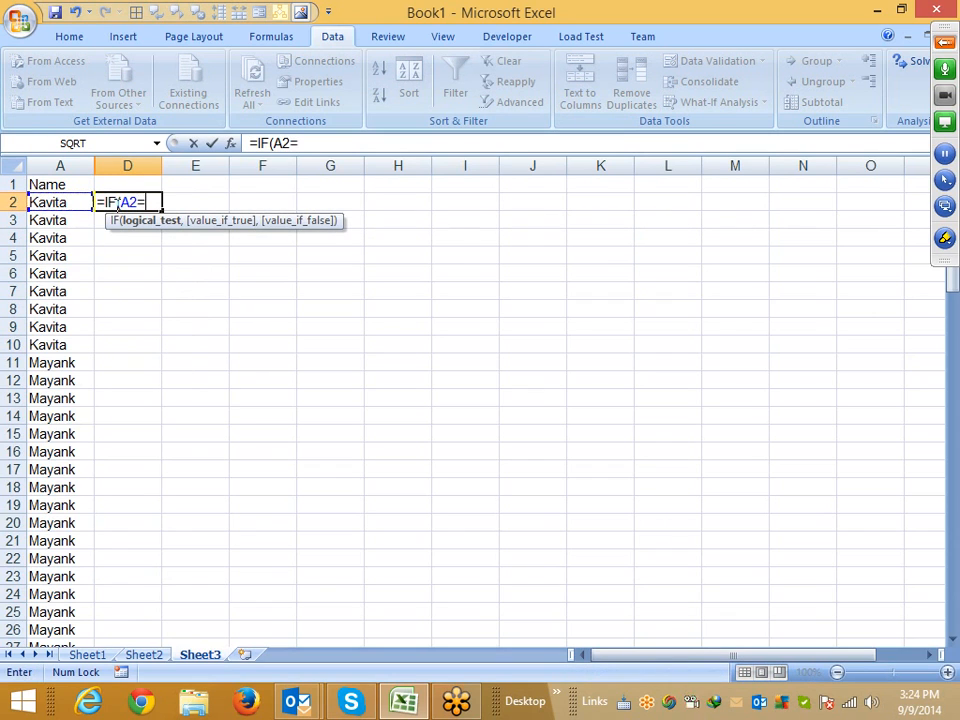
{"action": "key", "text": "Up"}
{"action": "key", "text": "Left"}
{"action": "type", "text": ","}
{"action": "key", "text": "Up"}
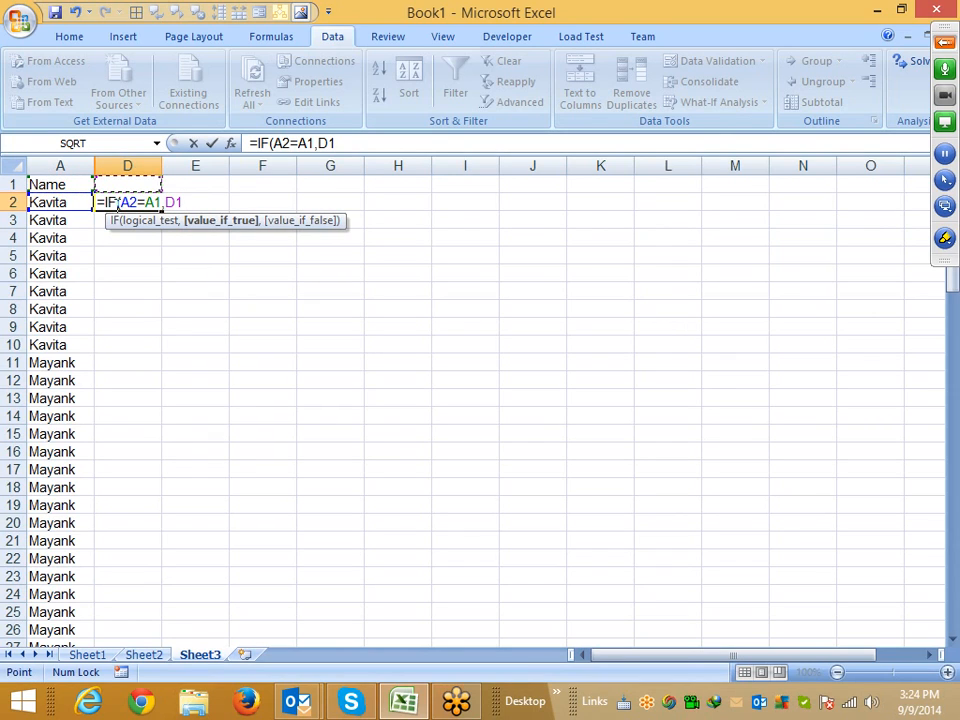
{"action": "type", "text": ","}
{"action": "key", "text": "Up"}
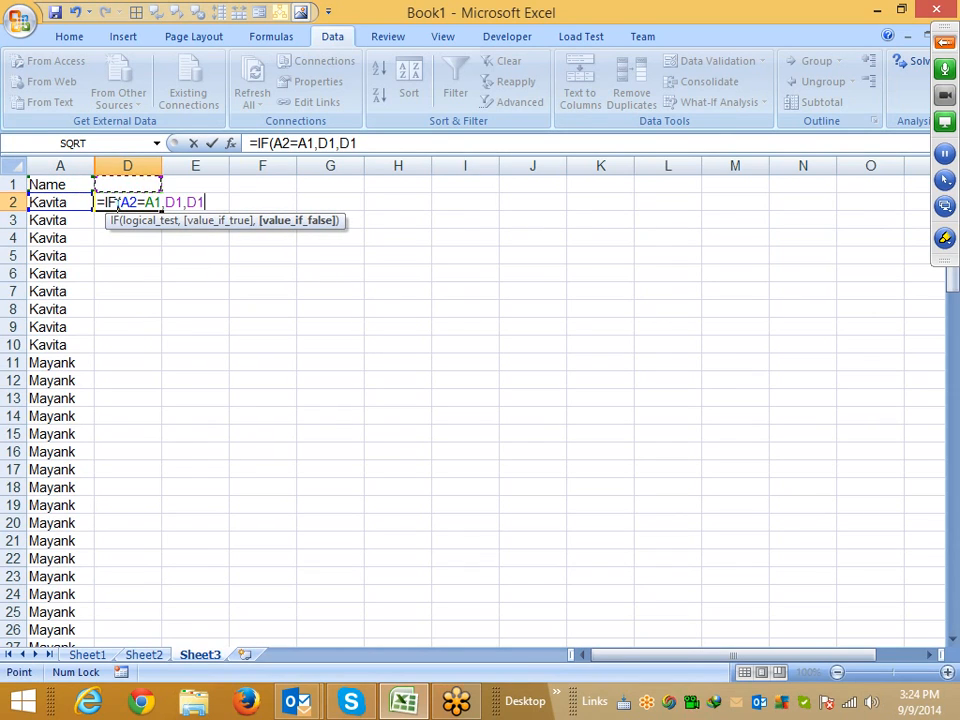
{"action": "type", "text": "+1"}
{"action": "key", "text": "Return"}
Fill the group-number formula down column D to the last name row
{"action": "key", "text": "Left"}
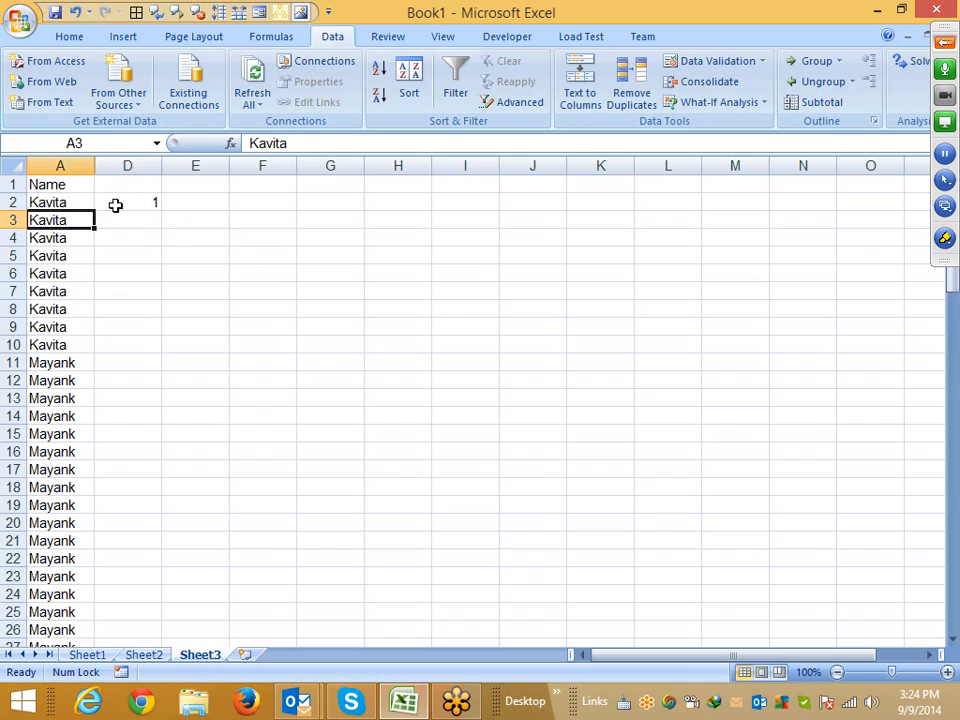
{"action": "key", "text": "ctrl+Down"}
{"action": "key", "text": "Right"}
{"action": "key", "text": "ctrl+shift+Up"}
{"action": "key", "text": "ctrl+d"}
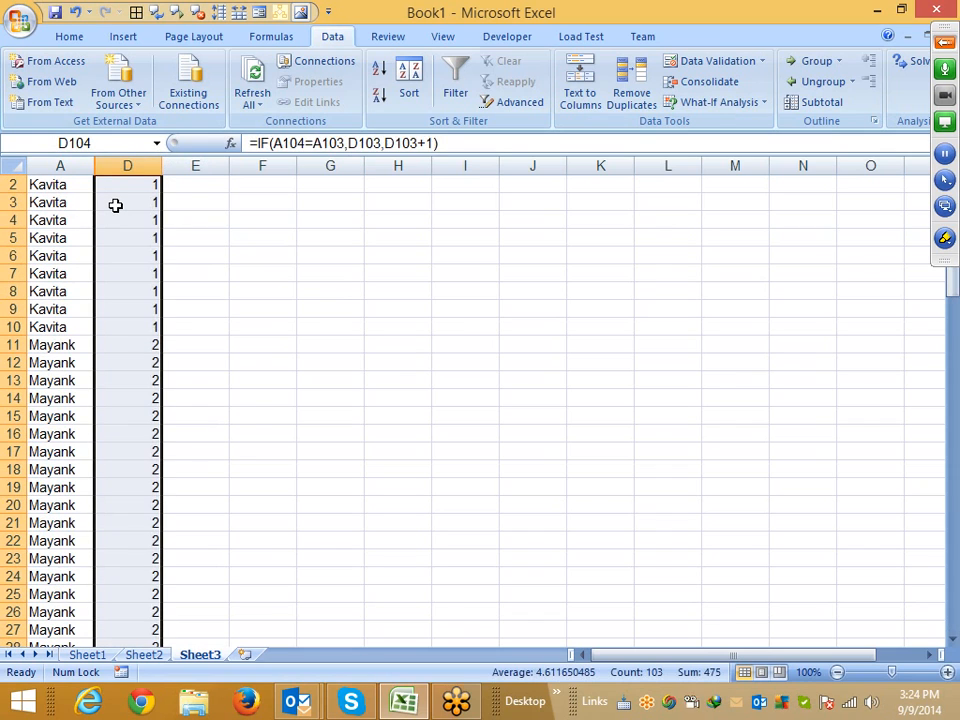
{"action": "key", "text": "ctrl+Up"}
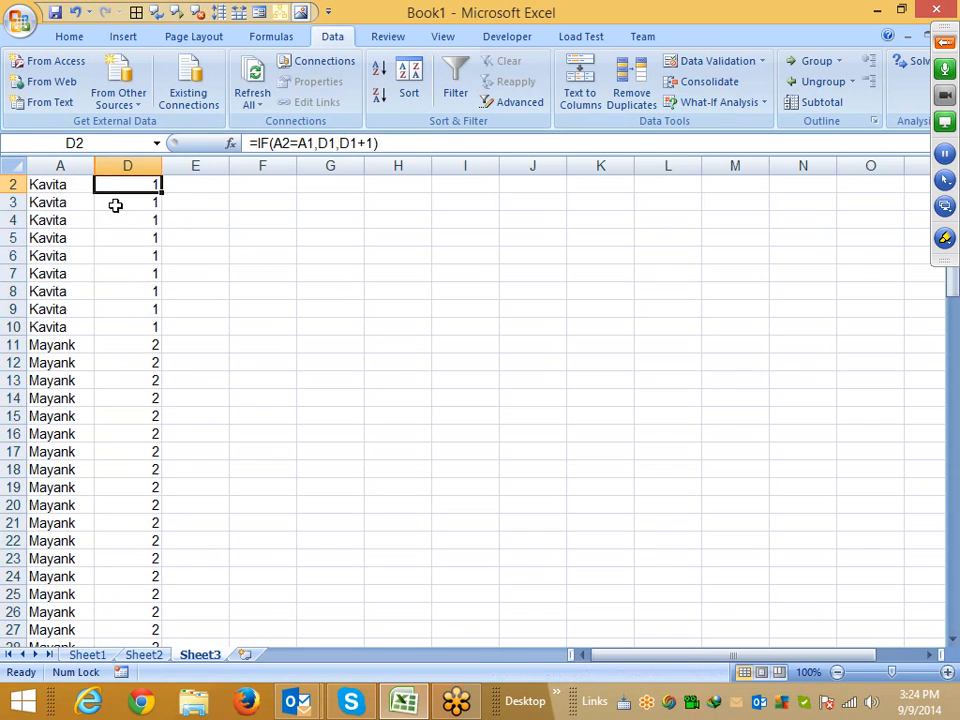
Inspect the group numbers in column D down to the end of the list
{"action": "key", "text": "Down"}
{"action": "key", "text": "Down"}
{"action": "key", "text": "Down"}
{"action": "key", "text": "Down"}
{"action": "key", "text": "Down"}
{"action": "key", "text": "Down"}
{"action": "key", "text": "Down"}
{"action": "key", "text": "Down"}
{"action": "key", "text": "ctrl+Down"}
{"action": "key", "text": "Down"}
{"action": "key", "text": "Down"}
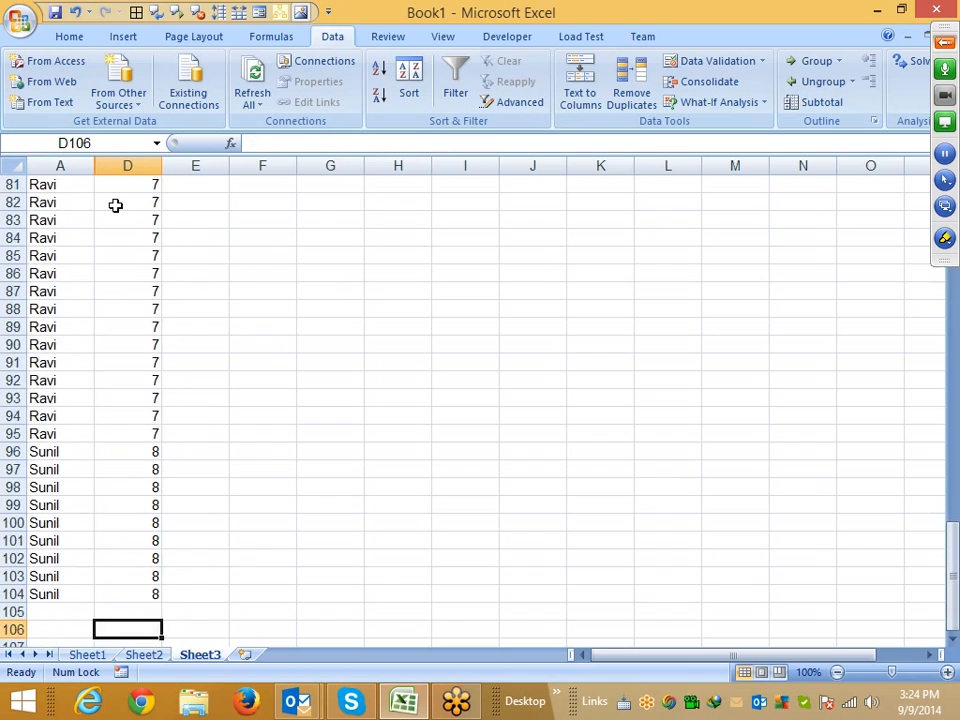
{"action": "key", "text": "Up"}
{"action": "key", "text": "Up"}
{"action": "key", "text": "Up"}
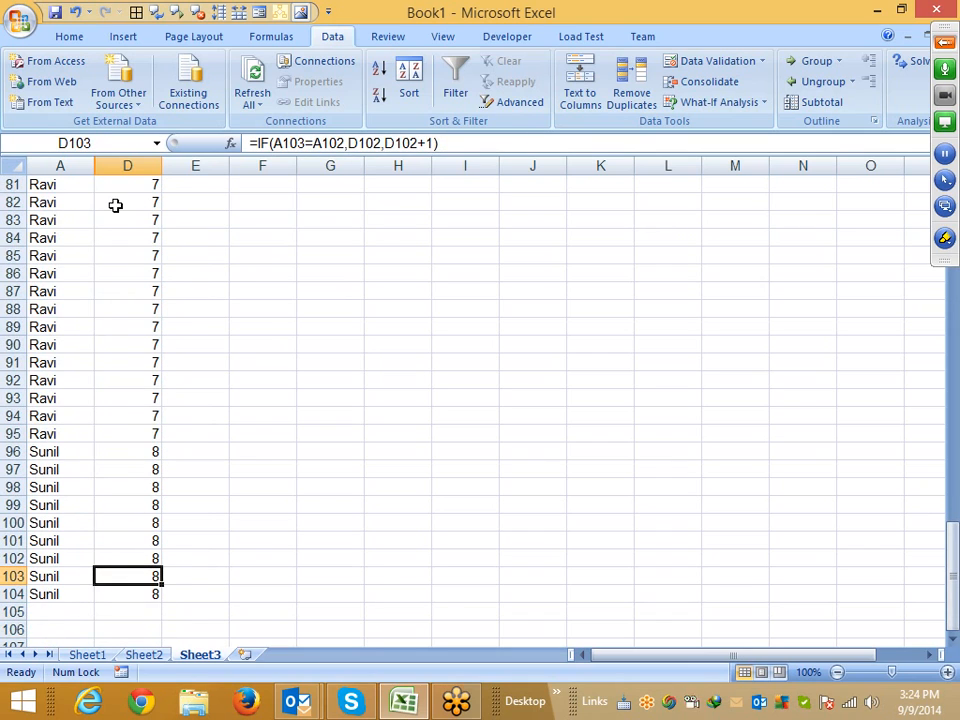
{"action": "key", "text": "ctrl+Up"}
{"action": "key", "text": "ctrl+Up"}
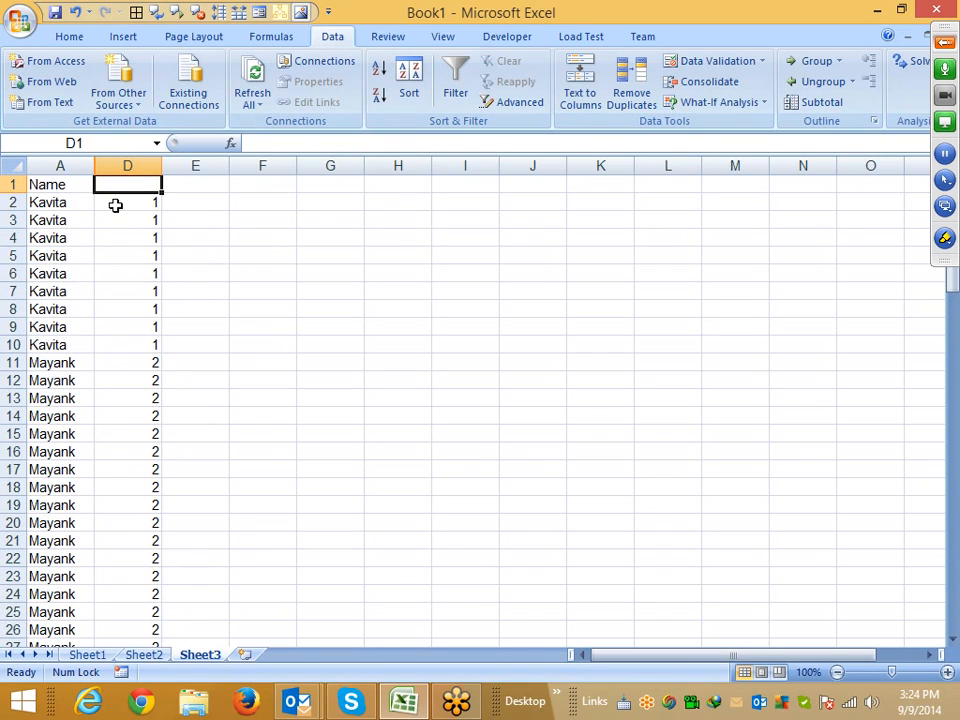
Switch to Sheet2 with the sales data and comparison operators
{"action": "left_click", "coordinate": [88, 655]}
{"action": "left_click", "coordinate": [143, 655]}
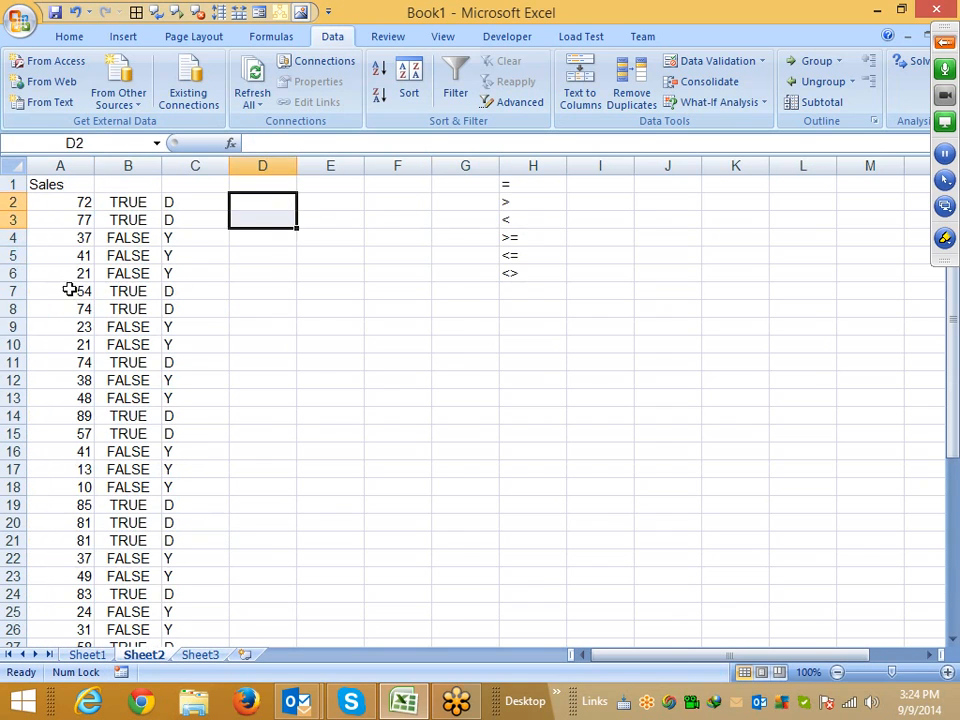
Copy the Sales column from Sheet2 into a newly inserted Sheet4
{"action": "left_click", "coordinate": [62, 165]}
{"action": "key", "text": "ctrl+c"}
{"action": "left_click", "coordinate": [244, 654]}
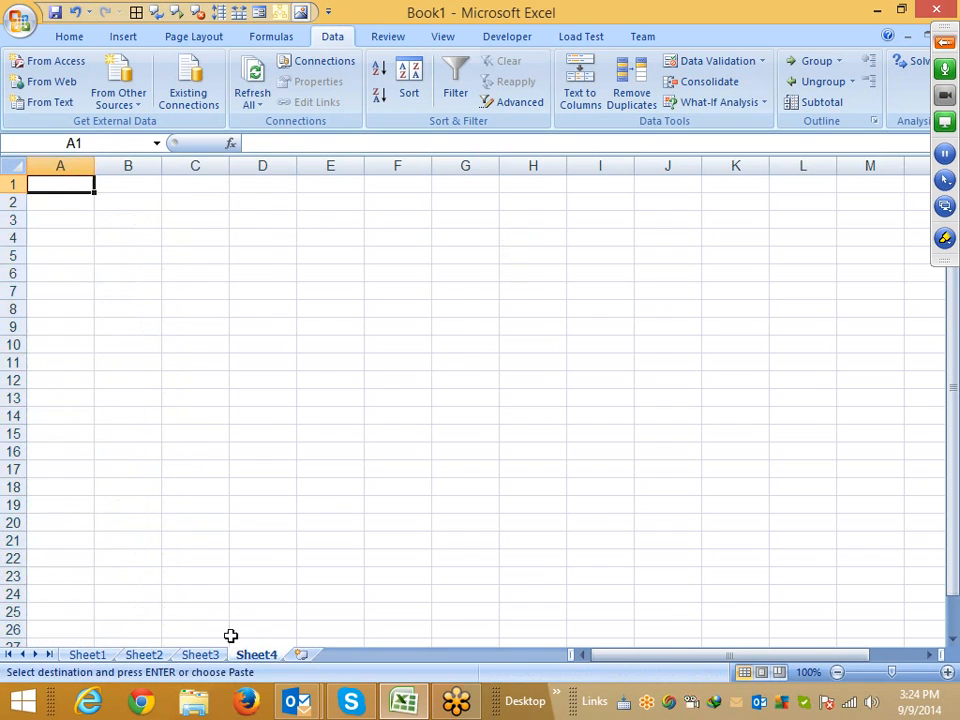
{"action": "key", "text": "ctrl+v"}
{"action": "key", "text": "Escape"}
Enter replacement values 65 in B8 and 25 in B14 beside the sales figures
{"action": "key", "text": "Right"}
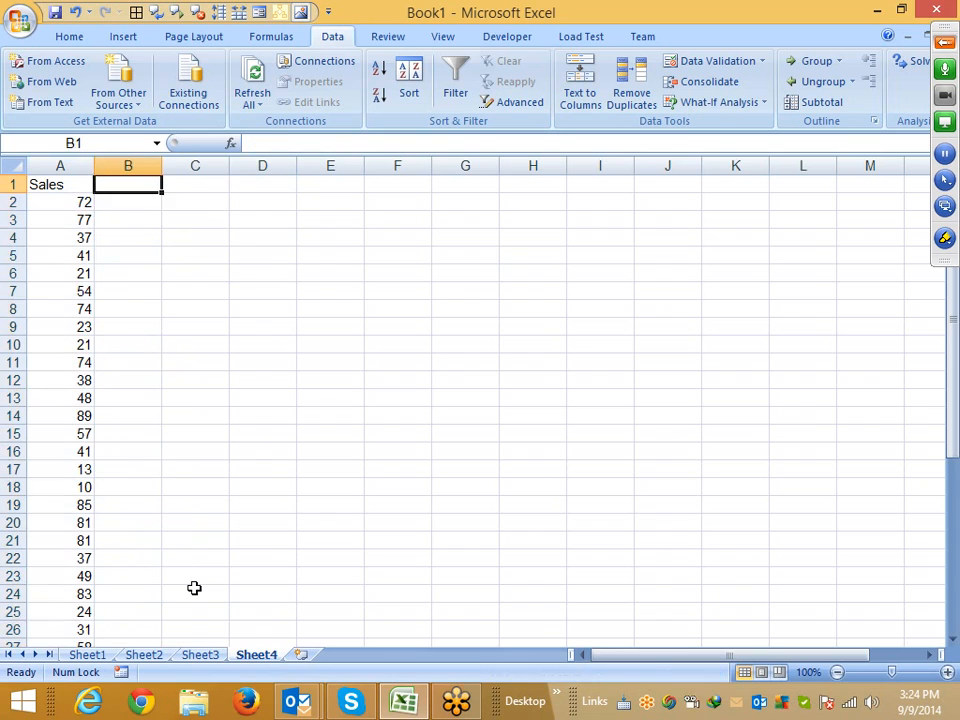
{"action": "key", "text": "Down"}
{"action": "key", "text": "Down"}
{"action": "key", "text": "Down"}
{"action": "key", "text": "Down"}
{"action": "key", "text": "Down"}
{"action": "key", "text": "Down"}
{"action": "key", "text": "Down"}
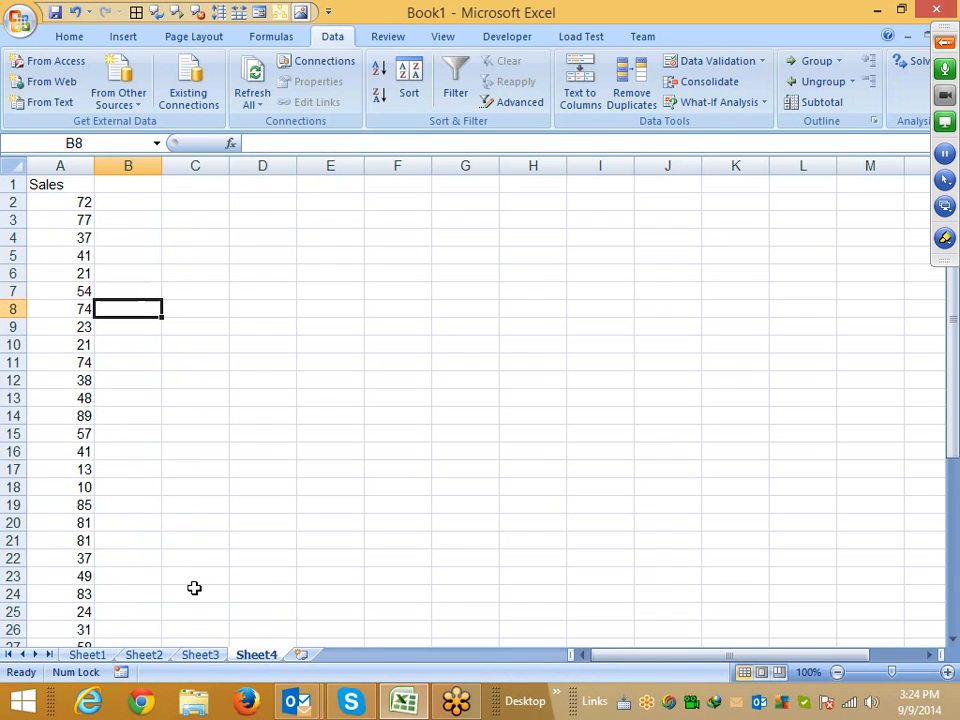
{"action": "type", "text": "6"}
{"action": "key", "text": "Down"}
{"action": "key", "text": "Down"}
{"action": "key", "text": "Down"}
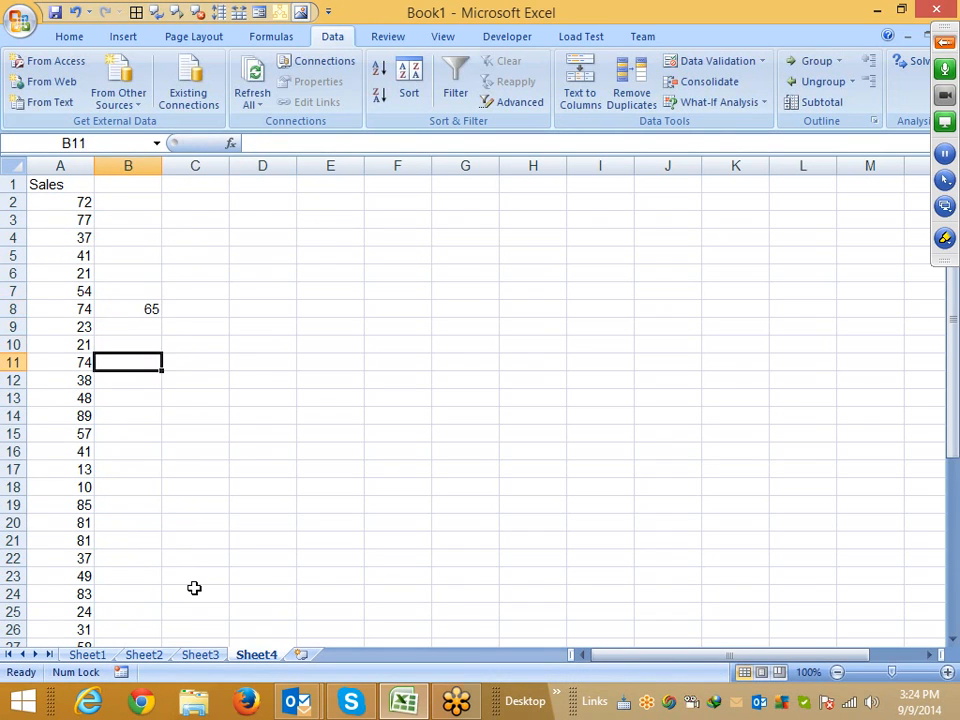
{"action": "key", "text": "Down"}
{"action": "key", "text": "Down"}
{"action": "key", "text": "Down"}
{"action": "type", "text": "25"}
{"action": "key", "text": "Return"}
Enter replacement values 32 in B26 and 85 in B32
{"action": "key", "text": "Down"}
{"action": "key", "text": "Down"}
{"action": "key", "text": "Down"}
{"action": "key", "text": "Down"}
{"action": "key", "text": "Down"}
{"action": "key", "text": "Down"}
{"action": "key", "text": "Down"}
{"action": "key", "text": "Down"}
{"action": "key", "text": "Down"}
{"action": "key", "text": "Down"}
{"action": "key", "text": "Down"}
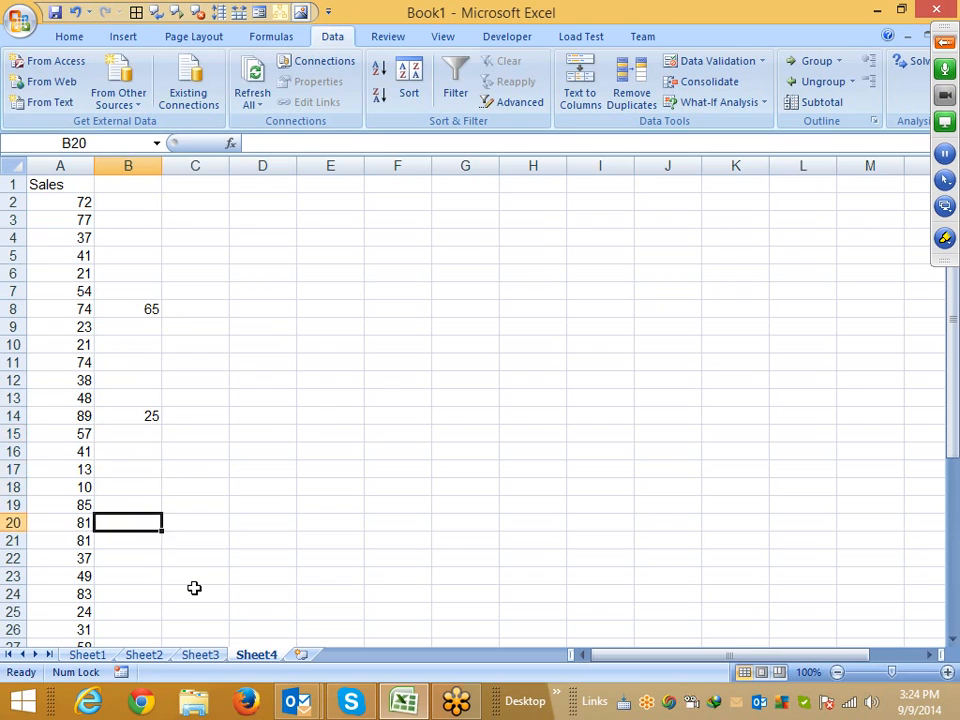
{"action": "type", "text": "32"}
{"action": "key", "text": "Return"}
Enter 65 in B44 and undo the entry
{"action": "key", "text": "Down"}
{"action": "key", "text": "Down"}
{"action": "key", "text": "Down"}
{"action": "key", "text": "Down"}
{"action": "key", "text": "Down"}
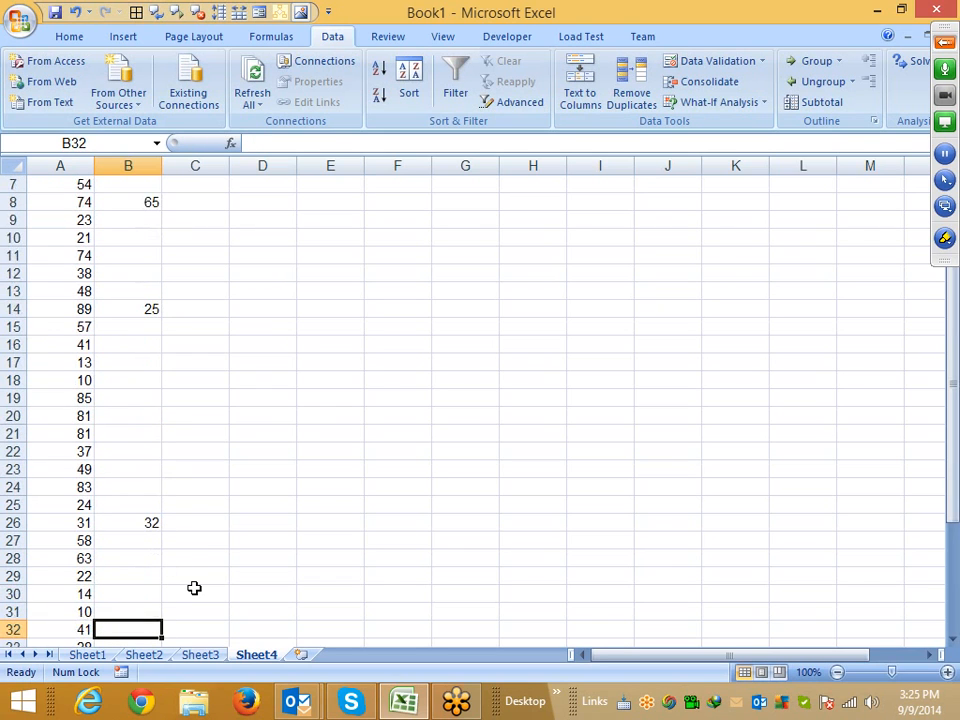
{"action": "type", "text": "85"}
{"action": "key", "text": "Return"}
{"action": "key", "text": "Down"}
{"action": "key", "text": "Down"}
{"action": "key", "text": "Down"}
{"action": "key", "text": "Down"}
{"action": "key", "text": "Down"}
{"action": "key", "text": "Down"}
{"action": "key", "text": "Down"}
{"action": "key", "text": "Down"}
{"action": "key", "text": "Down"}
{"action": "key", "text": "Down"}
{"action": "key", "text": "Down"}
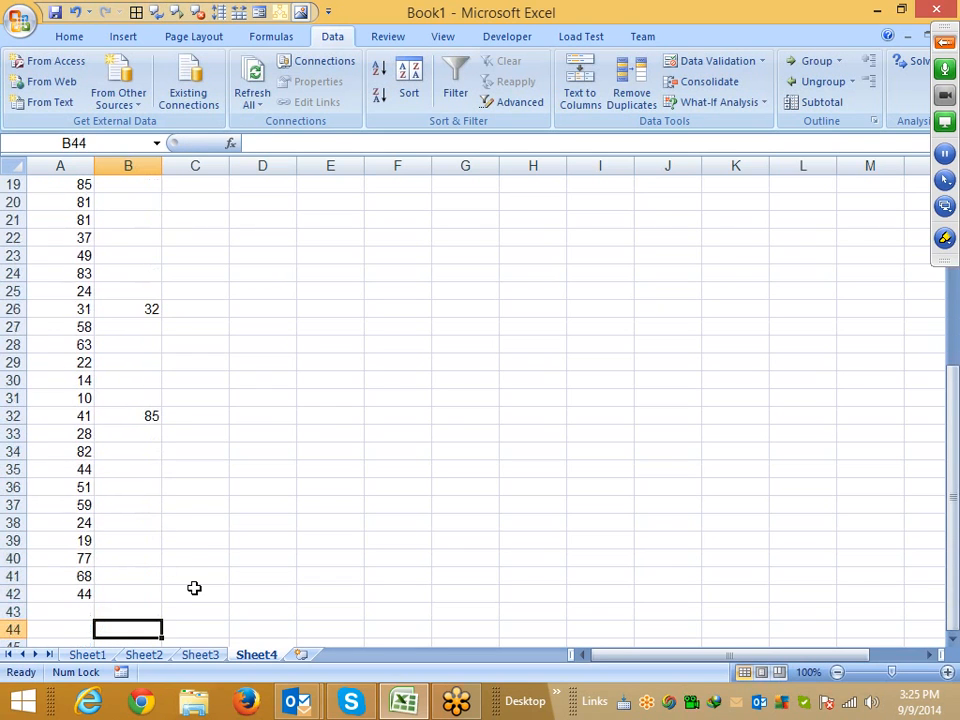
{"action": "type", "text": "65"}
{"action": "key", "text": "Return"}
{"action": "key", "text": "ctrl+z"}
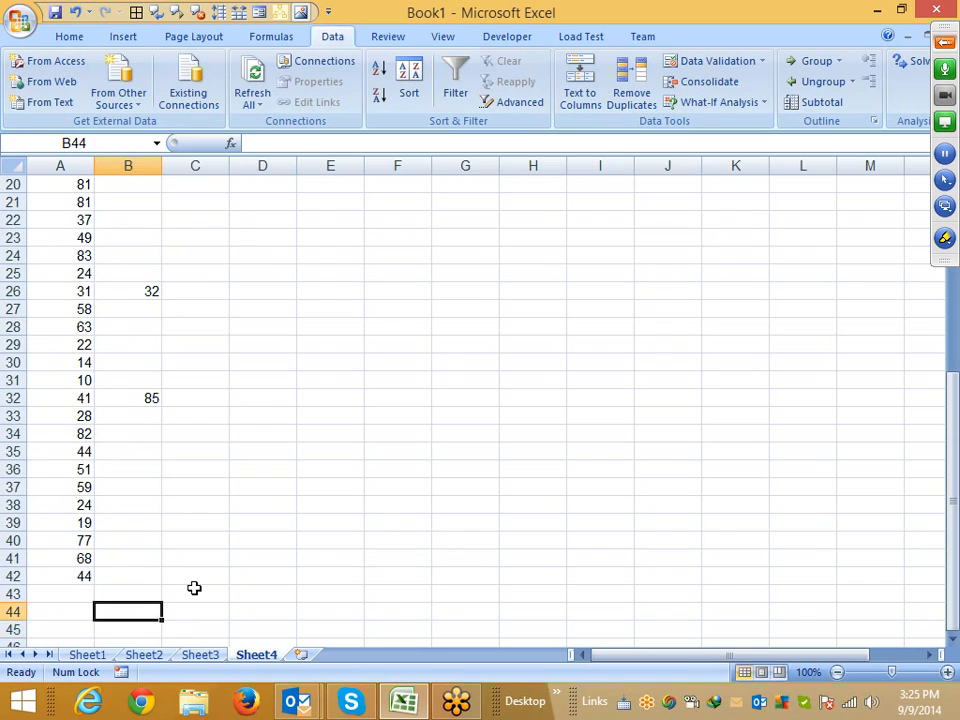
Enter the replacement value 45 in B41
{"action": "key", "text": "Up"}
{"action": "key", "text": "Up"}
{"action": "key", "text": "Up"}
{"action": "type", "text": "45"}
Compare the sales values in column A with the replacement values in rows 8 and 14
{"action": "key", "text": "Up"}
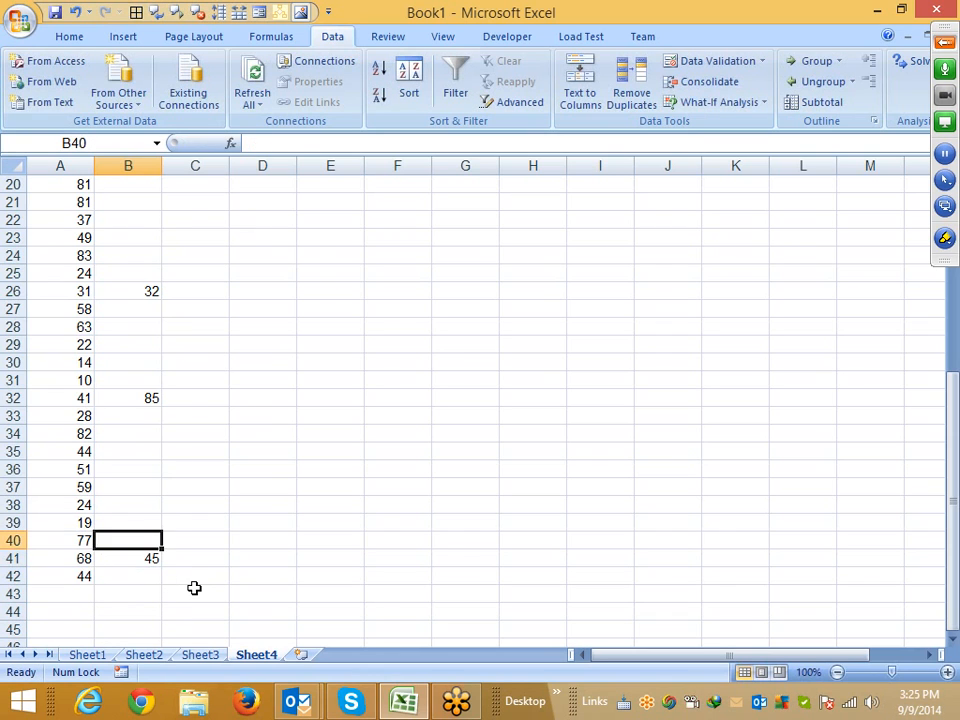
{"action": "key", "text": "Up"}
{"action": "key", "text": "Up"}
{"action": "key", "text": "Up"}
{"action": "key", "text": "Up"}
{"action": "key", "text": "Up"}
{"action": "key", "text": "Up"}
{"action": "key", "text": "Up"}
{"action": "key", "text": "Up"}
{"action": "key", "text": "Up"}
{"action": "key", "text": "Up"}
{"action": "key", "text": "Up"}
{"action": "key", "text": "Up"}
{"action": "key", "text": "Up"}
{"action": "key", "text": "Up"}
{"action": "key", "text": "Up"}
{"action": "key", "text": "Up"}
{"action": "scroll", "coordinate": [140, 553], "scroll_direction": "up", "scroll_amount": 7}
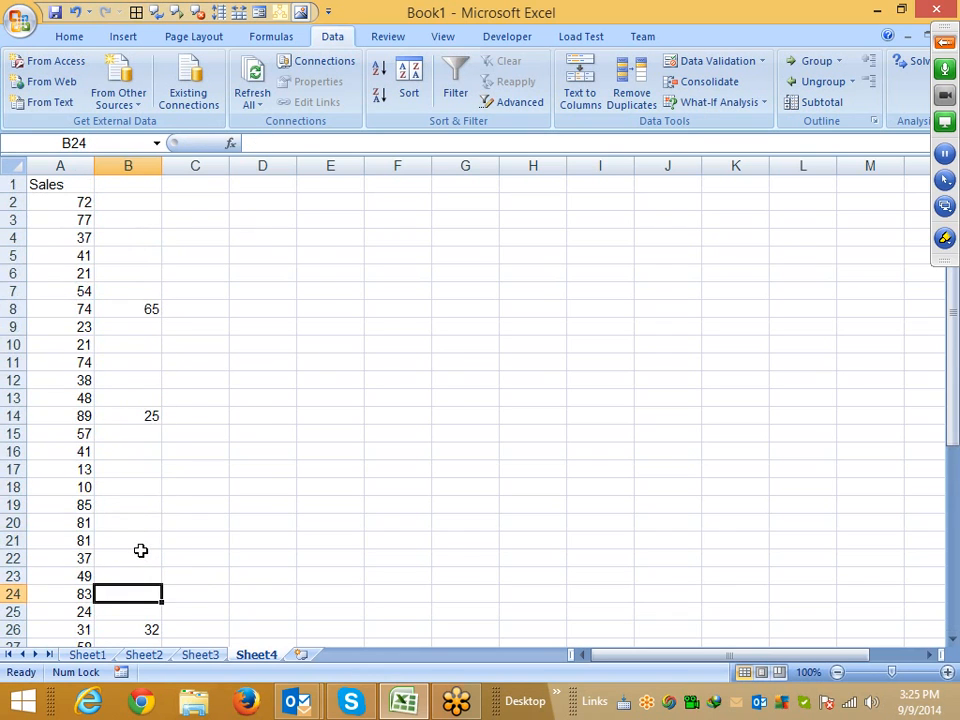
{"action": "left_click", "coordinate": [60, 165]}
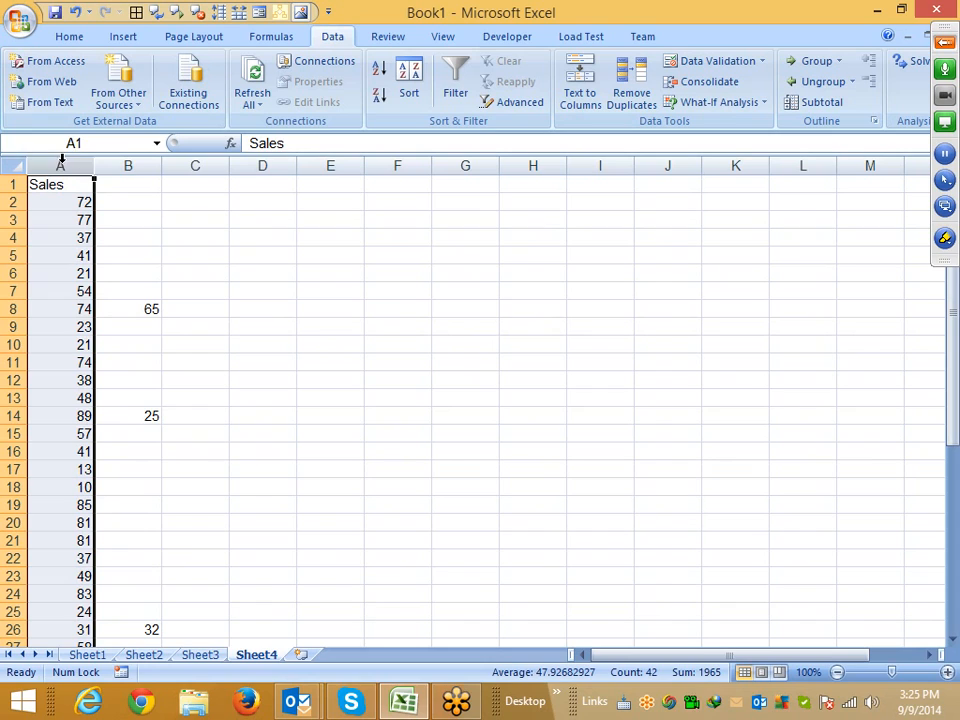
{"action": "left_click", "coordinate": [131, 166]}
{"action": "left_click_drag", "start_coordinate": [76, 310], "coordinate": [135, 313]}
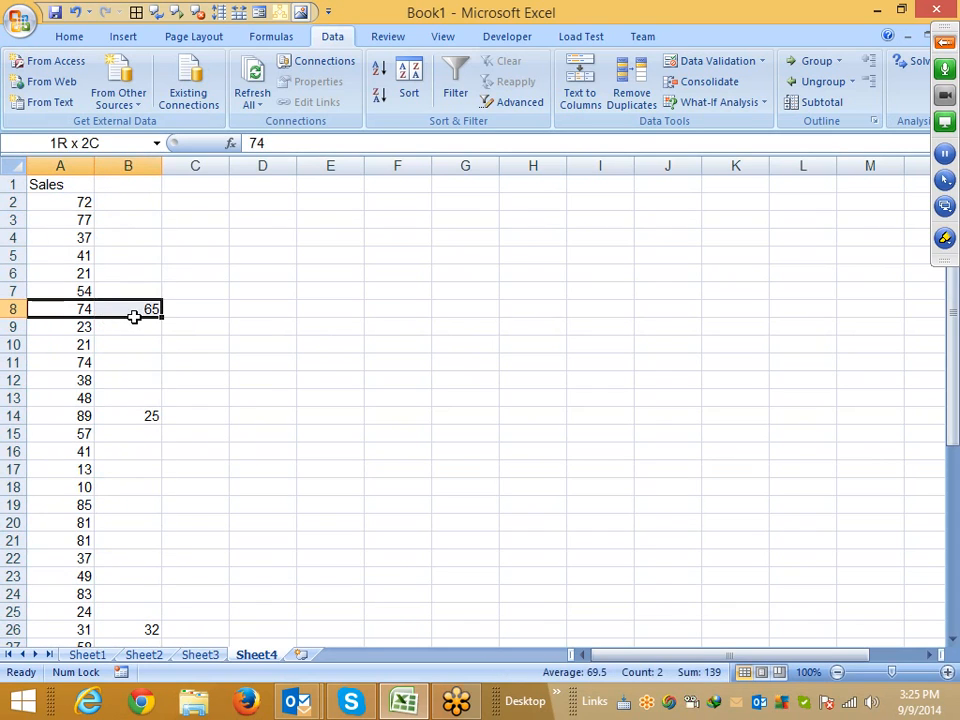
{"action": "left_click_drag", "start_coordinate": [78, 412], "coordinate": [122, 414]}
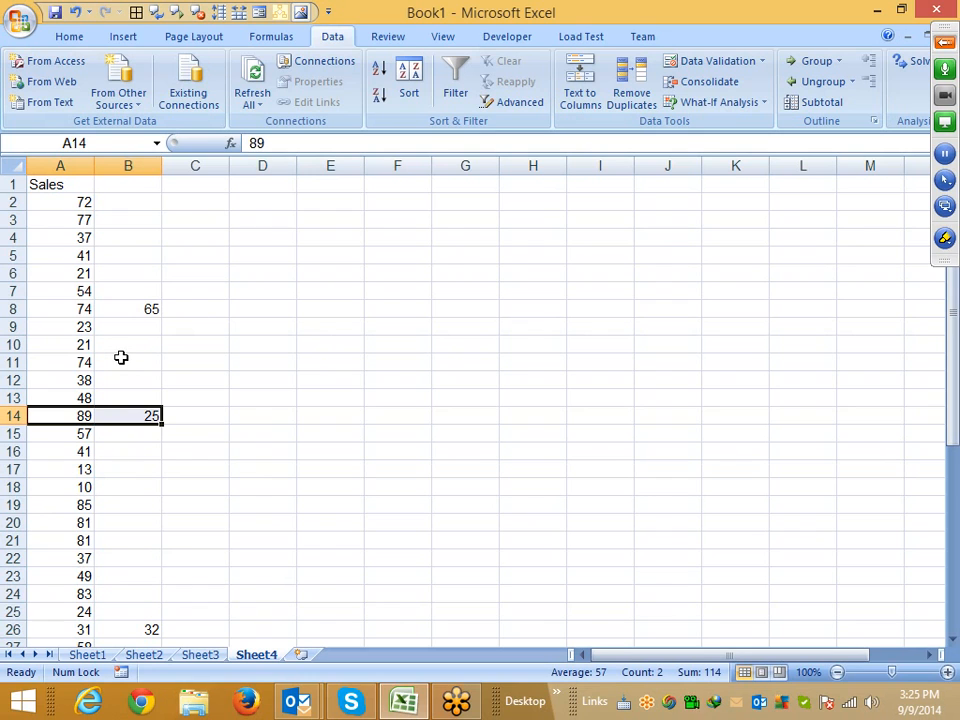
Try pasting column B over column A using Paste Special with Skip blanks
{"action": "left_click", "coordinate": [130, 167]}
{"action": "key", "text": "ctrl+c"}
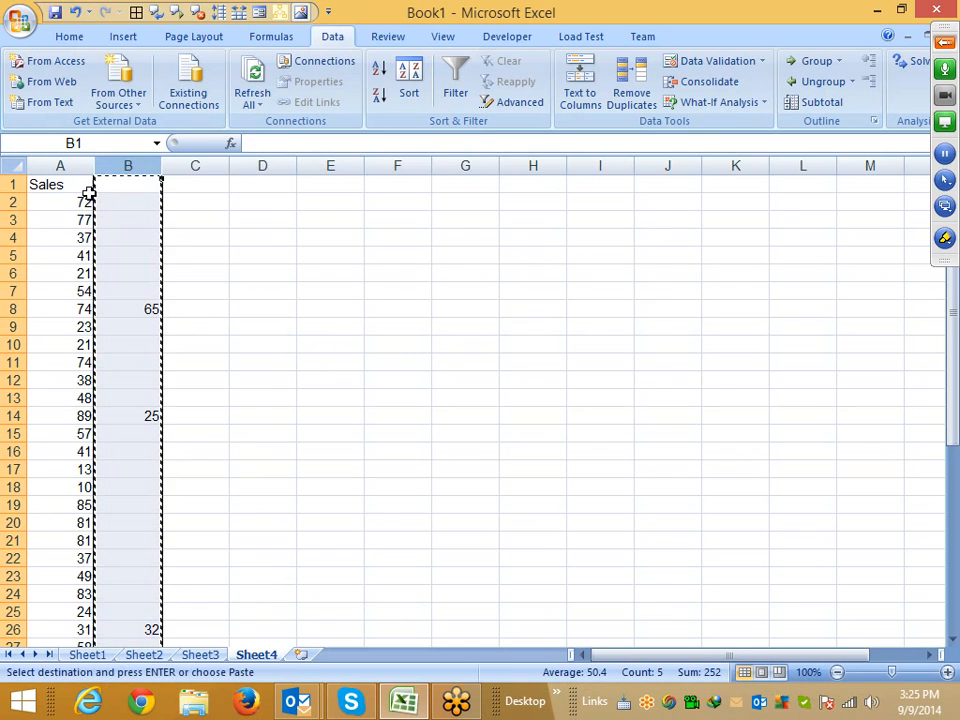
{"action": "left_click", "coordinate": [75, 163]}
{"action": "right_click", "coordinate": [77, 165]}
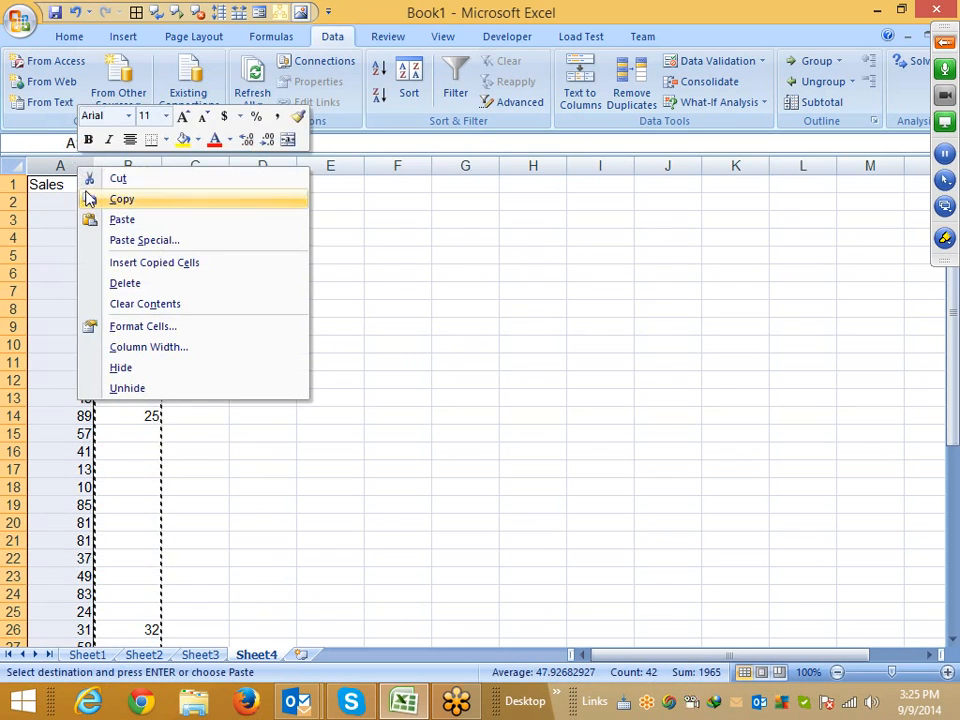
{"action": "left_click", "coordinate": [119, 241]}
{"action": "left_click", "coordinate": [40, 336]}
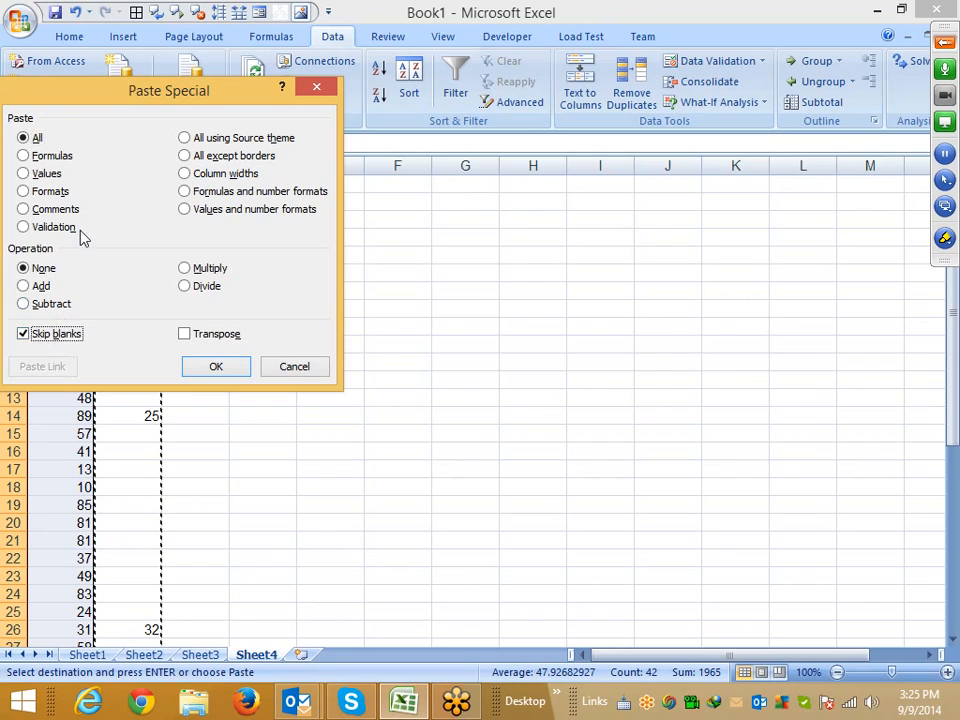
{"action": "left_click_drag", "start_coordinate": [125, 104], "coordinate": [409, 102]}
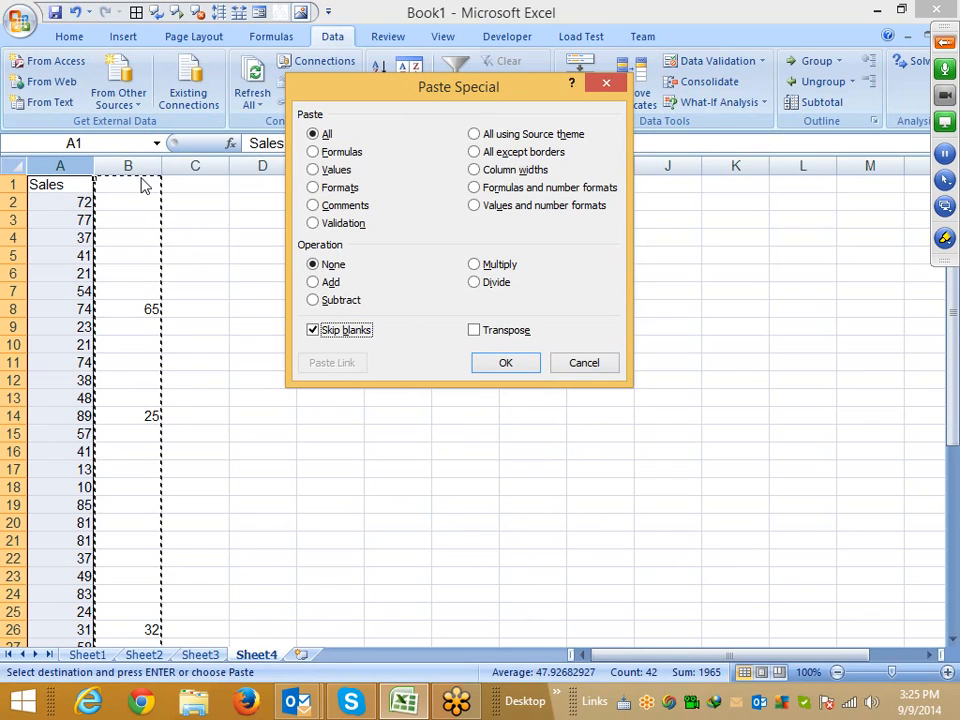
{"action": "key", "text": "Escape"}
{"action": "key", "text": "Escape"}
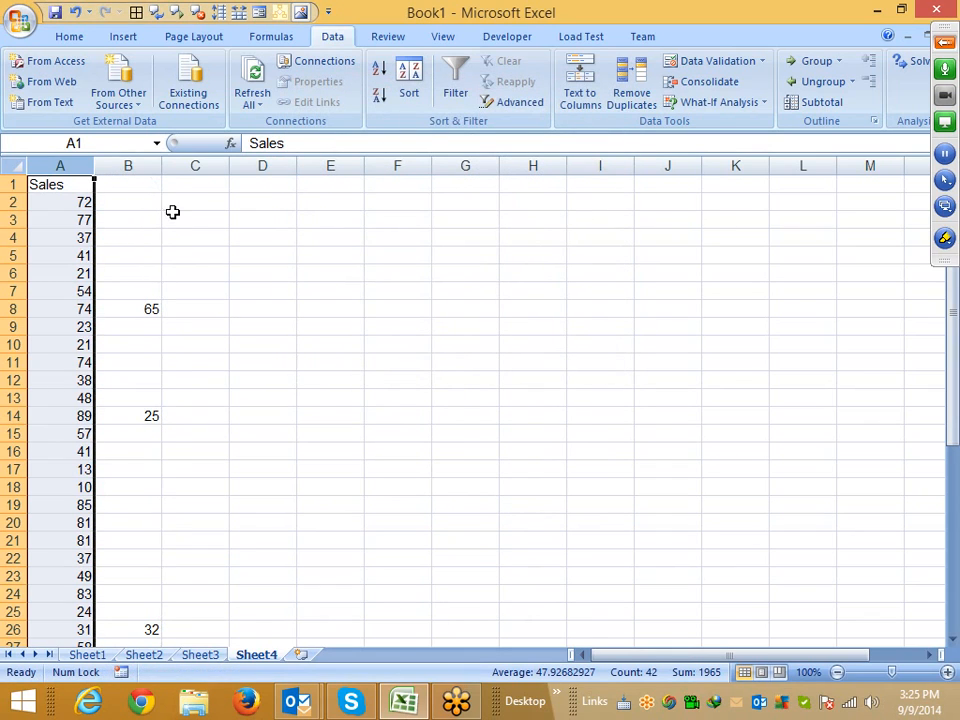
Enter the formula =IF(B2=0,A2,B2) in C2 to use the replacement value when present
{"action": "left_click", "coordinate": [169, 205]}
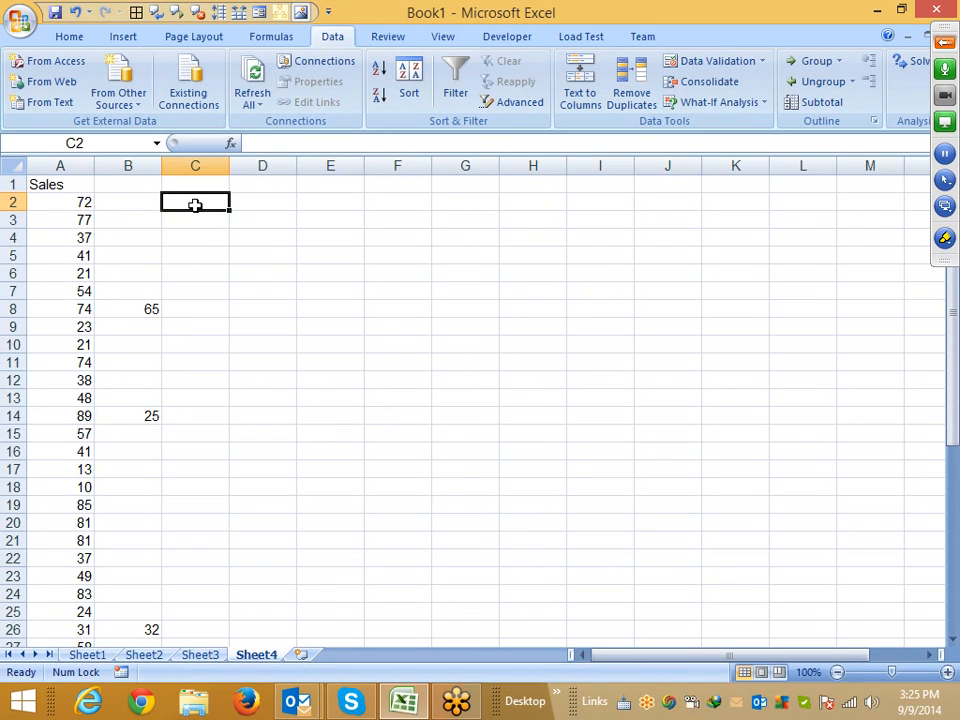
{"action": "type", "text": "=if"}
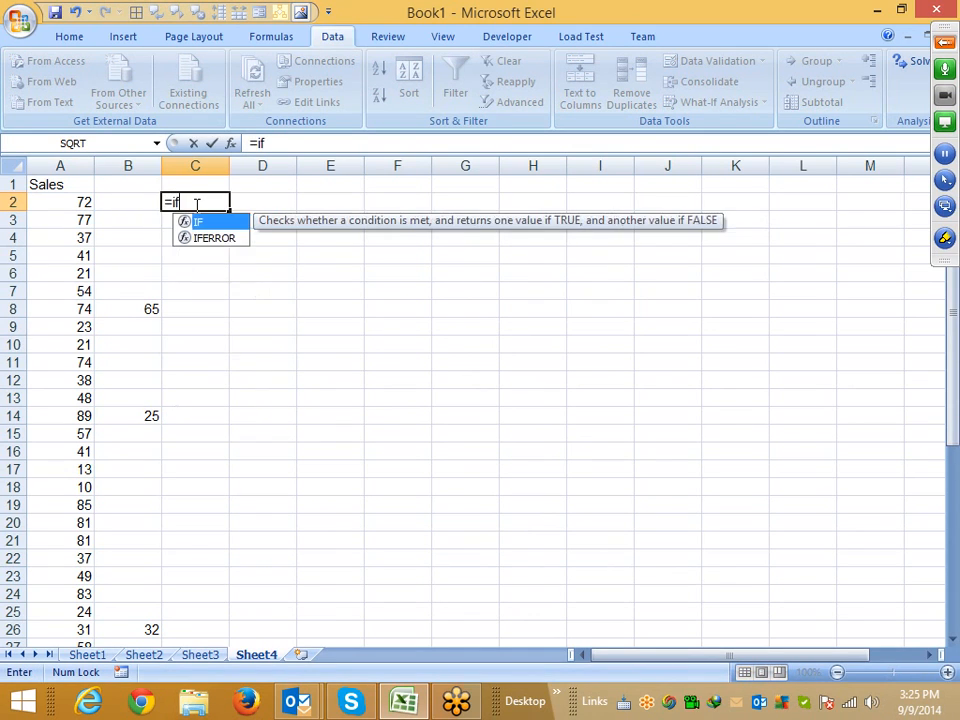
{"action": "key", "text": "Tab"}
{"action": "key", "text": "Left"}
{"action": "key", "text": "Left"}
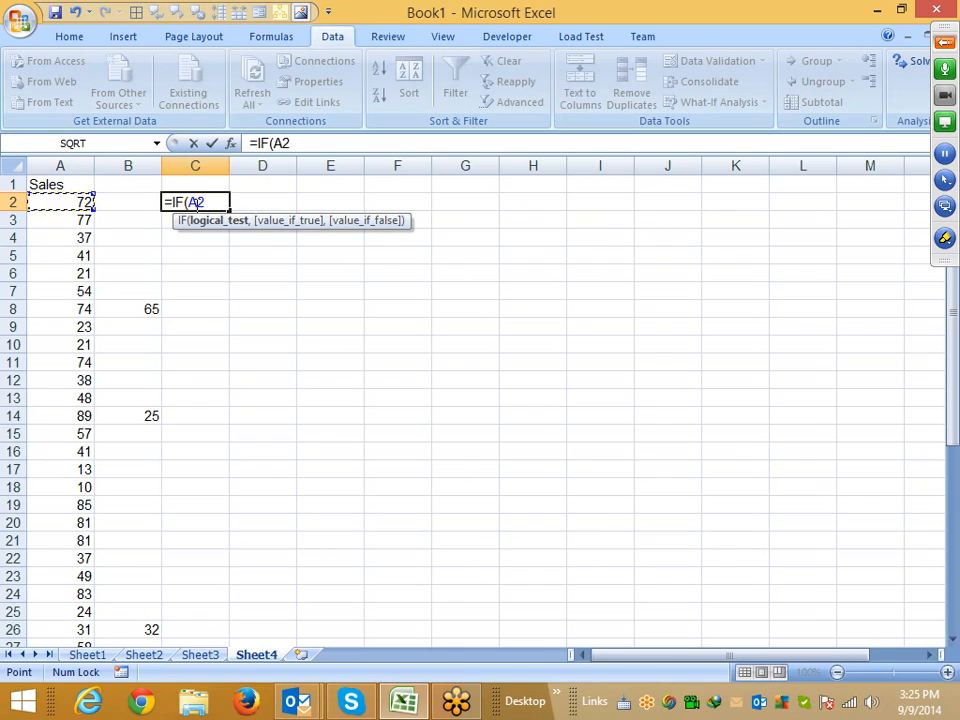
{"action": "type", "text": "="}
{"action": "key", "text": "BackSpace"}
{"action": "key", "text": "BackSpace"}
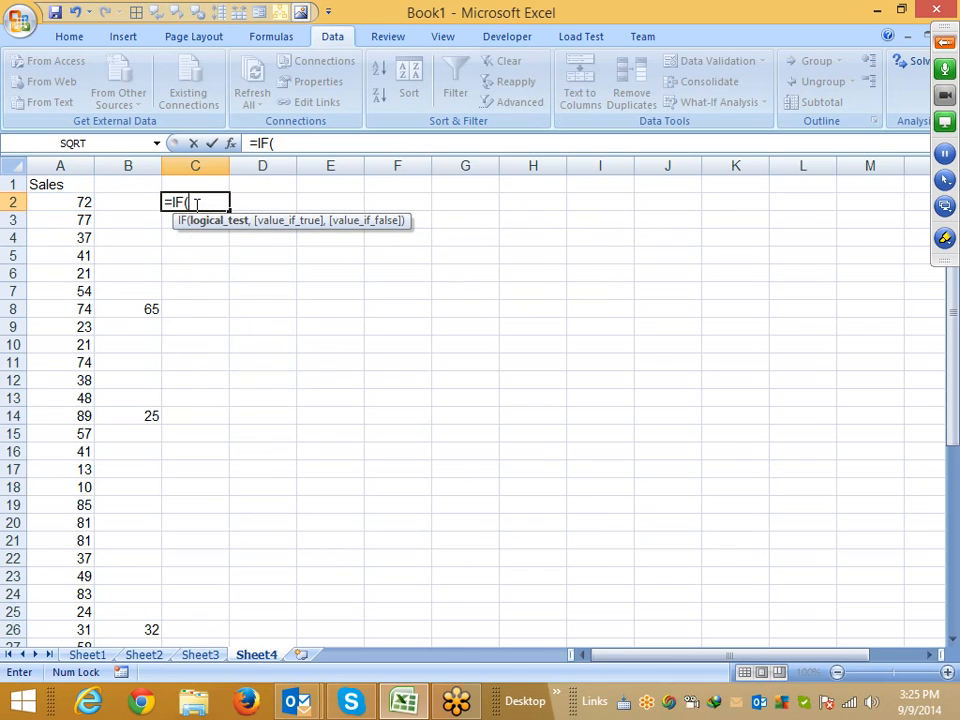
{"action": "left_click", "coordinate": [124, 203]}
{"action": "type", "text": "=0,"}
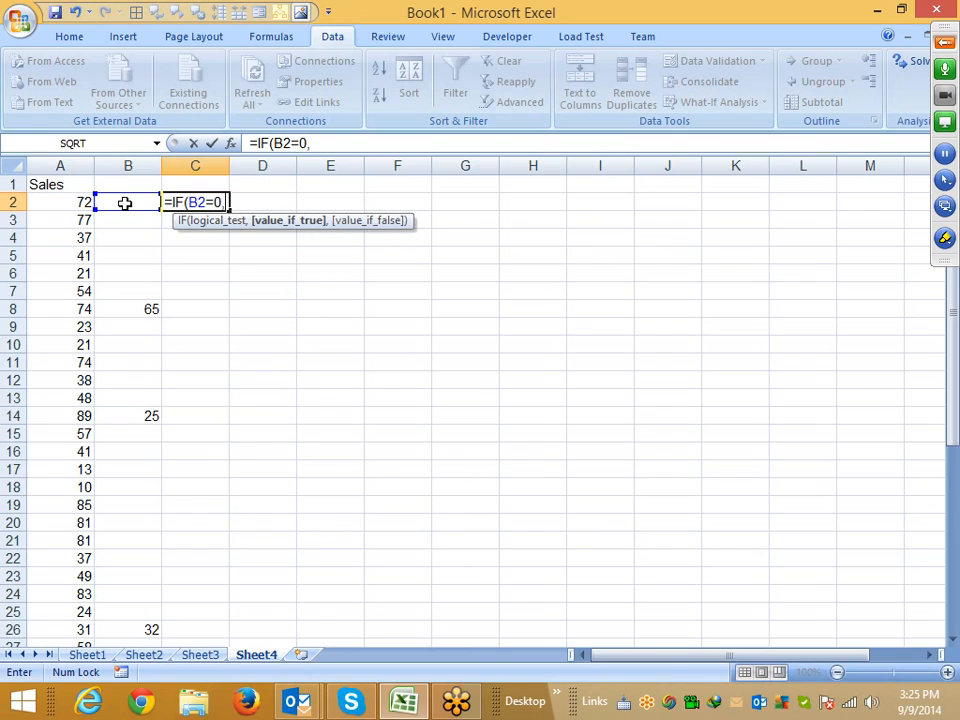
{"action": "key", "text": "Left"}
{"action": "key", "text": "Left"}
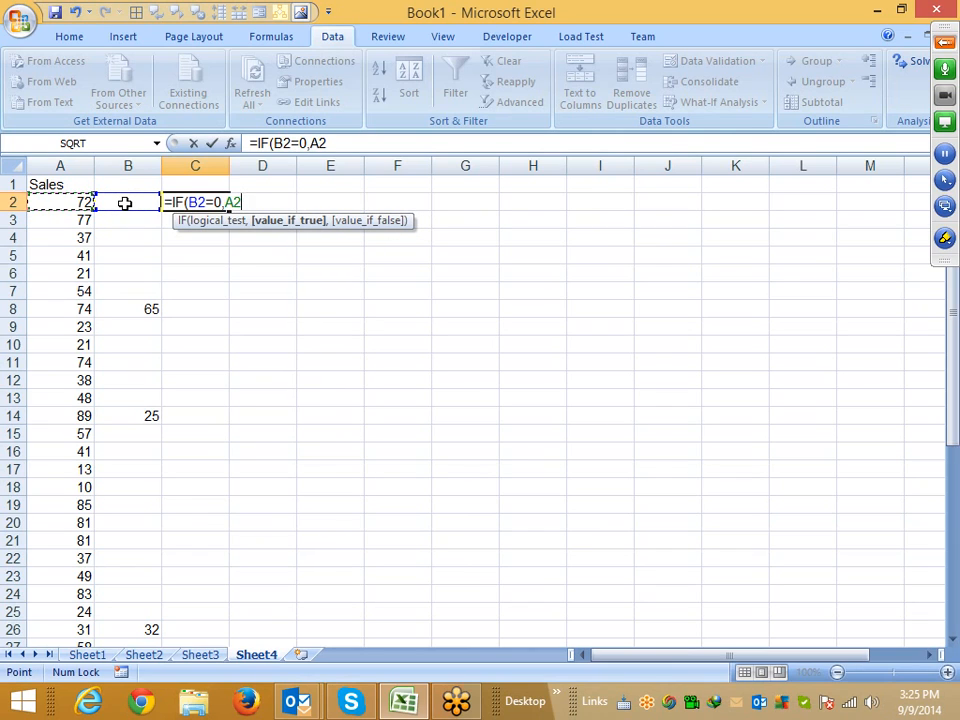
{"action": "type", "text": ","}
{"action": "key", "text": "Left"}
{"action": "key", "text": "Return"}
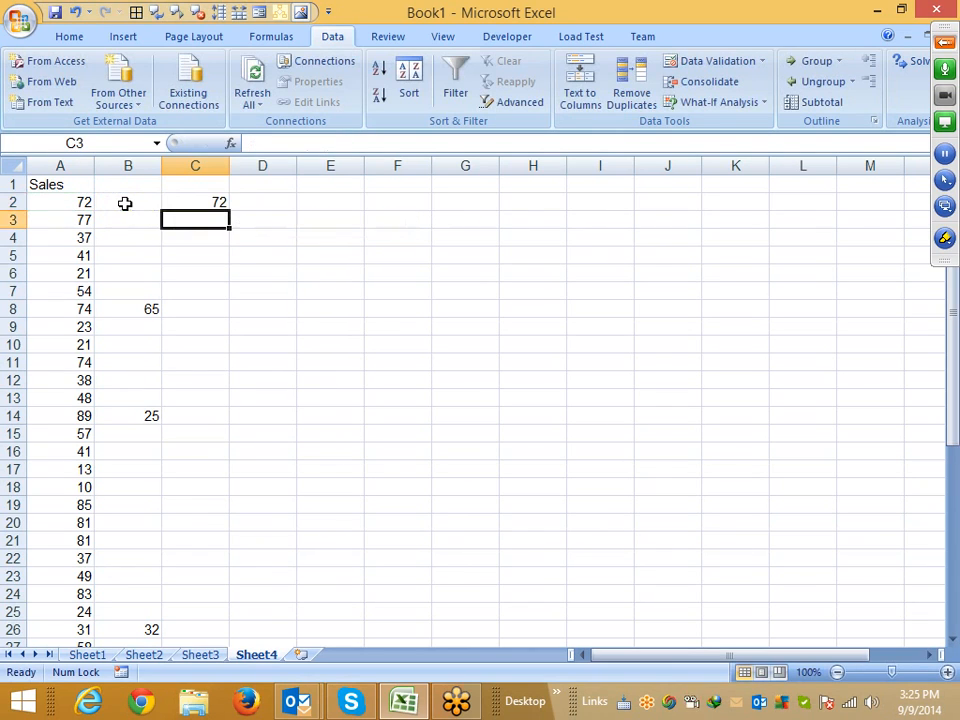
Fill the C2 formula down column C to row 42
{"action": "key", "text": "Left"}
{"action": "key", "text": "Left"}
{"action": "key", "text": "ctrl+Down"}
{"action": "key", "text": "Right"}
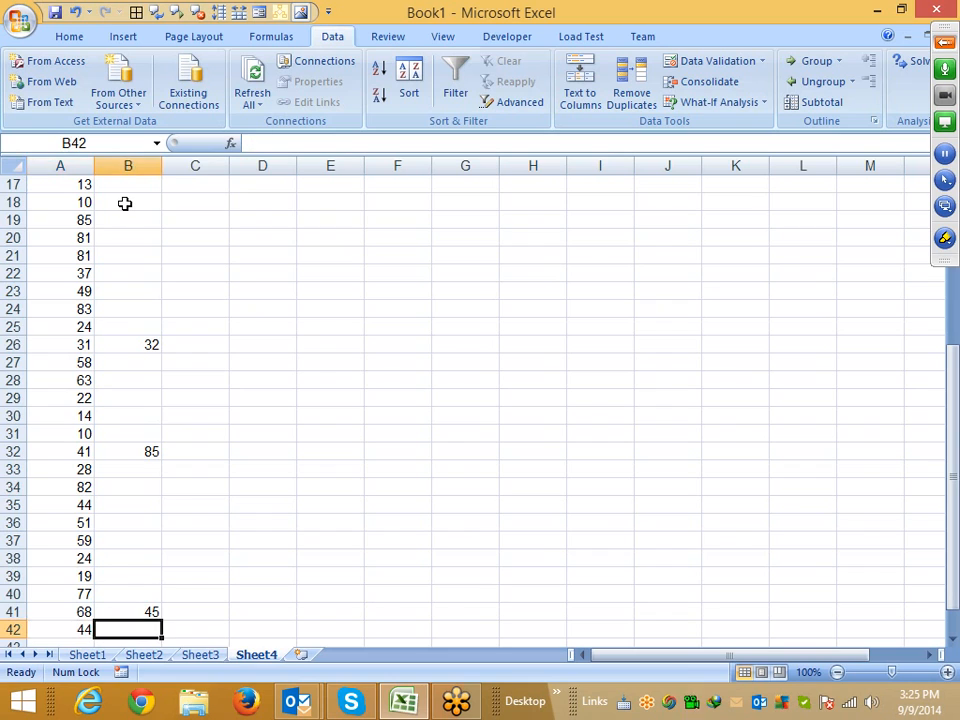
{"action": "key", "text": "Right"}
{"action": "key", "text": "ctrl+shift+Up"}
{"action": "key", "text": "ctrl+d"}
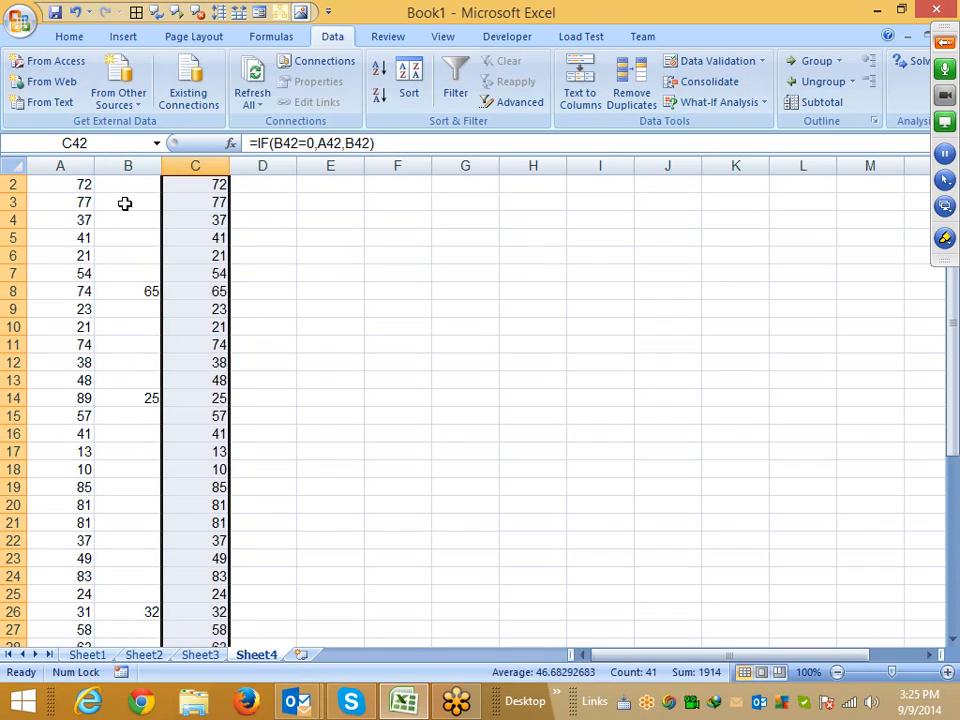
Check the filled formulas in column C against columns A and B
{"action": "key", "text": "ctrl+Up"}
{"action": "key", "text": "Down"}
{"action": "key", "text": "Down"}
{"action": "key", "text": "Down"}
{"action": "key", "text": "Down"}
{"action": "key", "text": "Down"}
{"action": "key", "text": "Down"}
{"action": "key", "text": "Down"}
{"action": "key", "text": "Down"}
{"action": "key", "text": "Down"}
{"action": "key", "text": "Down"}
{"action": "key", "text": "Down"}
{"action": "key", "text": "Down"}
{"action": "key", "text": "Down"}
{"action": "key", "text": "Down"}
{"action": "key", "text": "Down"}
{"action": "key", "text": "Down"}
{"action": "key", "text": "Down"}
{"action": "key", "text": "Down"}
{"action": "key", "text": "Down"}
{"action": "key", "text": "Down"}
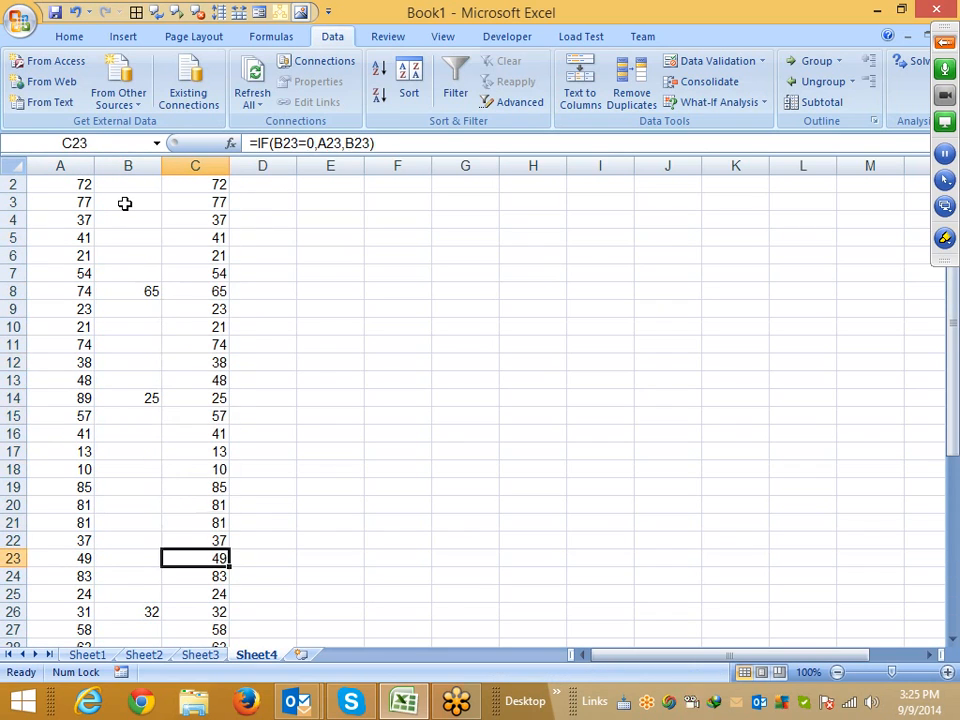
{"action": "key", "text": "Down"}
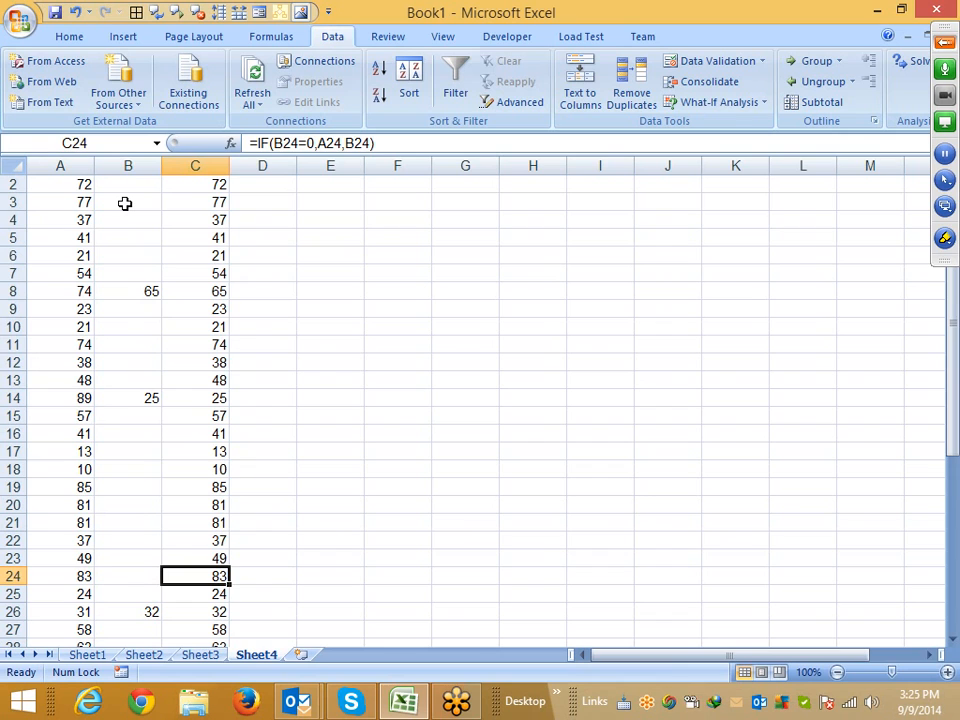
{"action": "key", "text": "ctrl+Up"}
{"action": "key", "text": "Up"}
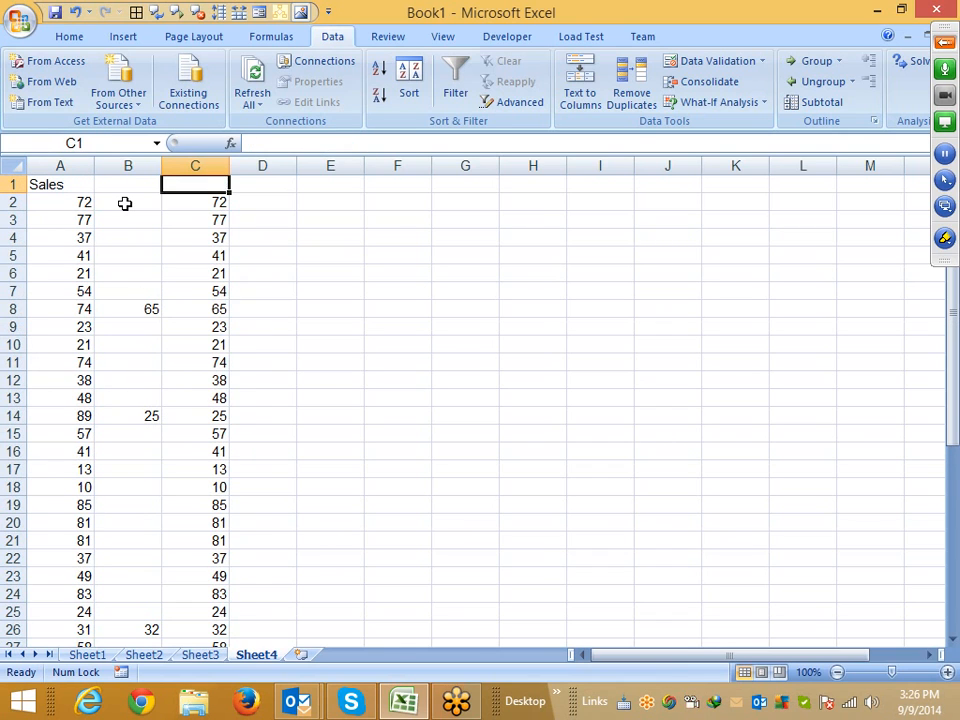
Open the recent workbook Data1 and go to its Sheet1
{"action": "left_click", "coordinate": [20, 20]}
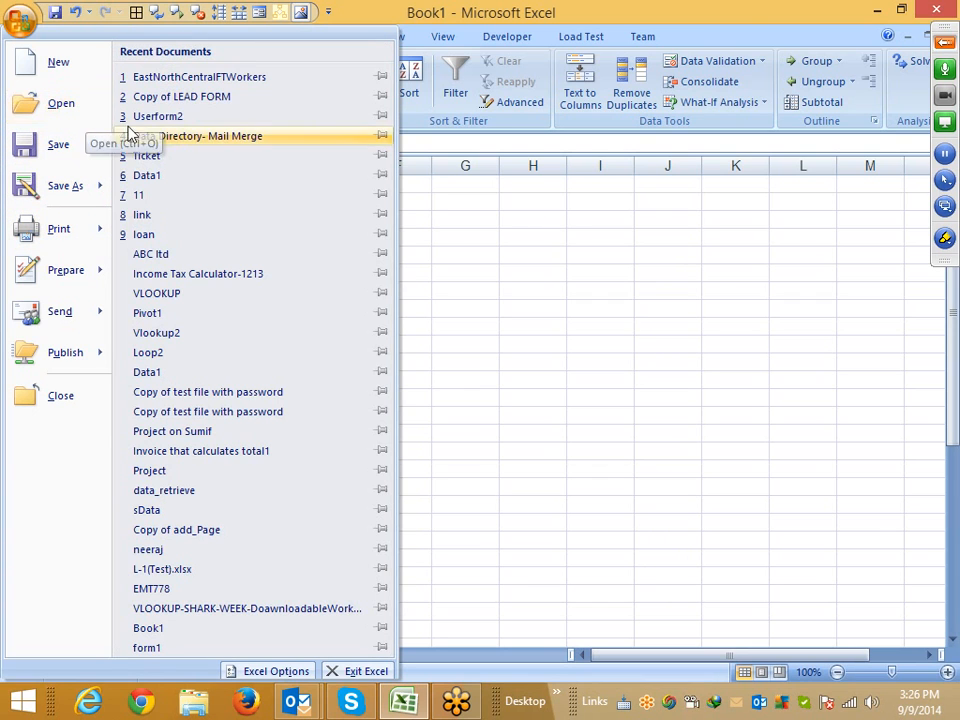
{"action": "left_click", "coordinate": [162, 178]}
{"action": "left_click", "coordinate": [96, 628]}
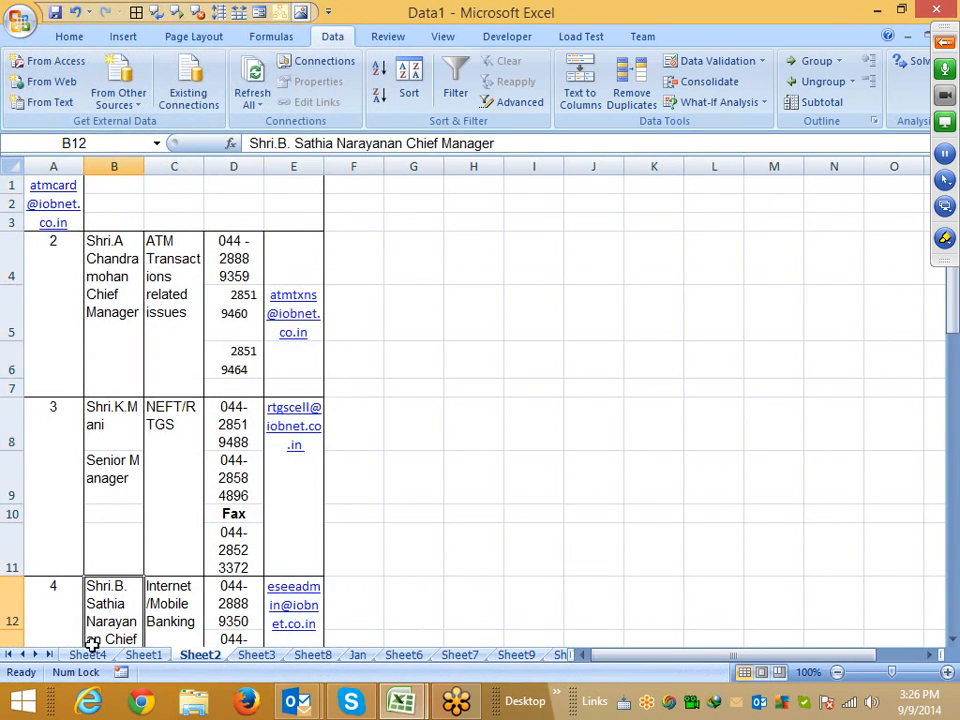
{"action": "left_click", "coordinate": [143, 654]}
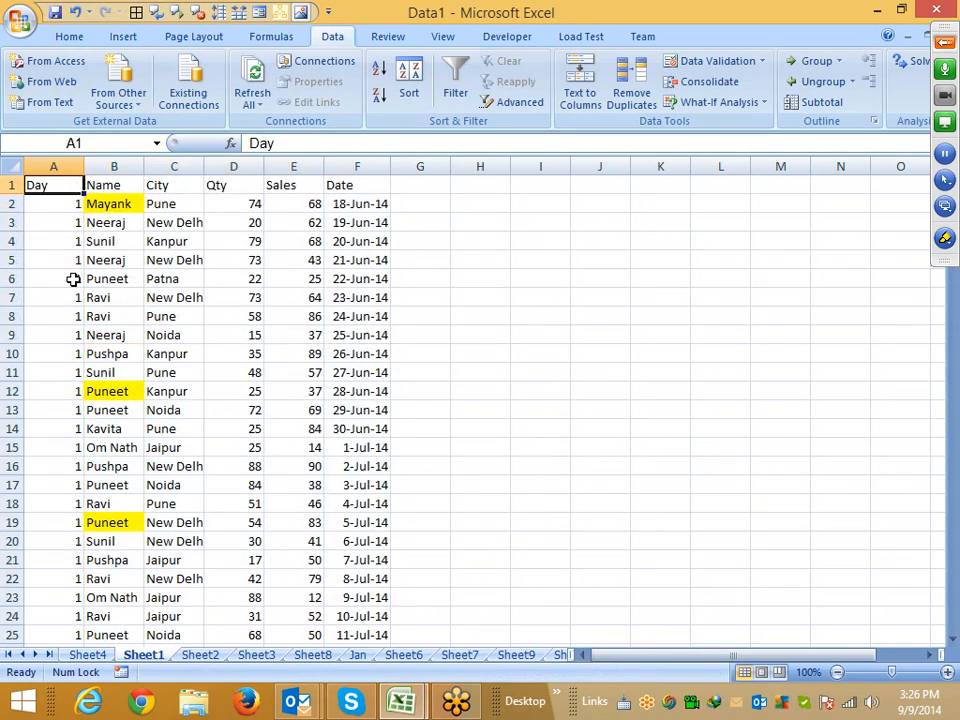
Copy the Day to Date data table from Sheet1 into a new workbook
{"action": "key", "text": "ctrl+shift+Down"}
{"action": "key", "text": "ctrl+c"}
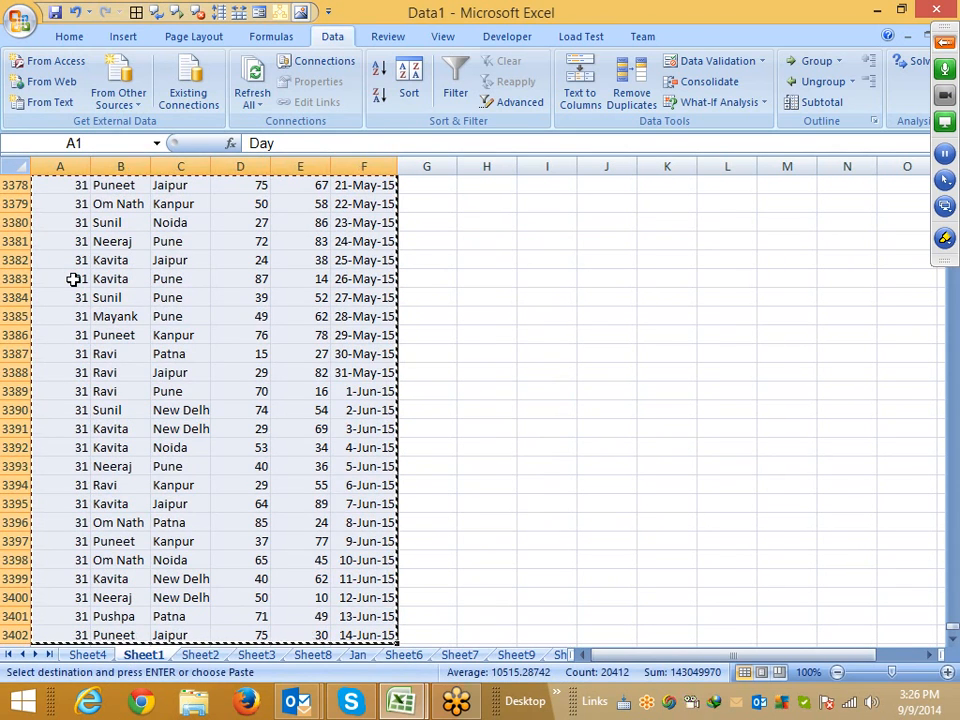
{"action": "key", "text": "ctrl+n"}
{"action": "key", "text": "ctrl+v"}
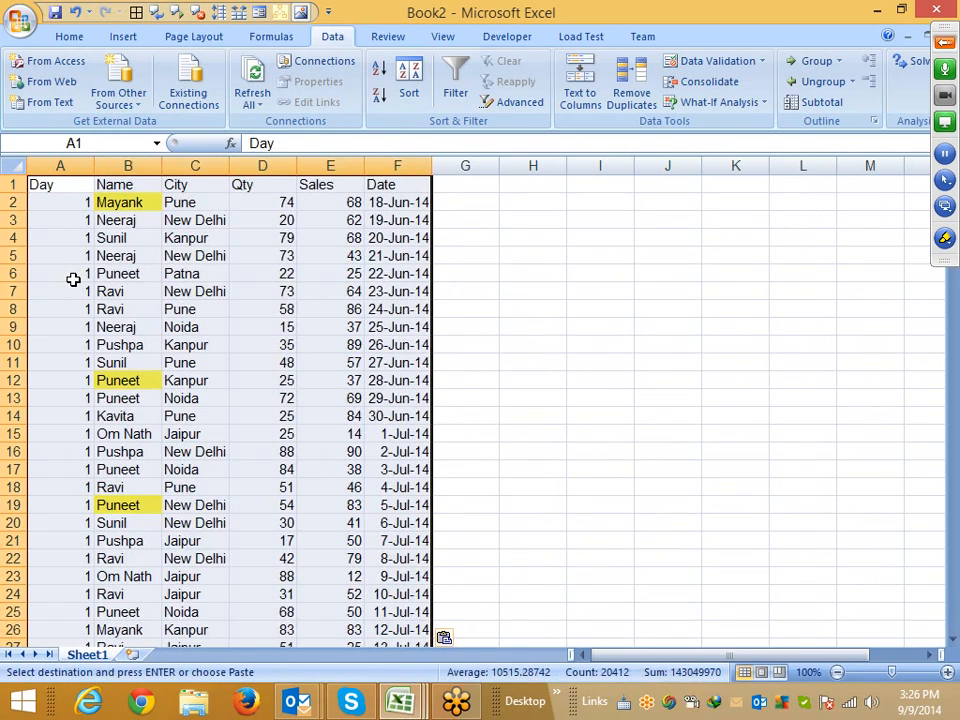
Insert a PivotTable from the copied data range on a new worksheet
{"action": "left_click", "coordinate": [120, 36]}
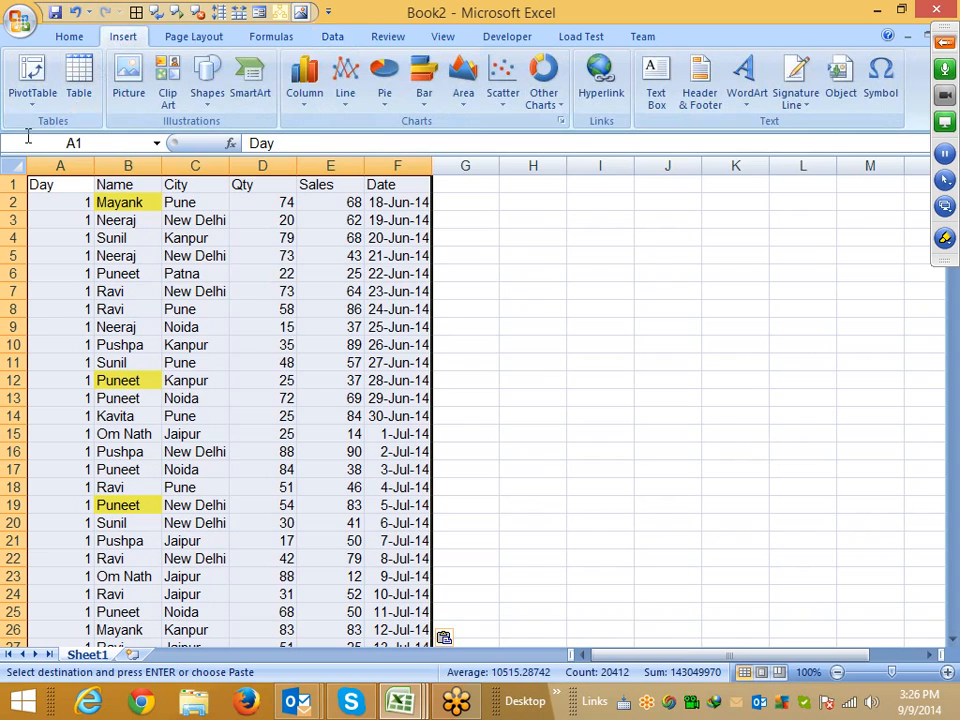
{"action": "left_click", "coordinate": [34, 106]}
{"action": "left_click", "coordinate": [45, 124]}
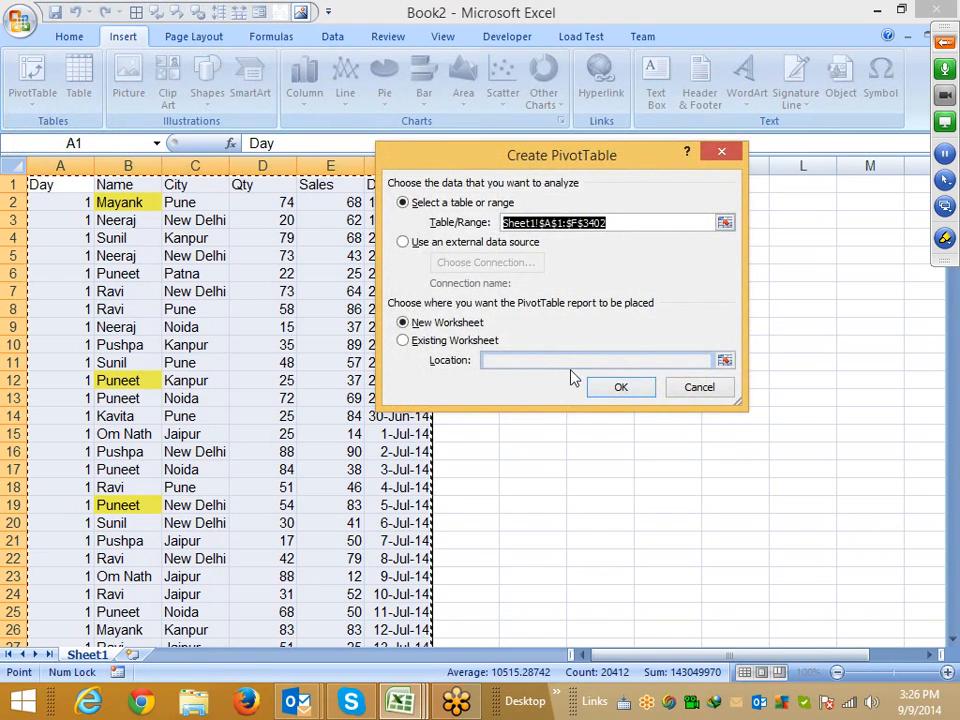
{"action": "left_click", "coordinate": [621, 388]}
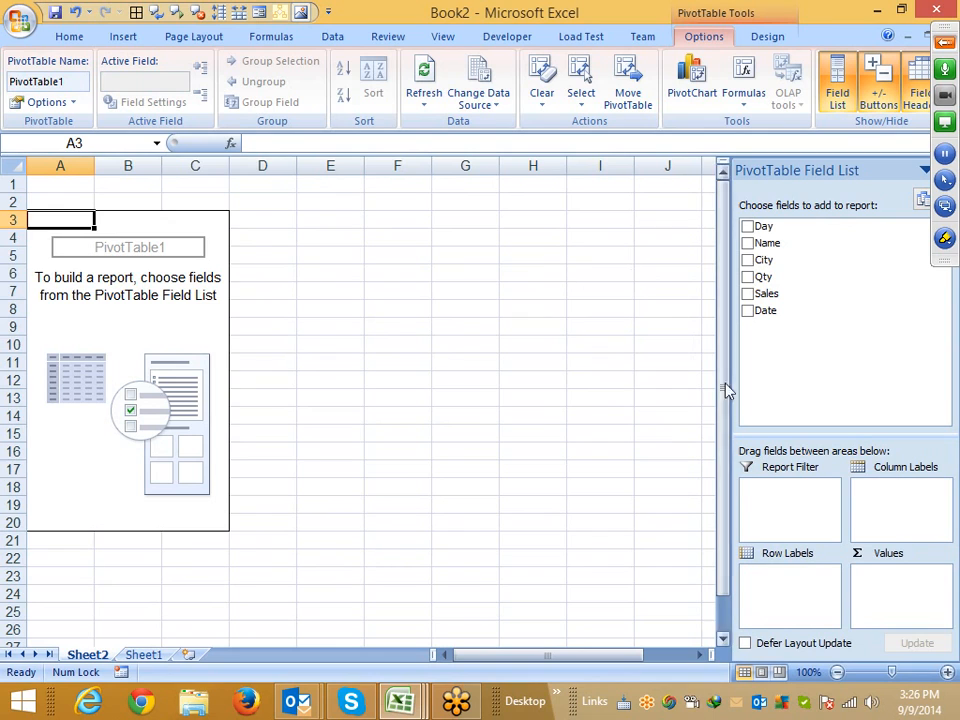
Add Name and City as row labels and Sales as the summed value field
{"action": "left_click_drag", "start_coordinate": [808, 243], "coordinate": [780, 578]}
{"action": "left_click_drag", "start_coordinate": [765, 272], "coordinate": [820, 598]}
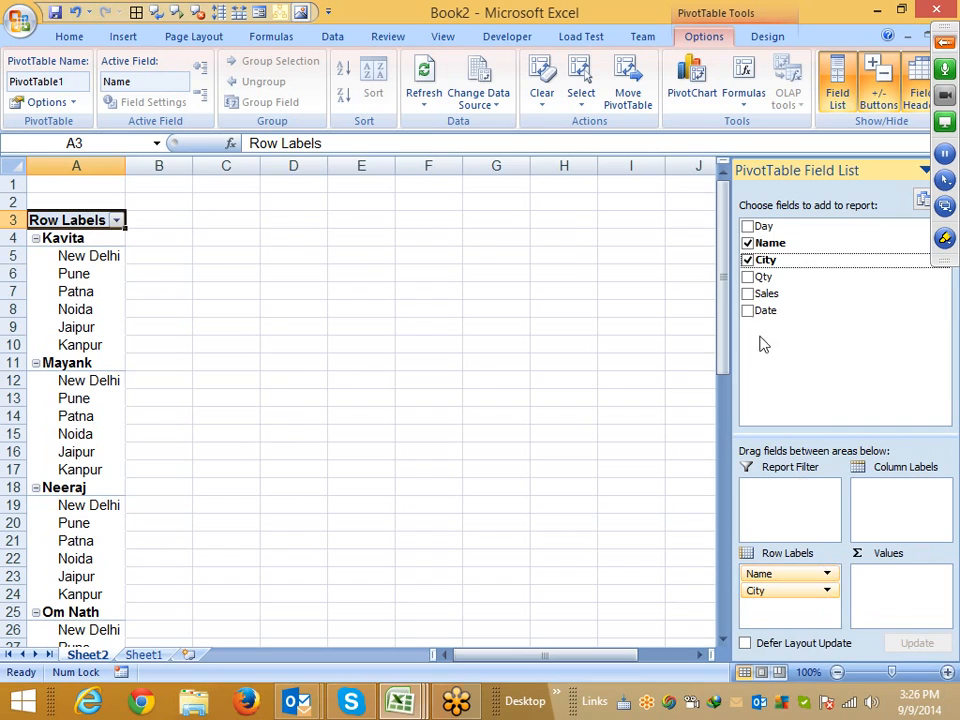
{"action": "left_click_drag", "start_coordinate": [762, 293], "coordinate": [878, 586]}
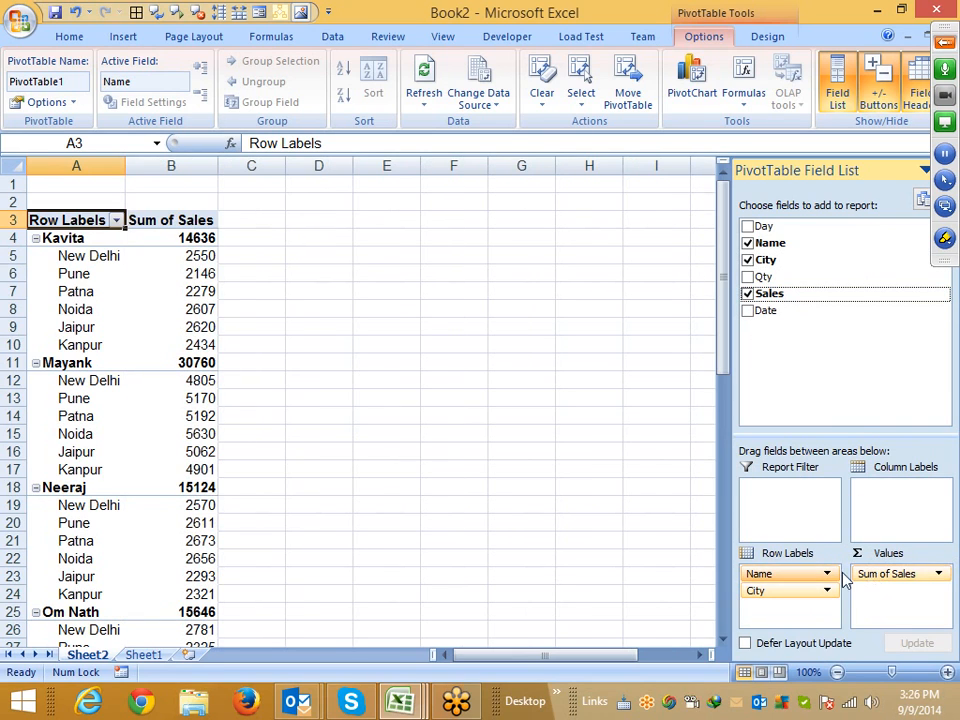
Switch the PivotTable to classic PivotTable layout in its display options
{"action": "left_click", "coordinate": [88, 342]}
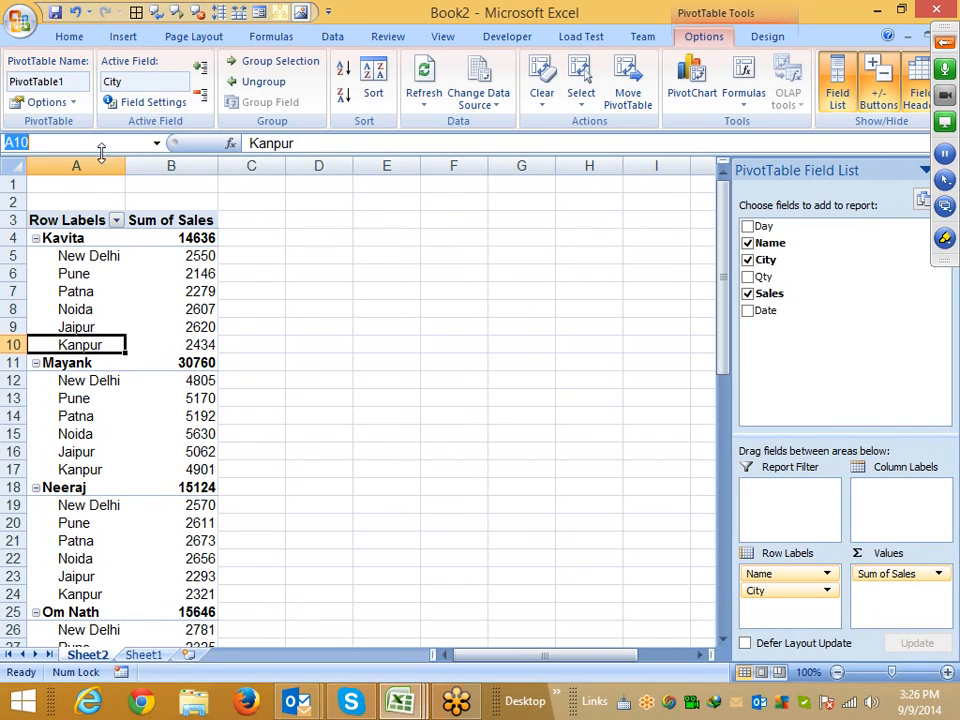
{"action": "left_click", "coordinate": [93, 306]}
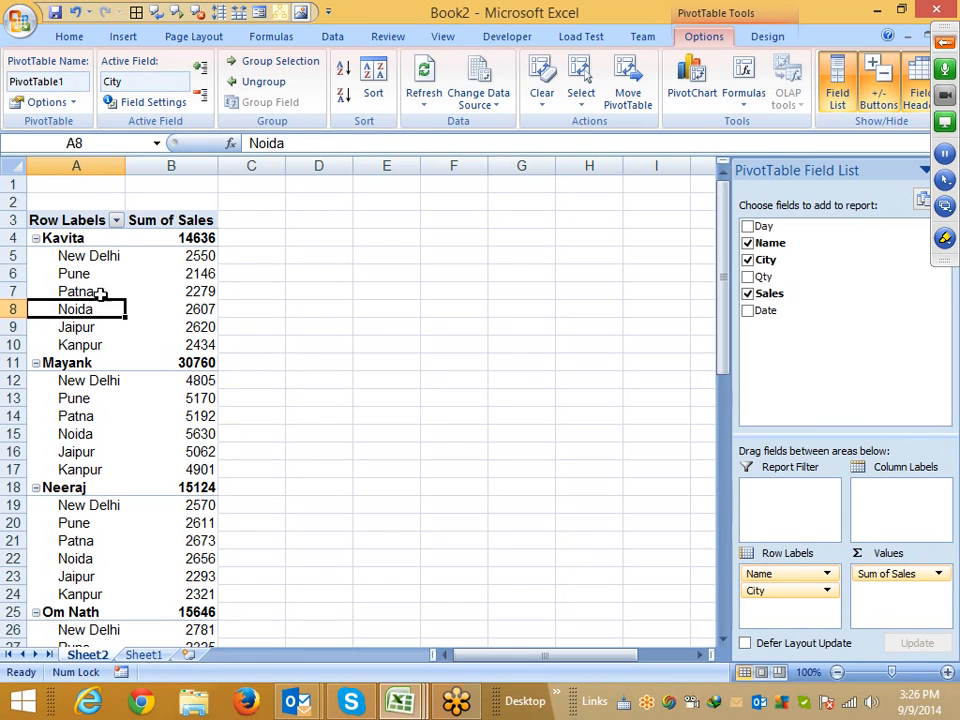
{"action": "right_click", "coordinate": [78, 276]}
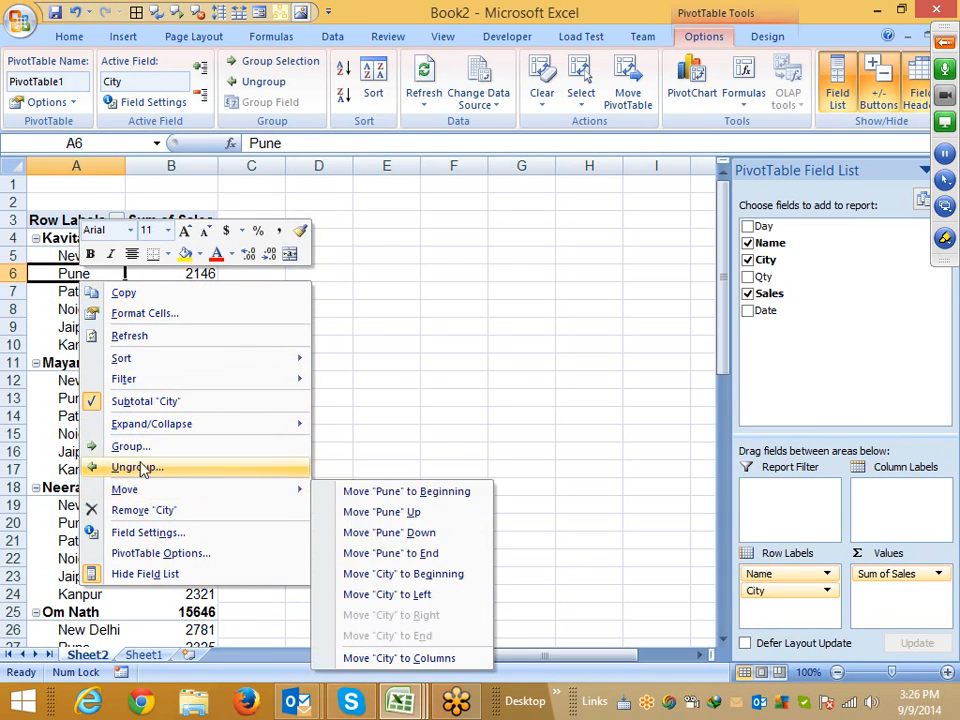
{"action": "left_click", "coordinate": [155, 553]}
{"action": "left_click", "coordinate": [205, 346]}
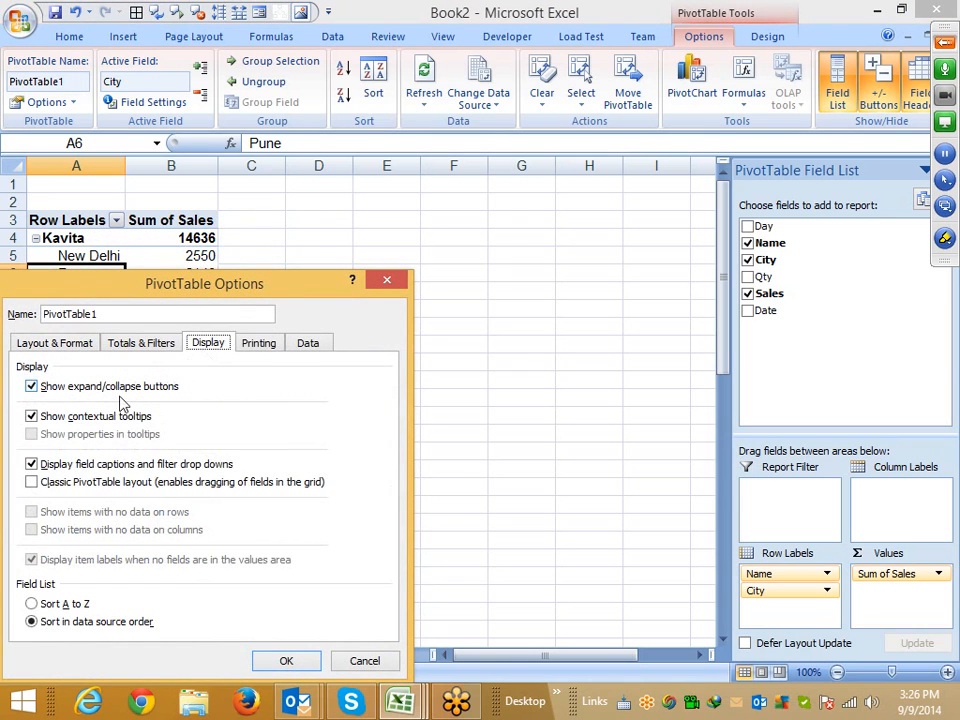
{"action": "left_click", "coordinate": [31, 482]}
{"action": "left_click", "coordinate": [286, 660]}
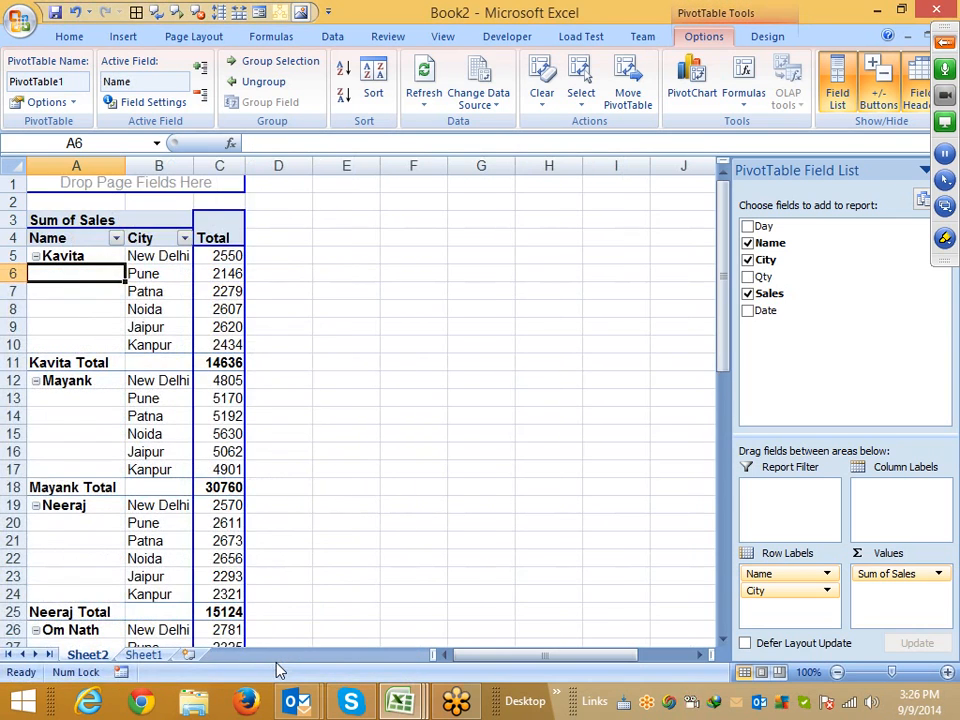
Remove the subtotals for the Name field
{"action": "left_click", "coordinate": [77, 362]}
{"action": "right_click", "coordinate": [80, 362]}
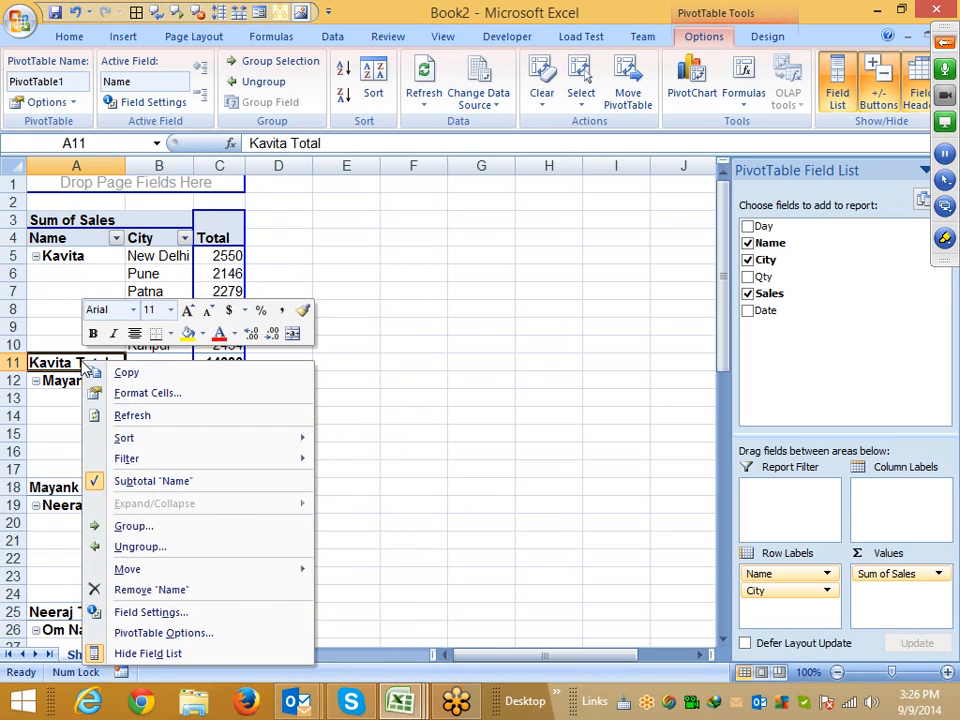
{"action": "left_click", "coordinate": [150, 483]}
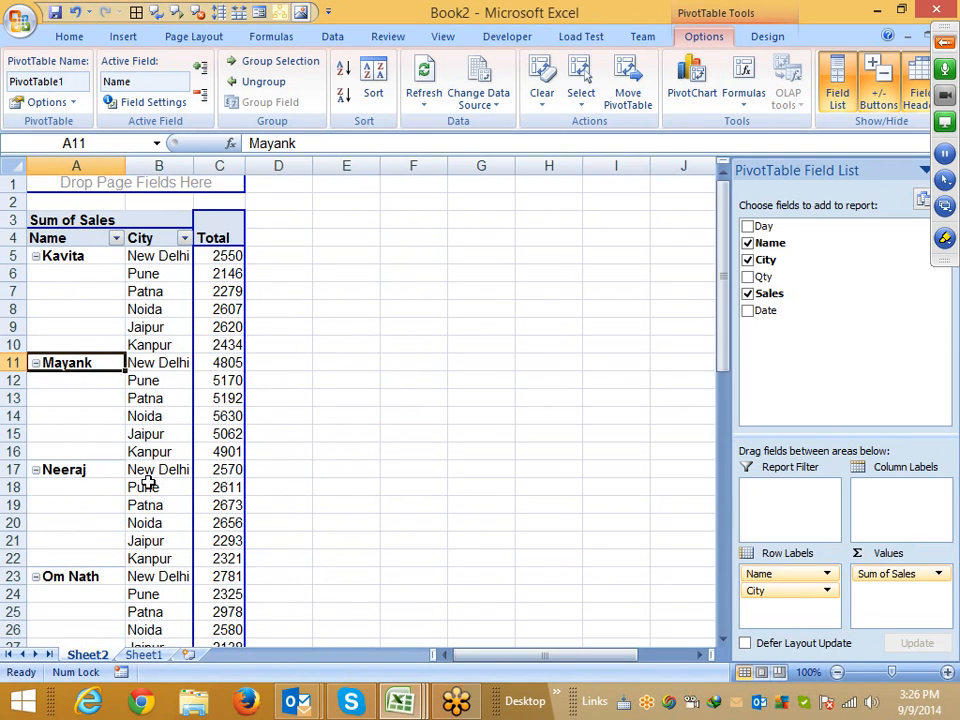
{"action": "scroll", "coordinate": [147, 483], "scroll_direction": "down", "scroll_amount": 4}
{"action": "scroll", "coordinate": [147, 483], "scroll_direction": "up", "scroll_amount": 3}
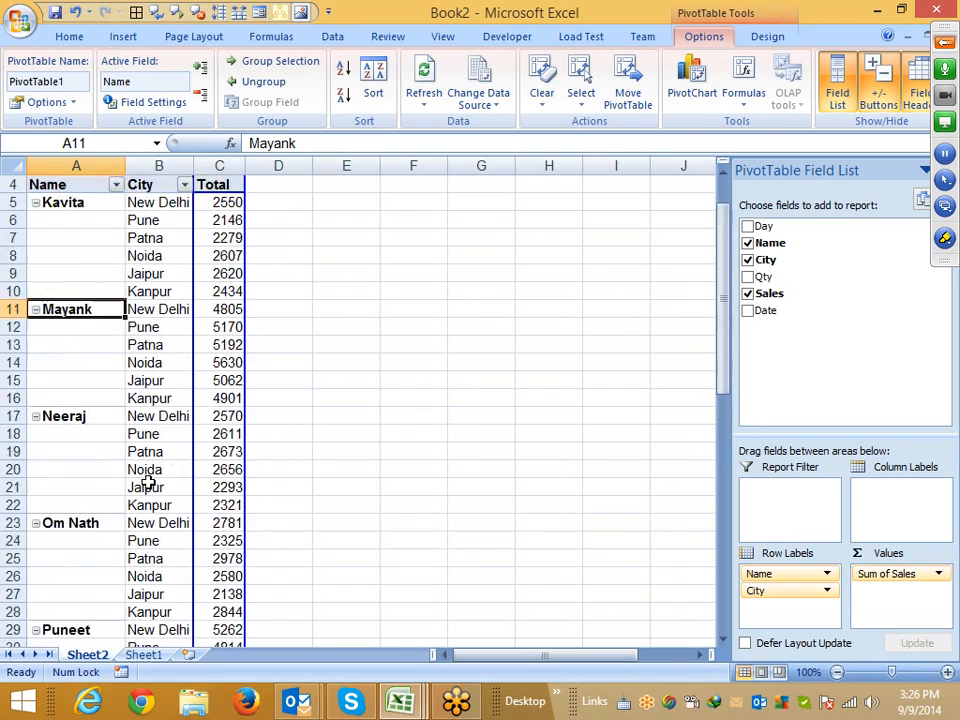
{"action": "scroll", "coordinate": [147, 483], "scroll_direction": "up", "scroll_amount": 1}
{"action": "right_click", "coordinate": [54, 315]}
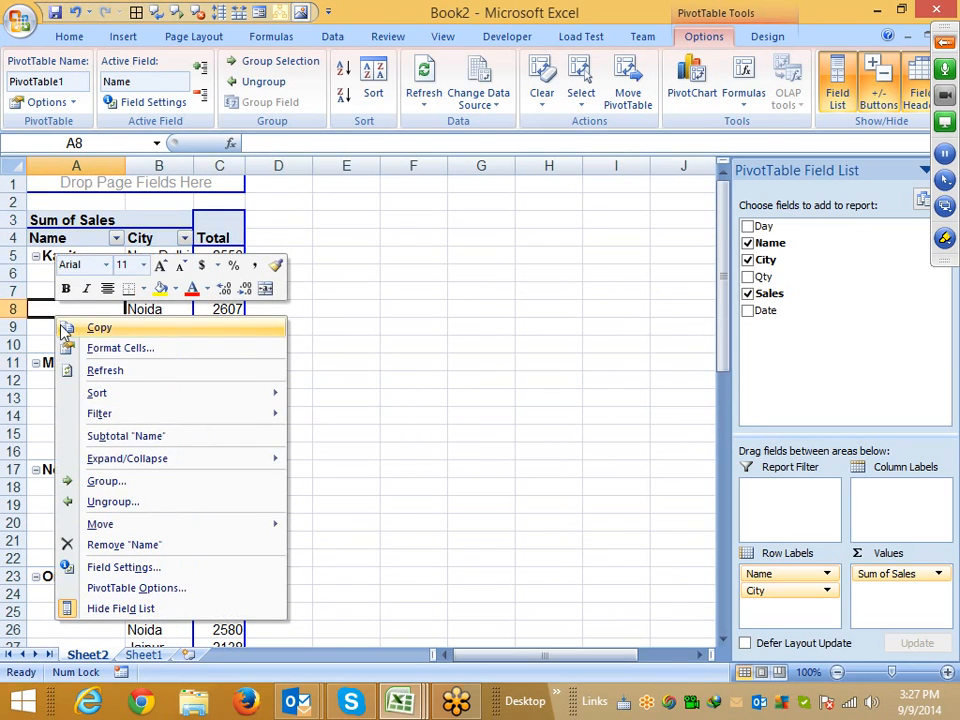
{"action": "key", "text": "Escape"}
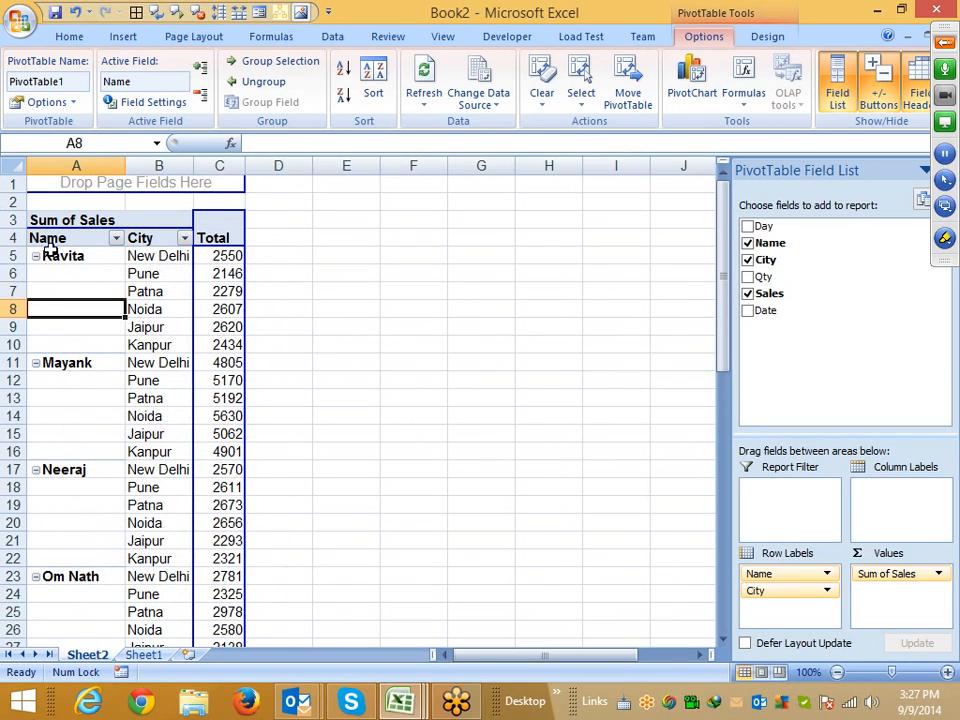
Copy the pivot table's rows from the Name header down to the last city row
{"action": "left_click", "coordinate": [58, 243]}
{"action": "scroll", "coordinate": [58, 262], "scroll_direction": "down", "scroll_amount": 15}
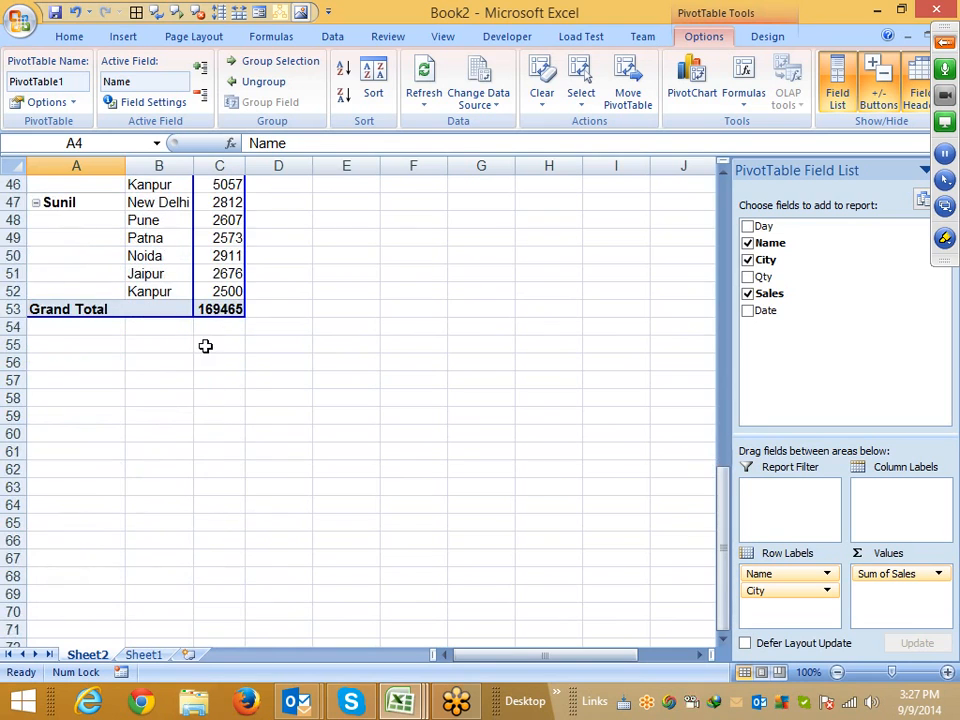
{"action": "left_click", "coordinate": [222, 292], "text": "shift"}
{"action": "key", "text": "ctrl+c"}
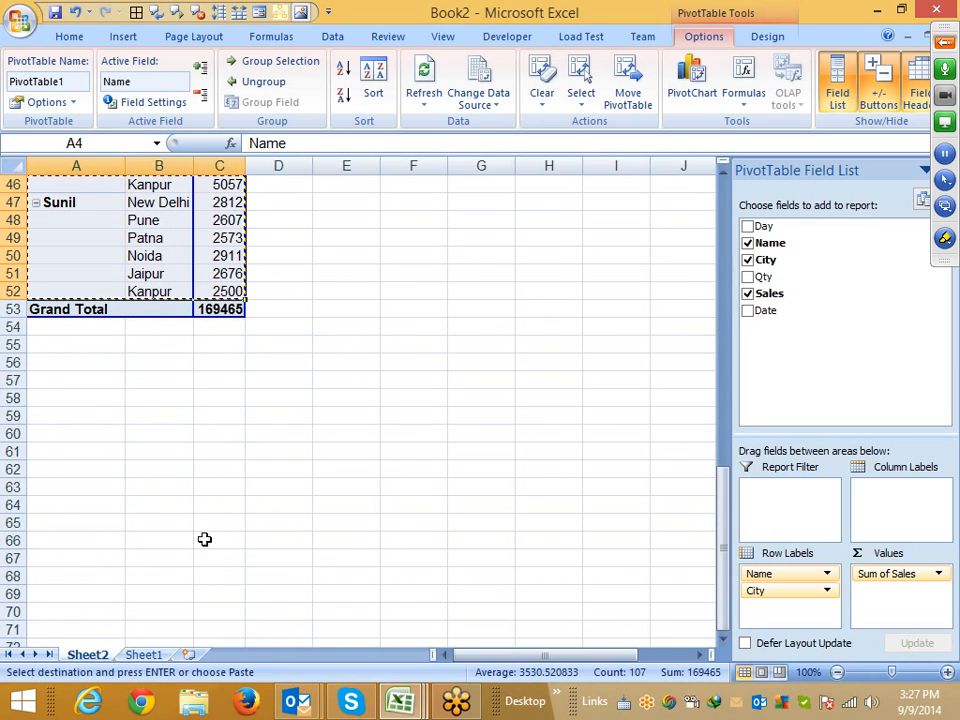
Paste the copied pivot data into a new worksheet, Sheet3
{"action": "left_click", "coordinate": [160, 655]}
{"action": "left_click", "coordinate": [190, 655]}
{"action": "key", "text": "ctrl+v"}
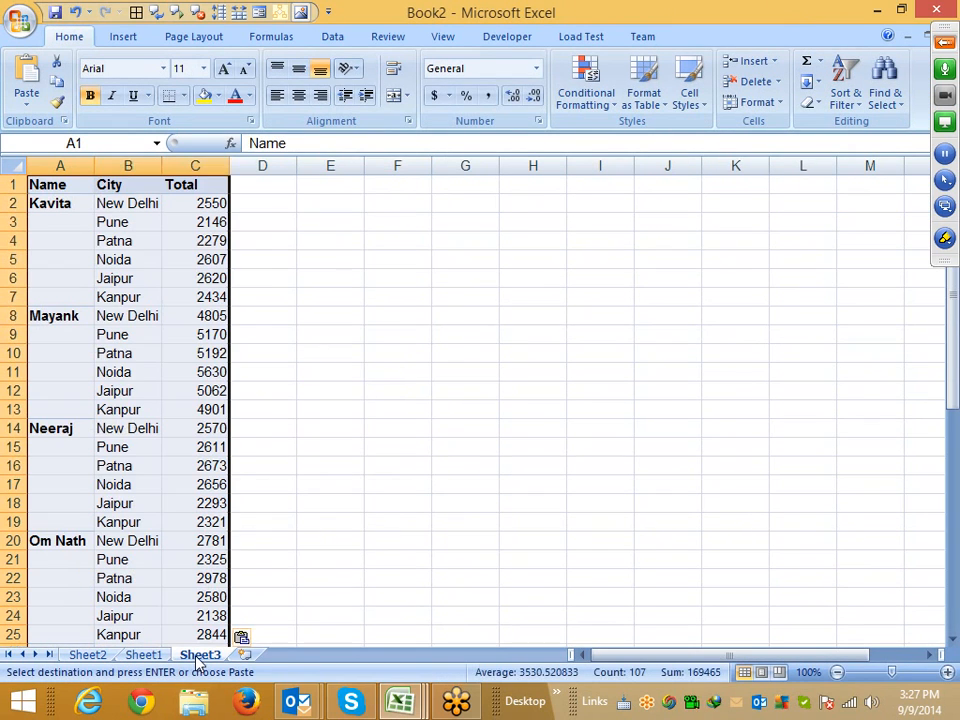
{"action": "left_click", "coordinate": [944, 42]}
{"action": "left_click", "coordinate": [745, 92]}
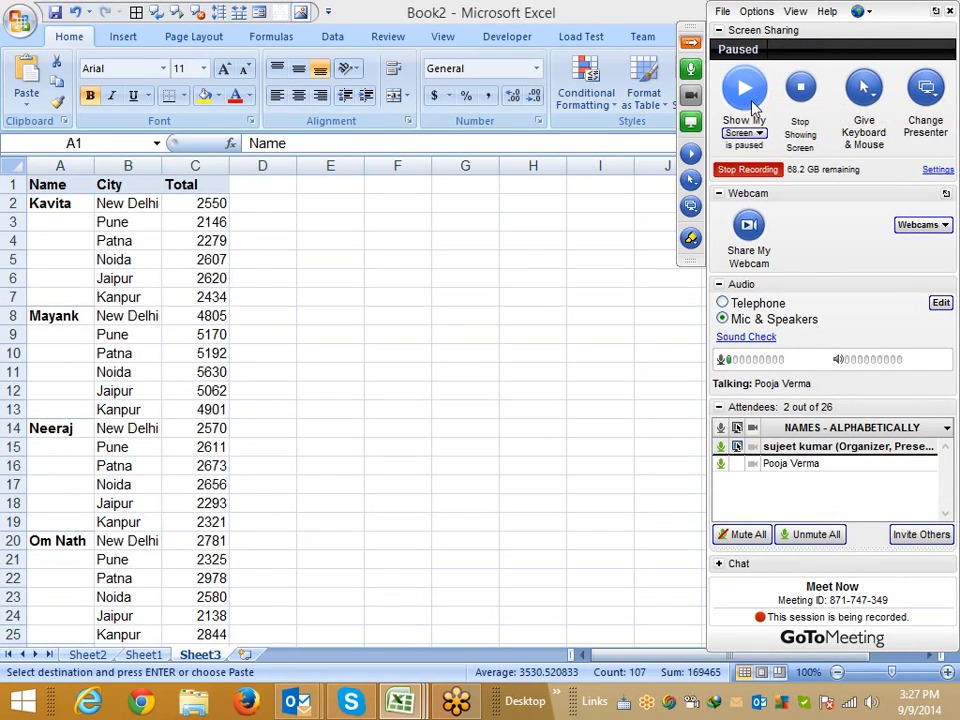
{"action": "left_click", "coordinate": [752, 104]}
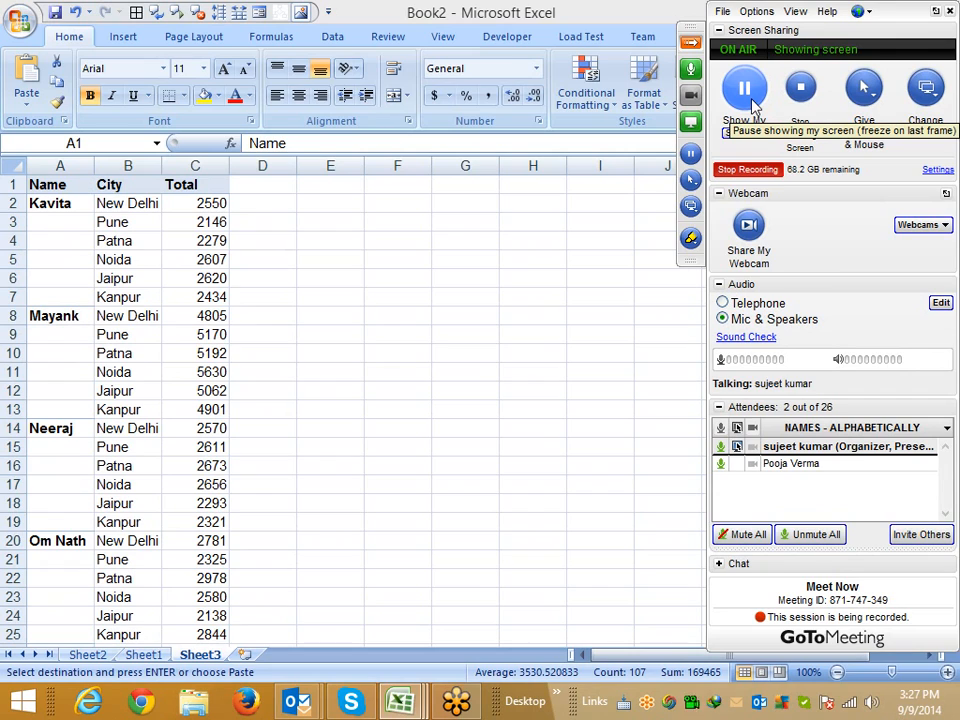
{"action": "left_click", "coordinate": [176, 304]}
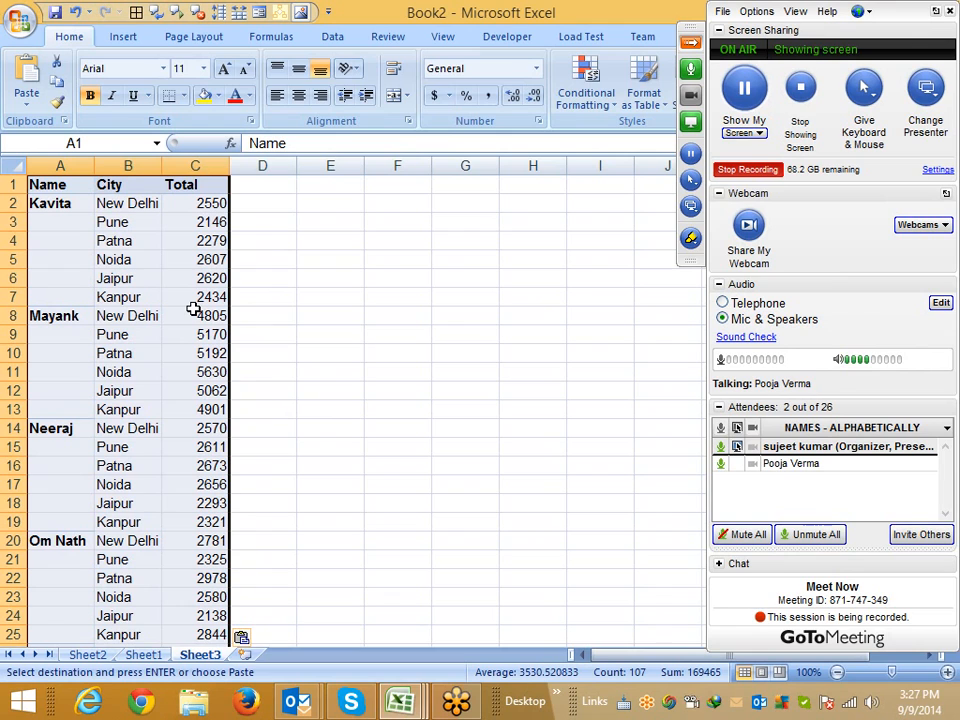
{"action": "left_click", "coordinate": [135, 334]}
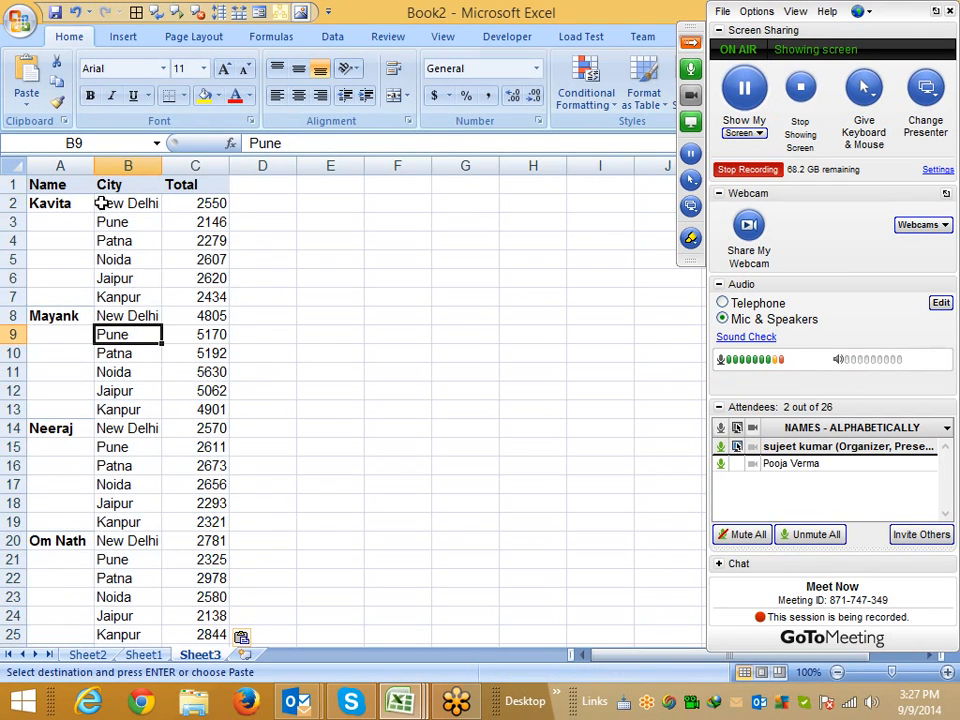
{"action": "scroll", "coordinate": [126, 336], "scroll_direction": "down", "scroll_amount": 6}
{"action": "scroll", "coordinate": [124, 345], "scroll_direction": "up", "scroll_amount": 6}
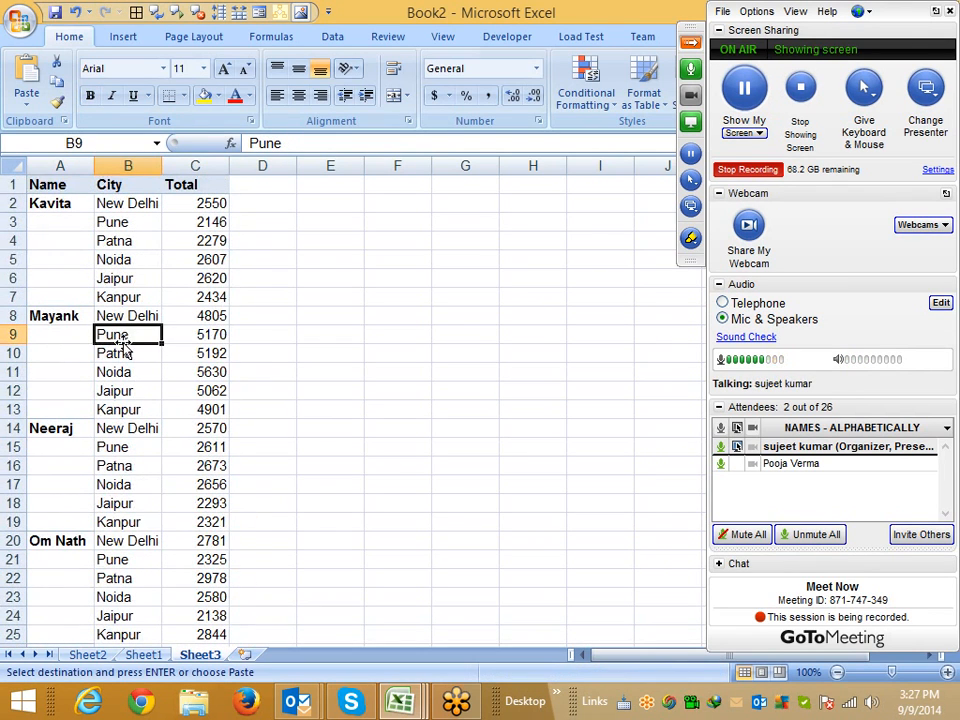
Fill the names down through A2:A13 and undo the fill
{"action": "left_click_drag", "start_coordinate": [58, 204], "coordinate": [66, 409]}
{"action": "key", "text": "Return"}
{"action": "key", "text": "ctrl+d"}
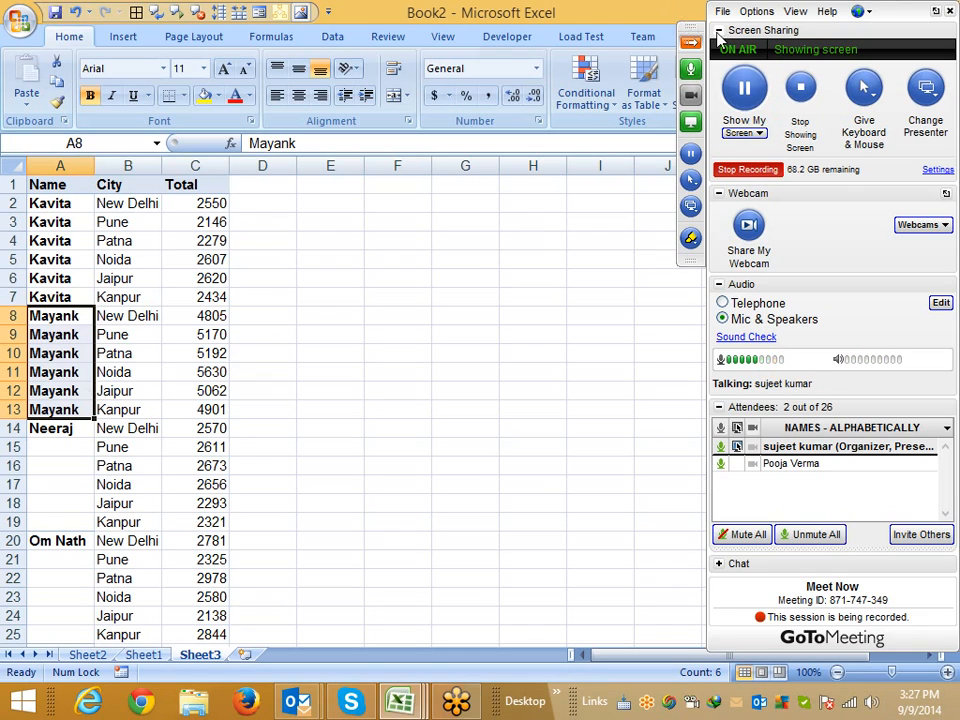
{"action": "left_click", "coordinate": [744, 88]}
{"action": "left_click", "coordinate": [744, 88]}
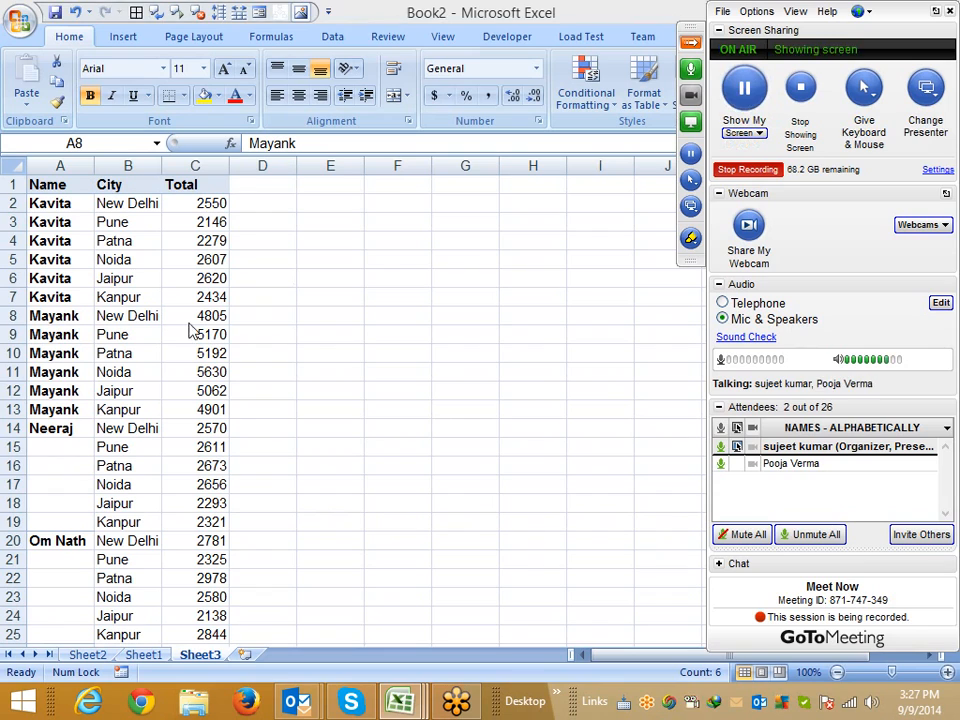
{"action": "key", "text": "ctrl+z"}
{"action": "key", "text": "ctrl+z"}
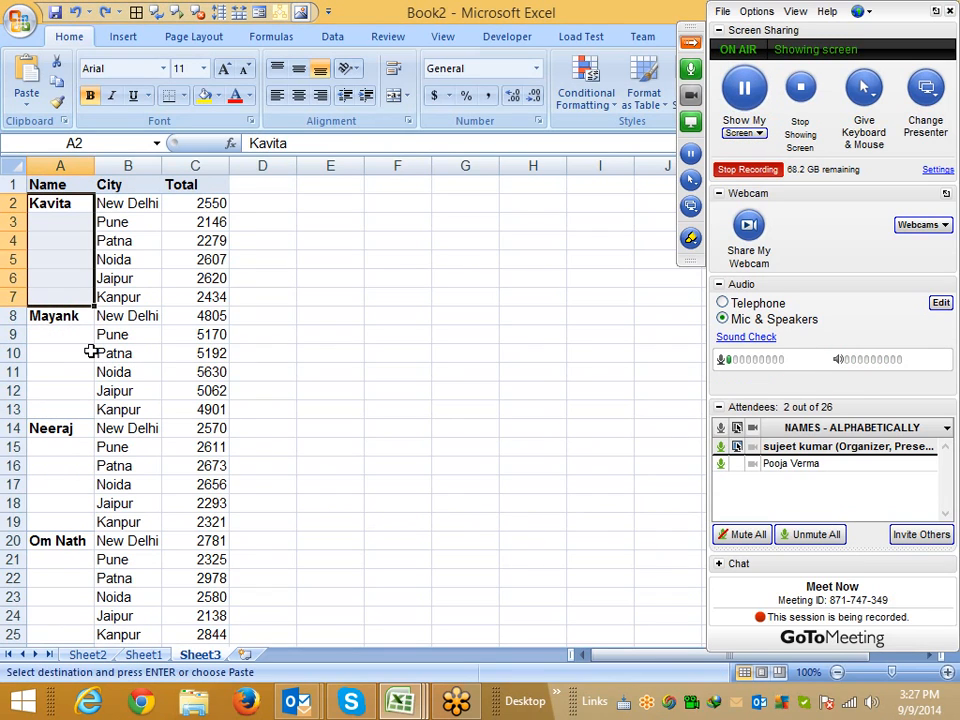
Select all blank cells in the pasted table using Go To Special with Blanks
{"action": "scroll", "coordinate": [90, 352], "scroll_direction": "down", "scroll_amount": 10}
{"action": "scroll", "coordinate": [90, 352], "scroll_direction": "up", "scroll_amount": 10}
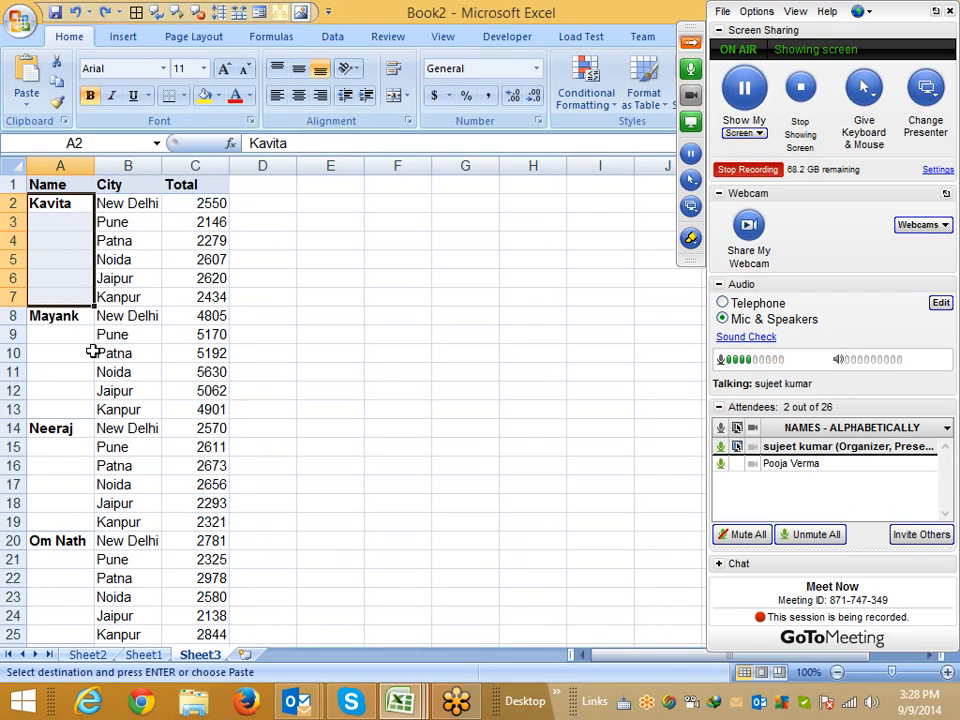
{"action": "left_click", "coordinate": [108, 258]}
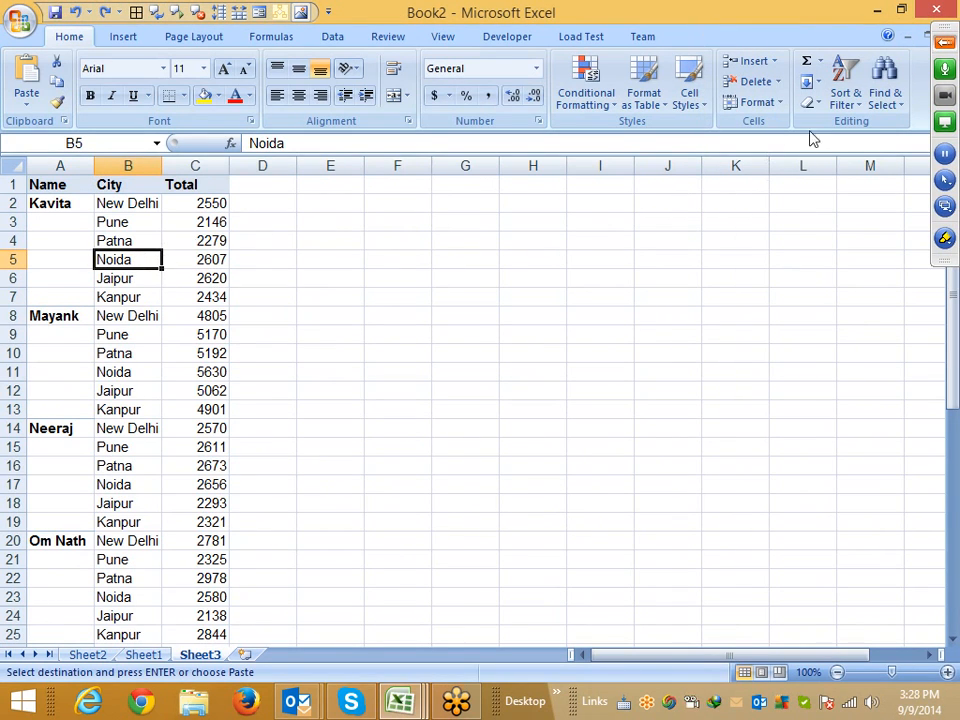
{"action": "left_click", "coordinate": [884, 100]}
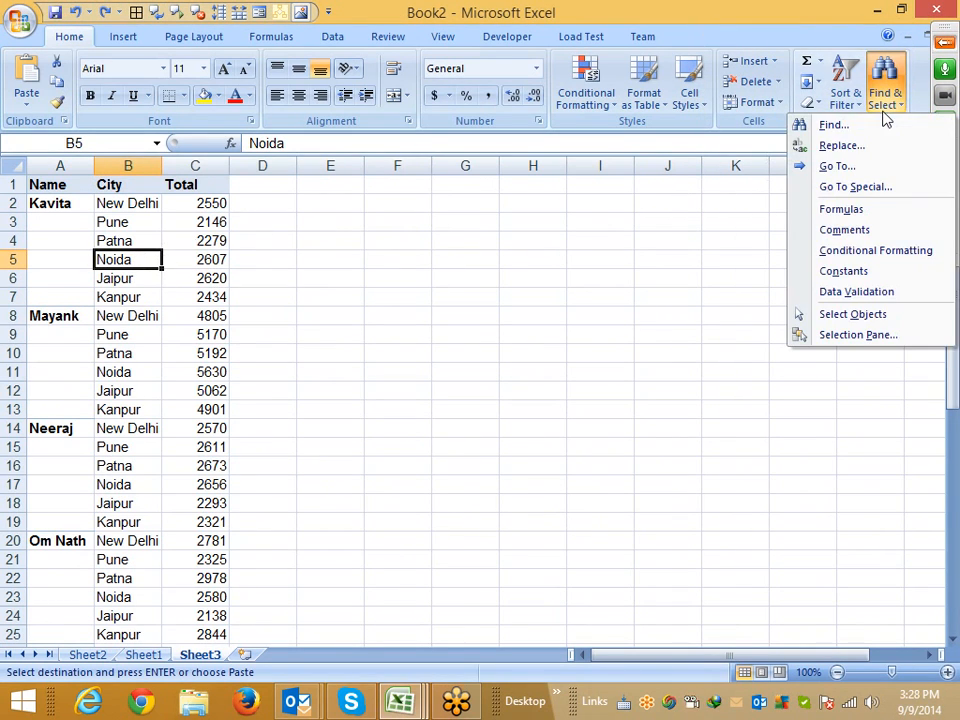
{"action": "left_click", "coordinate": [877, 189]}
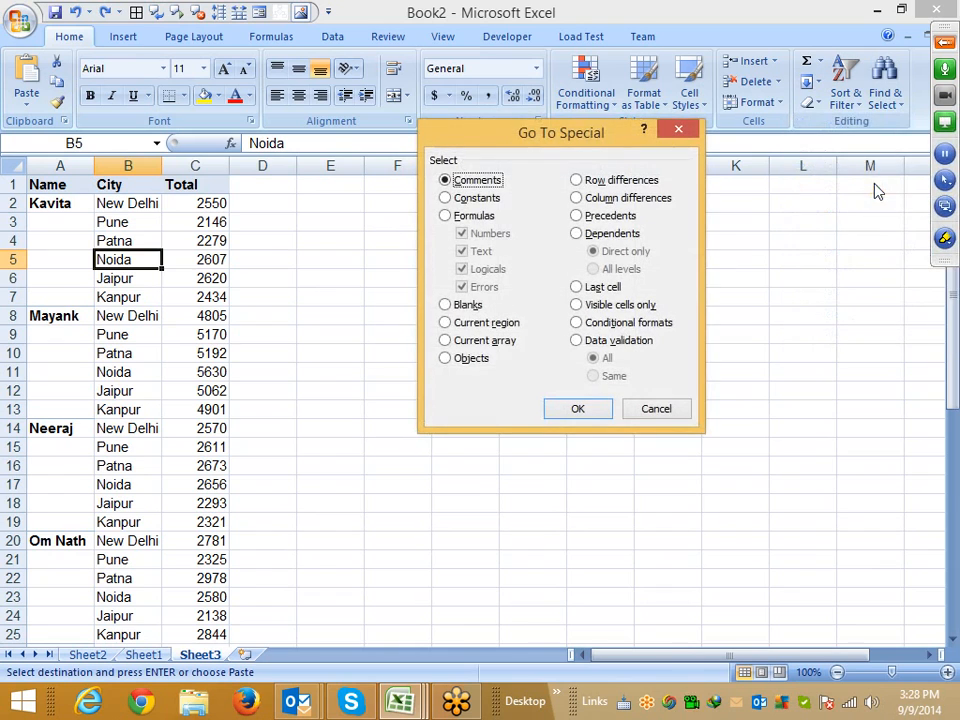
{"action": "left_click", "coordinate": [445, 304]}
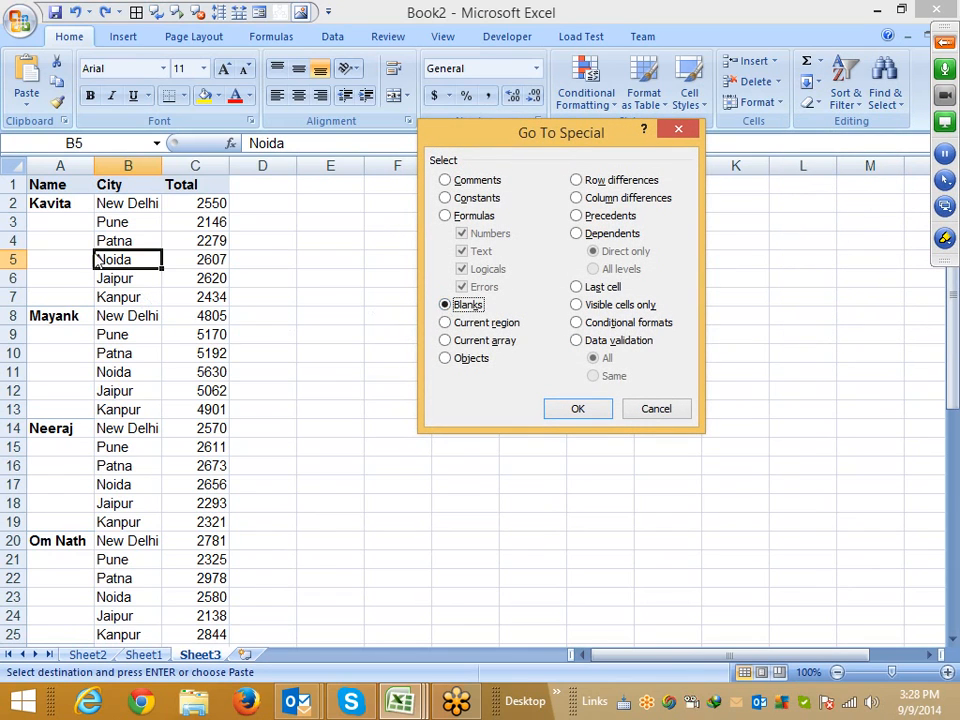
{"action": "left_click", "coordinate": [552, 415]}
Fill the selected blank cells with a formula referencing the cell above, then undo the fill
{"action": "scroll", "coordinate": [520, 470], "scroll_direction": "down", "scroll_amount": 9}
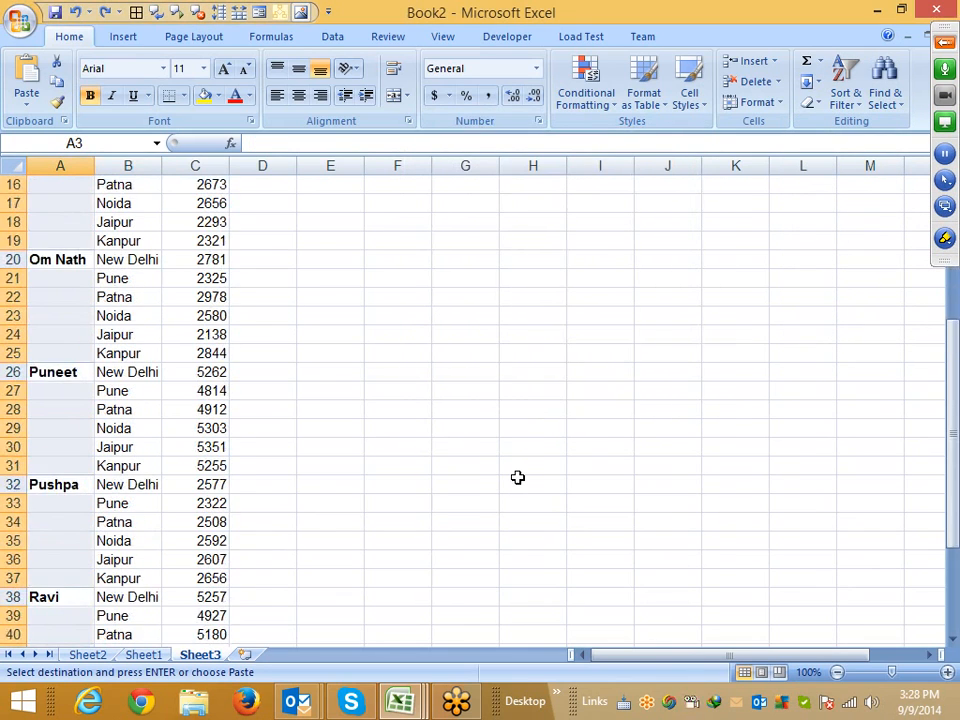
{"action": "scroll", "coordinate": [517, 479], "scroll_direction": "up", "scroll_amount": 9}
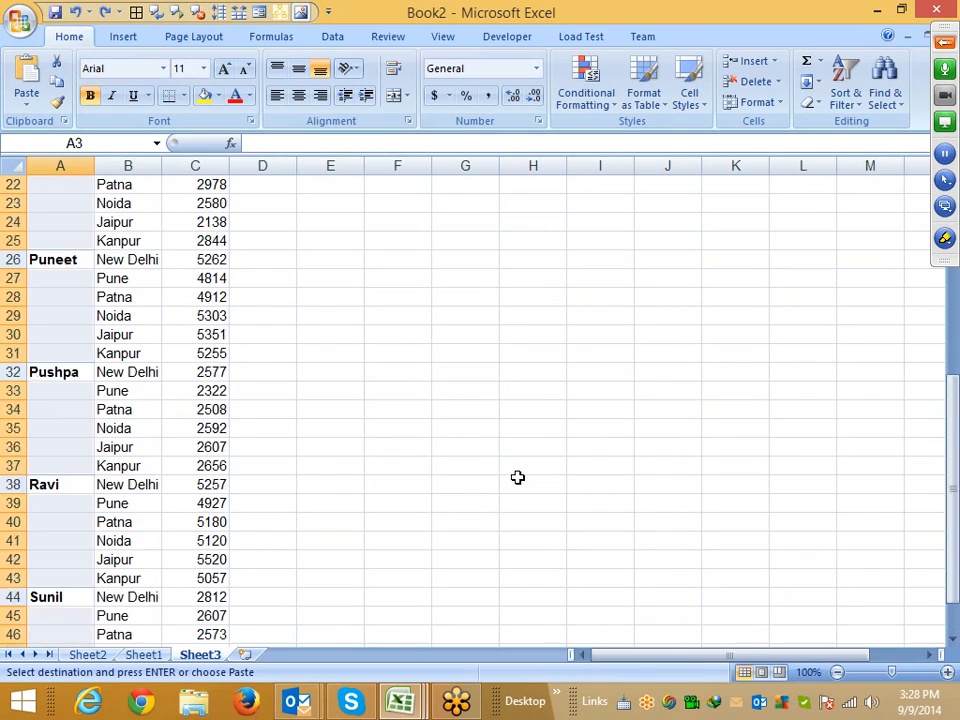
{"action": "type", "text": "="}
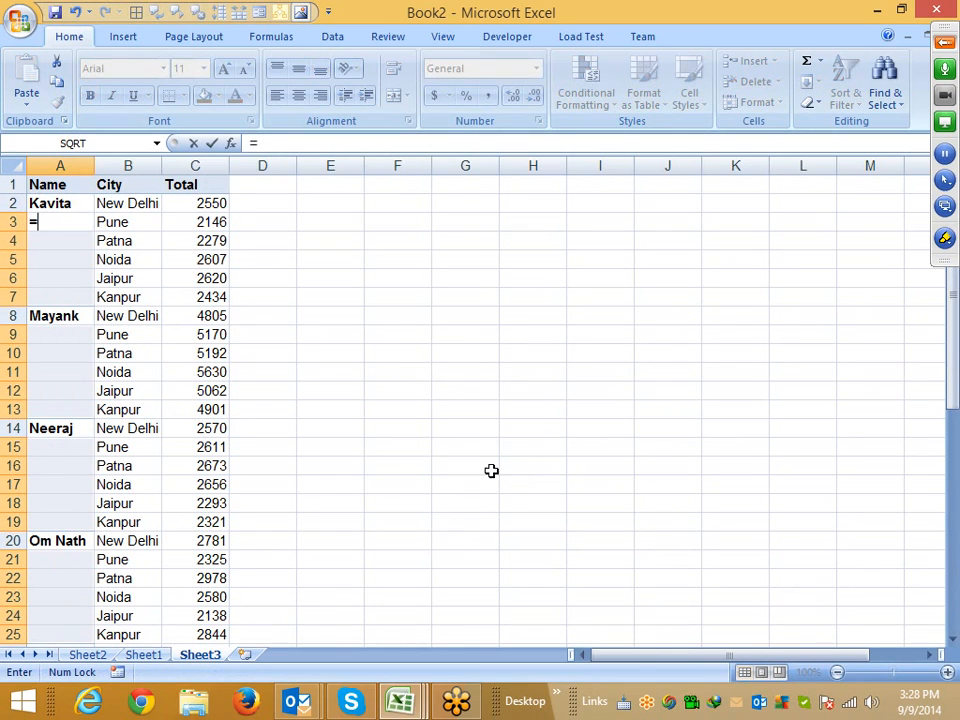
{"action": "left_click", "coordinate": [75, 204]}
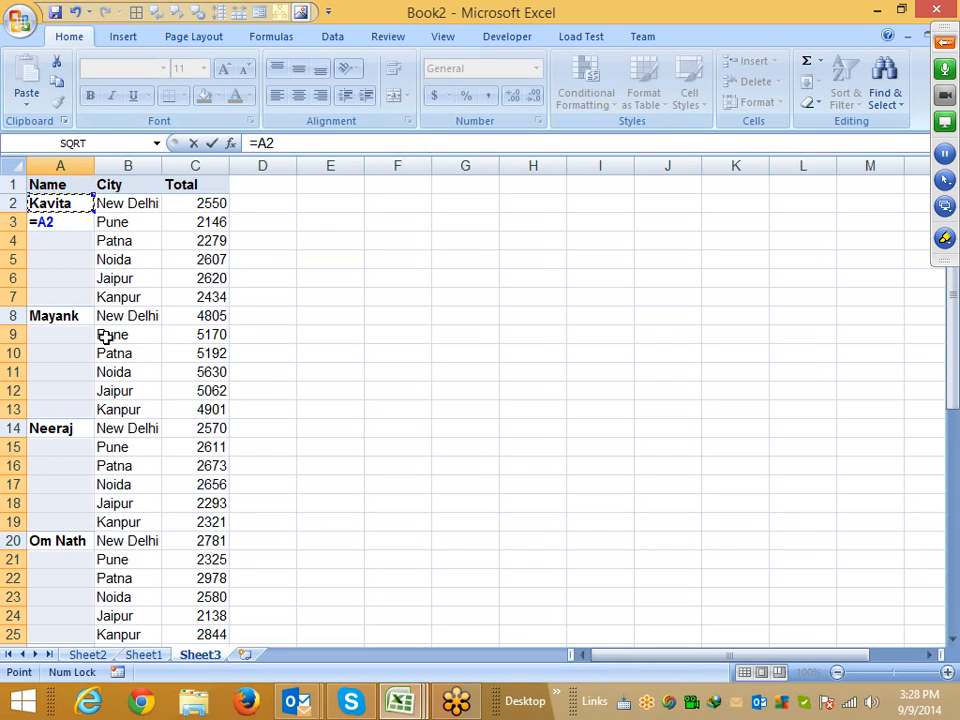
{"action": "key", "text": "ctrl+Return"}
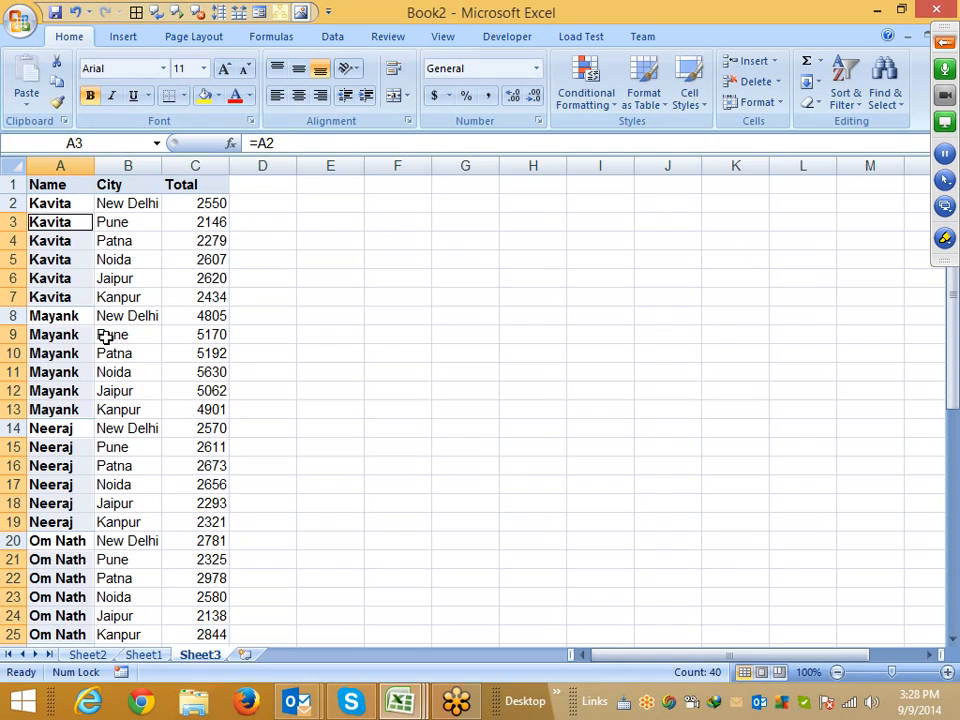
{"action": "key", "text": "ctrl+z"}
Insert a new blank column before the Name column
{"action": "left_click", "coordinate": [188, 331]}
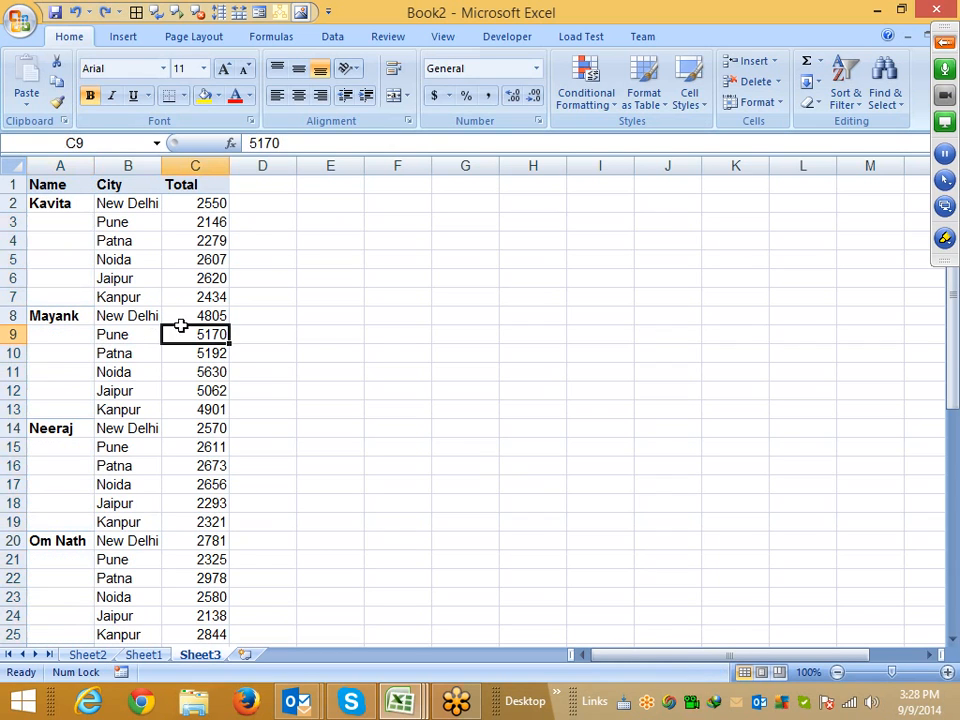
{"action": "left_click", "coordinate": [62, 166]}
{"action": "right_click", "coordinate": [62, 166]}
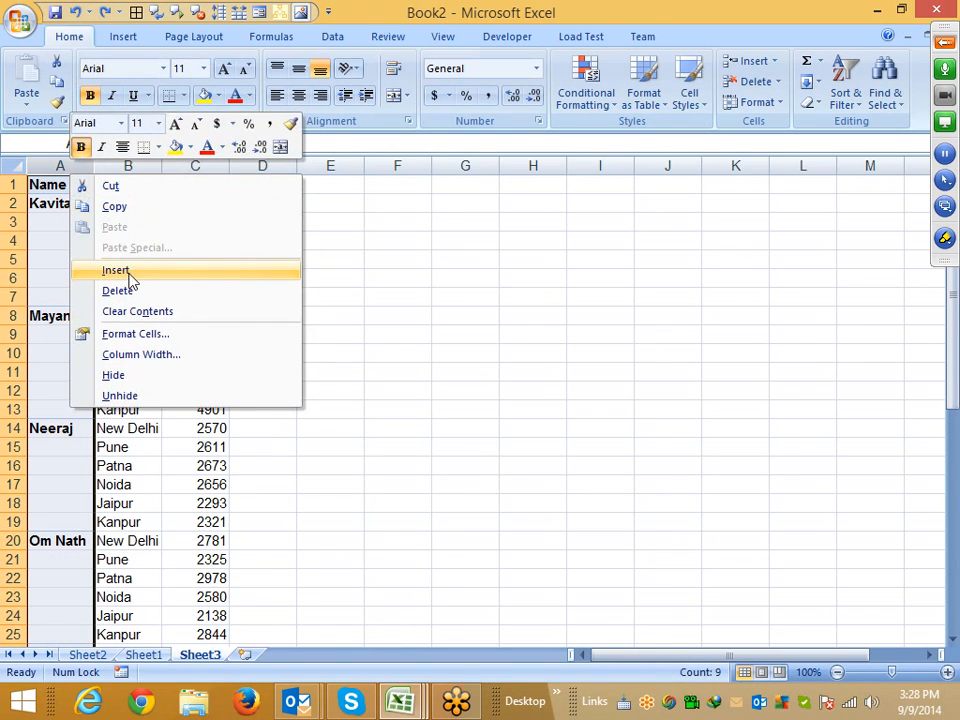
{"action": "left_click", "coordinate": [100, 270]}
Enter the formula =IF(B2=0,A1,B2) in cell A2 of the new column
{"action": "left_click", "coordinate": [72, 187]}
{"action": "left_click", "coordinate": [76, 201]}
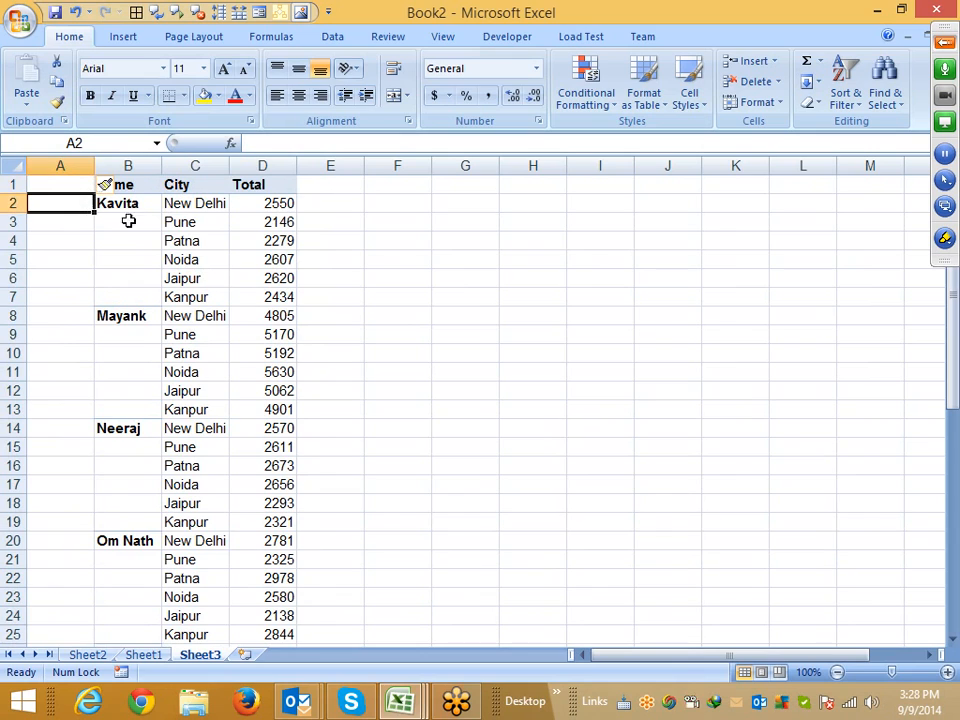
{"action": "type", "text": "=if"}
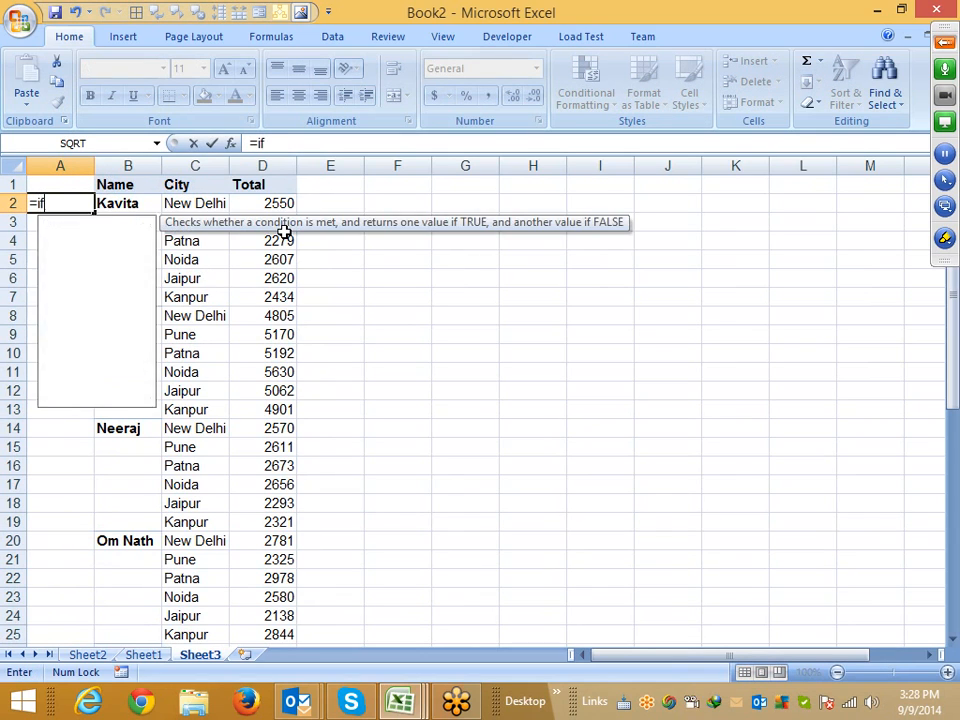
{"action": "key", "text": "Tab"}
{"action": "key", "text": "Right"}
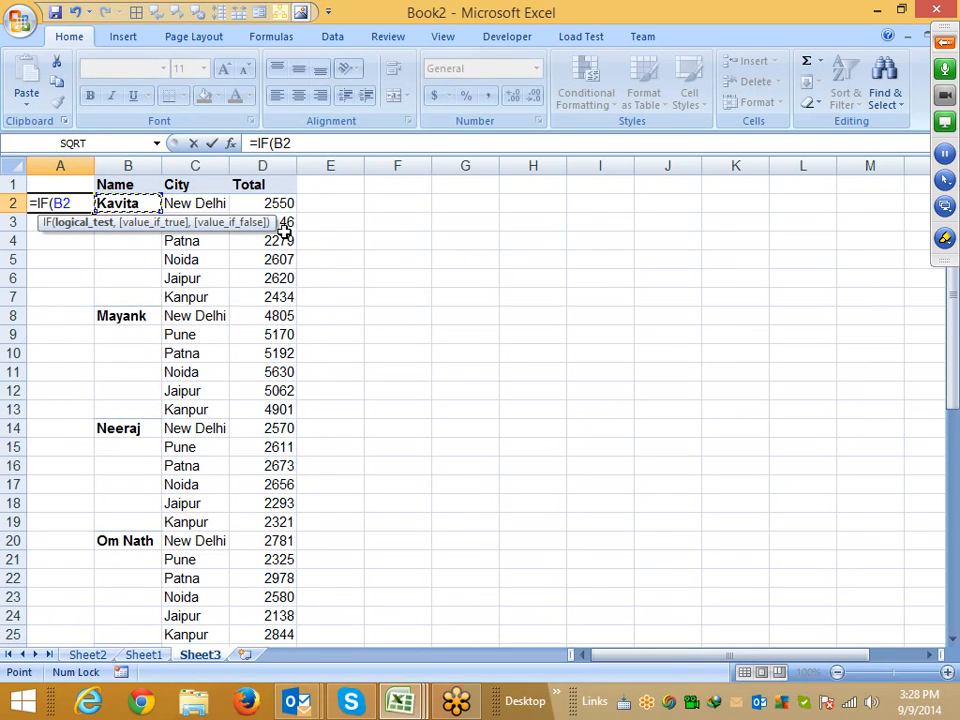
{"action": "type", "text": "=0"}
{"action": "key", "text": "Return"}
{"action": "key", "text": "Return"}
{"action": "type", "text": ","}
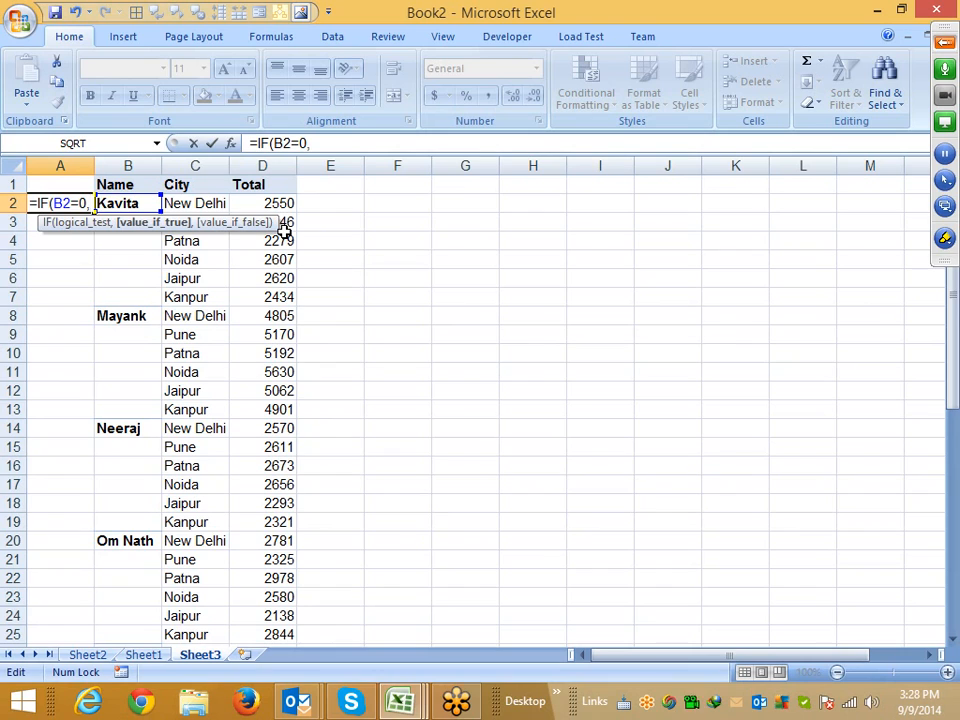
{"action": "left_click", "coordinate": [79, 182]}
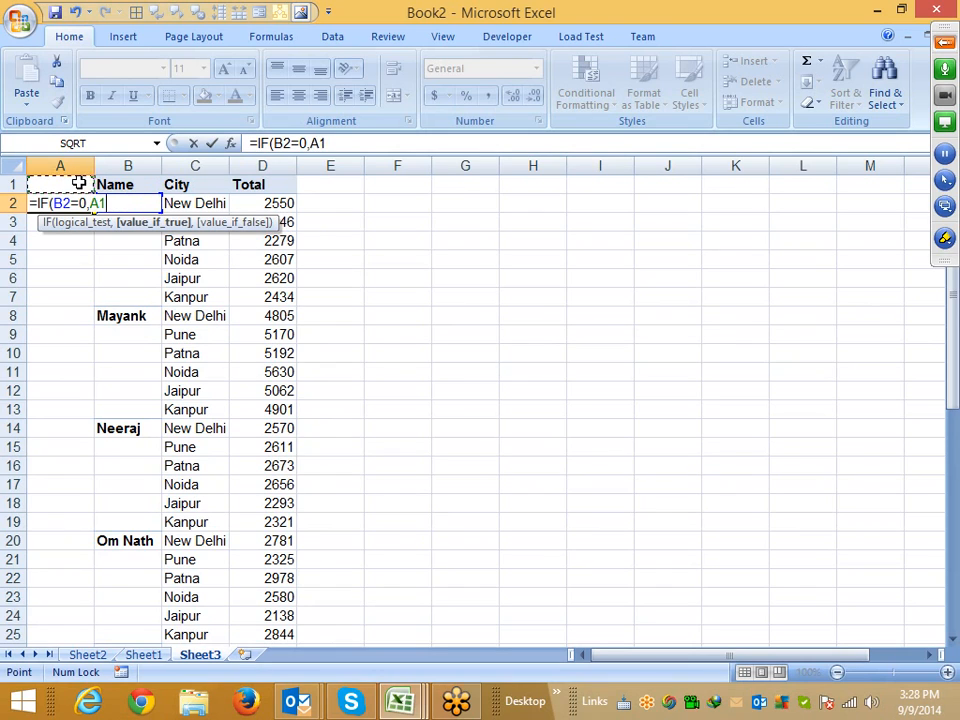
{"action": "type", "text": ","}
{"action": "key", "text": "Right"}
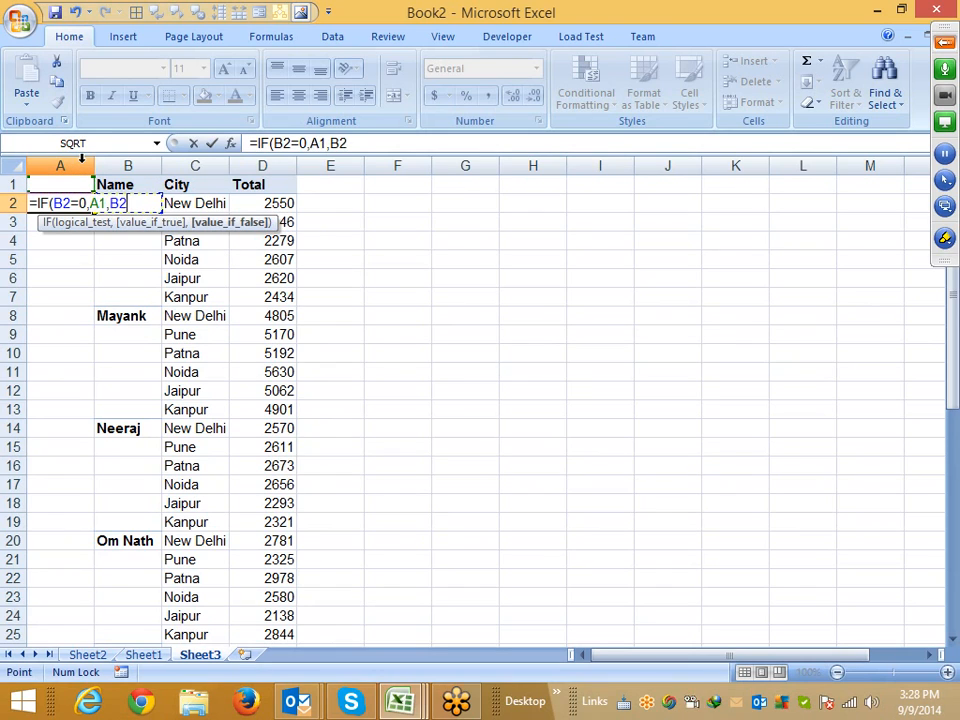
{"action": "key", "text": "Return"}
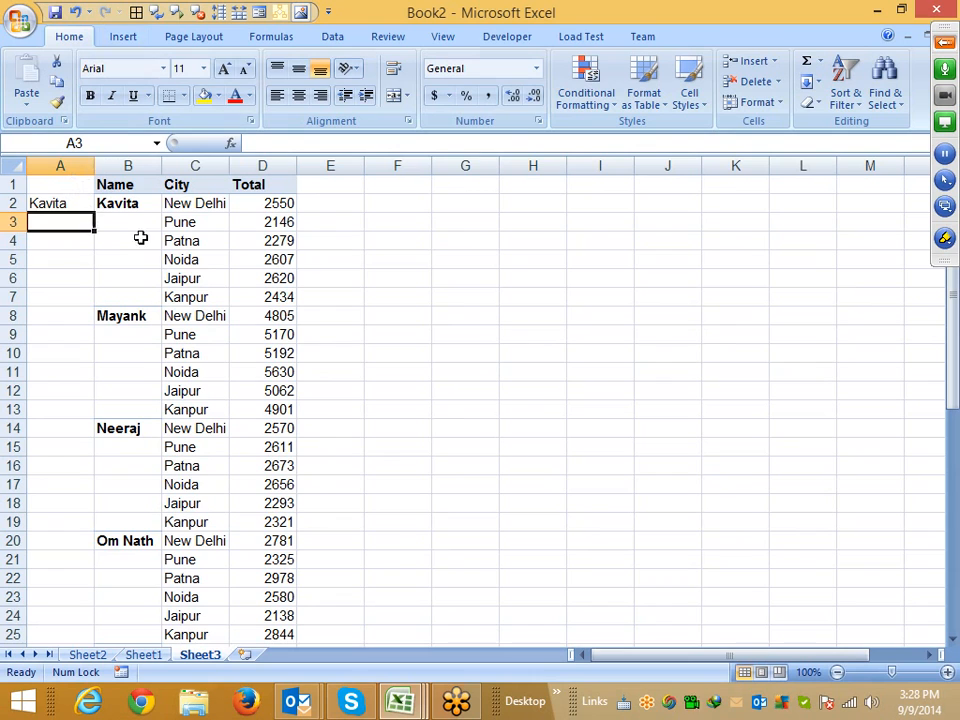
Fill the IF formula down column A from A2 through A49
{"action": "left_click", "coordinate": [178, 279]}
{"action": "key", "text": "ctrl+Down"}
{"action": "key", "text": "Left"}
{"action": "key", "text": "Left"}
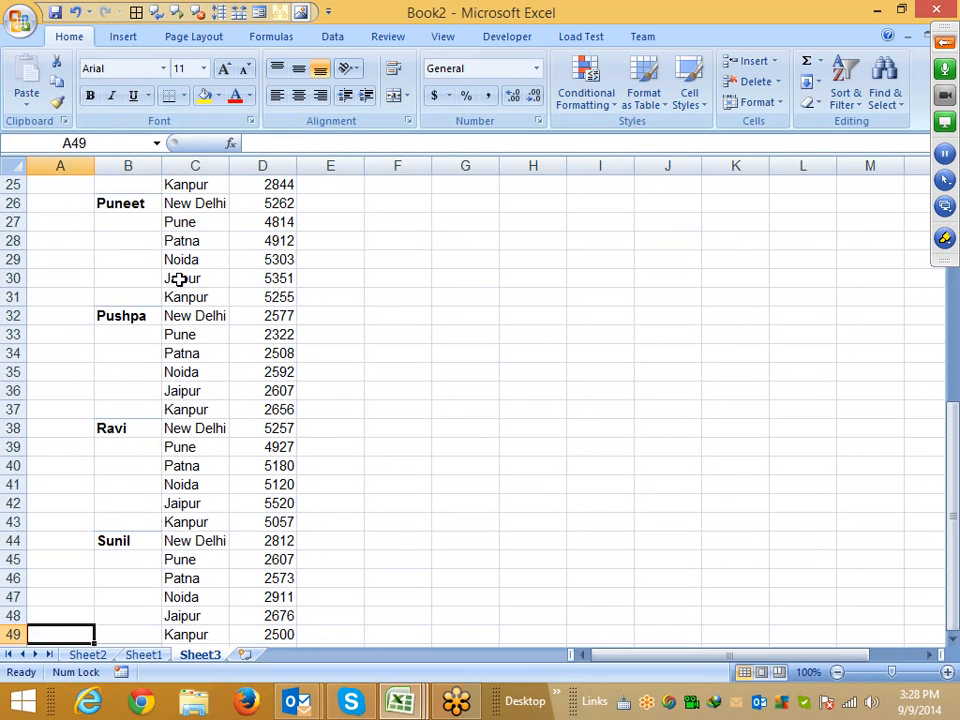
{"action": "key", "text": "ctrl+shift+Up"}
{"action": "key", "text": "ctrl+d"}
{"action": "scroll", "coordinate": [180, 280], "scroll_direction": "down", "scroll_amount": 8}
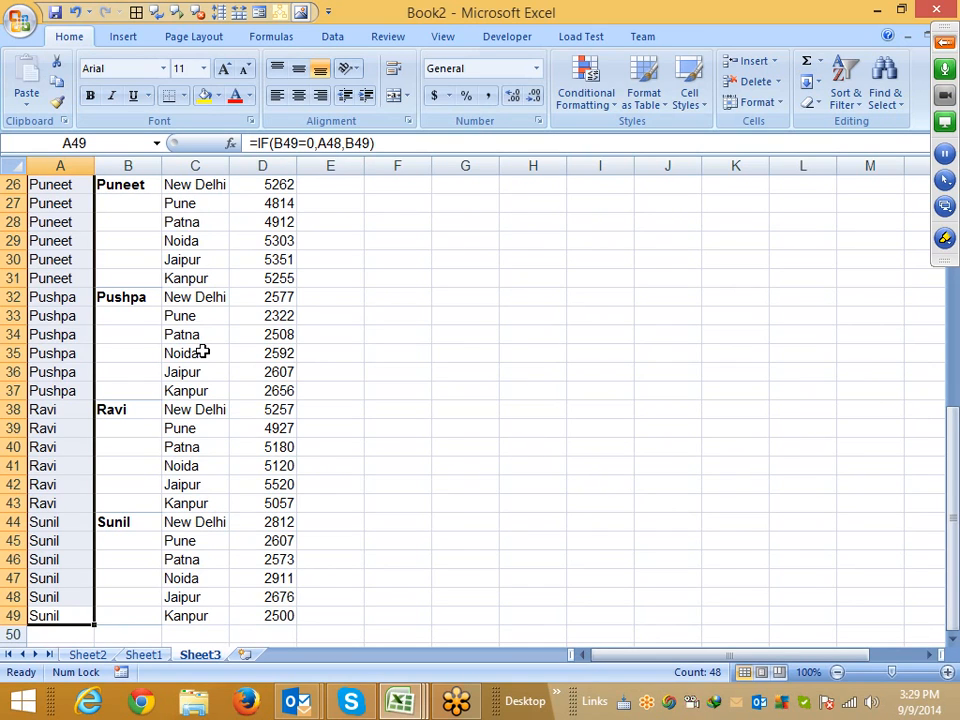
Start writing a new IF formula in cell F4
{"action": "scroll", "coordinate": [202, 352], "scroll_direction": "up", "scroll_amount": 5}
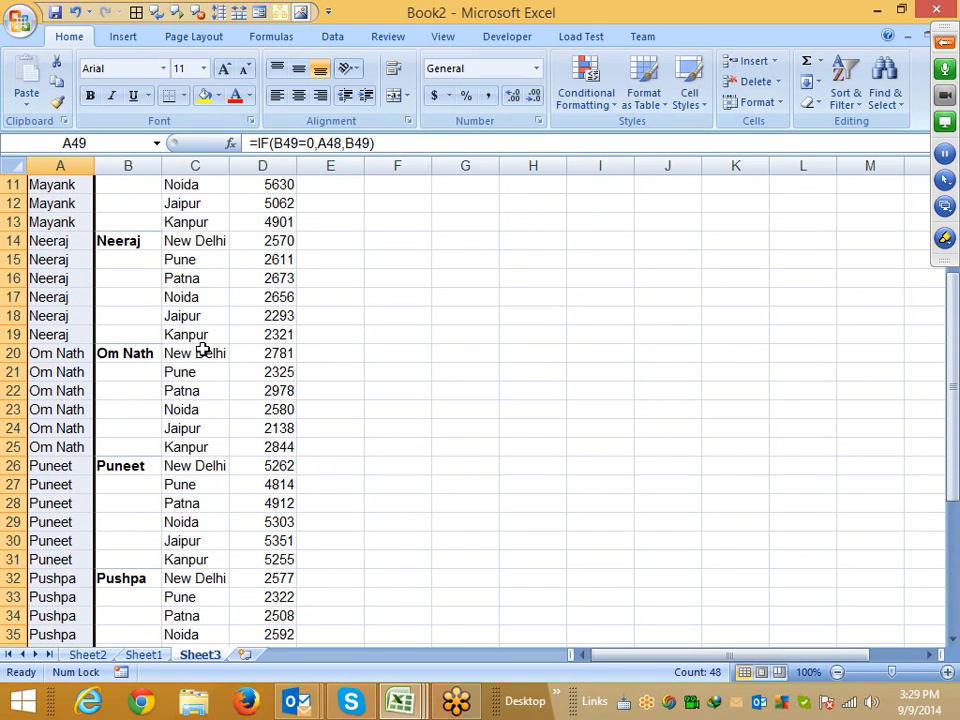
{"action": "scroll", "coordinate": [202, 352], "scroll_direction": "up", "scroll_amount": 4}
{"action": "left_click", "coordinate": [376, 240]}
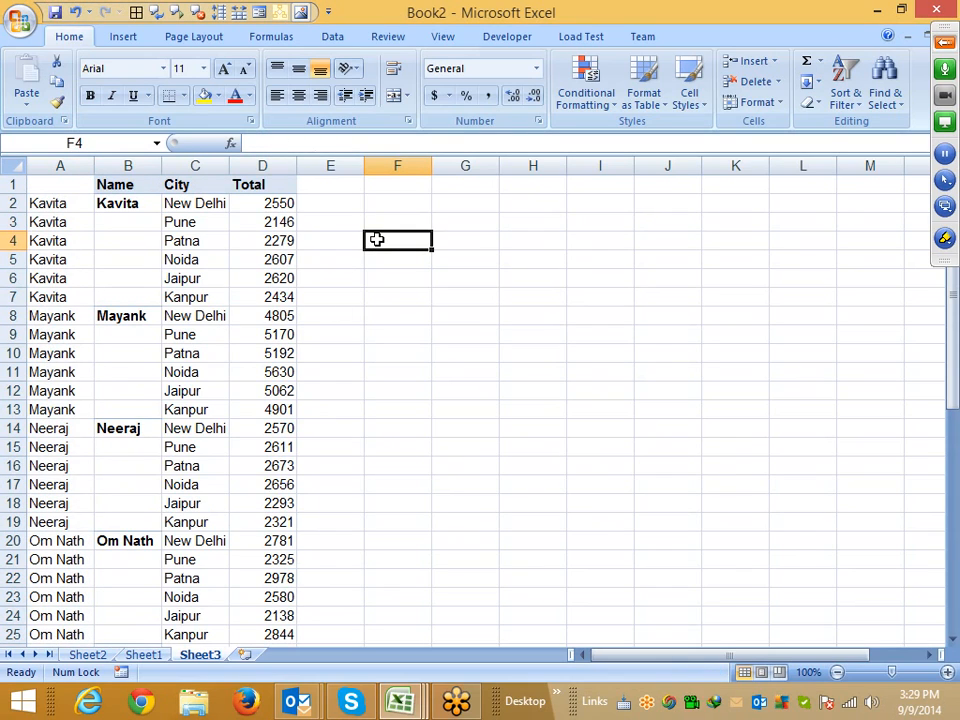
{"action": "type", "text": "if"}
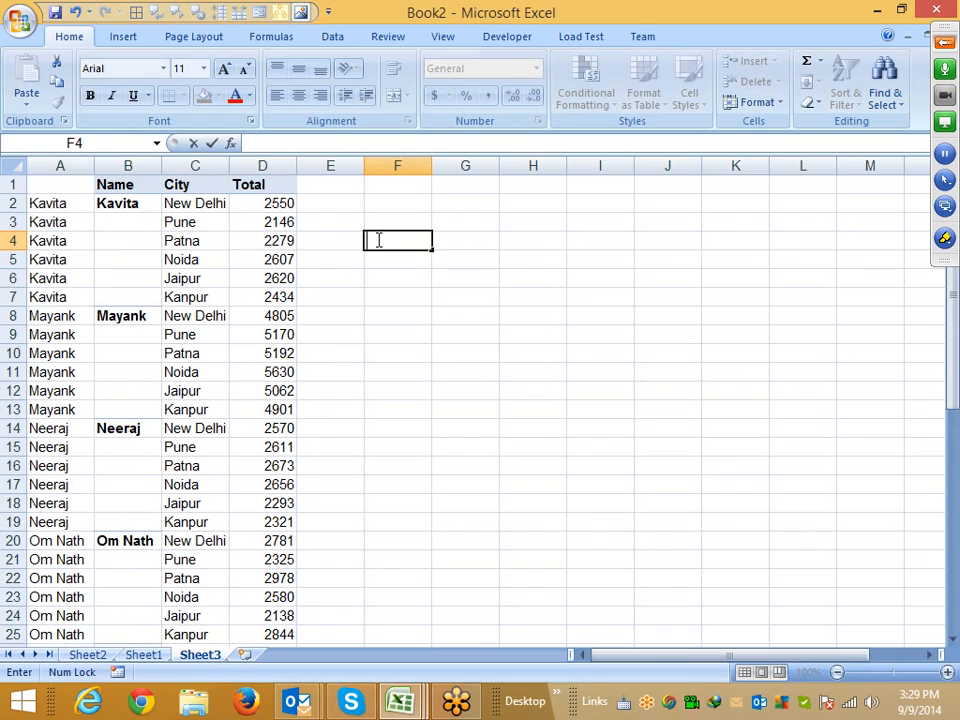
{"action": "type", "text": "=if"}
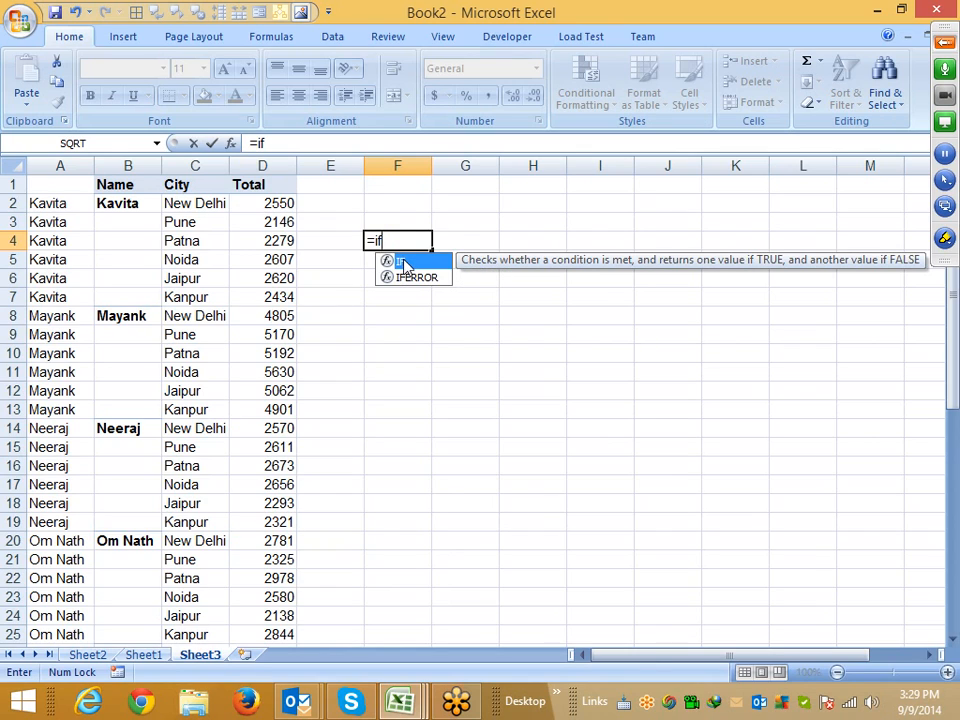
{"action": "key", "text": "Tab"}
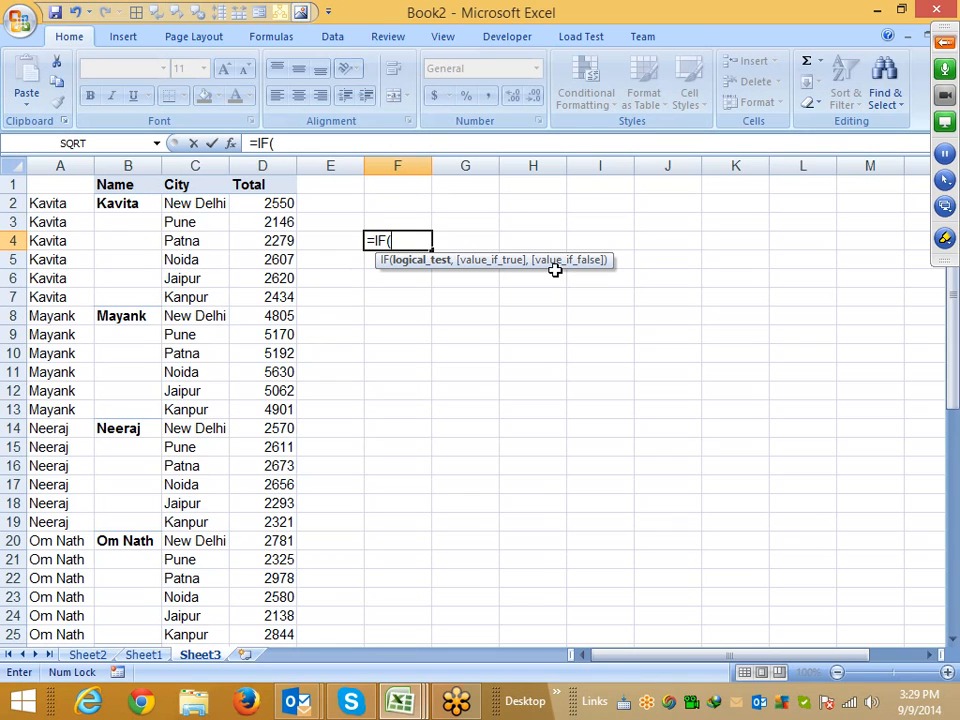
{"action": "left_click", "coordinate": [944, 42]}
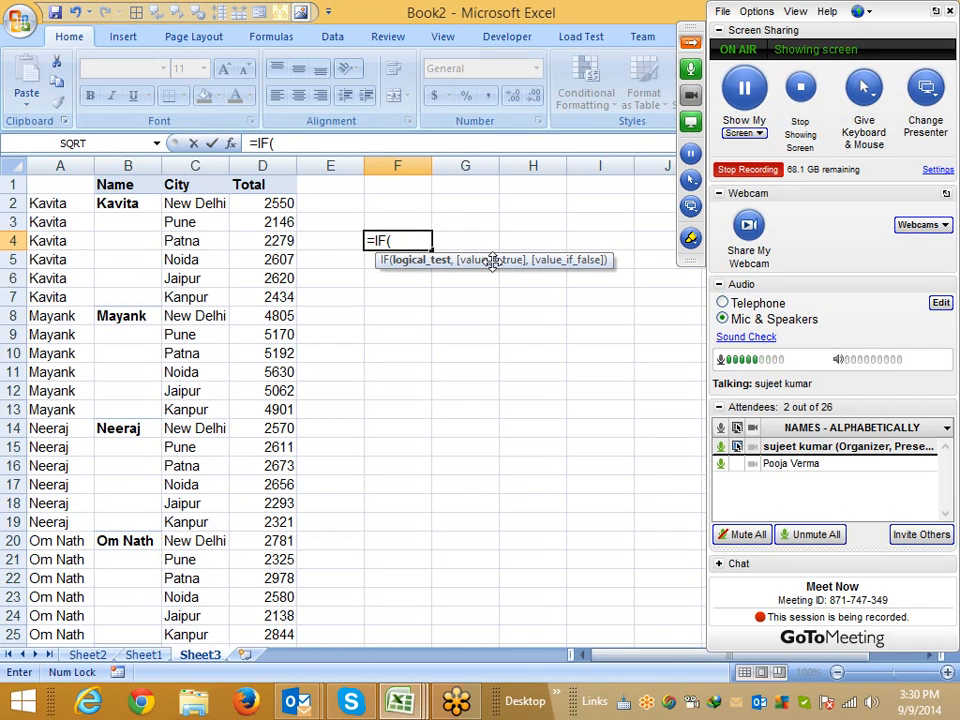
{"action": "key", "text": "Return"}
{"action": "key", "text": "Return"}
{"action": "key", "text": "Return"}
{"action": "key", "text": "Return"}
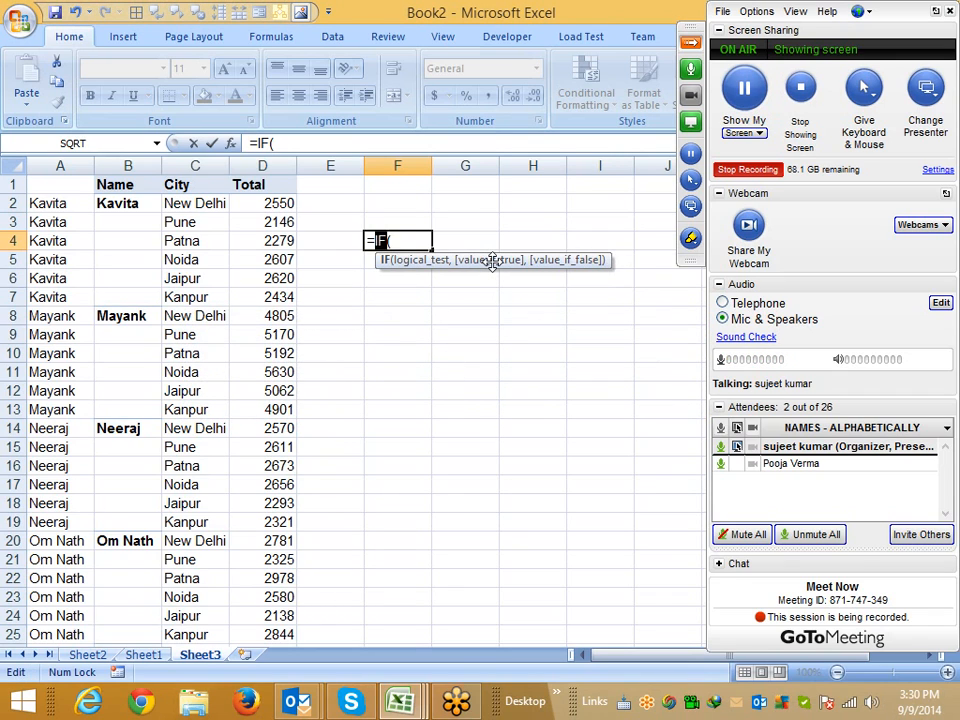
Complete the formula in F4 as =IF(D3>52,) with D3 as the tested cell
{"action": "left_click", "coordinate": [278, 222]}
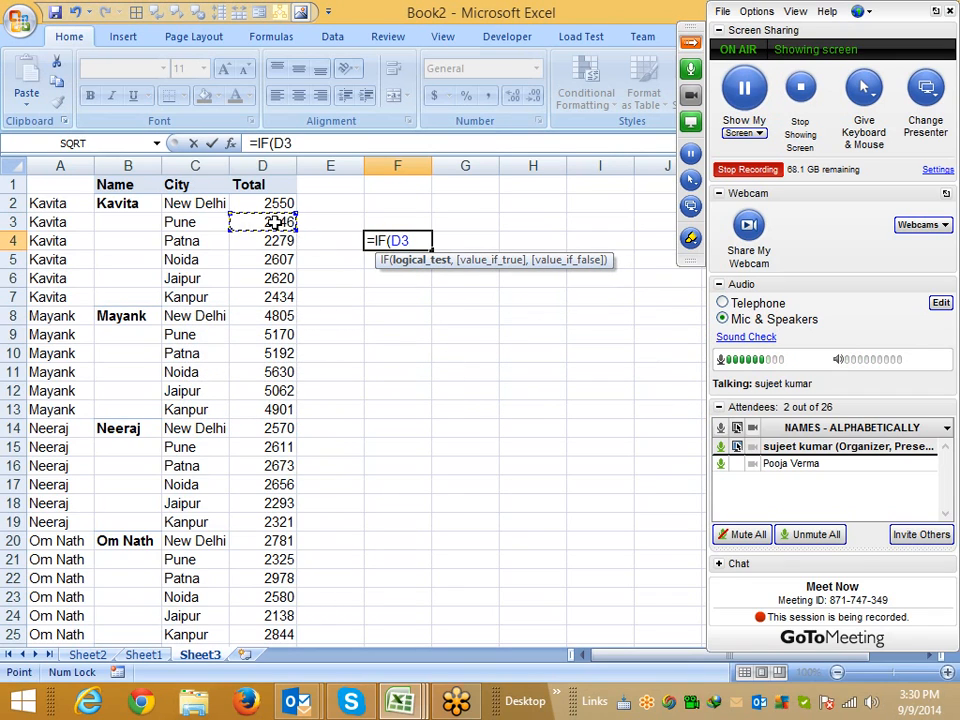
{"action": "type", "text": ">52"}
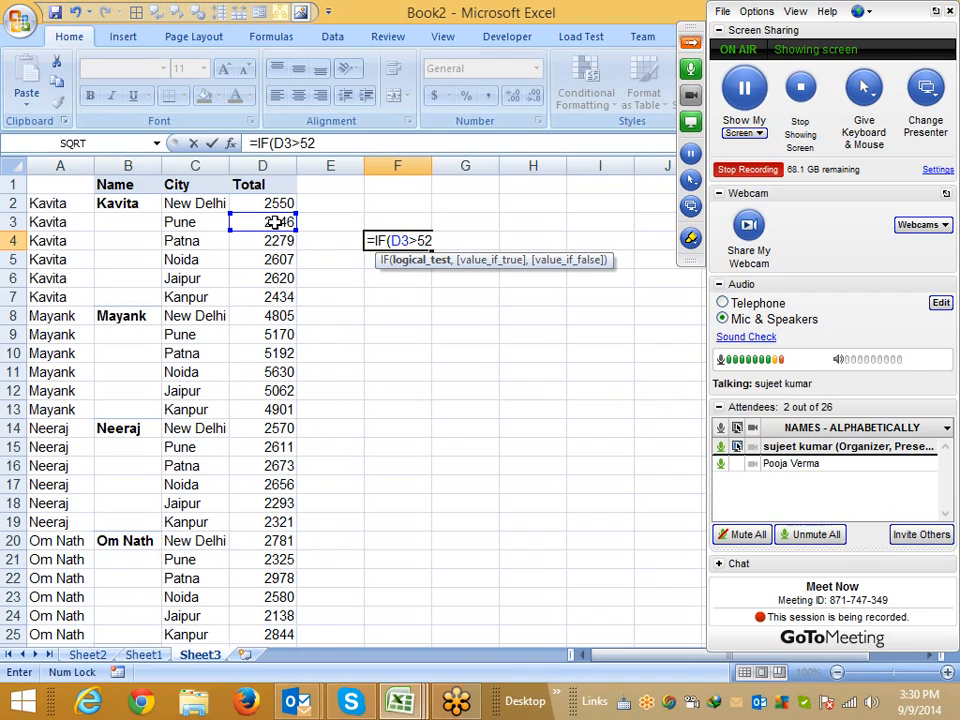
{"action": "type", "text": ","}
{"action": "key", "text": "Return"}
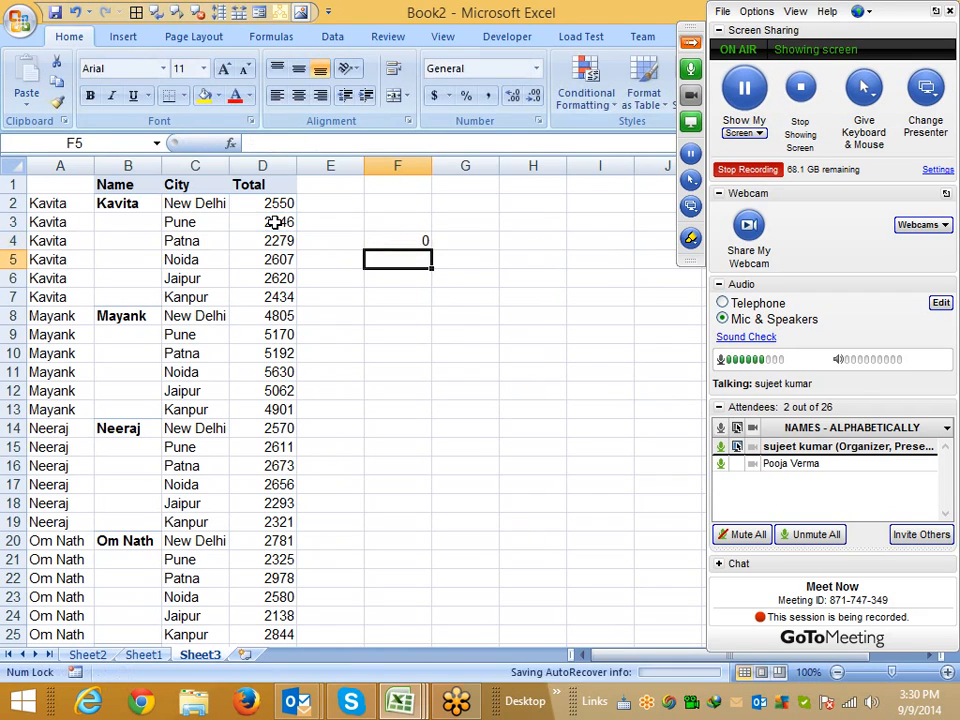
{"action": "key", "text": "Up"}
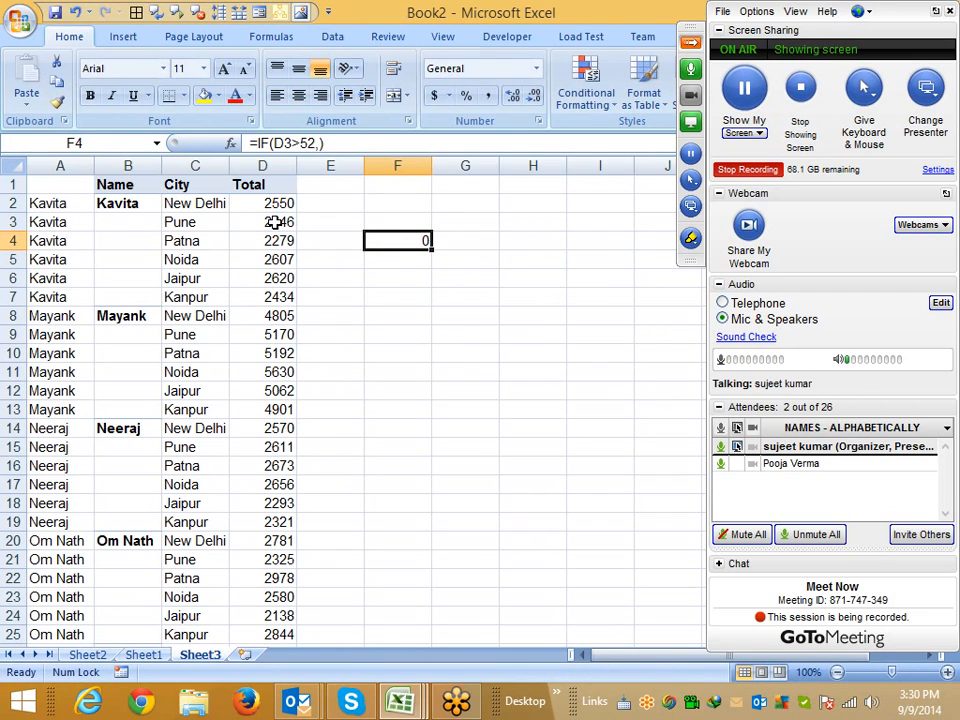
{"action": "key", "text": "F2"}
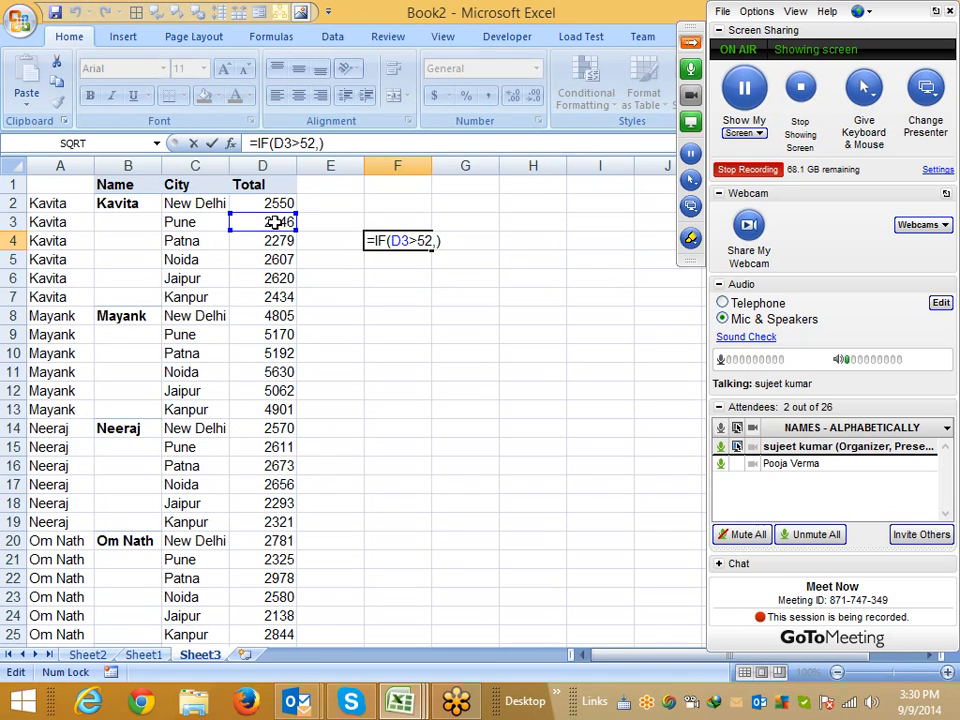
{"action": "key", "text": "BackSpace"}
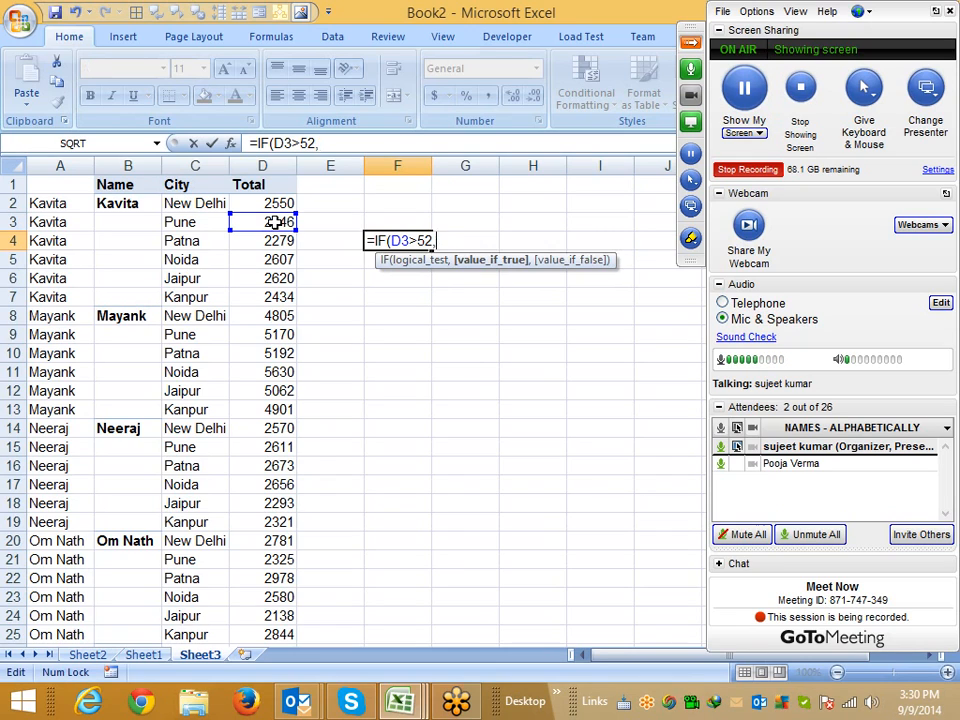
{"action": "key", "text": "BackSpace"}
{"action": "key", "text": "BackSpace"}
{"action": "key", "text": "BackSpace"}
{"action": "key", "text": "BackSpace"}
{"action": "key", "text": "BackSpace"}
{"action": "key", "text": "BackSpace"}
{"action": "key", "text": "BackSpace"}
{"action": "key", "text": "BackSpace"}
{"action": "key", "text": "BackSpace"}
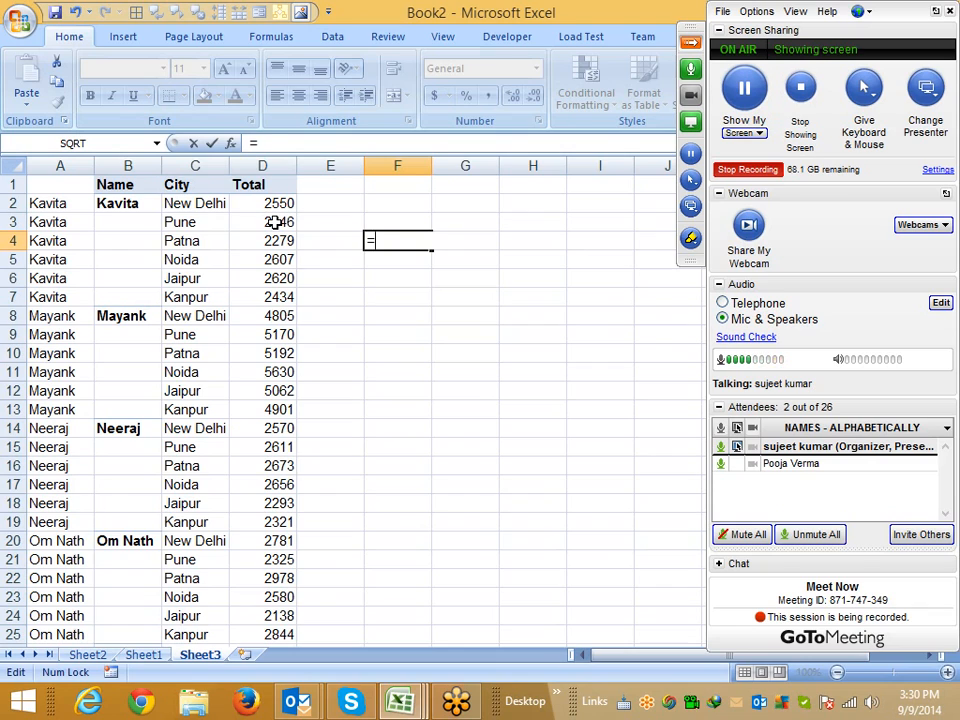
{"action": "type", "text": "=sub"}
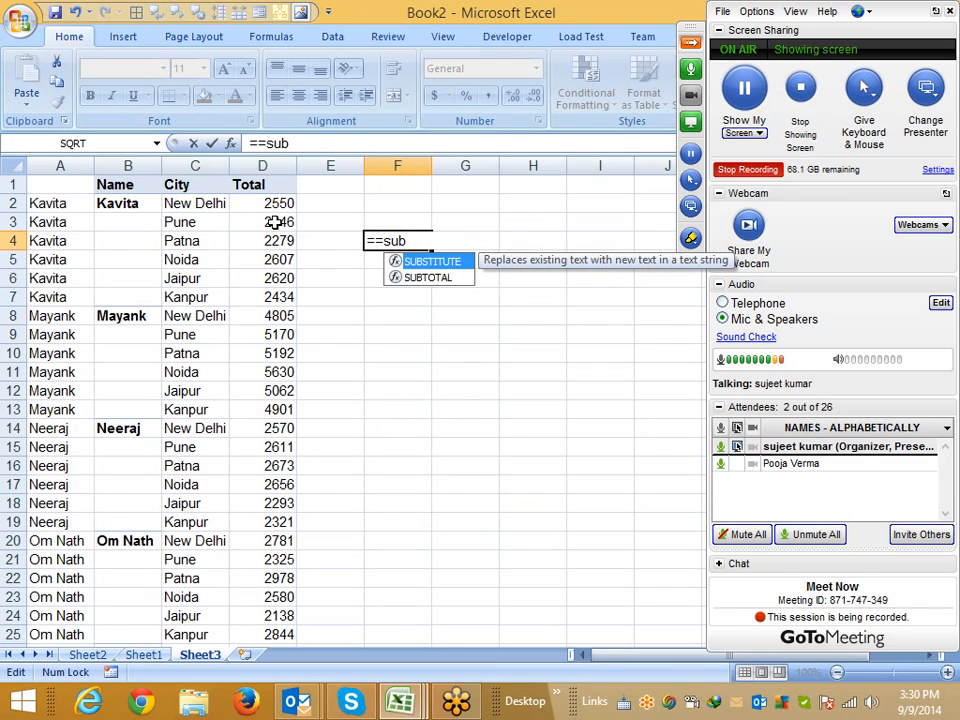
{"action": "key", "text": "Tab"}
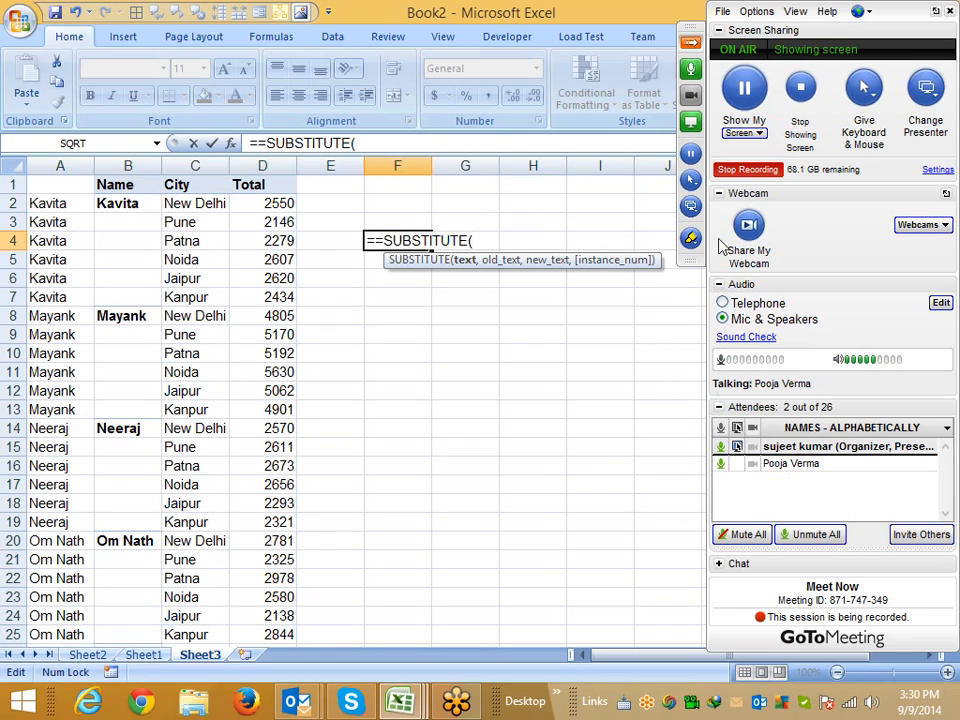
{"action": "key", "text": "Escape"}
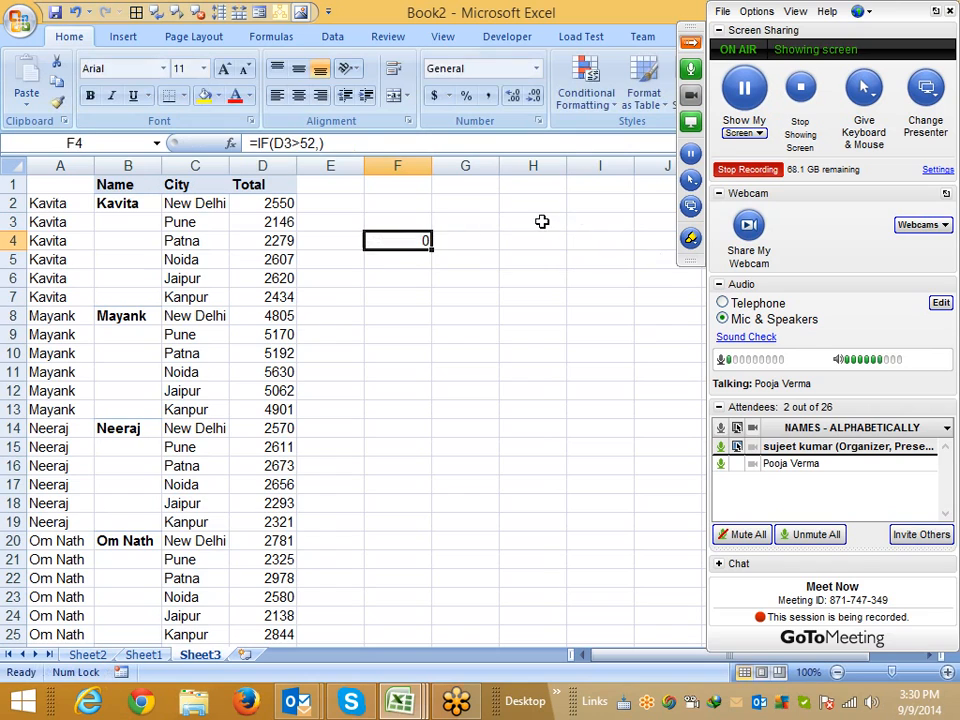
On Sheet4, begin a nested formula in F2 reading =IF(B2="y",IF( to check the R-1 result
{"action": "left_click", "coordinate": [745, 172]}
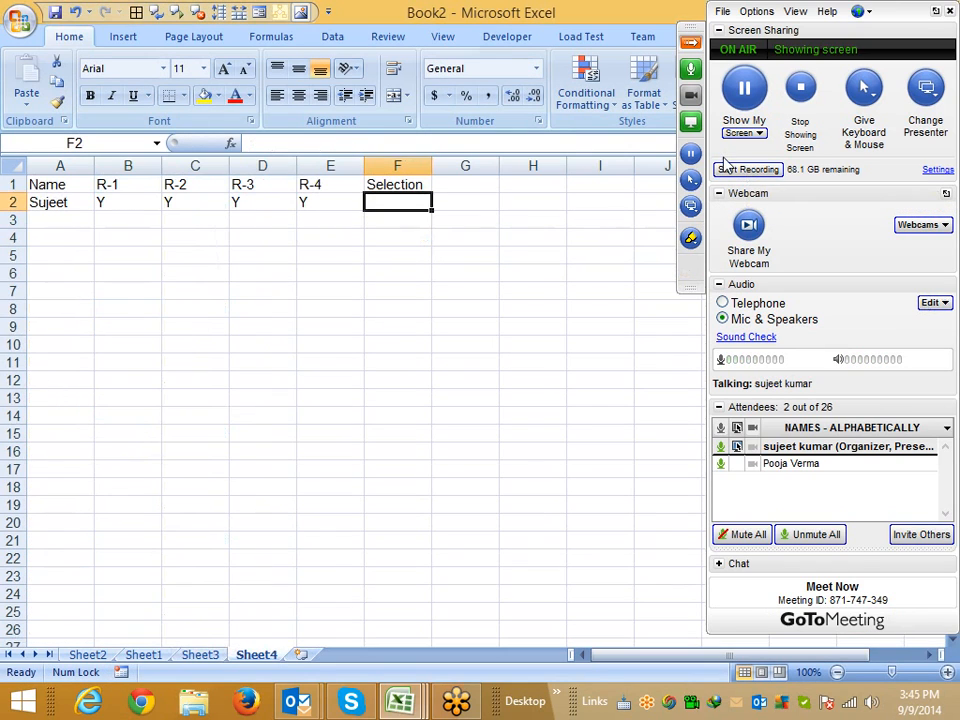
{"action": "left_click", "coordinate": [693, 44]}
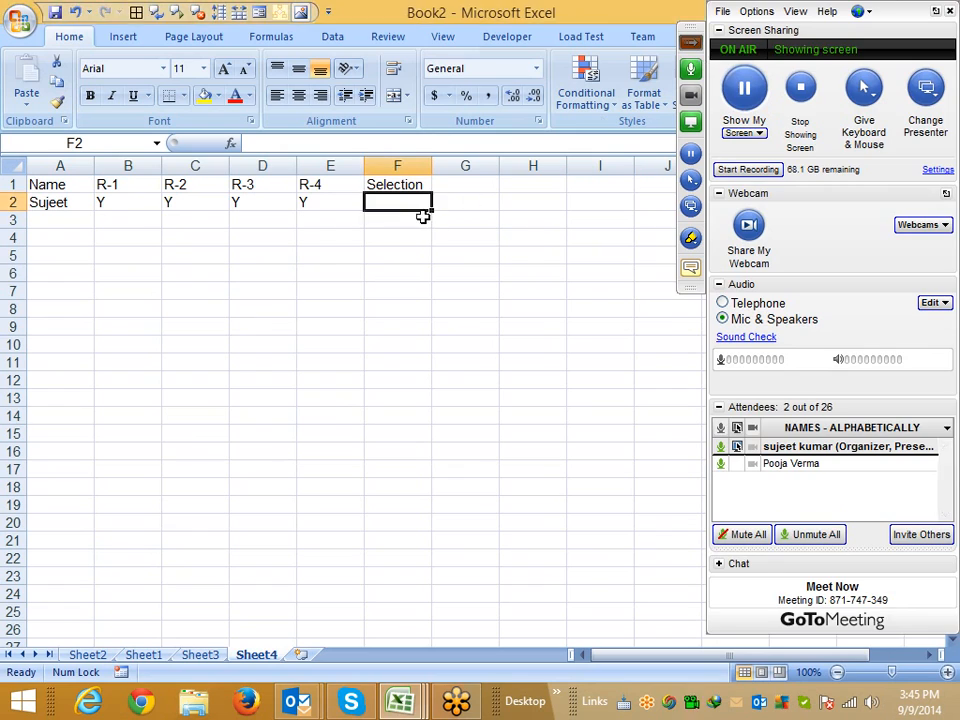
{"action": "left_click_drag", "start_coordinate": [107, 184], "coordinate": [160, 201]}
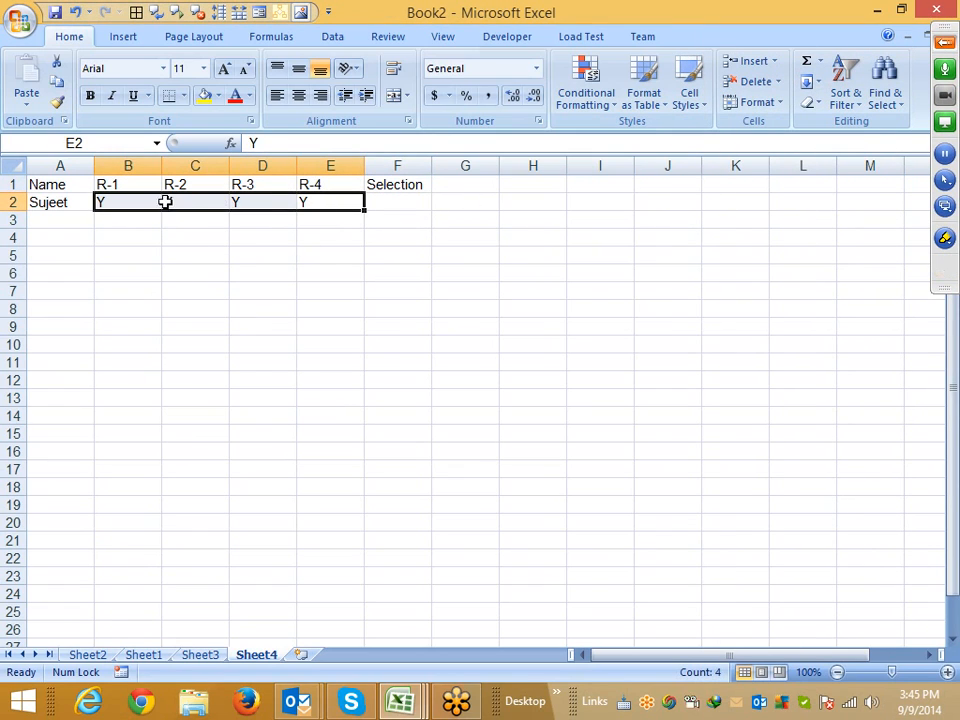
{"action": "left_click", "coordinate": [391, 203]}
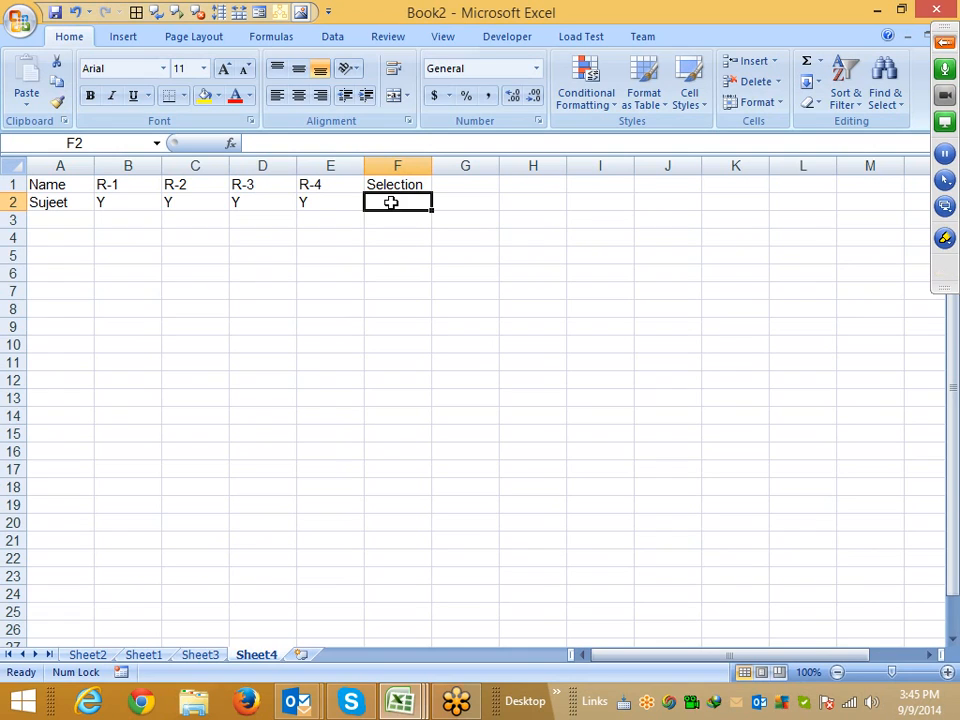
{"action": "type", "text": "="}
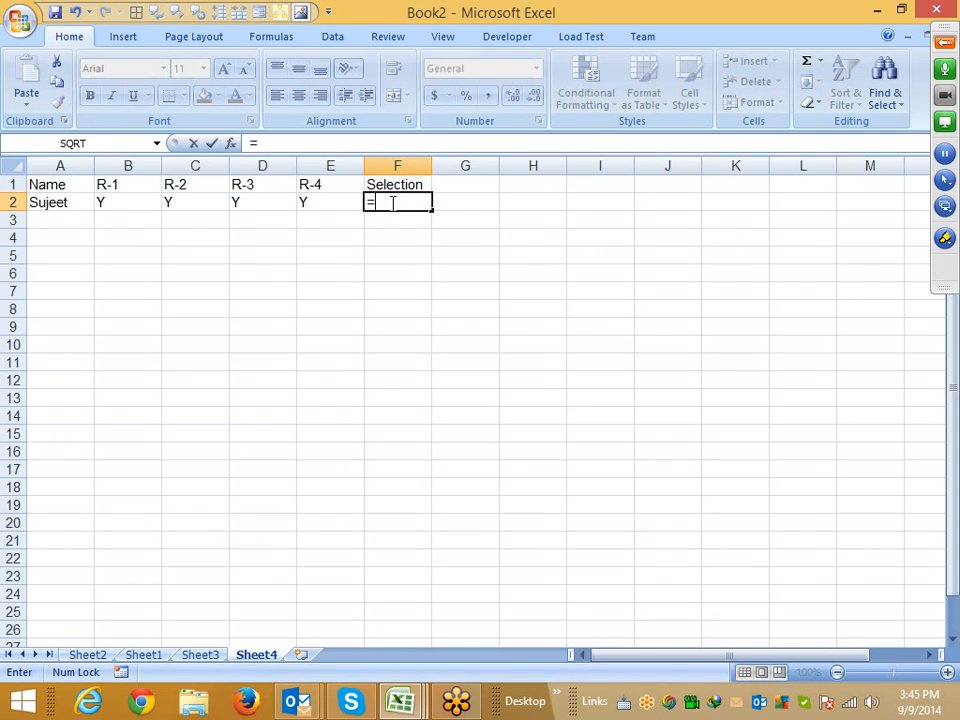
{"action": "type", "text": "IF("}
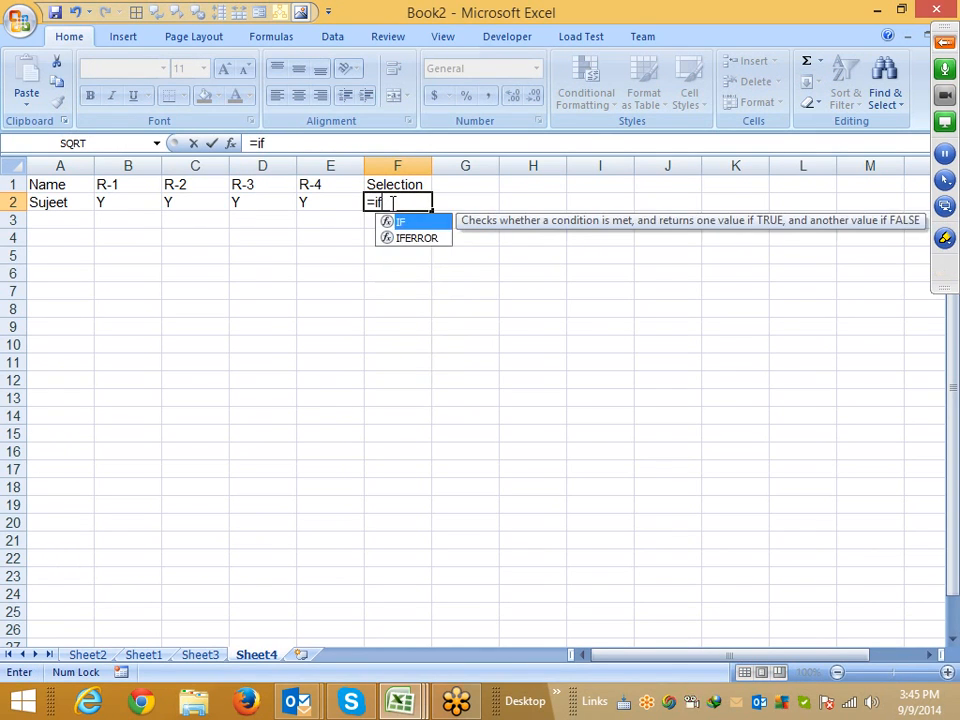
{"action": "left_click", "coordinate": [315, 203]}
{"action": "left_click", "coordinate": [100, 203]}
{"action": "type", "text": "=IF(B2="}
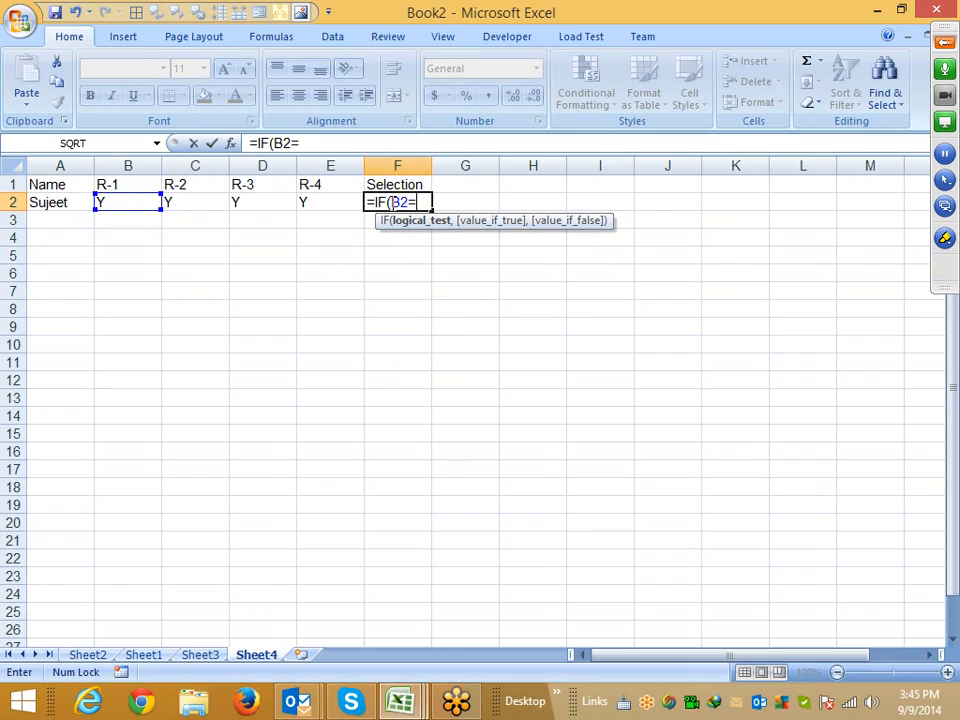
{"action": "type", "text": "\"y\",if"}
{"action": "key", "text": "Tab"}
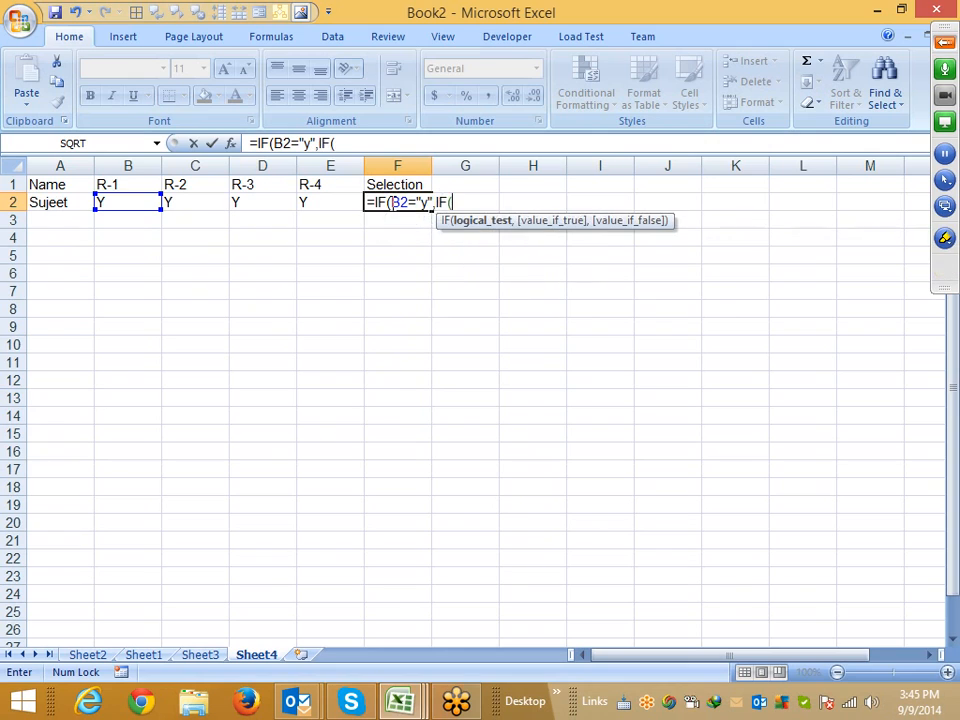
Extend the nested formula with conditions C2="y" and D2="y" for the R-2 and R-3 rounds
{"action": "key", "text": "Left"}
{"action": "key", "text": "Left"}
{"action": "key", "text": "Left"}
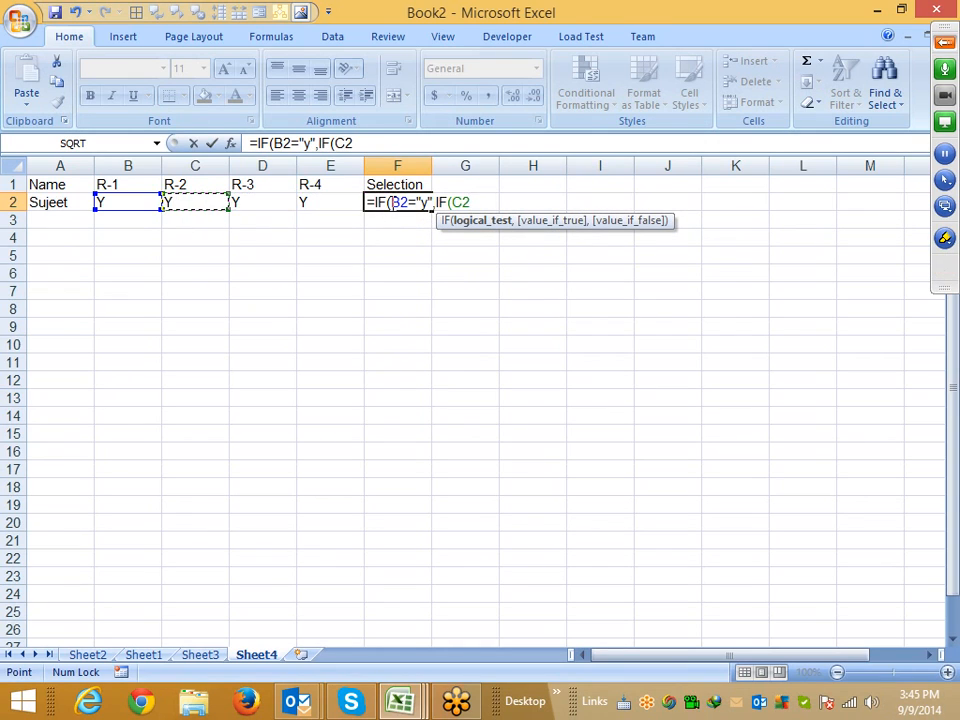
{"action": "type", "text": "=\"y\",if"}
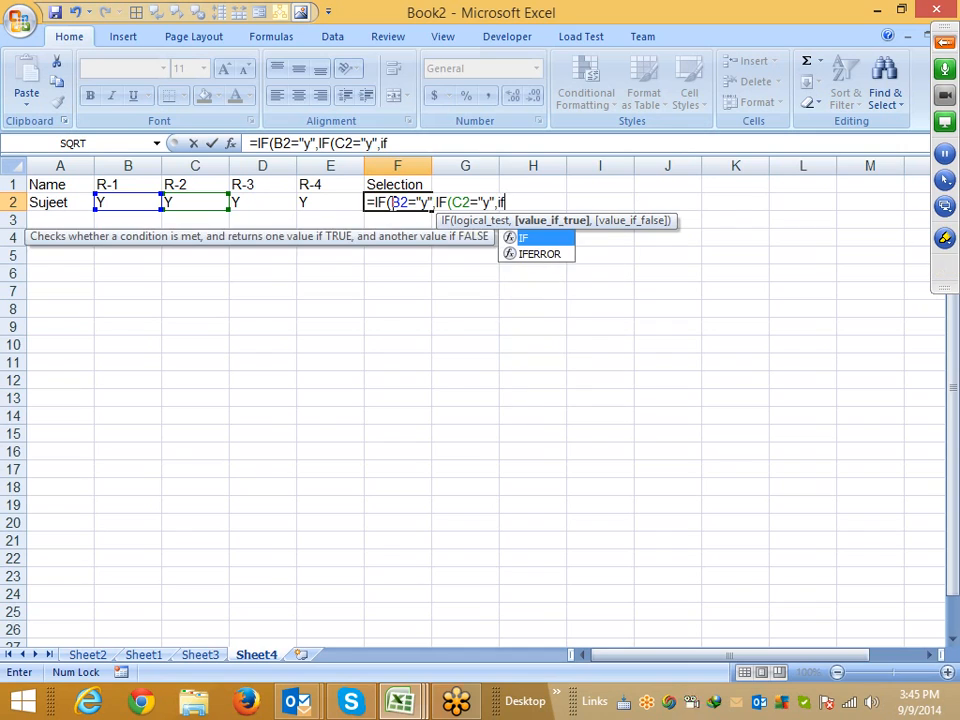
{"action": "key", "text": "Tab"}
{"action": "key", "text": "Left"}
{"action": "key", "text": "Left"}
{"action": "type", "text": "="}
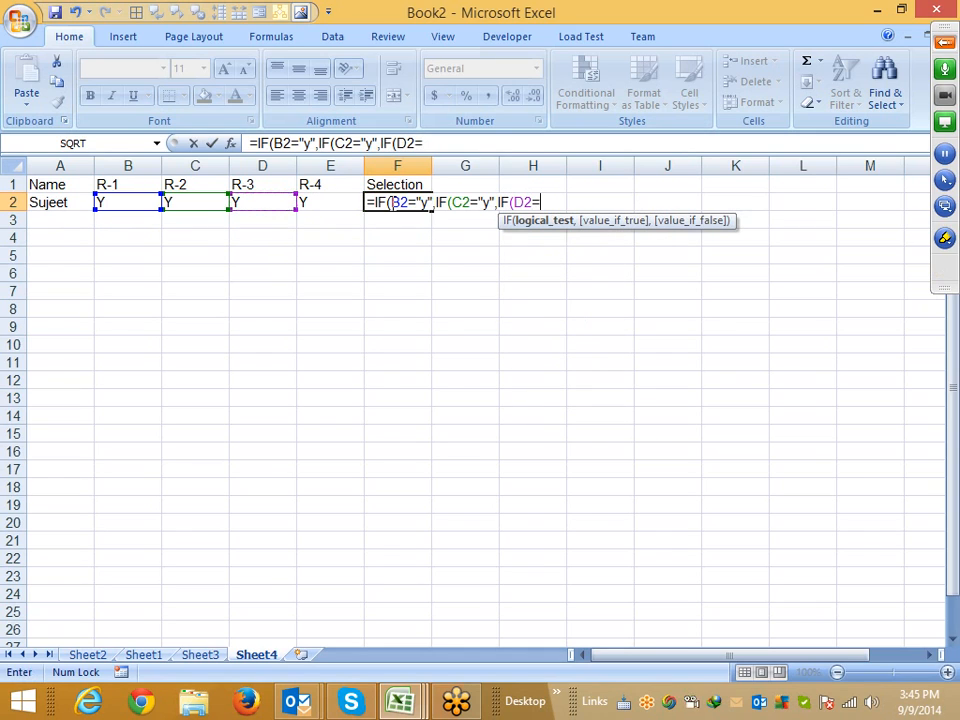
{"action": "type", "text": "\"y\","}
{"action": "key", "text": "Return"}
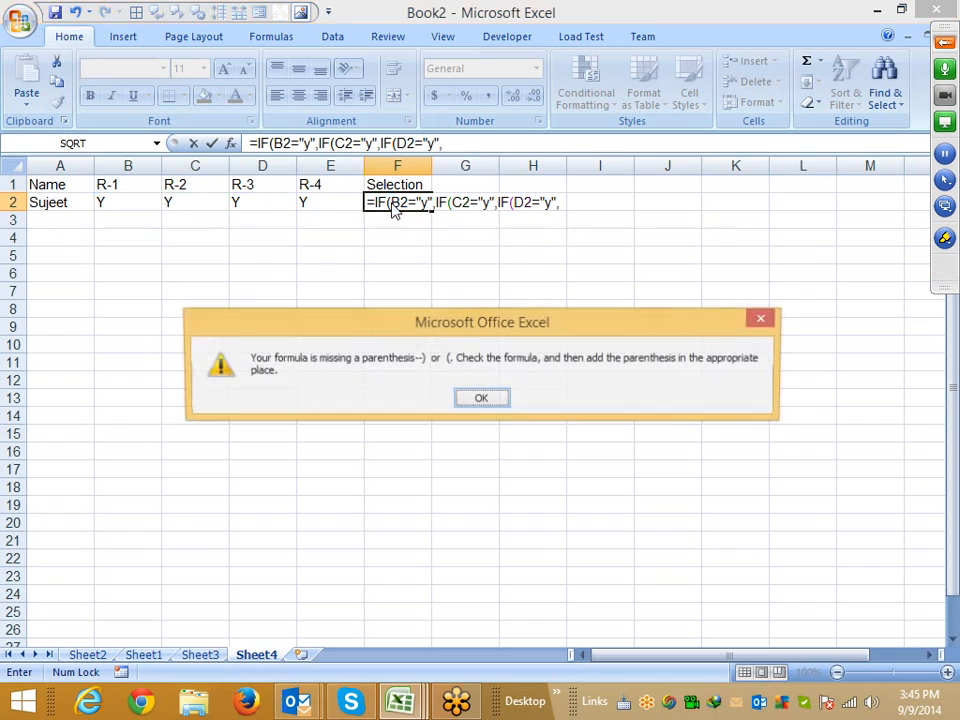
Dismiss the missing-parenthesis error and add a fourth nested IF testing whether E2 equals "y"
{"action": "key", "text": "Return"}
{"action": "key", "text": "End"}
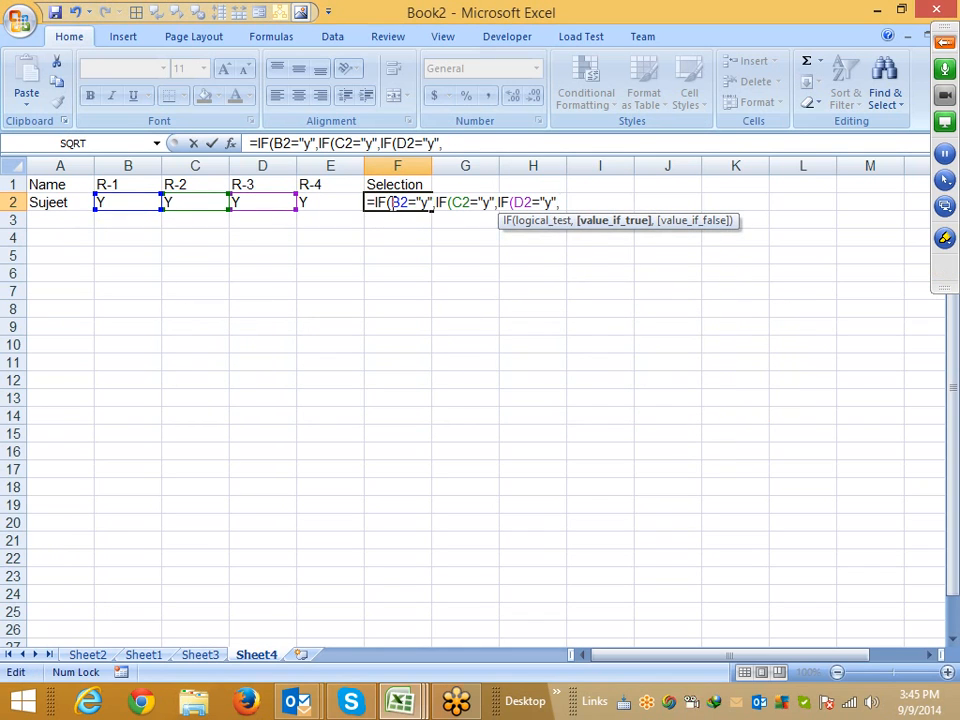
{"action": "type", "text": "IF("}
{"action": "key", "text": "Left"}
{"action": "key", "text": "Right"}
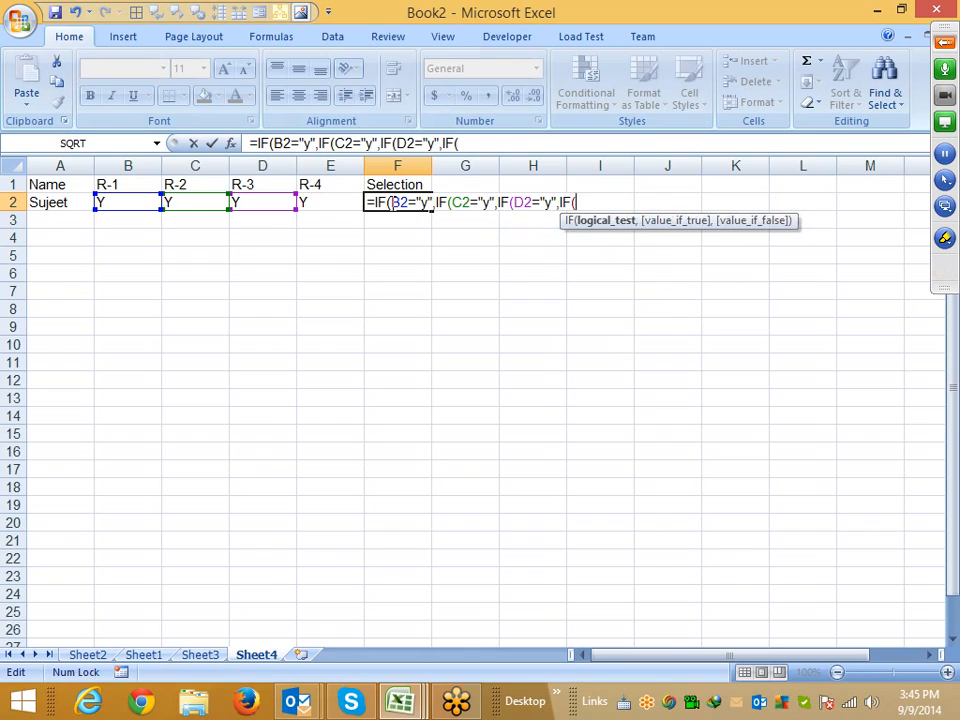
{"action": "left_click", "coordinate": [306, 200]}
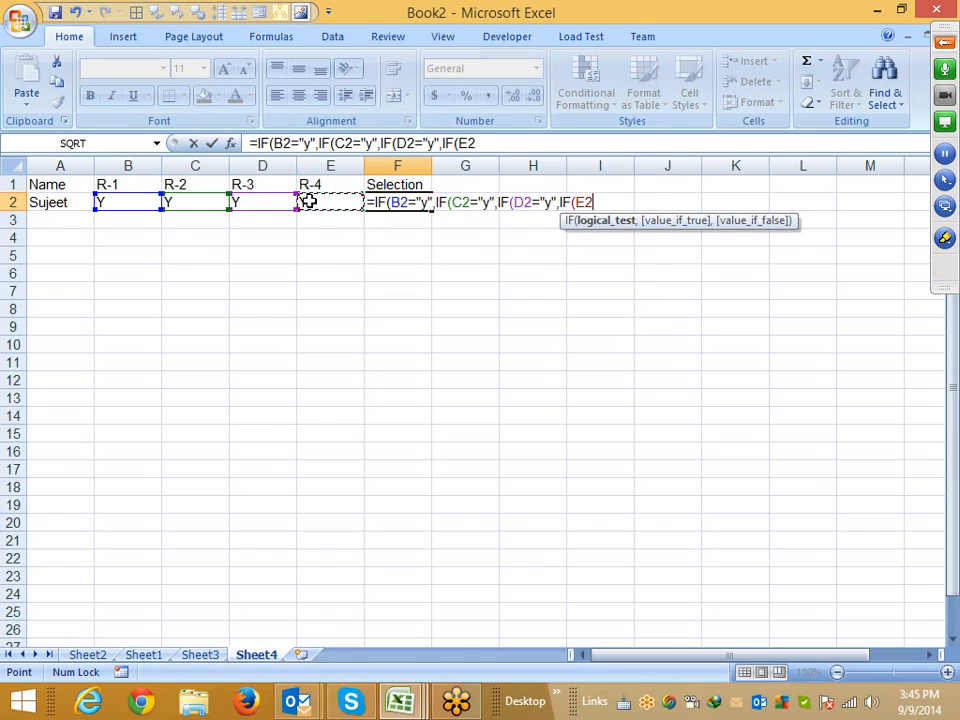
{"action": "type", "text": "=\"y\",\""}
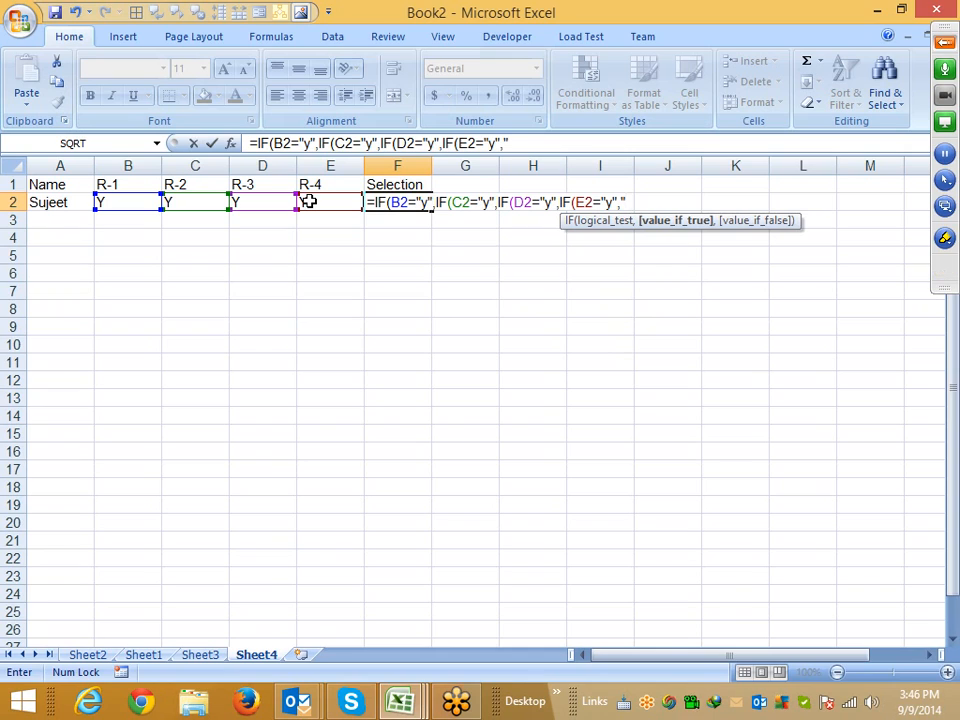
{"action": "type", "text": "Selected"}
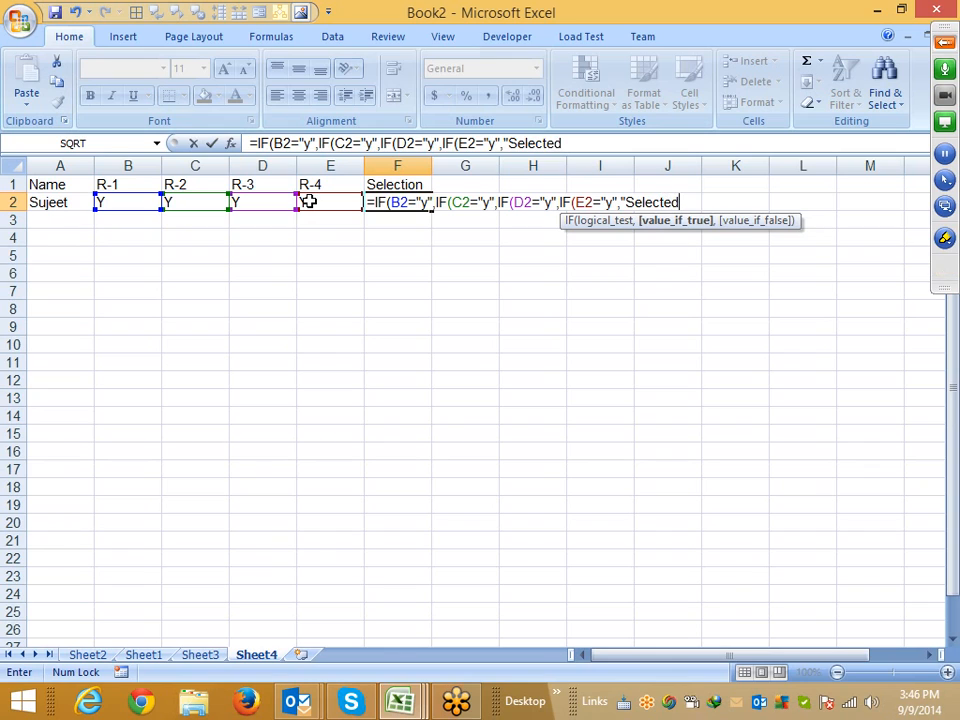
Make the innermost IF return "Selected" when true and "Rejected" otherwise, then close it
{"action": "type", "text": "\",\"R"}
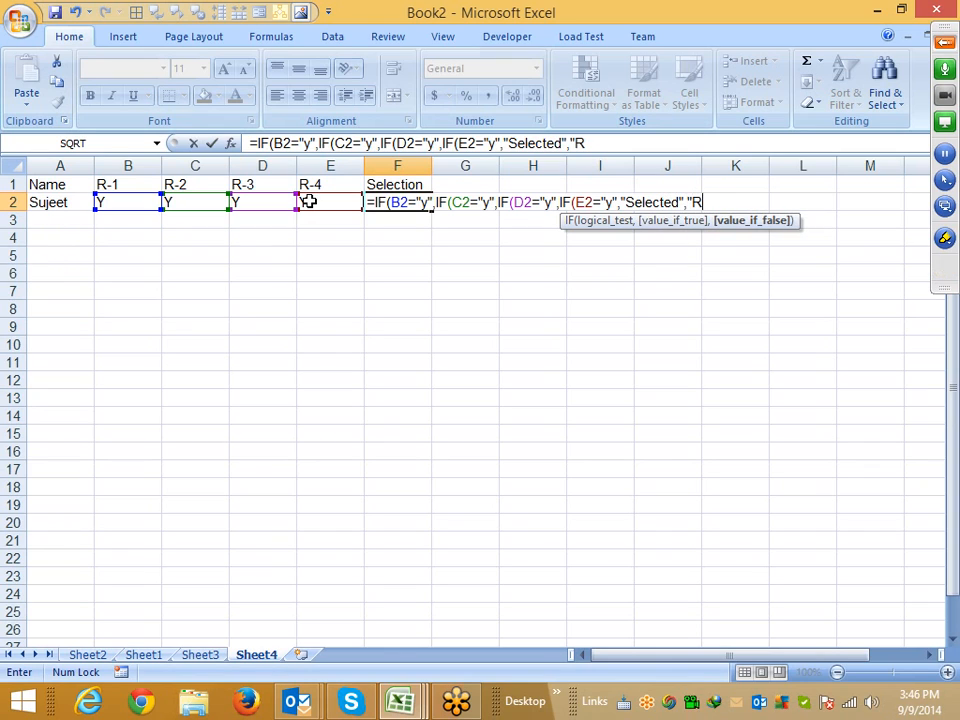
{"action": "type", "text": "ejected\""}
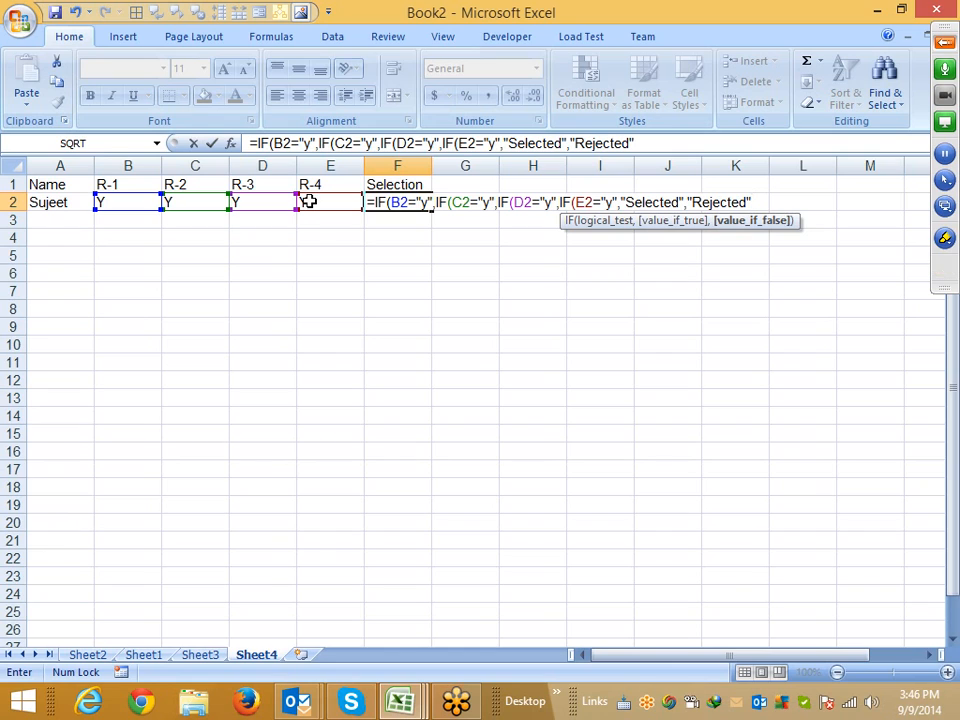
{"action": "type", "text": ")"}
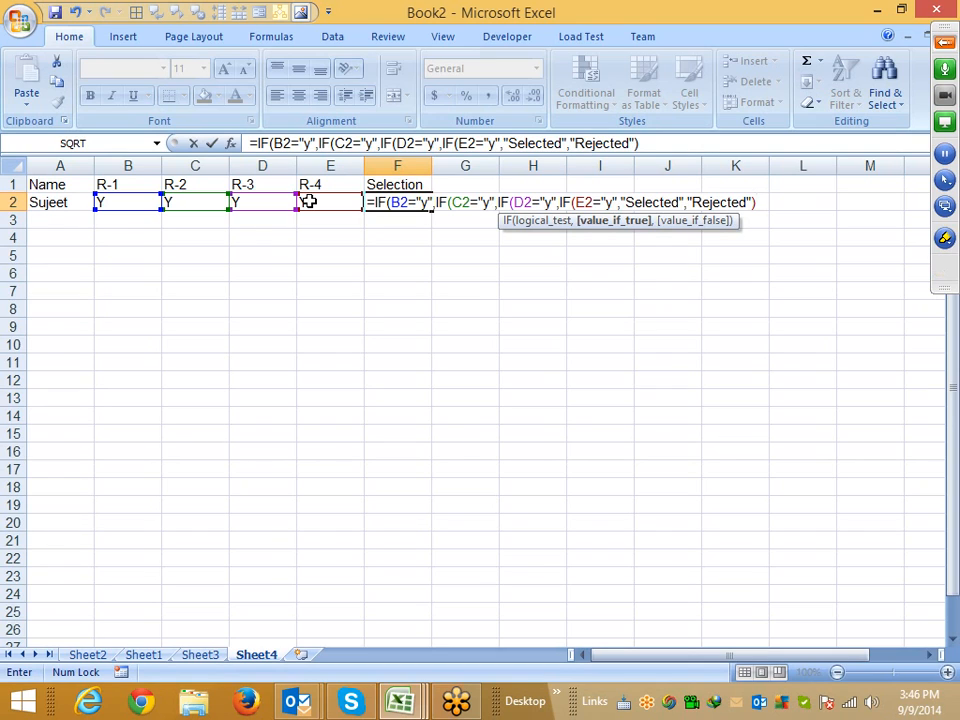
Add "Rejected" as the false value for the next two outer IFs in F2's nested formula
{"action": "type", "text": ",\"Re"}
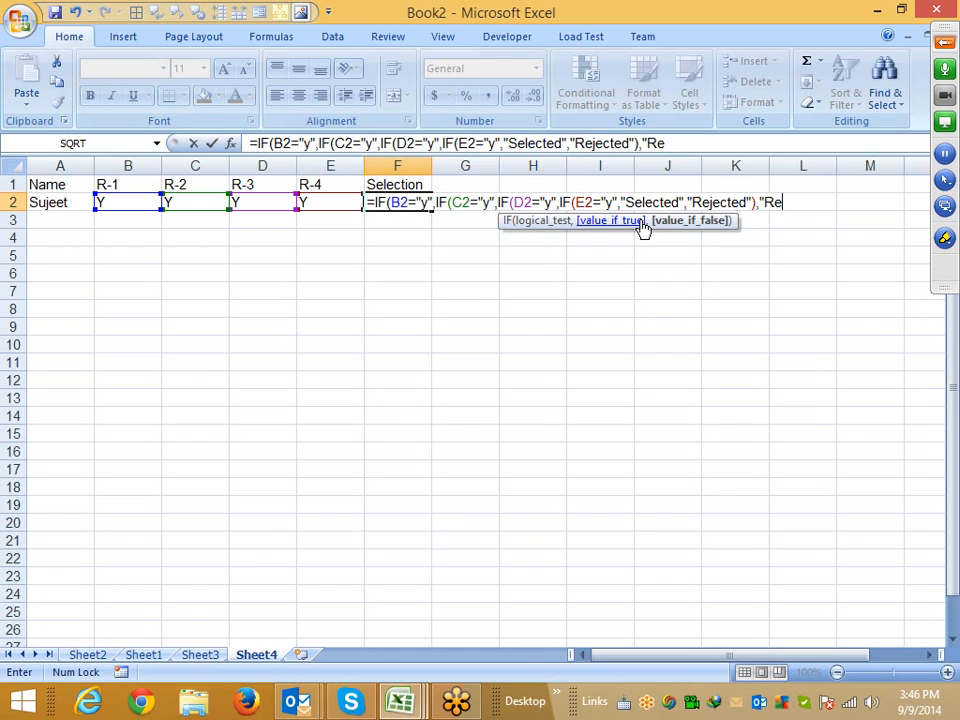
{"action": "type", "text": "jected\",\"R"}
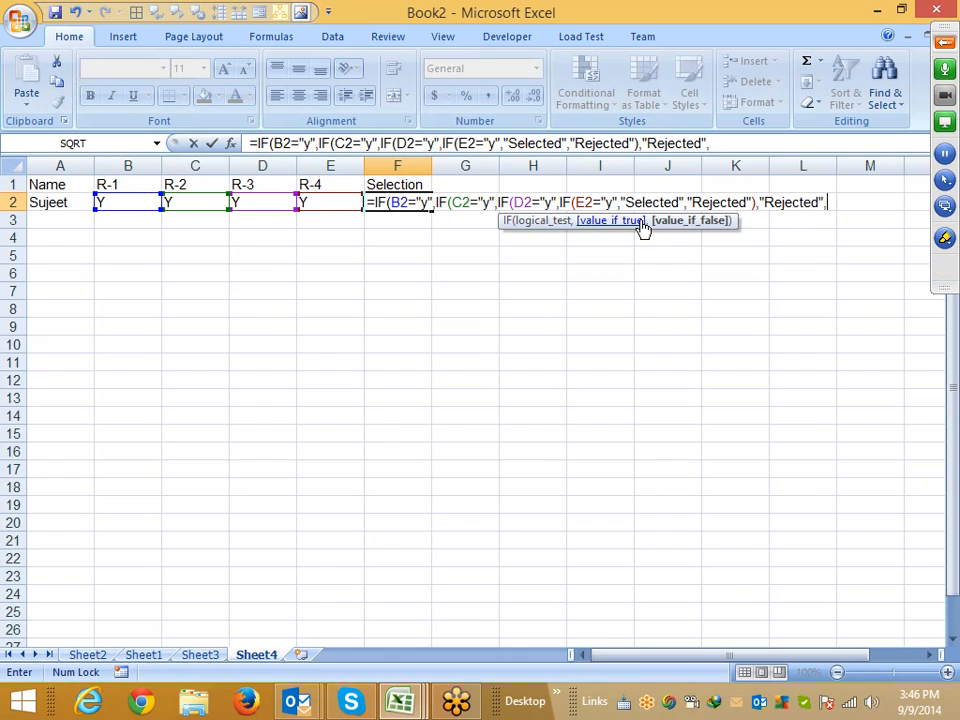
{"action": "type", "text": "ejecte"}
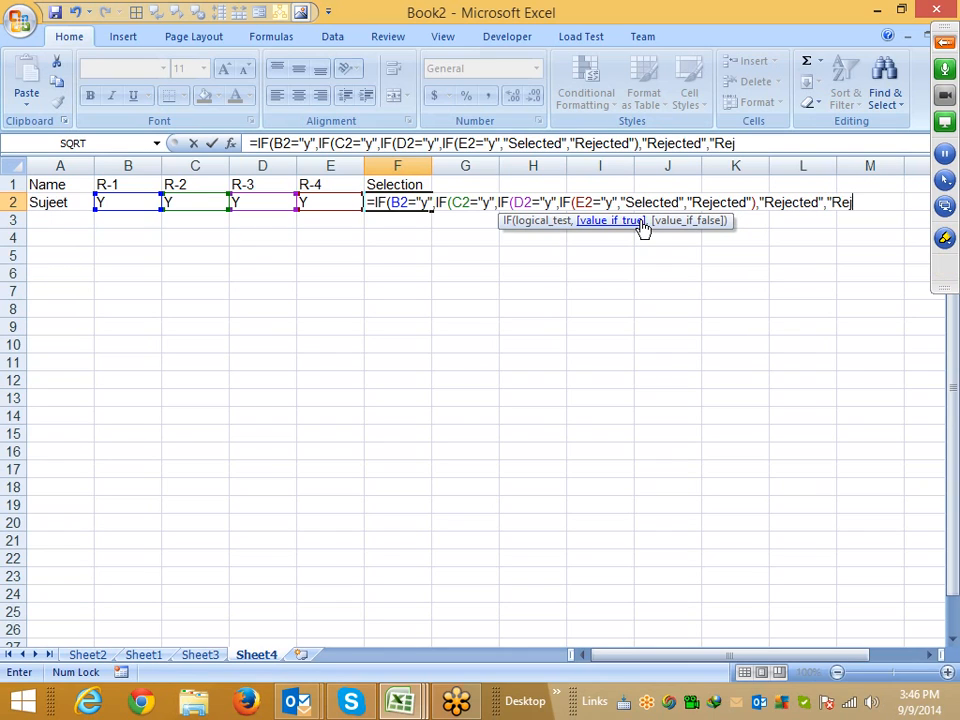
{"action": "type", "text": "d"}
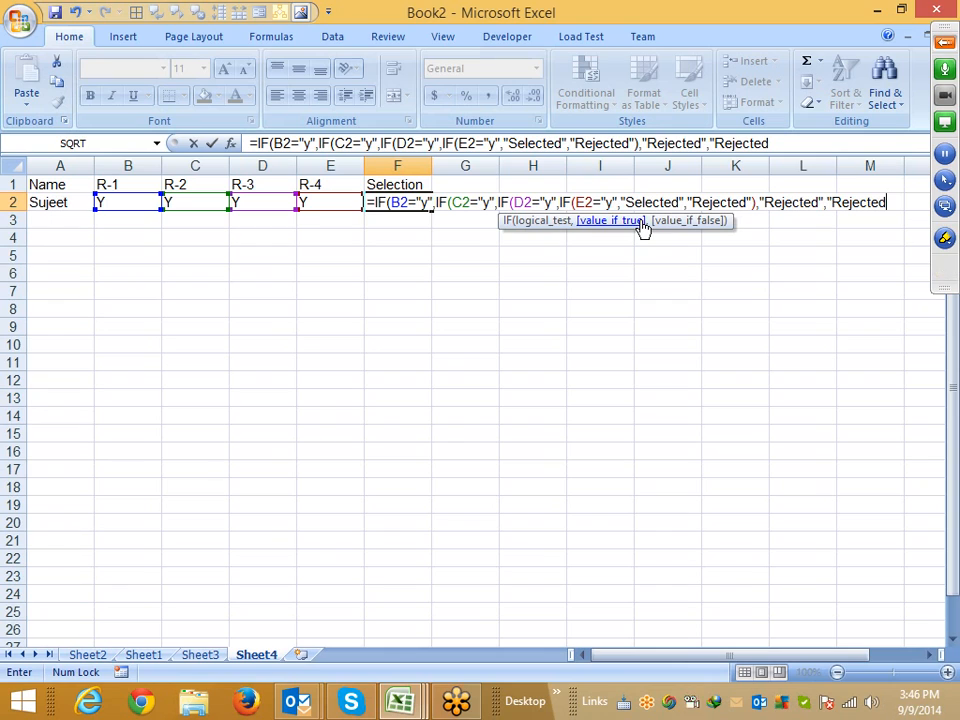
Insert the missing closing parentheses after the false values so each nested IF is closed
{"action": "left_click", "coordinate": [825, 202]}
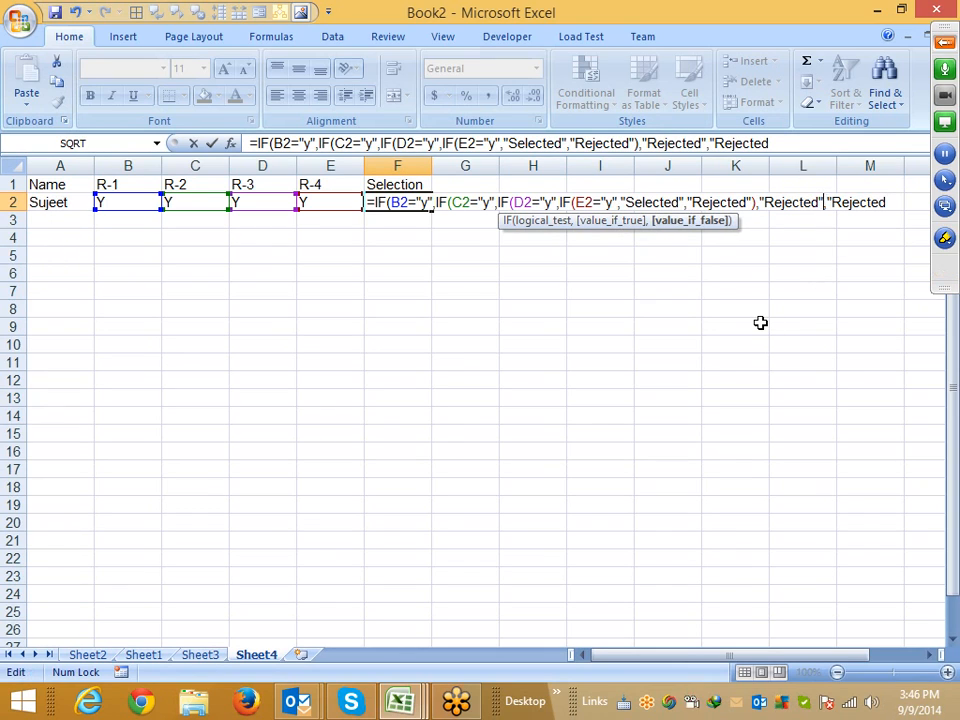
{"action": "type", "text": ")"}
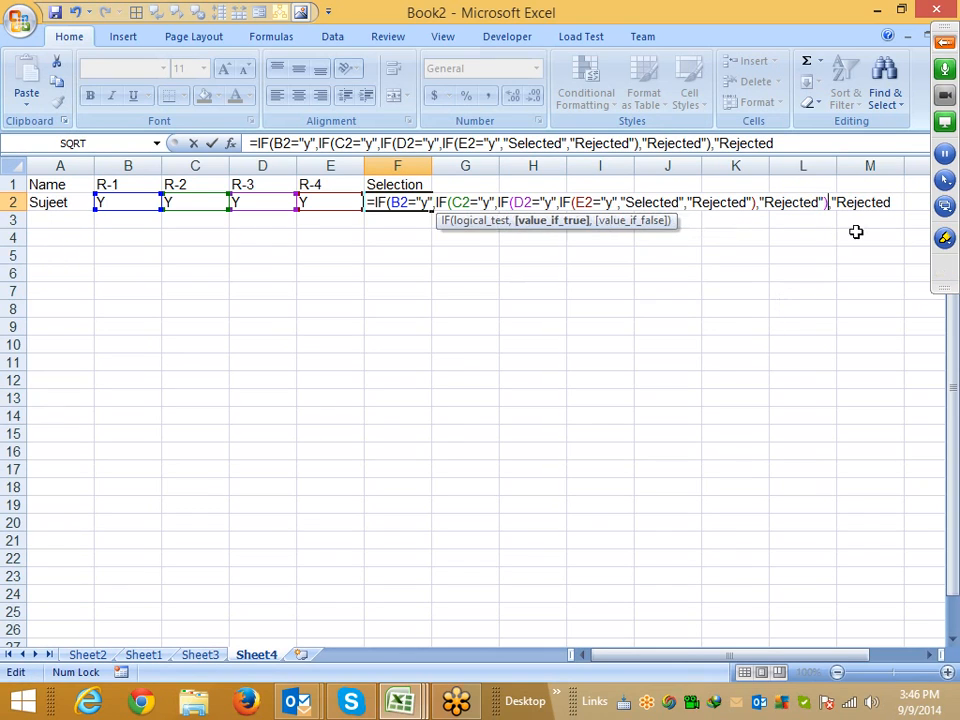
{"action": "left_click", "coordinate": [896, 203]}
{"action": "type", "text": "\""}
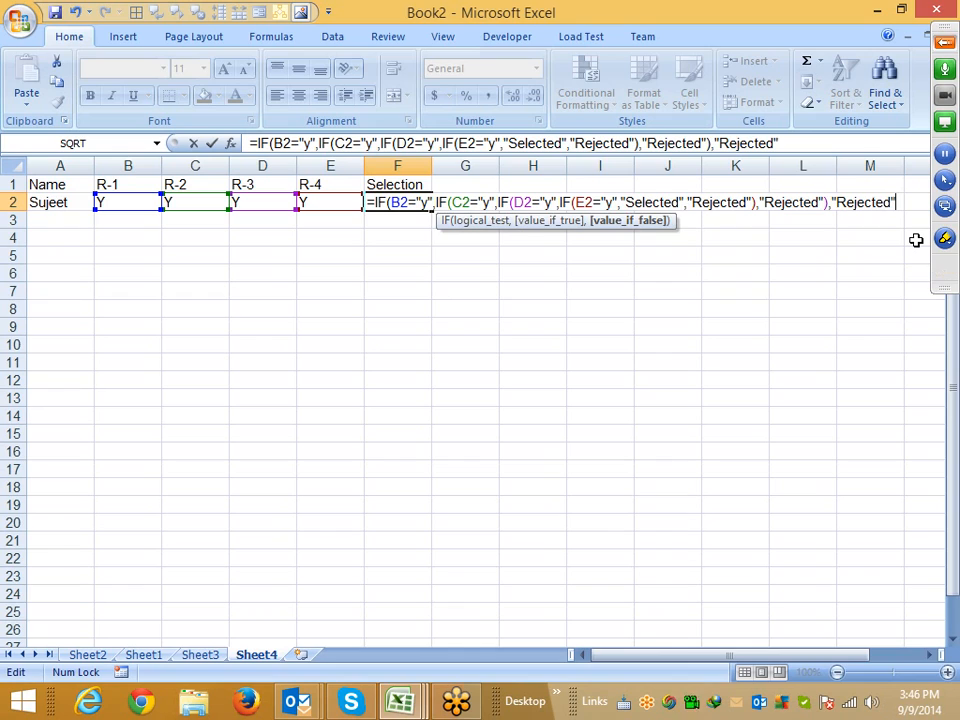
{"action": "type", "text": ")"}
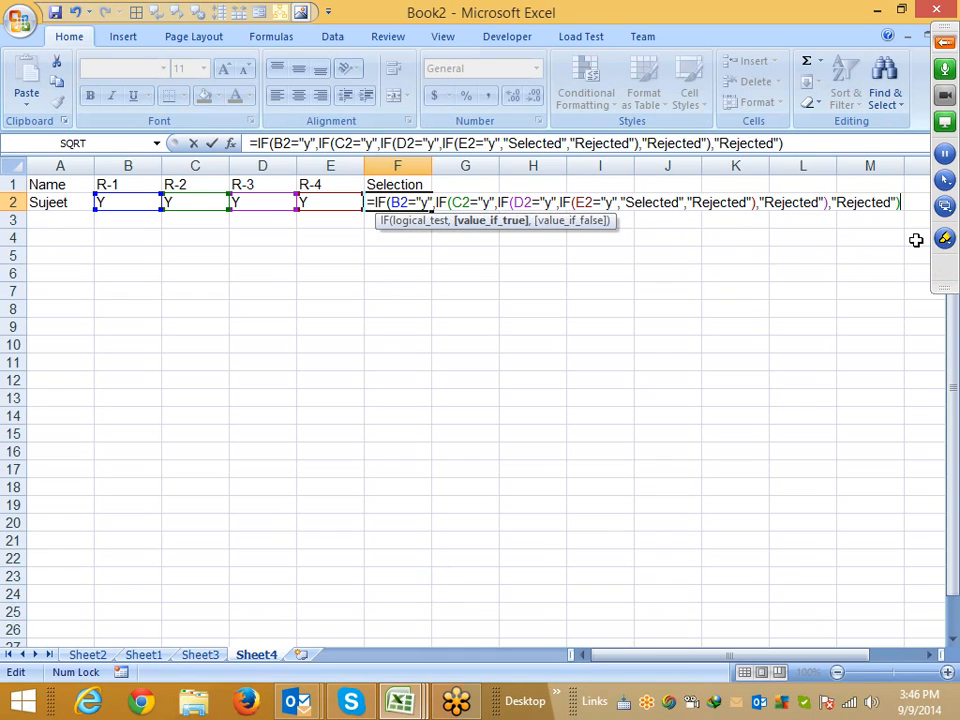
{"action": "type", "text": ",\"RE"}
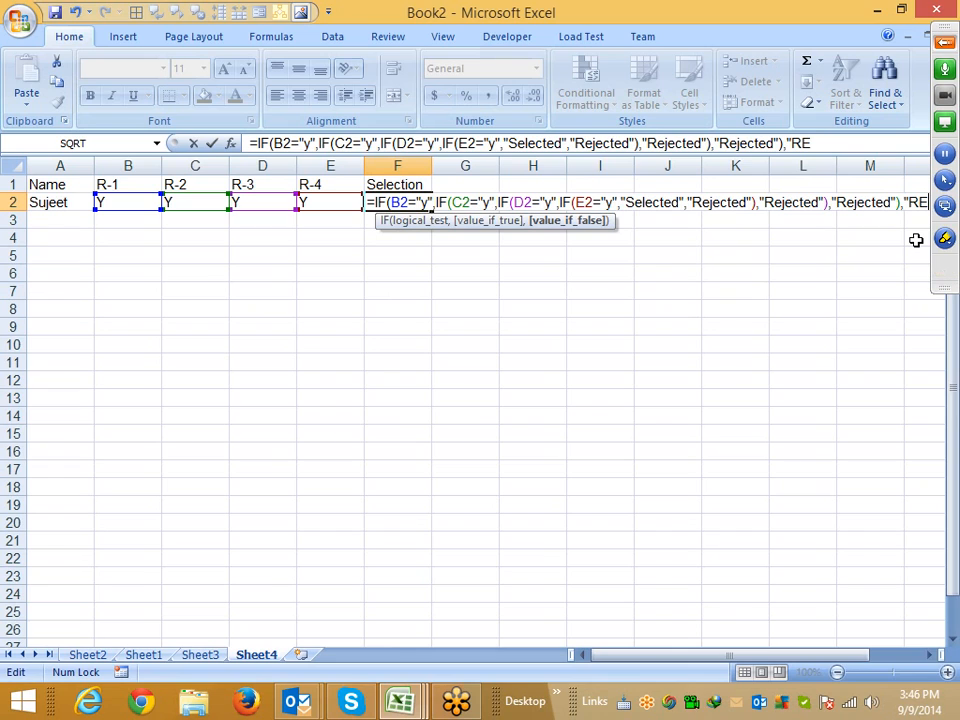
Add "Rejected" as the outermost IF's false value, close the formula and enter it in F2
{"action": "type", "text": "jected"}
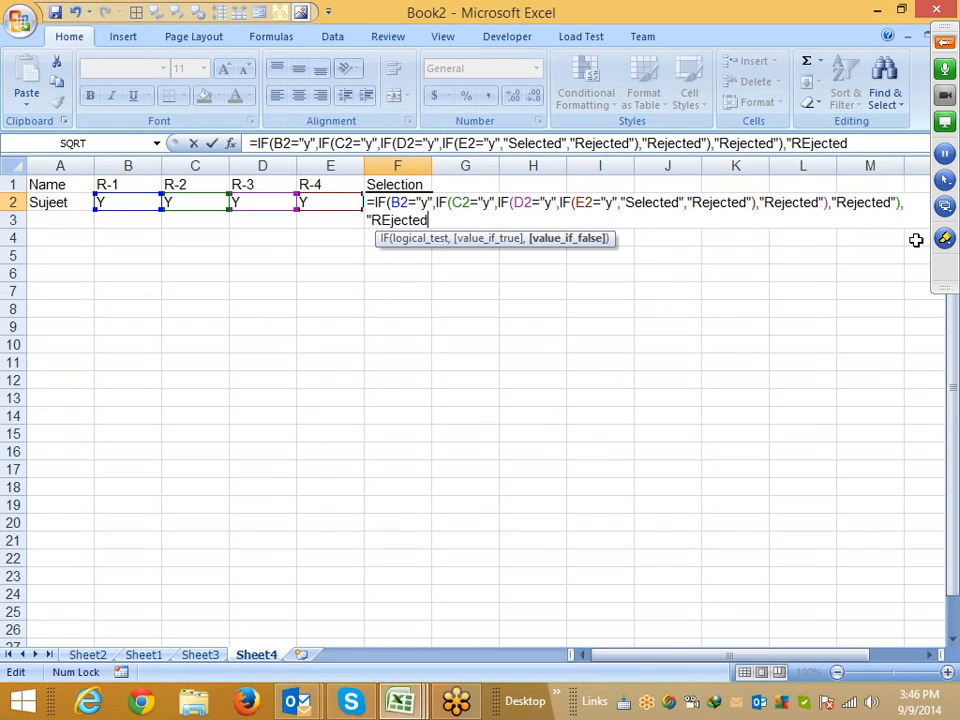
{"action": "type", "text": "\""}
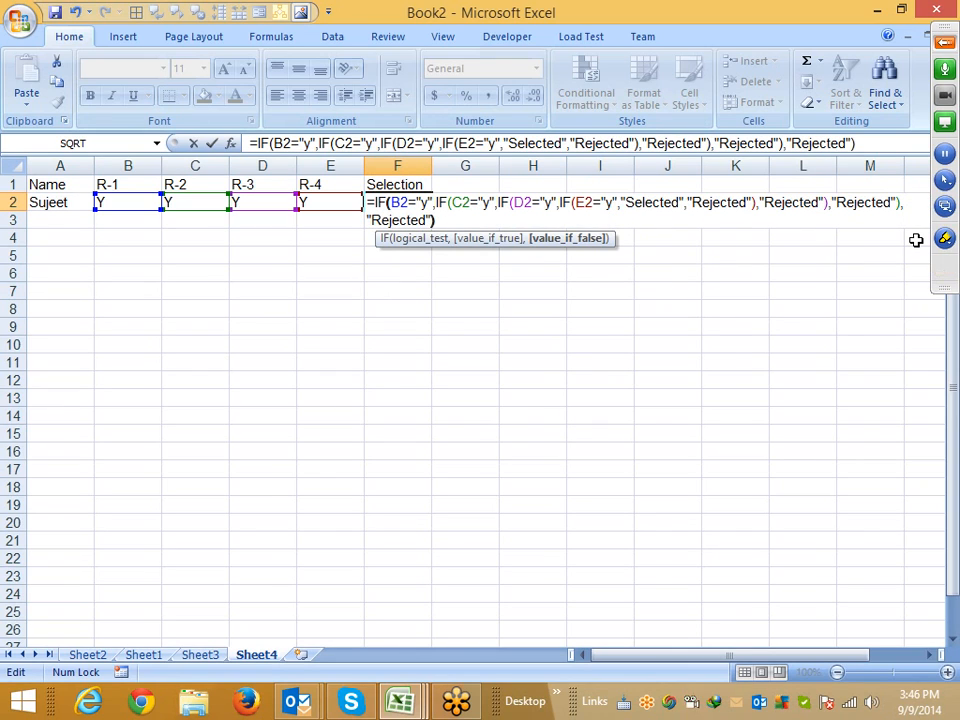
{"action": "key", "text": "Return"}
Change the R-2 result in C2 to N to test the nested formula
{"action": "key", "text": "Up"}
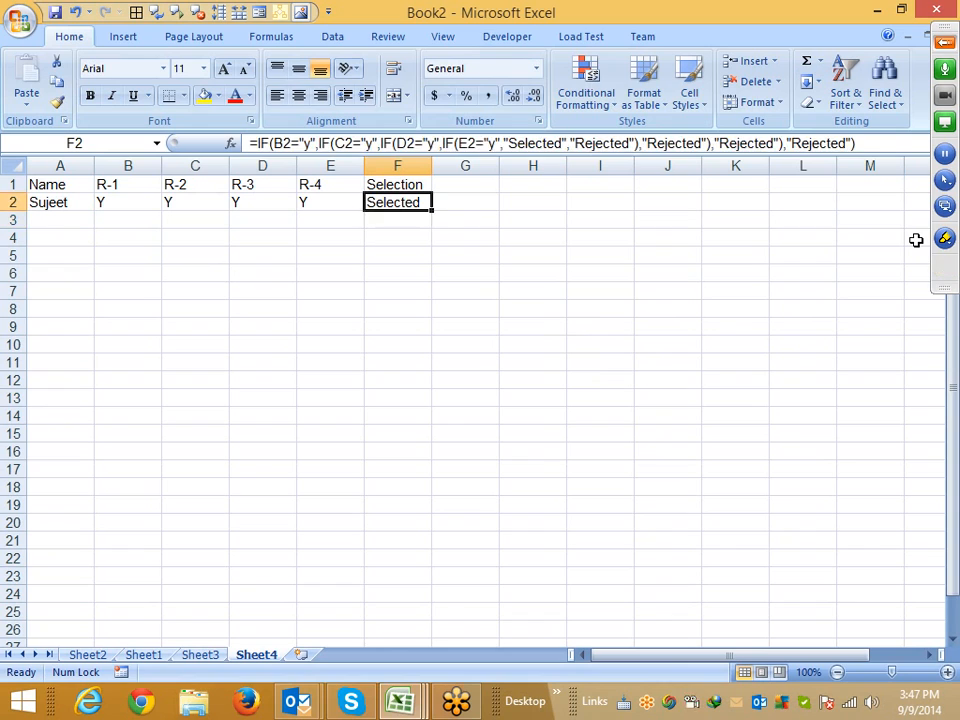
{"action": "key", "text": "Left"}
{"action": "key", "text": "Left"}
{"action": "key", "text": "Left"}
{"action": "type", "text": "Y"}
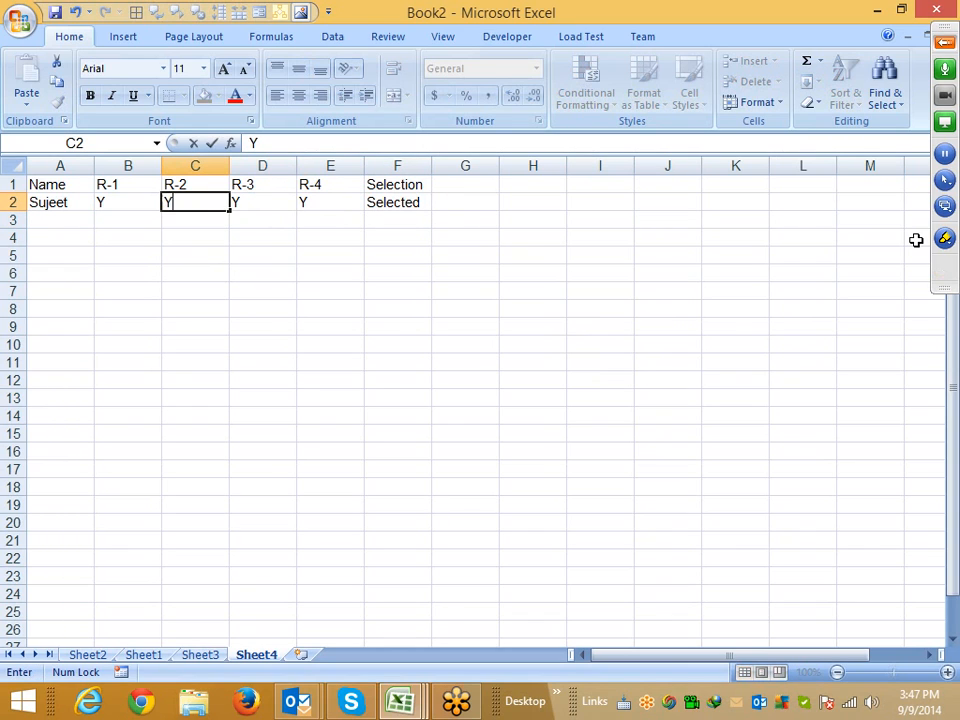
{"action": "key", "text": "Return"}
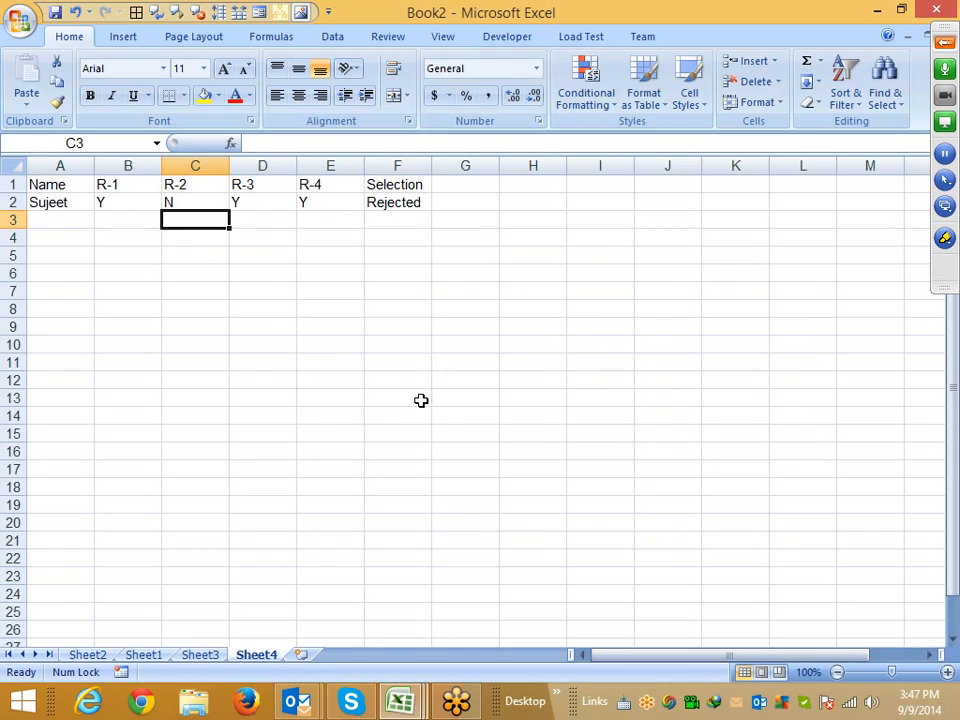
Examine F2's nested formula in the expanded formula bar, highlighting each nested IF and its arguments in turn
{"action": "left_click", "coordinate": [206, 396]}
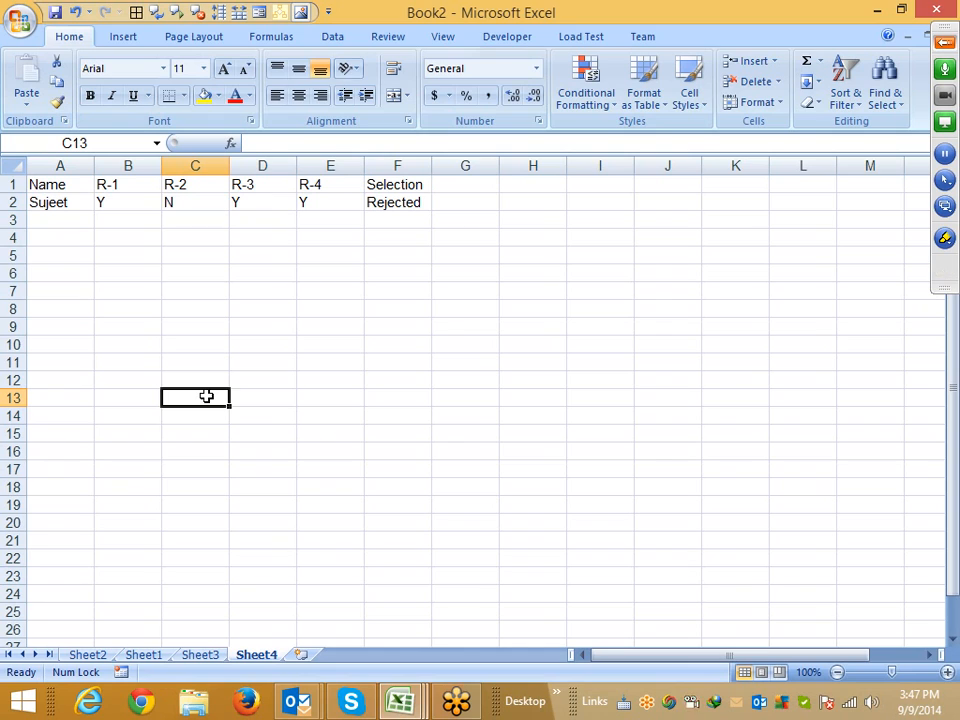
{"action": "left_click", "coordinate": [408, 205]}
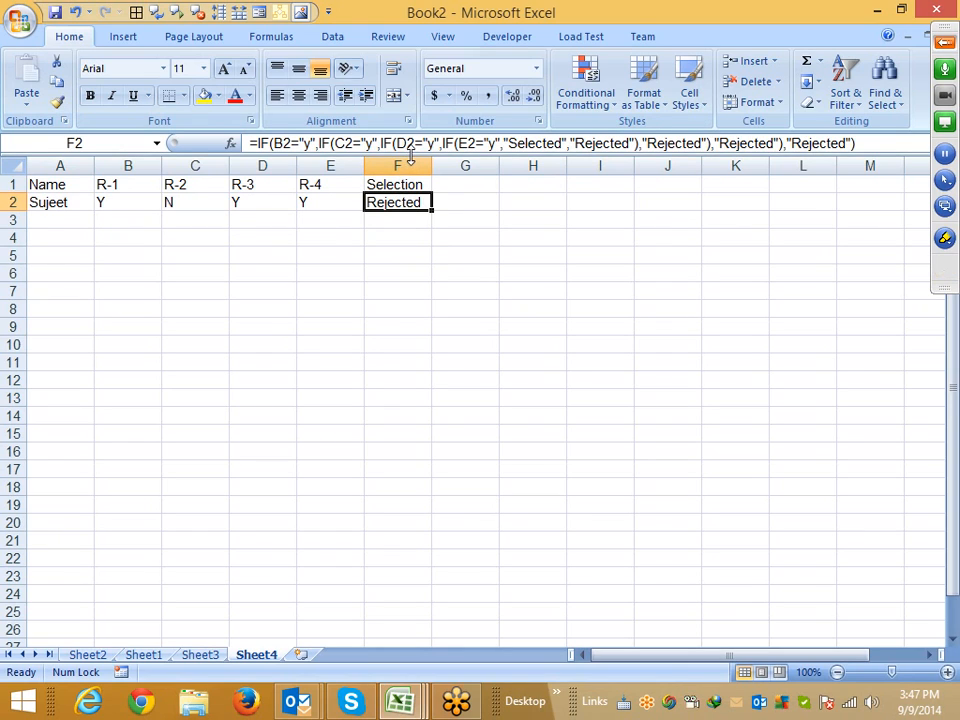
{"action": "left_click_drag", "start_coordinate": [410, 157], "coordinate": [411, 189]}
{"action": "double_click", "coordinate": [281, 145]}
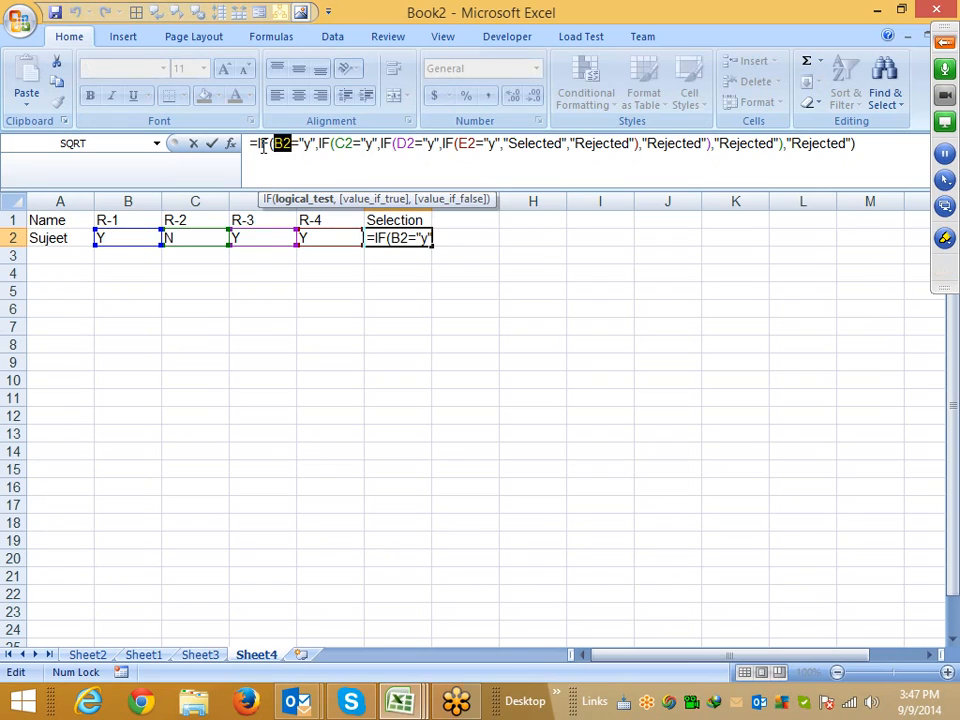
{"action": "double_click", "coordinate": [262, 144]}
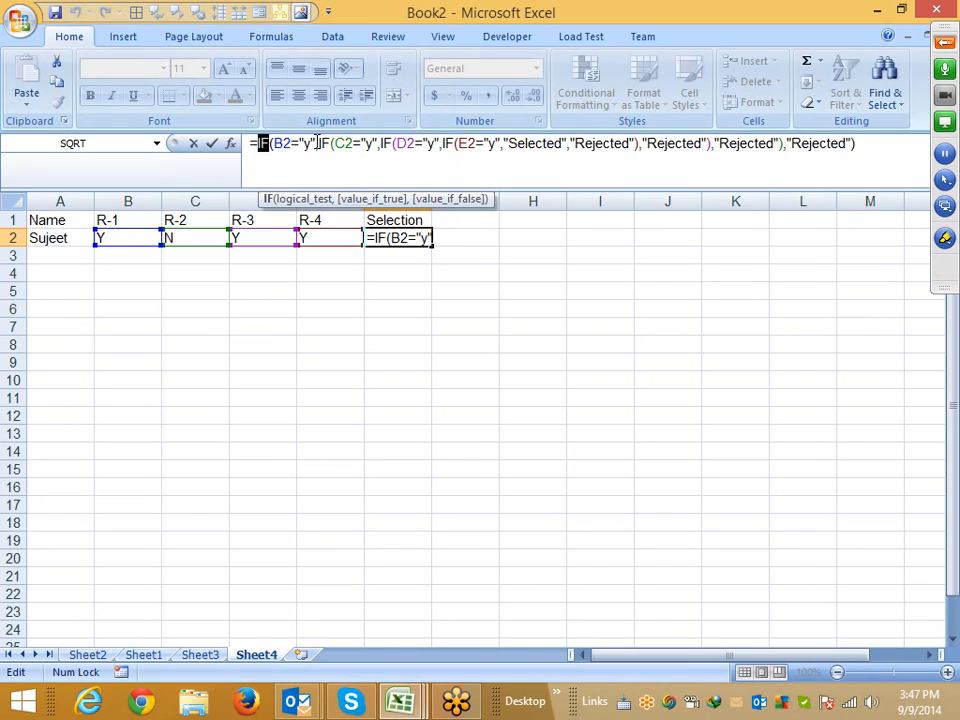
{"action": "left_click_drag", "start_coordinate": [305, 143], "coordinate": [287, 145]}
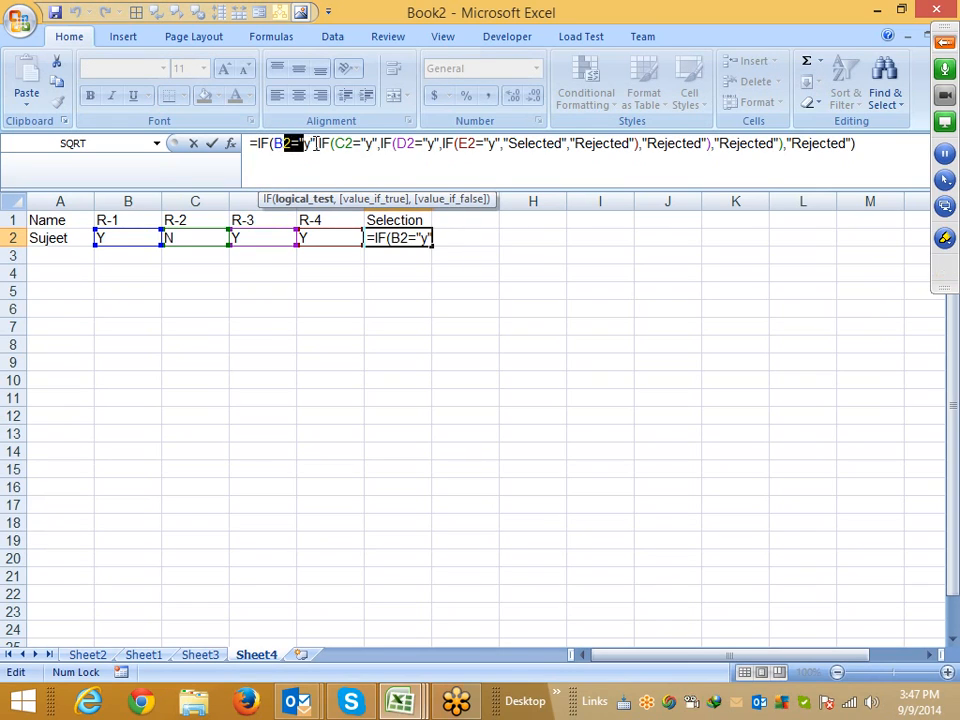
{"action": "left_click", "coordinate": [320, 143]}
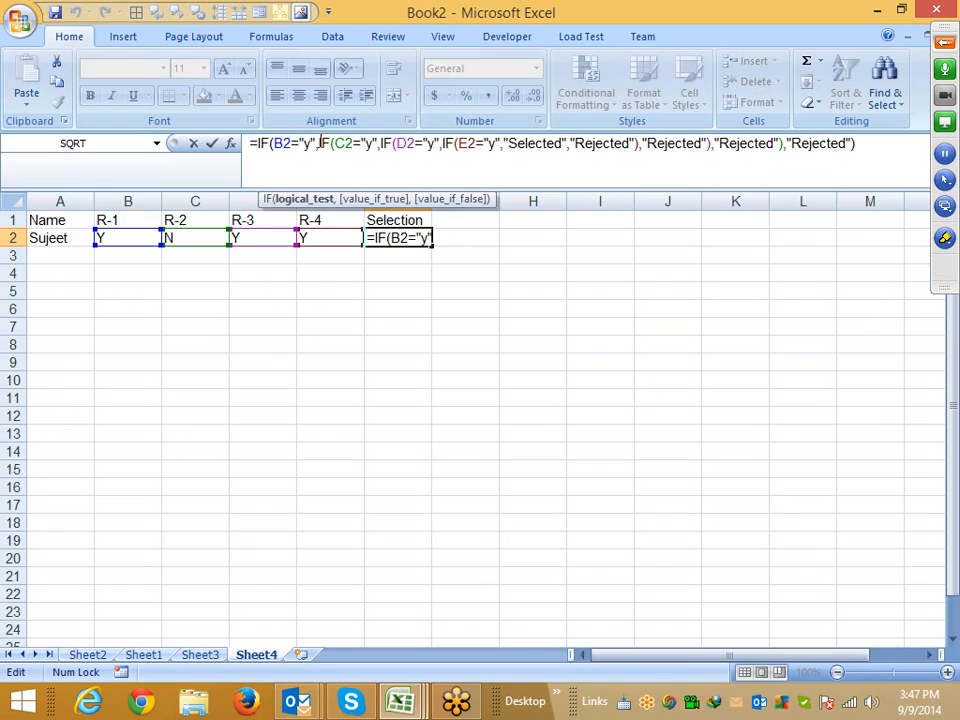
{"action": "left_click_drag", "start_coordinate": [320, 143], "coordinate": [782, 148]}
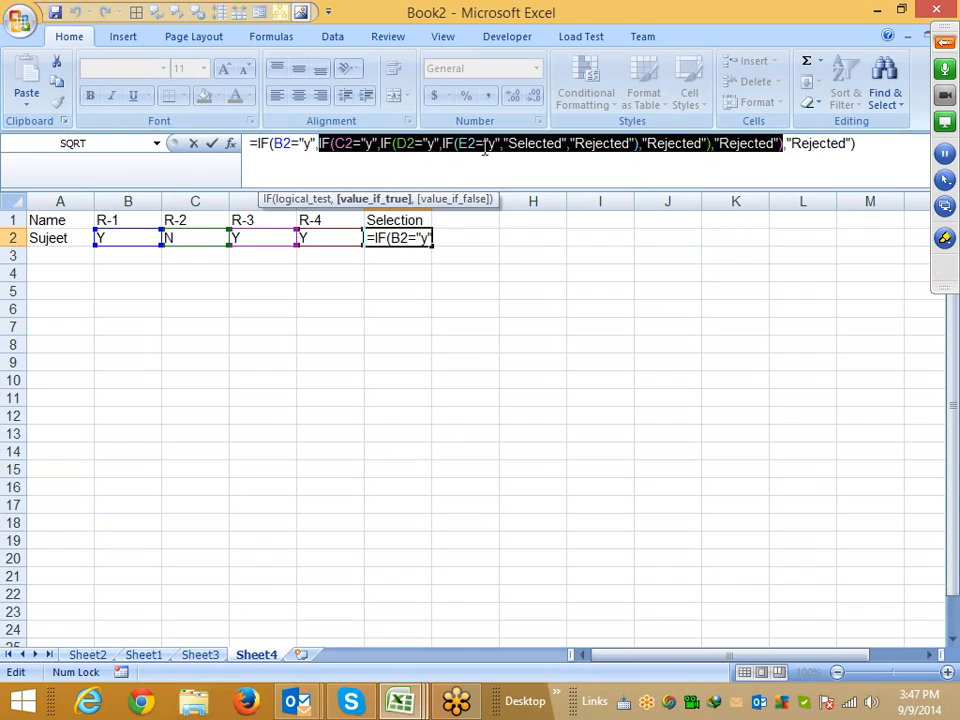
{"action": "left_click", "coordinate": [332, 145]}
{"action": "left_click", "coordinate": [337, 145]}
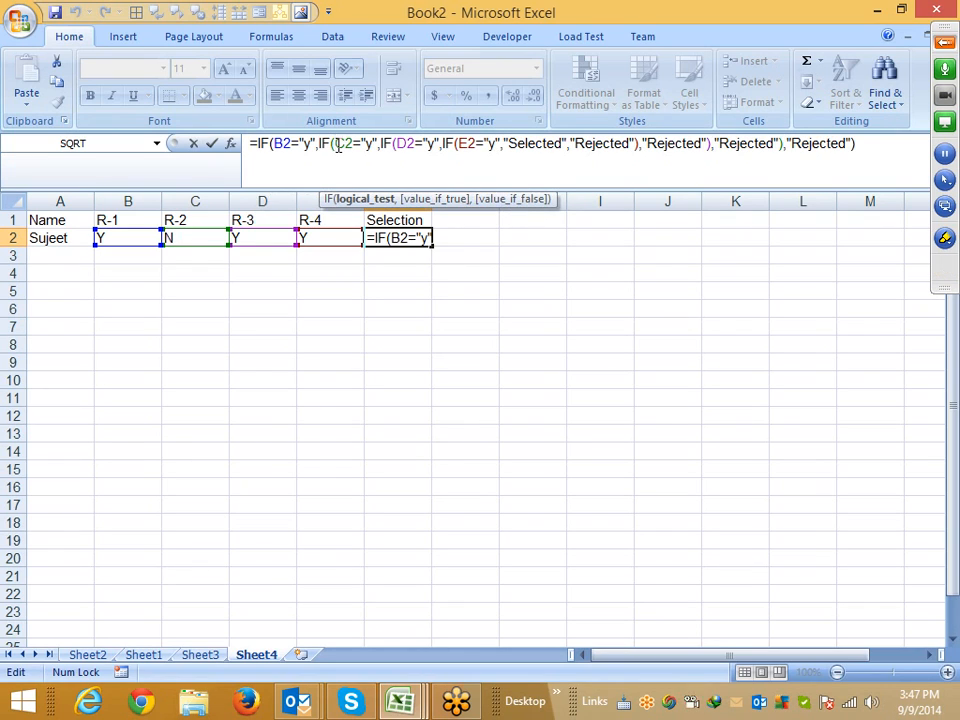
{"action": "left_click_drag", "start_coordinate": [336, 146], "coordinate": [712, 148]}
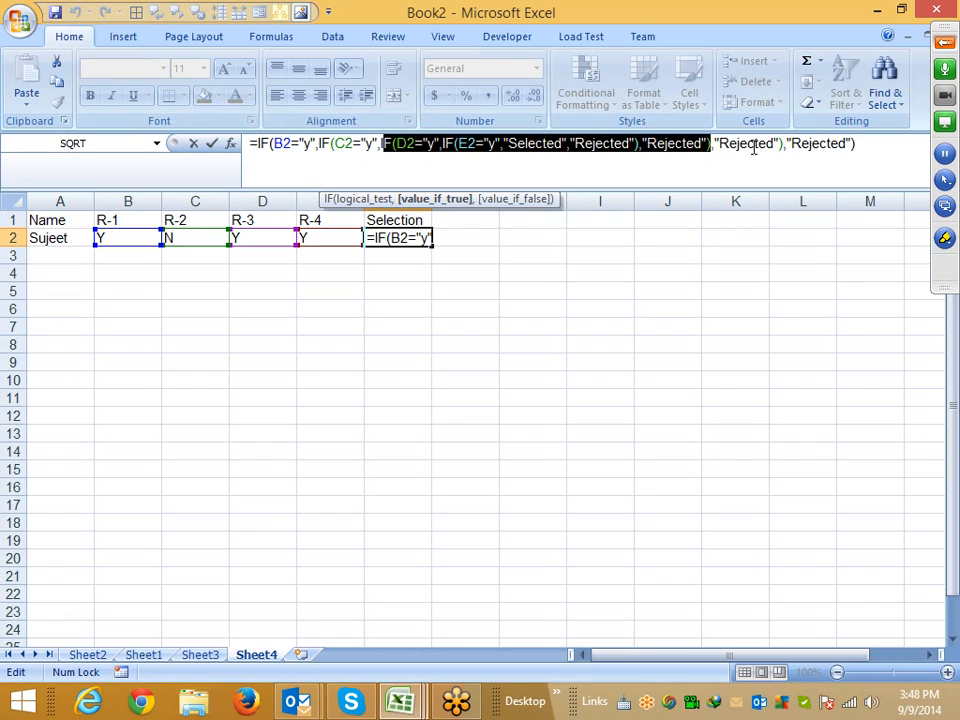
{"action": "left_click", "coordinate": [446, 149]}
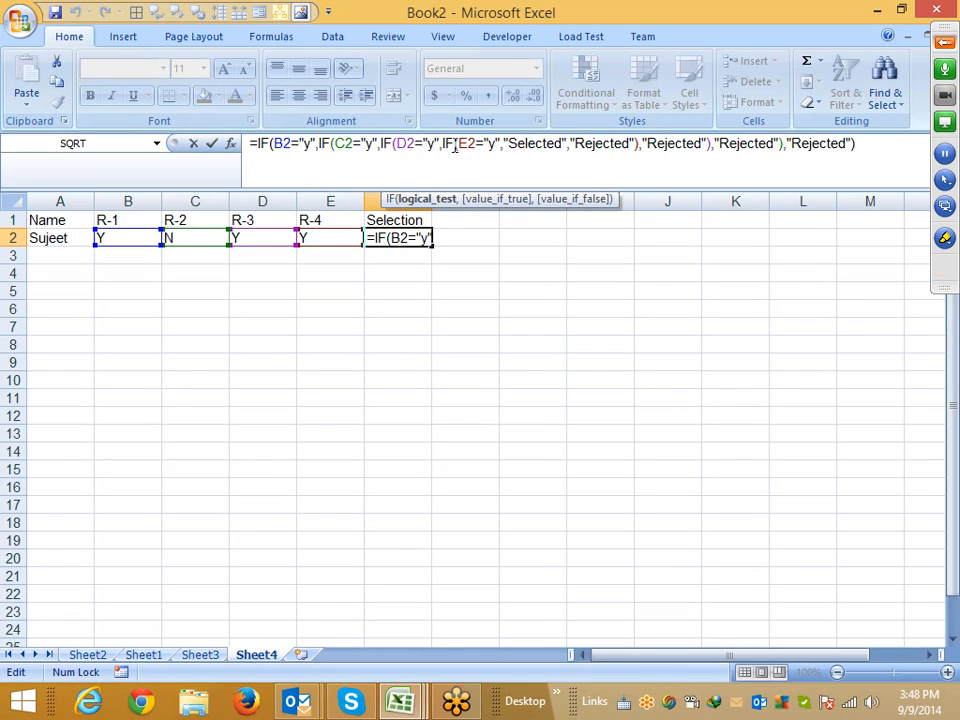
{"action": "left_click_drag", "start_coordinate": [444, 146], "coordinate": [569, 145]}
{"action": "left_click", "coordinate": [508, 146]}
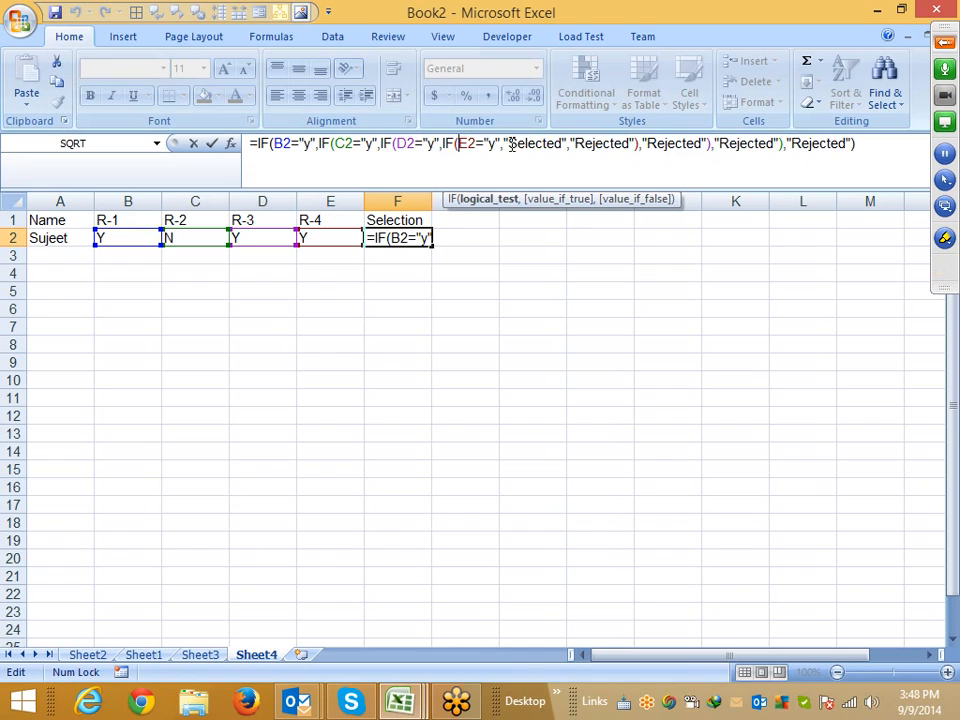
{"action": "left_click_drag", "start_coordinate": [508, 146], "coordinate": [547, 152]}
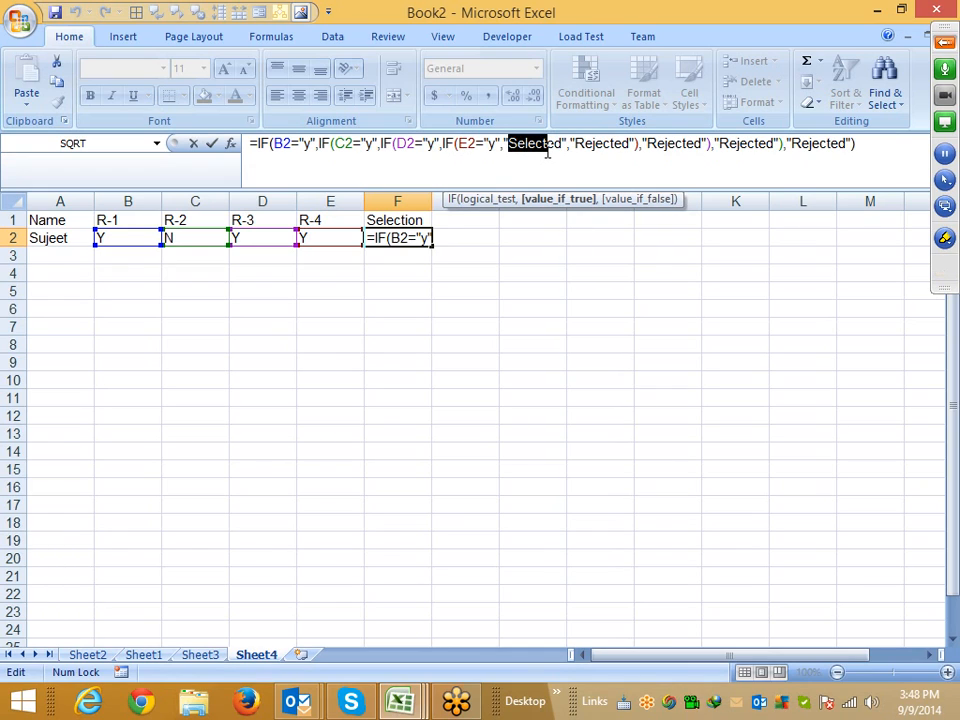
{"action": "key", "text": "Return"}
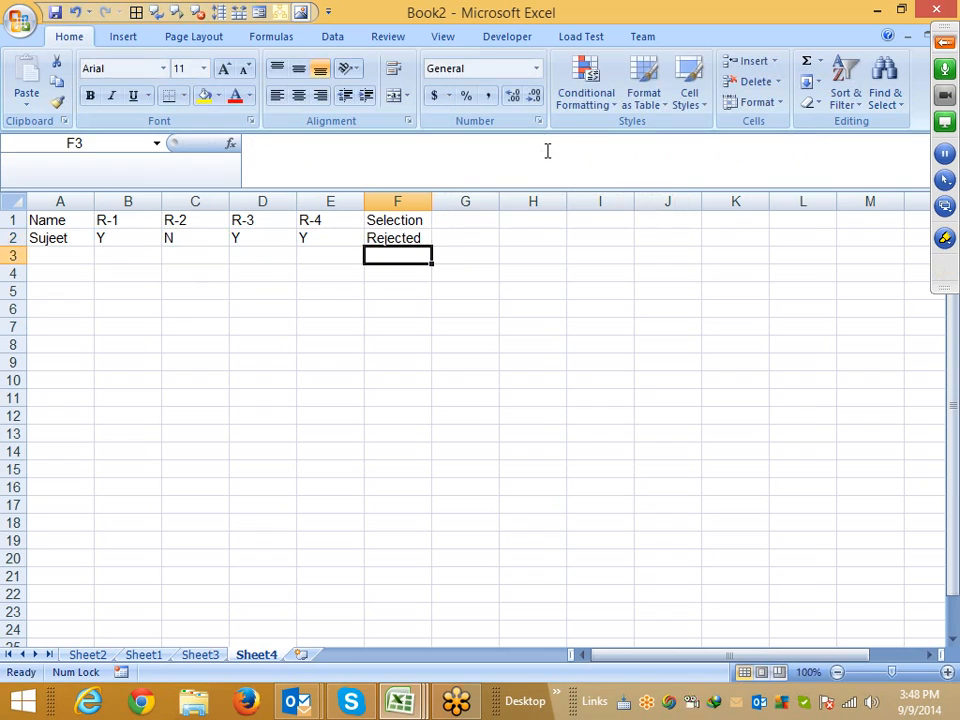
{"action": "left_click", "coordinate": [407, 237]}
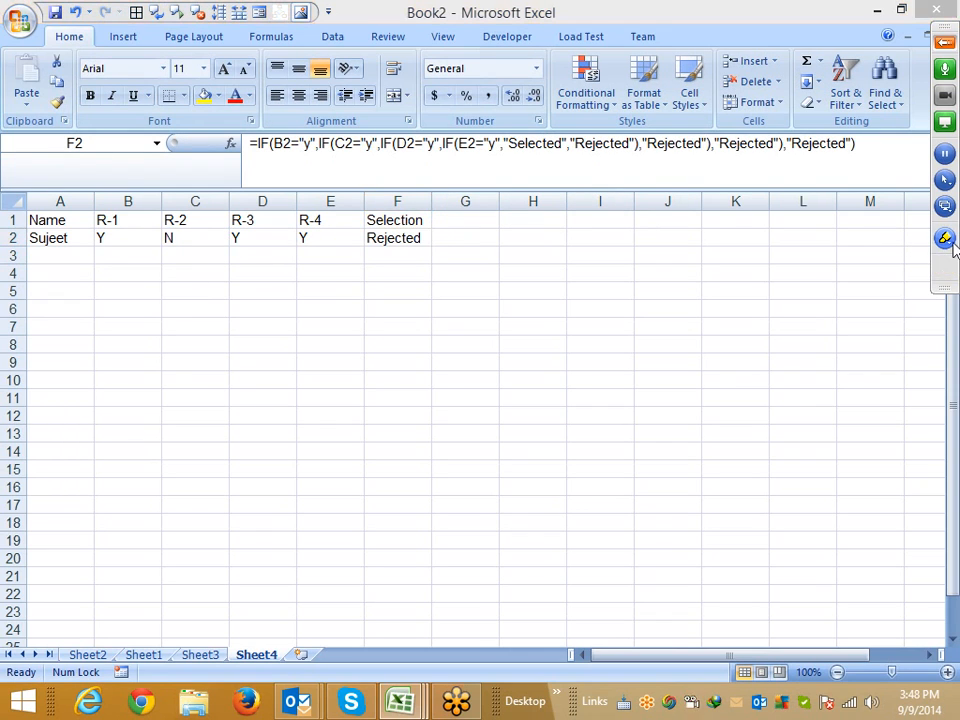
{"action": "left_click", "coordinate": [948, 246]}
{"action": "left_click", "coordinate": [870, 285]}
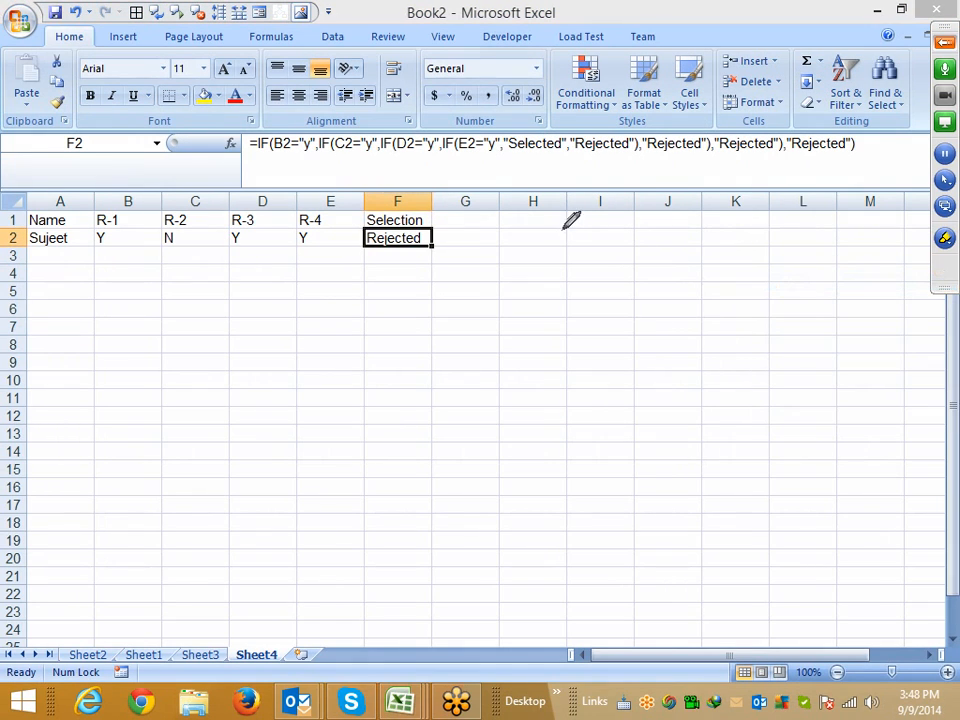
{"action": "mouse_move", "coordinate": [535, 297]}
{"action": "left_mouse_down"}
{"action": "mouse_move", "coordinate": [558, 231]}
{"action": "mouse_move", "coordinate": [611, 296]}
{"action": "left_mouse_up"}
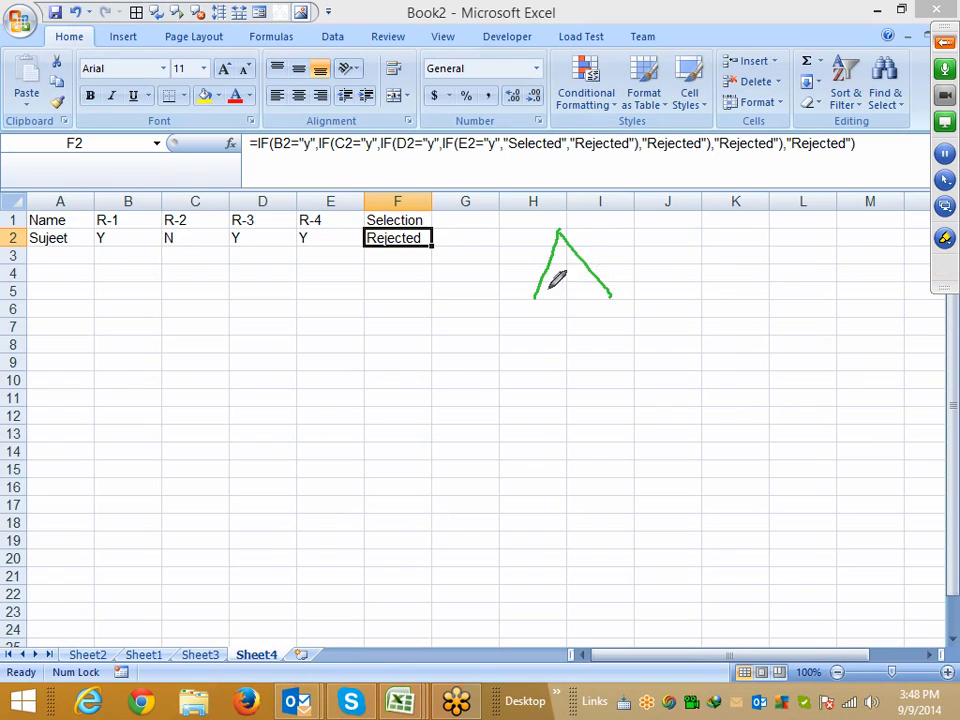
{"action": "left_click_drag", "start_coordinate": [535, 297], "coordinate": [578, 360]}
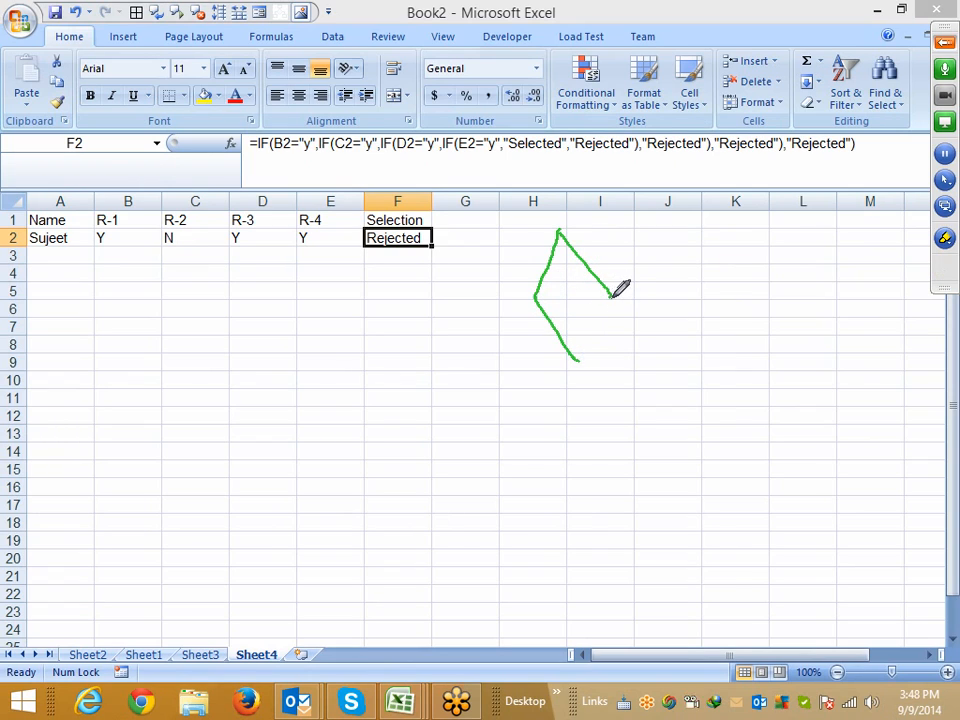
{"action": "left_click_drag", "start_coordinate": [612, 296], "coordinate": [579, 356]}
{"action": "mouse_move", "coordinate": [610, 299]}
{"action": "left_mouse_down"}
{"action": "mouse_move", "coordinate": [651, 300]}
{"action": "mouse_move", "coordinate": [689, 334]}
{"action": "mouse_move", "coordinate": [694, 362]}
{"action": "left_mouse_up"}
{"action": "mouse_move", "coordinate": [536, 297]}
{"action": "left_mouse_down"}
{"action": "mouse_move", "coordinate": [482, 298]}
{"action": "mouse_move", "coordinate": [476, 386]}
{"action": "left_mouse_up"}
{"action": "mouse_move", "coordinate": [640, 276]}
{"action": "left_mouse_down"}
{"action": "mouse_move", "coordinate": [640, 300]}
{"action": "mouse_move", "coordinate": [647, 273]}
{"action": "left_mouse_up"}
{"action": "mouse_move", "coordinate": [503, 269]}
{"action": "left_mouse_down"}
{"action": "mouse_move", "coordinate": [503, 294]}
{"action": "mouse_move", "coordinate": [527, 262]}
{"action": "mouse_move", "coordinate": [512, 279]}
{"action": "mouse_move", "coordinate": [564, 285]}
{"action": "mouse_move", "coordinate": [555, 297]}
{"action": "mouse_move", "coordinate": [568, 294]}
{"action": "mouse_move", "coordinate": [585, 313]}
{"action": "left_mouse_up"}
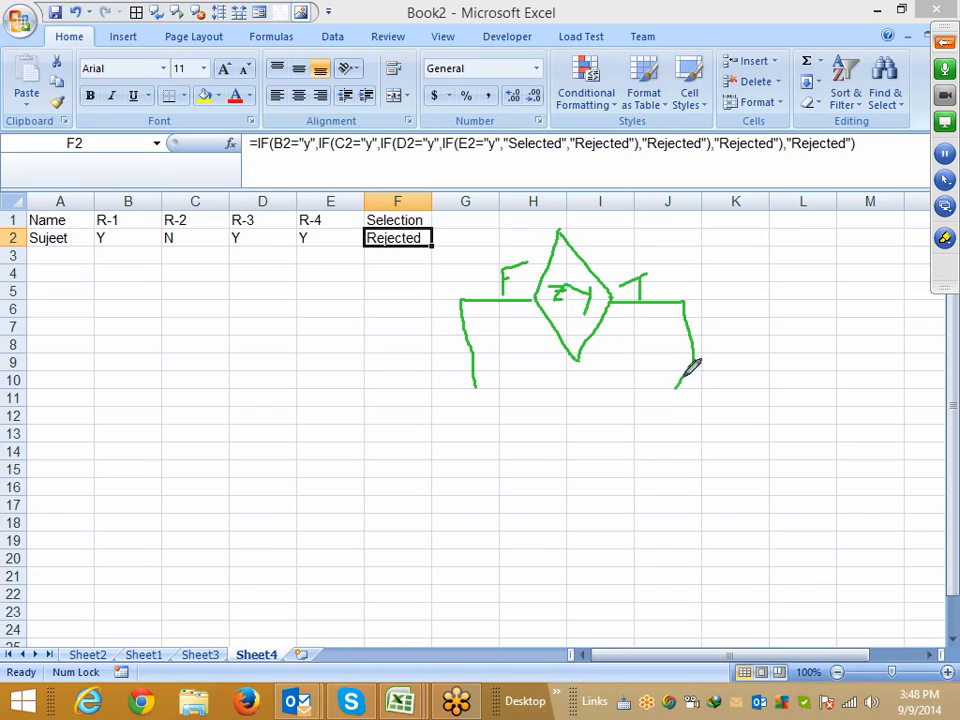
{"action": "left_click_drag", "start_coordinate": [692, 368], "coordinate": [640, 450]}
{"action": "left_click_drag", "start_coordinate": [690, 368], "coordinate": [743, 450]}
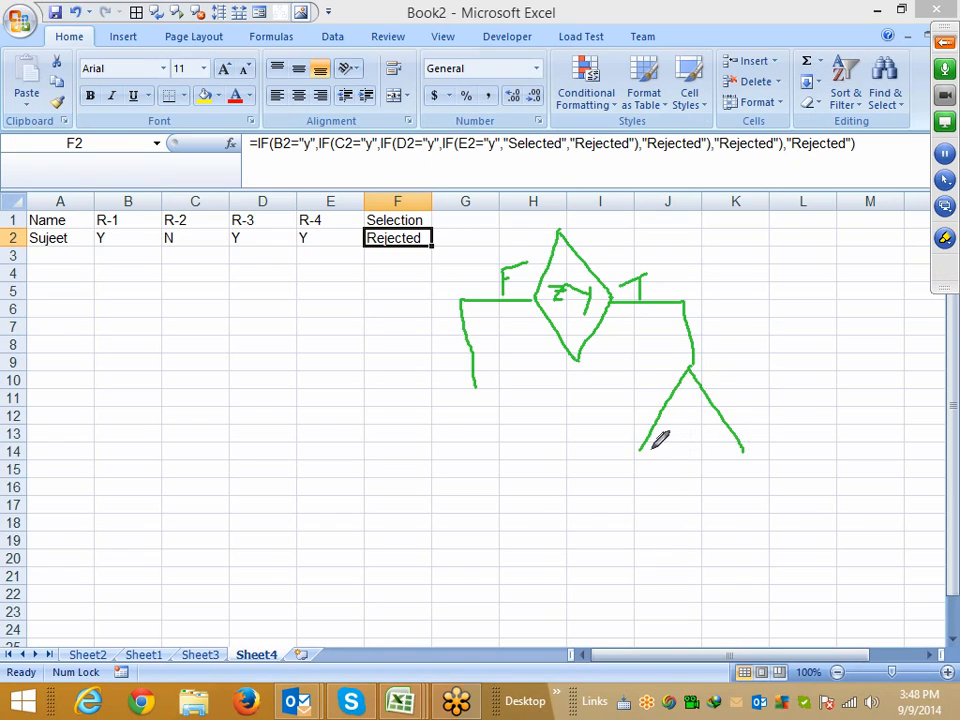
{"action": "left_click_drag", "start_coordinate": [643, 452], "coordinate": [690, 510]}
{"action": "left_click_drag", "start_coordinate": [745, 456], "coordinate": [697, 511]}
{"action": "mouse_move", "coordinate": [390, 393]}
{"action": "left_mouse_down"}
{"action": "mouse_move", "coordinate": [476, 392]}
{"action": "mouse_move", "coordinate": [508, 422]}
{"action": "mouse_move", "coordinate": [386, 442]}
{"action": "mouse_move", "coordinate": [393, 397]}
{"action": "left_mouse_up"}
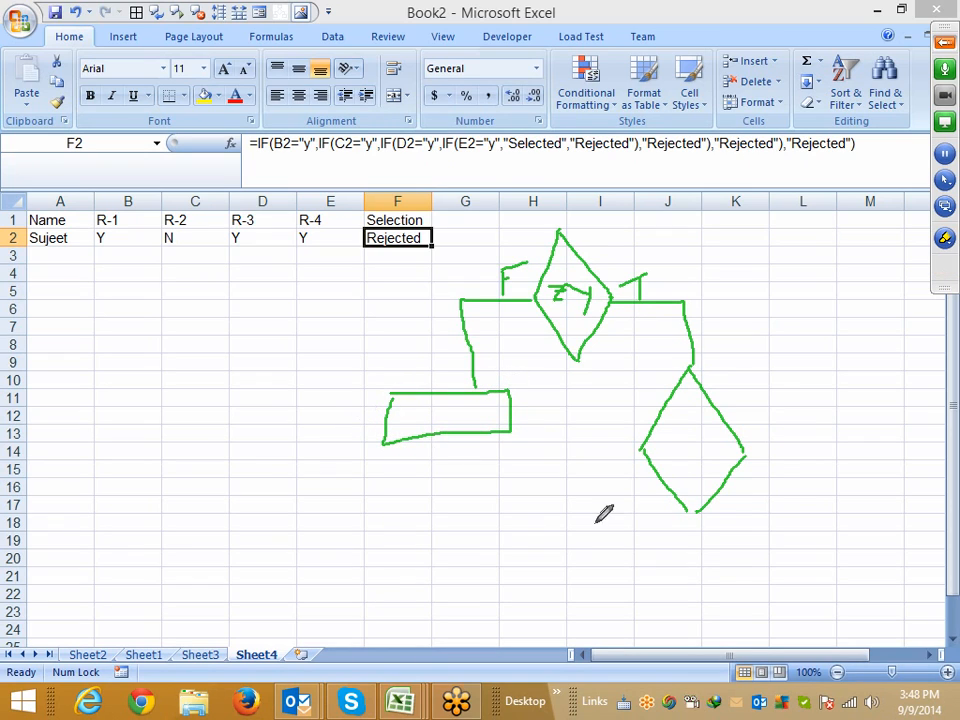
{"action": "mouse_move", "coordinate": [745, 458]}
{"action": "left_mouse_down"}
{"action": "mouse_move", "coordinate": [815, 508]}
{"action": "mouse_move", "coordinate": [816, 560]}
{"action": "mouse_move", "coordinate": [789, 624]}
{"action": "left_mouse_up"}
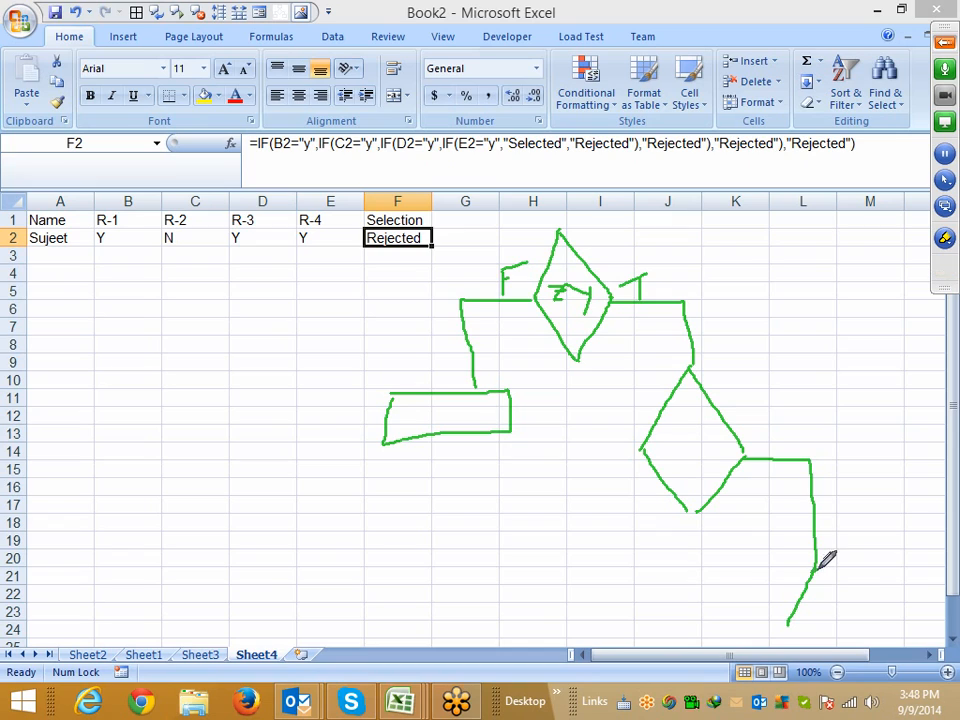
{"action": "left_click_drag", "start_coordinate": [816, 568], "coordinate": [850, 620]}
{"action": "left_click_drag", "start_coordinate": [790, 625], "coordinate": [829, 660]}
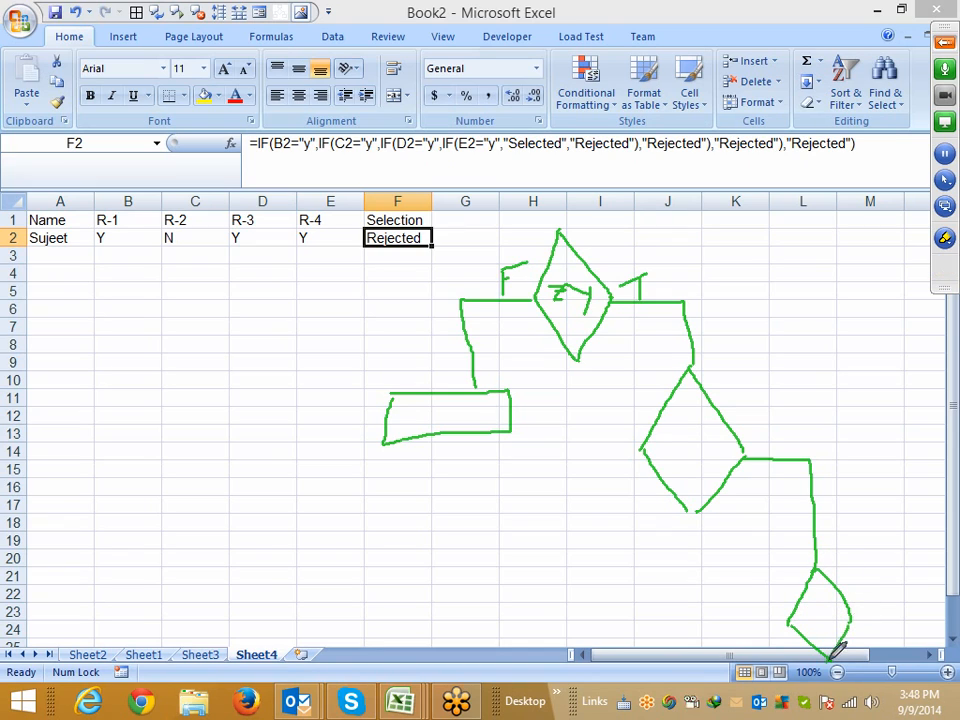
{"action": "mouse_move", "coordinate": [641, 449]}
{"action": "left_mouse_down"}
{"action": "mouse_move", "coordinate": [584, 462]}
{"action": "mouse_move", "coordinate": [598, 528]}
{"action": "mouse_move", "coordinate": [636, 541]}
{"action": "mouse_move", "coordinate": [551, 597]}
{"action": "left_mouse_up"}
{"action": "left_click_drag", "start_coordinate": [557, 551], "coordinate": [551, 597]}
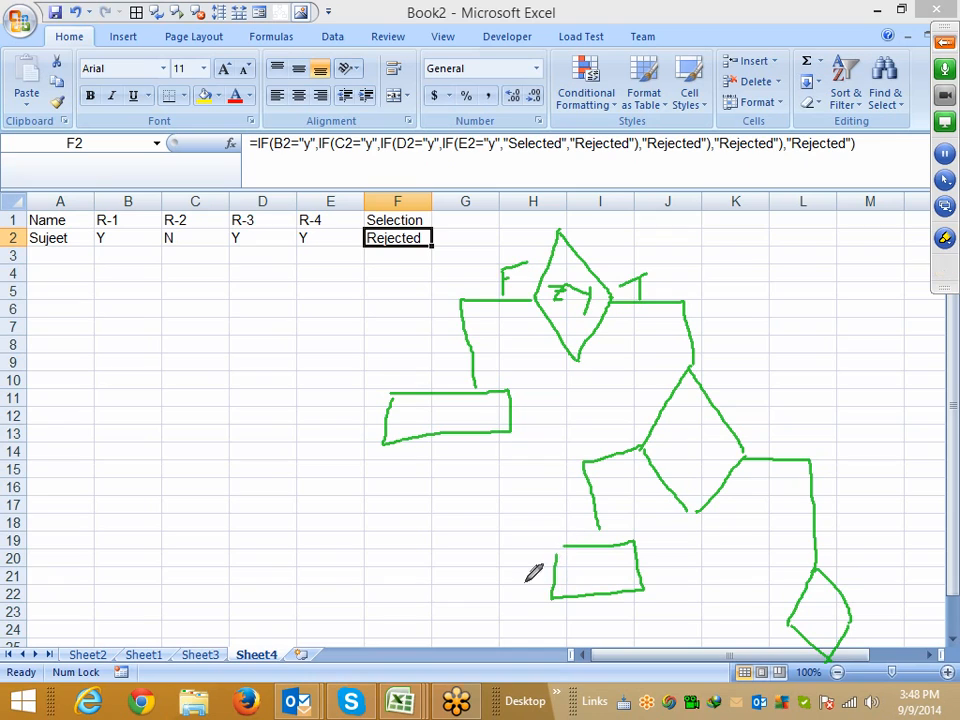
{"action": "left_click_drag", "start_coordinate": [441, 336], "coordinate": [575, 582]}
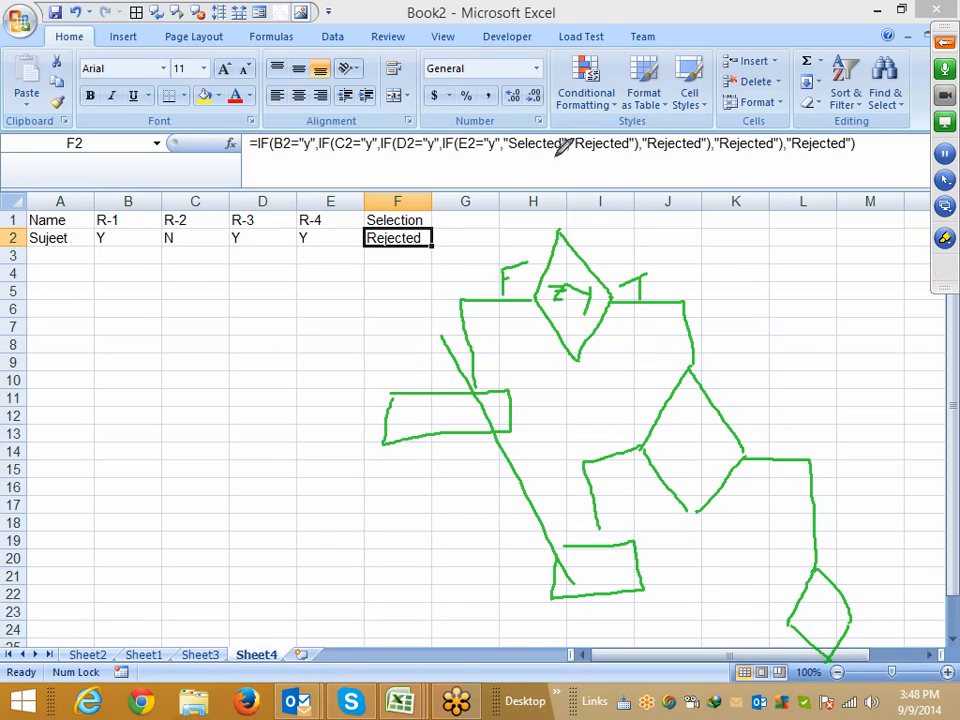
{"action": "left_click_drag", "start_coordinate": [581, 153], "coordinate": [830, 154]}
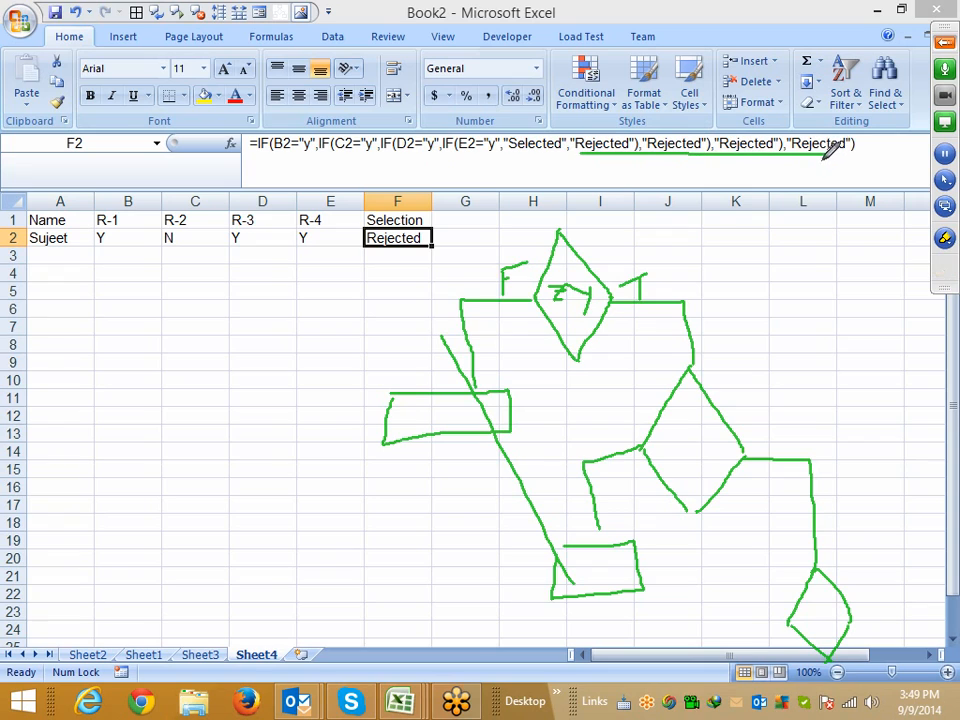
{"action": "left_click_drag", "start_coordinate": [658, 258], "coordinate": [868, 592]}
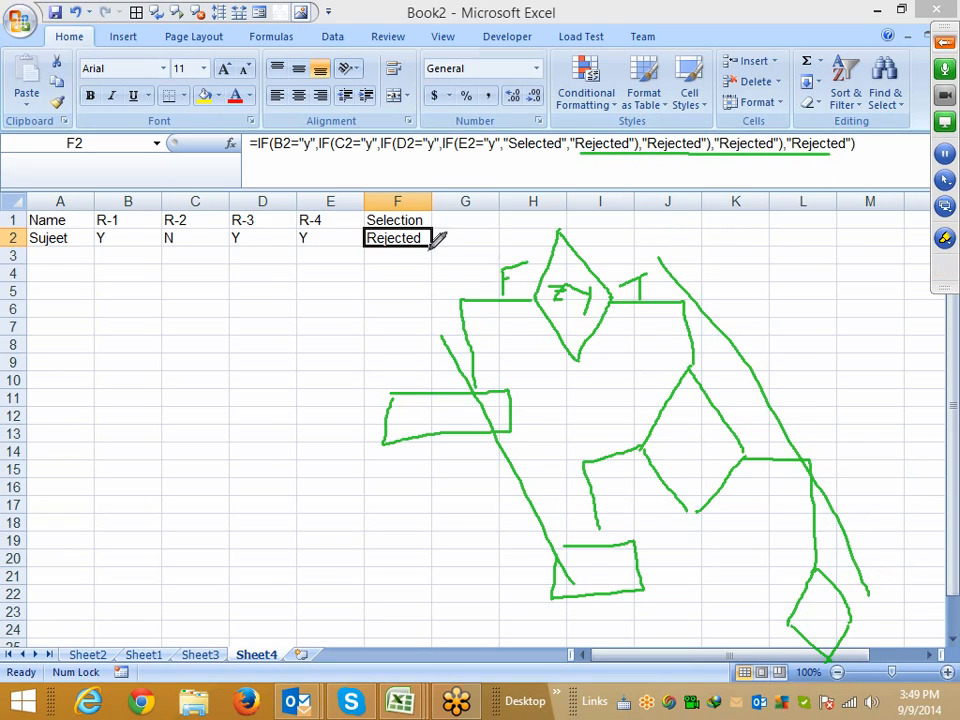
{"action": "left_click_drag", "start_coordinate": [316, 156], "coordinate": [555, 157]}
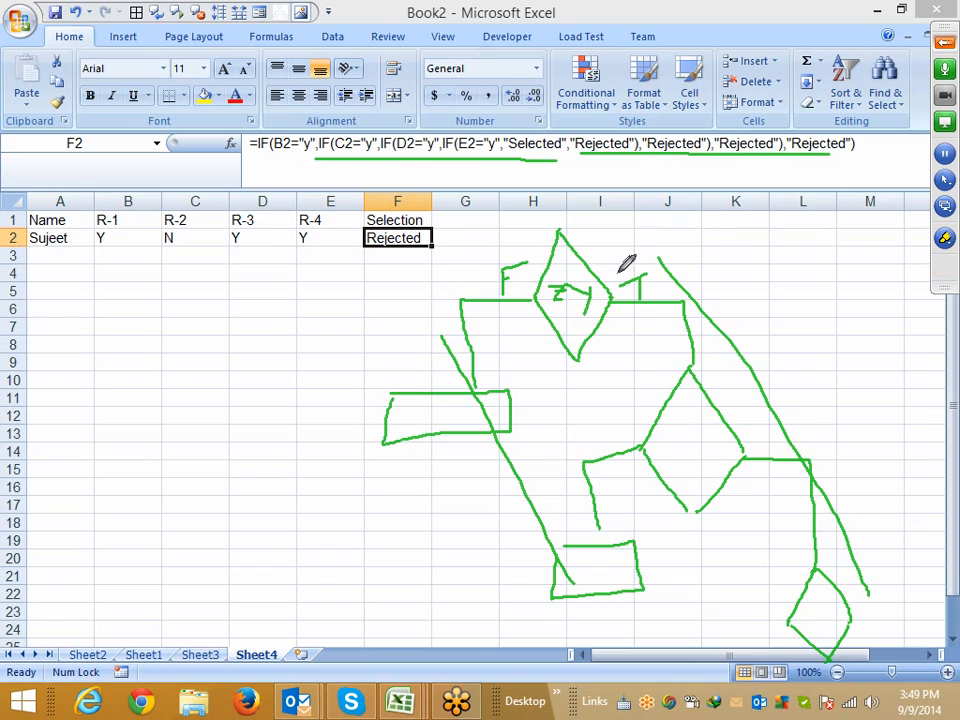
{"action": "right_click", "coordinate": [737, 268]}
{"action": "left_click", "coordinate": [778, 307]}
Highlight the innermost IF and then each Rejected argument and condition of F2's formula in turn, leaving the formula unchanged
{"action": "left_click_drag", "start_coordinate": [446, 142], "coordinate": [642, 157]}
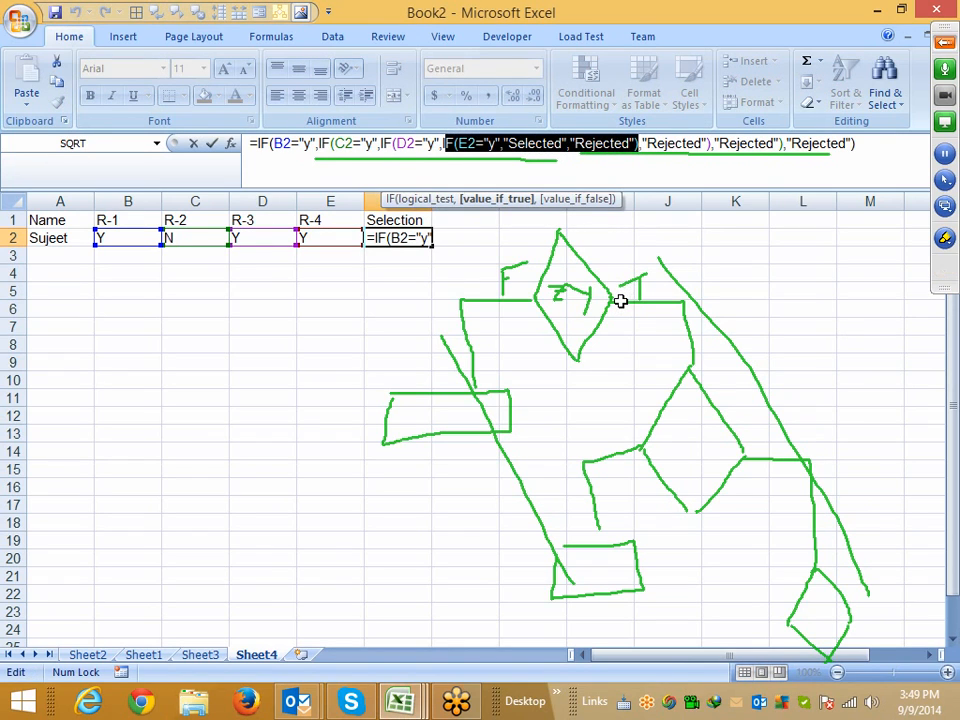
{"action": "left_click", "coordinate": [944, 238]}
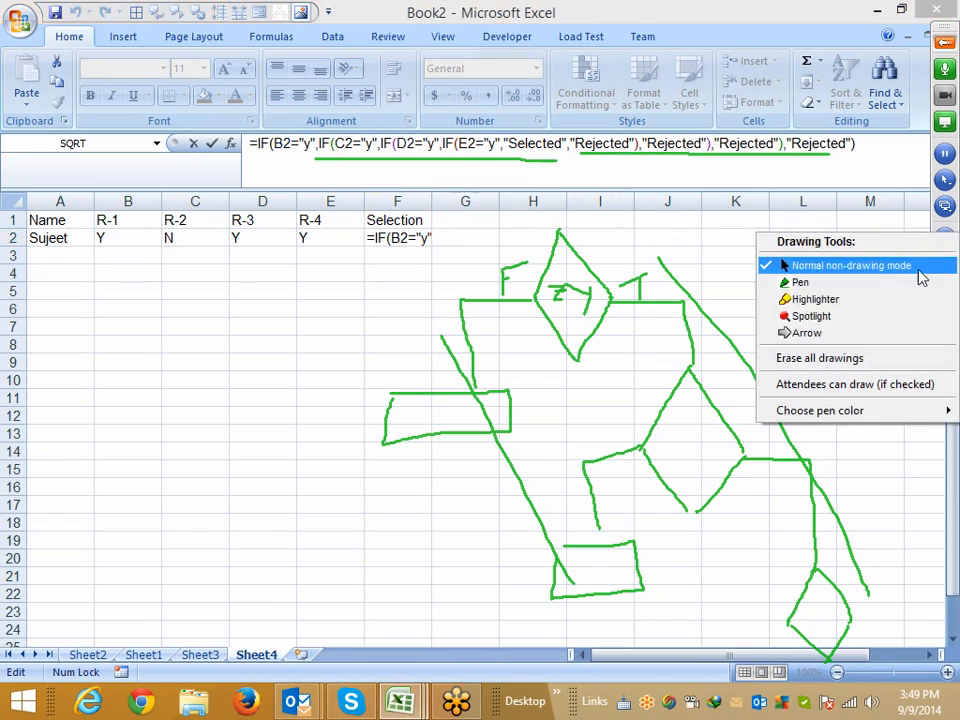
{"action": "left_click", "coordinate": [838, 362]}
{"action": "left_click", "coordinate": [578, 150]}
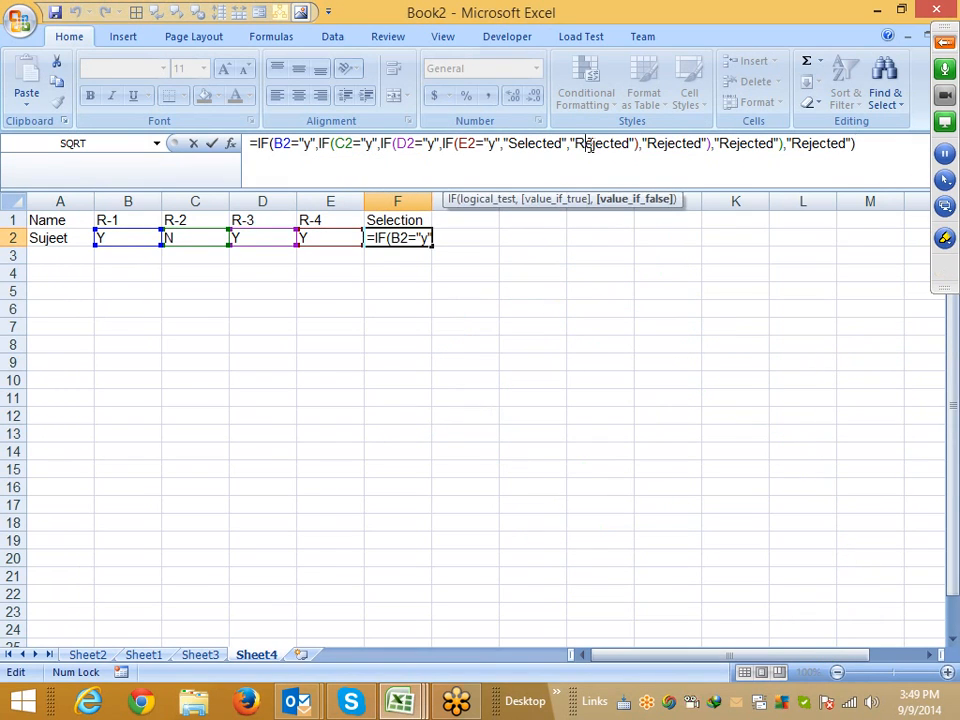
{"action": "double_click", "coordinate": [588, 145]}
{"action": "left_click", "coordinate": [448, 145]}
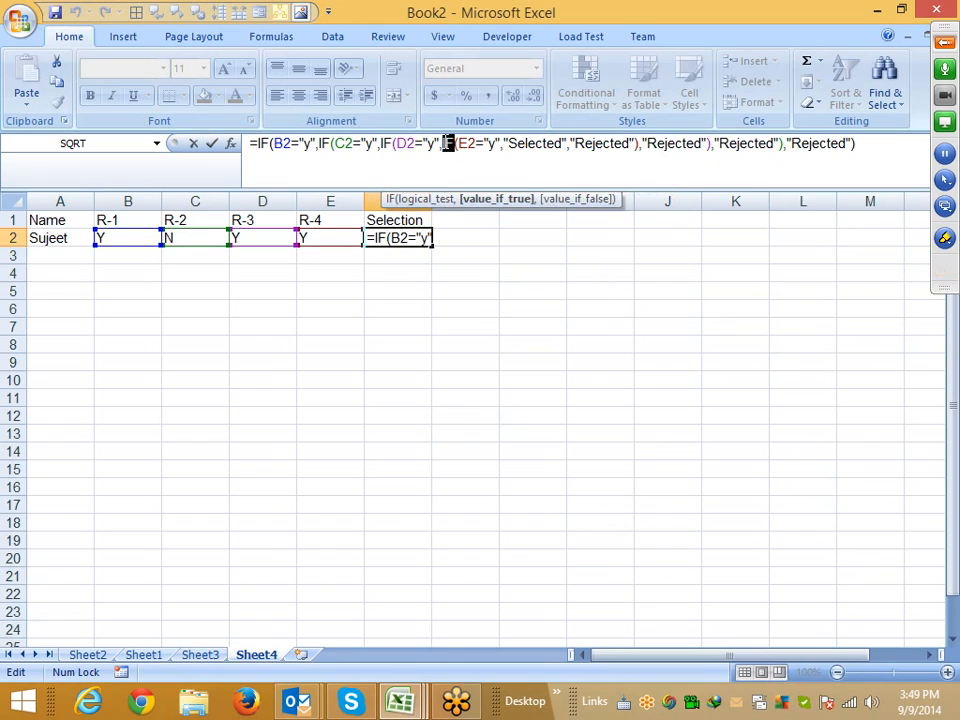
{"action": "double_click", "coordinate": [681, 143]}
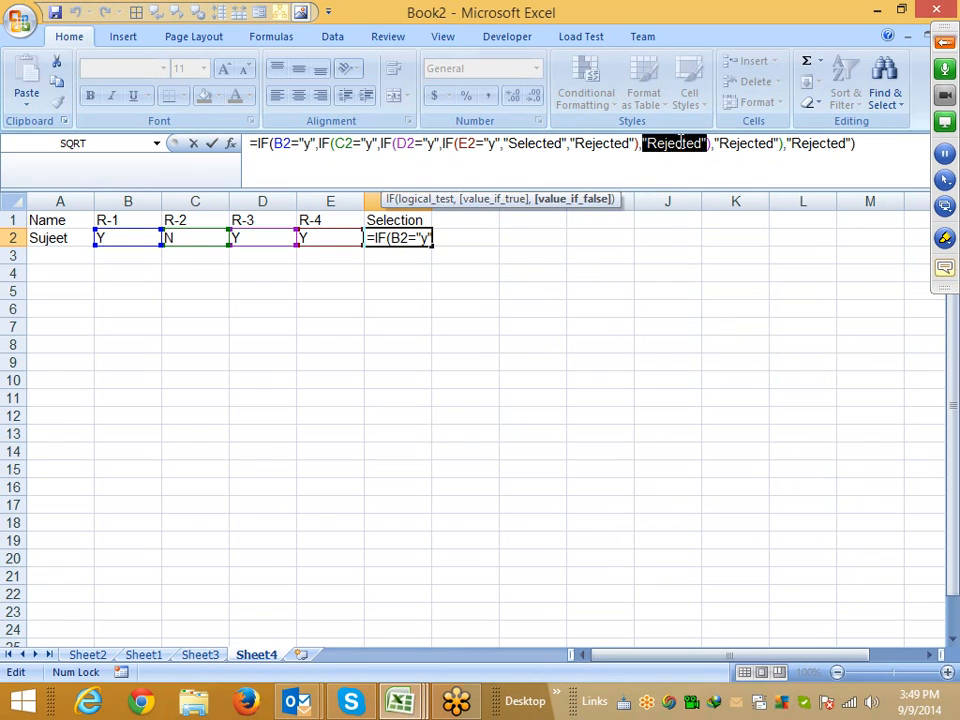
{"action": "double_click", "coordinate": [387, 143]}
{"action": "double_click", "coordinate": [720, 145]}
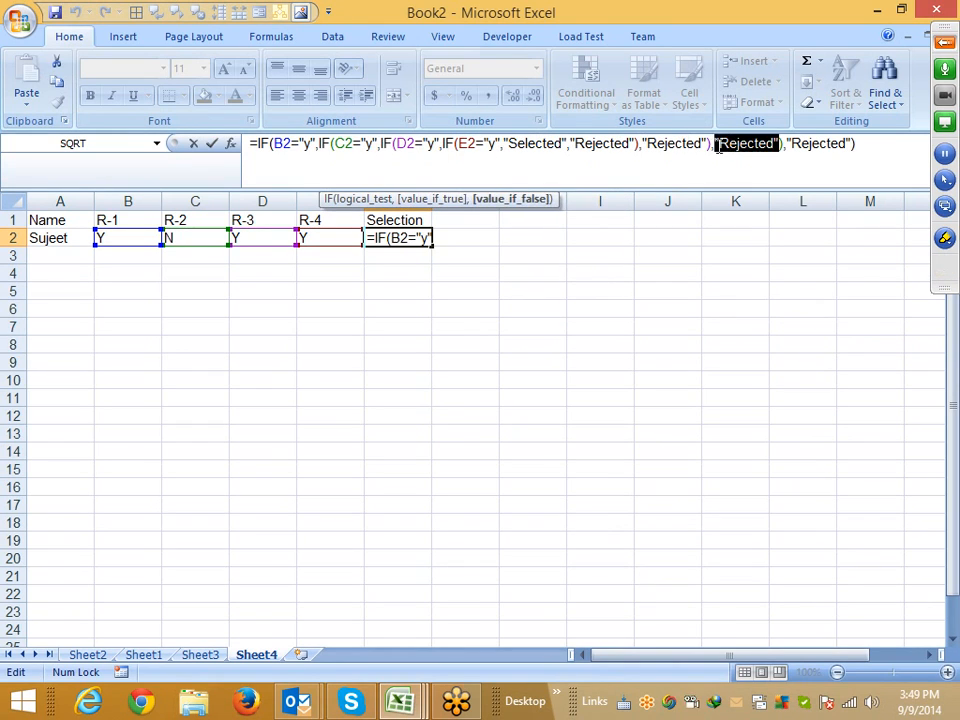
{"action": "double_click", "coordinate": [340, 144]}
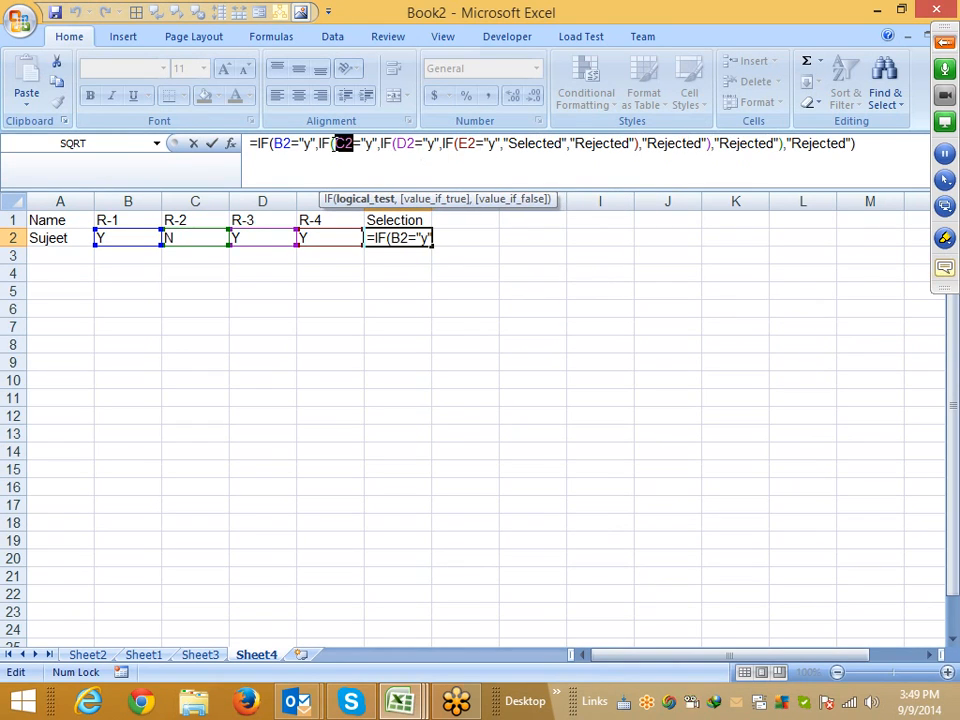
{"action": "double_click", "coordinate": [820, 144]}
{"action": "double_click", "coordinate": [265, 144]}
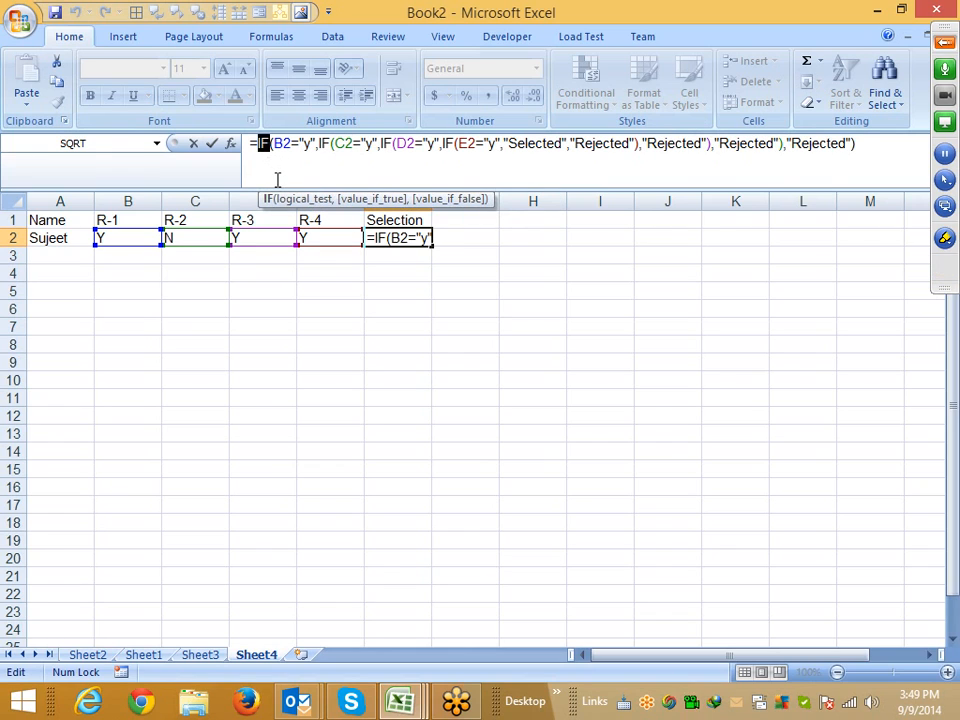
{"action": "key", "text": "Escape"}
Step through F2's nested formula with Evaluate Formula until its final result, then close the dialog
{"action": "left_click", "coordinate": [196, 237]}
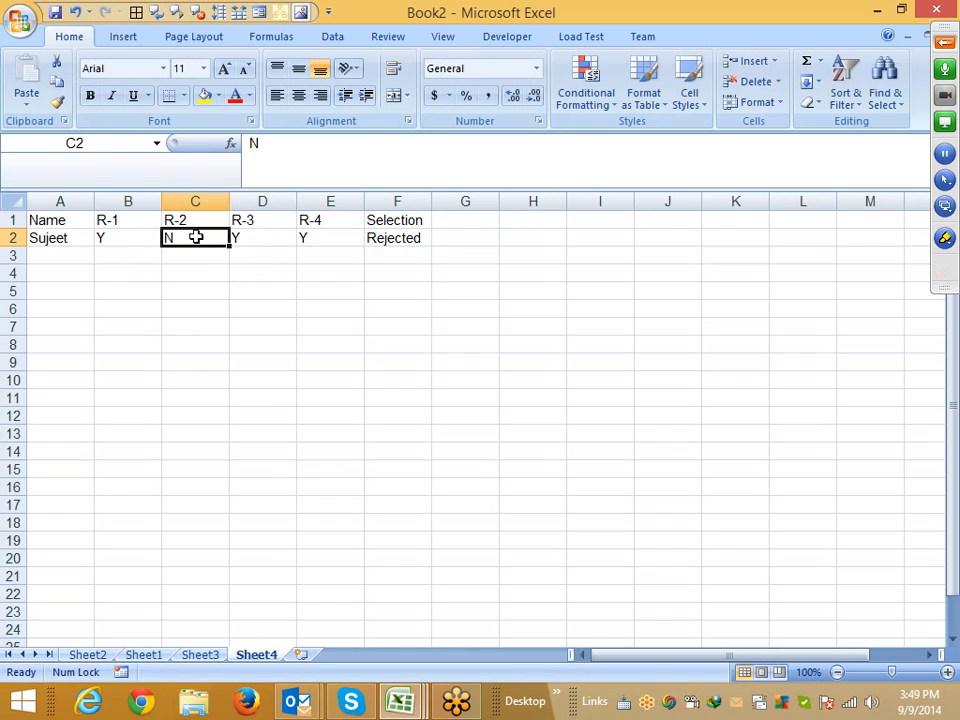
{"action": "left_click", "coordinate": [371, 238]}
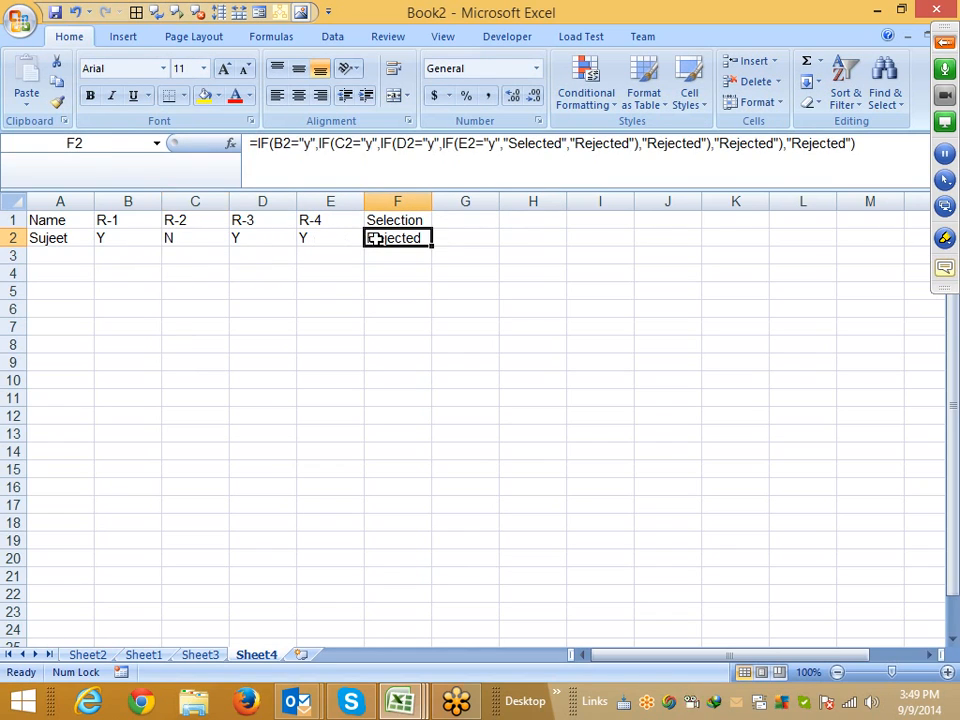
{"action": "left_click", "coordinate": [381, 39]}
{"action": "left_click", "coordinate": [271, 36]}
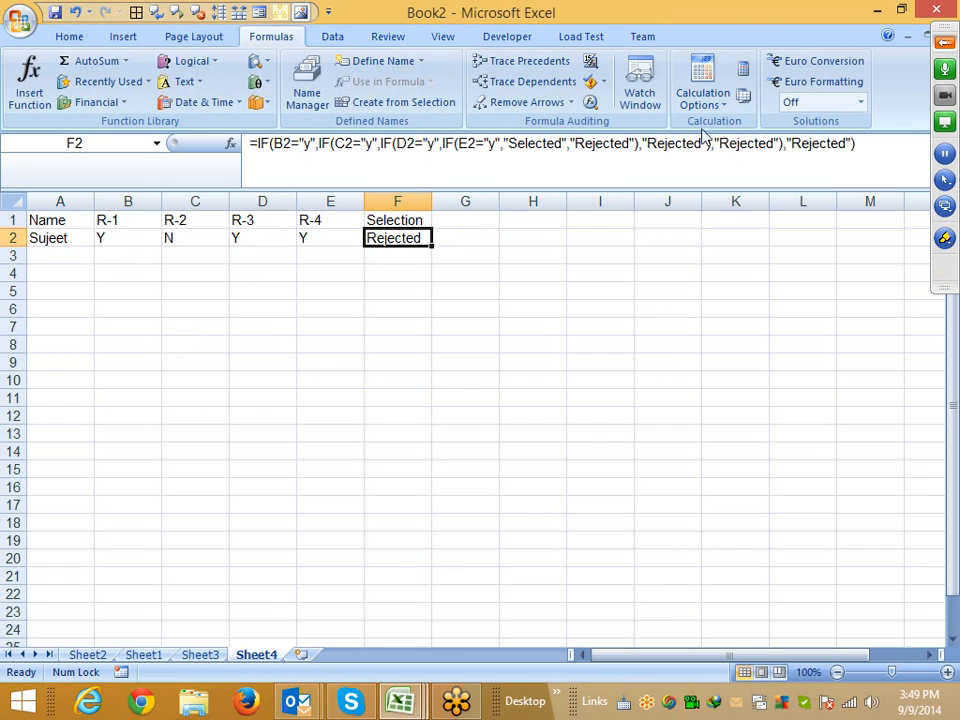
{"action": "left_click", "coordinate": [590, 104]}
{"action": "left_click_drag", "start_coordinate": [467, 199], "coordinate": [338, 260]}
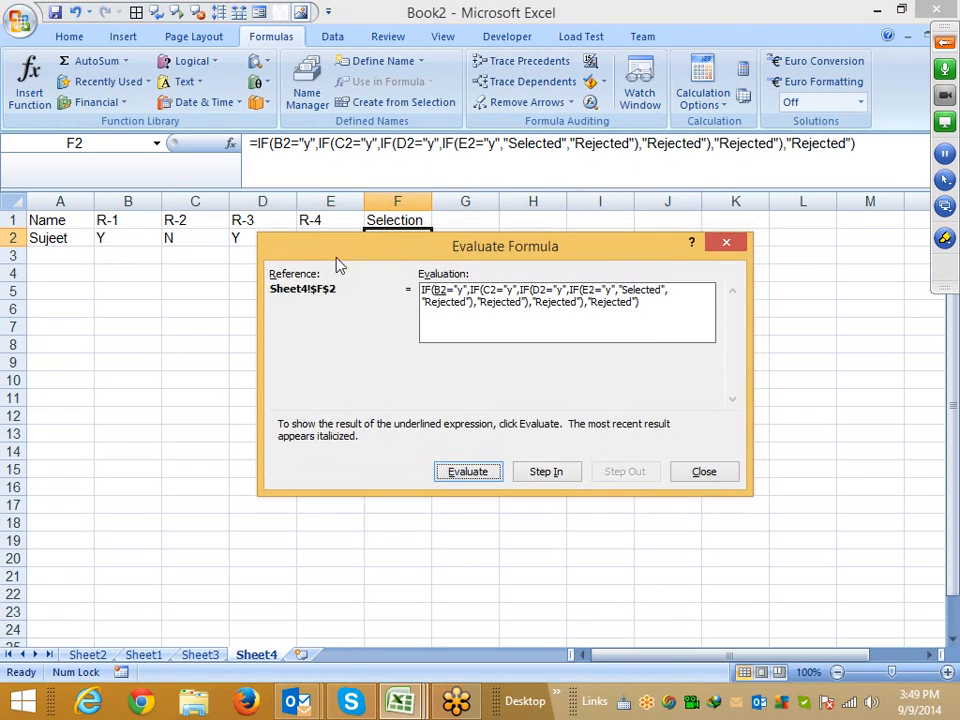
{"action": "left_click", "coordinate": [486, 476]}
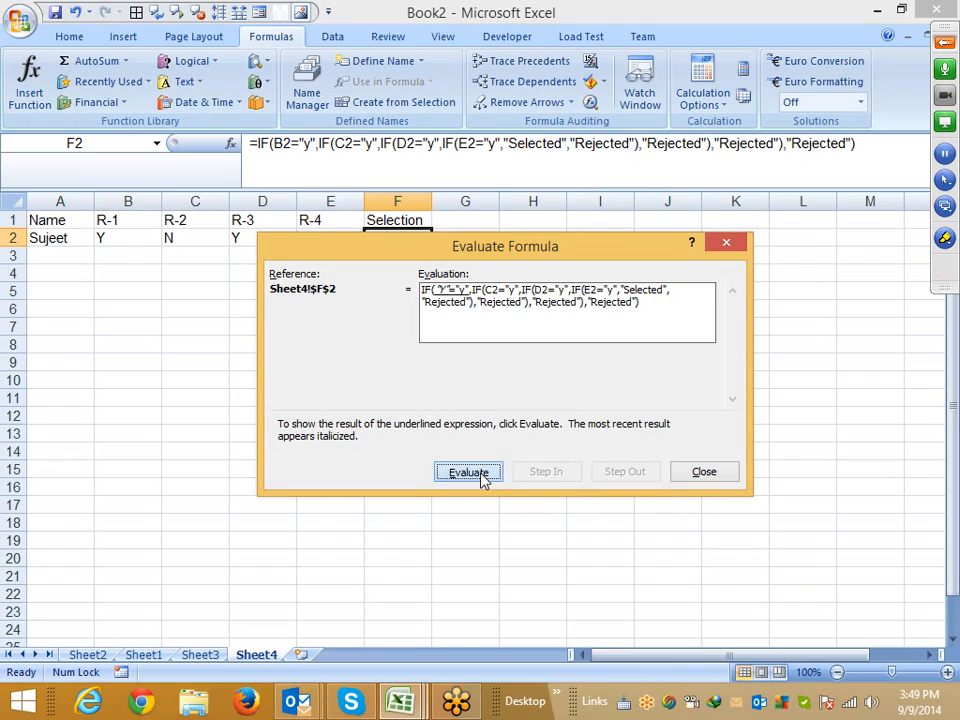
{"action": "left_click", "coordinate": [484, 478]}
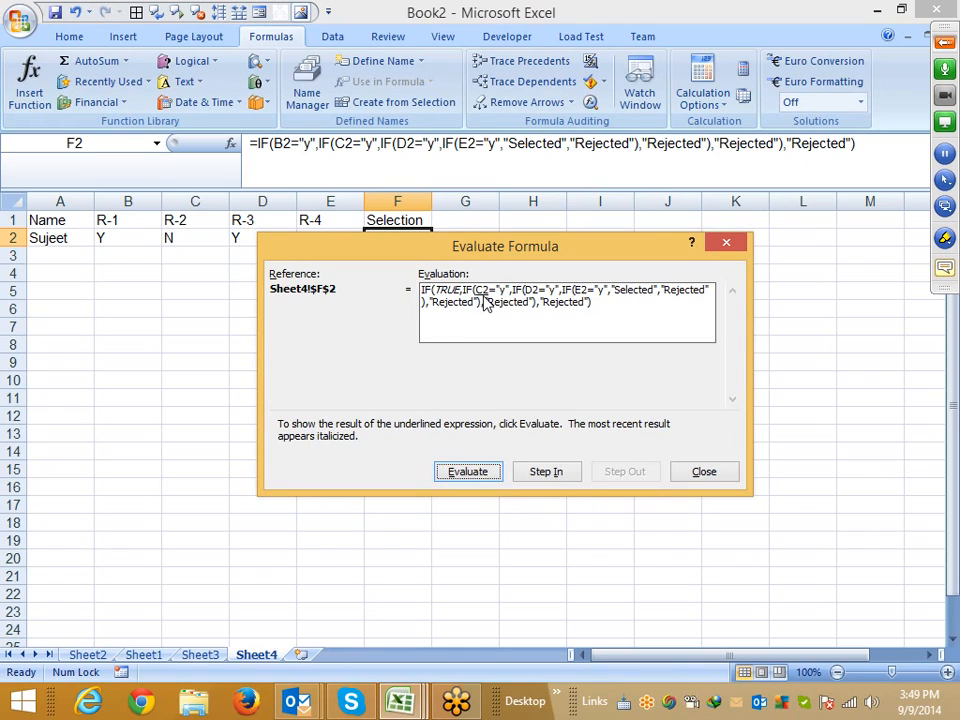
{"action": "left_click", "coordinate": [486, 474]}
{"action": "left_click", "coordinate": [486, 478]}
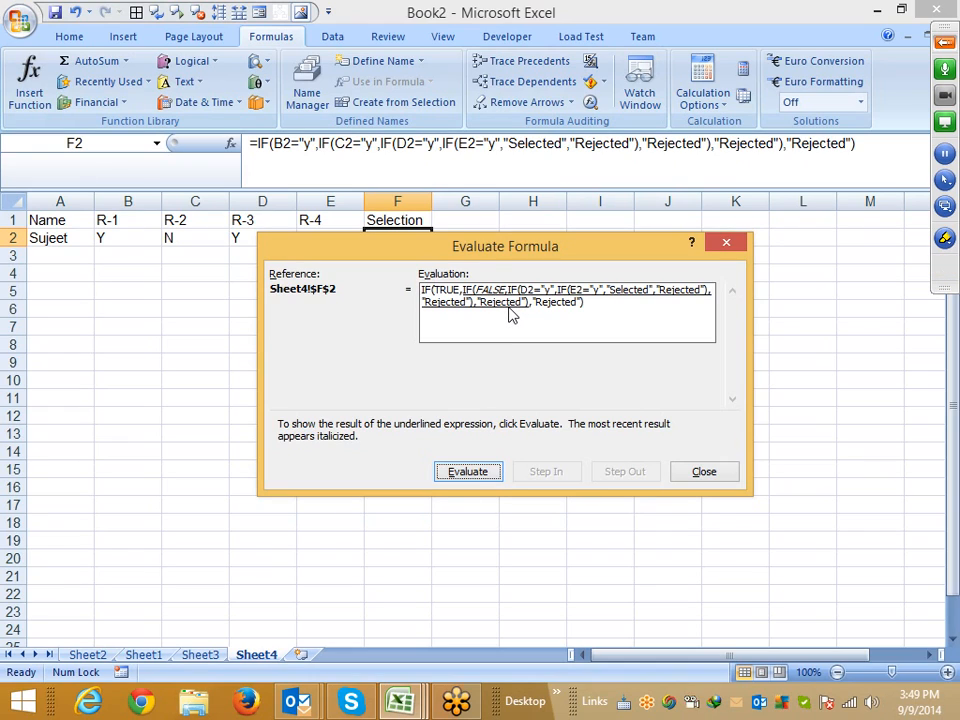
{"action": "left_click", "coordinate": [491, 474]}
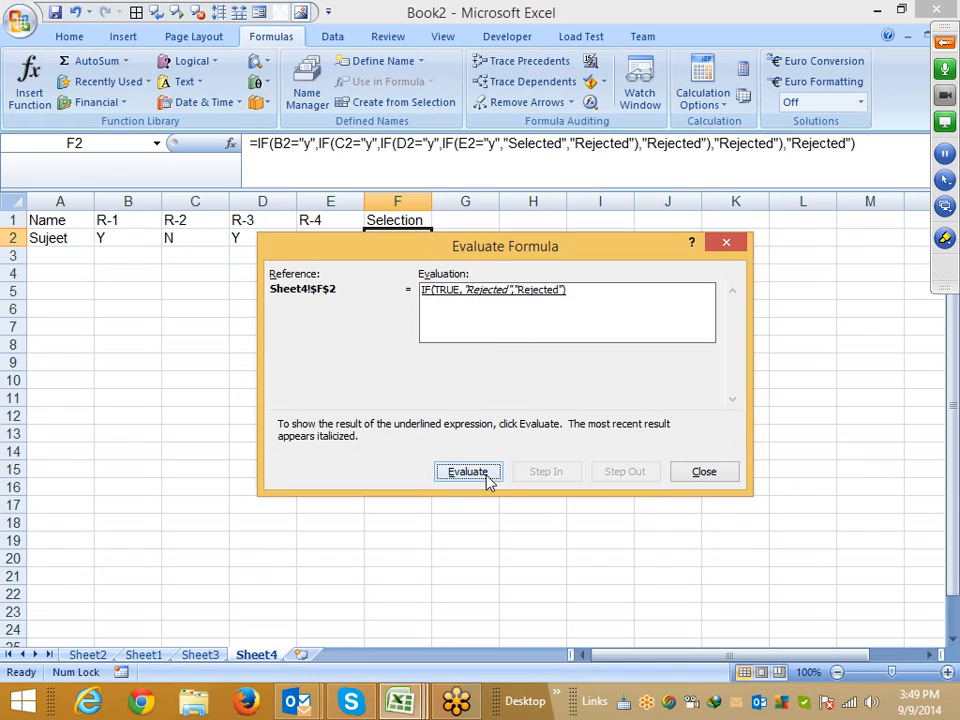
{"action": "left_click", "coordinate": [468, 472]}
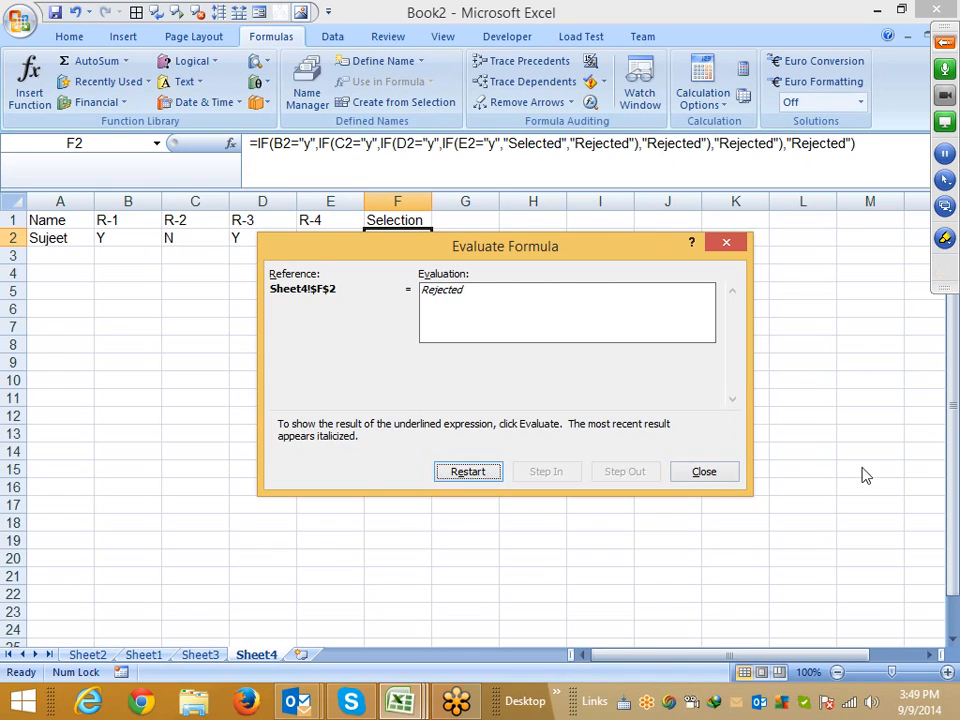
{"action": "left_click", "coordinate": [704, 473]}
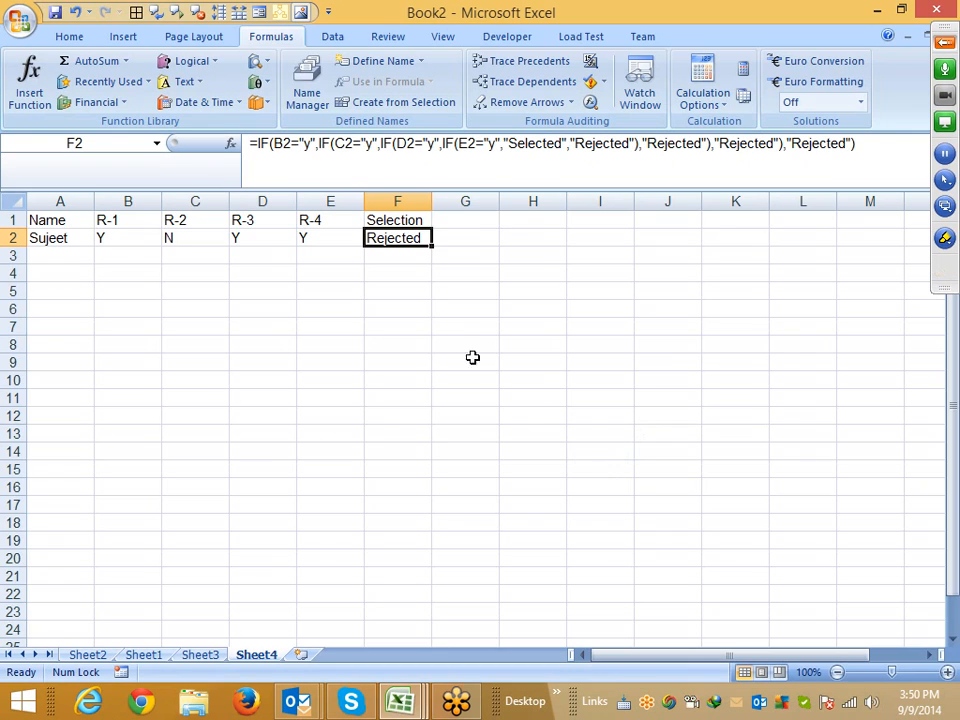
{"action": "left_click", "coordinate": [235, 277]}
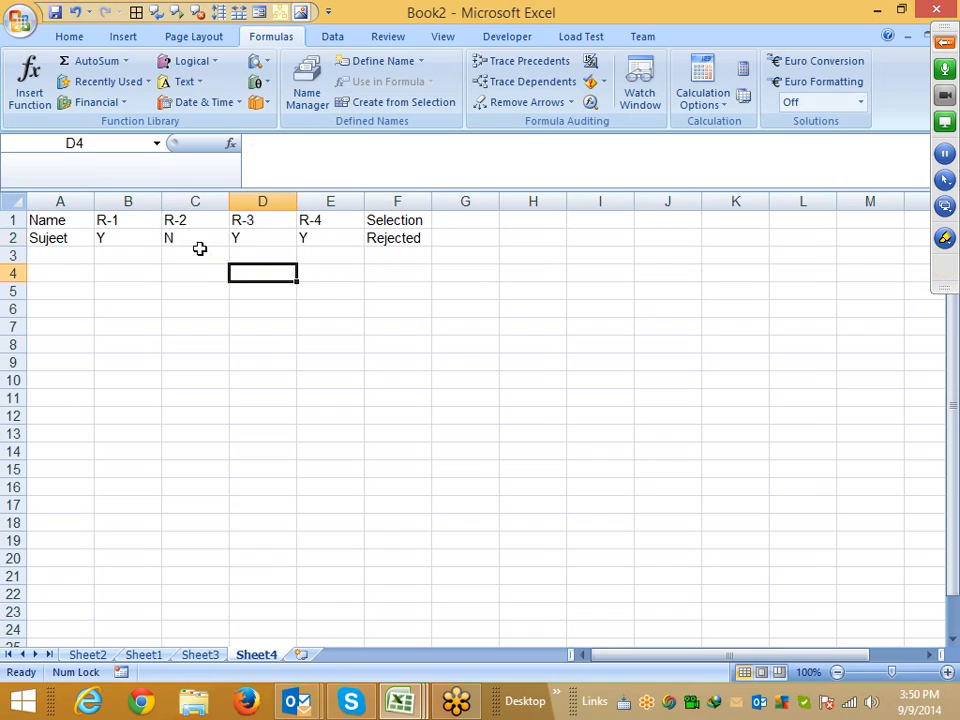
{"action": "left_click", "coordinate": [199, 250]}
{"action": "left_click", "coordinate": [381, 238]}
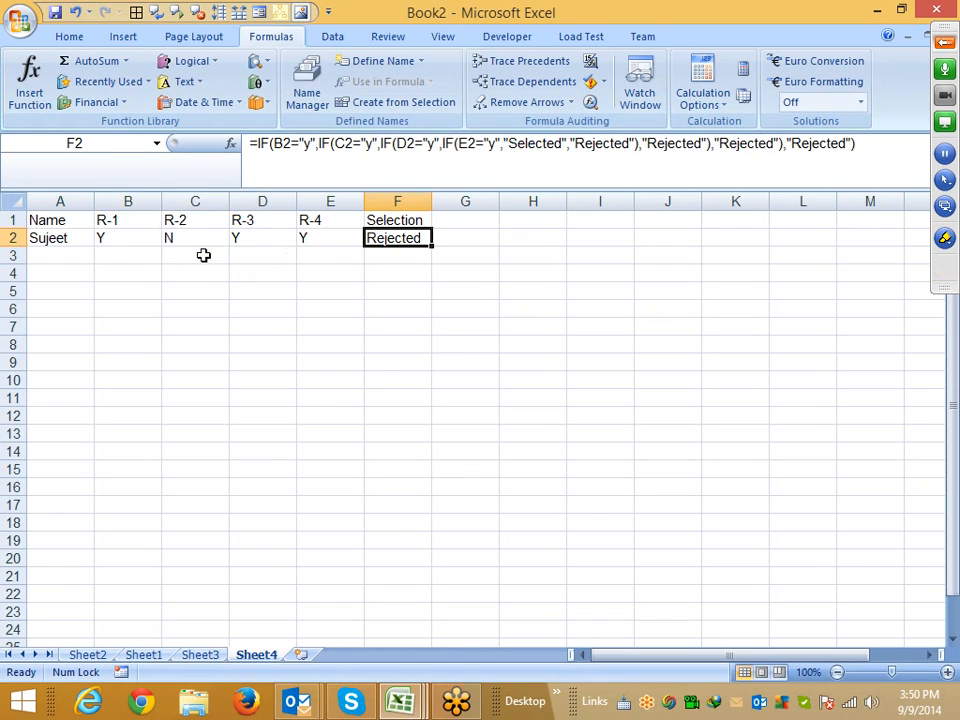
{"action": "left_click", "coordinate": [115, 237]}
{"action": "left_click_drag", "start_coordinate": [115, 237], "coordinate": [169, 238]}
{"action": "left_click", "coordinate": [396, 254]}
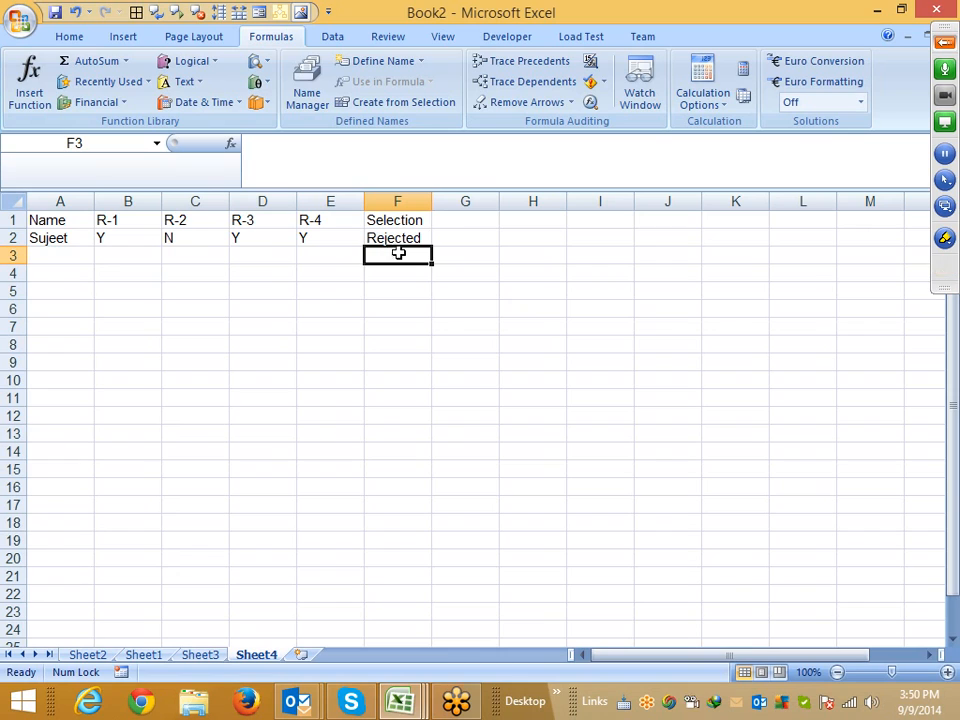
{"action": "left_click", "coordinate": [410, 226]}
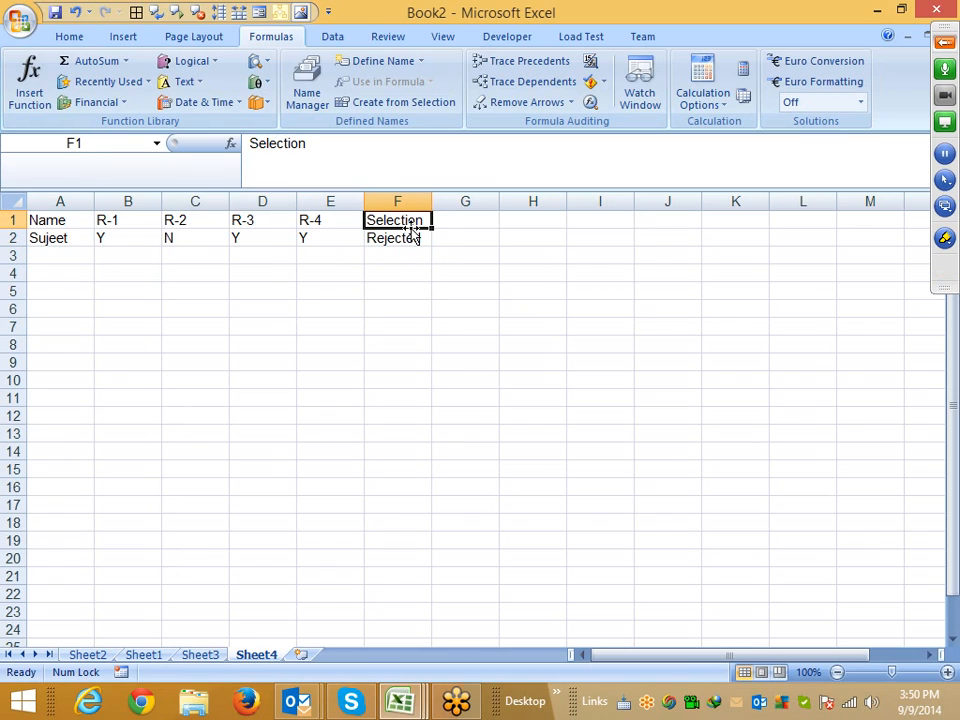
{"action": "left_click", "coordinate": [411, 238]}
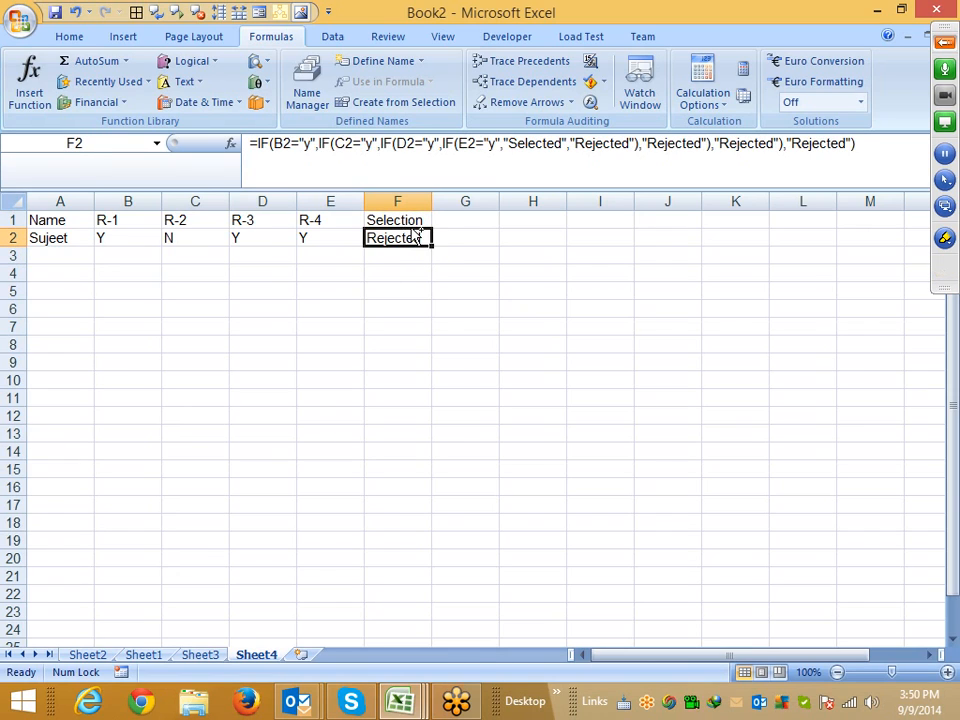
Move the nested IF formula from F2 to I2
{"action": "key", "text": "ctrl+c"}
{"action": "key", "text": "Right"}
{"action": "key", "text": "Right"}
{"action": "key", "text": "Right"}
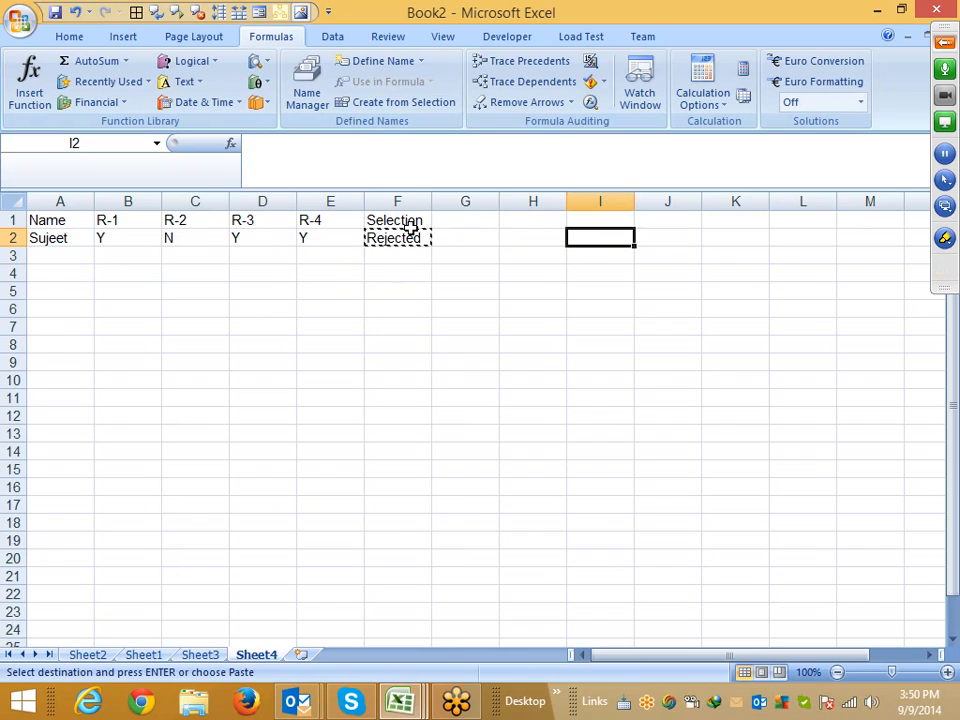
{"action": "key", "text": "Return"}
Enter =AND(B2="y",C2="y",D2="y",E2="y") in F2 to test whether all four rounds are y
{"action": "key", "text": "Left"}
{"action": "key", "text": "Left"}
{"action": "key", "text": "Left"}
{"action": "key", "text": "Left"}
{"action": "key", "text": "shift+Left"}
{"action": "key", "text": "shift+Left"}
{"action": "key", "text": "shift+Left"}
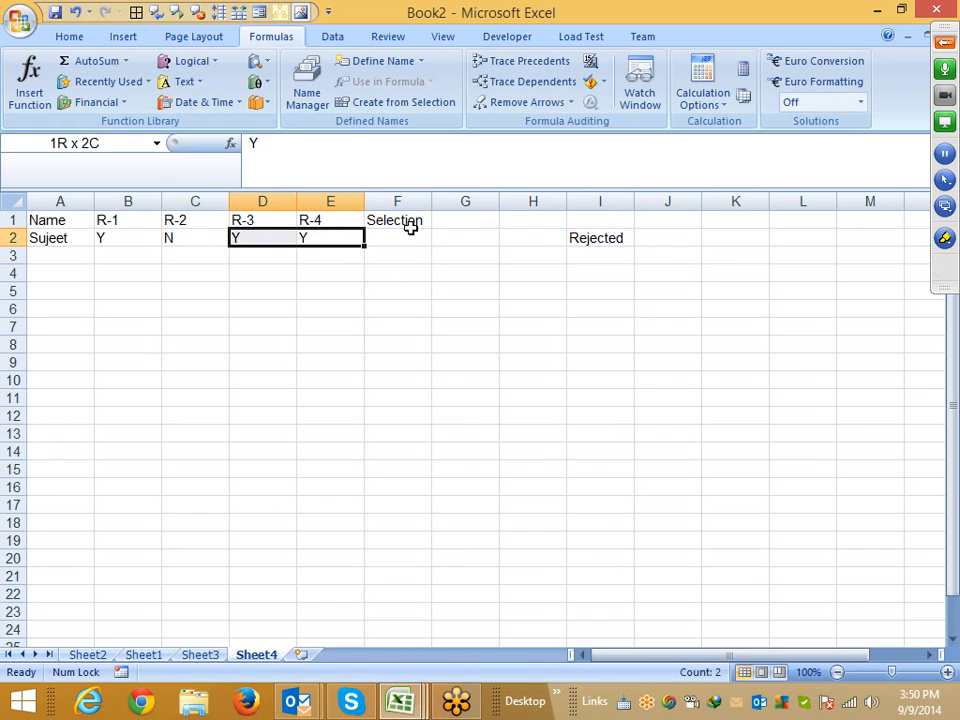
{"action": "left_click", "coordinate": [413, 232]}
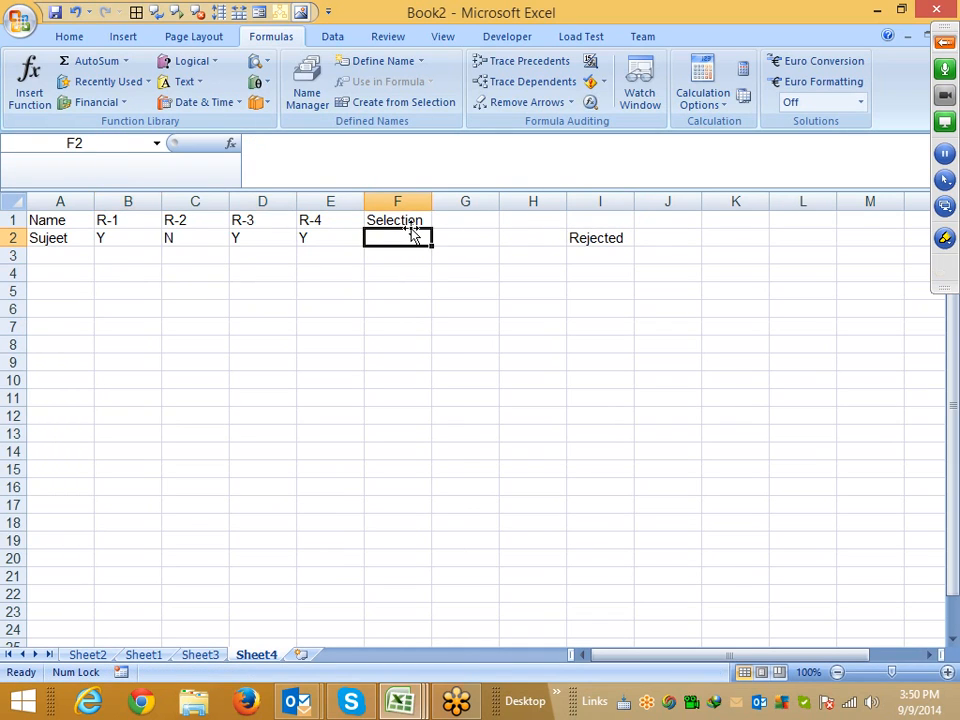
{"action": "type", "text": "=nad"}
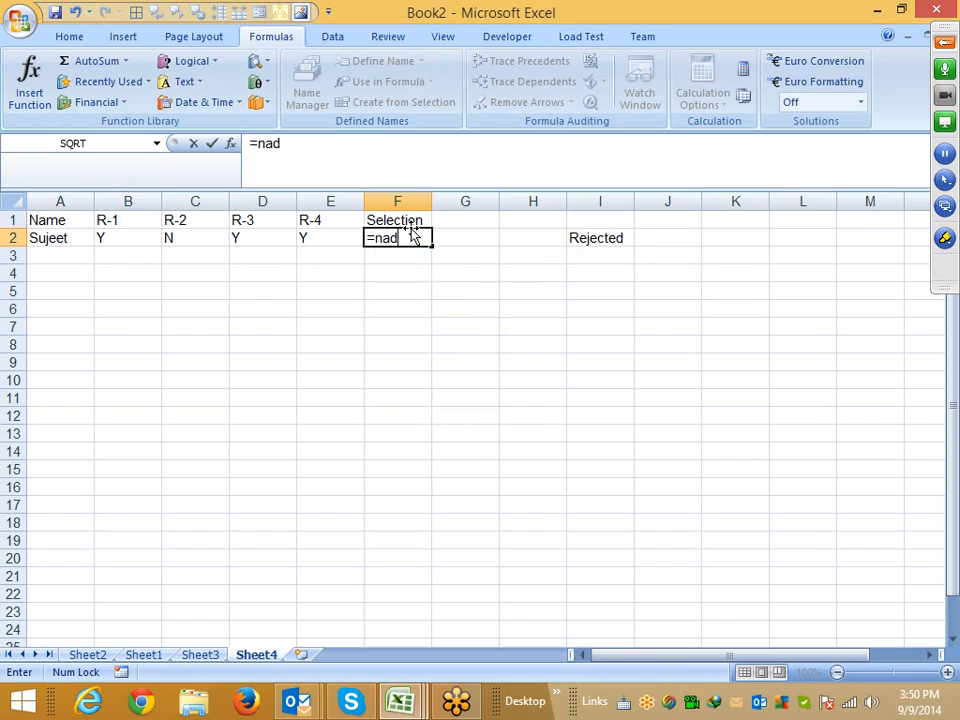
{"action": "key", "text": "BackSpace"}
{"action": "key", "text": "BackSpace"}
{"action": "key", "text": "BackSpace"}
{"action": "type", "text": "and"}
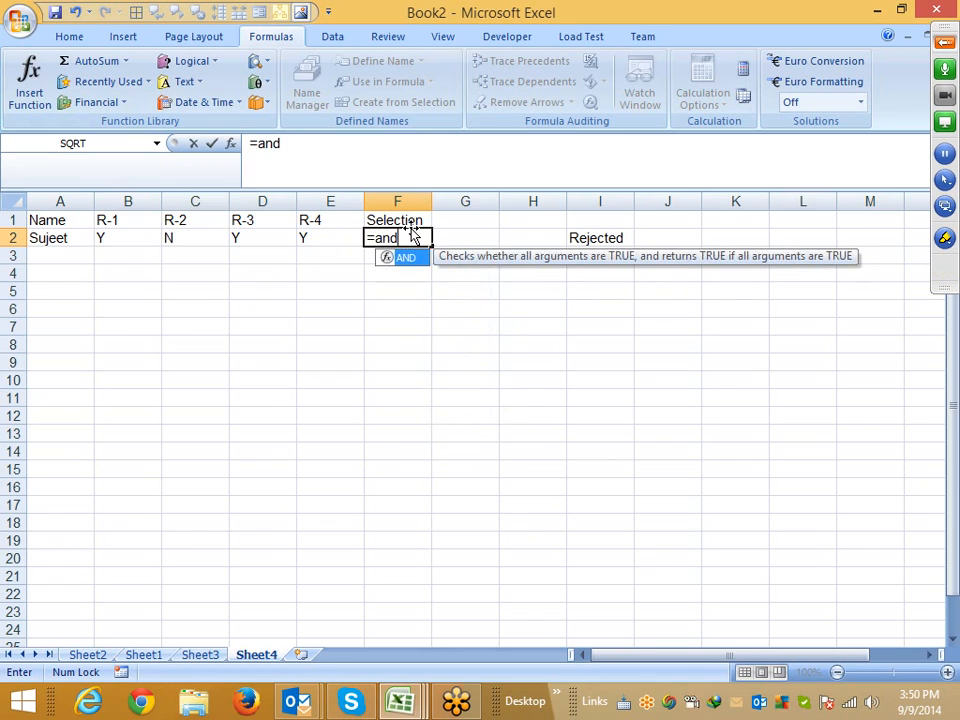
{"action": "key", "text": "Tab"}
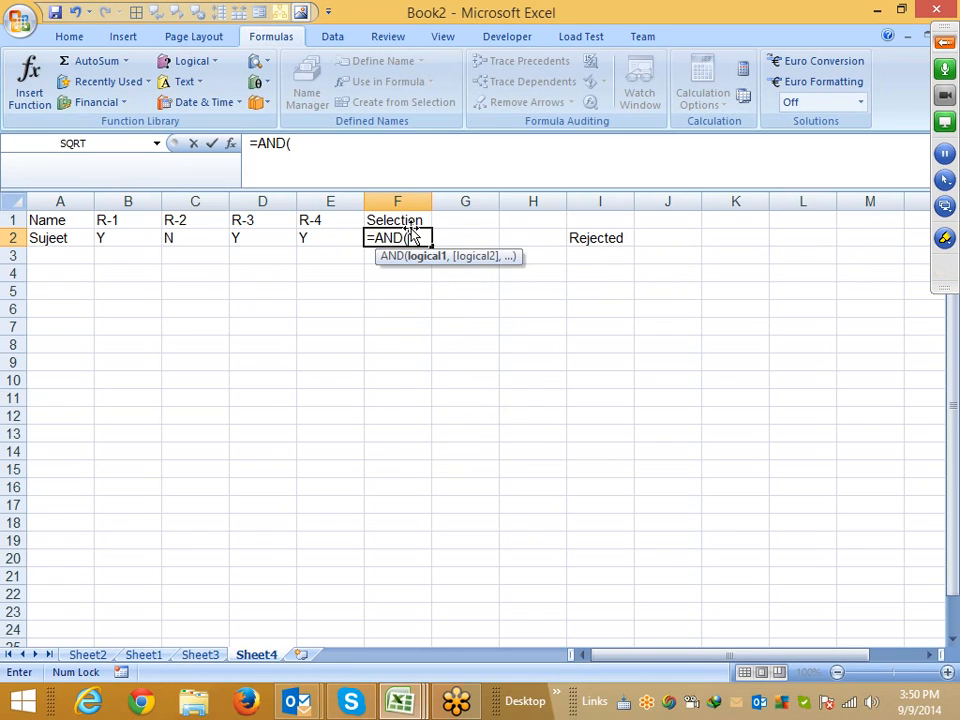
{"action": "key", "text": "Left"}
{"action": "key", "text": "Left"}
{"action": "key", "text": "Left"}
{"action": "key", "text": "Left"}
{"action": "type", "text": "="}
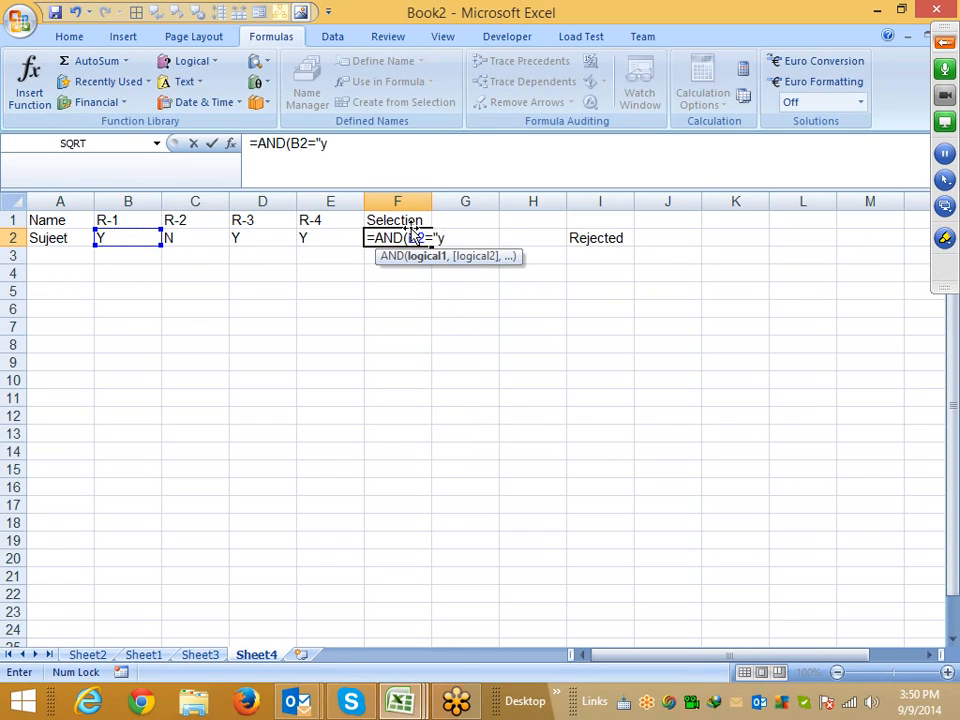
{"action": "type", "text": "\"y\","}
{"action": "key", "text": "Left"}
{"action": "key", "text": "Left"}
{"action": "key", "text": "Left"}
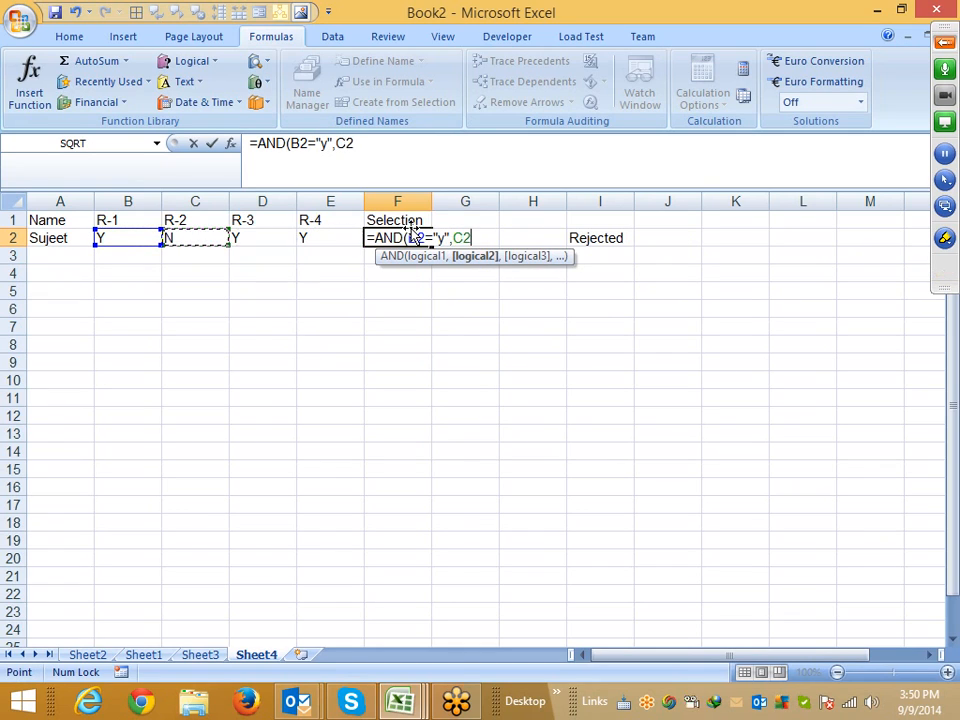
{"action": "type", "text": "=\"y\","}
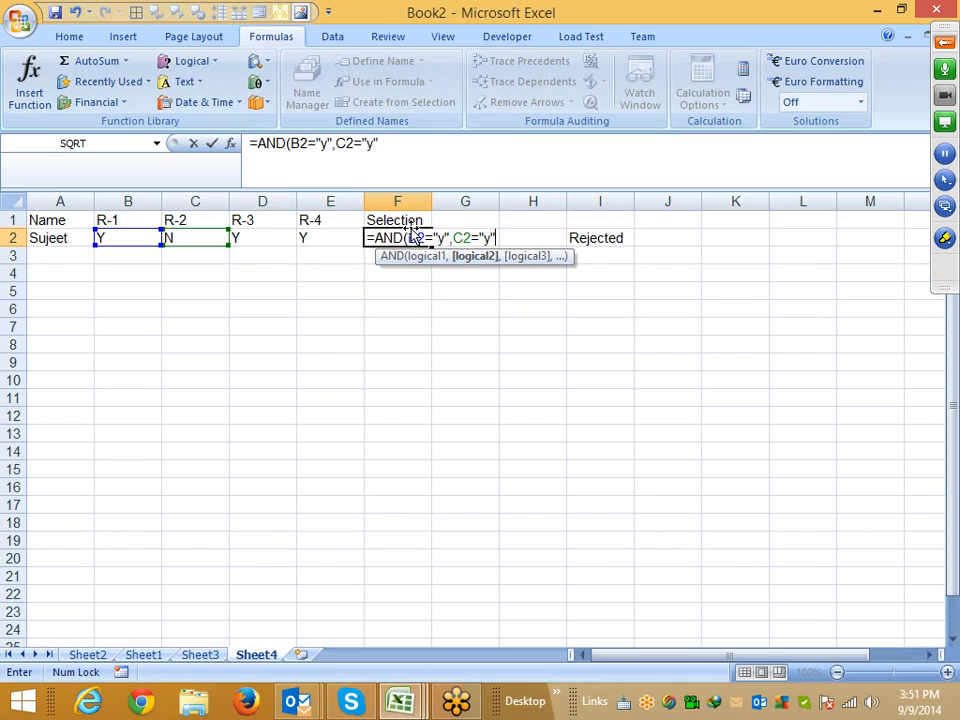
{"action": "key", "text": "Left"}
{"action": "key", "text": "Left"}
{"action": "type", "text": "="}
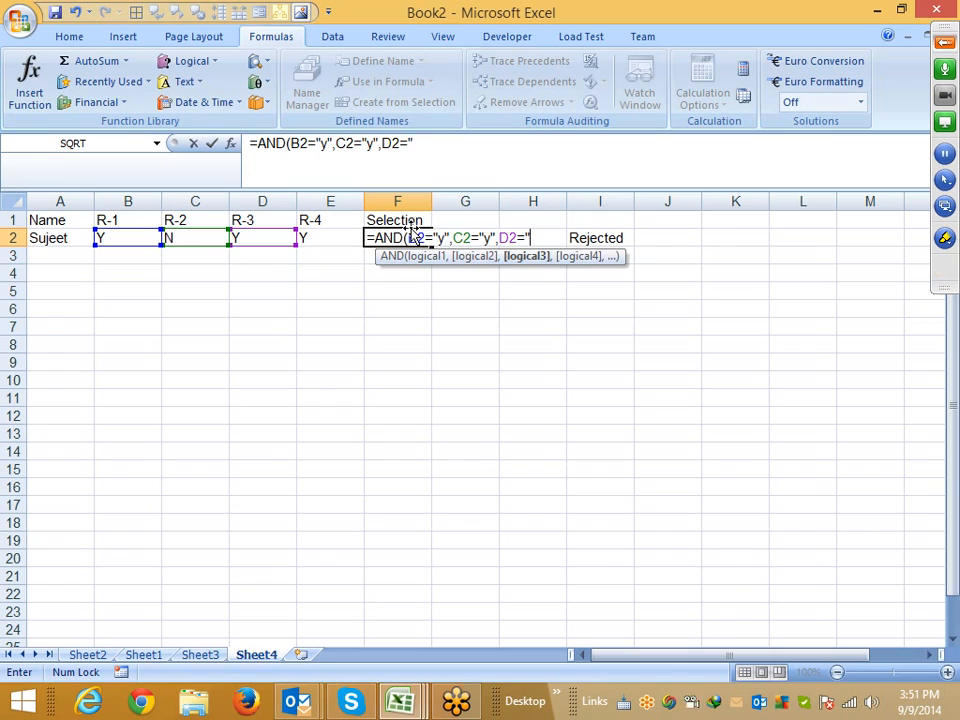
{"action": "type", "text": "y"}
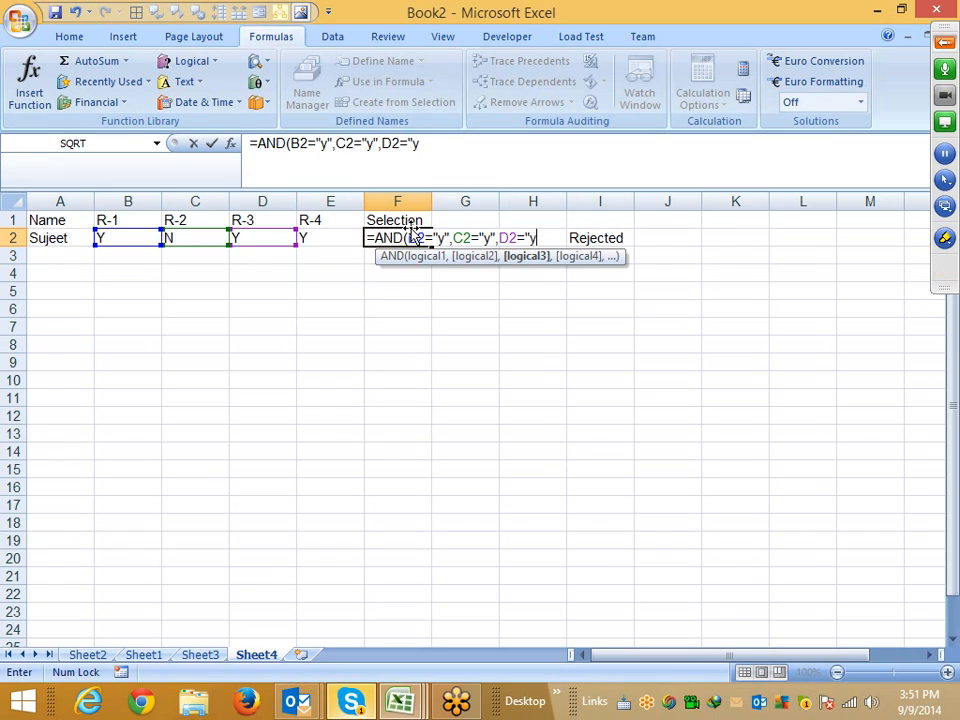
{"action": "type", "text": "\","}
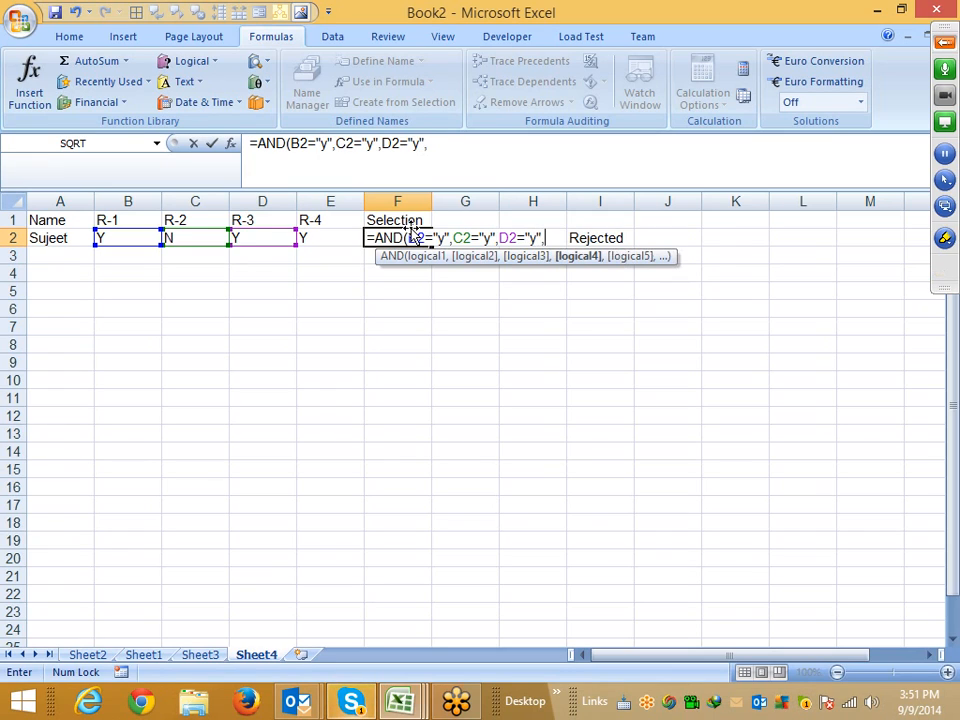
{"action": "type", "text": "E2="}
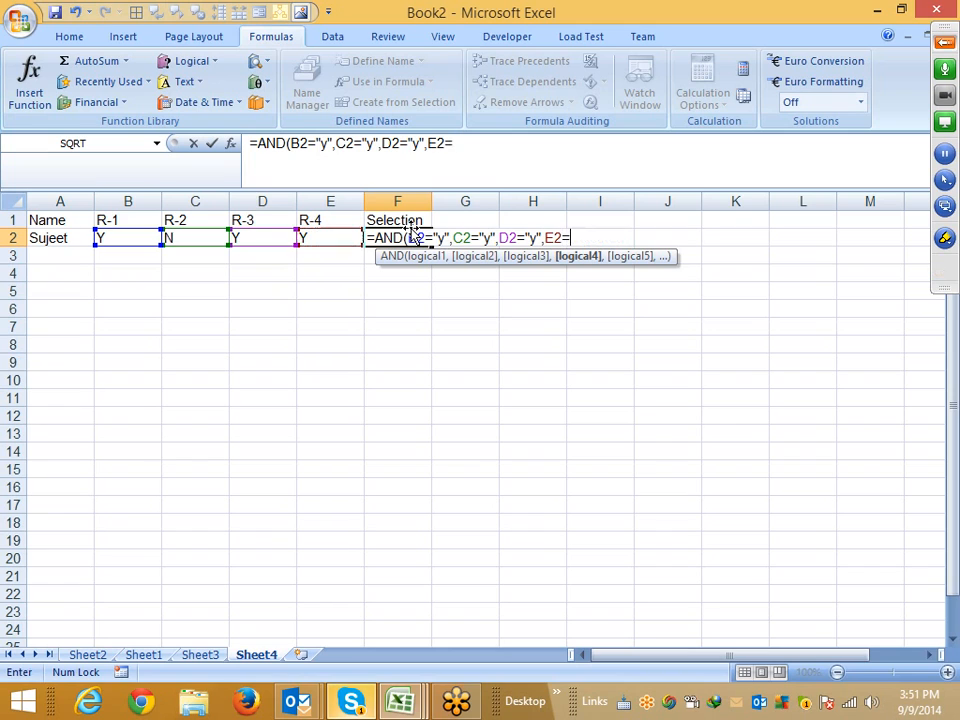
{"action": "type", "text": "\"y\""}
{"action": "key", "text": "Return"}
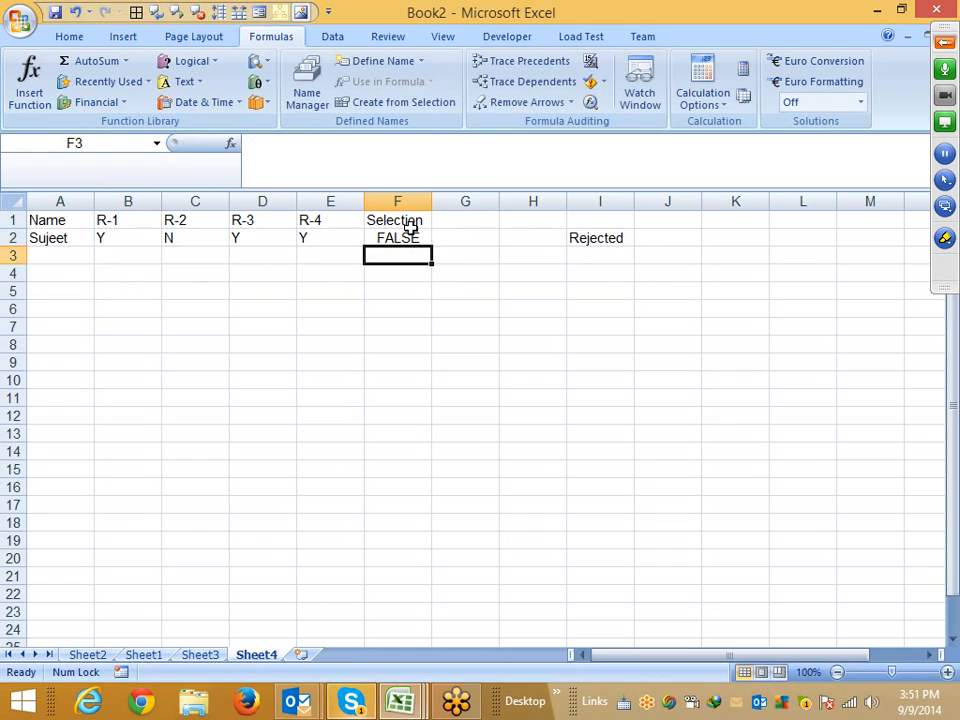
Enter =IF(F2,"Selected","Rejected") in G2, using F2's AND result as the condition
{"action": "key", "text": "Up"}
{"action": "key", "text": "Right"}
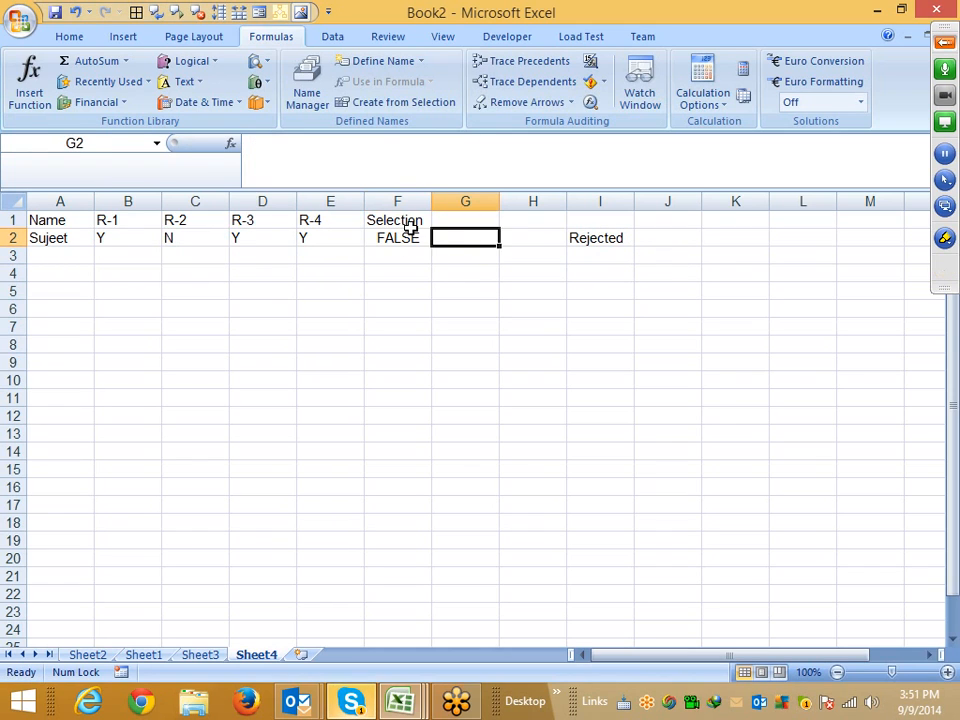
{"action": "type", "text": "=if"}
{"action": "key", "text": "Tab"}
{"action": "left_click", "coordinate": [412, 234]}
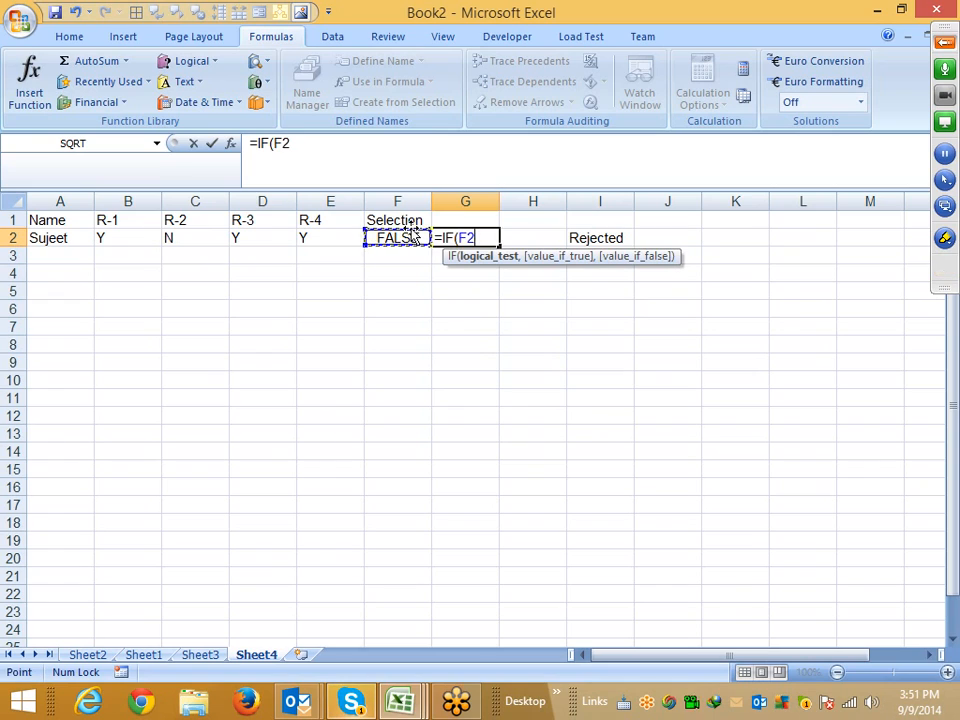
{"action": "type", "text": ",\"Sele"}
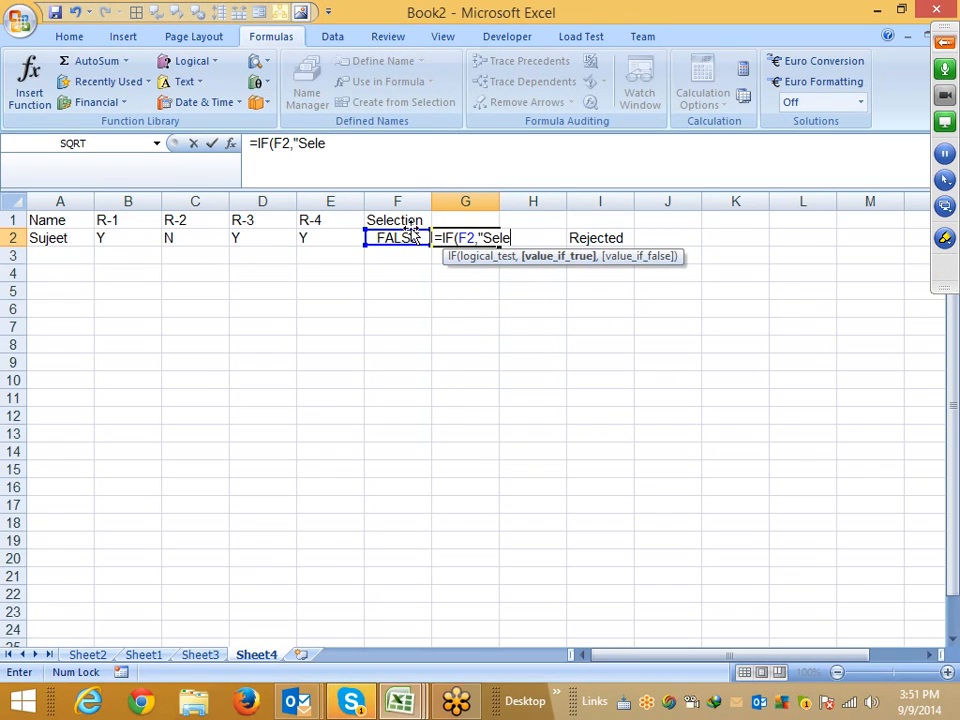
{"action": "type", "text": "cted\","}
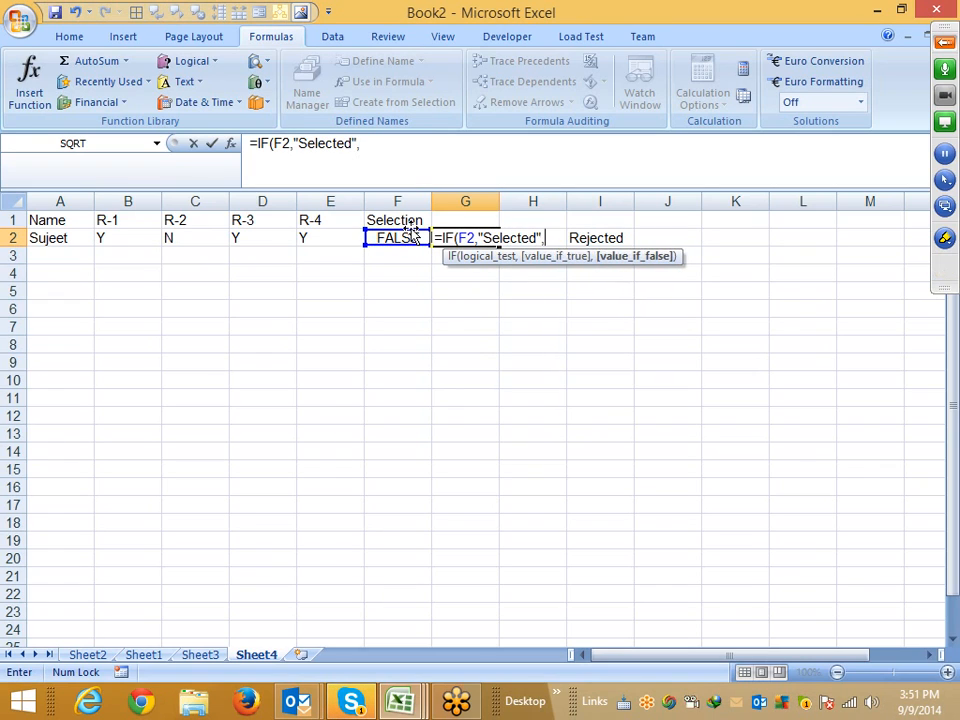
{"action": "type", "text": "\"Rejected"}
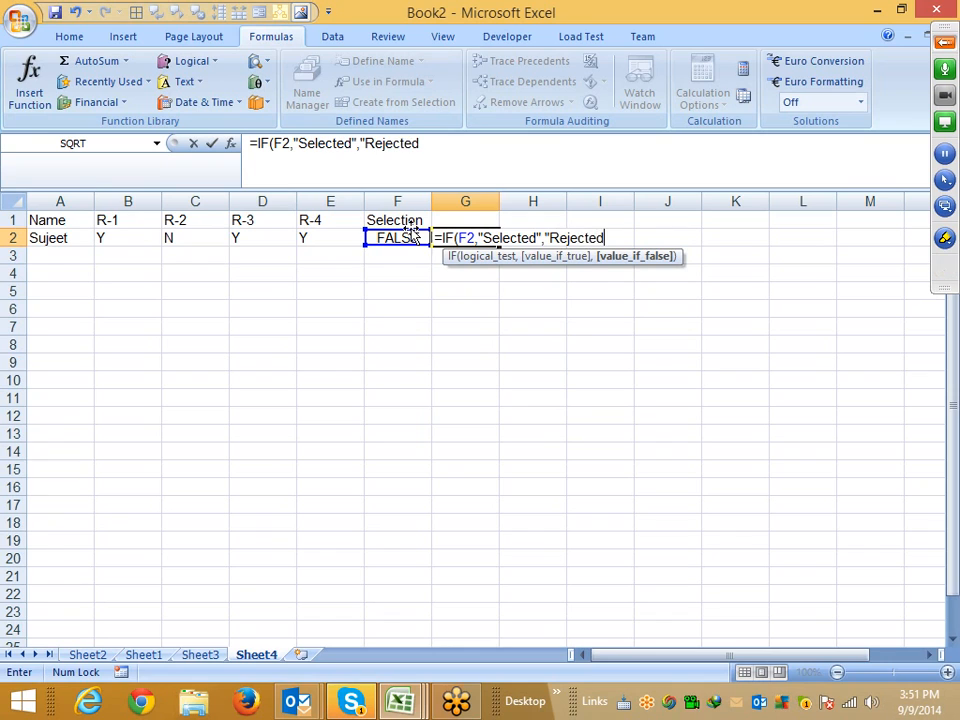
{"action": "key", "text": "Return"}
{"action": "key", "text": "Up"}
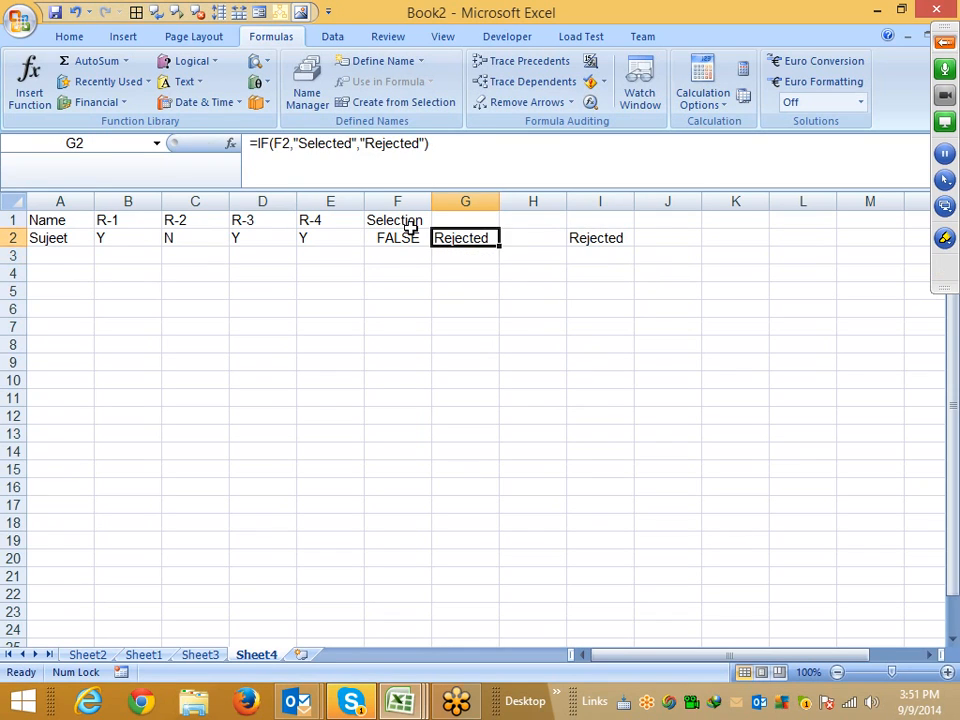
Change the R-2 value in C2 to Y
{"action": "key", "text": "Left"}
{"action": "key", "text": "Left"}
{"action": "key", "text": "Left"}
{"action": "key", "text": "Left"}
{"action": "type", "text": "Y"}
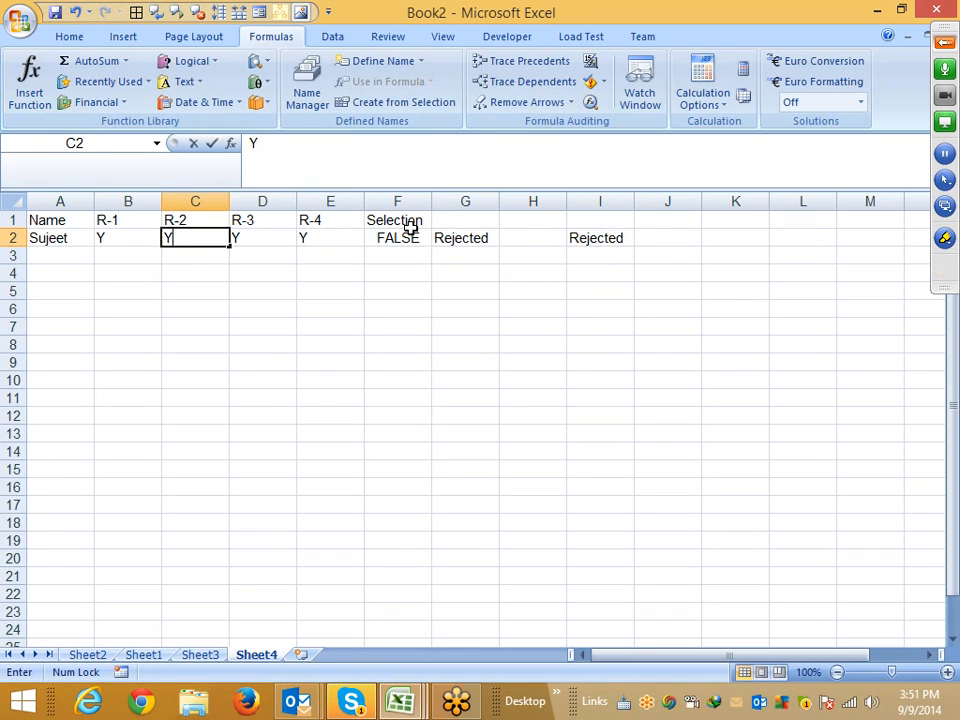
{"action": "key", "text": "Return"}
{"action": "key", "text": "Up"}
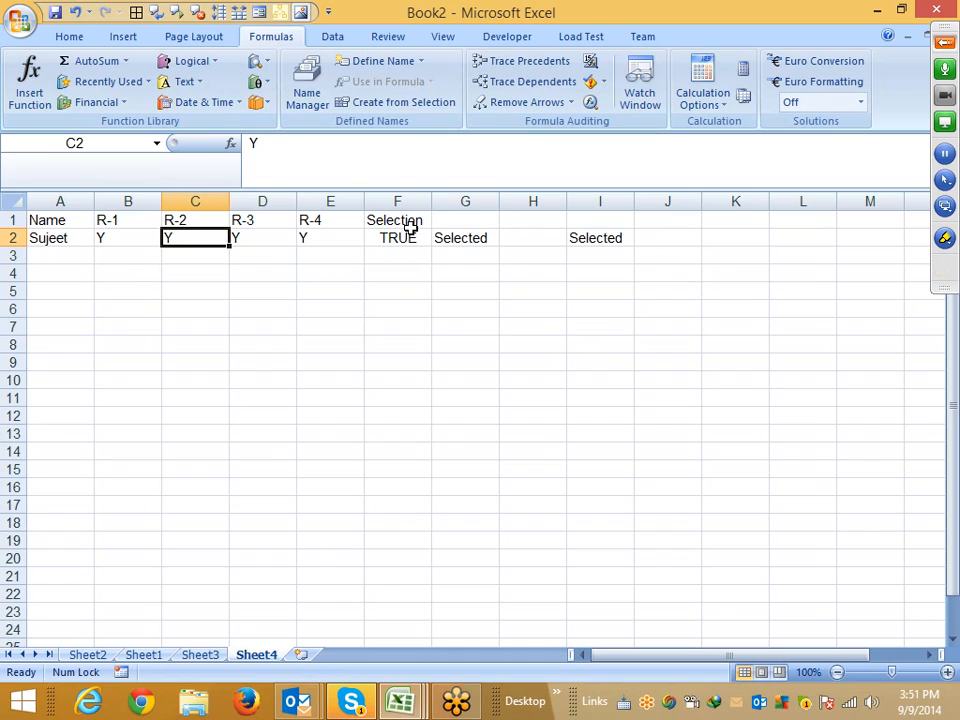
Review the AND formula in F2 and the IF formula in G2
{"action": "key", "text": "Right"}
{"action": "key", "text": "Right"}
{"action": "key", "text": "Right"}
{"action": "key", "text": "Right"}
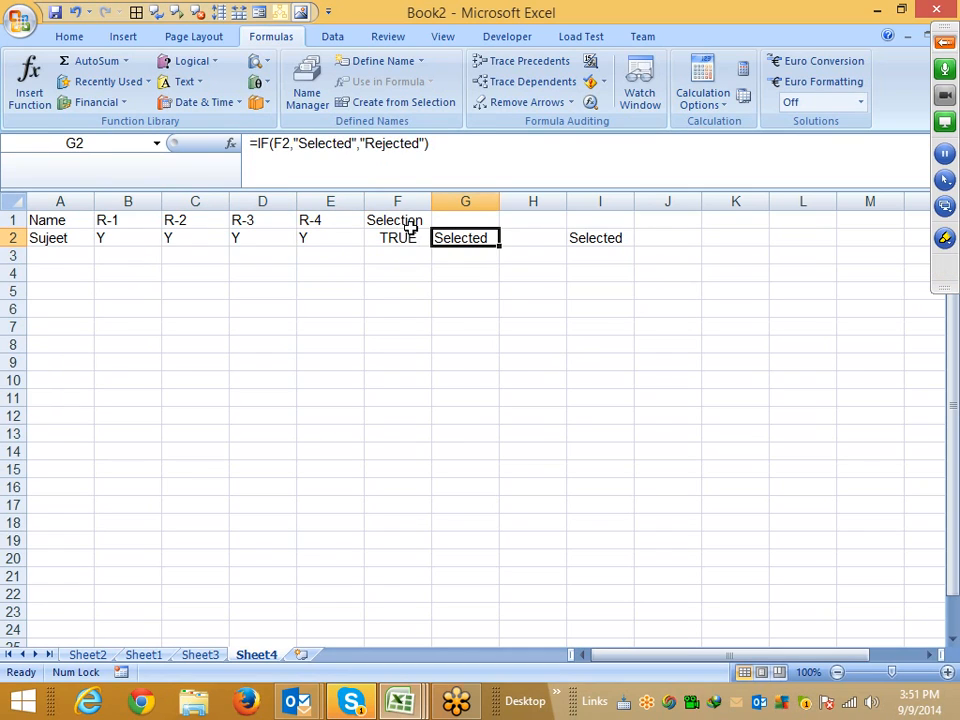
{"action": "key", "text": "Left"}
{"action": "key", "text": "shift+Right"}
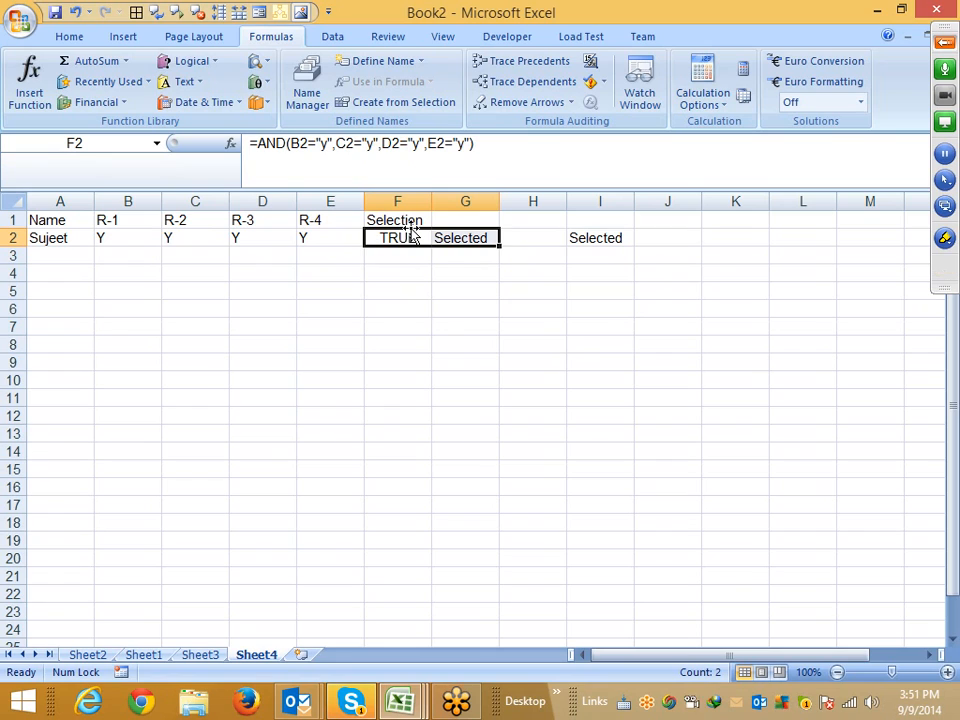
Enter the labels ID in A12 and Name in A13
{"action": "key", "text": "Down"}
{"action": "key", "text": "Down"}
{"action": "key", "text": "Down"}
{"action": "key", "text": "Down"}
{"action": "key", "text": "Down"}
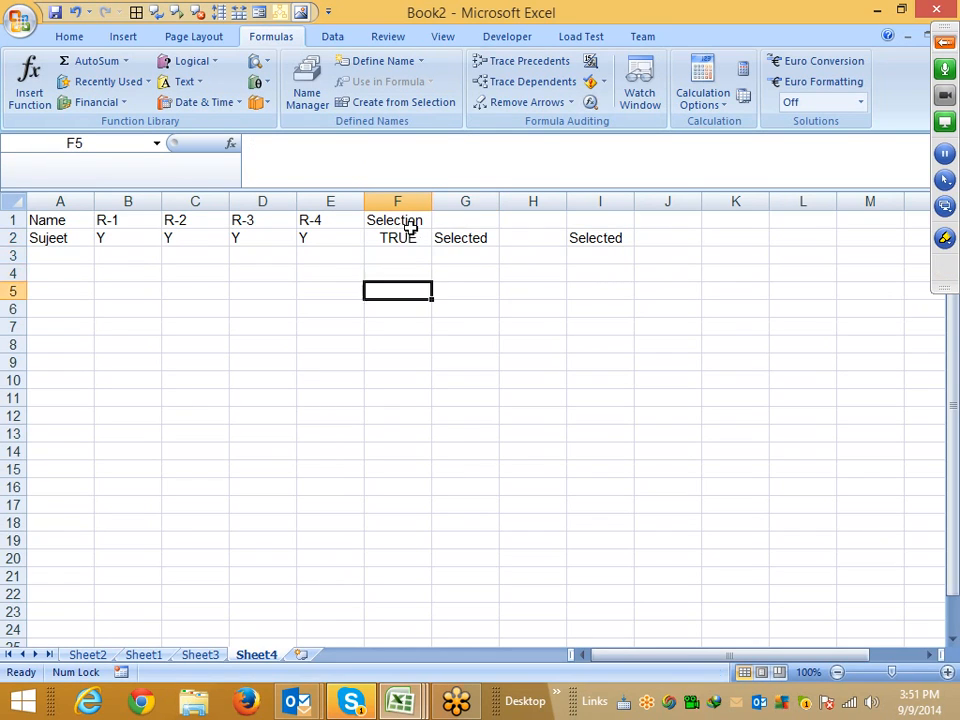
{"action": "key", "text": "Left"}
{"action": "key", "text": "Left"}
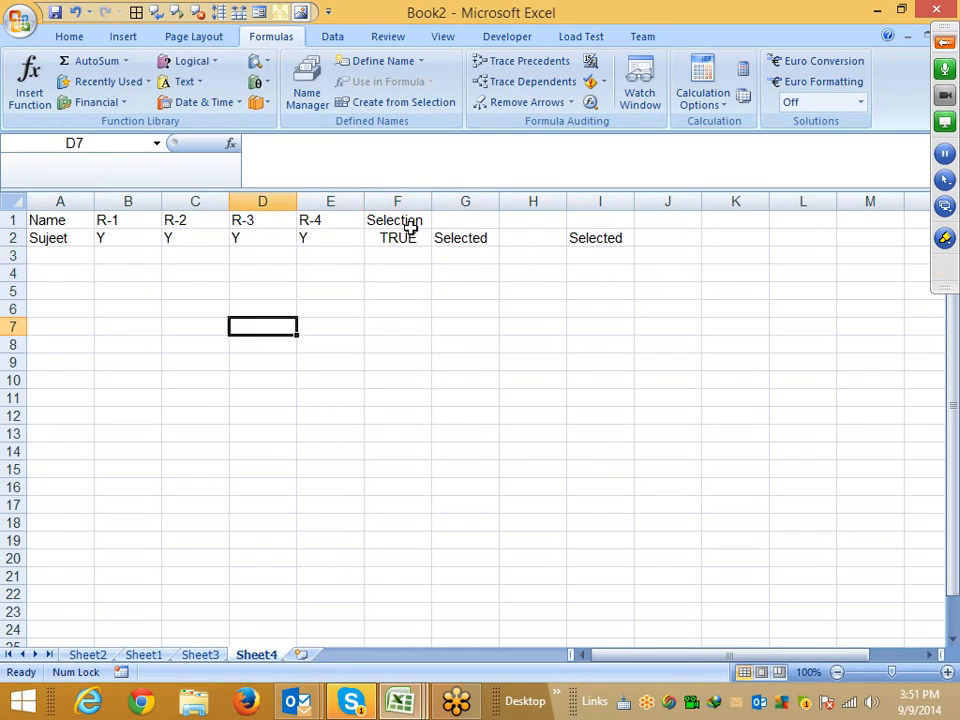
{"action": "key", "text": "Left"}
{"action": "key", "text": "Left"}
{"action": "key", "text": "Down"}
{"action": "key", "text": "Down"}
{"action": "key", "text": "Down"}
{"action": "key", "text": "Down"}
{"action": "key", "text": "Down"}
{"action": "key", "text": "Left"}
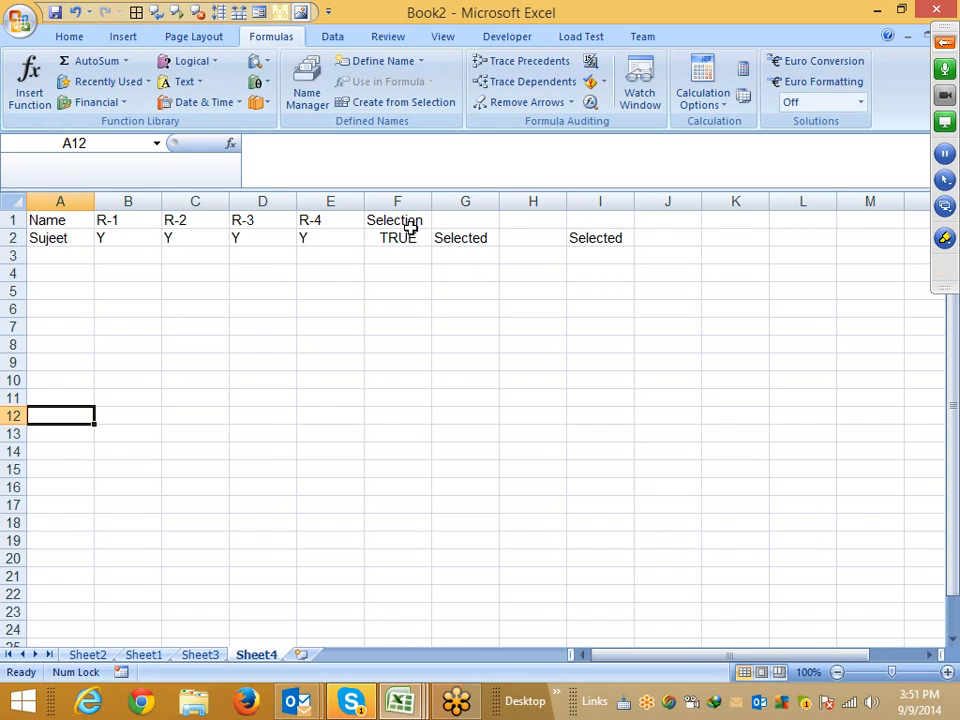
{"action": "type", "text": "ID"}
{"action": "key", "text": "Return"}
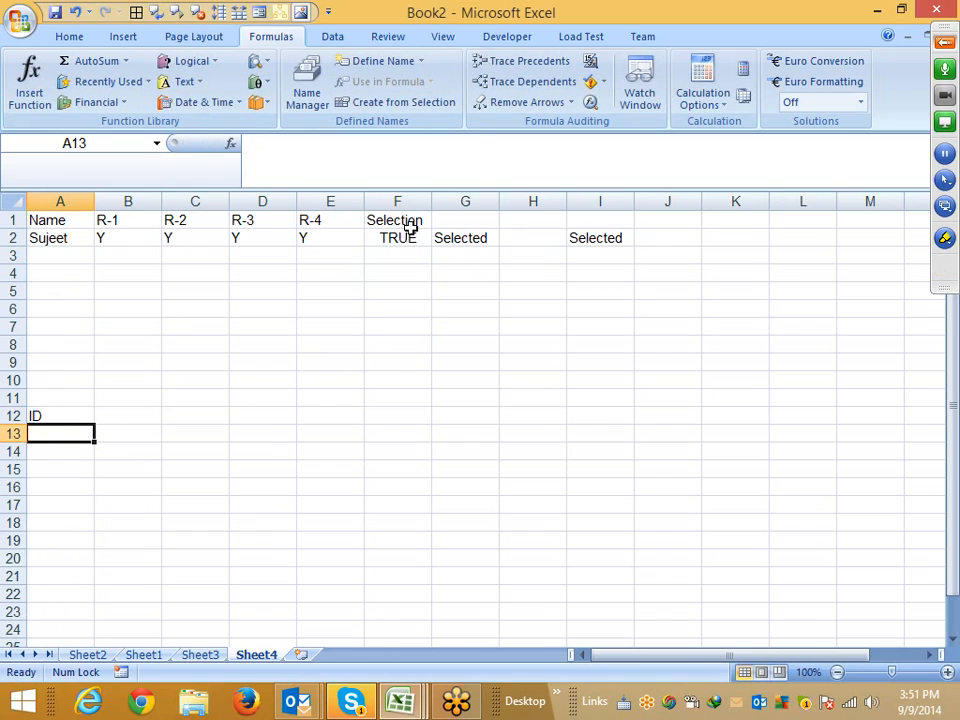
{"action": "type", "text": "NAme"}
{"action": "key", "text": "Return"}
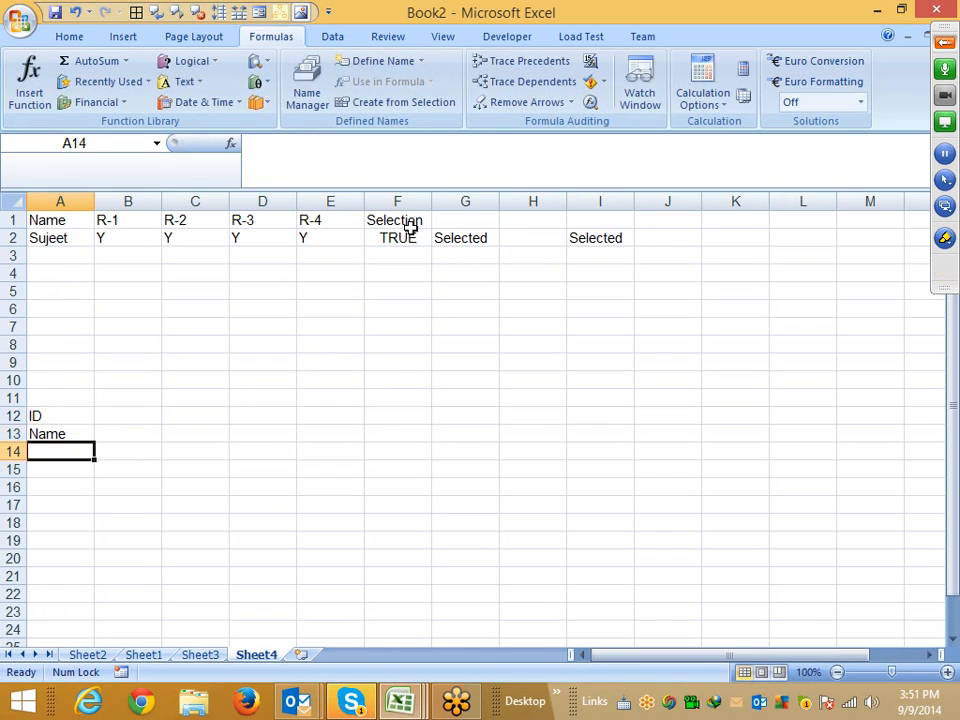
Enter the labels PAN, Voter, Pass and DL across B13 to E13
{"action": "key", "text": "Up"}
{"action": "key", "text": "Right"}
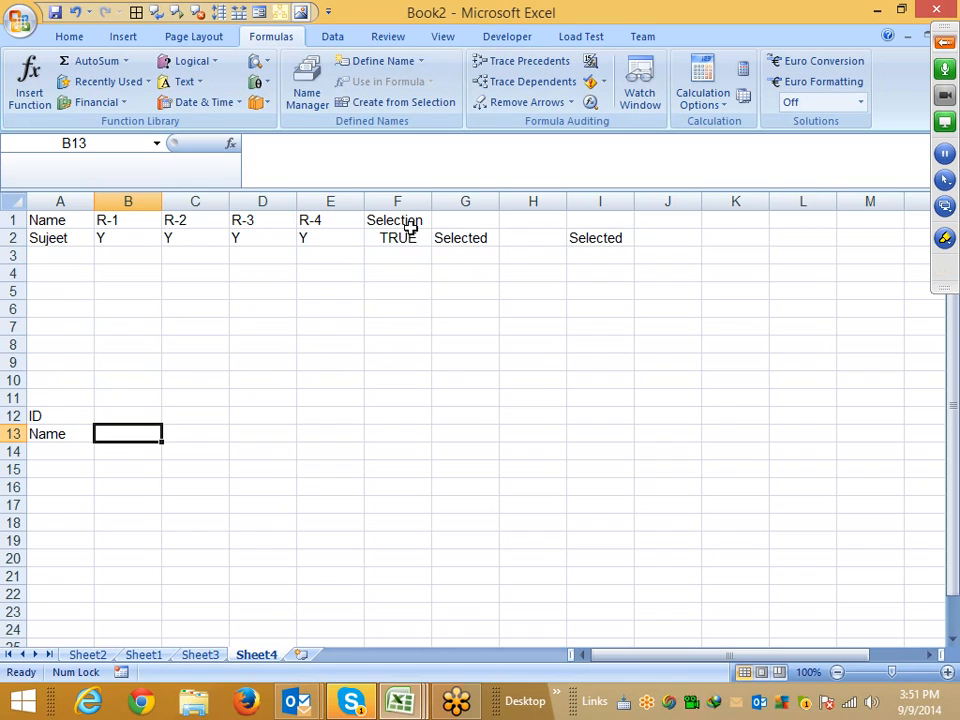
{"action": "type", "text": "PAN"}
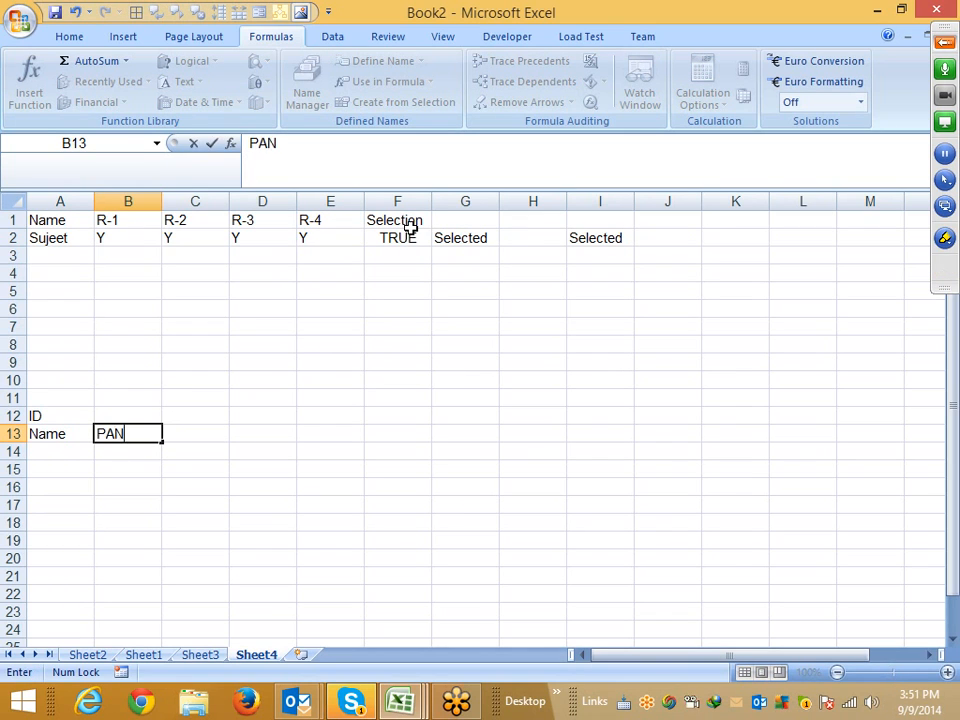
{"action": "key", "text": "Left"}
{"action": "key", "text": "Right"}
{"action": "key", "text": "Right"}
{"action": "type", "text": "V"}
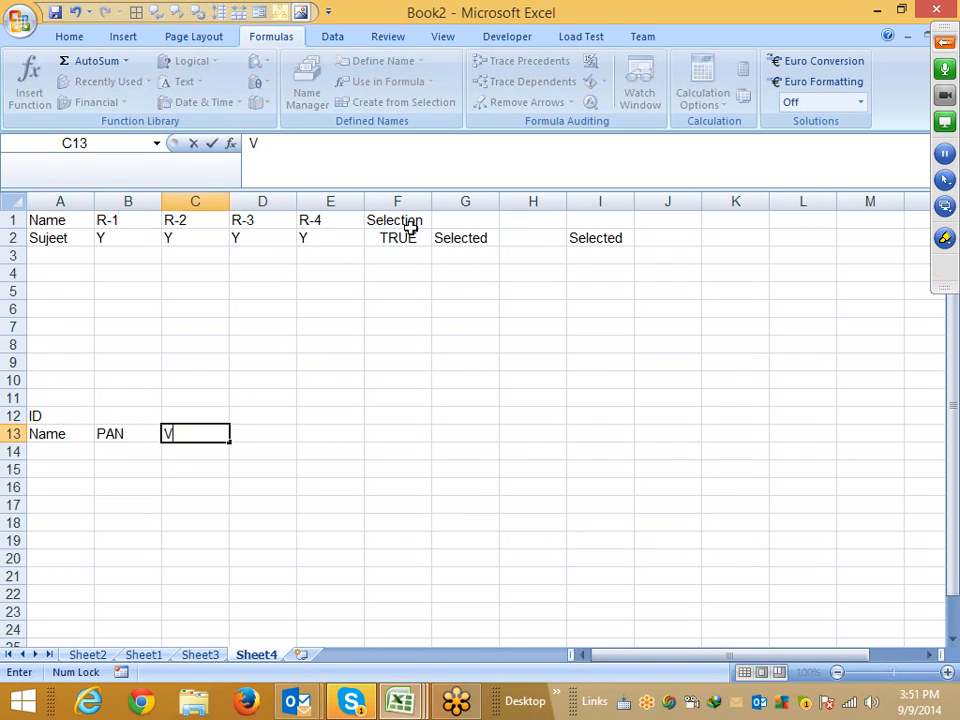
{"action": "type", "text": "oter"}
{"action": "key", "text": "Right"}
{"action": "type", "text": "P"}
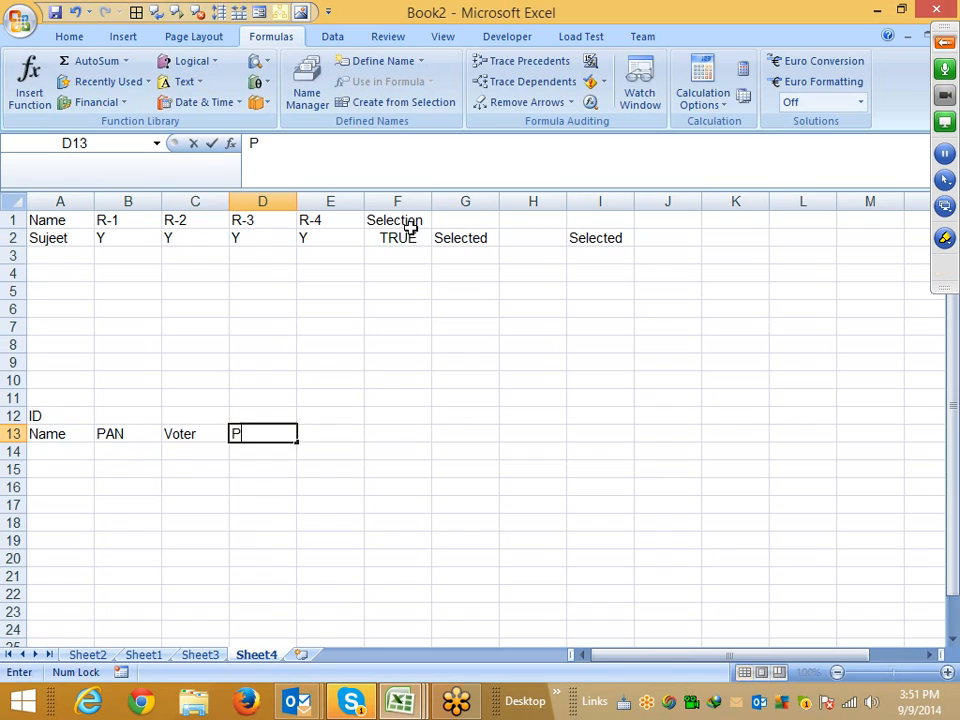
{"action": "type", "text": "Ass"}
{"action": "key", "text": "Right"}
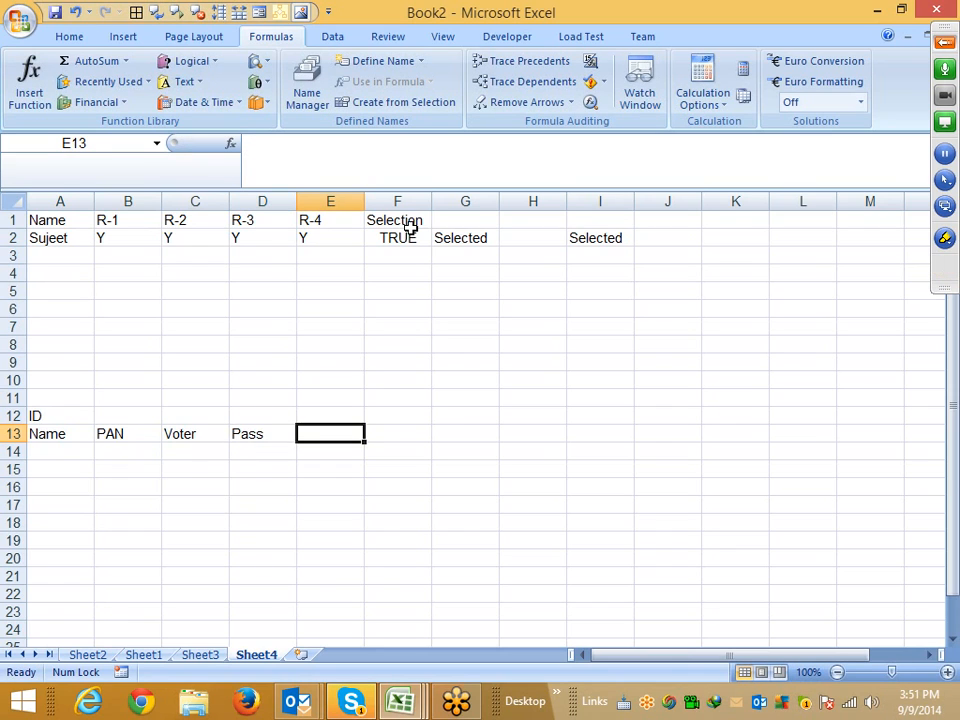
{"action": "type", "text": "DL"}
{"action": "key", "text": "Return"}
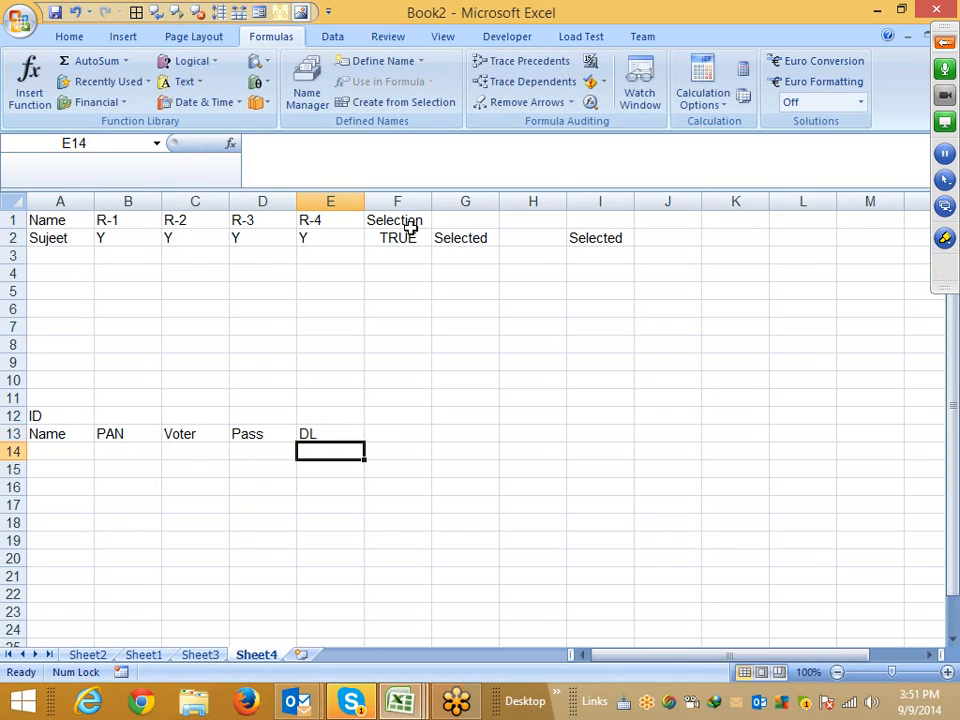
Enter the label Status in F13
{"action": "key", "text": "Up"}
{"action": "key", "text": "Right"}
{"action": "type", "text": "St"}
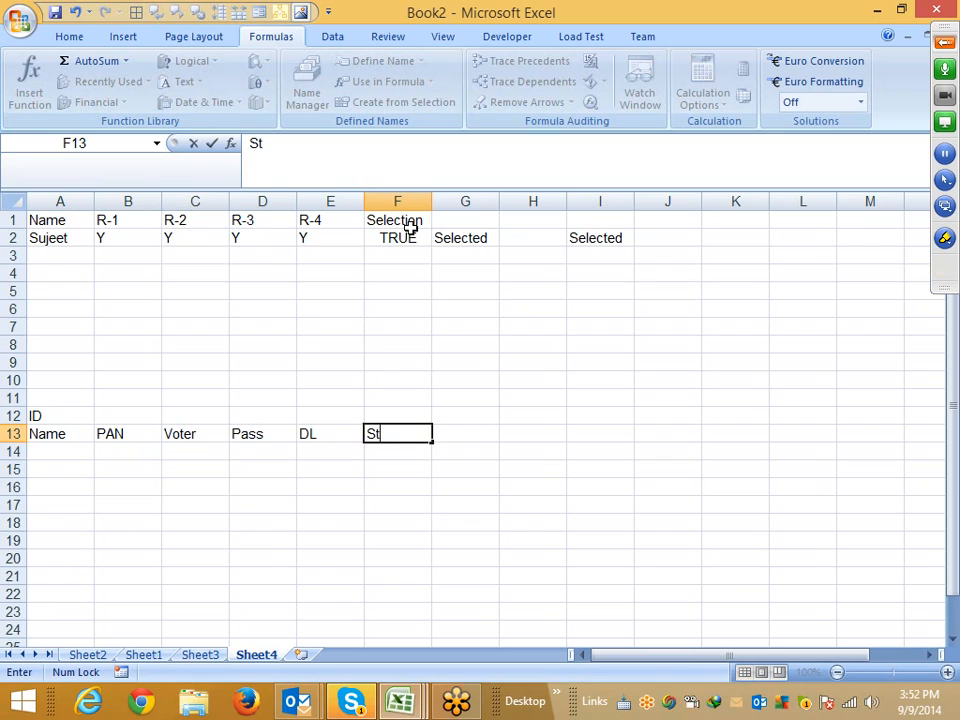
{"action": "type", "text": "atus"}
{"action": "key", "text": "Return"}
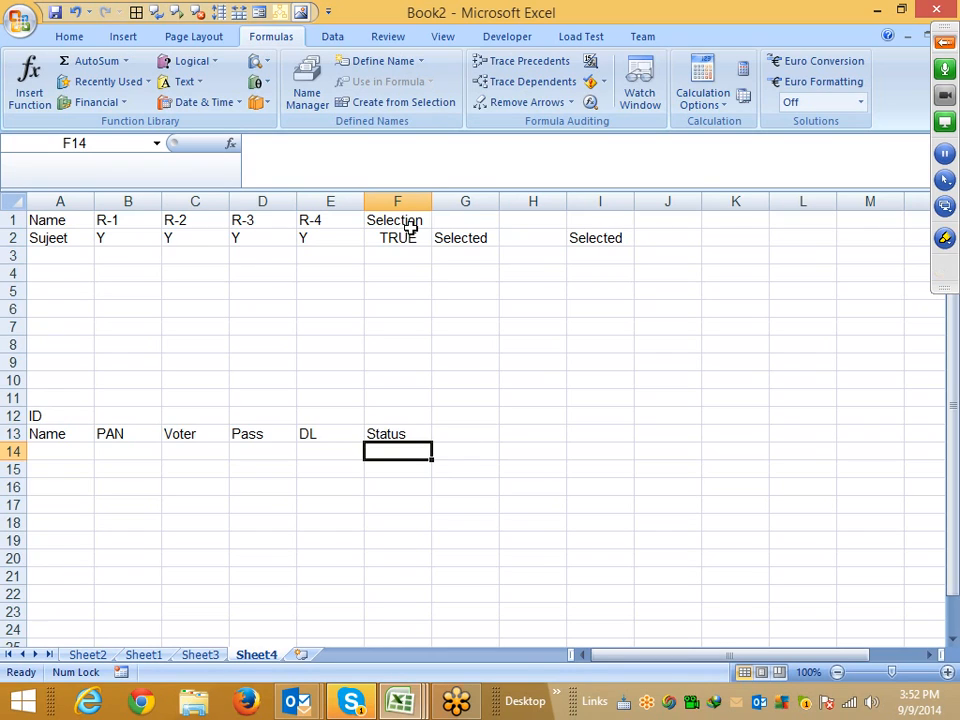
Enter Y under Pass in D14
{"action": "key", "text": "Left"}
{"action": "key", "text": "Left"}
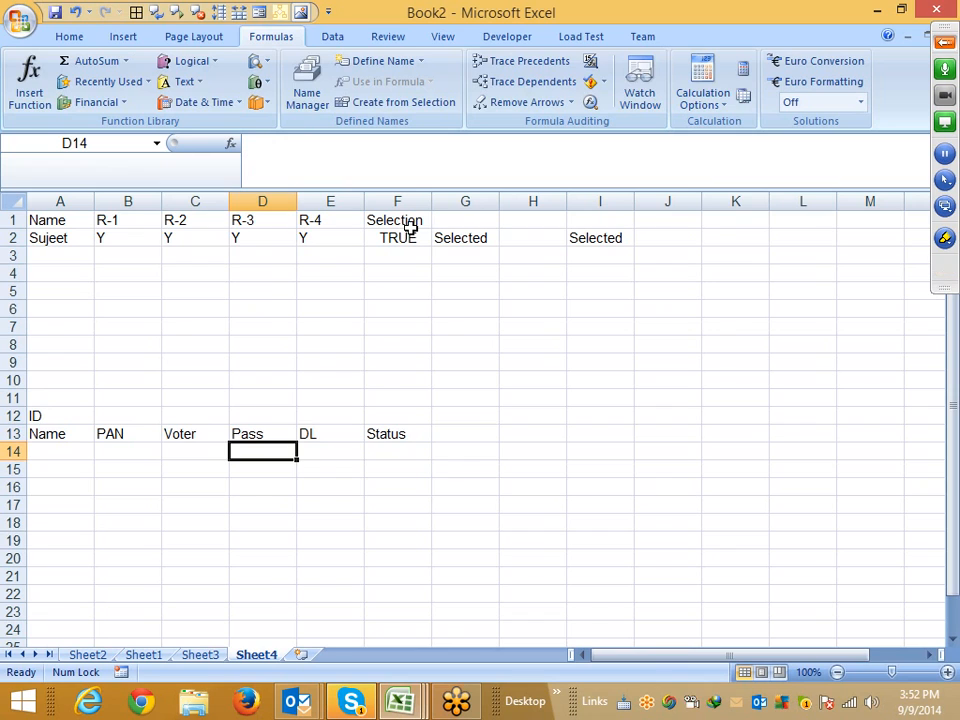
{"action": "type", "text": "Y"}
{"action": "key", "text": "Right"}
{"action": "key", "text": "Right"}
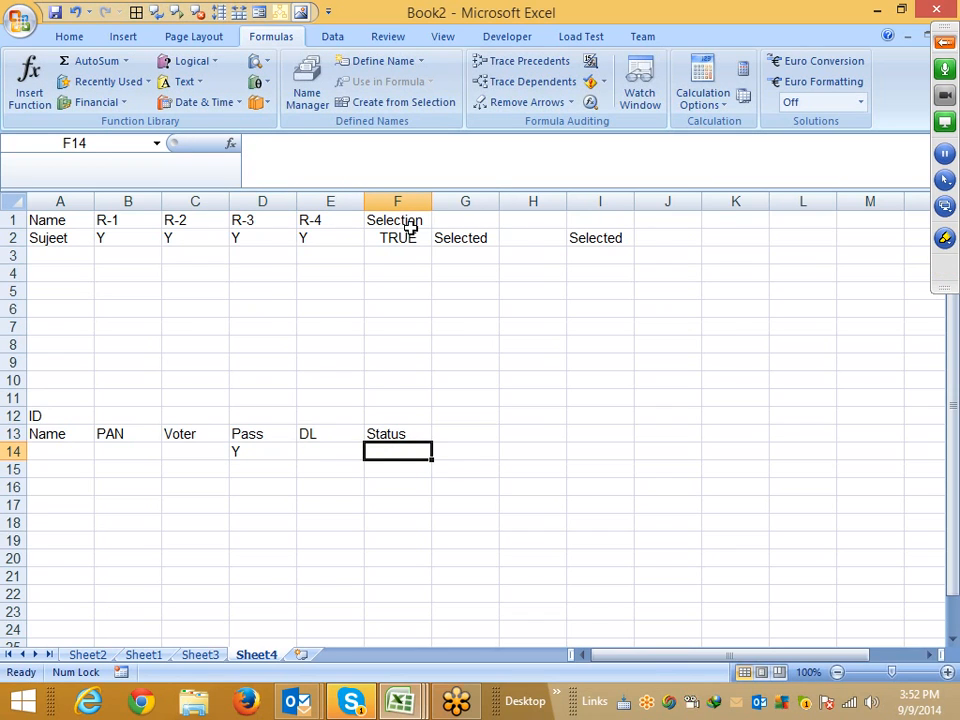
Start an IF formula in F14 whose test checks whether B14 equals "y"
{"action": "type", "text": "=f"}
{"action": "key", "text": "Tab"}
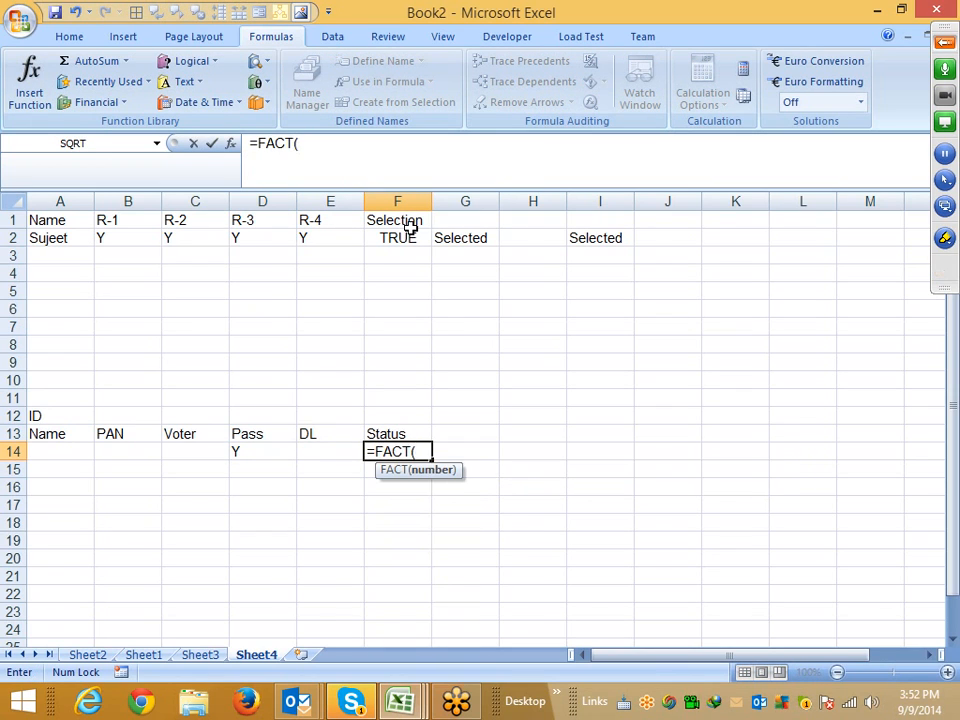
{"action": "key", "text": "BackSpace"}
{"action": "key", "text": "BackSpace"}
{"action": "key", "text": "BackSpace"}
{"action": "key", "text": "BackSpace"}
{"action": "key", "text": "BackSpace"}
{"action": "type", "text": "i"}
{"action": "key", "text": "Tab"}
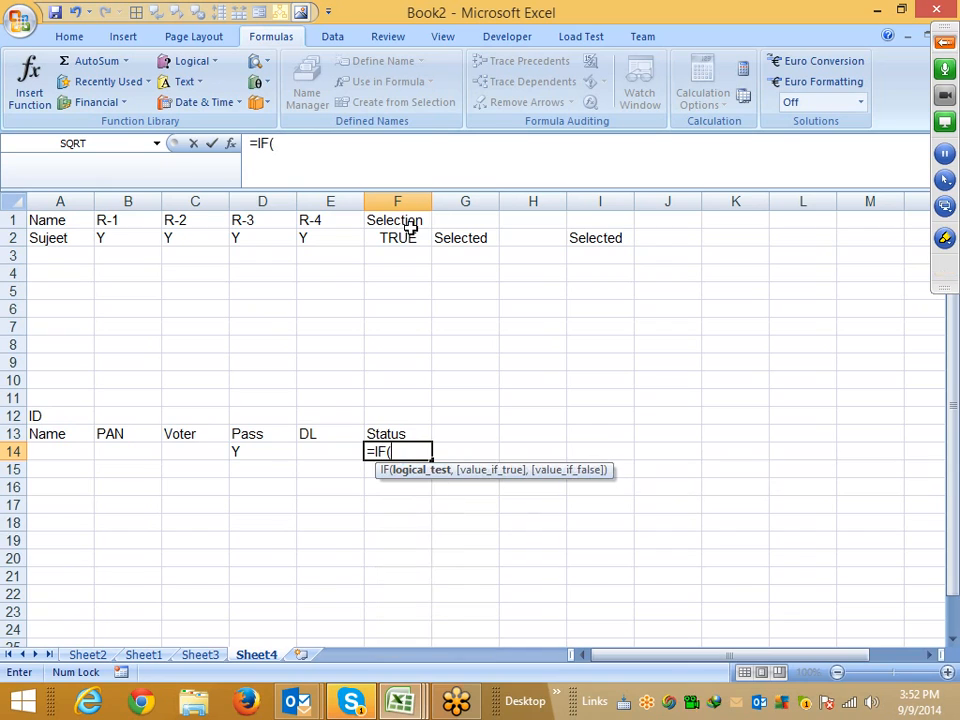
{"action": "key", "text": "Left"}
{"action": "key", "text": "Left"}
{"action": "key", "text": "Left"}
{"action": "key", "text": "Left"}
{"action": "type", "text": "="}
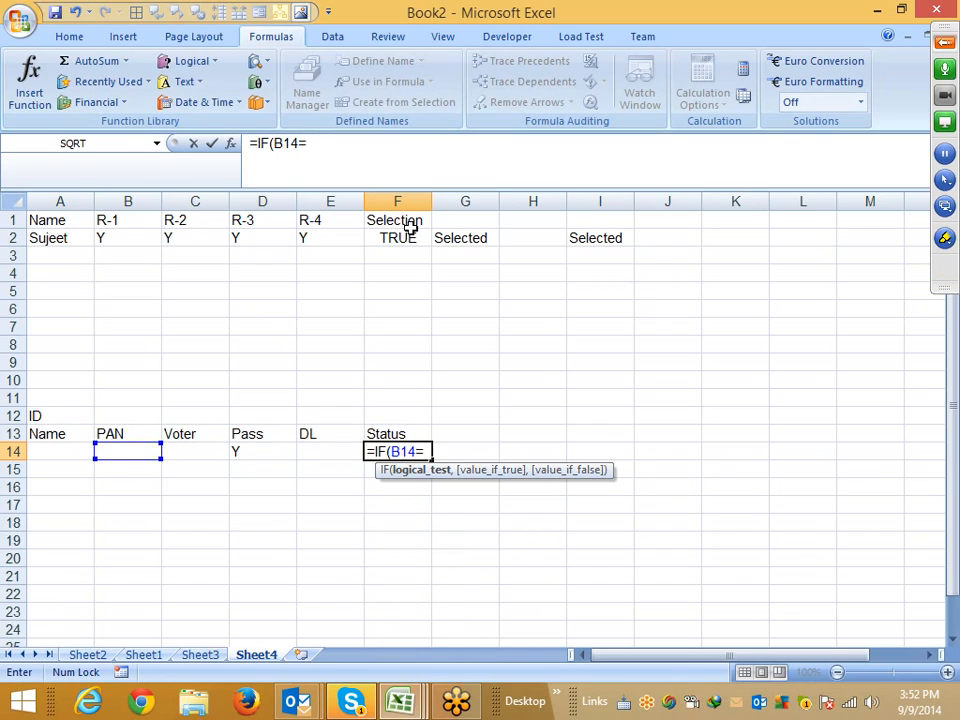
{"action": "type", "text": "\"y\"m"}
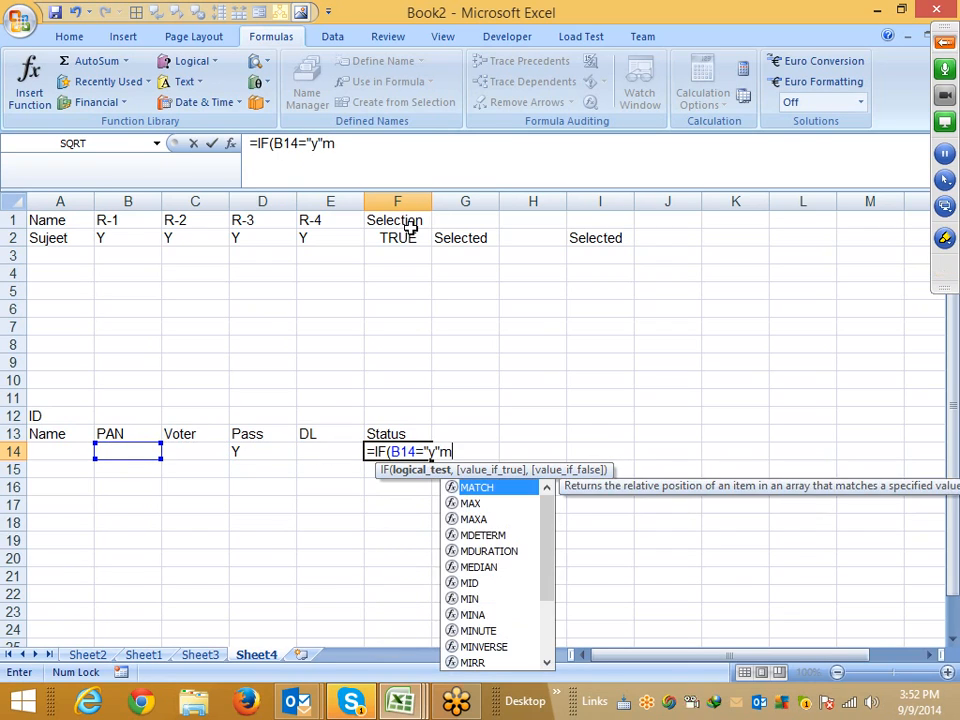
{"action": "key", "text": "BackSpace"}
{"action": "type", "text": ","}
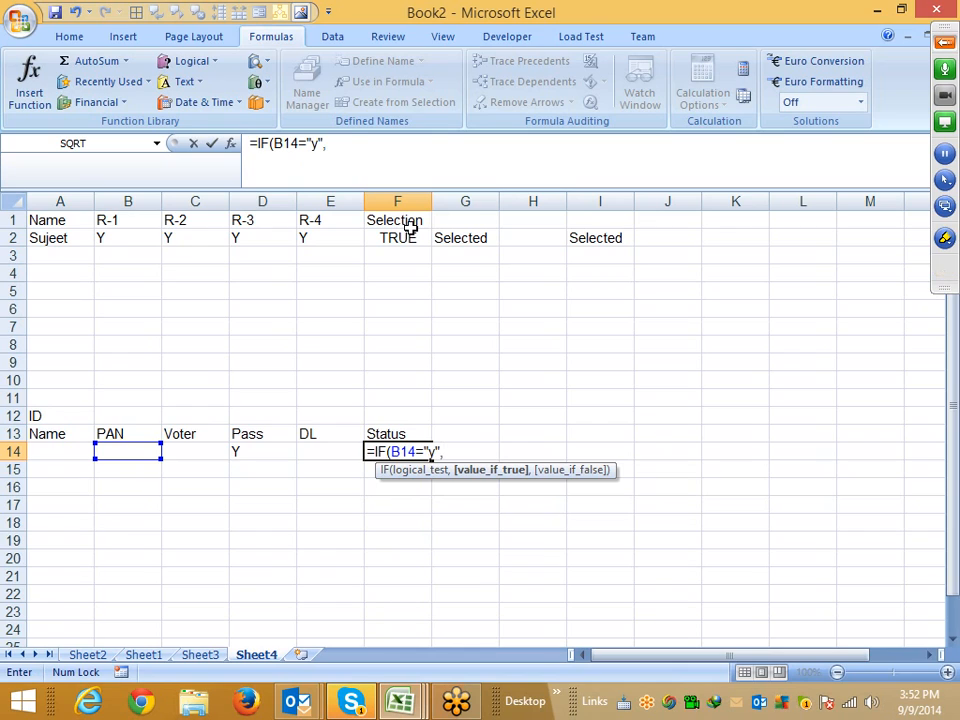
{"action": "key", "text": "Left"}
{"action": "key", "text": "Left"}
{"action": "key", "text": "Left"}
{"action": "type", "text": "=\"y"}
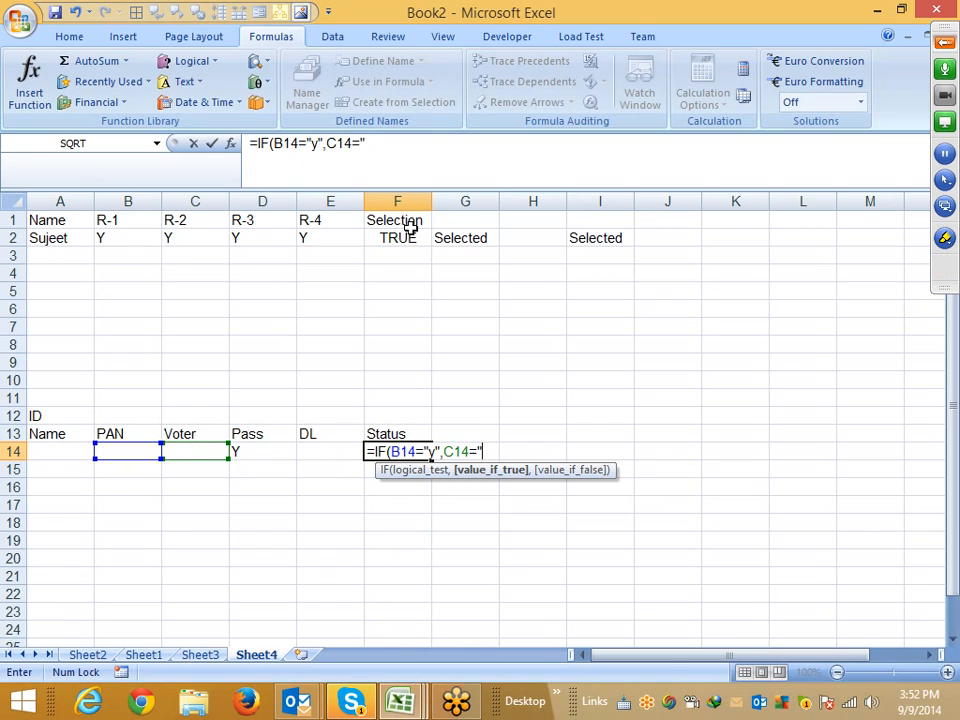
{"action": "type", "text": "\","}
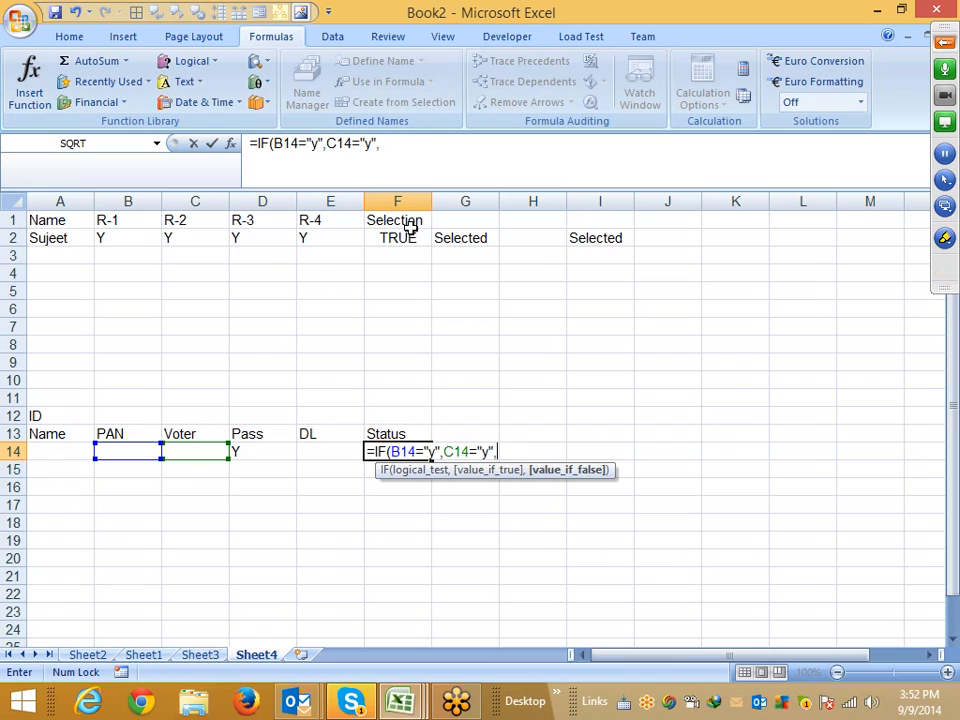
{"action": "key", "text": "Left"}
{"action": "key", "text": "Left"}
{"action": "type", "text": "=\"y\","}
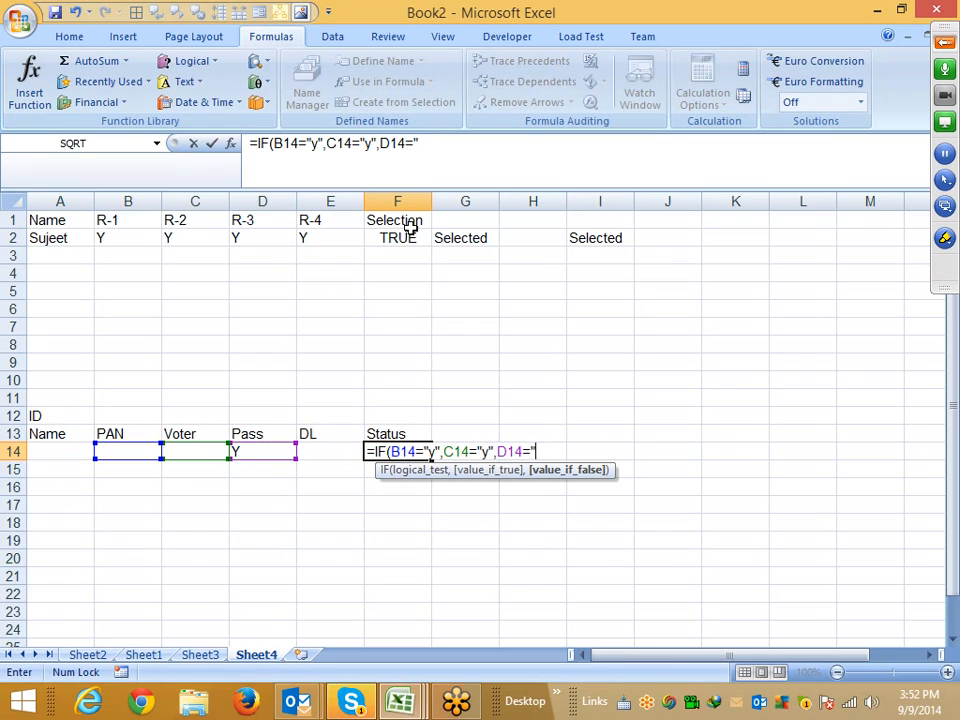
{"action": "key", "text": "Left"}
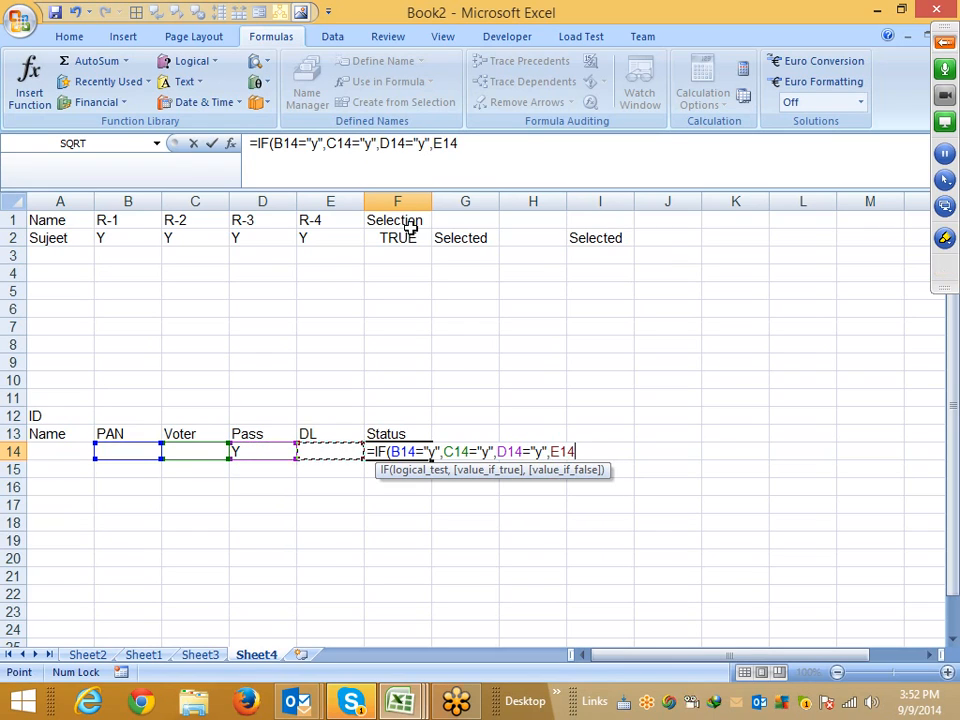
{"action": "type", "text": "=\"y"}
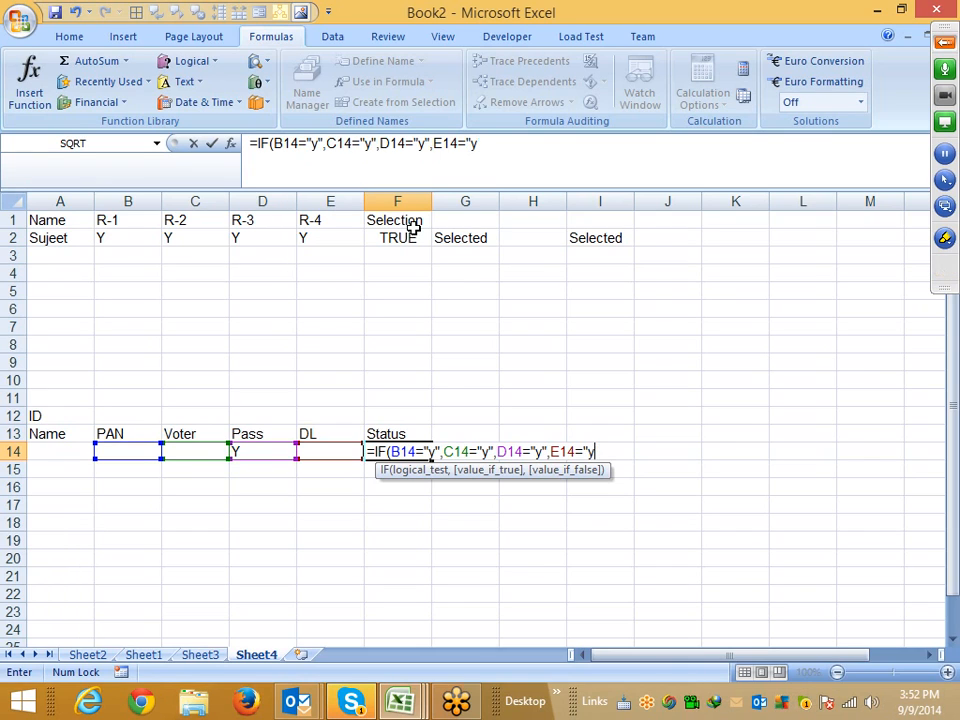
{"action": "key", "text": "BackSpace"}
{"action": "key", "text": "BackSpace"}
{"action": "key", "text": "BackSpace"}
{"action": "key", "text": "BackSpace"}
{"action": "key", "text": "BackSpace"}
{"action": "key", "text": "BackSpace"}
{"action": "key", "text": "BackSpace"}
{"action": "key", "text": "BackSpace"}
{"action": "key", "text": "BackSpace"}
{"action": "key", "text": "BackSpace"}
{"action": "key", "text": "BackSpace"}
{"action": "key", "text": "BackSpace"}
{"action": "key", "text": "BackSpace"}
{"action": "key", "text": "BackSpace"}
{"action": "key", "text": "BackSpace"}
{"action": "key", "text": "BackSpace"}
{"action": "key", "text": "BackSpace"}
{"action": "key", "text": "BackSpace"}
{"action": "key", "text": "BackSpace"}
{"action": "key", "text": "BackSpace"}
{"action": "key", "text": "BackSpace"}
{"action": "key", "text": "BackSpace"}
{"action": "key", "text": "BackSpace"}
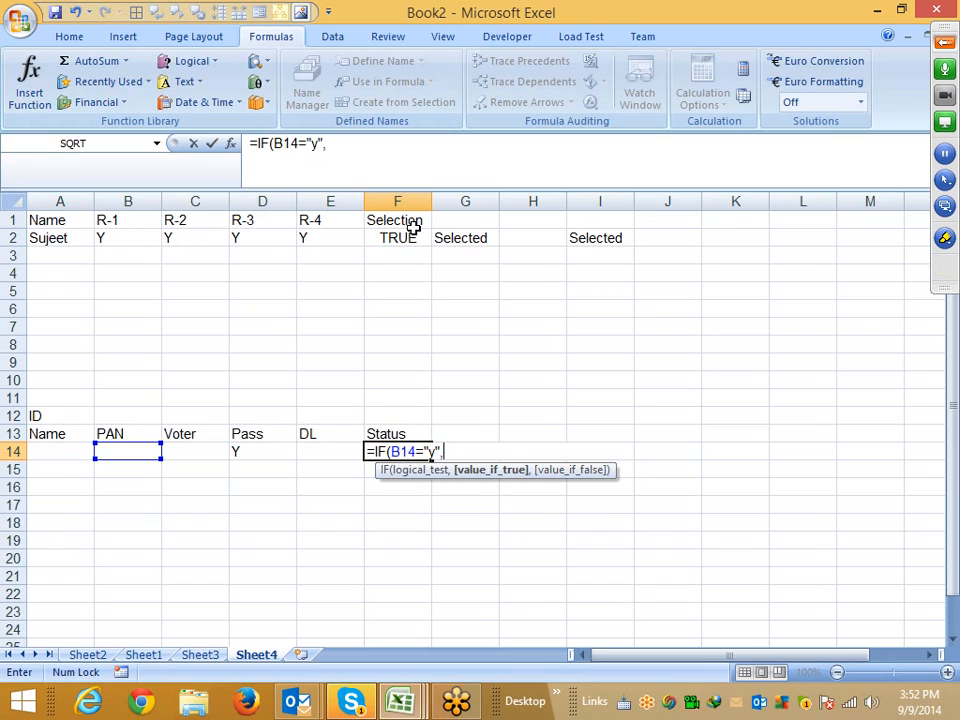
Return "OK" when B14 is y, otherwise nest an IF testing whether C14 equals "y" returning "OK"
{"action": "type", "text": "\"OK"}
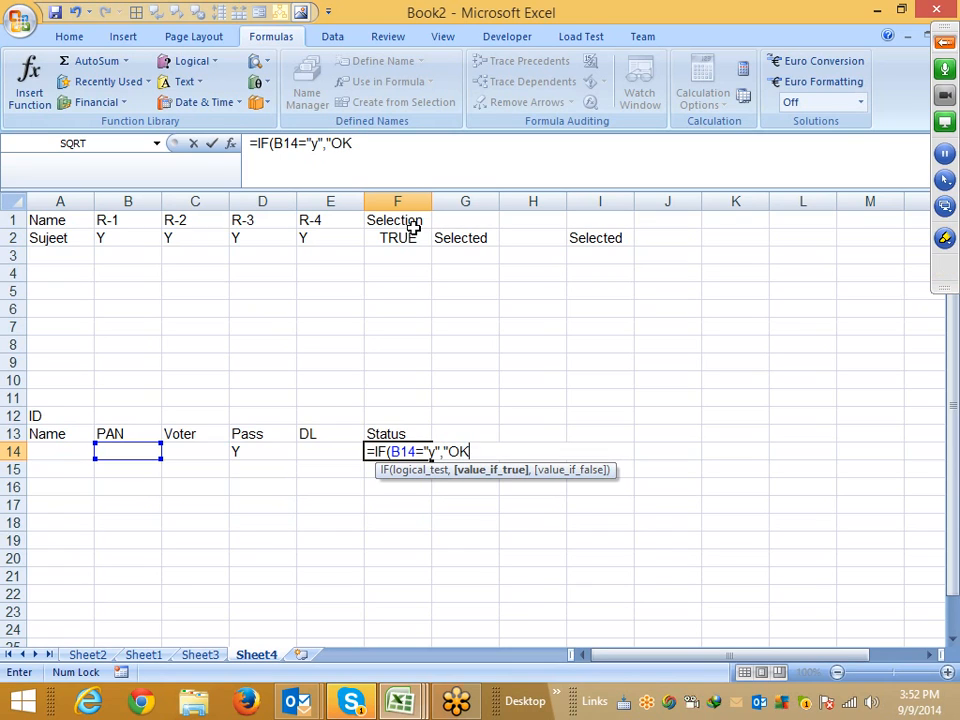
{"action": "type", "text": "\","}
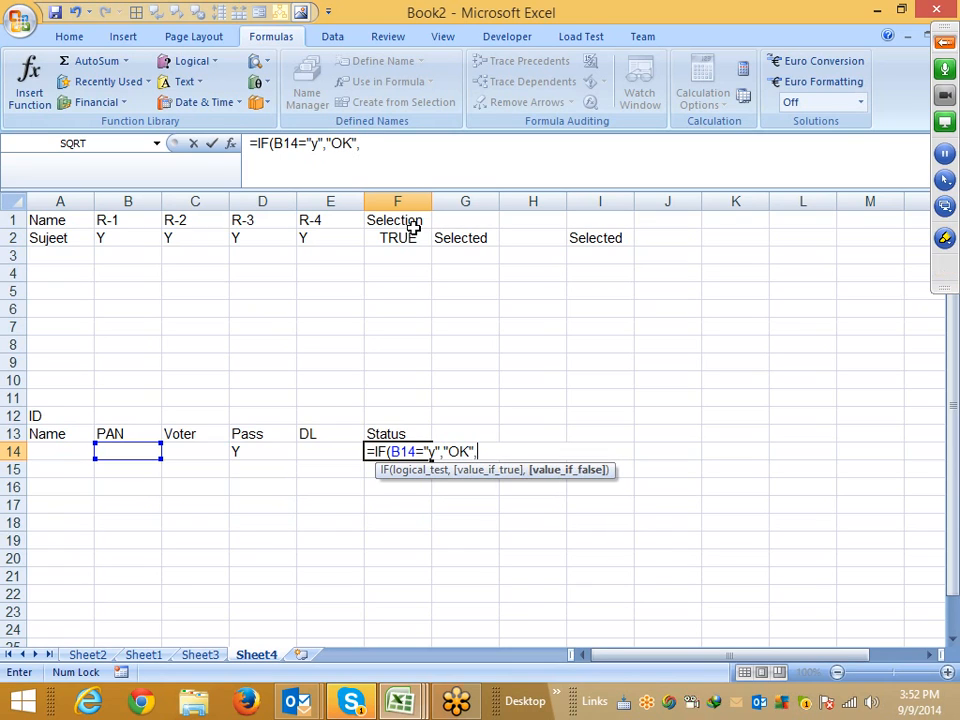
{"action": "type", "text": "if("}
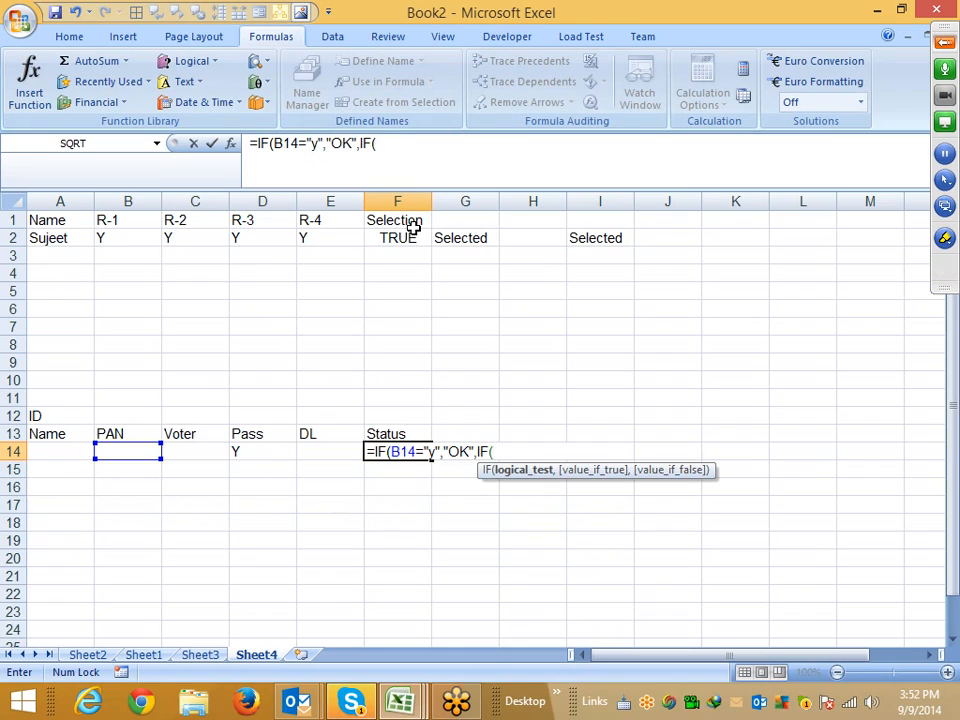
{"action": "key", "text": "Left"}
{"action": "key", "text": "Left"}
{"action": "key", "text": "Left"}
{"action": "type", "text": "=\"y"}
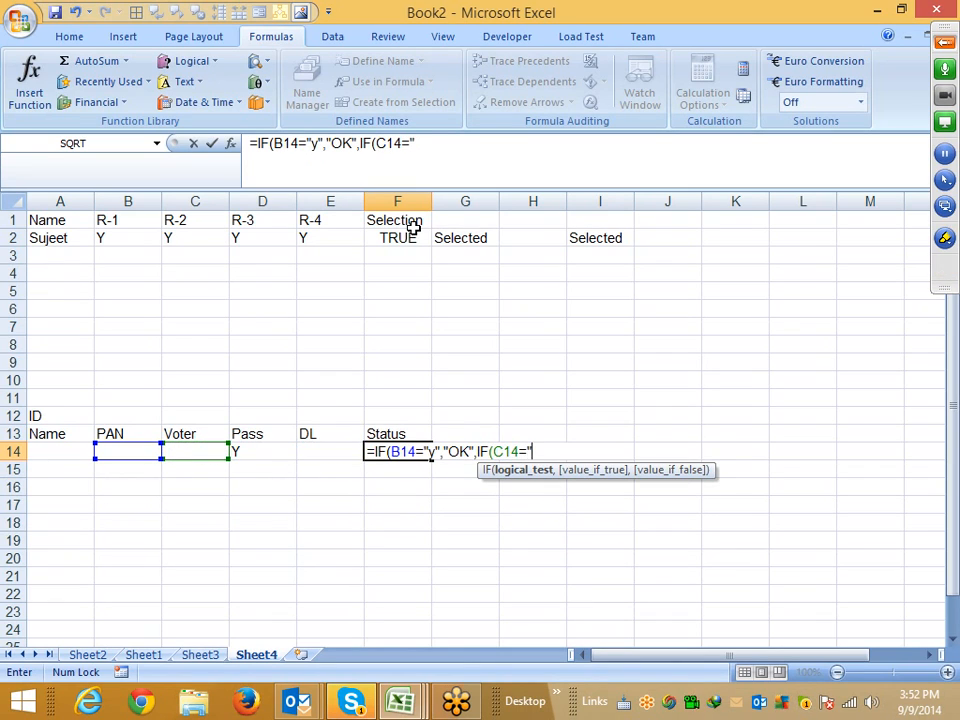
{"action": "type", "text": "\",\""}
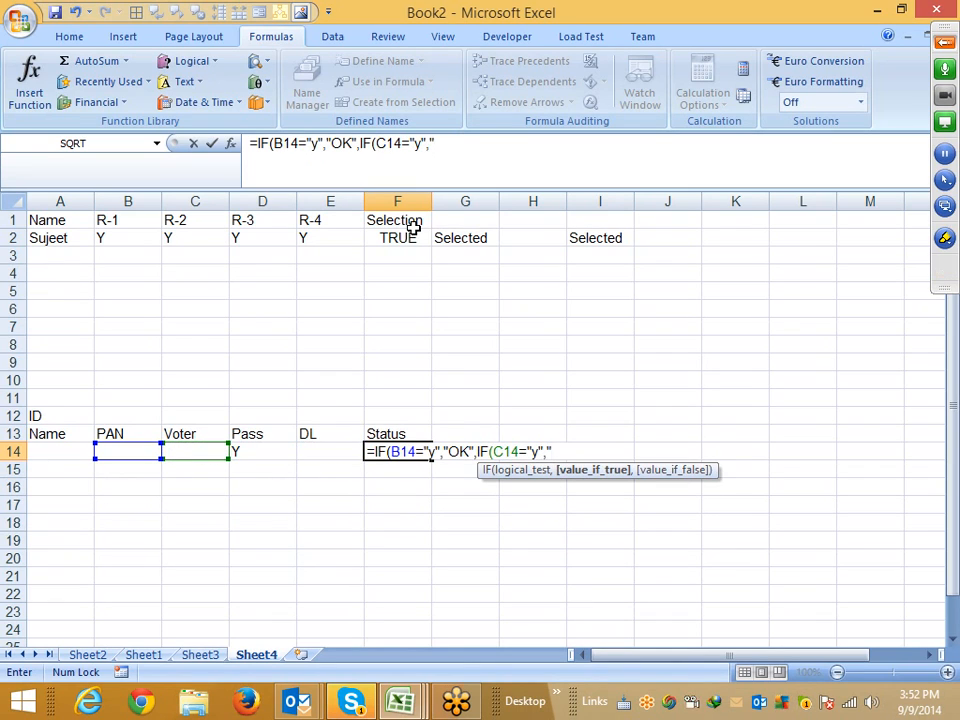
{"action": "type", "text": "OK\","}
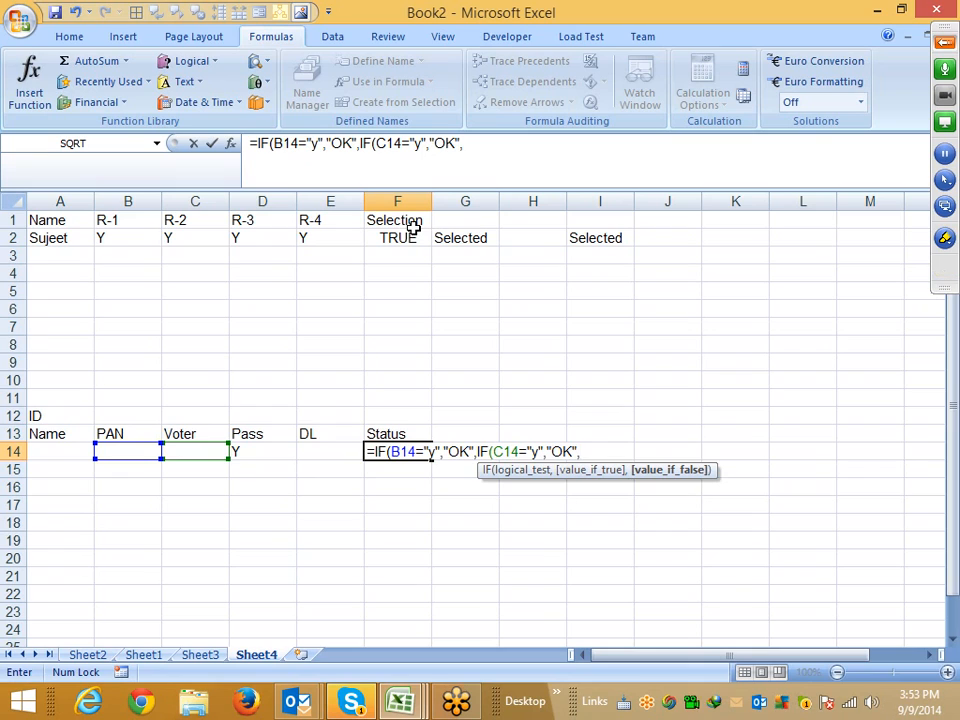
{"action": "type", "text": "IF("}
Nest another IF testing whether D14 equals "y" returning "OK", and open a further IF
{"action": "key", "text": "Left"}
{"action": "key", "text": "Left"}
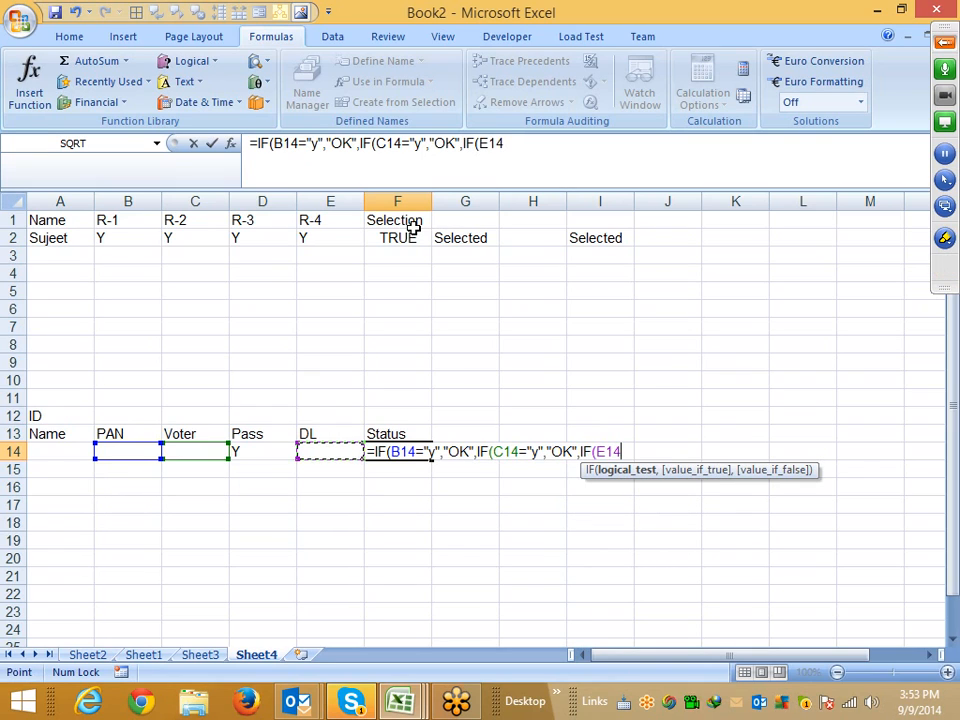
{"action": "type", "text": "=\"y"}
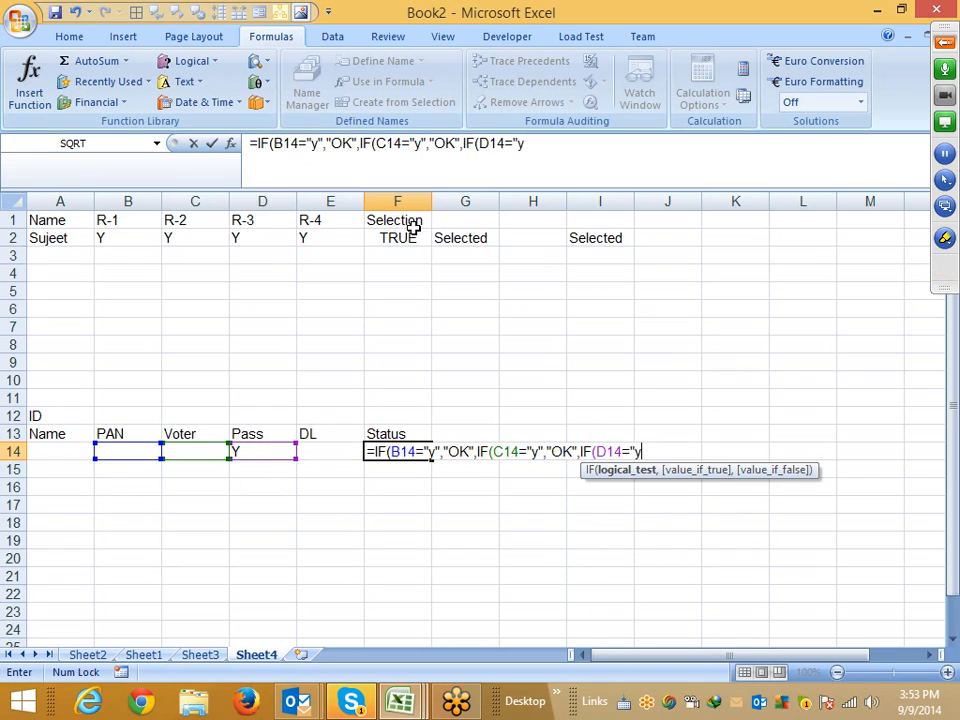
{"action": "type", "text": "\","}
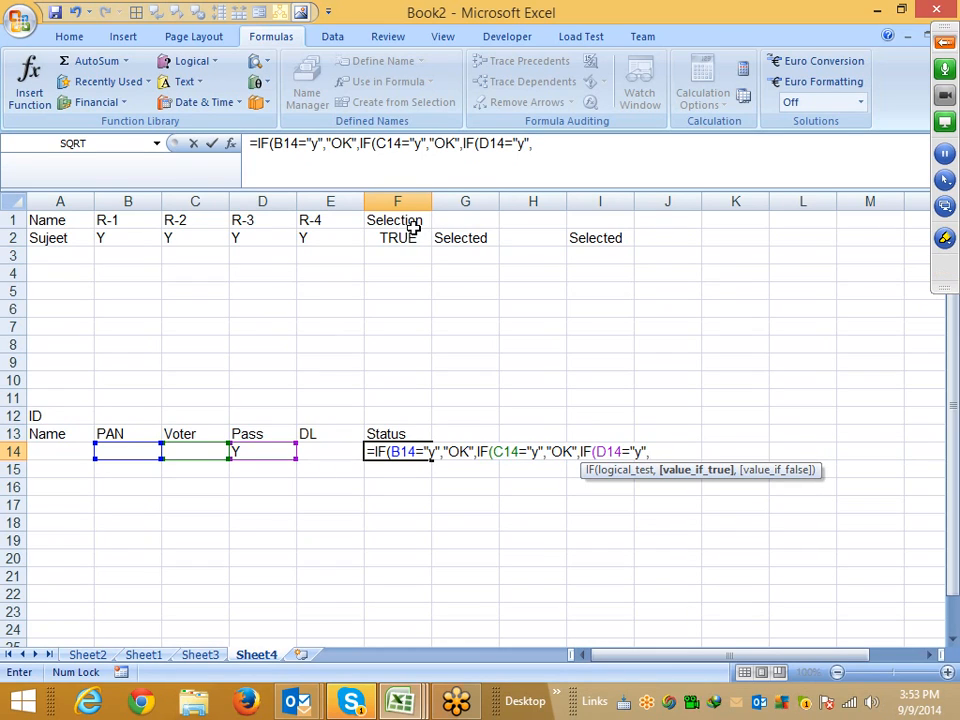
{"action": "type", "text": "\"OK\",if("}
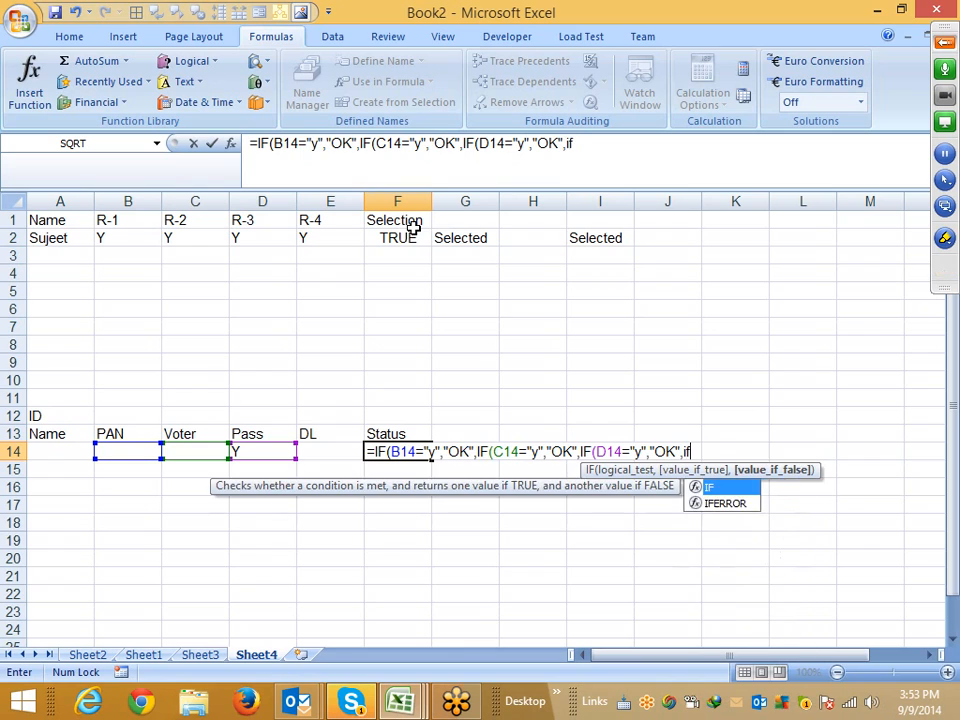
Finish the innermost IF testing E14 for "y" with "OK" or "Pending", and commit the formula accepting the proposed closing parentheses
{"action": "key", "text": "Left"}
{"action": "type", "text": "=\"y"}
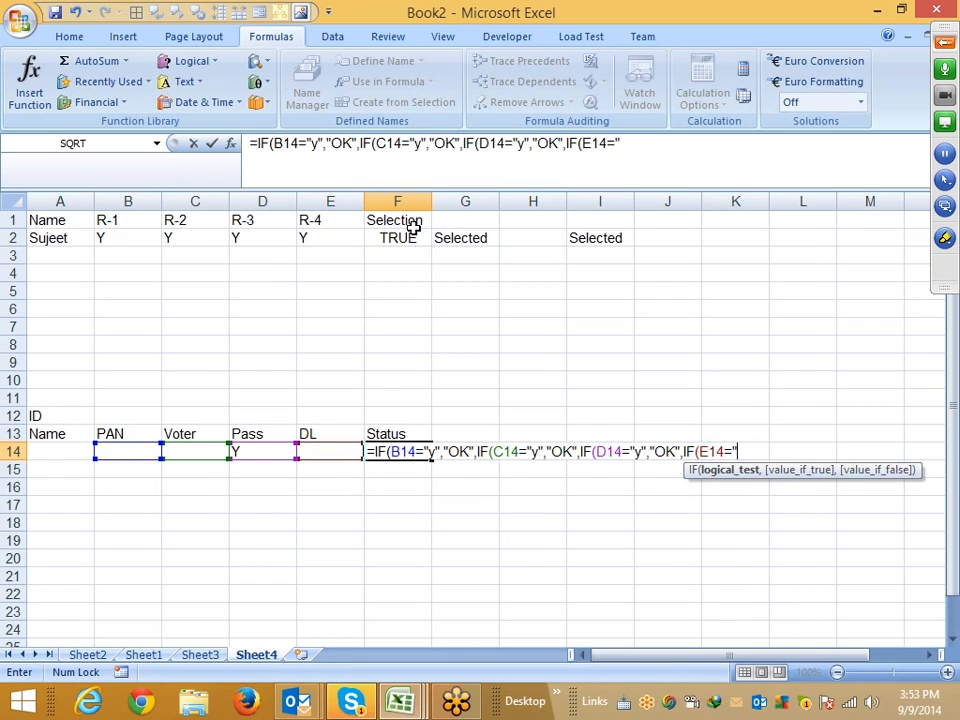
{"action": "type", "text": "\","}
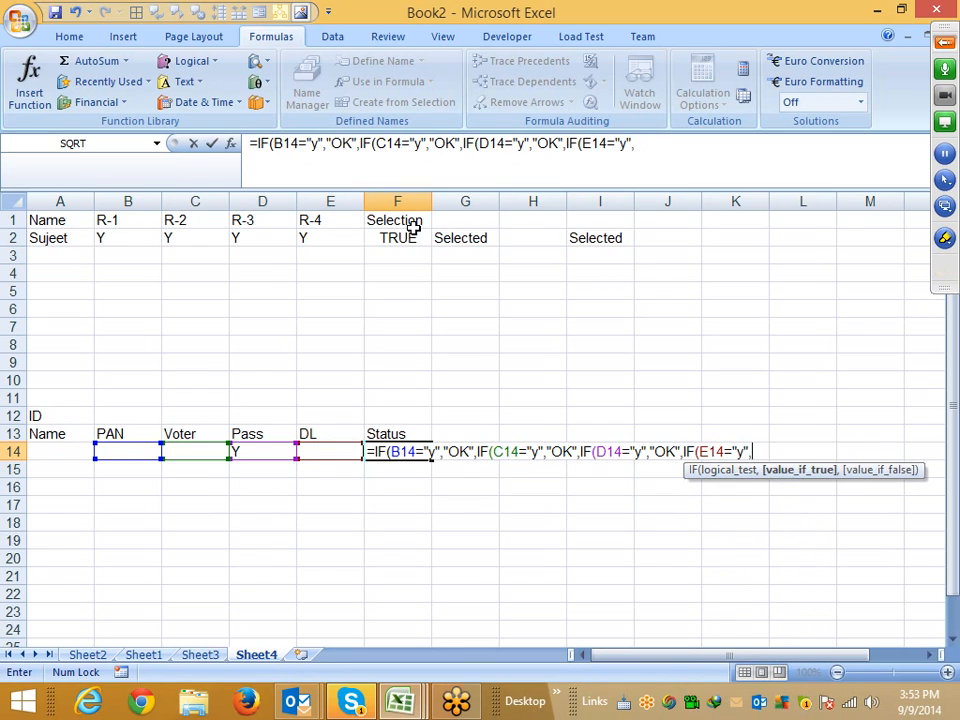
{"action": "type", "text": "\"OK\","}
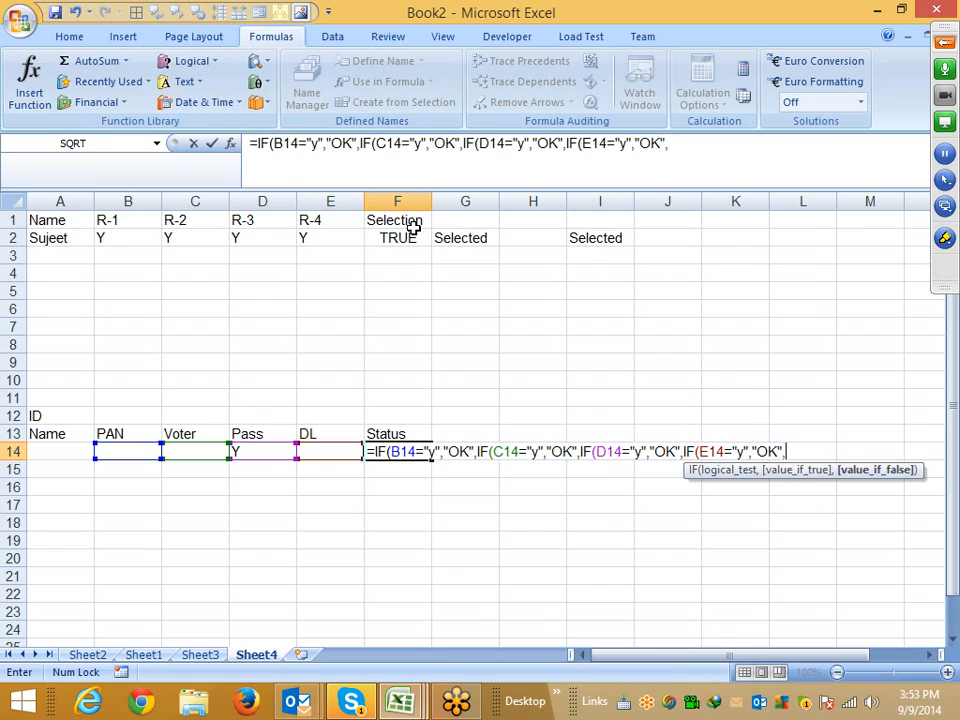
{"action": "type", "text": "\"Pendin"}
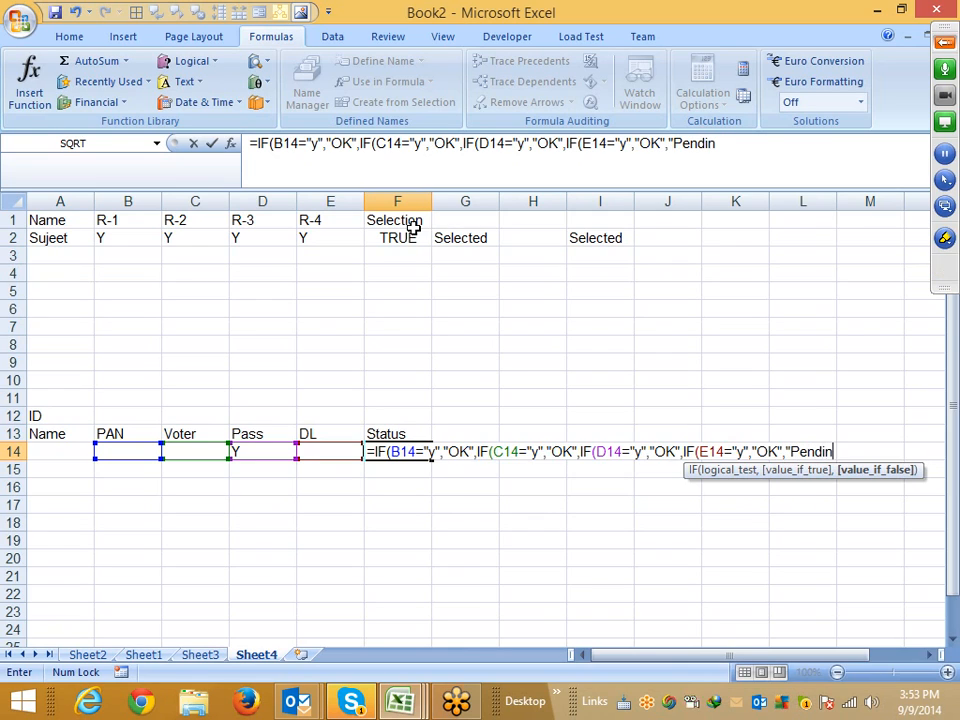
{"action": "type", "text": "g\""}
{"action": "left_click_drag", "start_coordinate": [357, 143], "coordinate": [790, 161]}
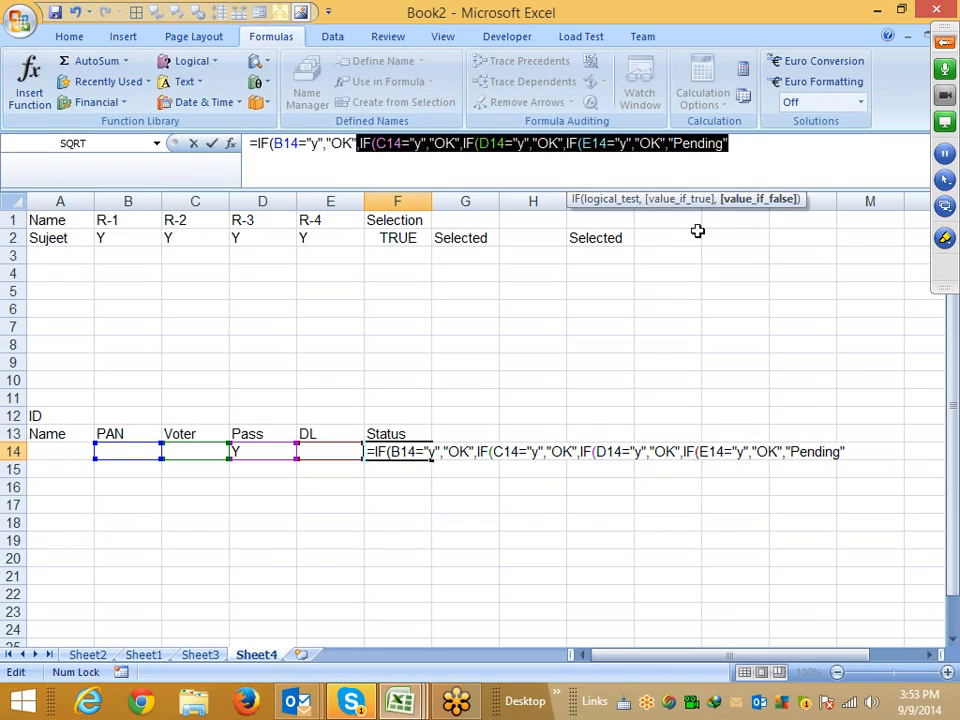
{"action": "left_click_drag", "start_coordinate": [460, 145], "coordinate": [776, 150]}
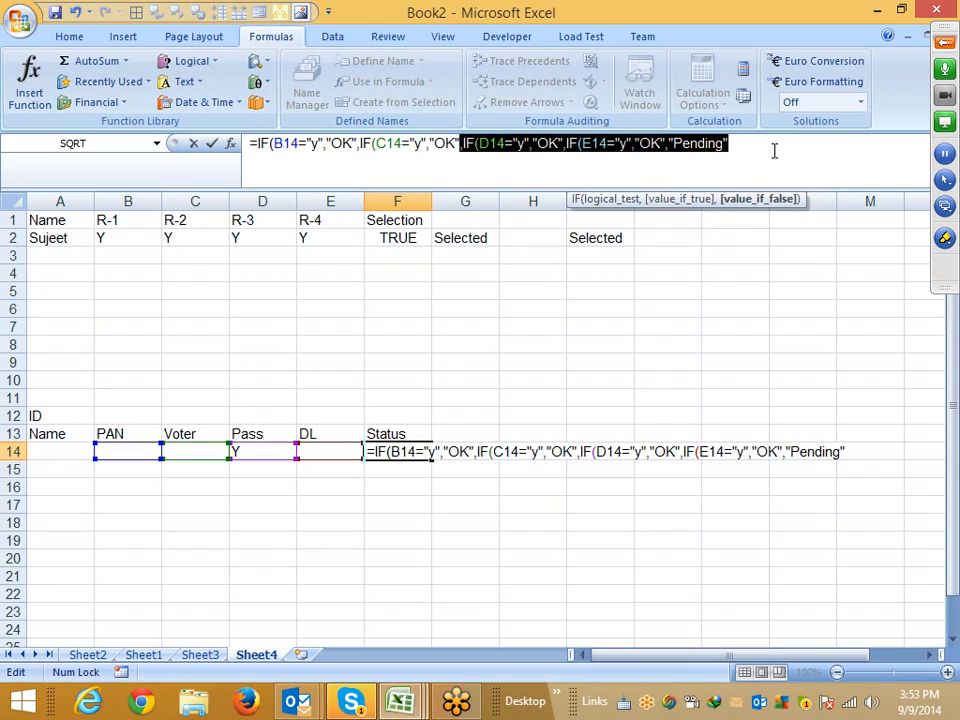
{"action": "key", "text": "Return"}
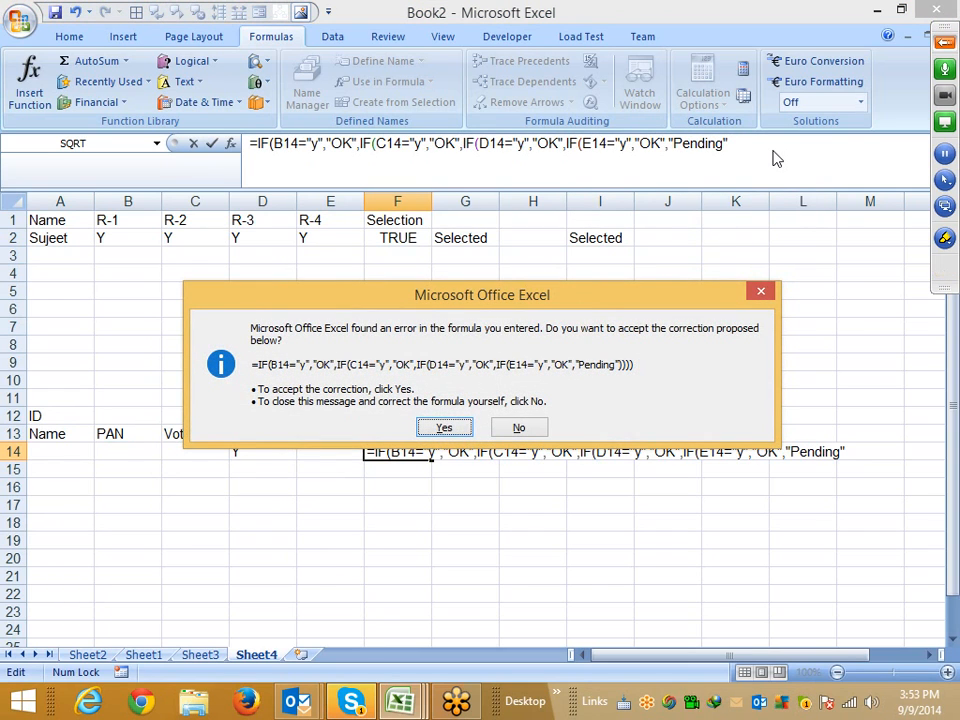
{"action": "key", "text": "Return"}
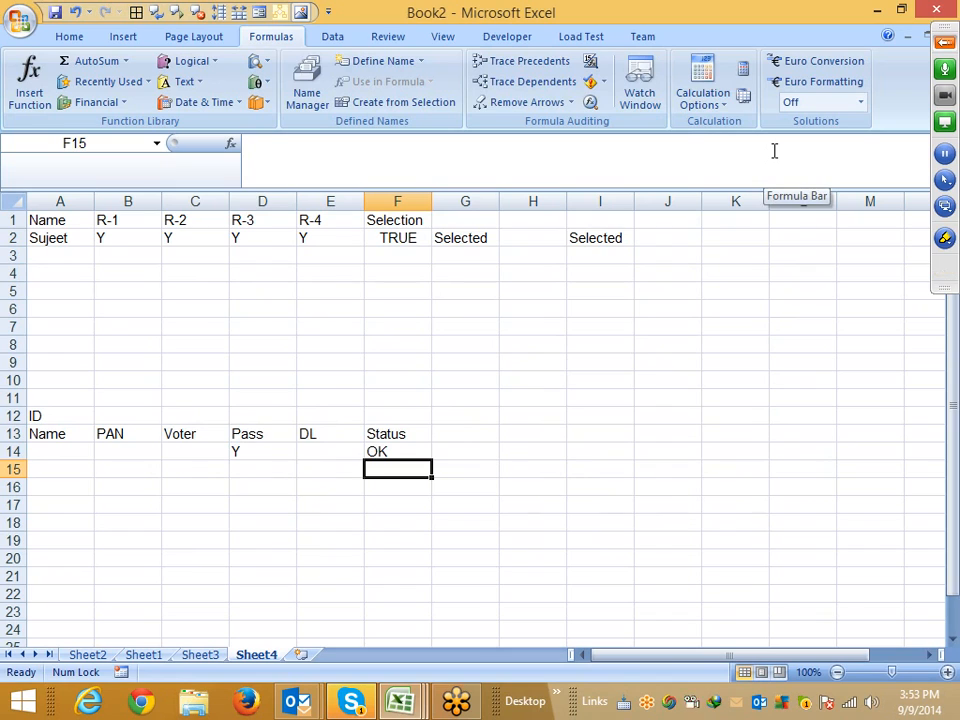
Move the nested IF formula from F14 to I14 and return to F14
{"action": "key", "text": "Up"}
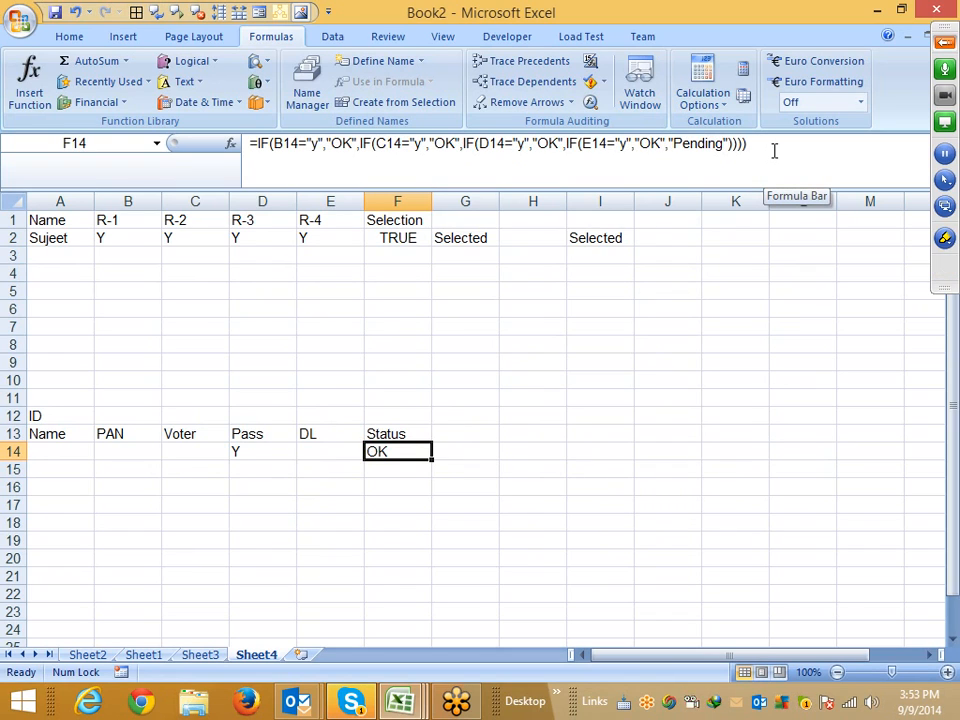
{"action": "key", "text": "ctrl+x"}
{"action": "key", "text": "Right"}
{"action": "key", "text": "Right"}
{"action": "key", "text": "Right"}
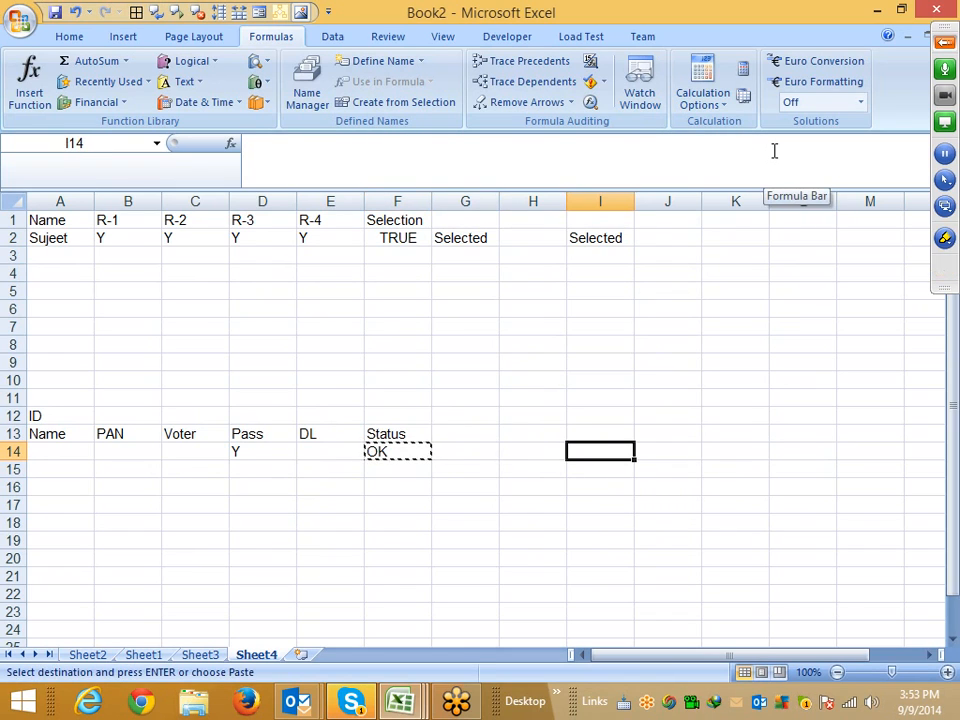
{"action": "key", "text": "Return"}
{"action": "key", "text": "Left"}
{"action": "key", "text": "Left"}
{"action": "key", "text": "Left"}
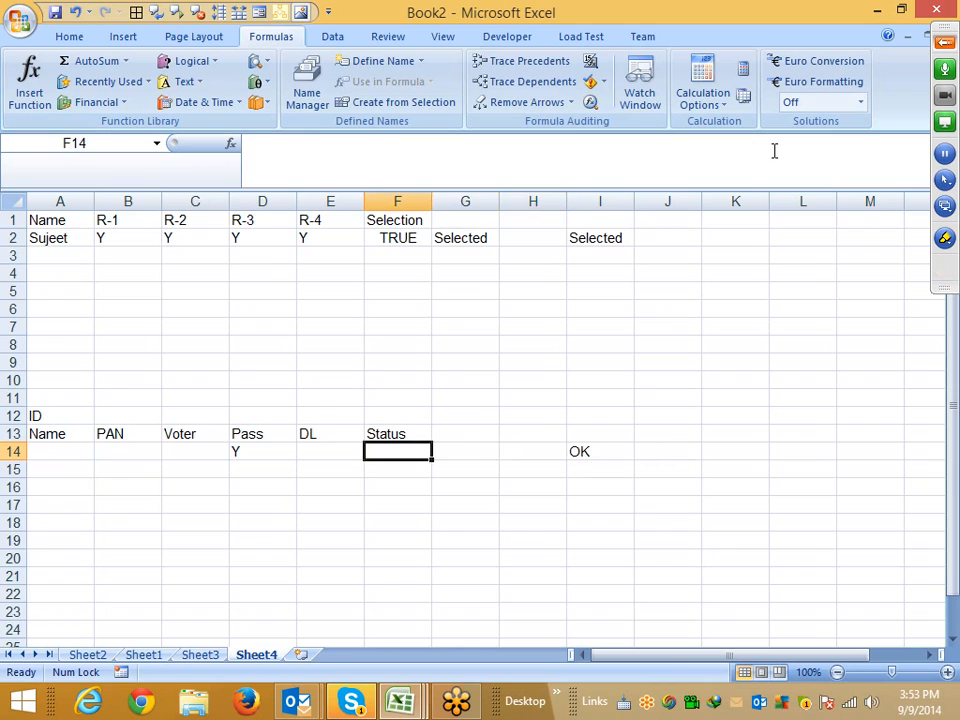
Start an OR formula in F14 whose first test checks whether B14 equals "y"
{"action": "type", "text": "=of"}
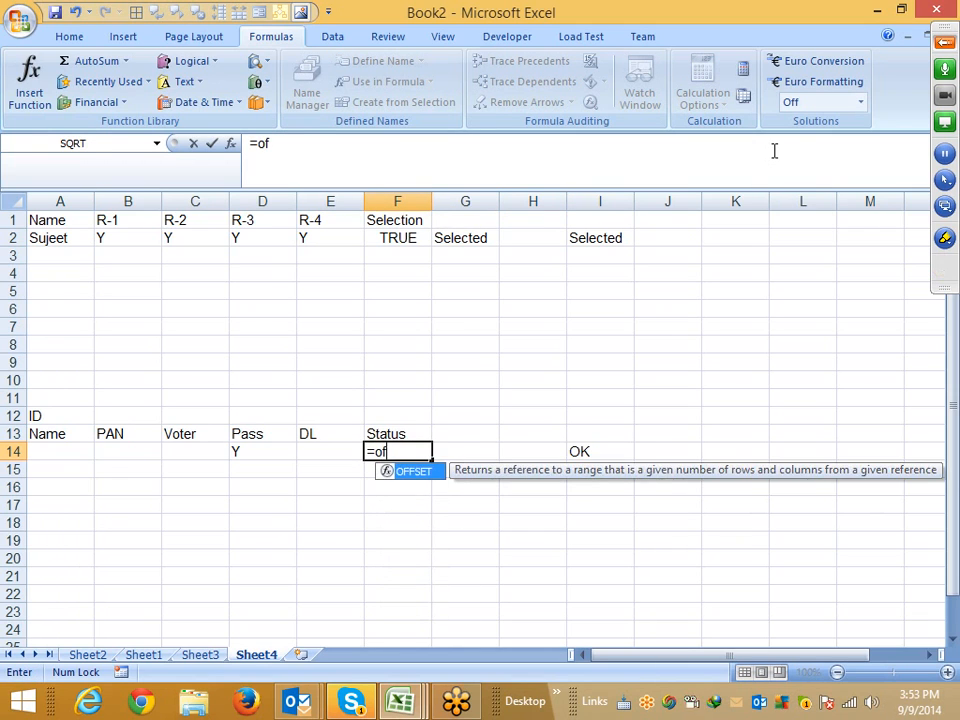
{"action": "key", "text": "Tab"}
{"action": "key", "text": "BackSpace"}
{"action": "key", "text": "BackSpace"}
{"action": "key", "text": "BackSpace"}
{"action": "key", "text": "BackSpace"}
{"action": "key", "text": "BackSpace"}
{"action": "key", "text": "BackSpace"}
{"action": "key", "text": "BackSpace"}
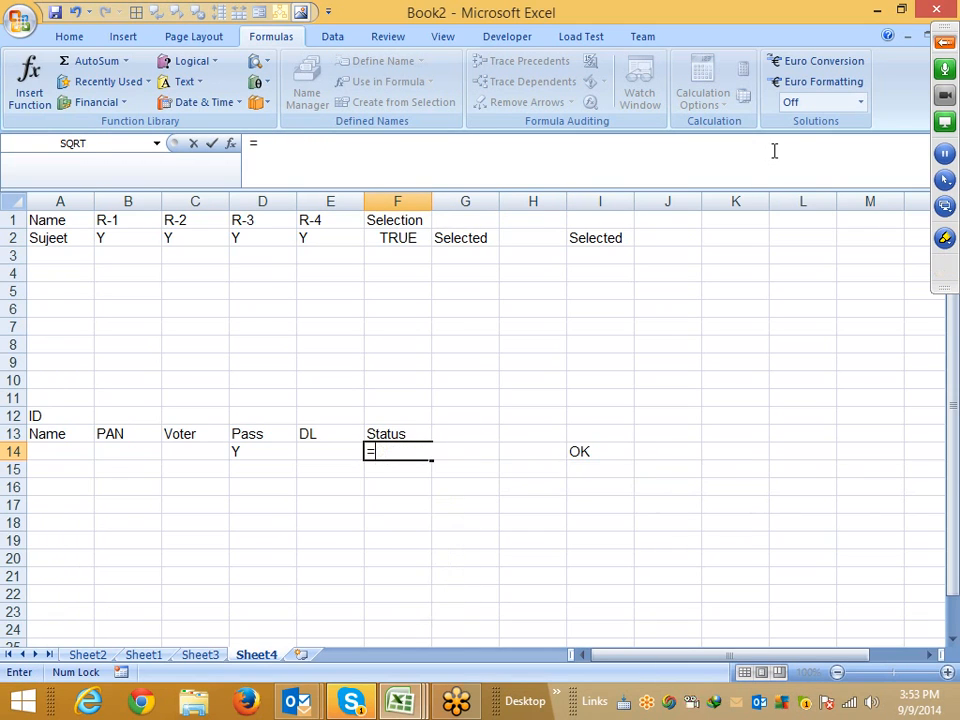
{"action": "type", "text": "or"}
{"action": "key", "text": "Tab"}
{"action": "key", "text": "Left"}
{"action": "key", "text": "Left"}
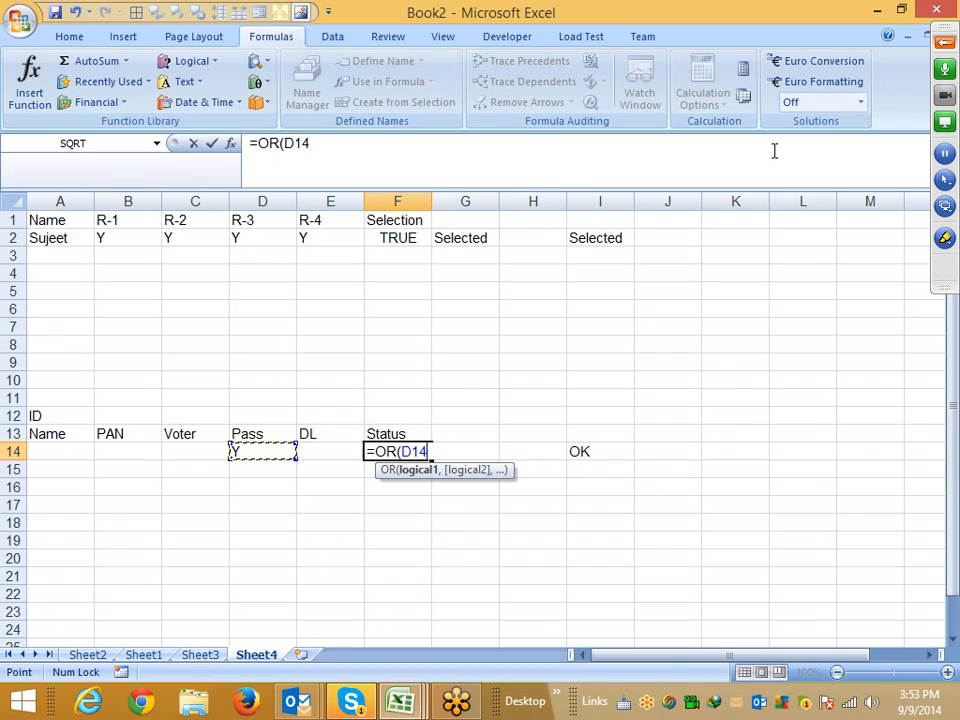
{"action": "key", "text": "Left"}
Add a second OR test checking whether C14 equals "y"
{"action": "key", "text": "Left"}
{"action": "type", "text": "=\""}
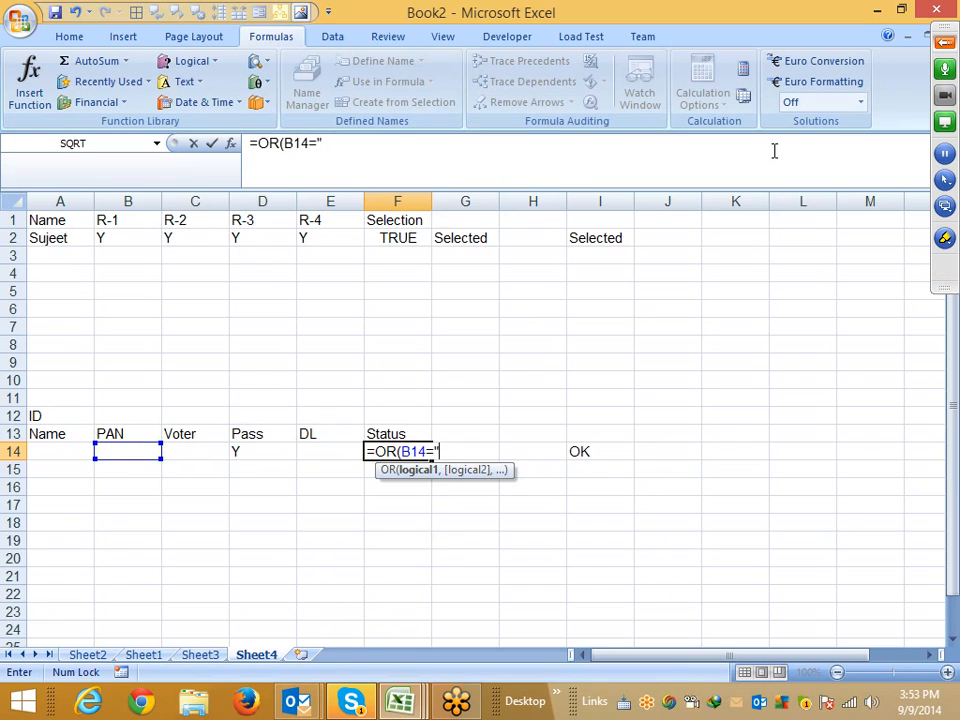
{"action": "type", "text": "y\","}
{"action": "key", "text": "Left"}
{"action": "key", "text": "Left"}
{"action": "key", "text": "Left"}
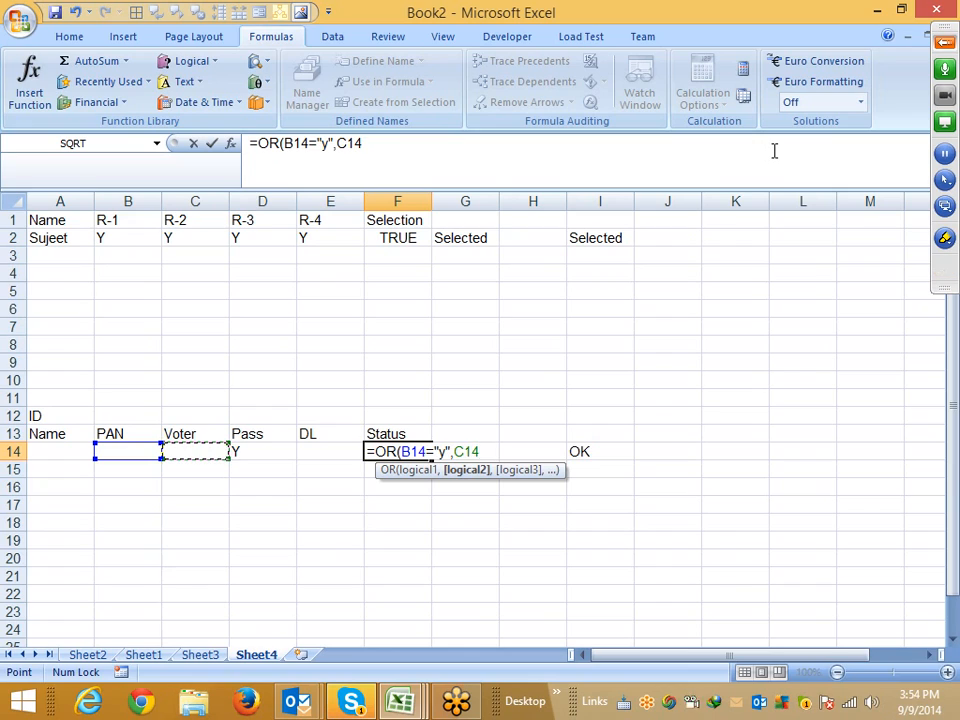
{"action": "type", "text": "=\"y"}
Switch to Skype, open the top contact's chat from the Recent list and send the reply "yes"
{"action": "left_click", "coordinate": [357, 706]}
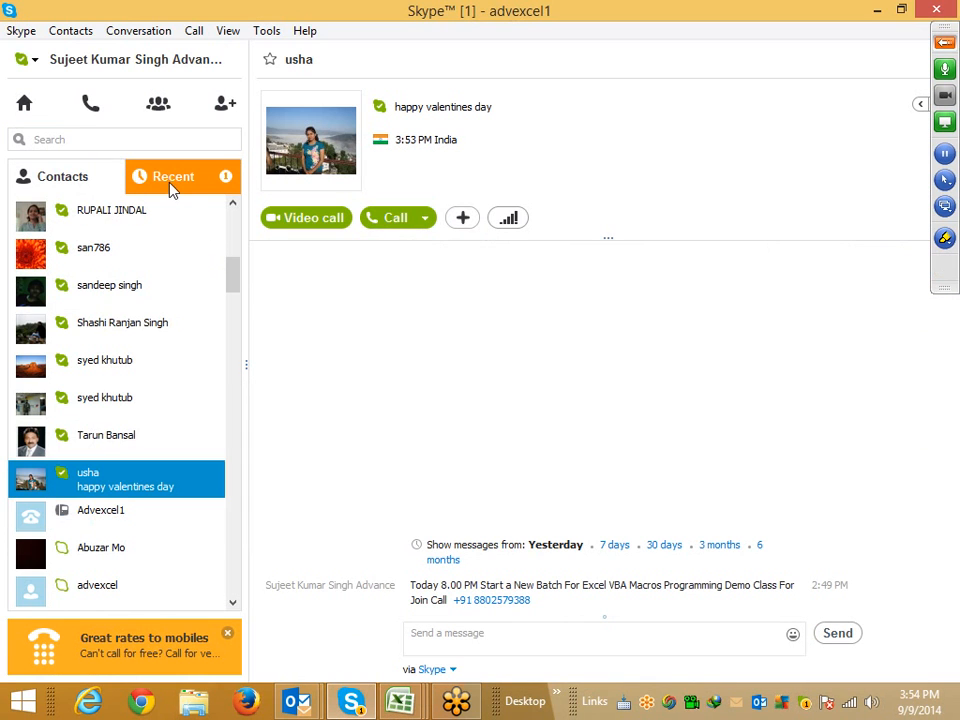
{"action": "left_click", "coordinate": [171, 188]}
{"action": "left_click_drag", "start_coordinate": [242, 356], "coordinate": [236, 296]}
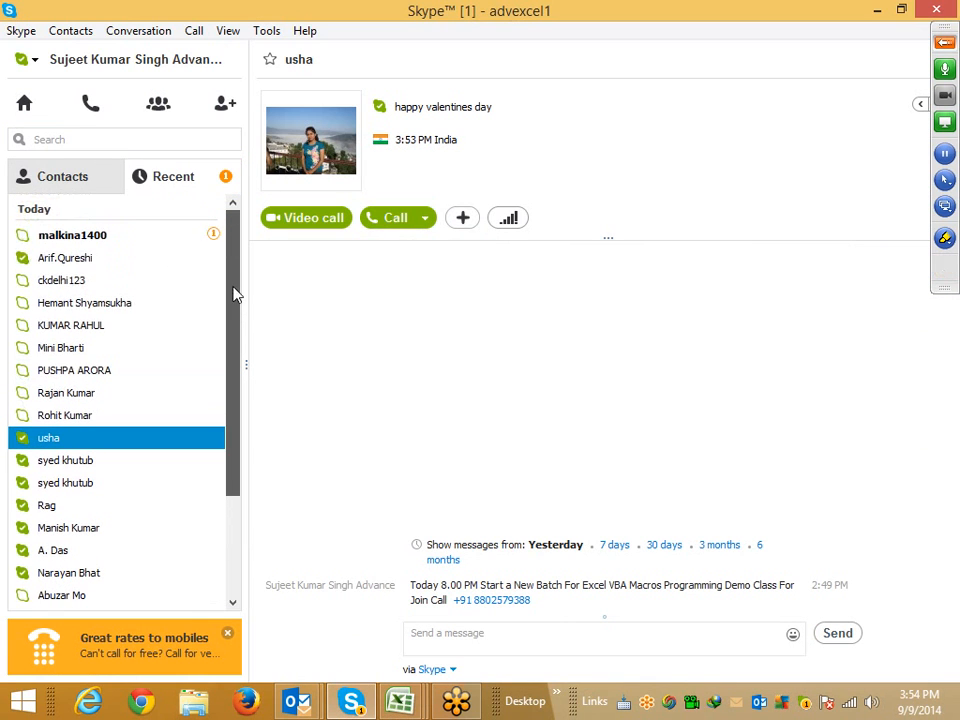
{"action": "left_click", "coordinate": [161, 242]}
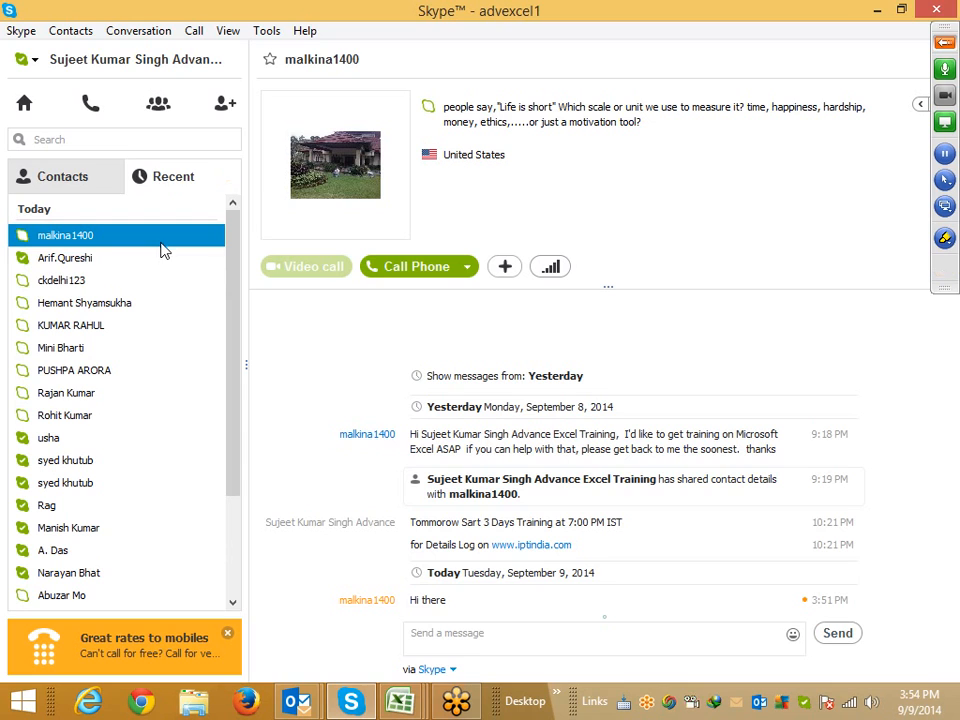
{"action": "left_click", "coordinate": [427, 634]}
{"action": "type", "text": "yes"}
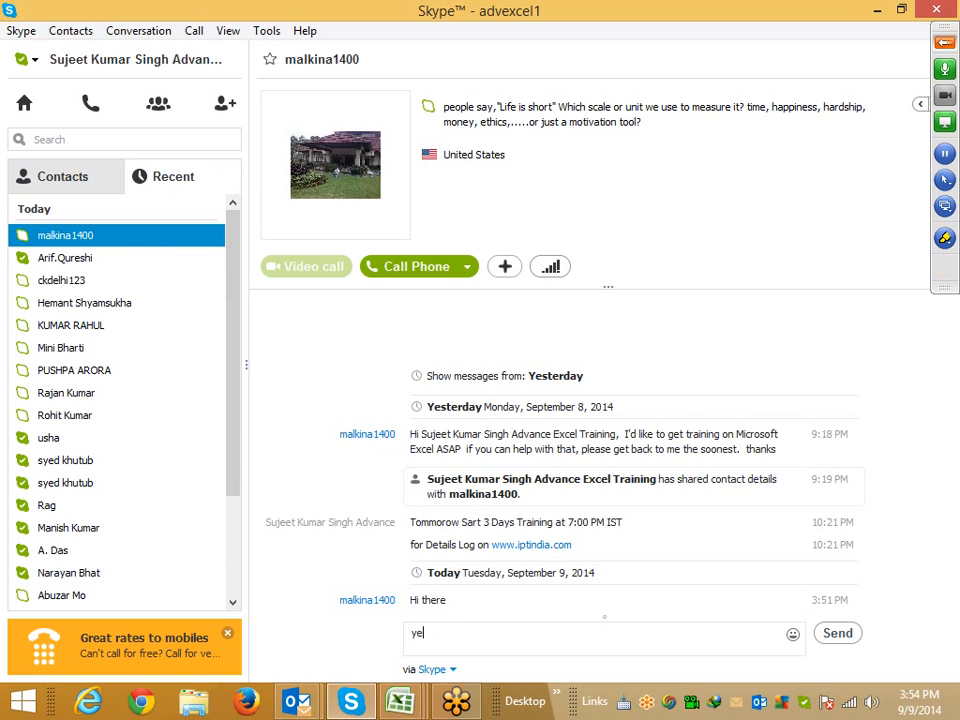
{"action": "key", "text": "Return"}
Return to the workbook and add a third OR test checking whether D14 equals "y"
{"action": "key", "text": "alt+Tab"}
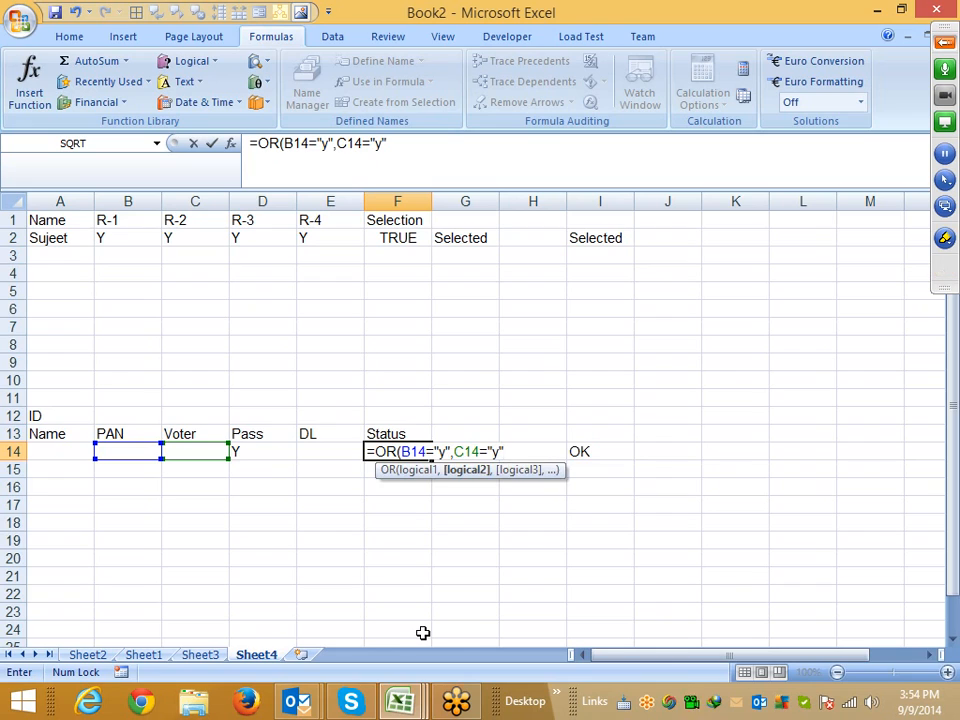
{"action": "type", "text": ","}
{"action": "key", "text": "Left"}
{"action": "key", "text": "Left"}
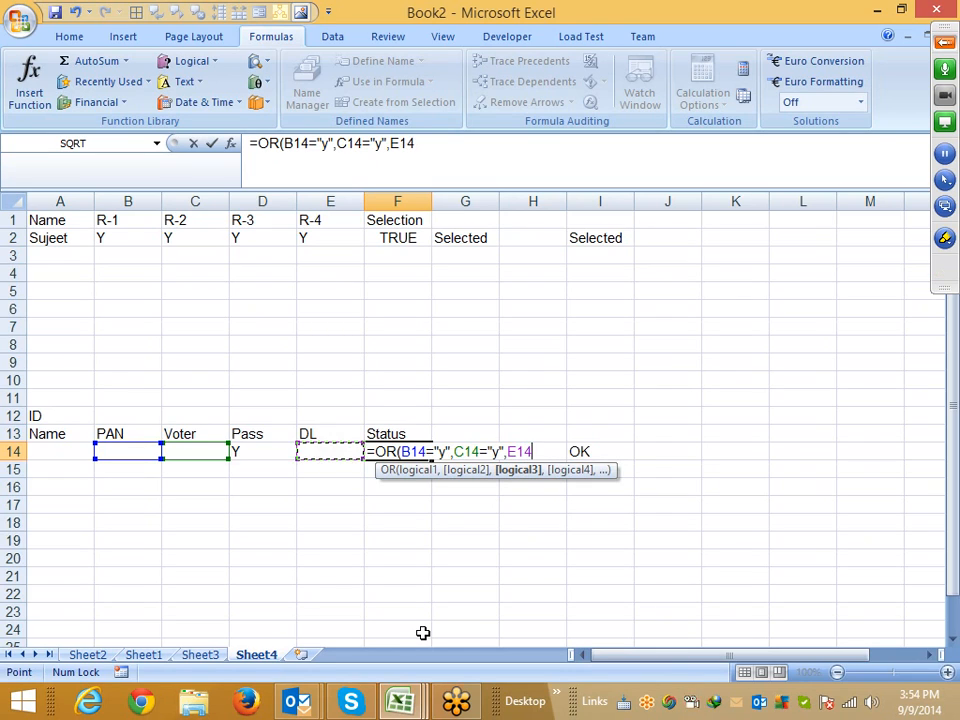
{"action": "type", "text": "=\"y"}
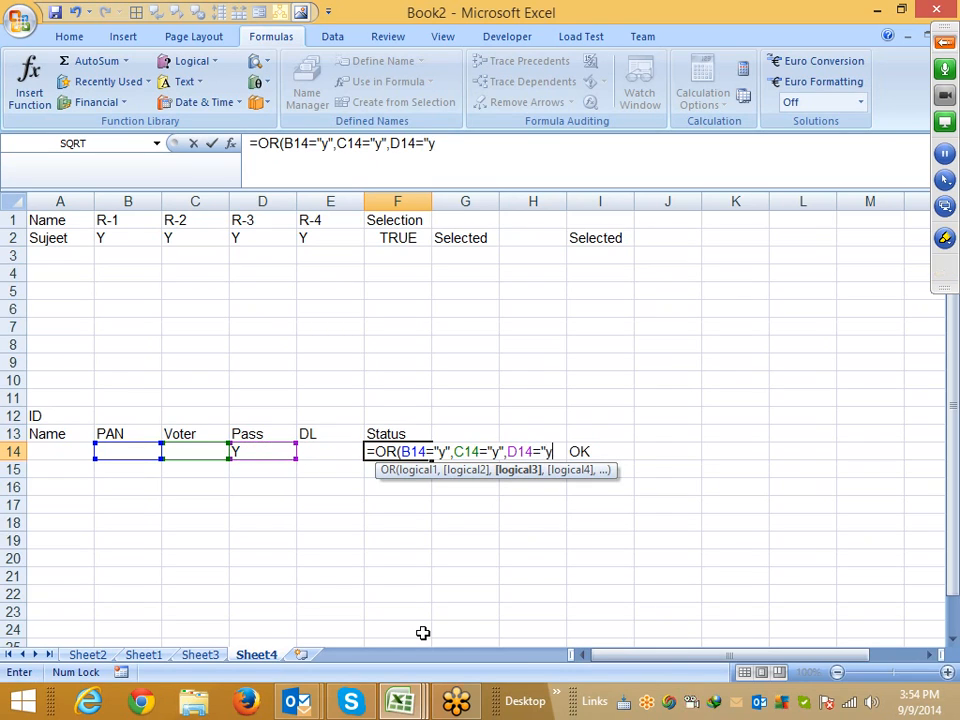
{"action": "type", "text": "\","}
Add a fourth OR test checking whether E14 equals "y", close the function and commit the formula
{"action": "key", "text": "Left"}
{"action": "key", "text": "Left"}
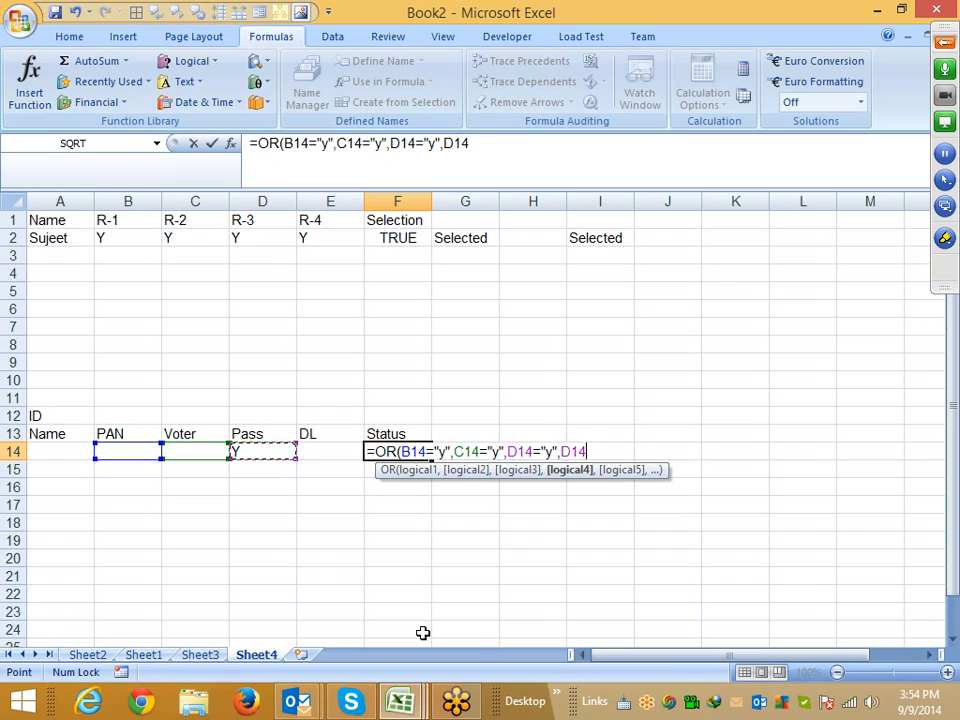
{"action": "key", "text": "Right"}
{"action": "type", "text": "=\""}
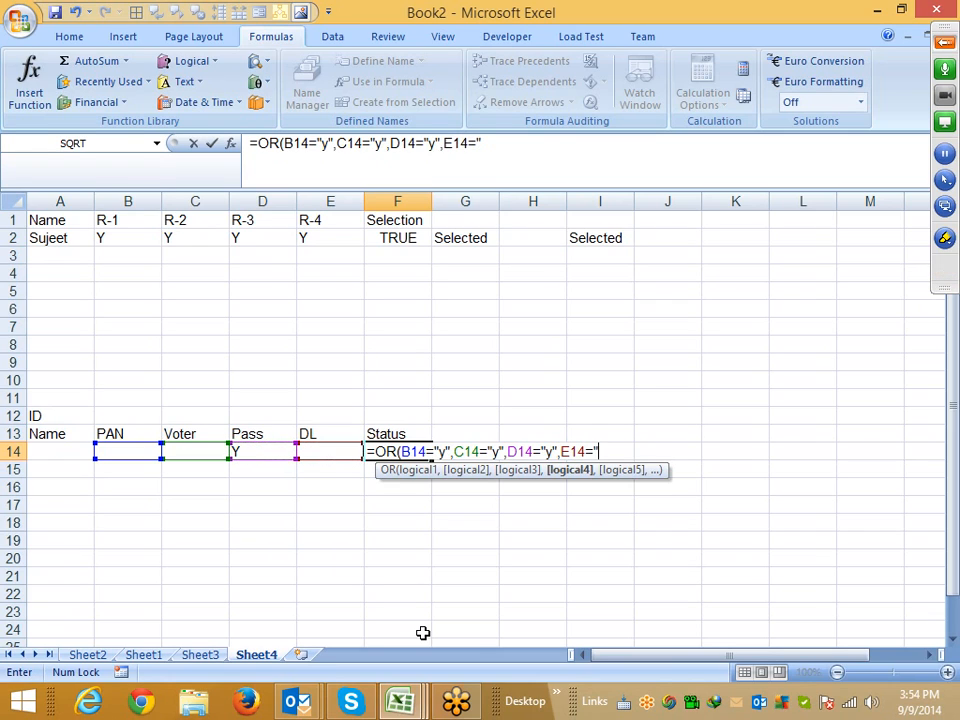
{"action": "type", "text": "y\")"}
{"action": "key", "text": "Return"}
In G14 enter an IF formula that returns "OK" when F14 is true, otherwise "Pendiing"
{"action": "key", "text": "Up"}
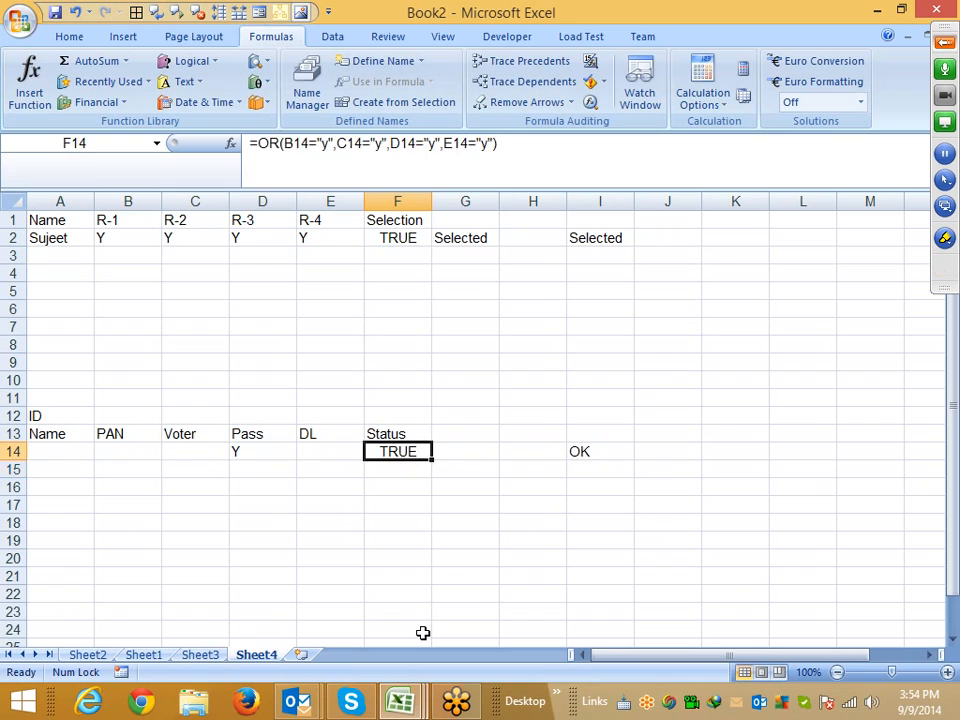
{"action": "key", "text": "Right"}
{"action": "type", "text": "=IF("}
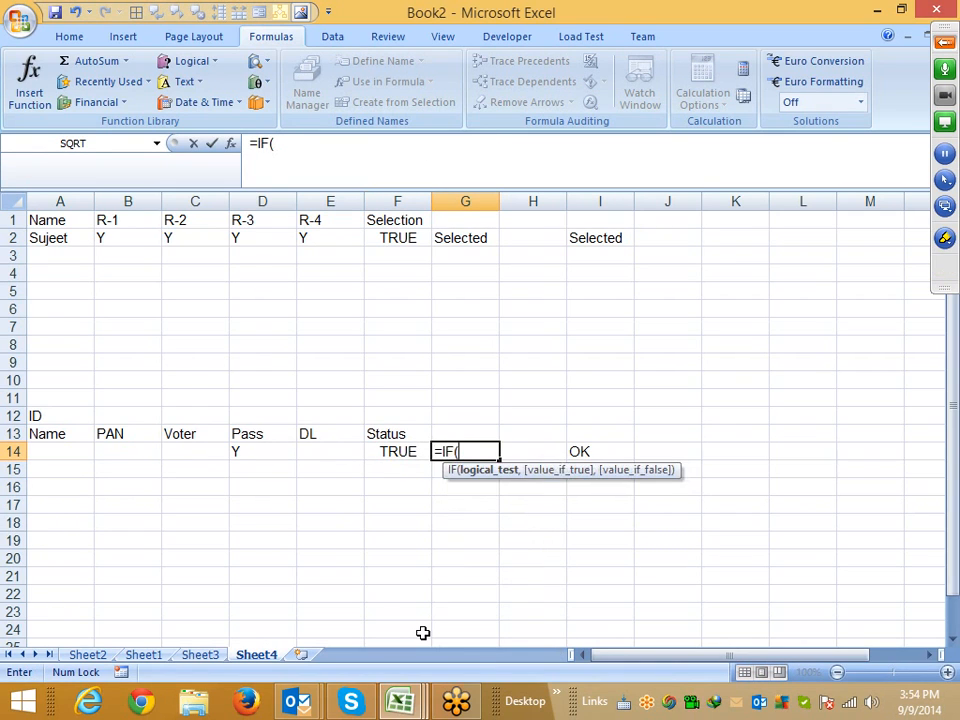
{"action": "key", "text": "Left"}
{"action": "type", "text": "=\"y"}
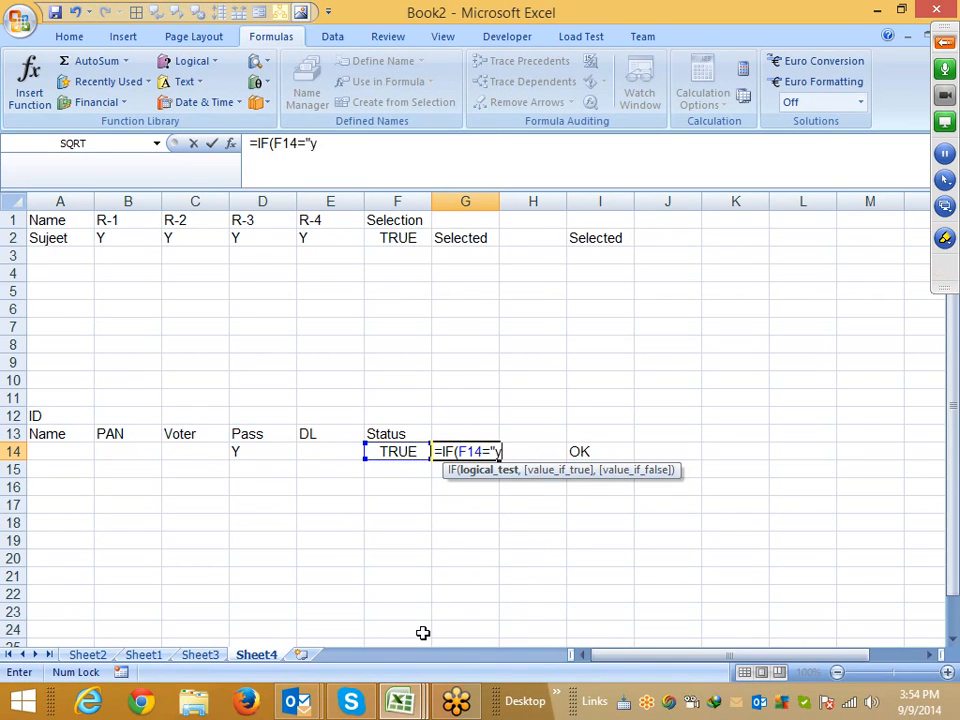
{"action": "type", "text": "\""}
{"action": "key", "text": "BackSpace"}
{"action": "key", "text": "BackSpace"}
{"action": "type", "text": ","}
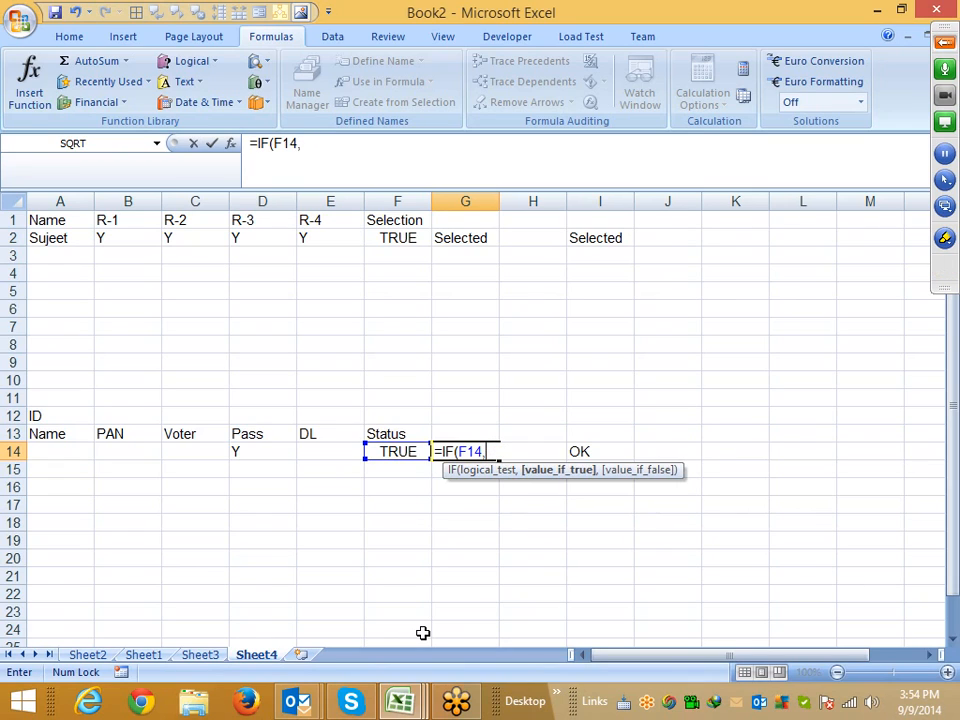
{"action": "type", "text": "\"OK\",\""}
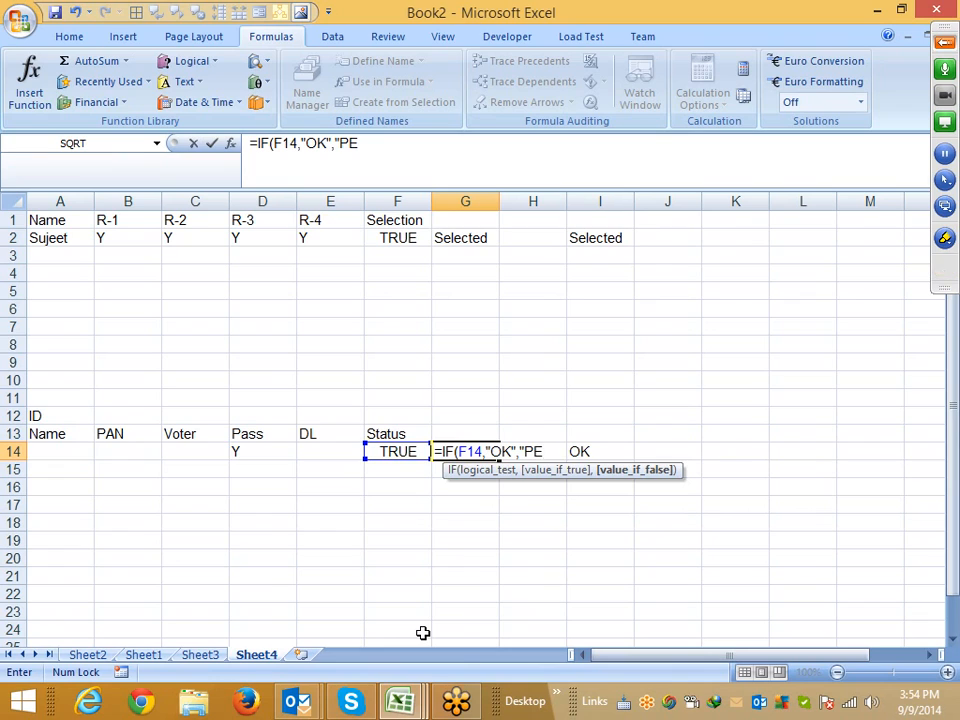
{"action": "type", "text": "Pendiing\")"}
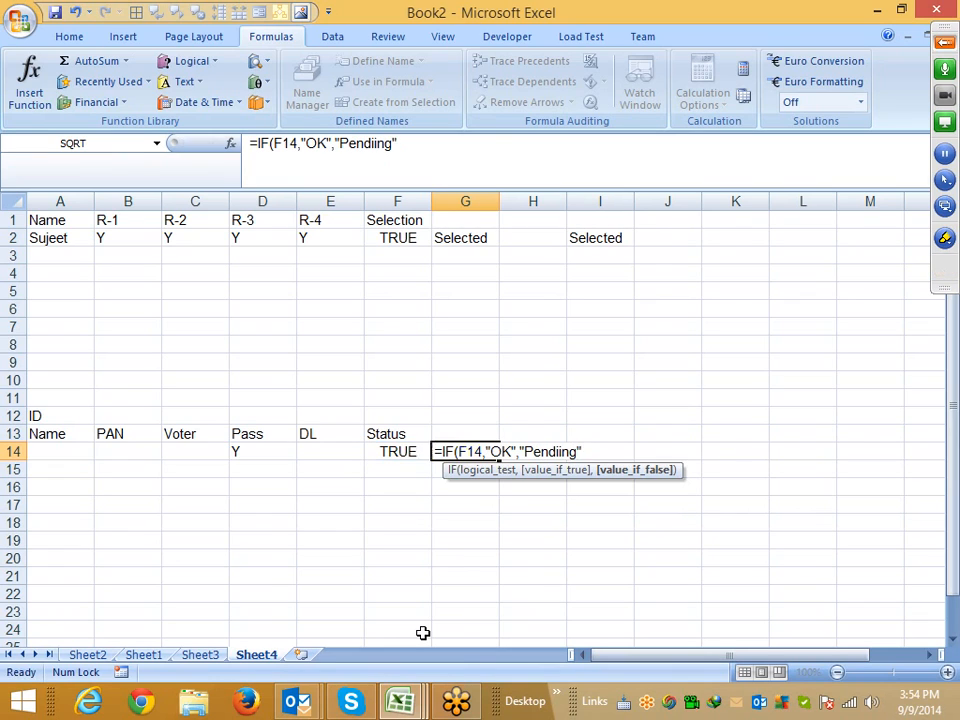
{"action": "key", "text": "Return"}
{"action": "key", "text": "Up"}
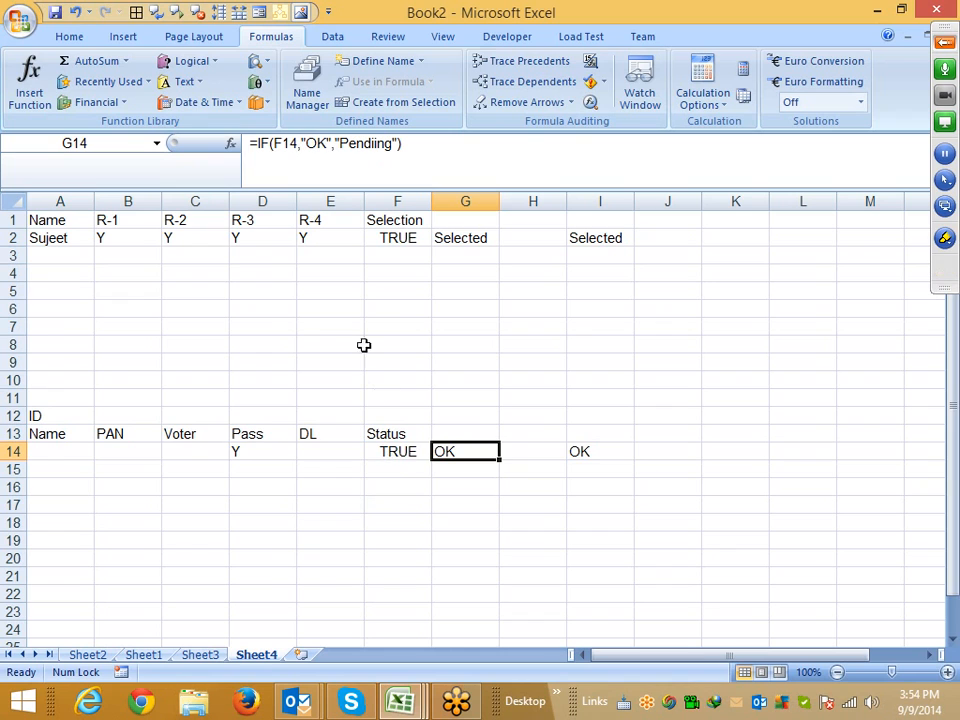
{"action": "double_click", "coordinate": [289, 145]}
{"action": "key", "text": "Escape"}
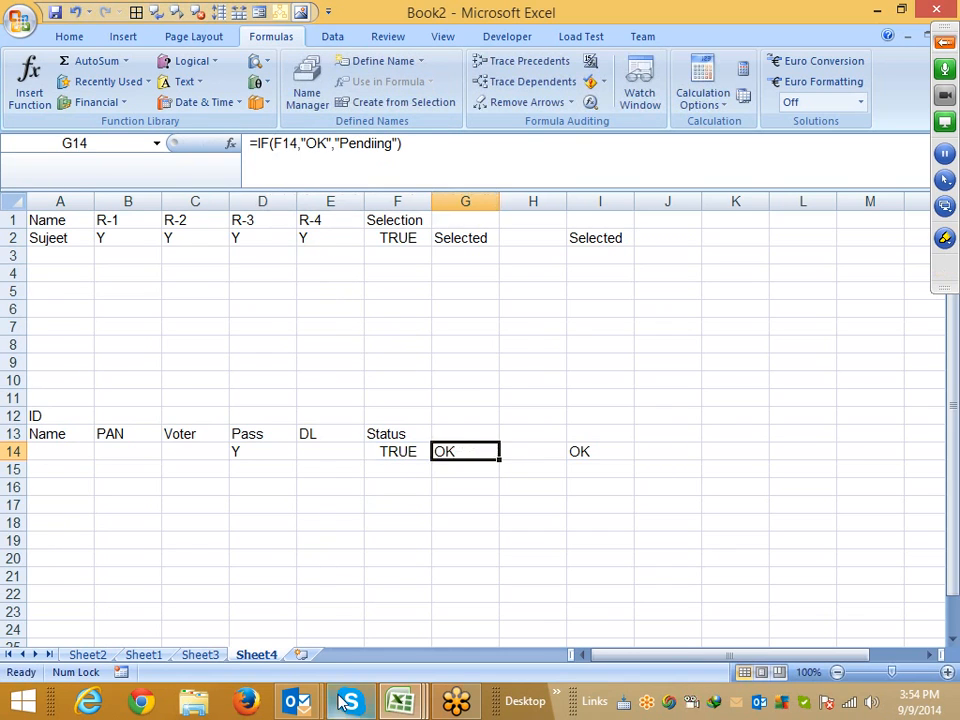
{"action": "left_click", "coordinate": [350, 700]}
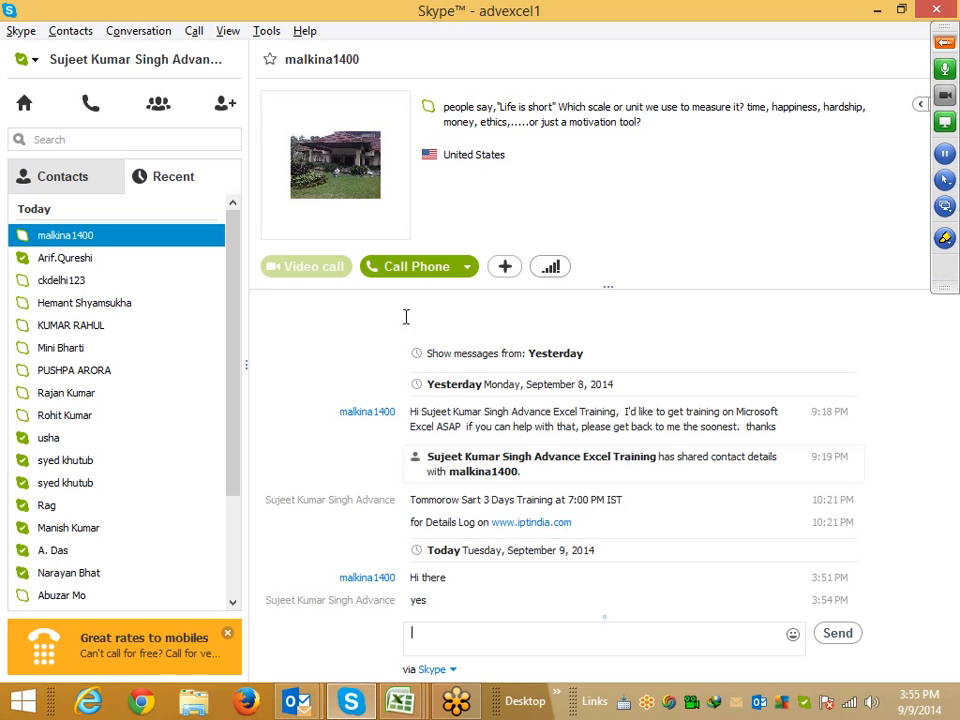
{"action": "left_click", "coordinate": [402, 268]}
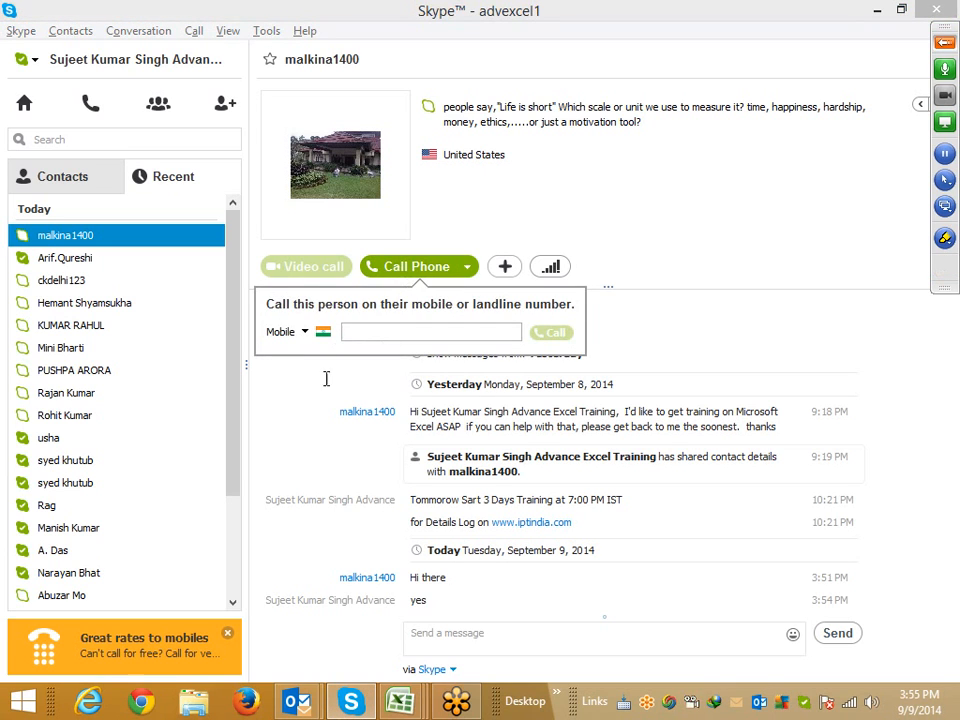
{"action": "left_click", "coordinate": [334, 449]}
{"action": "key", "text": "alt+Tab"}
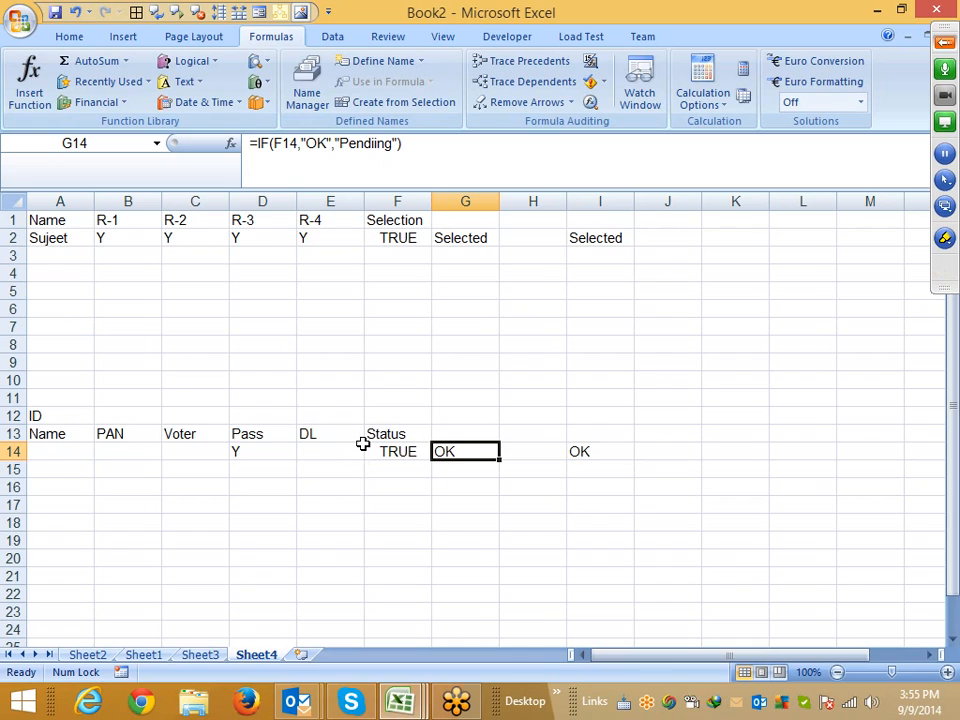
Fill the Voter, Pass and DL header cells C13:E13 with yellow
{"action": "left_click", "coordinate": [398, 454]}
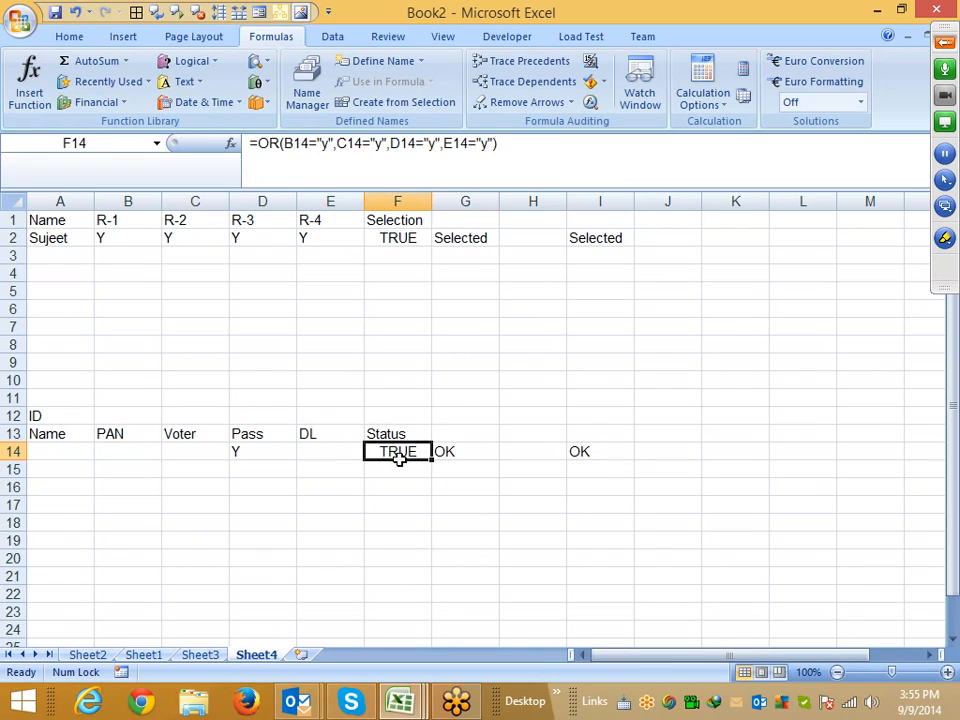
{"action": "left_click", "coordinate": [444, 453]}
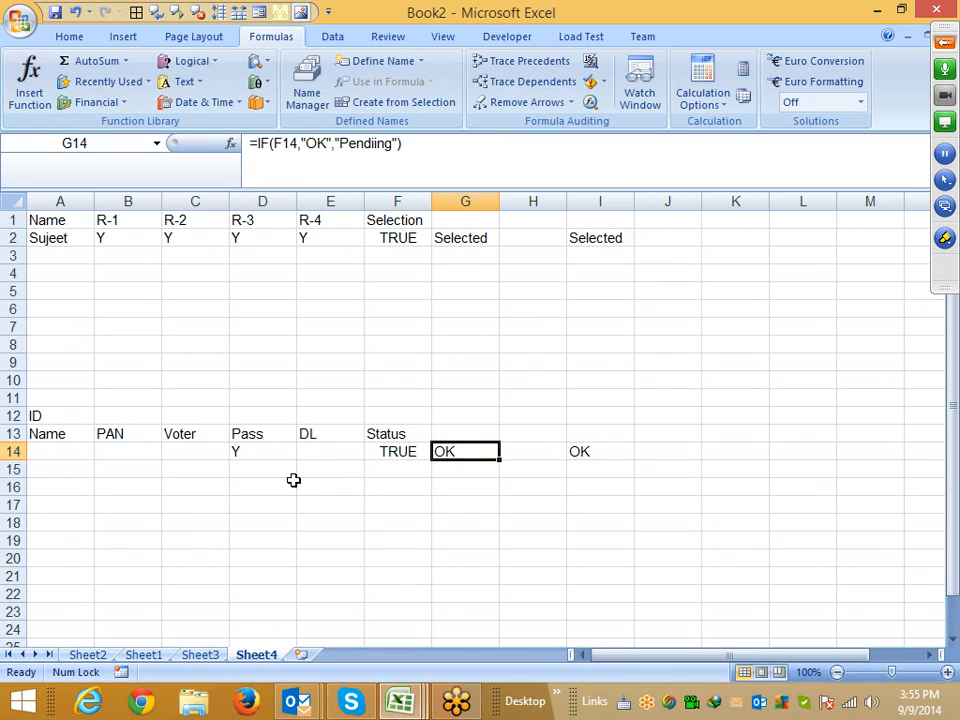
{"action": "left_click_drag", "start_coordinate": [200, 452], "coordinate": [330, 453]}
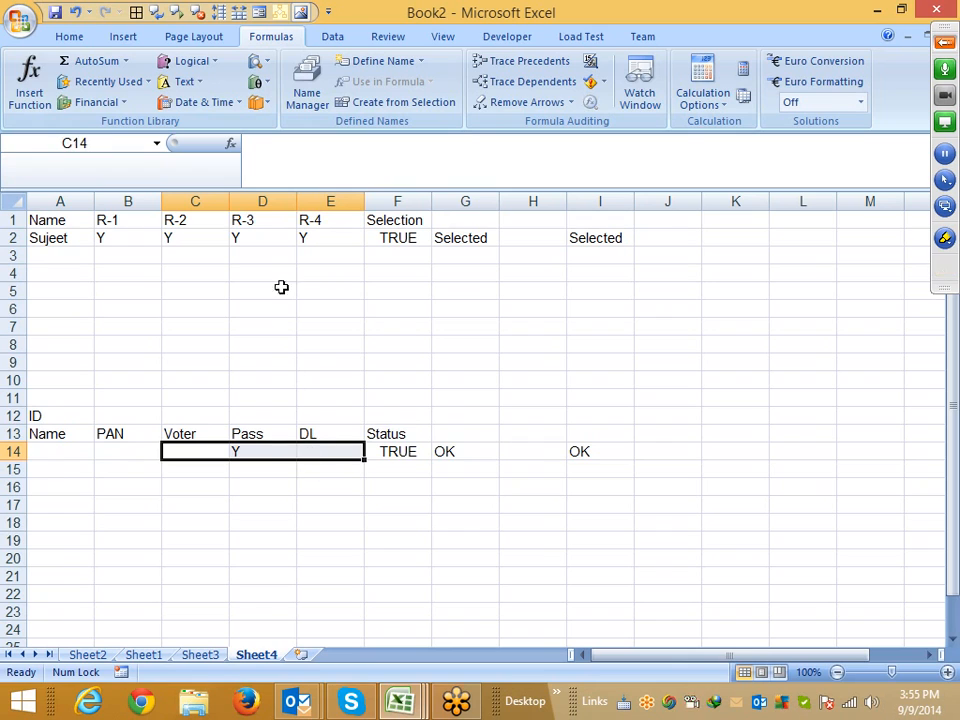
{"action": "left_click", "coordinate": [86, 42]}
{"action": "left_click_drag", "start_coordinate": [186, 434], "coordinate": [308, 433]}
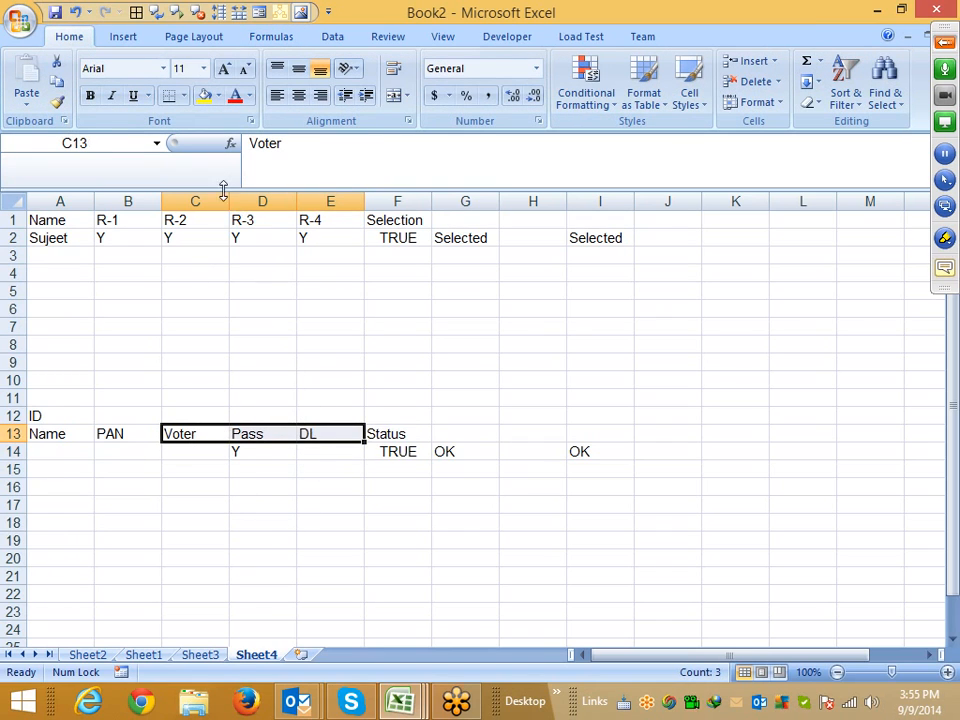
{"action": "left_click", "coordinate": [204, 95]}
Fill the PAN header cell B13 with green
{"action": "left_click", "coordinate": [135, 434]}
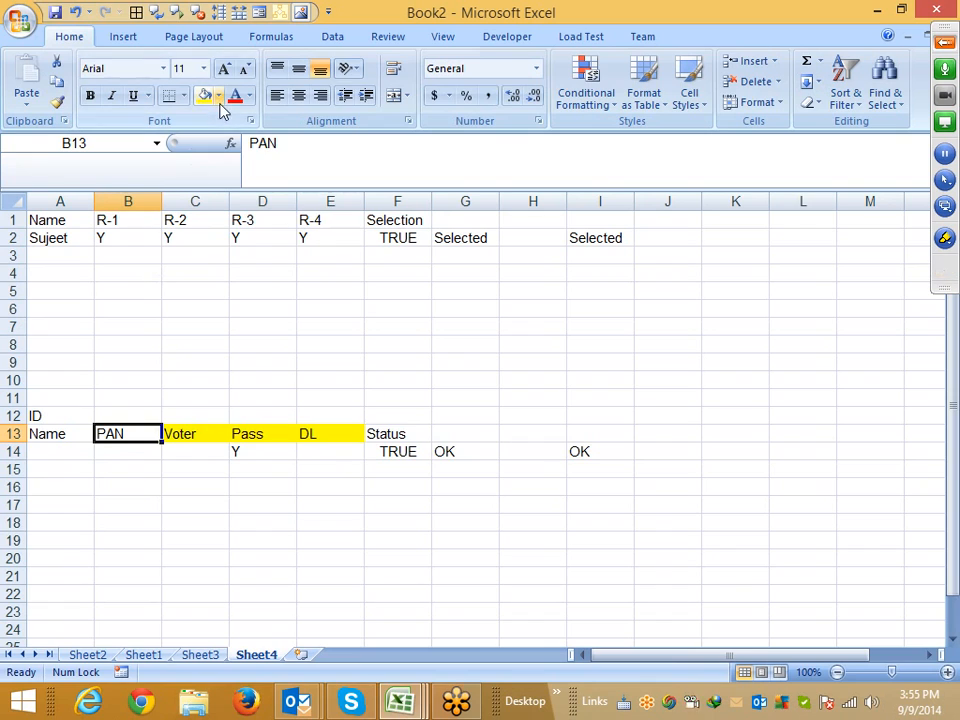
{"action": "left_click", "coordinate": [219, 96]}
{"action": "left_click", "coordinate": [268, 236]}
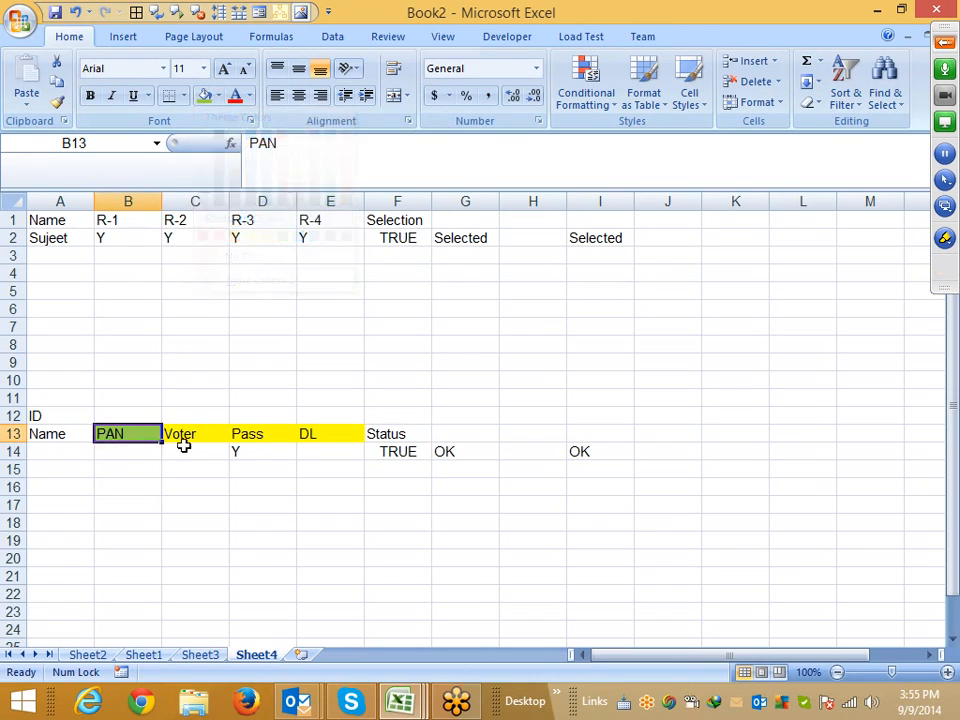
{"action": "left_click", "coordinate": [186, 450]}
{"action": "left_click", "coordinate": [156, 504]}
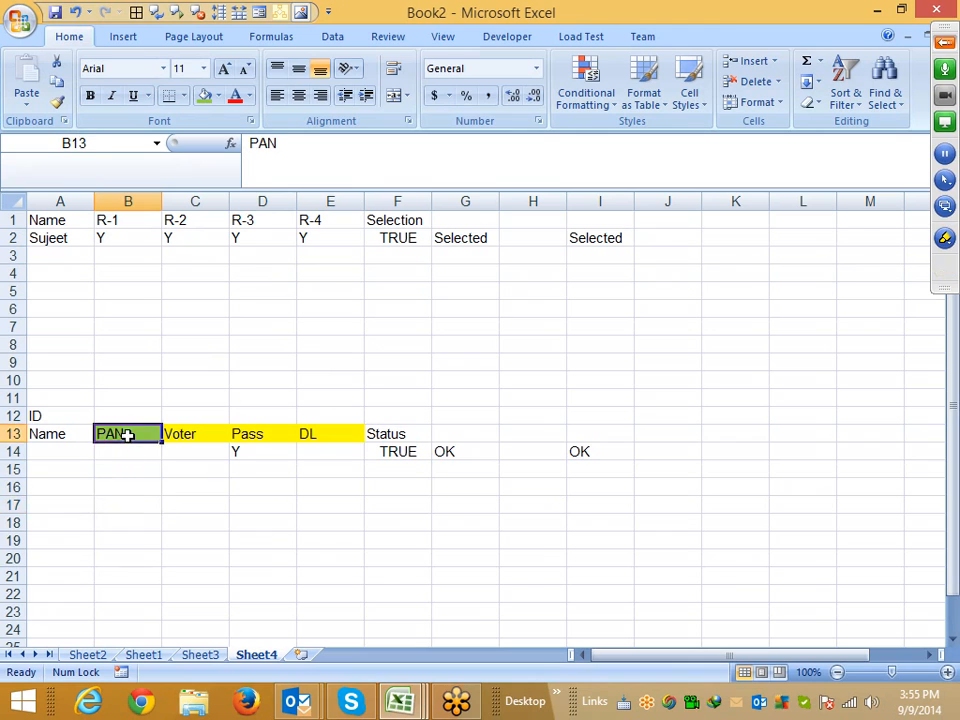
In C16 start an AND formula testing whether B14 equals "y", then open a nested OR function
{"action": "left_click_drag", "start_coordinate": [126, 434], "coordinate": [129, 461]}
{"action": "left_click_drag", "start_coordinate": [195, 433], "coordinate": [315, 455]}
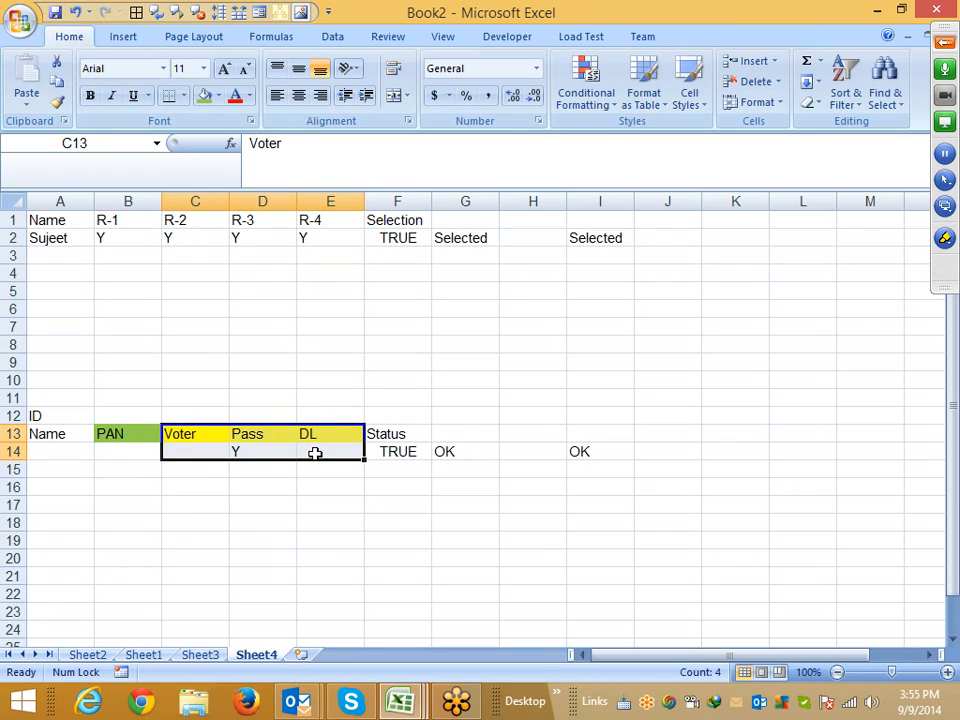
{"action": "left_click", "coordinate": [208, 482]}
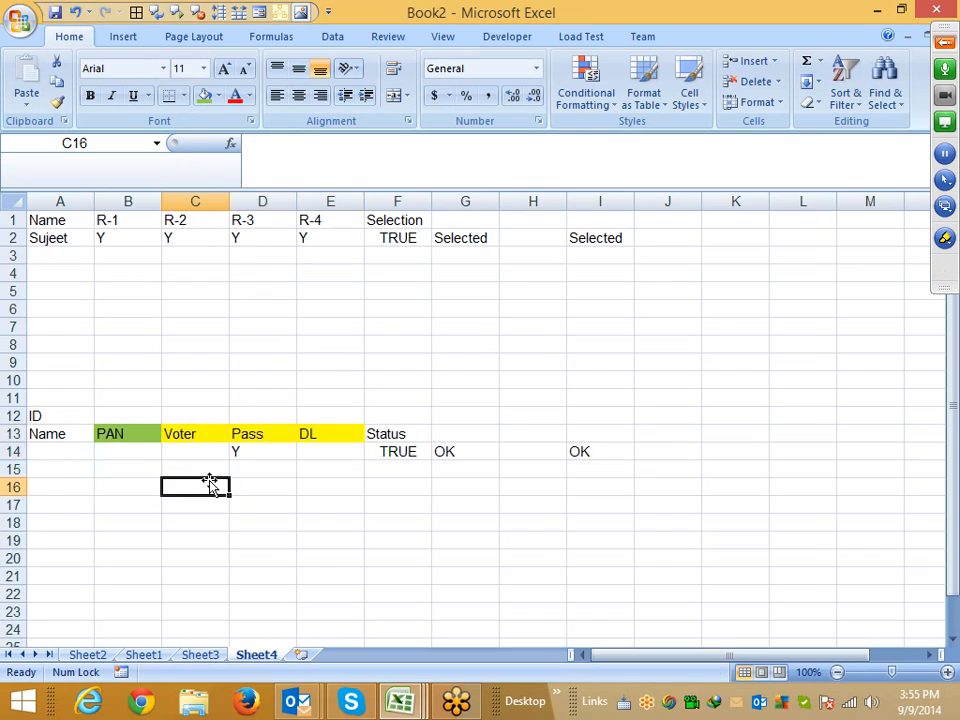
{"action": "type", "text": "="}
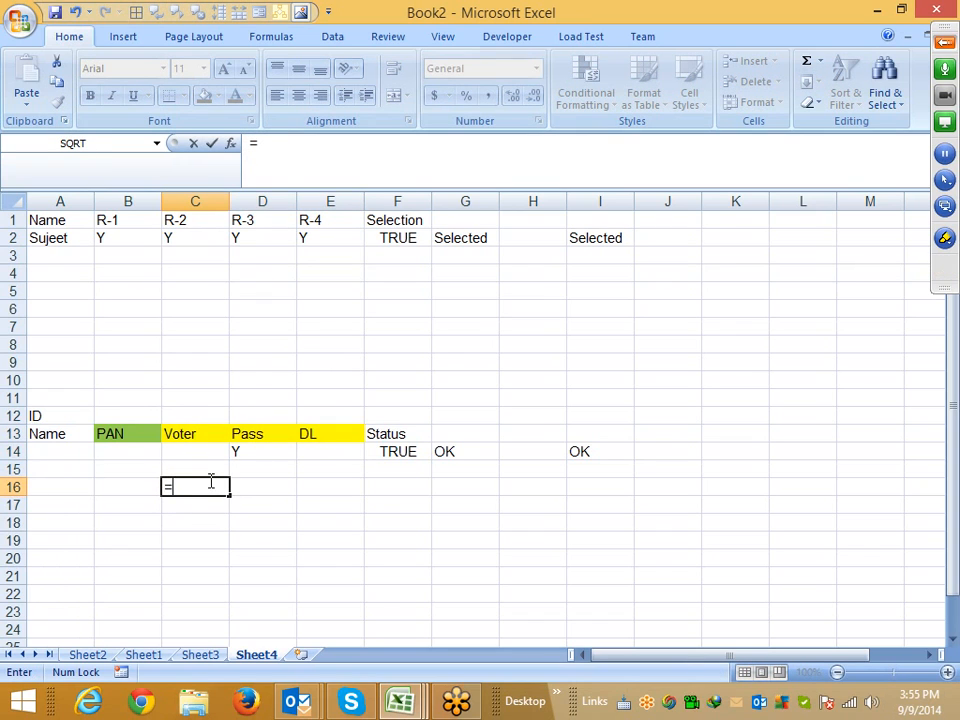
{"action": "type", "text": "and"}
{"action": "key", "text": "Tab"}
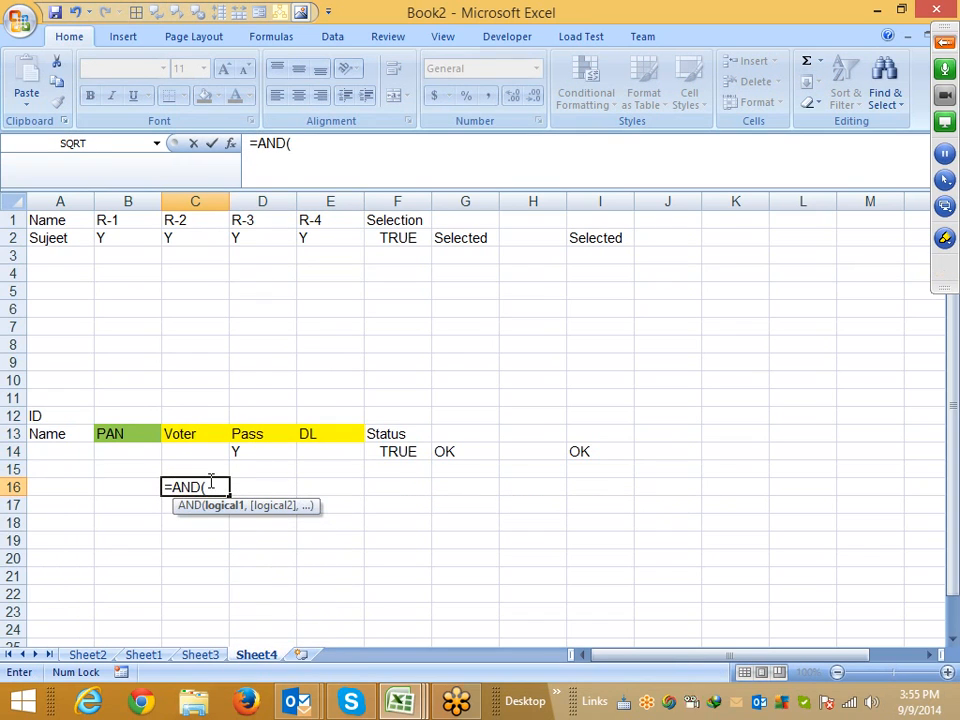
{"action": "left_click", "coordinate": [142, 452]}
{"action": "type", "text": "=\""}
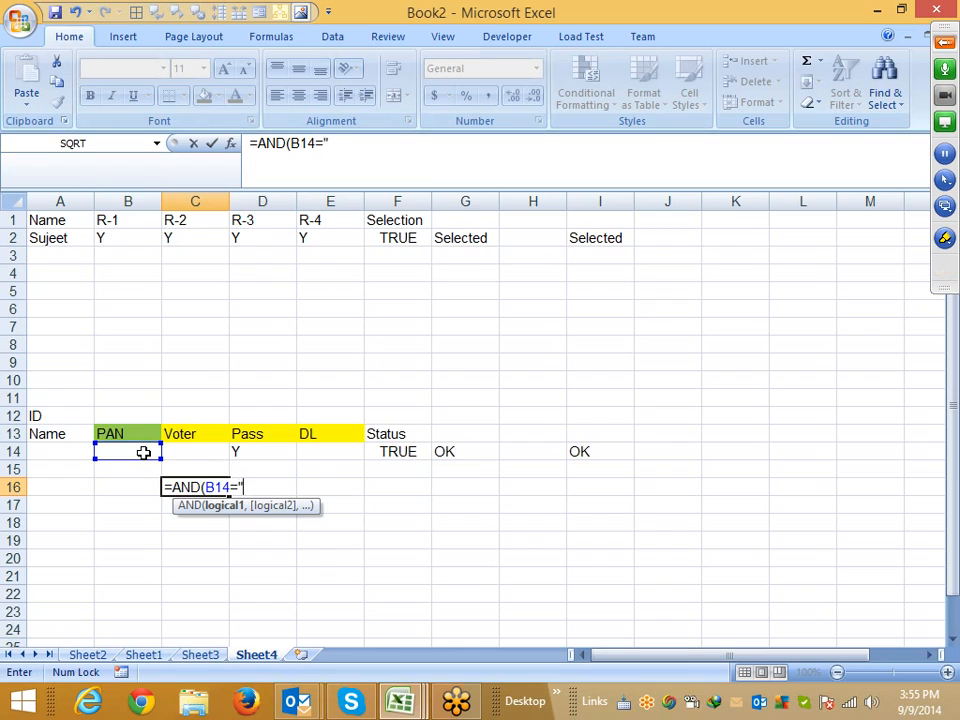
{"action": "type", "text": "y\",or"}
{"action": "key", "text": "Tab"}
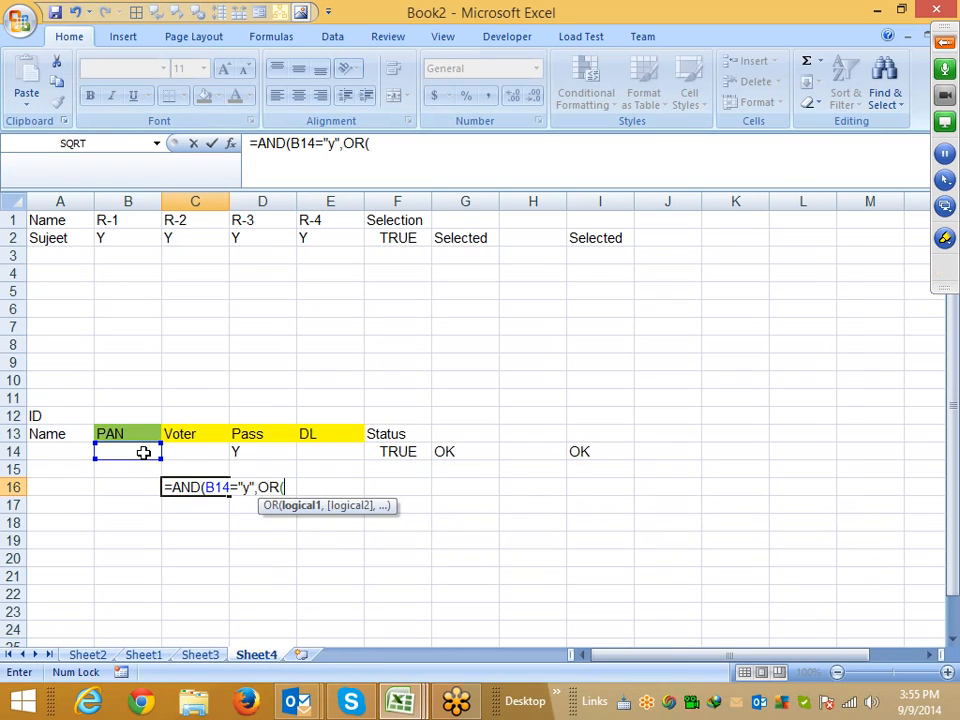
Add OR tests checking whether C14 equals "y" and D14 equals "y"
{"action": "key", "text": "Up"}
{"action": "key", "text": "Up"}
{"action": "type", "text": "="}
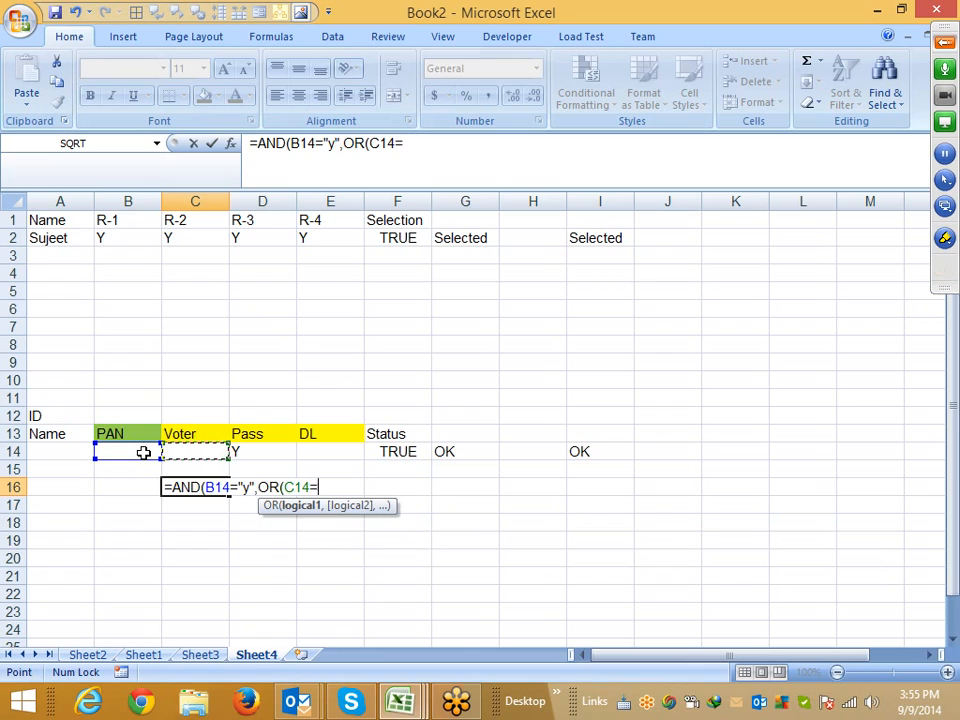
{"action": "type", "text": "\"y\","}
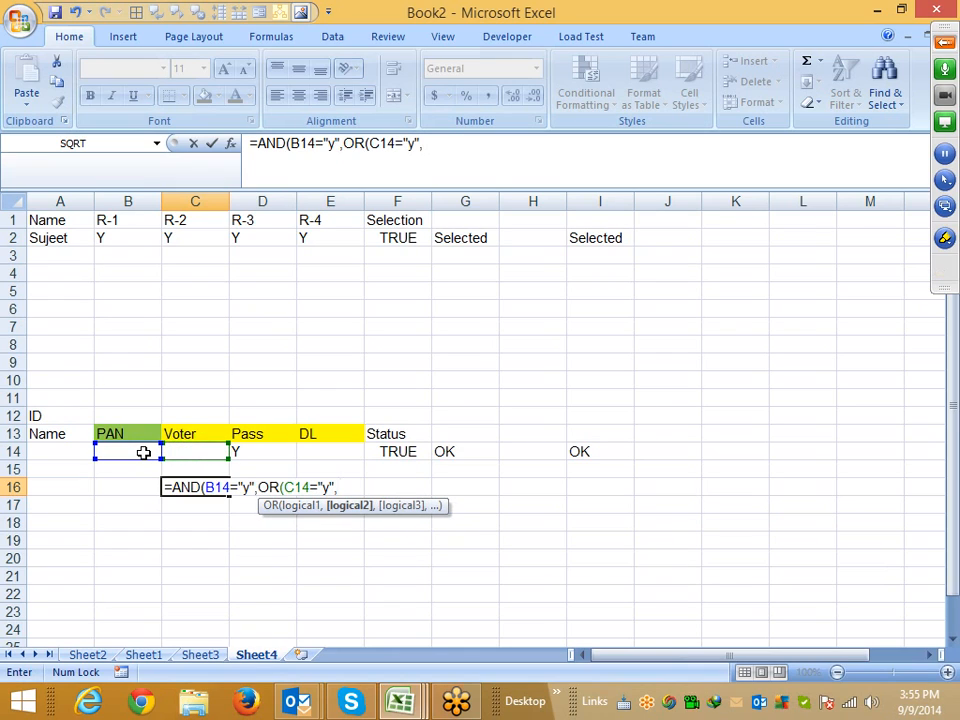
{"action": "key", "text": "Right"}
{"action": "key", "text": "Up"}
Add an OR test for E14 equal to "y" and commit the formula, accepting the proposed closing parentheses
{"action": "key", "text": "Up"}
{"action": "type", "text": "="}
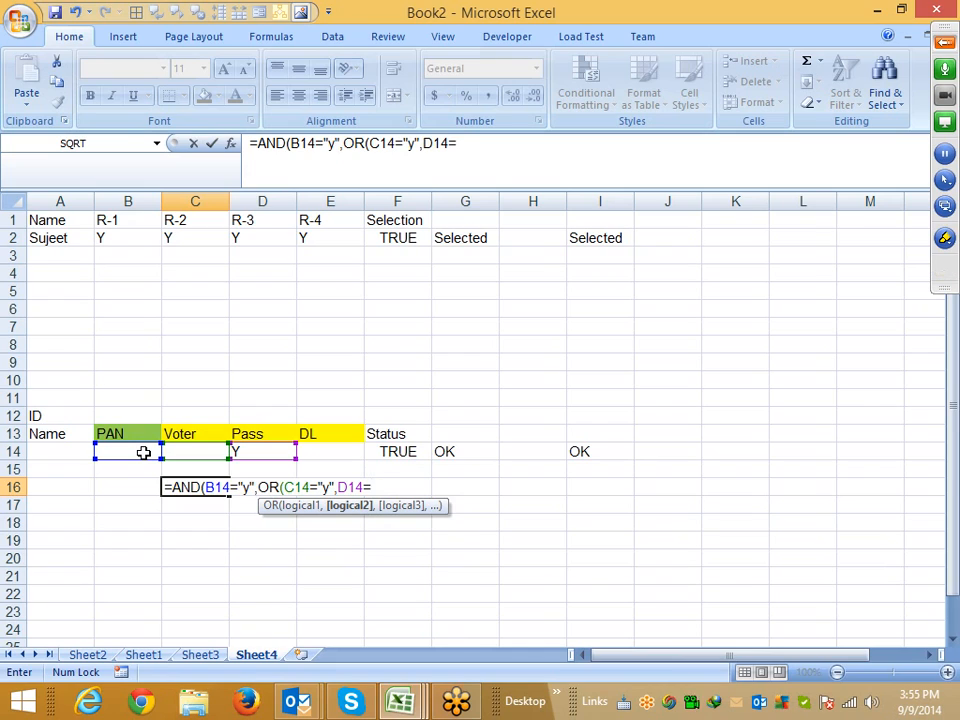
{"action": "type", "text": "\"y\","}
{"action": "key", "text": "Right"}
{"action": "key", "text": "Up"}
{"action": "key", "text": "Up"}
{"action": "key", "text": "Right"}
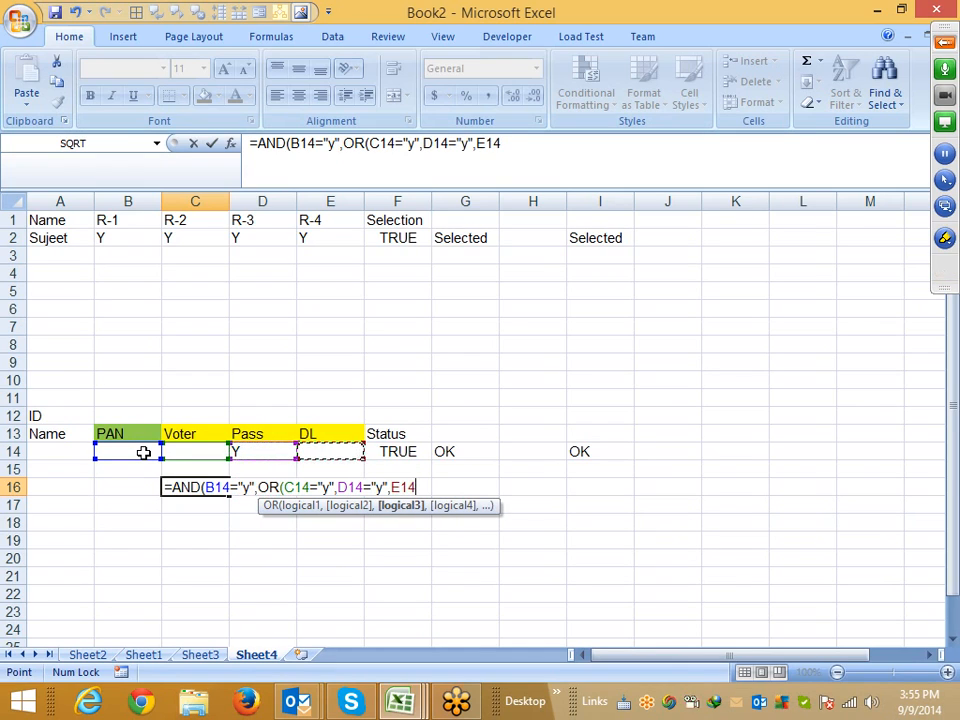
{"action": "type", "text": "=\"y"}
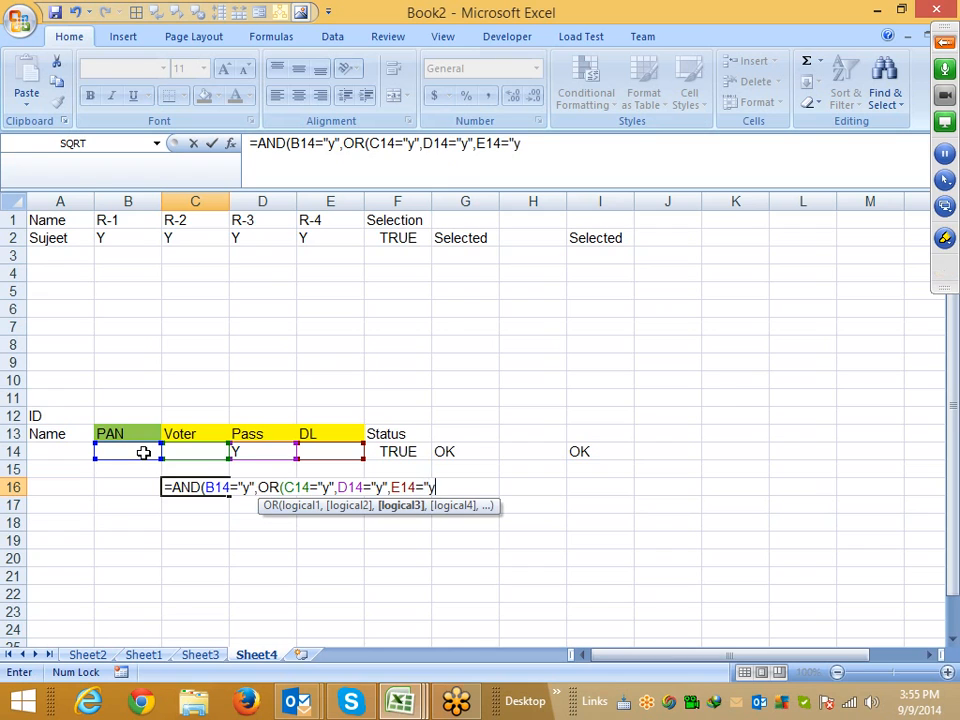
{"action": "type", "text": "\""}
{"action": "key", "text": "Return"}
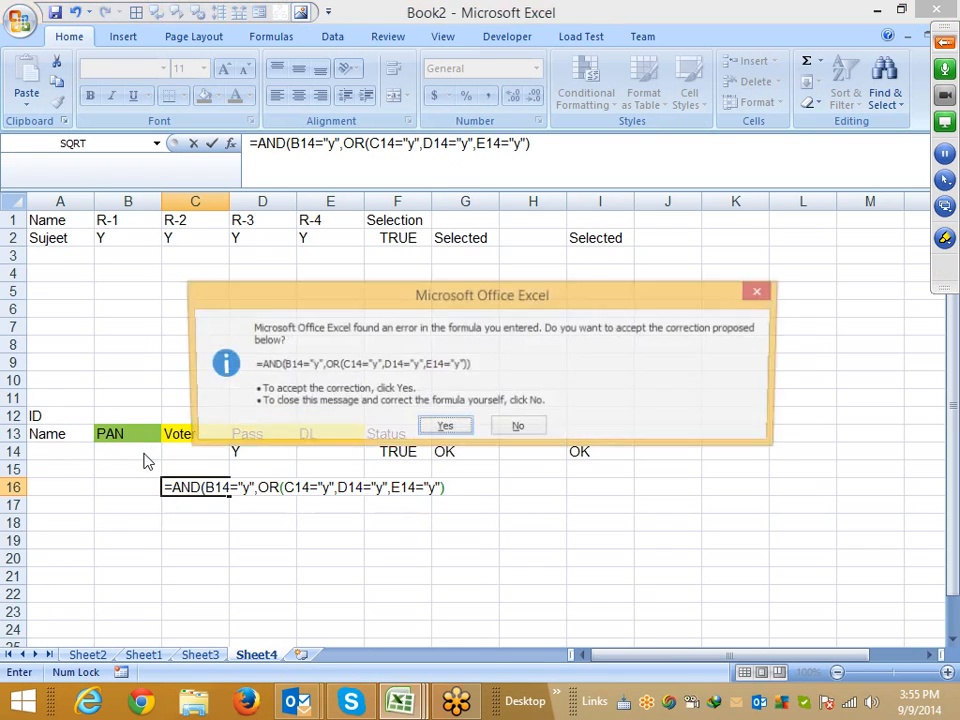
{"action": "key", "text": "Return"}
Enter Y in the PAN cell B14
{"action": "key", "text": "Up"}
{"action": "key", "text": "Up"}
{"action": "left_click", "coordinate": [143, 453]}
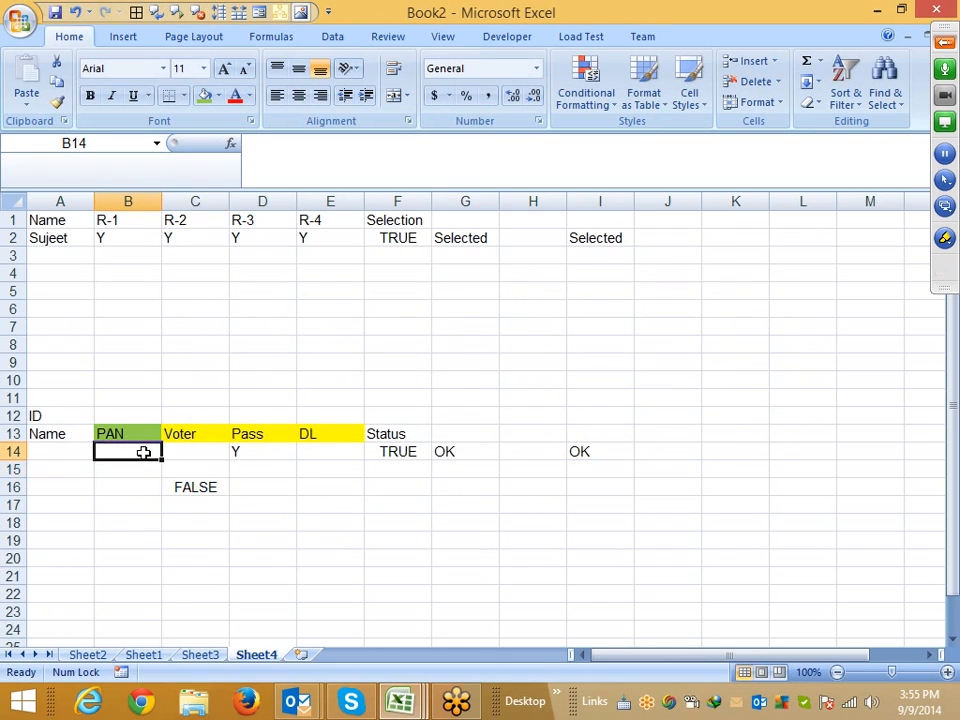
{"action": "type", "text": "Y"}
{"action": "key", "text": "Return"}
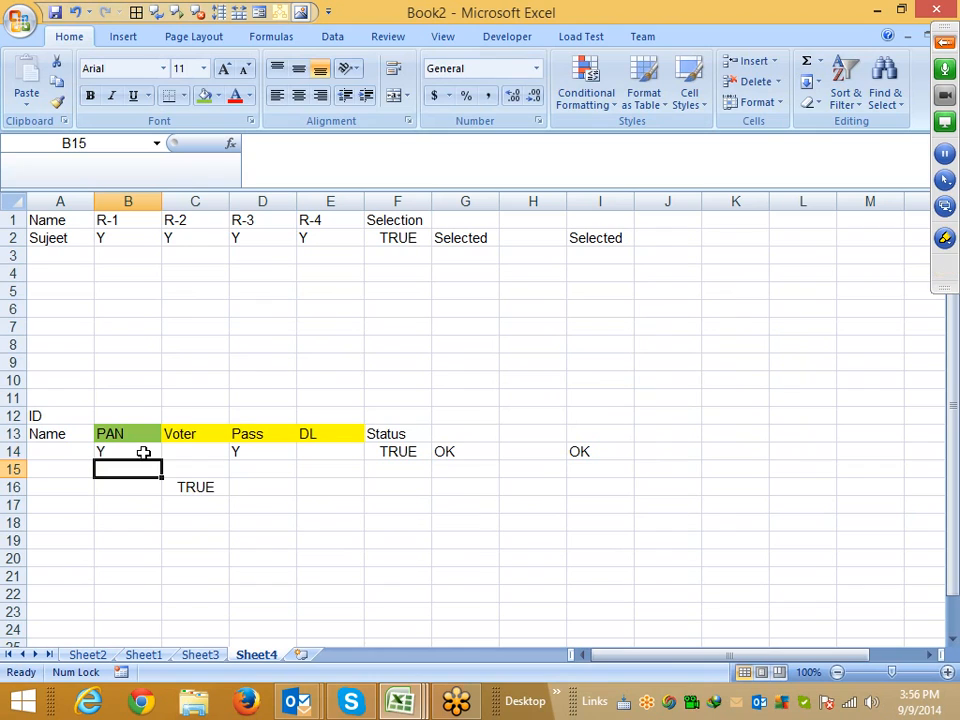
Examine the AND/OR formula in C16 and the Y values in rows 2 and 14 it depends on
{"action": "key", "text": "Down"}
{"action": "key", "text": "Right"}
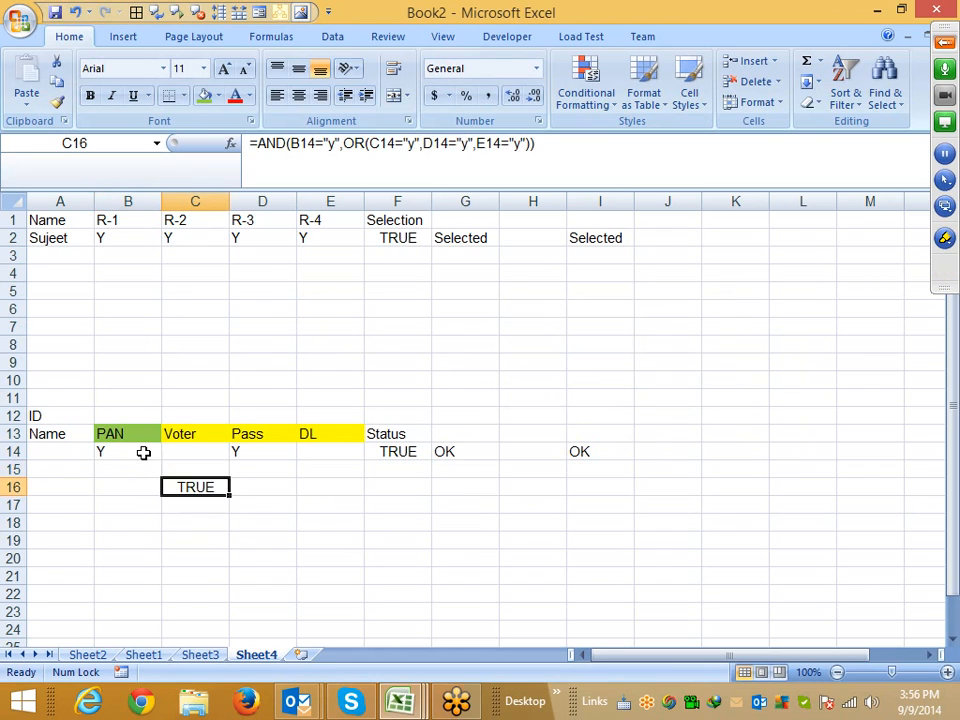
{"action": "key", "text": "F2"}
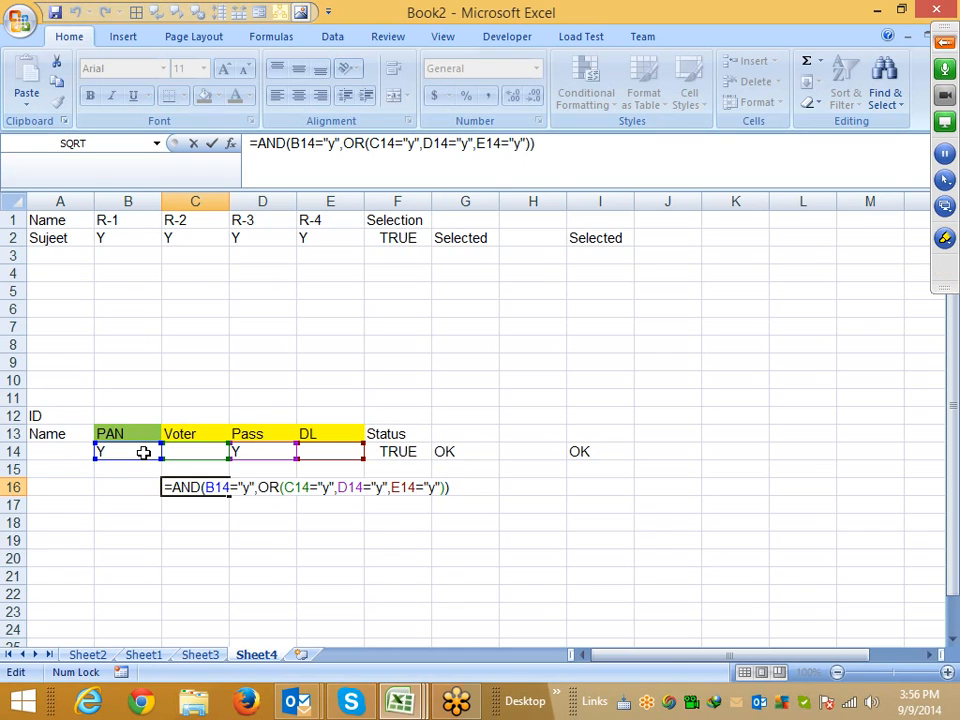
{"action": "key", "text": "Return"}
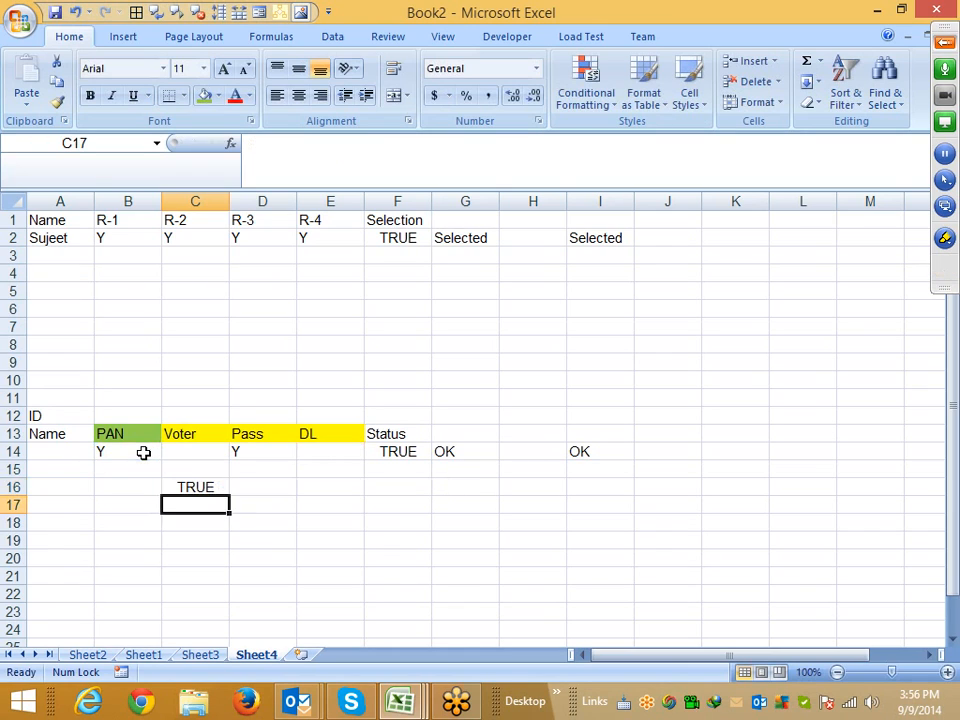
{"action": "key", "text": "Up"}
{"action": "key", "text": "Up"}
{"action": "key", "text": "Up"}
{"action": "key", "text": "Up"}
{"action": "key", "text": "Up"}
{"action": "key", "text": "Up"}
{"action": "key", "text": "Up"}
{"action": "key", "text": "Up"}
{"action": "key", "text": "Up"}
{"action": "key", "text": "Up"}
{"action": "key", "text": "Up"}
{"action": "key", "text": "Up"}
{"action": "key", "text": "Up"}
{"action": "key", "text": "Up"}
{"action": "key", "text": "Up"}
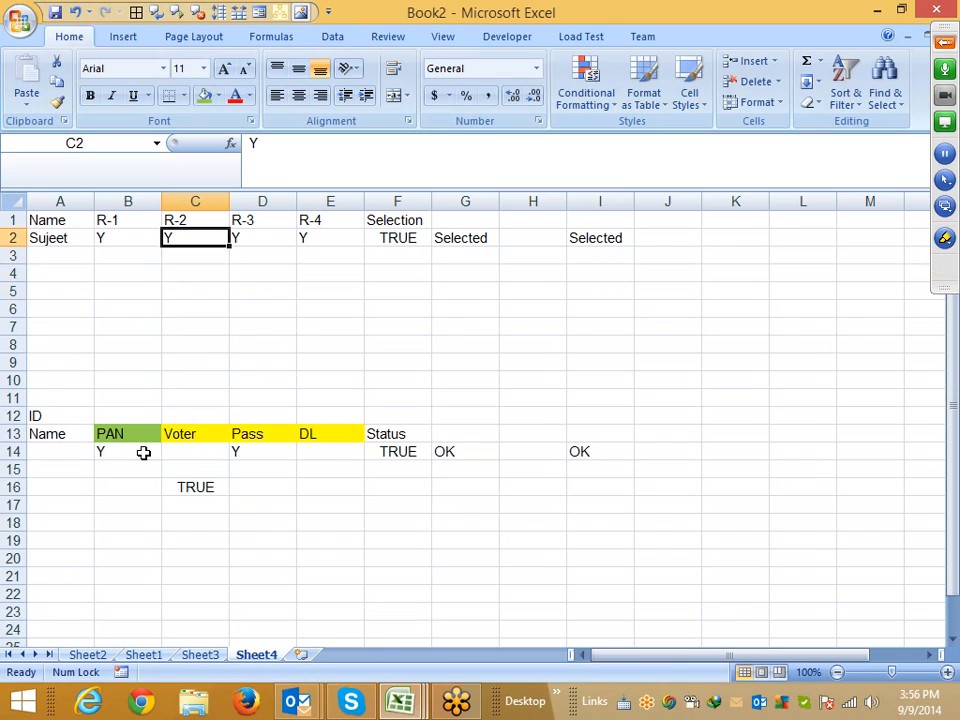
{"action": "key", "text": "Left"}
{"action": "key", "text": "shift+Right"}
{"action": "key", "text": "shift+Right"}
{"action": "key", "text": "shift+Right"}
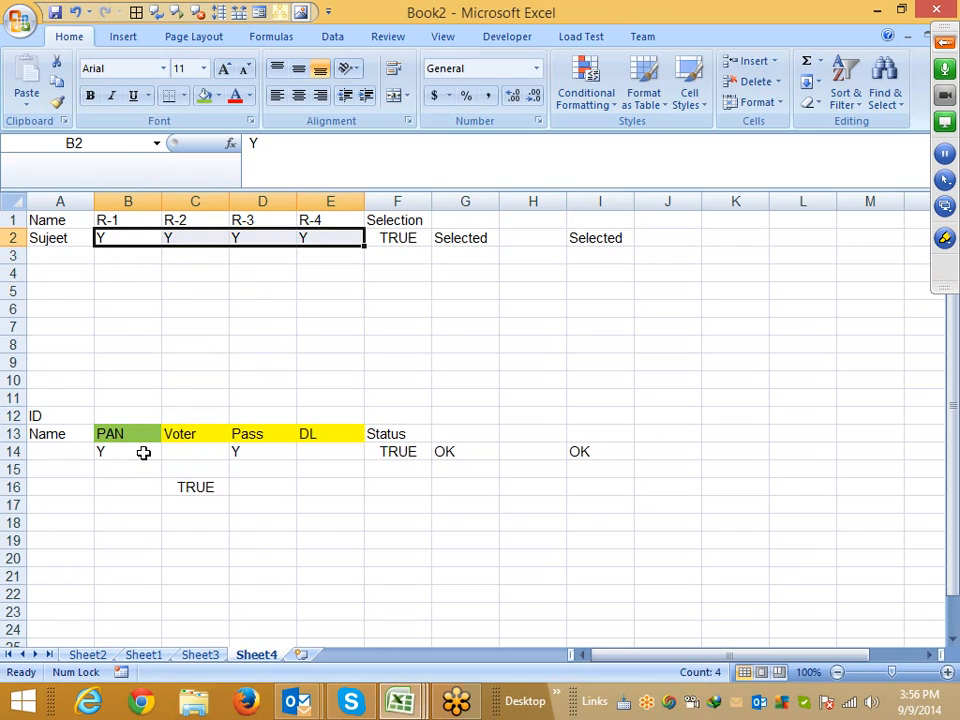
{"action": "key", "text": "Down"}
{"action": "key", "text": "Down"}
{"action": "key", "text": "Down"}
{"action": "key", "text": "Down"}
{"action": "key", "text": "Down"}
{"action": "key", "text": "Down"}
{"action": "key", "text": "Down"}
{"action": "key", "text": "Down"}
{"action": "key", "text": "Down"}
{"action": "key", "text": "Down"}
{"action": "key", "text": "Down"}
{"action": "key", "text": "Right"}
{"action": "key", "text": "Down"}
{"action": "key", "text": "Down"}
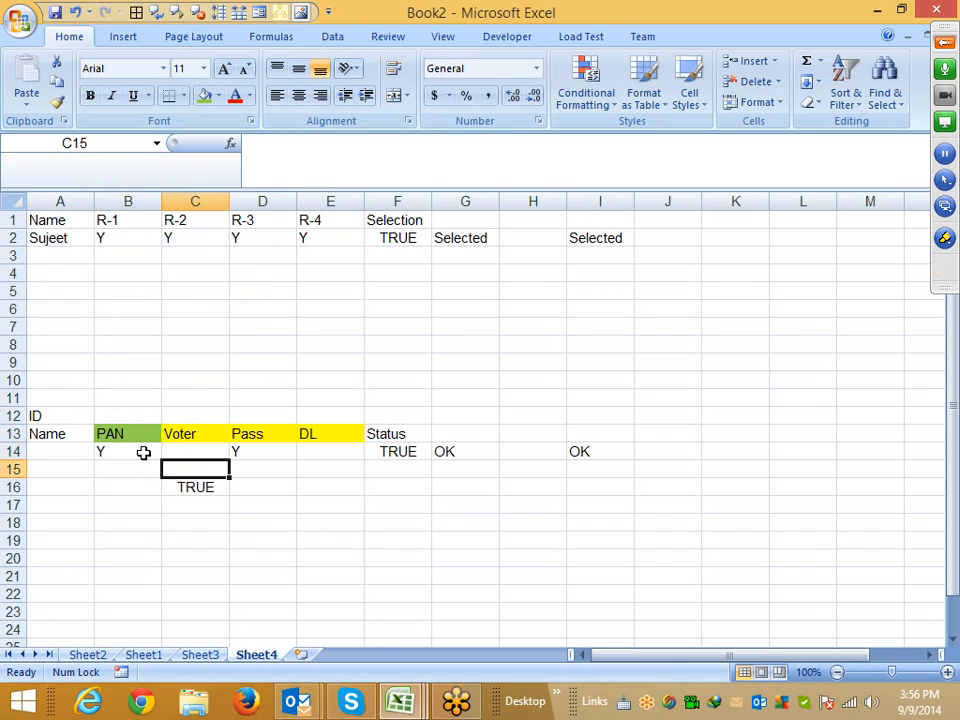
{"action": "key", "text": "Down"}
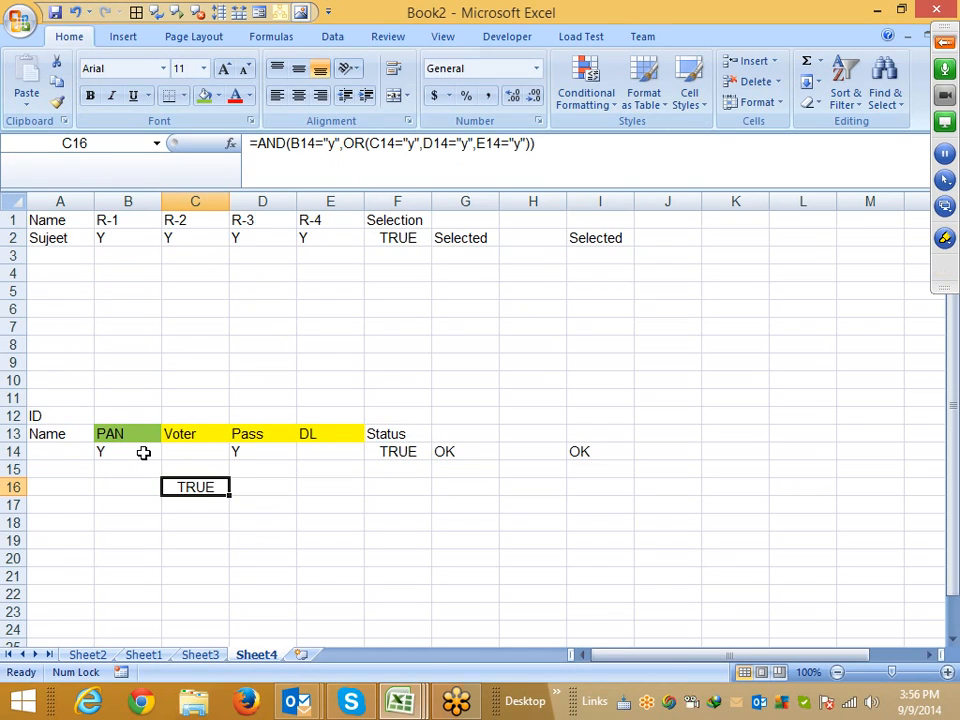
{"action": "key", "text": "Up"}
{"action": "key", "text": "Up"}
{"action": "key", "text": "Left"}
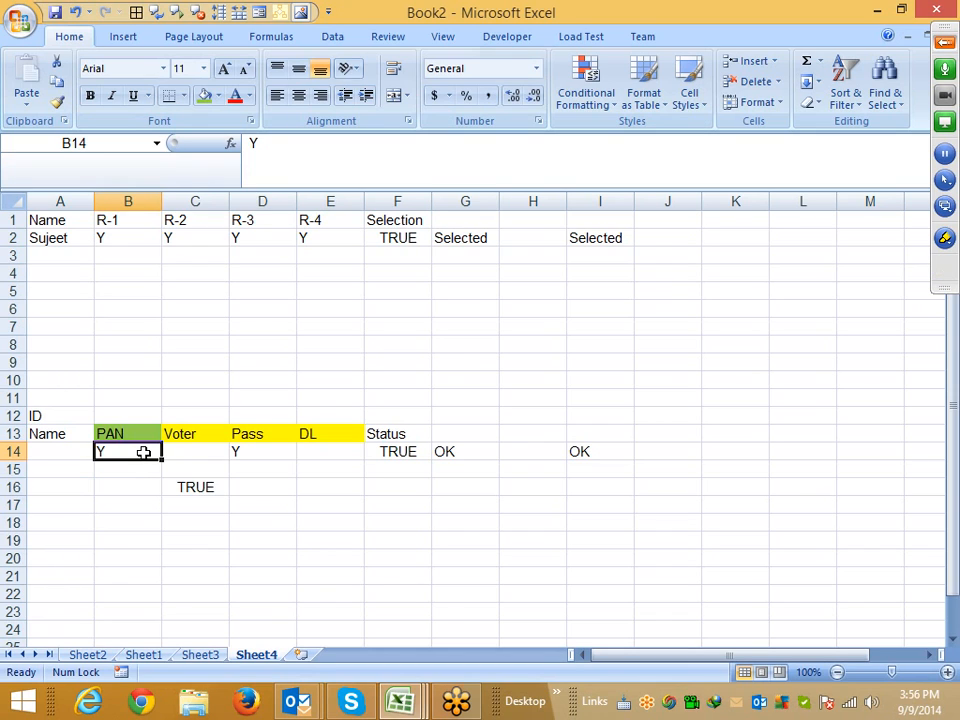
In E15, count the Y entries across B14:E14 with a COUNTIF formula using criteria "Y"
{"action": "key", "text": "Right"}
{"action": "key", "text": "Right"}
{"action": "key", "text": "Right"}
{"action": "key", "text": "Down"}
{"action": "type", "text": "=cou"}
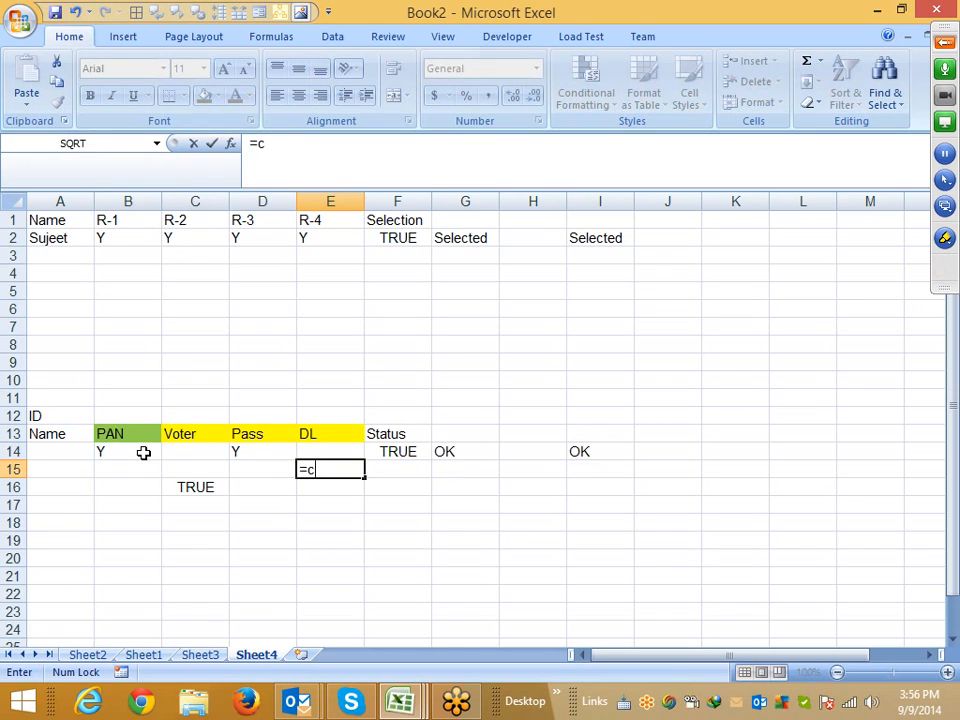
{"action": "key", "text": "Down"}
{"action": "key", "text": "Down"}
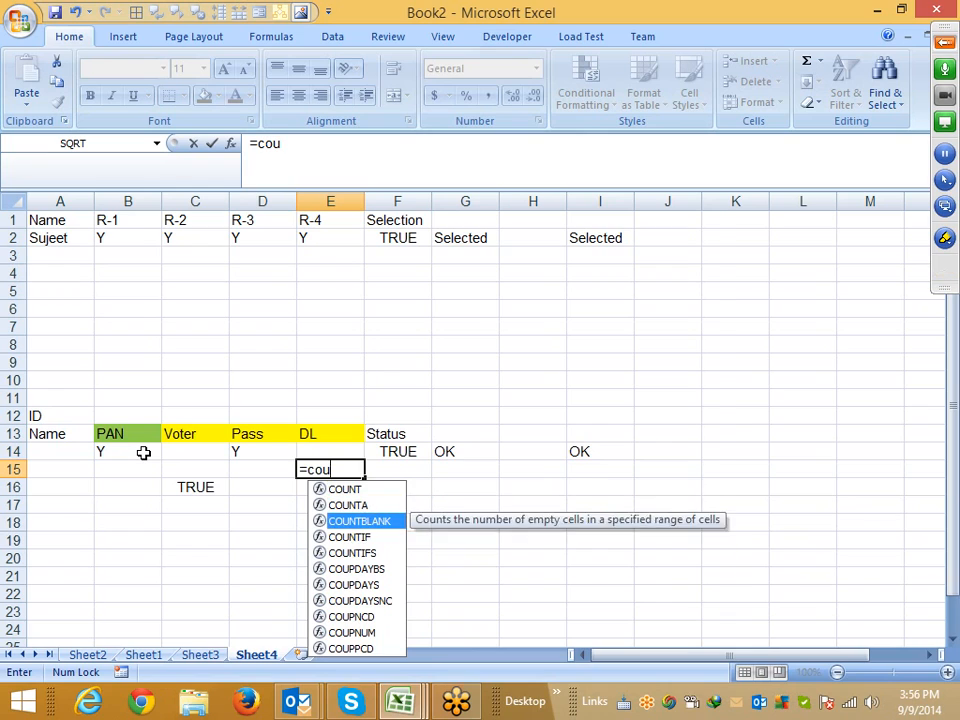
{"action": "key", "text": "Down"}
{"action": "key", "text": "Tab"}
{"action": "key", "text": "Up"}
{"action": "key", "text": "shift+Left"}
{"action": "key", "text": "shift+Left"}
{"action": "key", "text": "shift+Left"}
{"action": "key", "text": "shift+Left"}
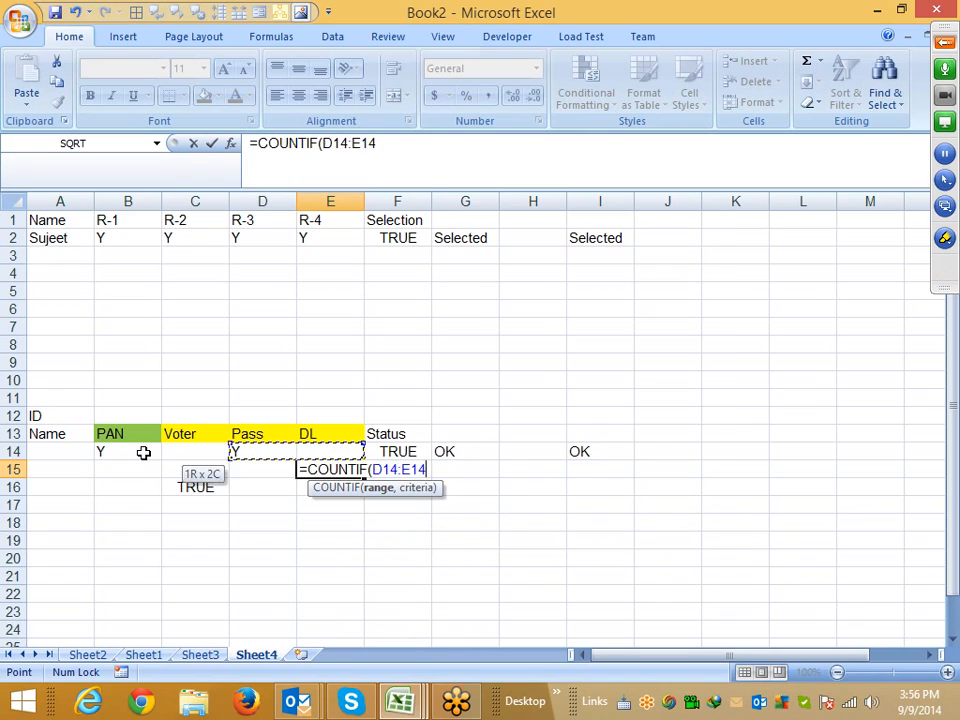
{"action": "key", "text": "shift+Right"}
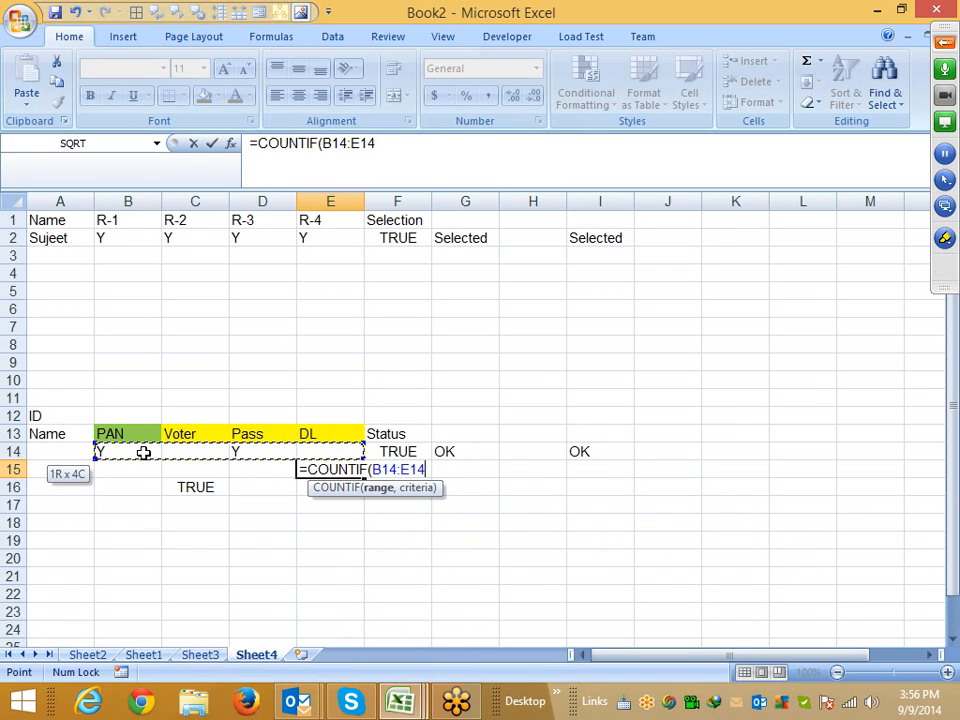
{"action": "type", "text": ",\"Y"}
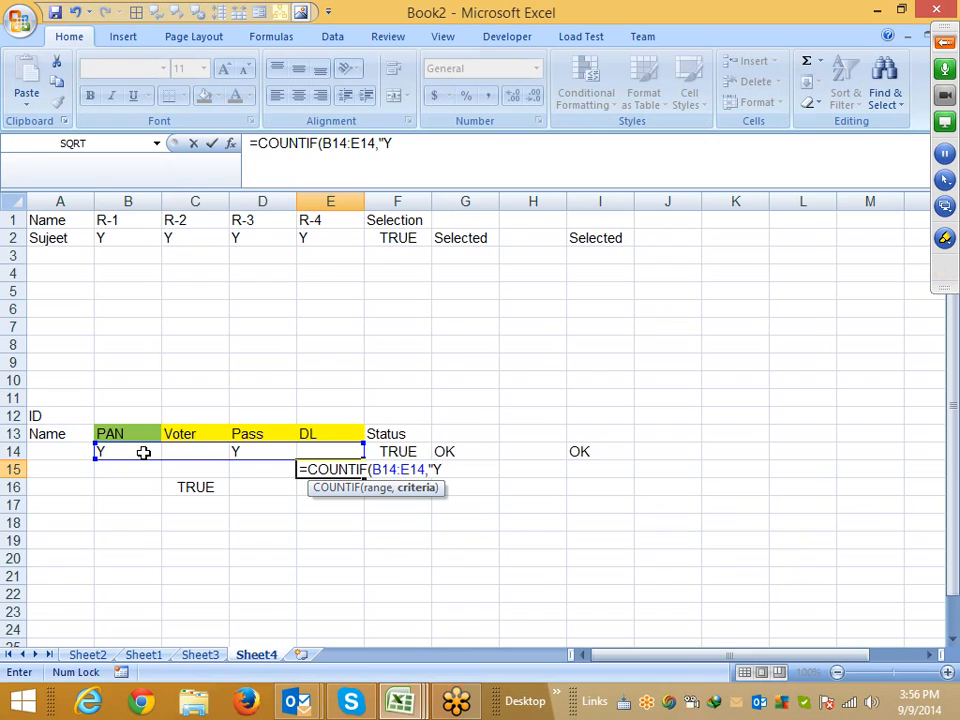
{"action": "type", "text": "\")"}
{"action": "key", "text": "Return"}
In F15, enter an IF formula returning "OK" when E15 is at least 2, otherwise "Pending"
{"action": "key", "text": "Up"}
{"action": "key", "text": "Right"}
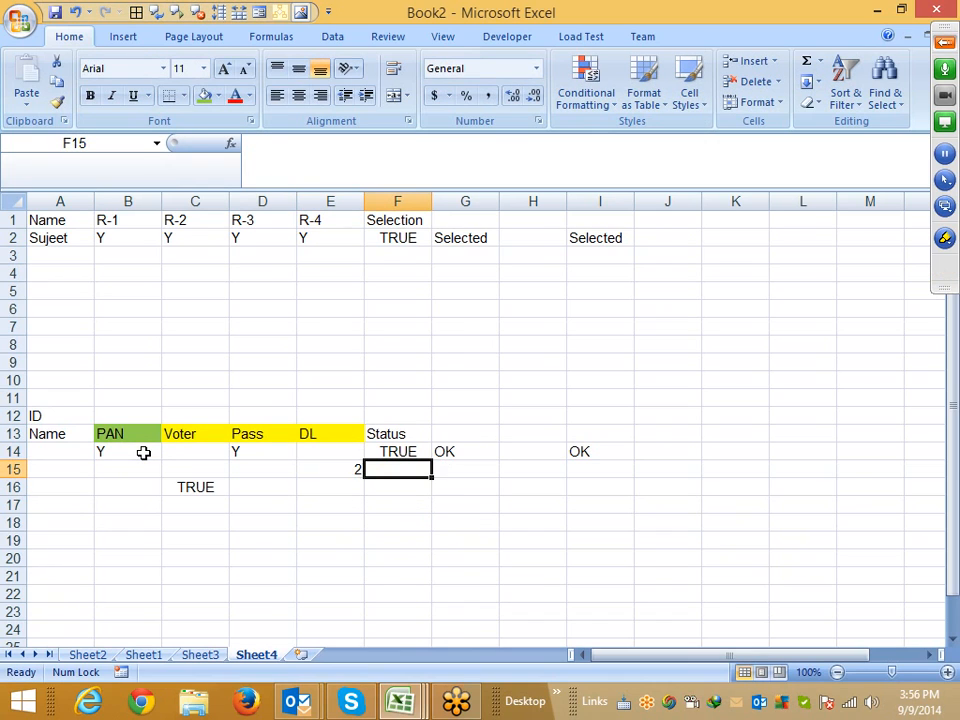
{"action": "type", "text": "=if("}
{"action": "key", "text": "Left"}
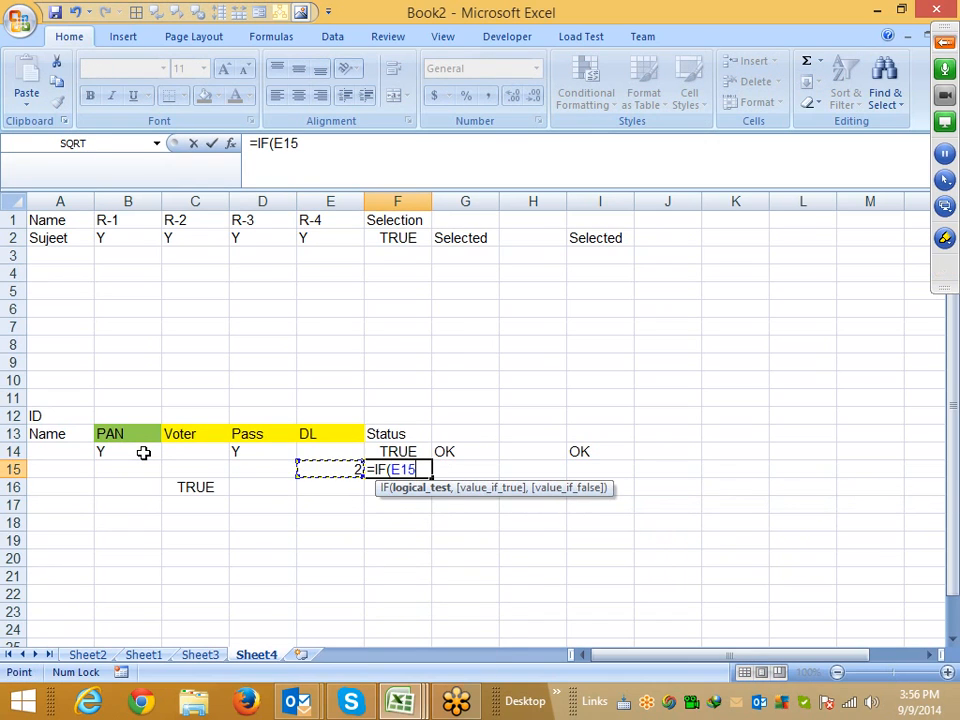
{"action": "type", "text": ">=2,\"OK"}
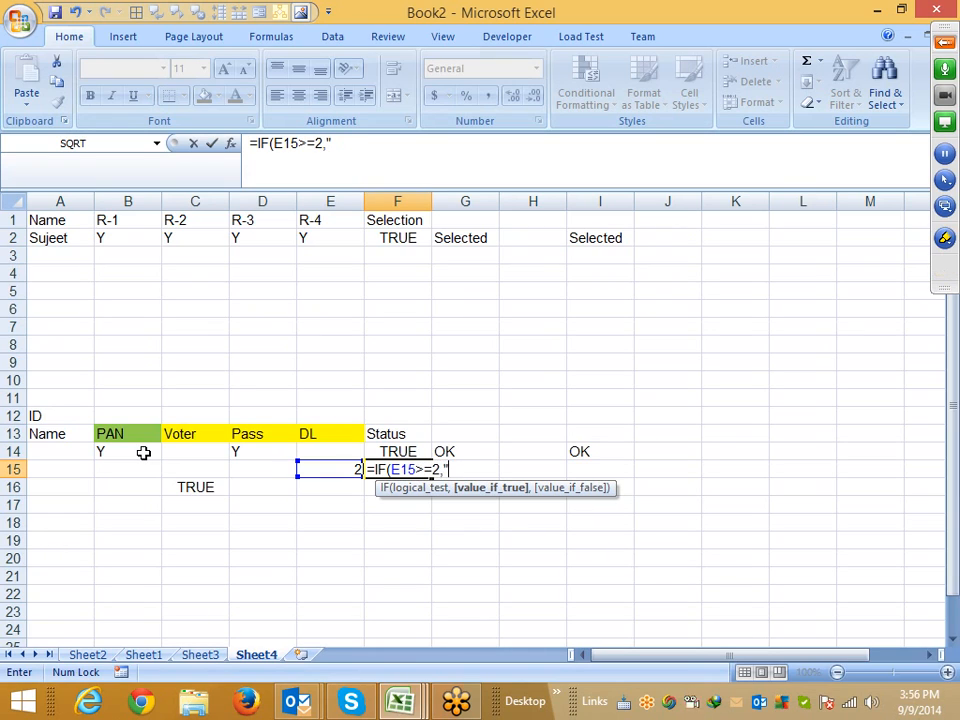
{"action": "type", "text": "\",\""}
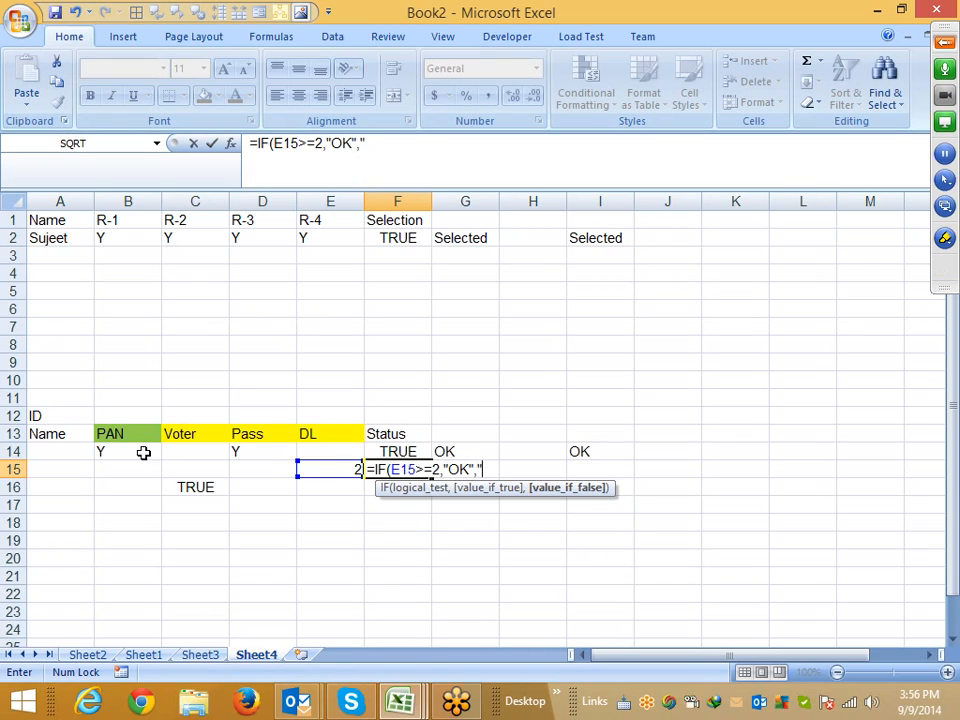
{"action": "type", "text": "Pen"}
{"action": "type", "text": "ding\""}
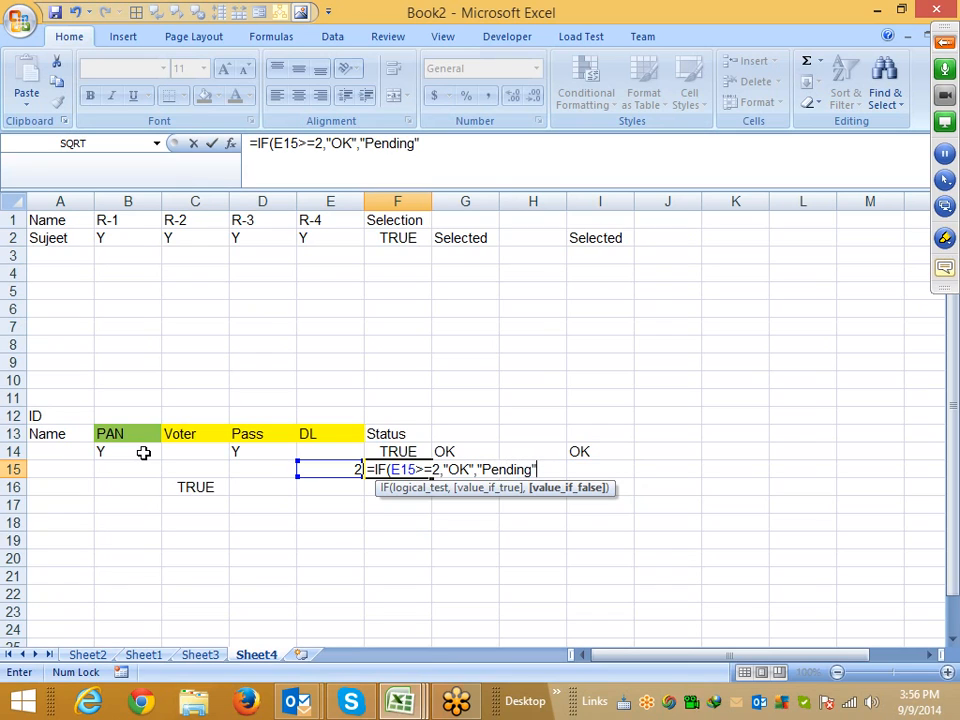
{"action": "key", "text": "Return"}
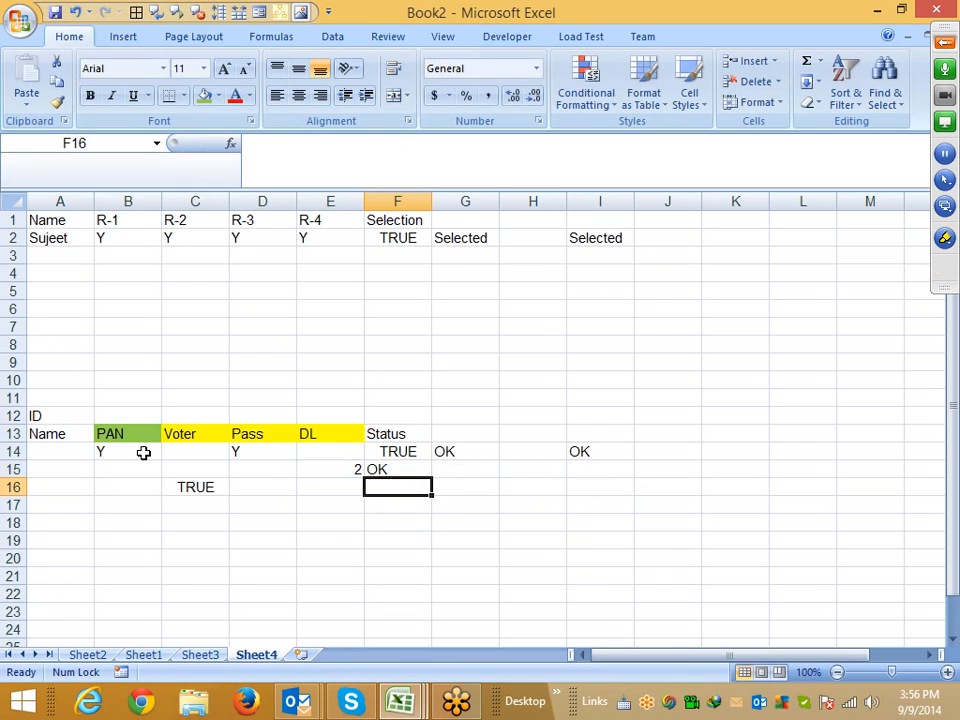
{"action": "key", "text": "Up"}
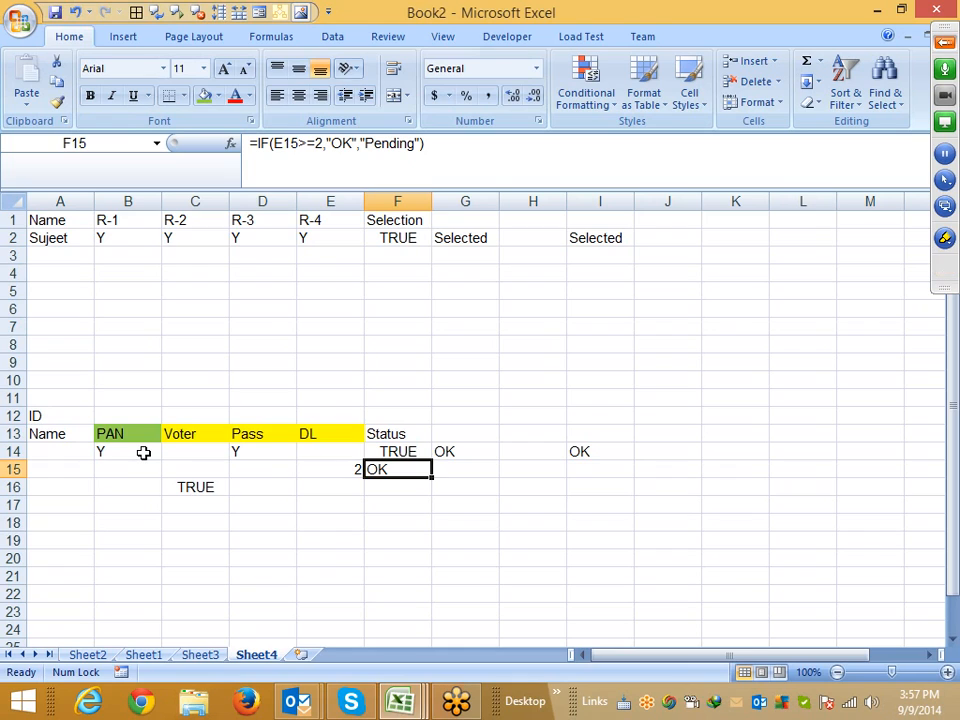
Insert a new worksheet and enter the header Sales in A1
{"action": "left_click", "coordinate": [301, 655]}
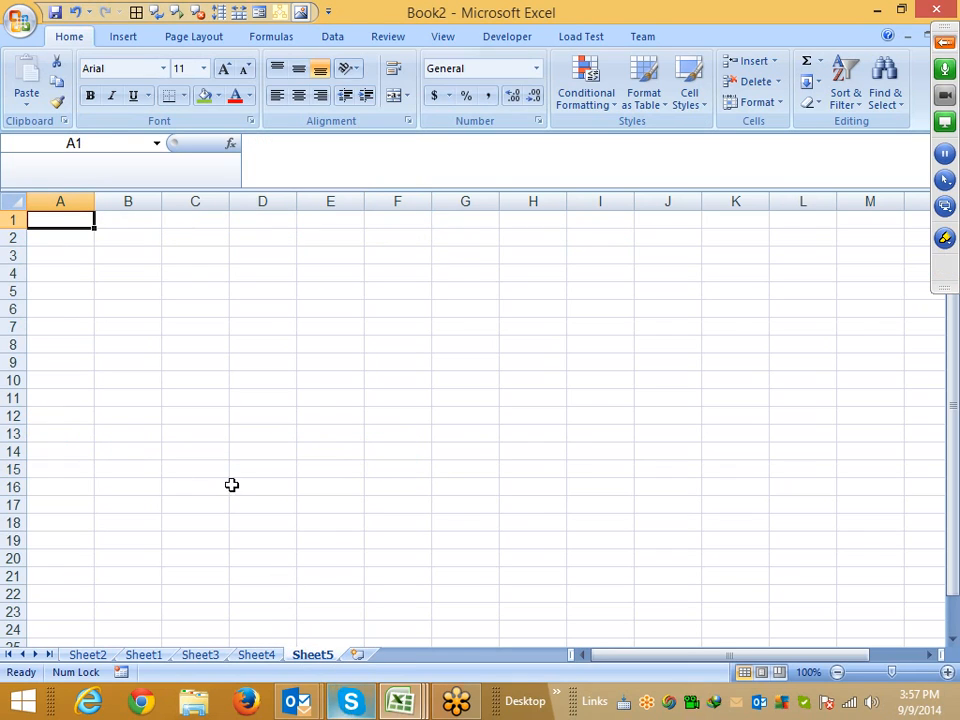
{"action": "type", "text": "AS"}
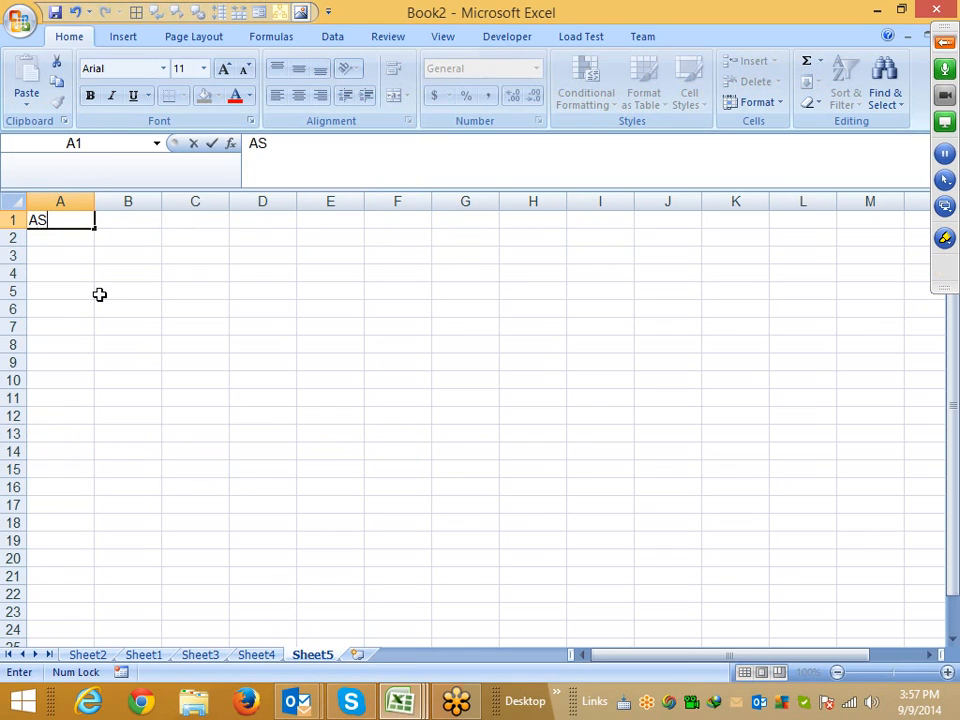
{"action": "key", "text": "BackSpace"}
{"action": "key", "text": "BackSpace"}
{"action": "type", "text": "Sales"}
{"action": "key", "text": "Return"}
In A2, enter a RANDBETWEEN formula generating a random number between 10 and 90
{"action": "type", "text": "=ra"}
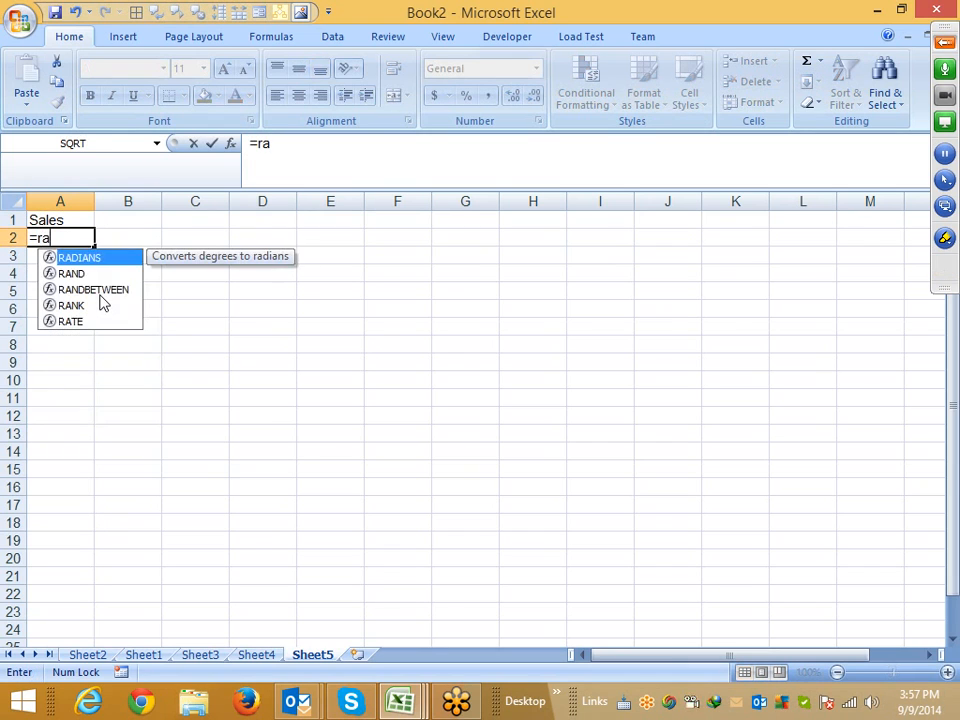
{"action": "key", "text": "Down"}
{"action": "key", "text": "Down"}
{"action": "key", "text": "Tab"}
{"action": "type", "text": "1"}
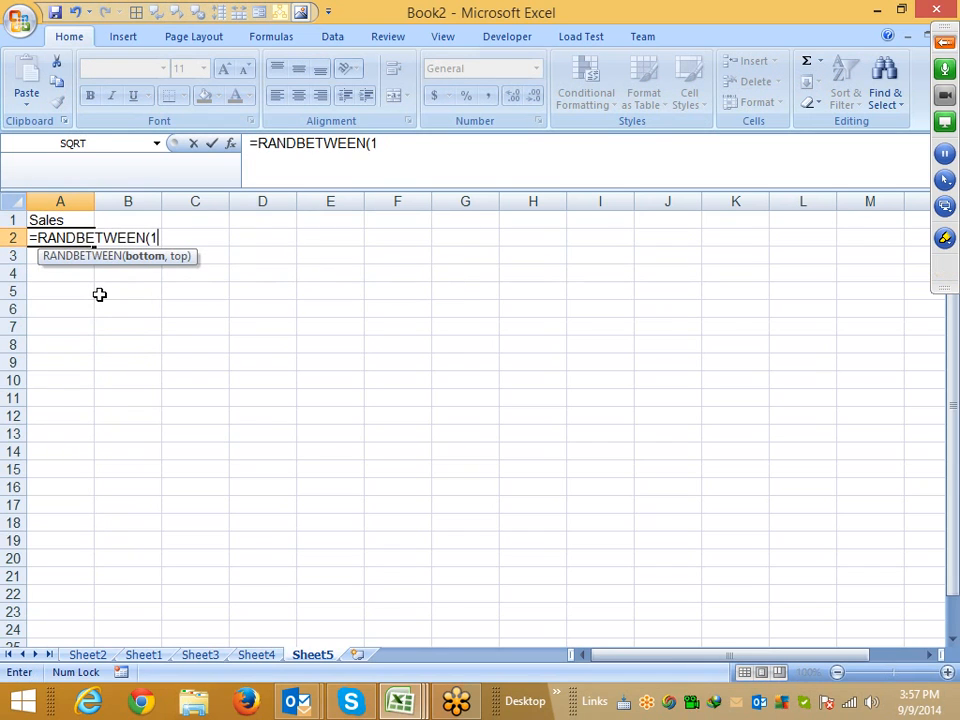
{"action": "type", "text": "0,90"}
{"action": "key", "text": "Return"}
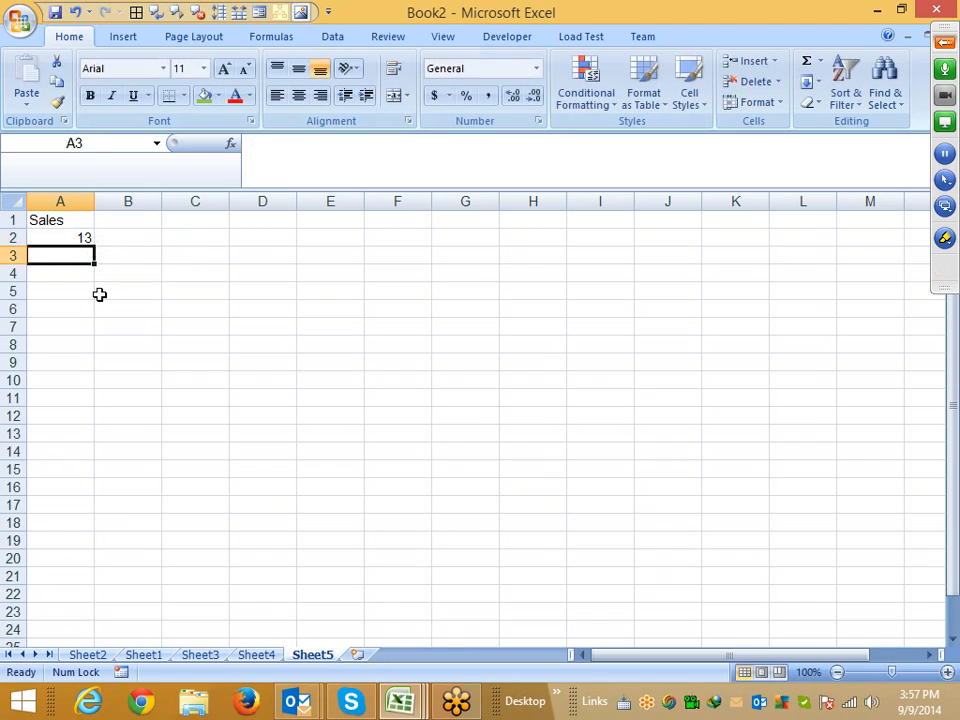
Fill the RANDBETWEEN formula from A2 down through A122
{"action": "key", "text": "Up"}
{"action": "key", "text": "shift+Page_Down"}
{"action": "key", "text": "shift+Page_Down"}
{"action": "key", "text": "shift+Page_Down"}
{"action": "key", "text": "shift+Page_Down"}
{"action": "key", "text": "shift+Page_Down"}
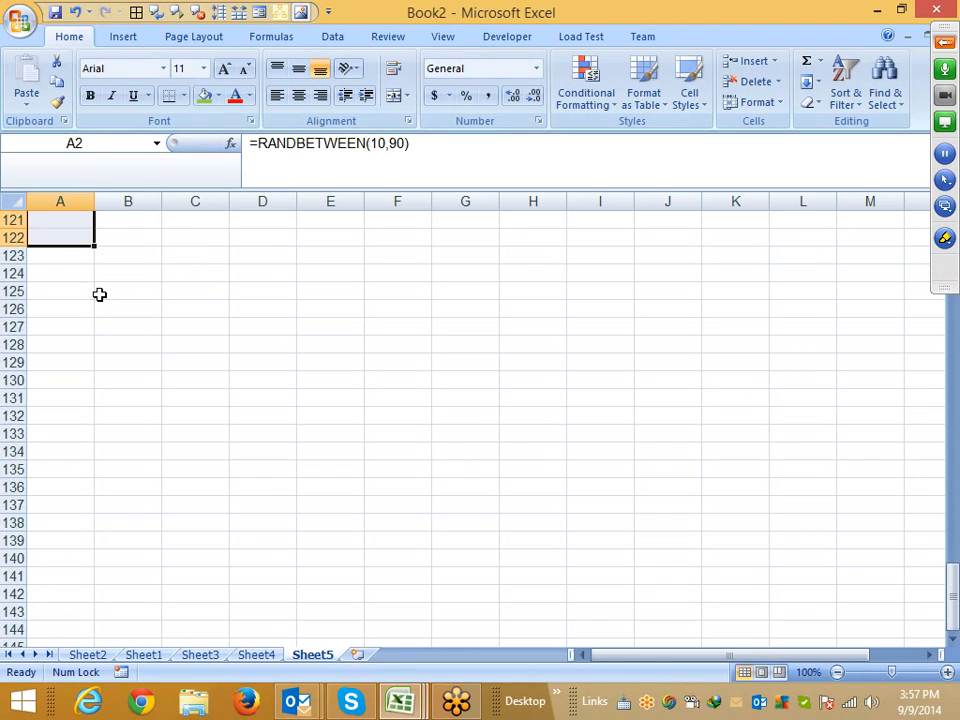
{"action": "key", "text": "ctrl+Return"}
Copy A2:A122 and paste it back as values to freeze the random sales numbers
{"action": "key", "text": "shift+Page_Up"}
{"action": "key", "text": "shift+Page_Up"}
{"action": "key", "text": "shift+Page_Up"}
{"action": "key", "text": "shift+Page_Up"}
{"action": "key", "text": "shift+Page_Up"}
{"action": "key", "text": "ctrl+shift+Down"}
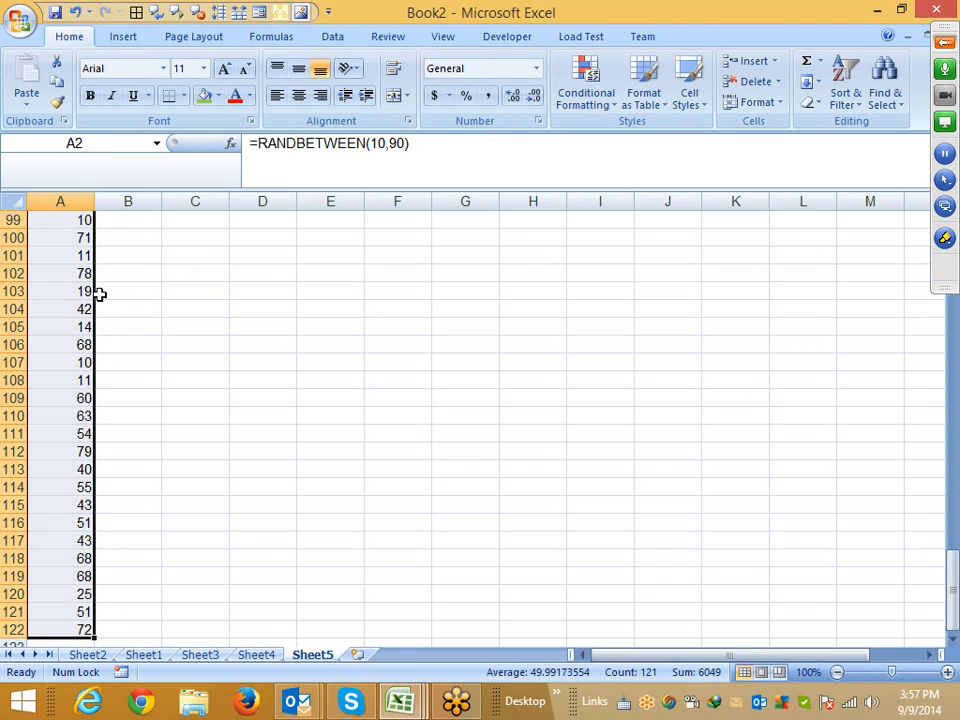
{"action": "key", "text": "ctrl+c"}
{"action": "left_click", "coordinate": [27, 100]}
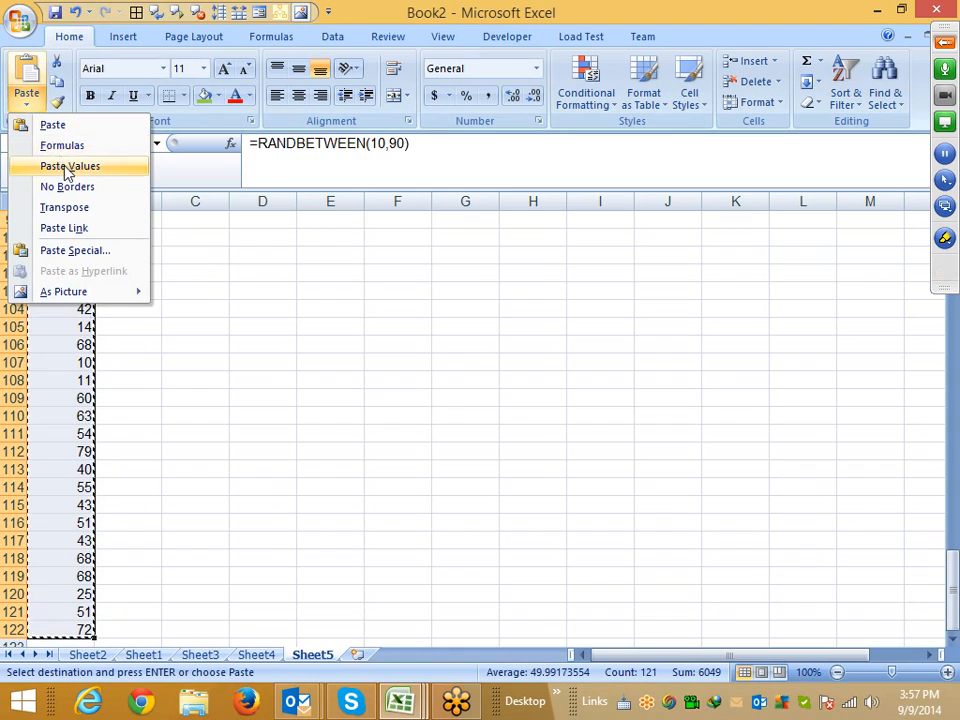
{"action": "left_click", "coordinate": [64, 167]}
{"action": "key", "text": "Escape"}
Enter the range 0-40 in C2 with the amount 500 in D2
{"action": "key", "text": "Right"}
{"action": "key", "text": "Right"}
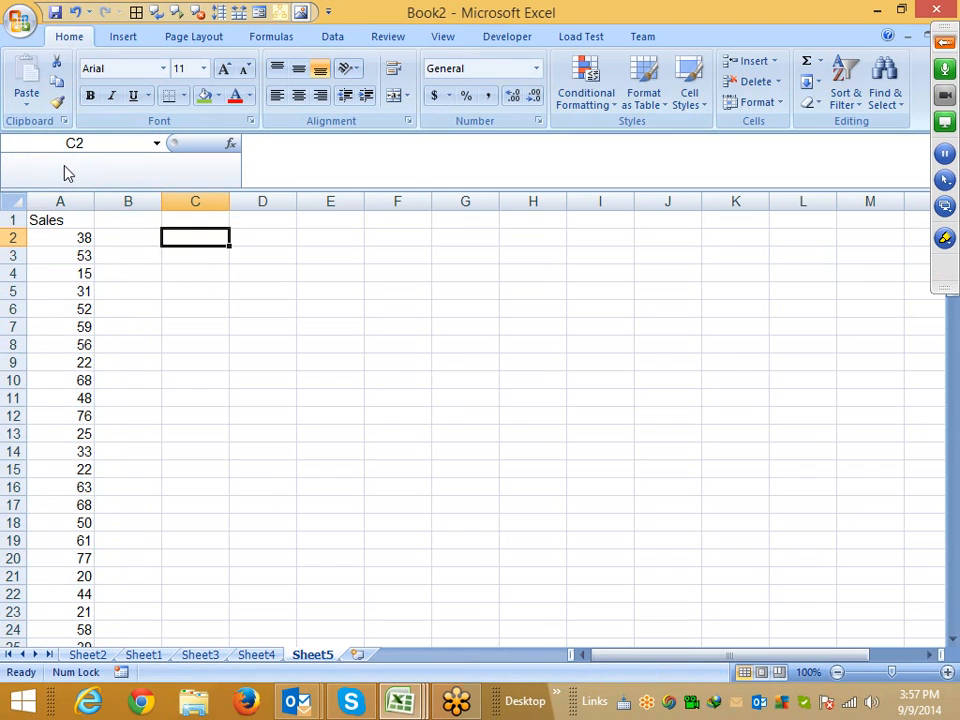
{"action": "type", "text": "0-40"}
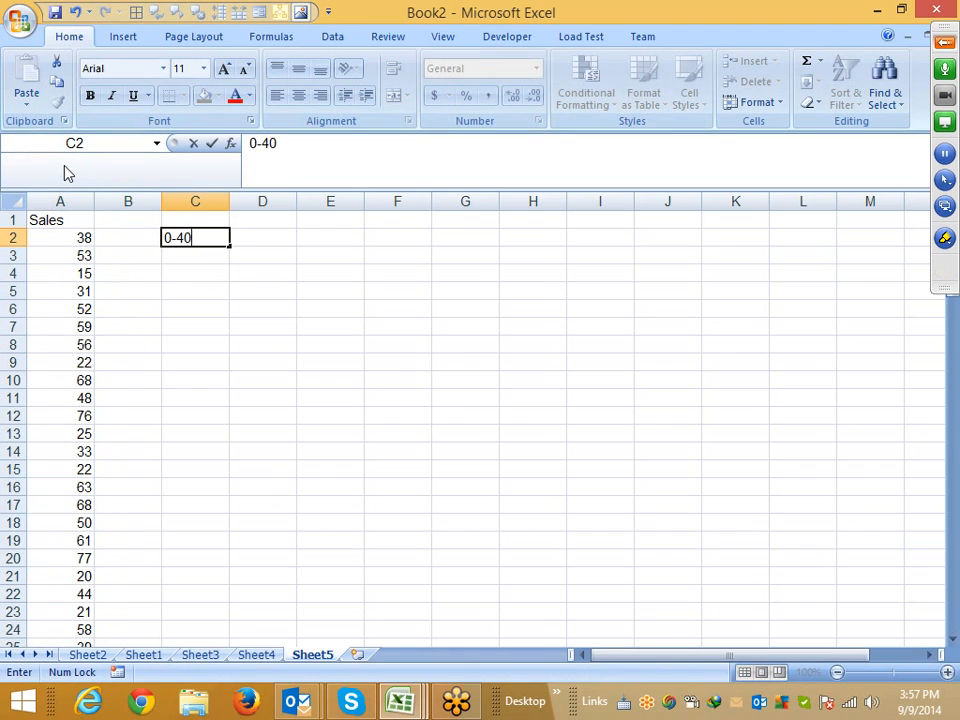
{"action": "key", "text": "Tab"}
{"action": "type", "text": "\""}
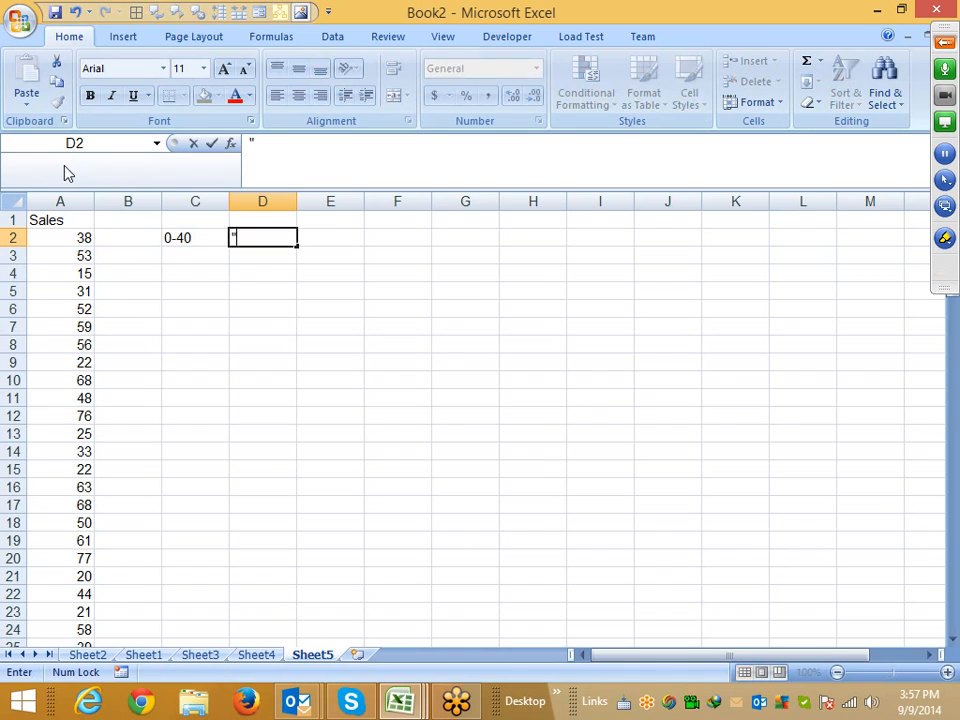
{"action": "key", "text": "BackSpace"}
{"action": "type", "text": "500"}
{"action": "key", "text": "Return"}
Enter the range 41-80 in C3 with the amount 1500 in D3
{"action": "key", "text": "Left"}
{"action": "type", "text": "41-"}
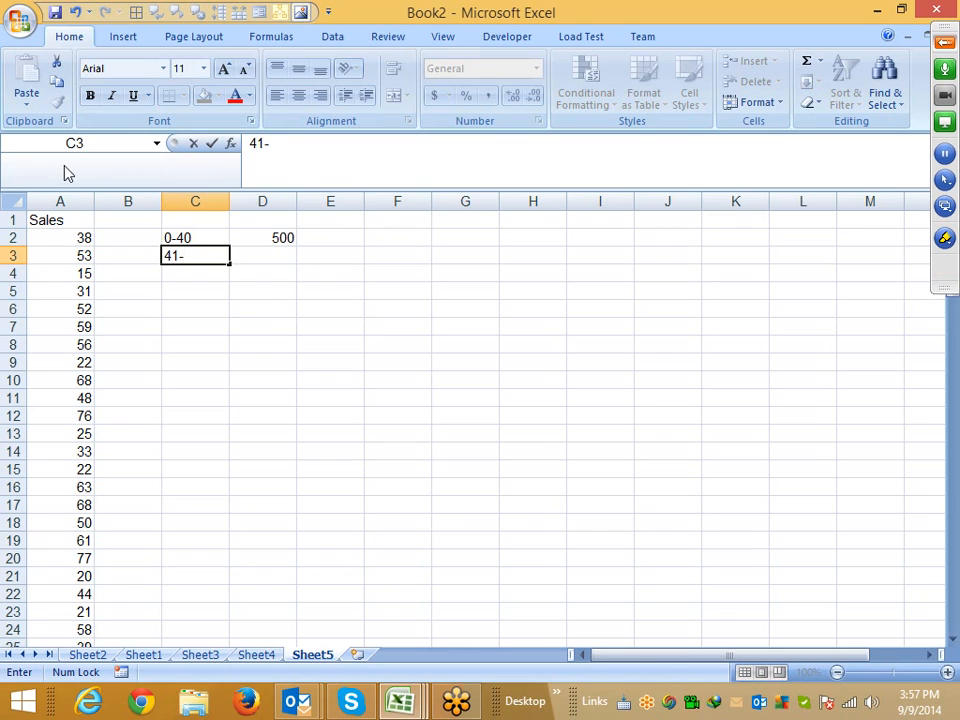
{"action": "type", "text": "80"}
{"action": "key", "text": "Right"}
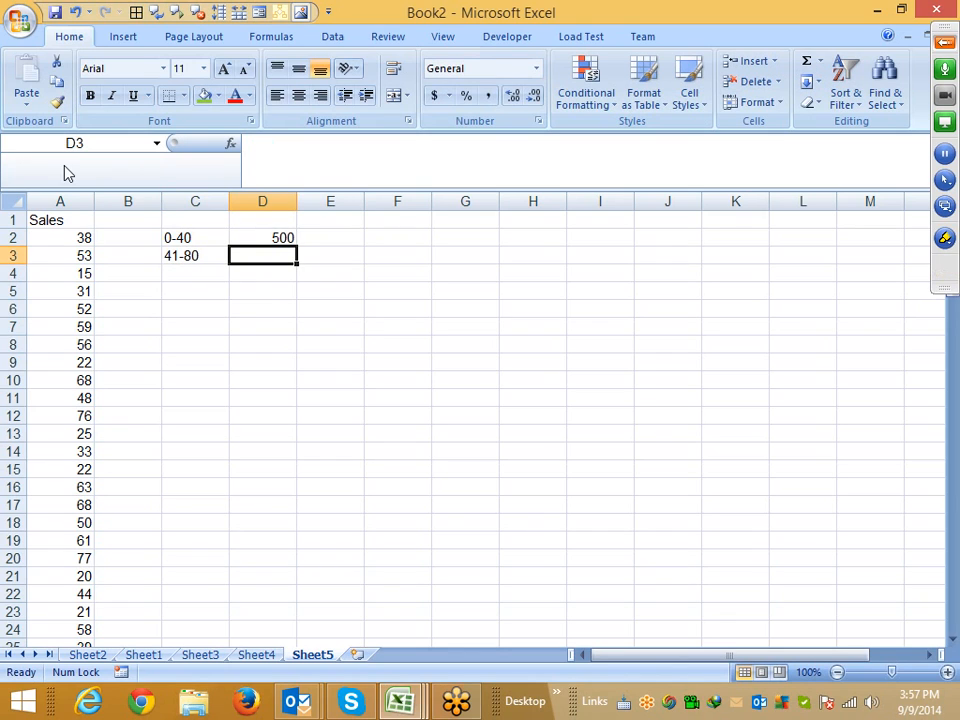
{"action": "type", "text": "3"}
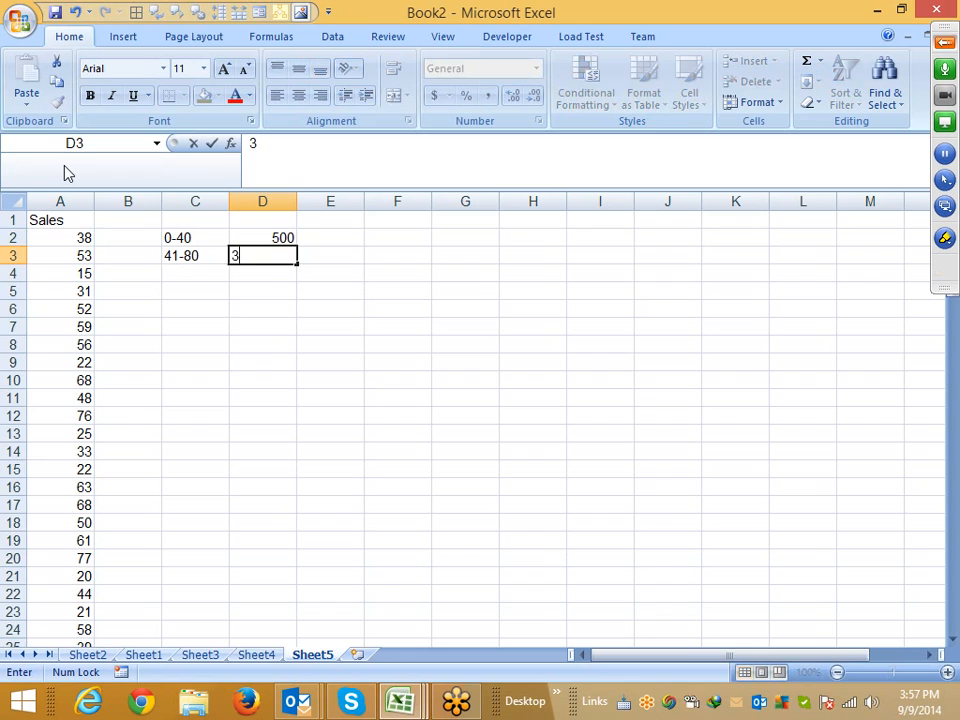
{"action": "type", "text": "00"}
{"action": "key", "text": "Escape"}
{"action": "type", "text": "1500"}
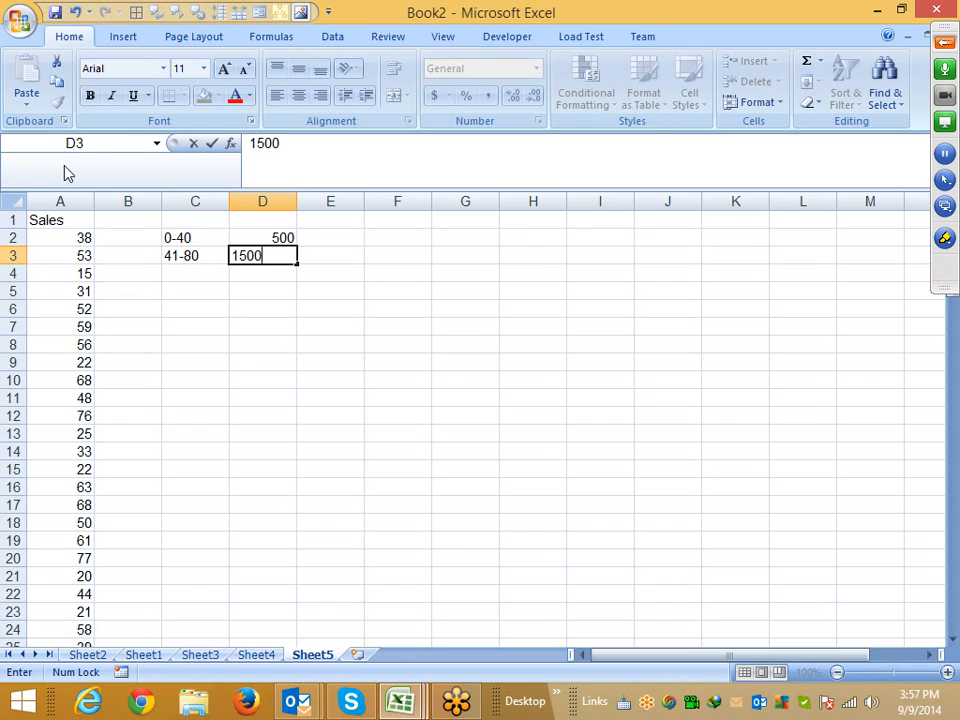
{"action": "key", "text": "Return"}
Enter the range 81-100 in C4 with the amount 2000 in D4
{"action": "key", "text": "Left"}
{"action": "type", "text": "8"}
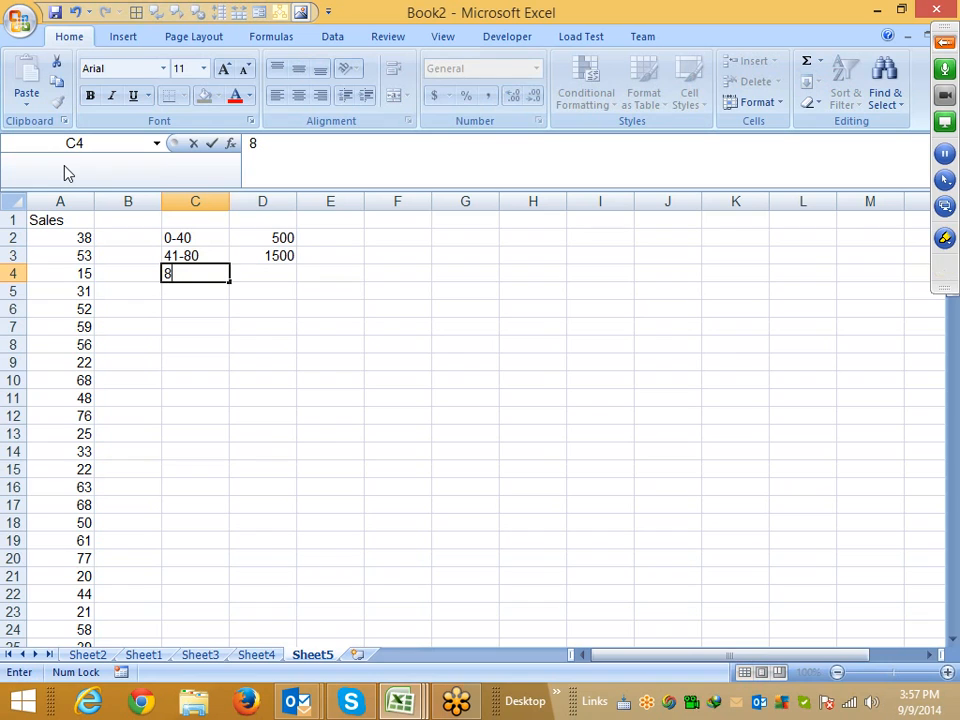
{"action": "type", "text": "1-100"}
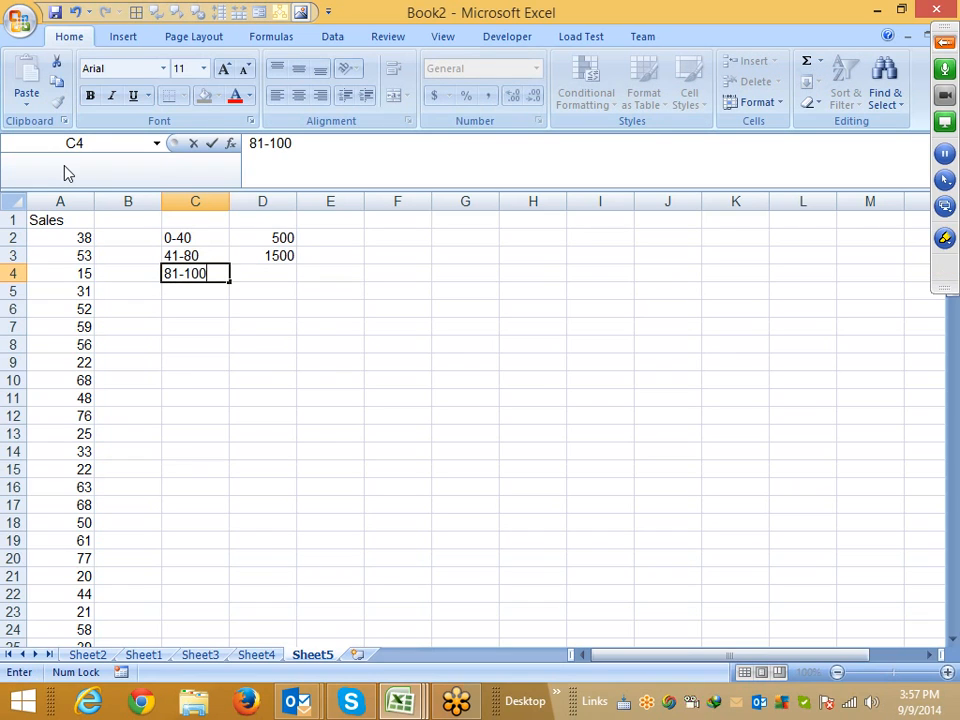
{"action": "key", "text": "Return"}
{"action": "key", "text": "Up"}
{"action": "key", "text": "Right"}
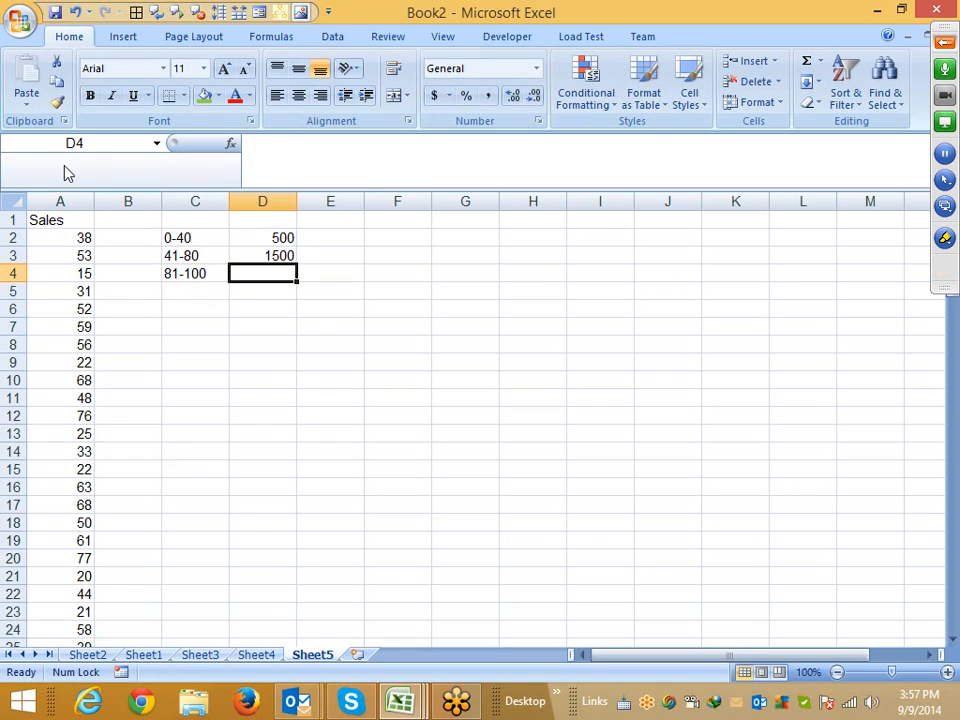
{"action": "type", "text": "2000"}
{"action": "key", "text": "Return"}
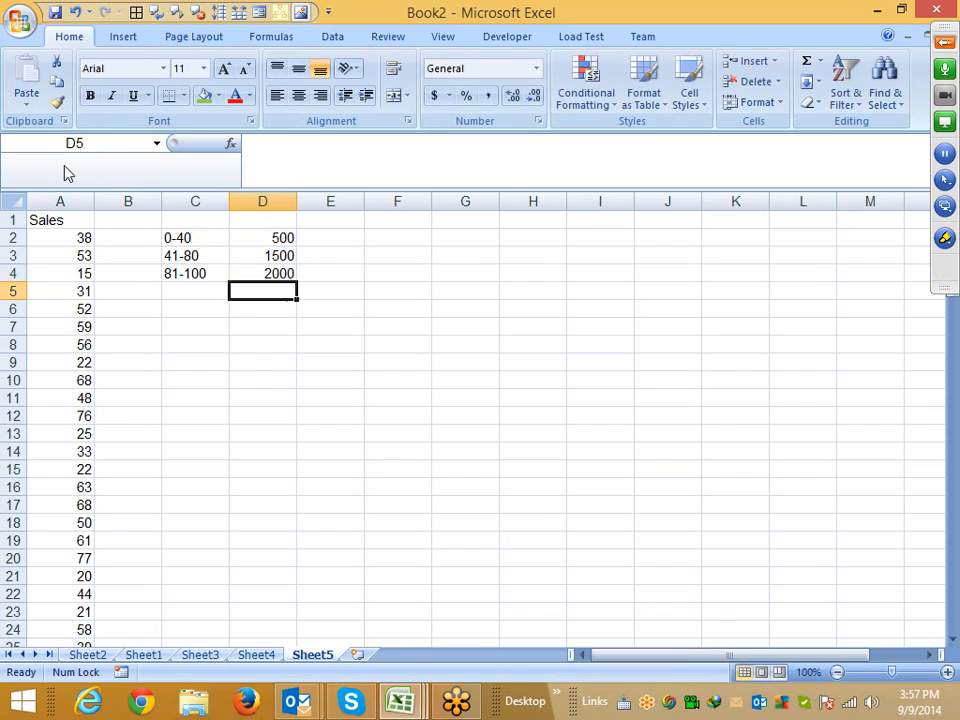
Enter >100 in C5 with the amount 5000 in D5
{"action": "key", "text": "Left"}
{"action": "type", "text": ">100"}
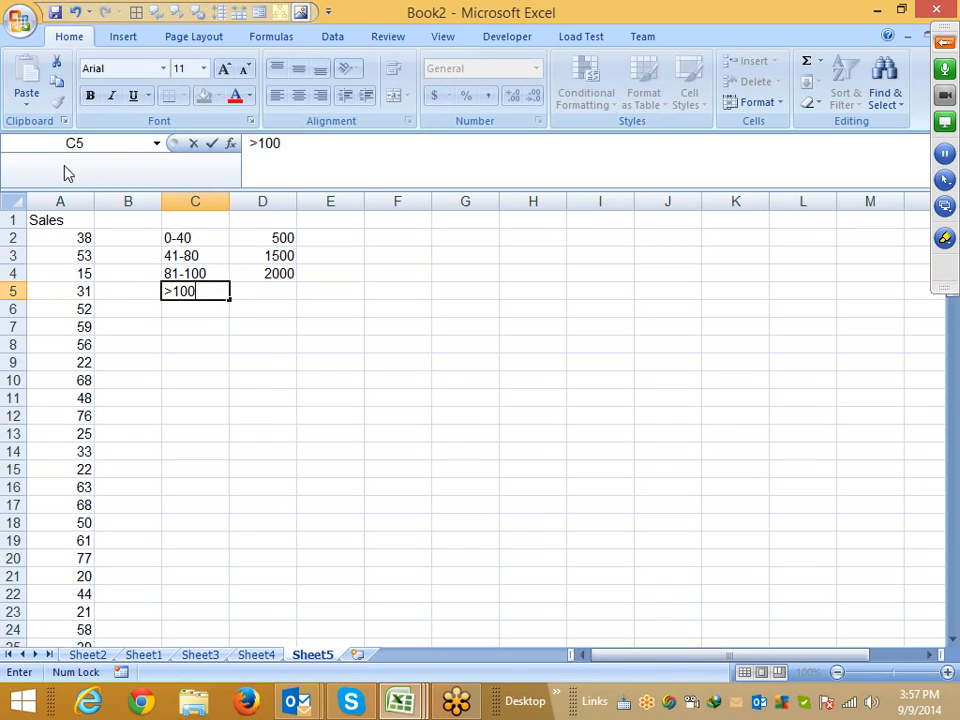
{"action": "key", "text": "Right"}
{"action": "type", "text": "5000"}
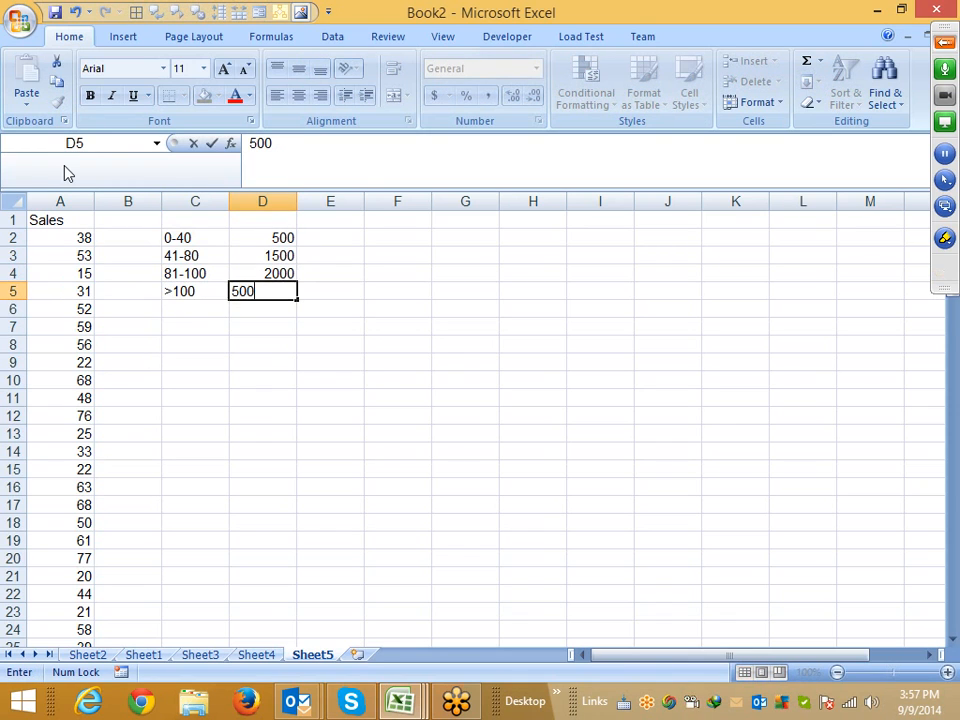
{"action": "key", "text": "Return"}
{"action": "key", "text": "Home"}
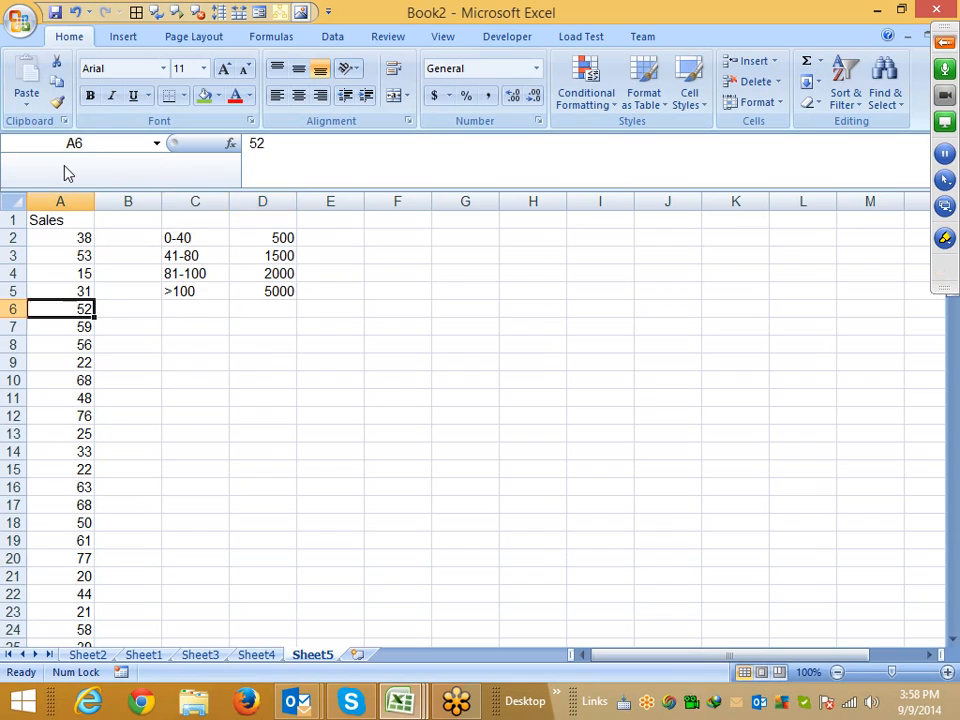
{"action": "key", "text": "Up"}
{"action": "key", "text": "Up"}
{"action": "key", "text": "Up"}
{"action": "key", "text": "Up"}
{"action": "key", "text": "Up"}
{"action": "key", "text": "Down"}
{"action": "key", "text": "Right"}
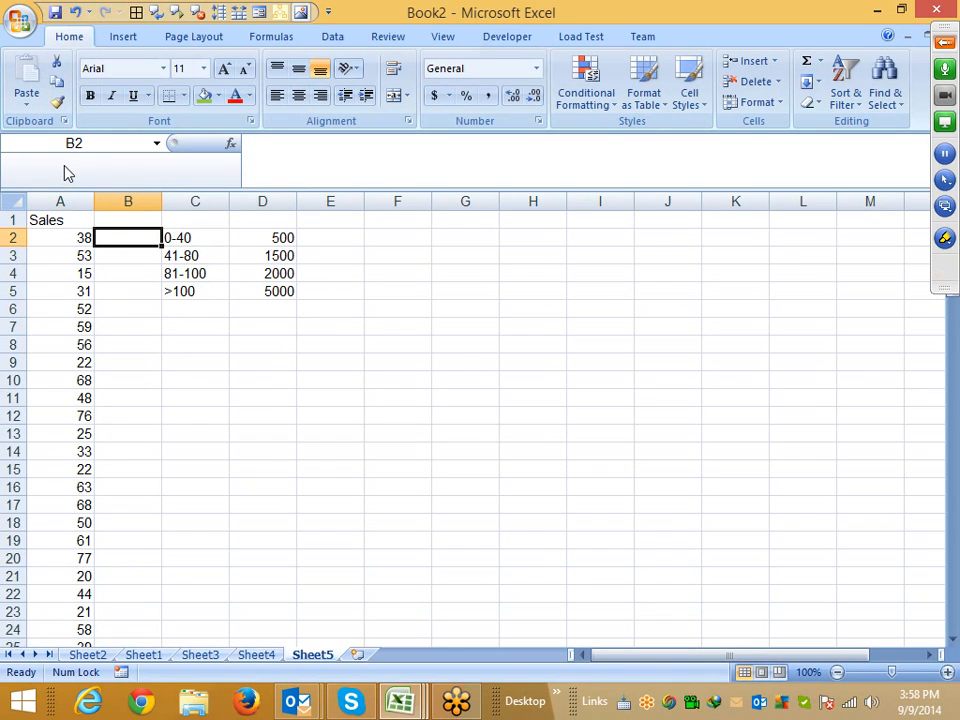
Start a nested IF formula in B2 returning 500 when A2 is at most 40 and 1500 when at most 80
{"action": "type", "text": "=if("}
{"action": "key", "text": "Left"}
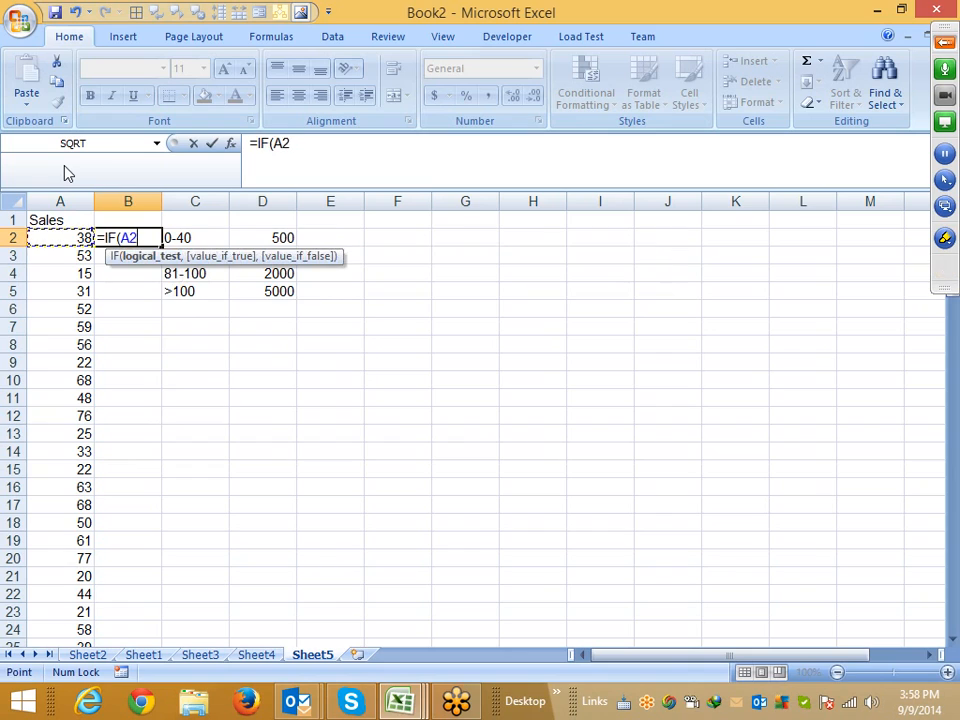
{"action": "type", "text": "<=40"}
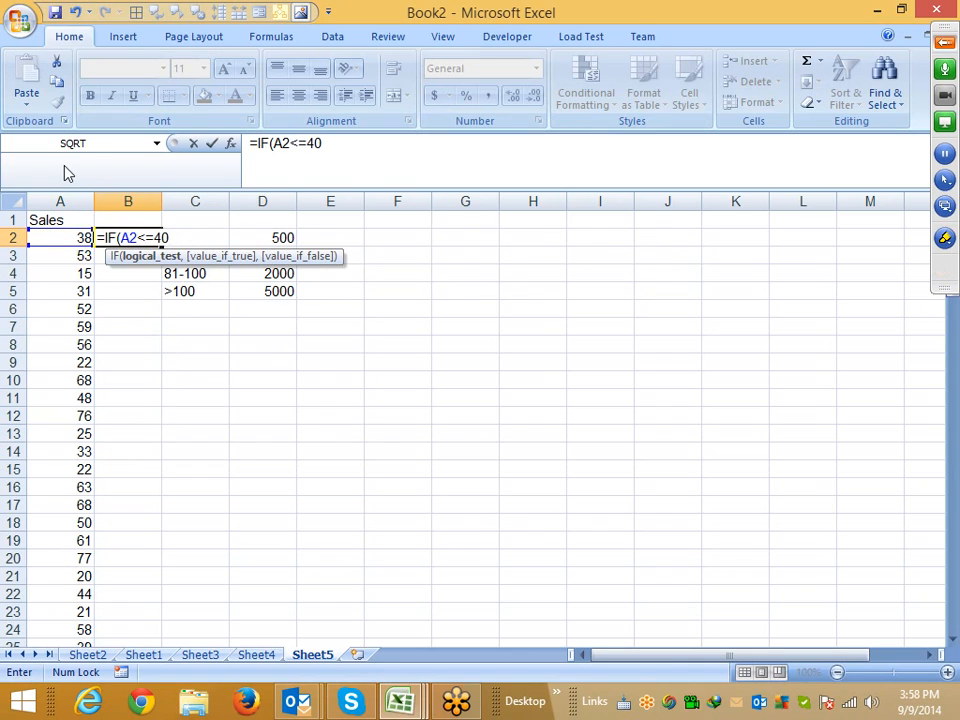
{"action": "type", "text": ",500"}
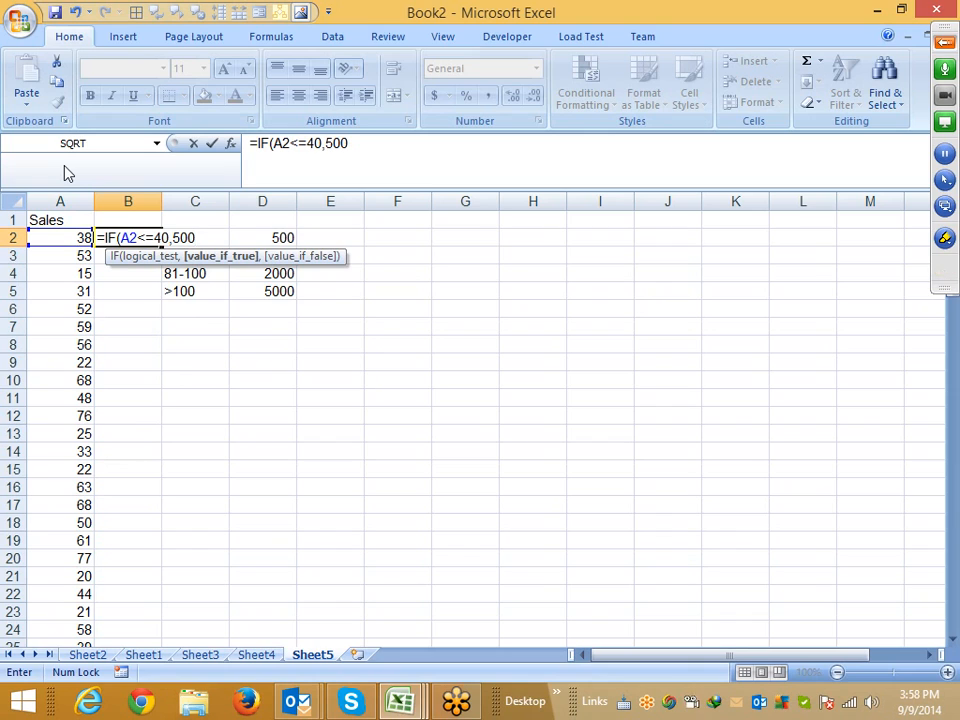
{"action": "type", "text": ",if"}
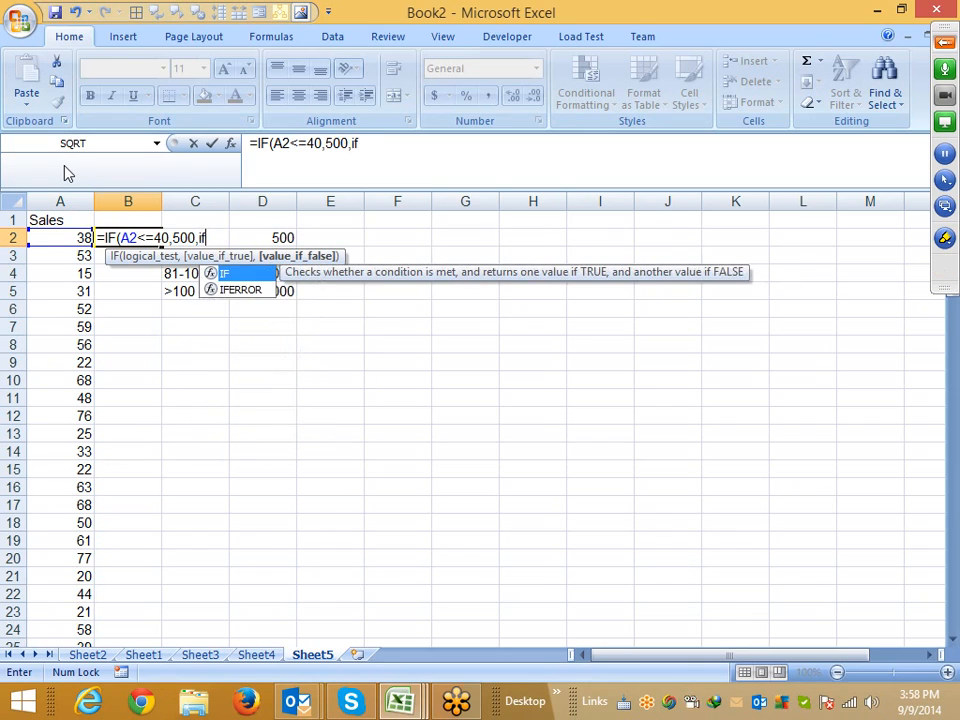
{"action": "key", "text": "Tab"}
{"action": "key", "text": "Left"}
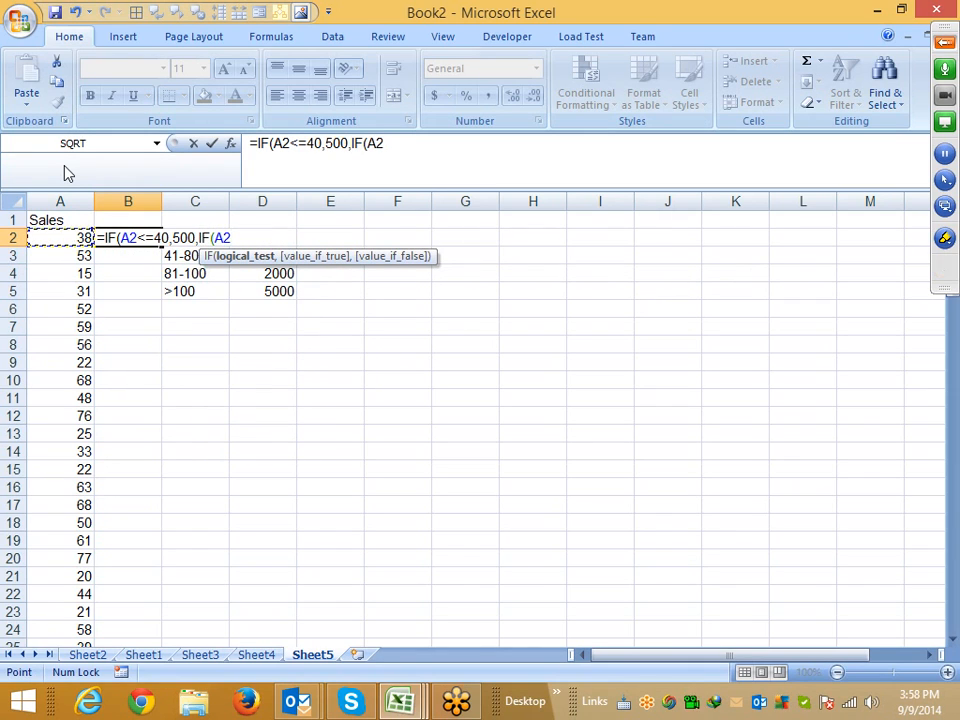
{"action": "type", "text": "<="}
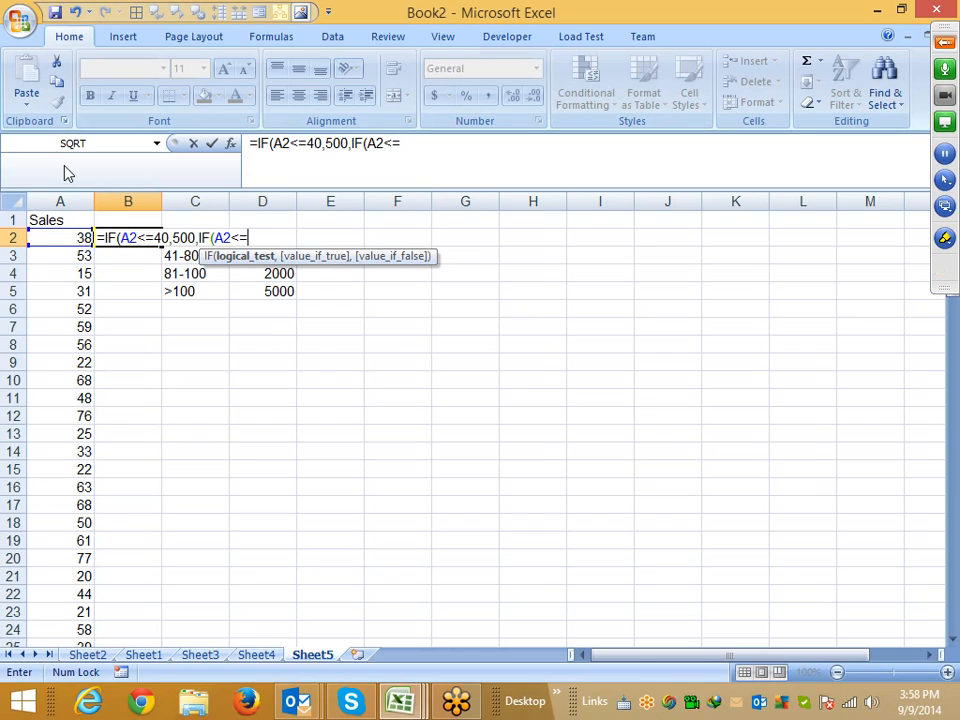
{"action": "type", "text": "80,"}
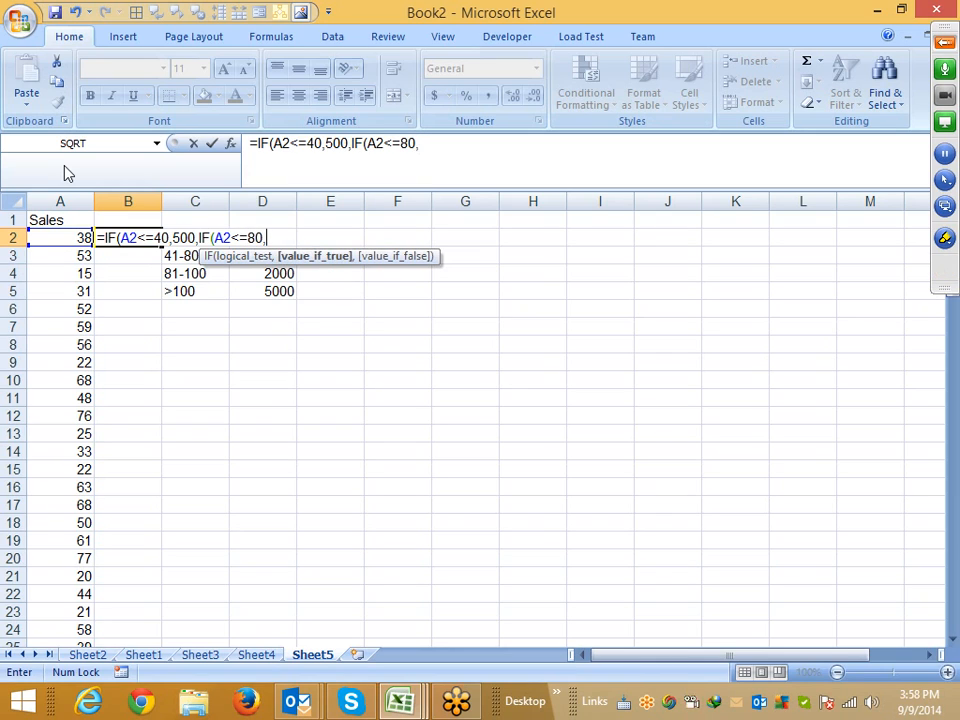
{"action": "type", "text": "1500,"}
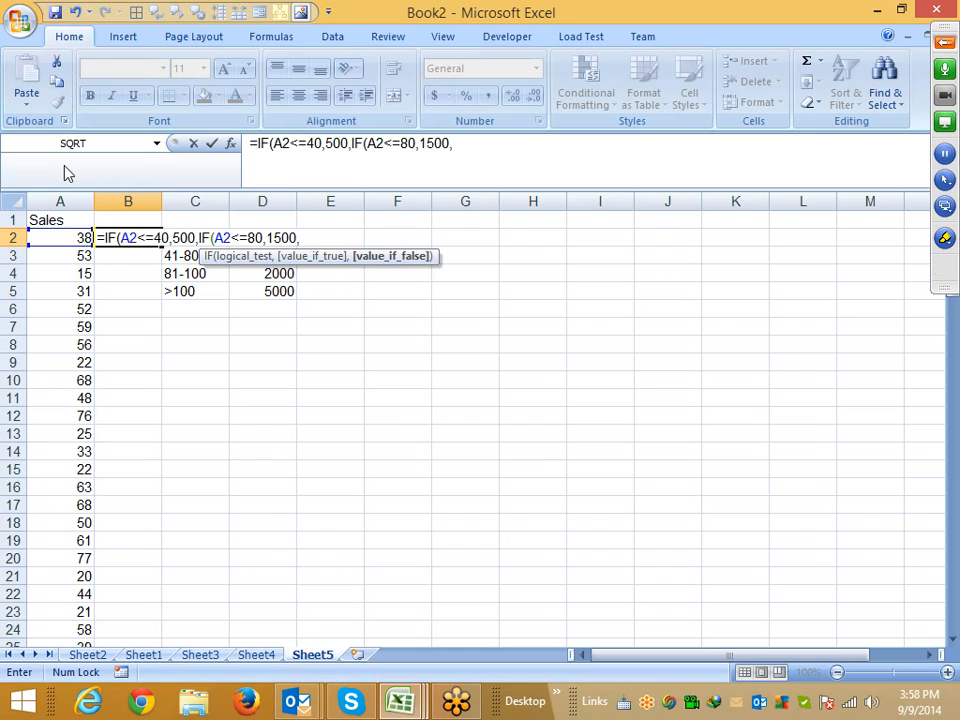
{"action": "type", "text": "i"}
Complete the formula with 2000 for sales up to 100 and 5000 above 100, accepting the closing-parentheses correction
{"action": "key", "text": "Tab"}
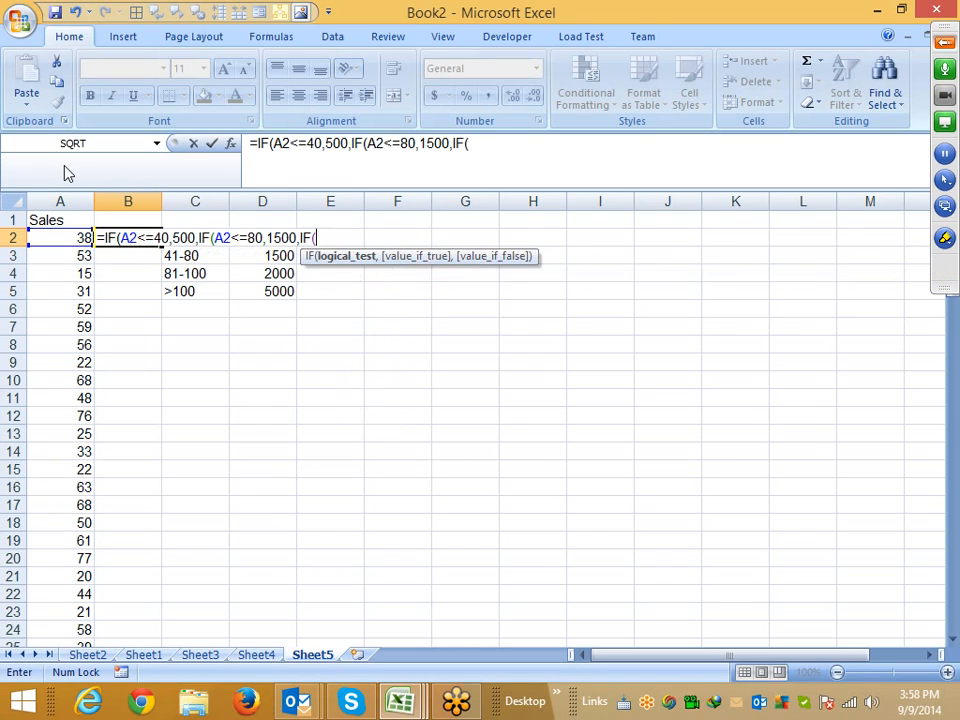
{"action": "key", "text": "Left"}
{"action": "type", "text": "<=100"}
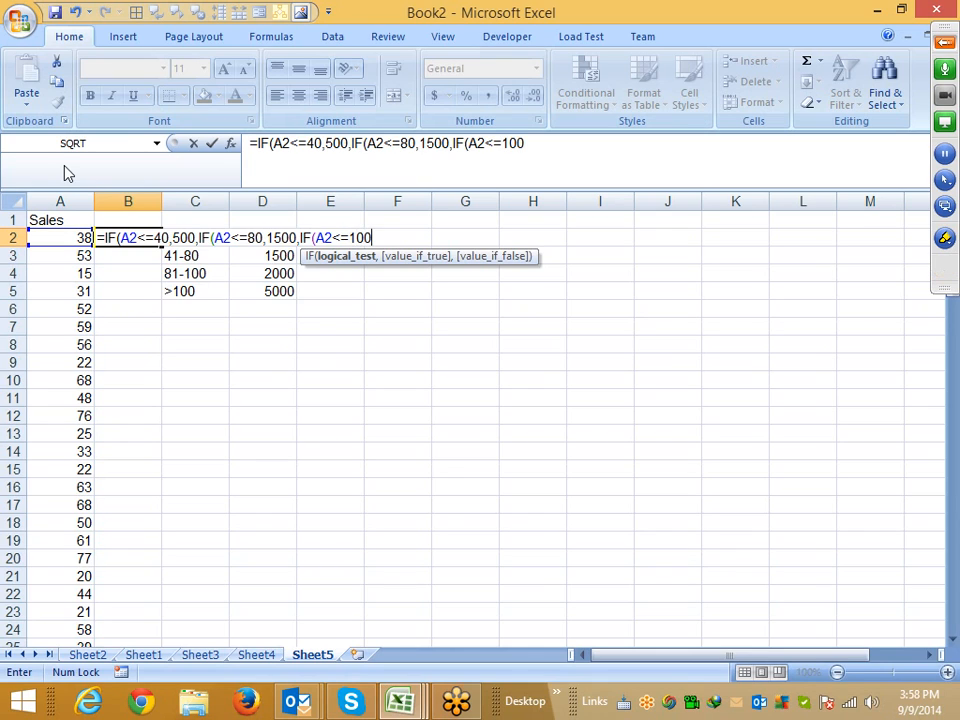
{"action": "type", "text": ",200"}
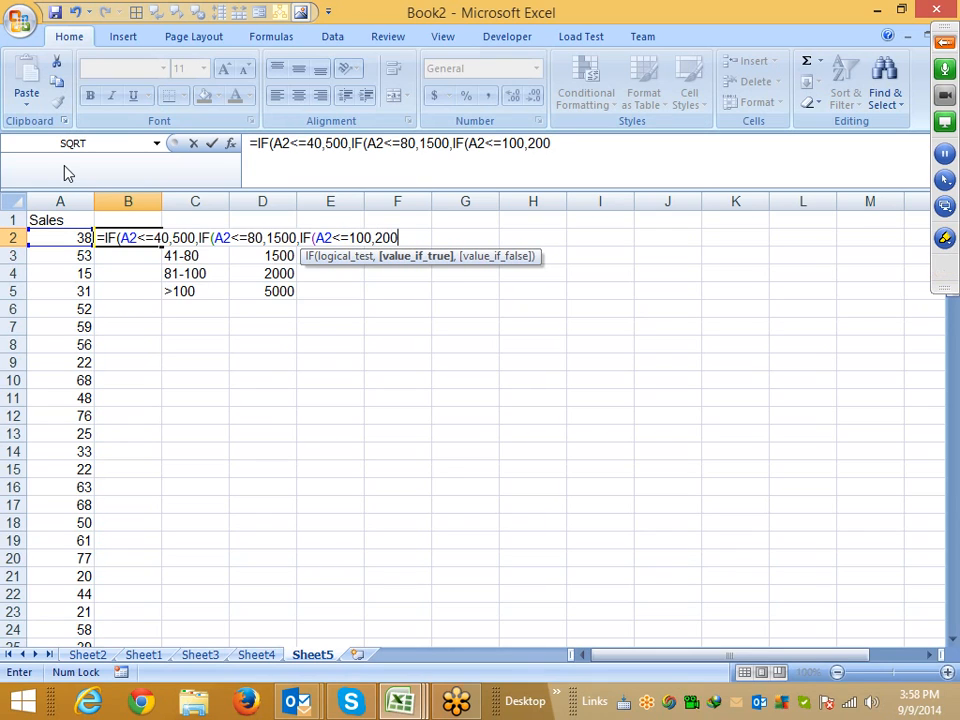
{"action": "type", "text": "0,"}
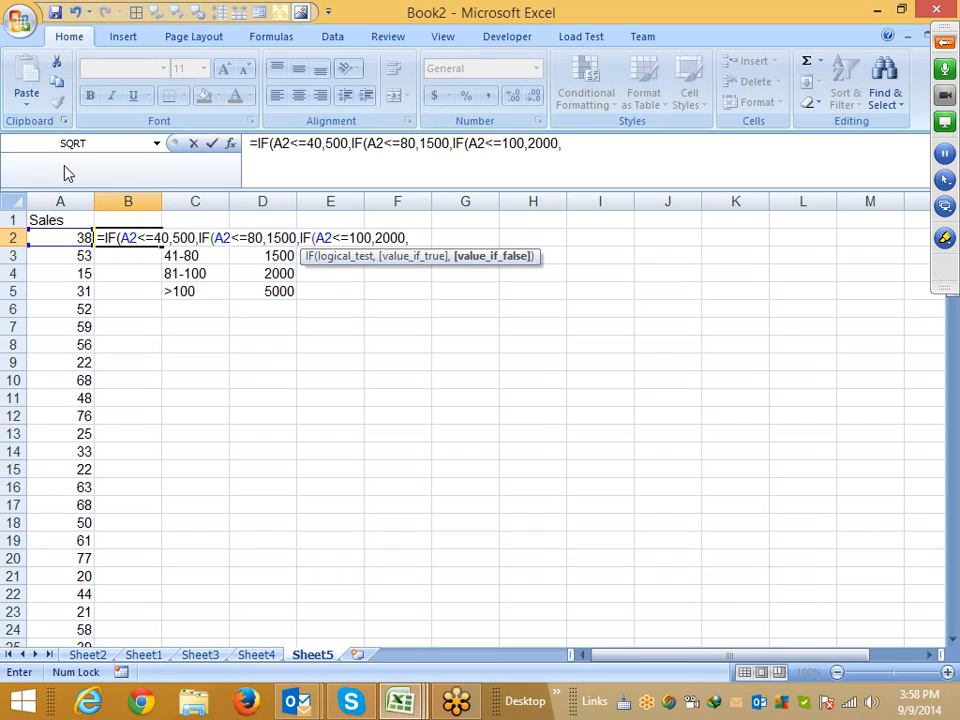
{"action": "type", "text": "IF("}
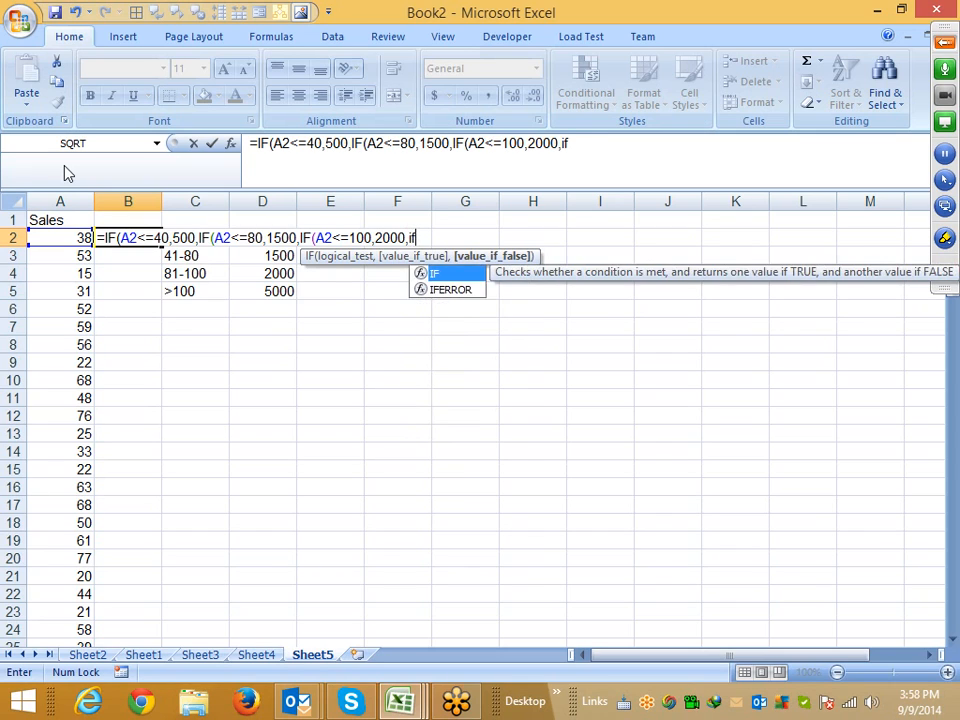
{"action": "key", "text": "Left"}
{"action": "type", "text": ">"}
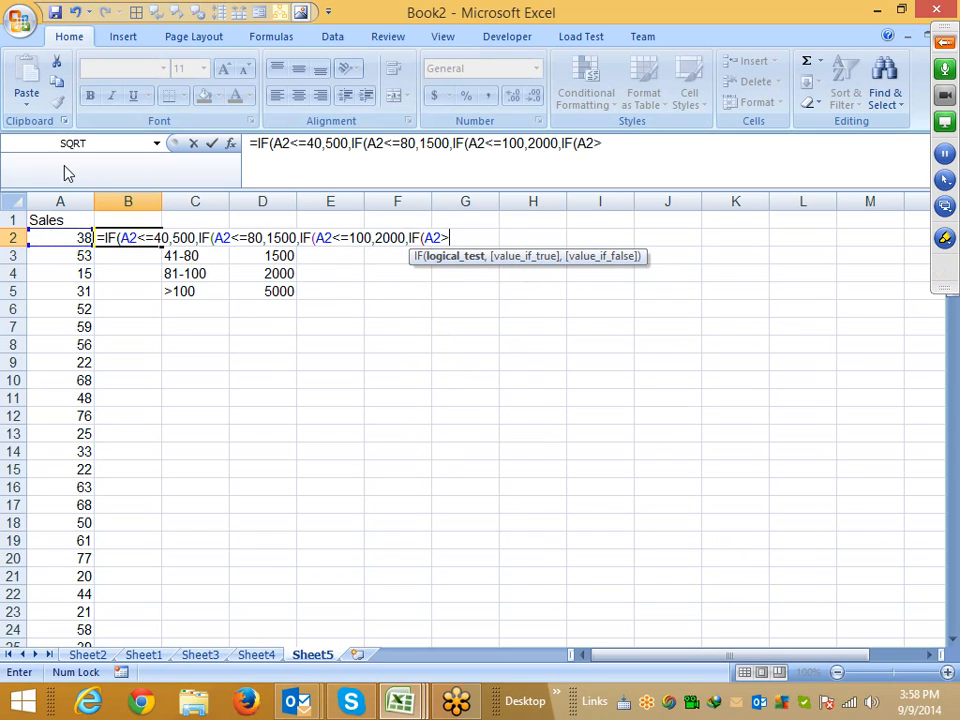
{"action": "type", "text": "100,500"}
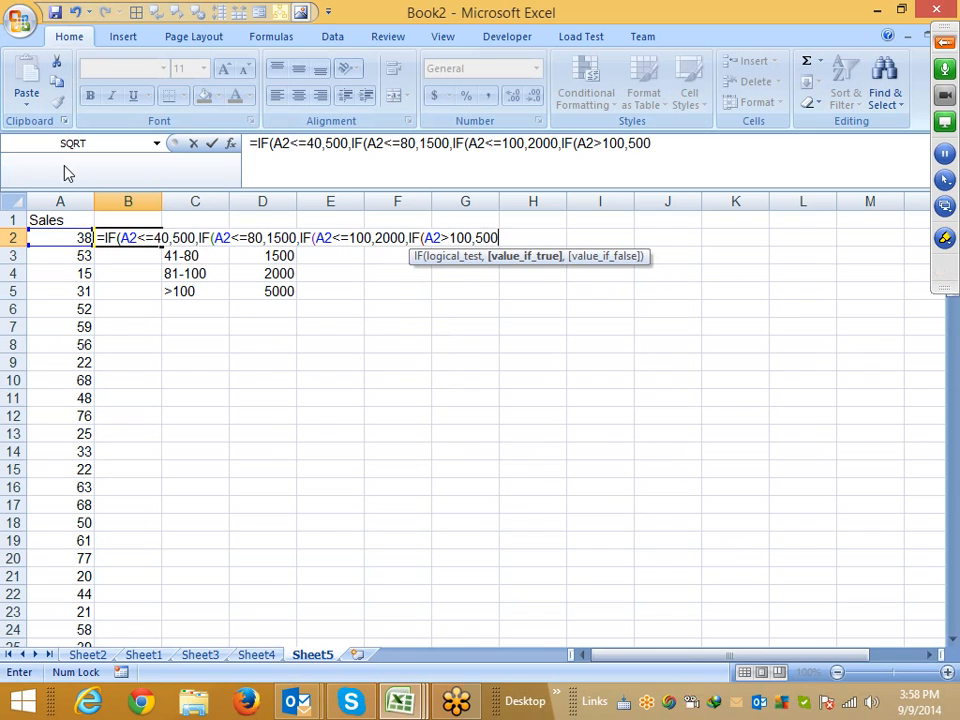
{"action": "type", "text": "0"}
{"action": "key", "text": "Return"}
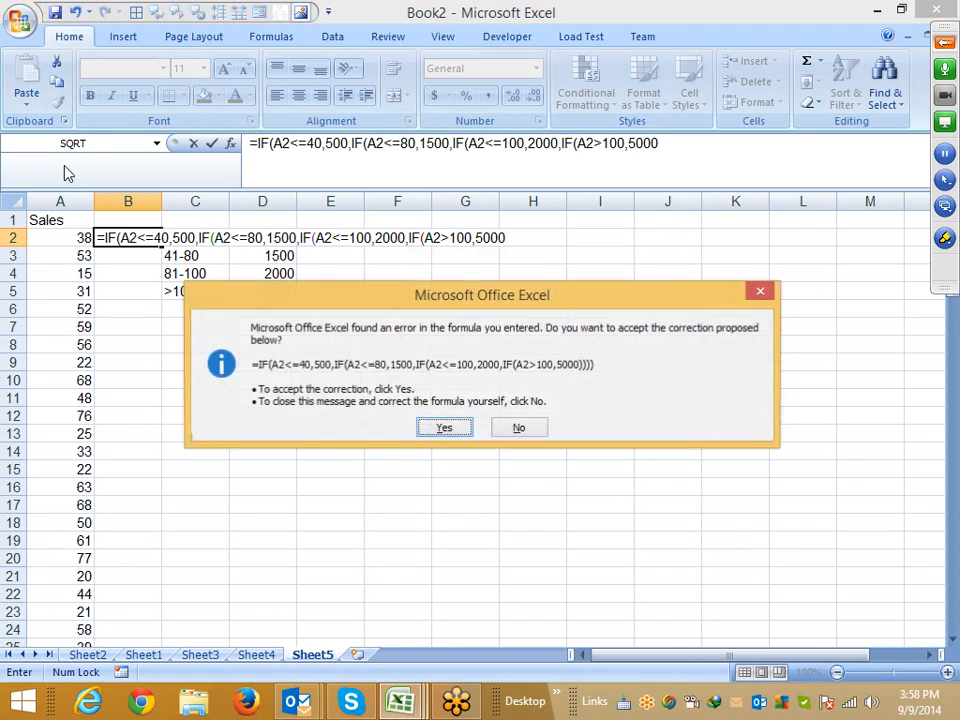
{"action": "key", "text": "Return"}
Fill the B2 incentive formula down column B to the last sales row
{"action": "key", "text": "Left"}
{"action": "key", "text": "ctrl+Down"}
{"action": "key", "text": "Right"}
{"action": "key", "text": "ctrl+shift+Up"}
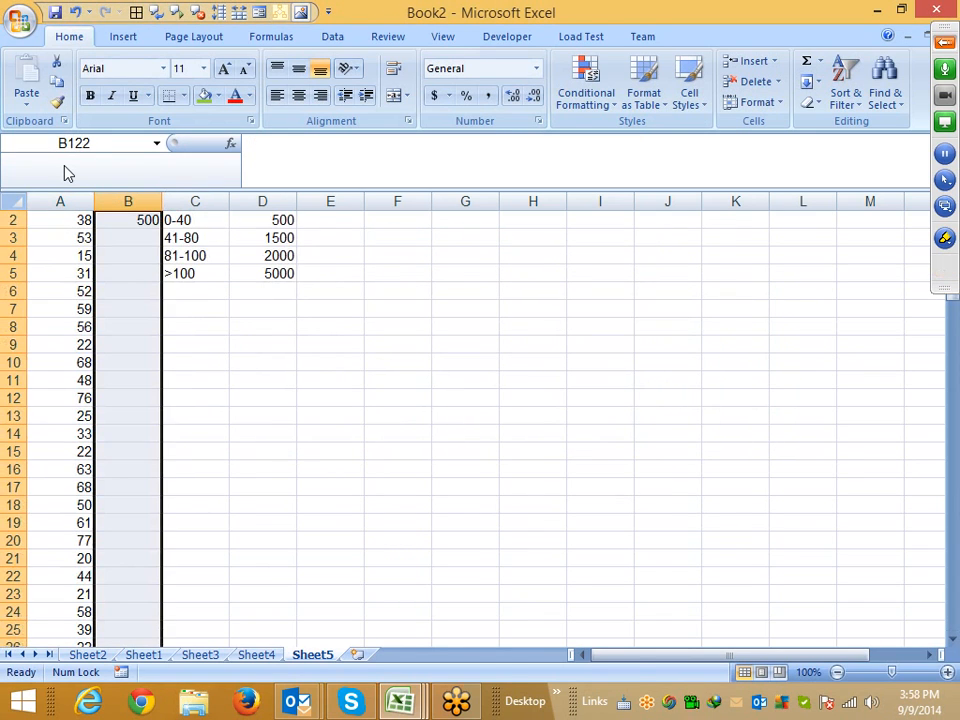
{"action": "key", "text": "ctrl+d"}
{"action": "key", "text": "ctrl+Up"}
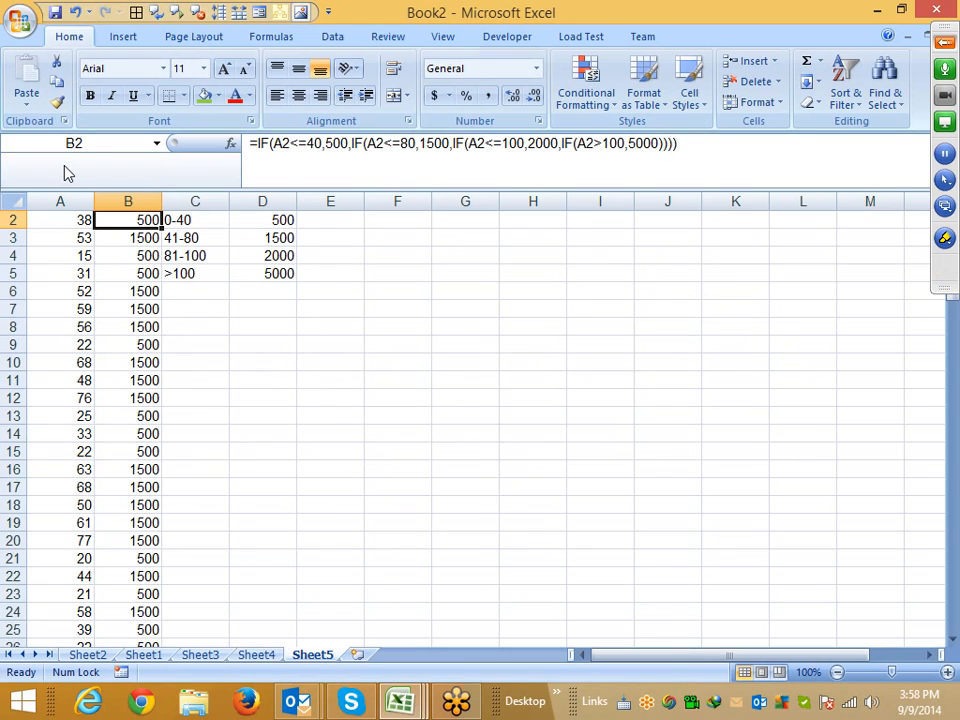
Insert blank cells in column C so the slab table shifts into columns D and E
{"action": "key", "text": "Right"}
{"action": "key", "text": "ctrl+shift+Down"}
{"action": "key", "text": "ctrl+shift+Down"}
{"action": "key", "text": "ctrl+plus"}
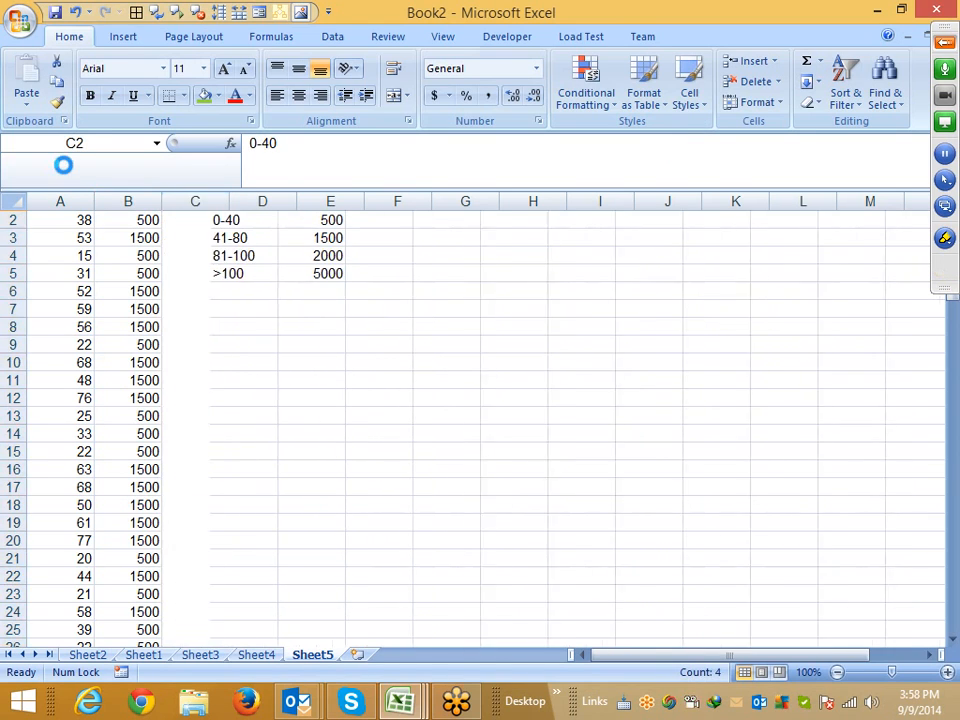
Review the slab table and the conditions of the nested IF formula in B2
{"action": "key", "text": "Up"}
{"action": "key", "text": "Right"}
{"action": "key", "text": "Down"}
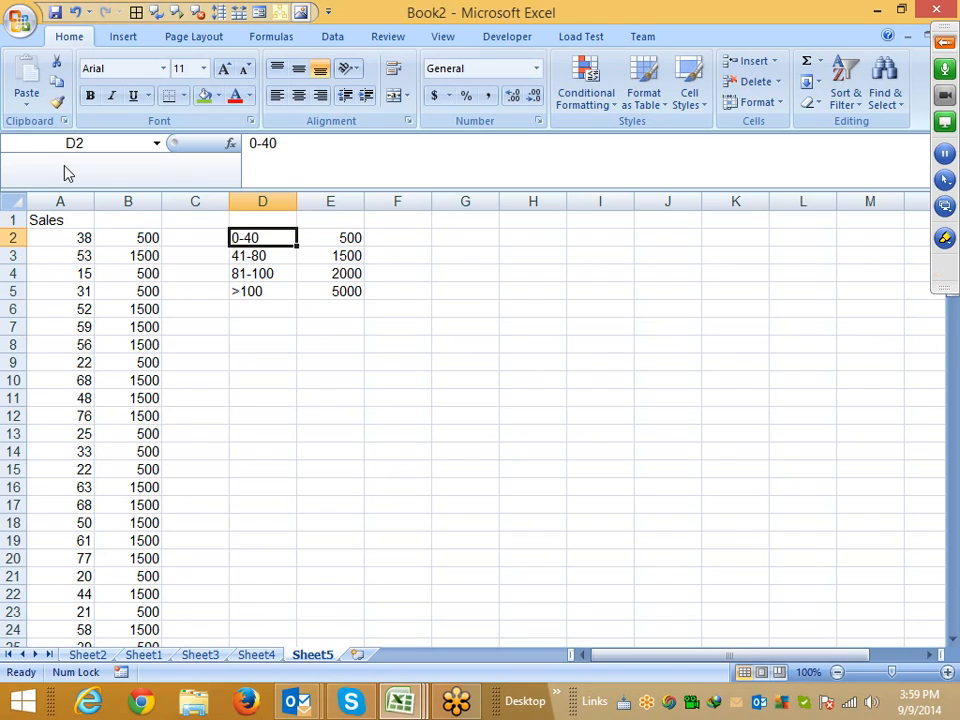
{"action": "key", "text": "shift+Right"}
{"action": "key", "text": "ctrl+shift+Down"}
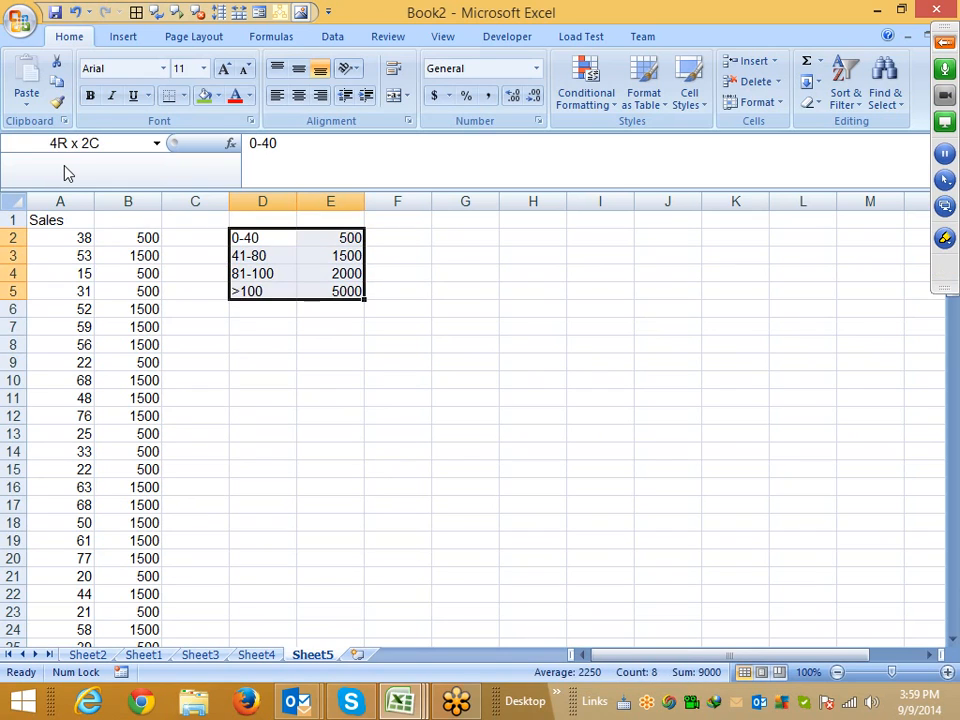
{"action": "key", "text": "Left"}
{"action": "key", "text": "Left"}
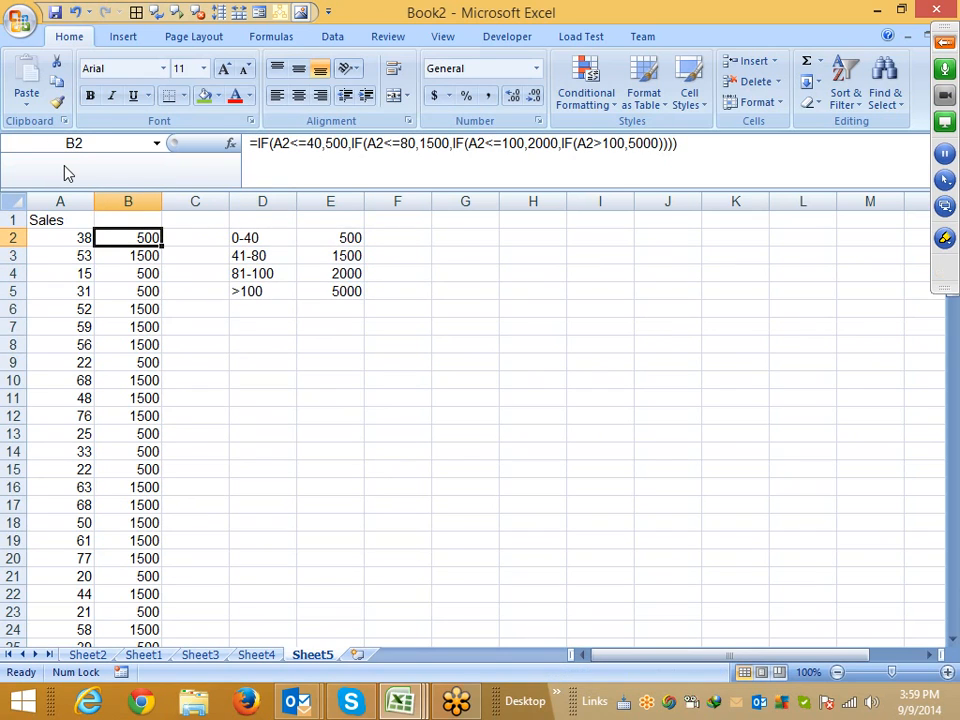
{"action": "left_click", "coordinate": [311, 143]}
{"action": "key", "text": "shift+Left"}
{"action": "key", "text": "shift+Left"}
{"action": "key", "text": "shift+Left"}
{"action": "key", "text": "shift+Left"}
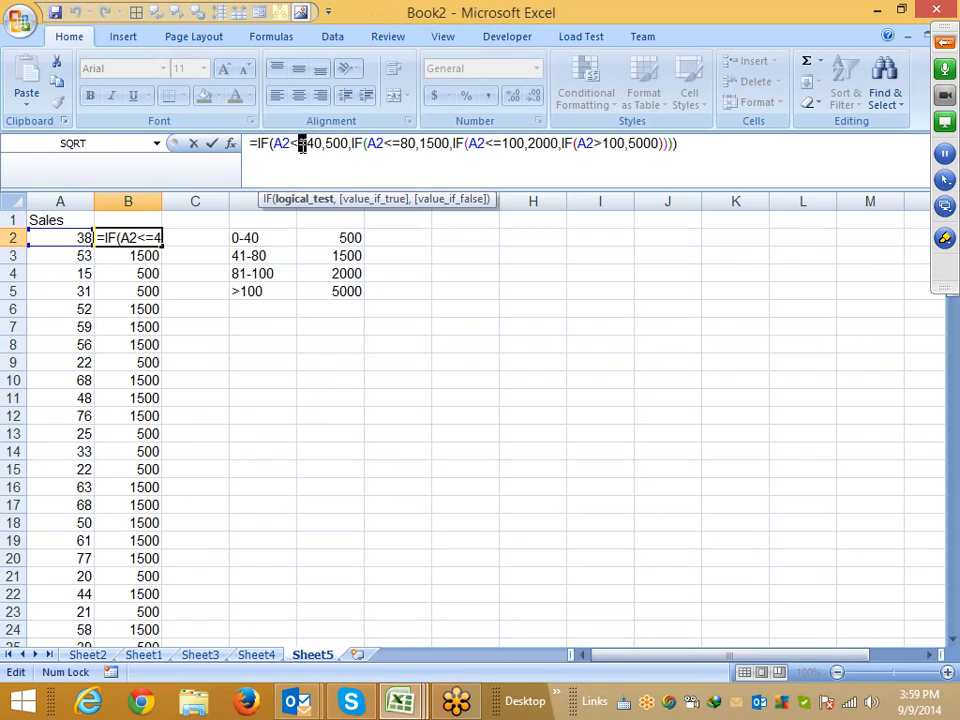
{"action": "left_click", "coordinate": [351, 146]}
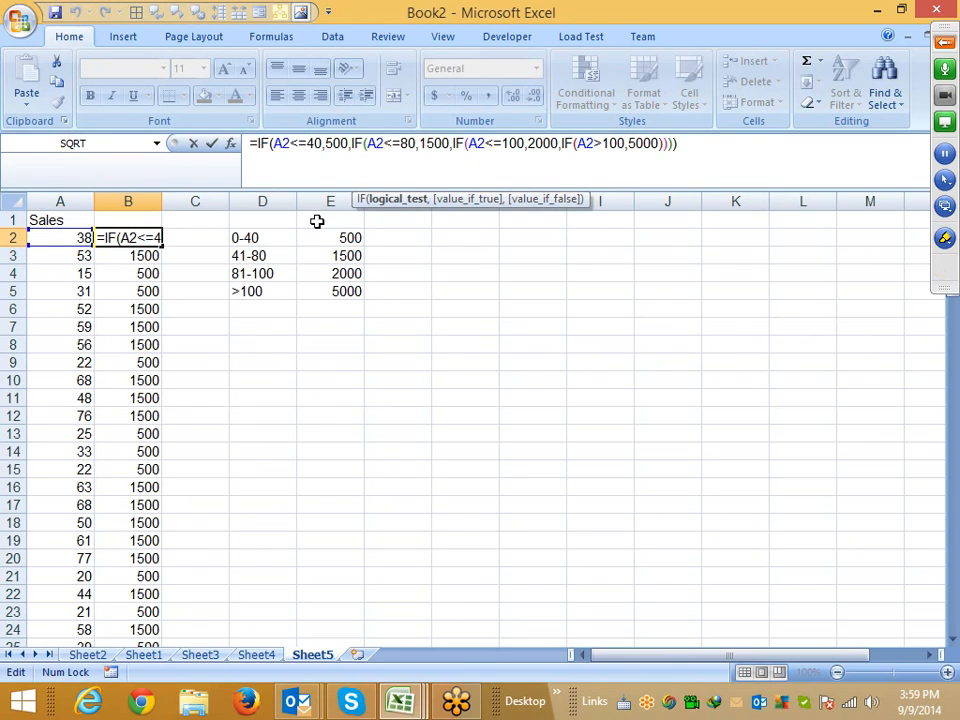
{"action": "left_click_drag", "start_coordinate": [307, 143], "coordinate": [285, 143]}
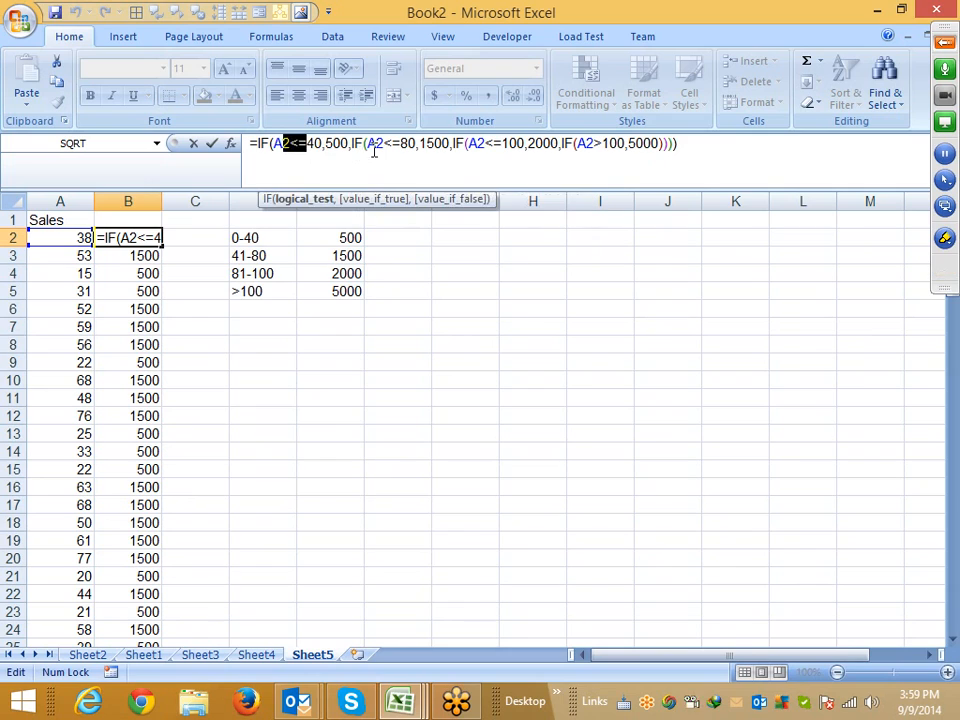
{"action": "left_click", "coordinate": [272, 143]}
{"action": "key", "text": "Return"}
{"action": "key", "text": "Right"}
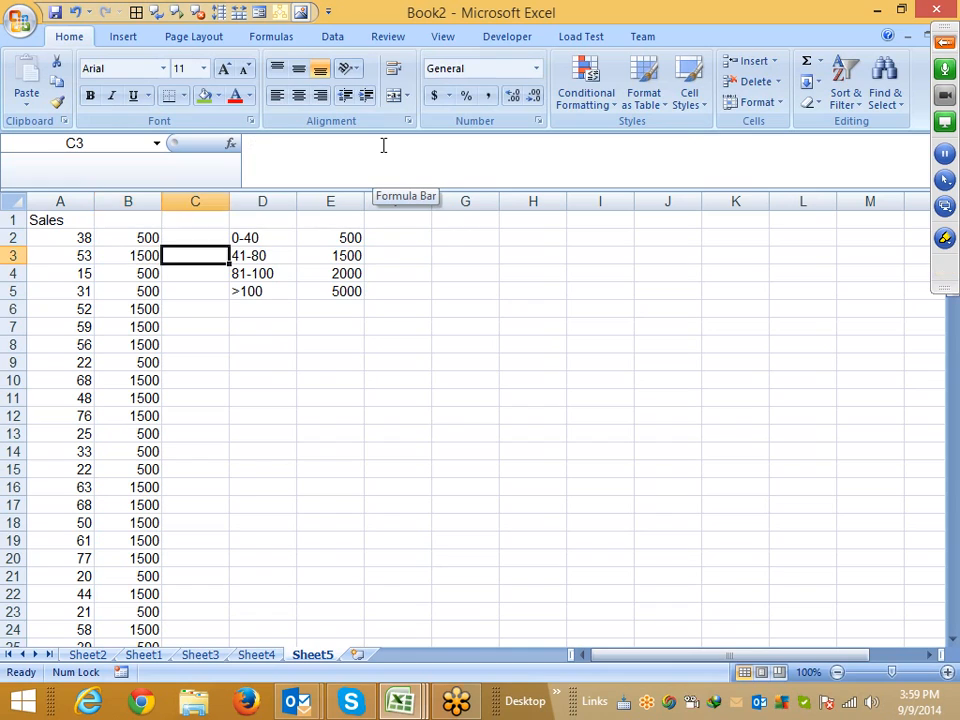
{"action": "key", "text": "Up"}
{"action": "key", "text": "Right"}
{"action": "key", "text": "shift+Down"}
{"action": "key", "text": "shift+Down"}
{"action": "key", "text": "shift+Down"}
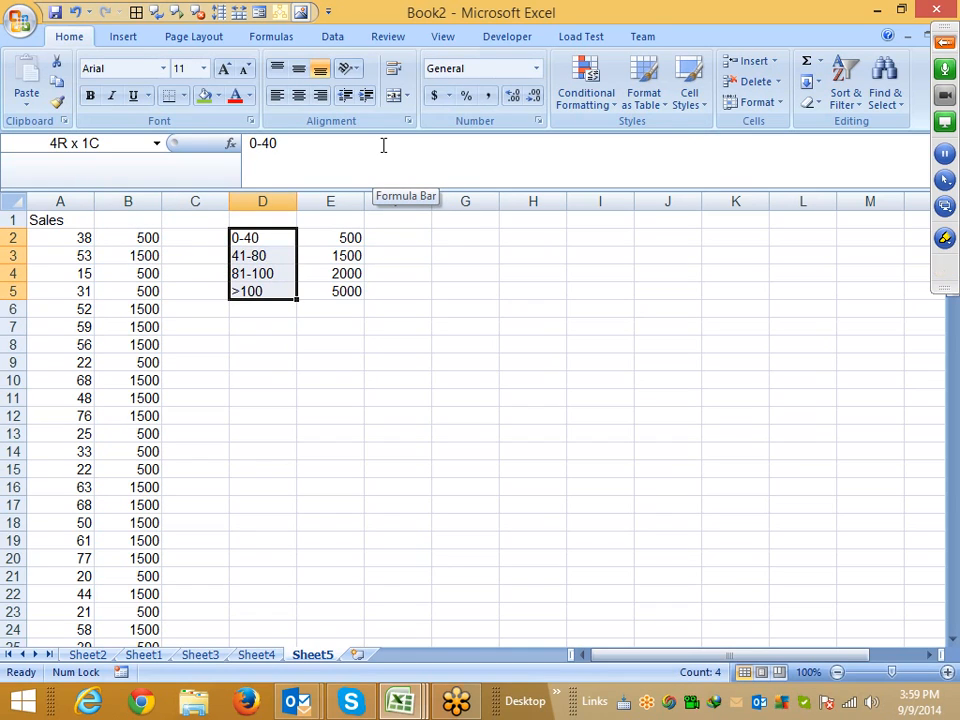
{"action": "key", "text": "Home"}
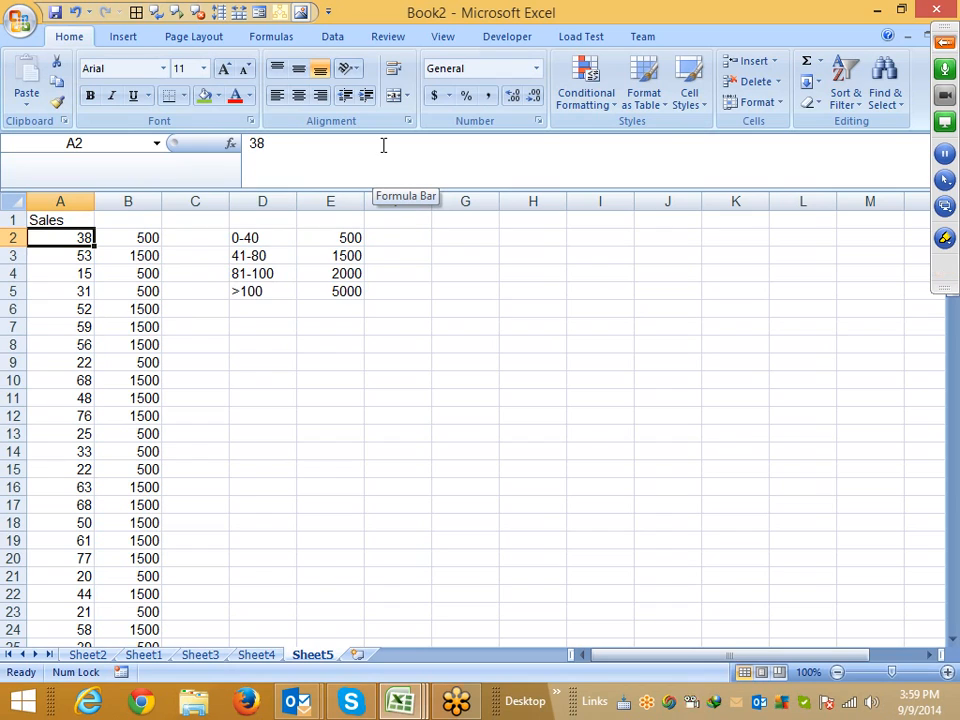
{"action": "key", "text": "Right"}
{"action": "key", "text": "Right"}
{"action": "key", "text": "Right"}
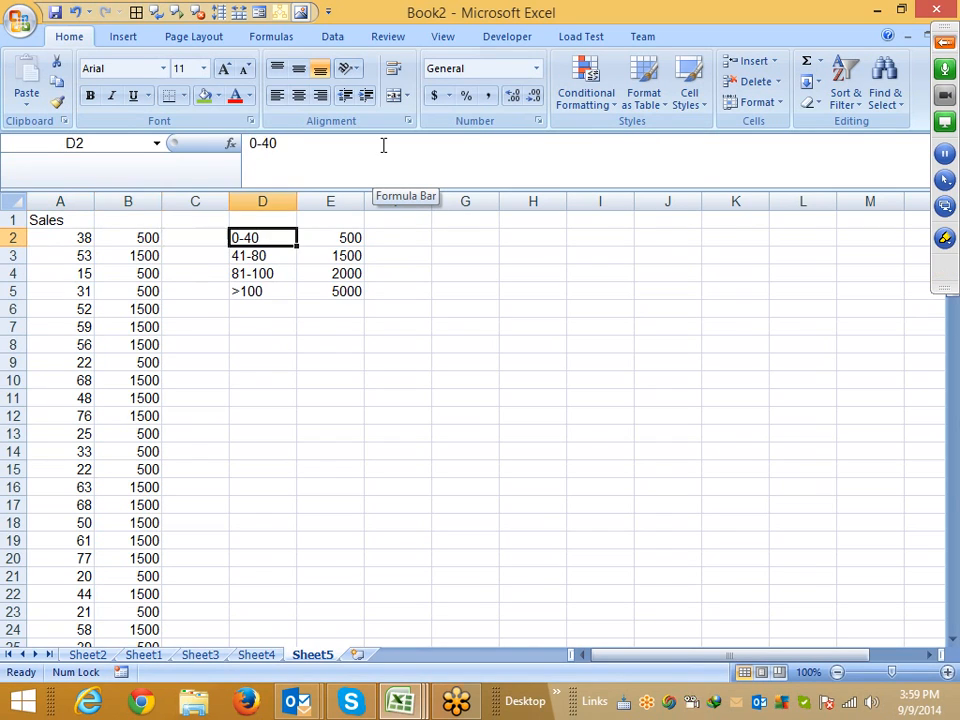
{"action": "key", "text": "F2"}
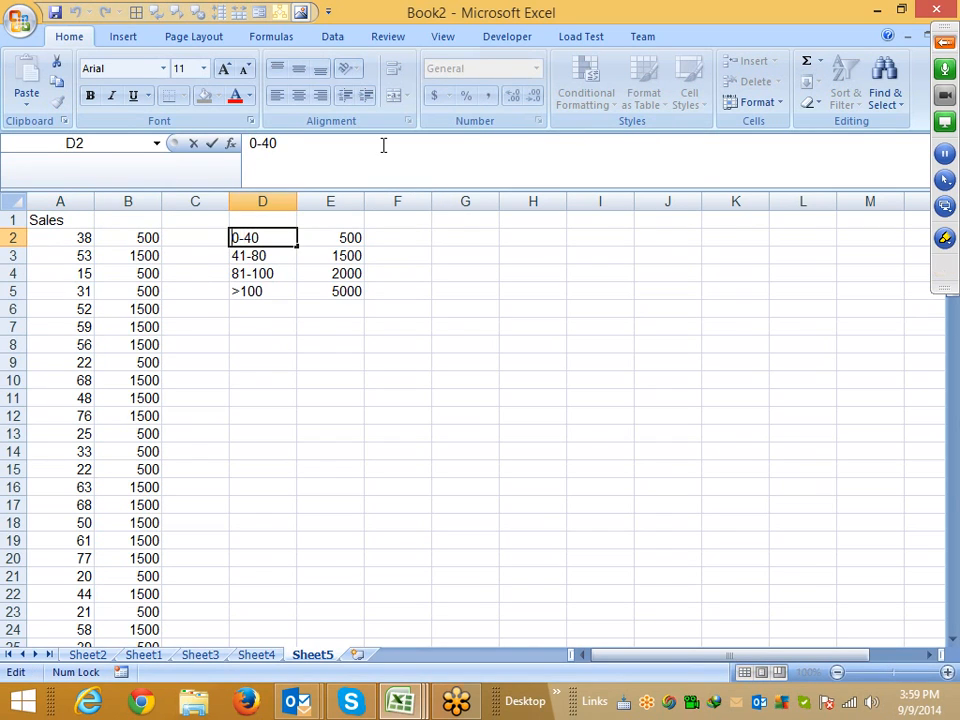
{"action": "key", "text": "BackSpace"}
{"action": "type", "text": "1"}
{"action": "key", "text": "Return"}
{"action": "key", "text": "ctrl+z"}
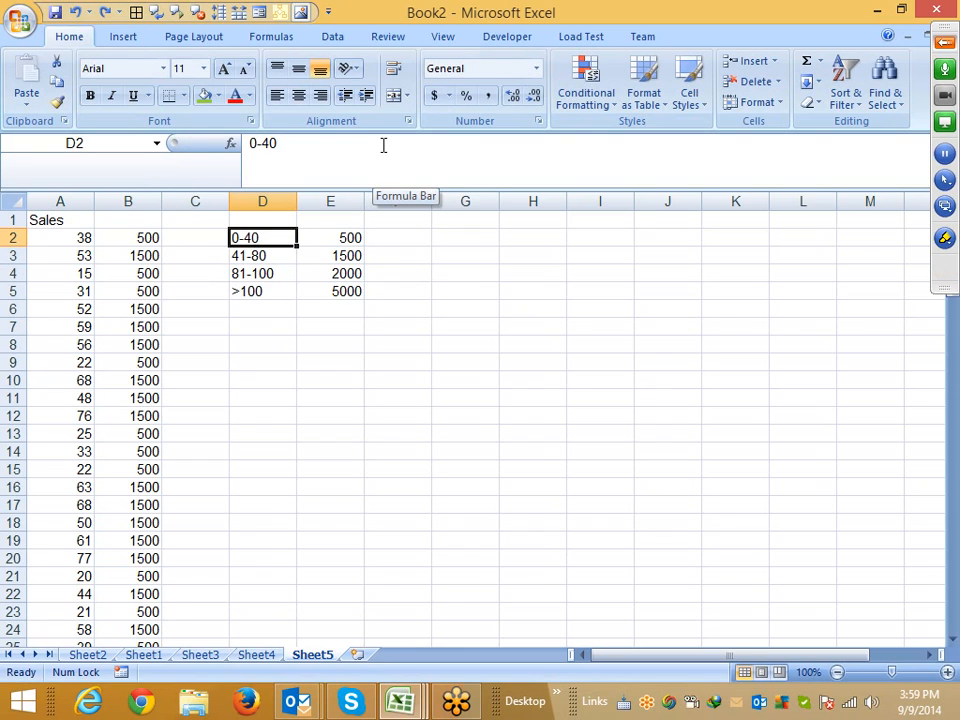
Change the first slab label in D2 to 1-40 as text
{"action": "key", "text": "F2"}
{"action": "key", "text": "Delete"}
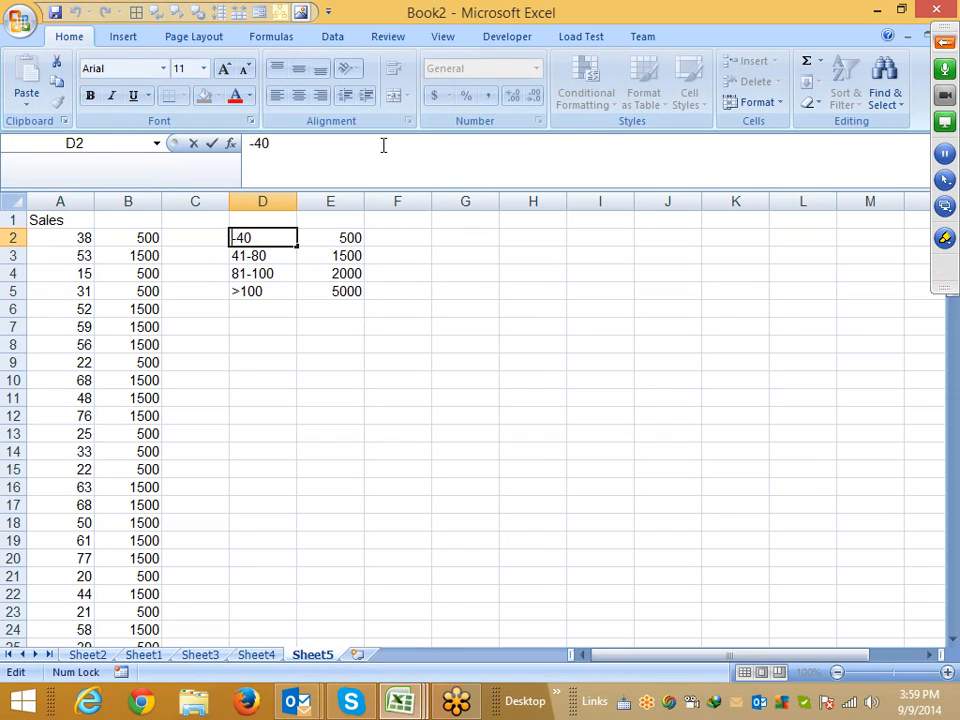
{"action": "type", "text": "'1"}
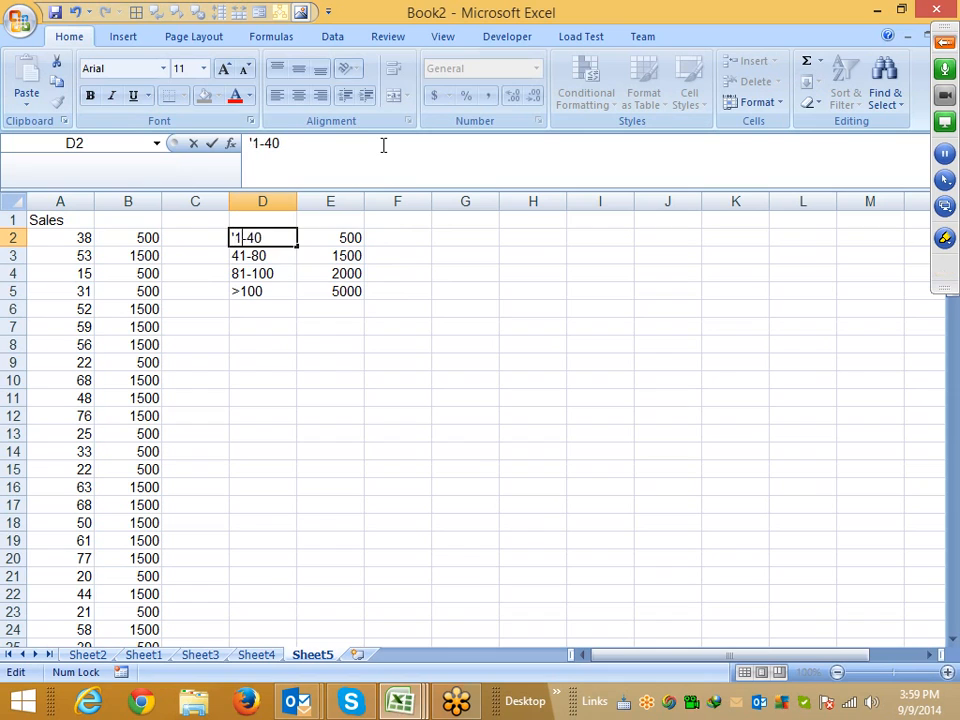
{"action": "key", "text": "Return"}
{"action": "key", "text": "Up"}
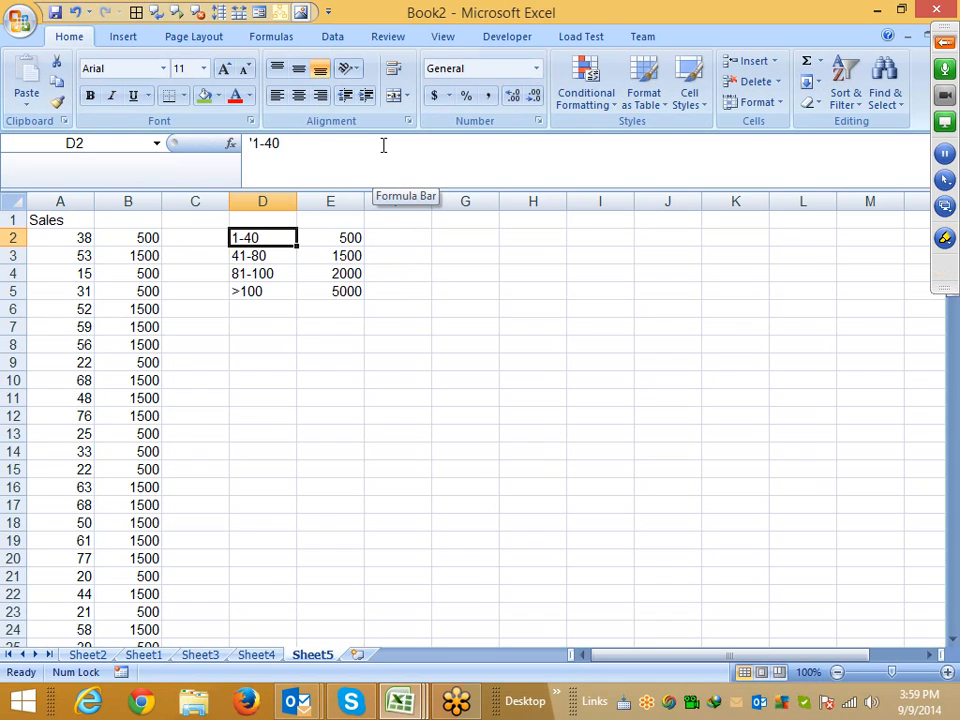
{"action": "key", "text": "Home"}
{"action": "left_click", "coordinate": [154, 250]}
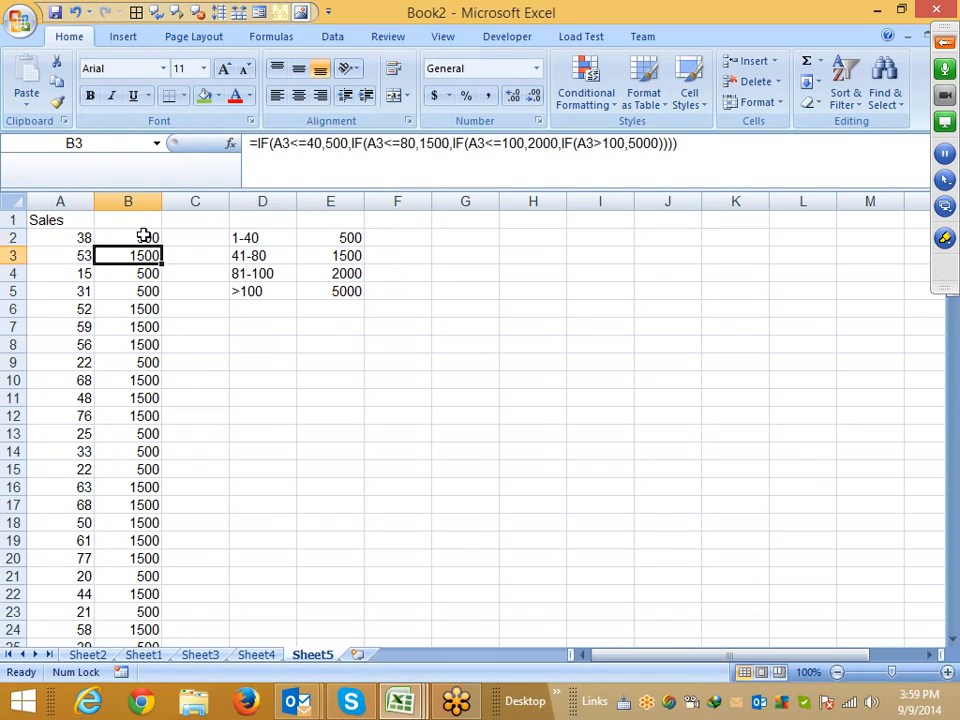
Wrap the B2 incentive formula in an outer IF that returns 0 when A2 is 0 or less
{"action": "left_click", "coordinate": [143, 236]}
{"action": "left_click", "coordinate": [257, 148]}
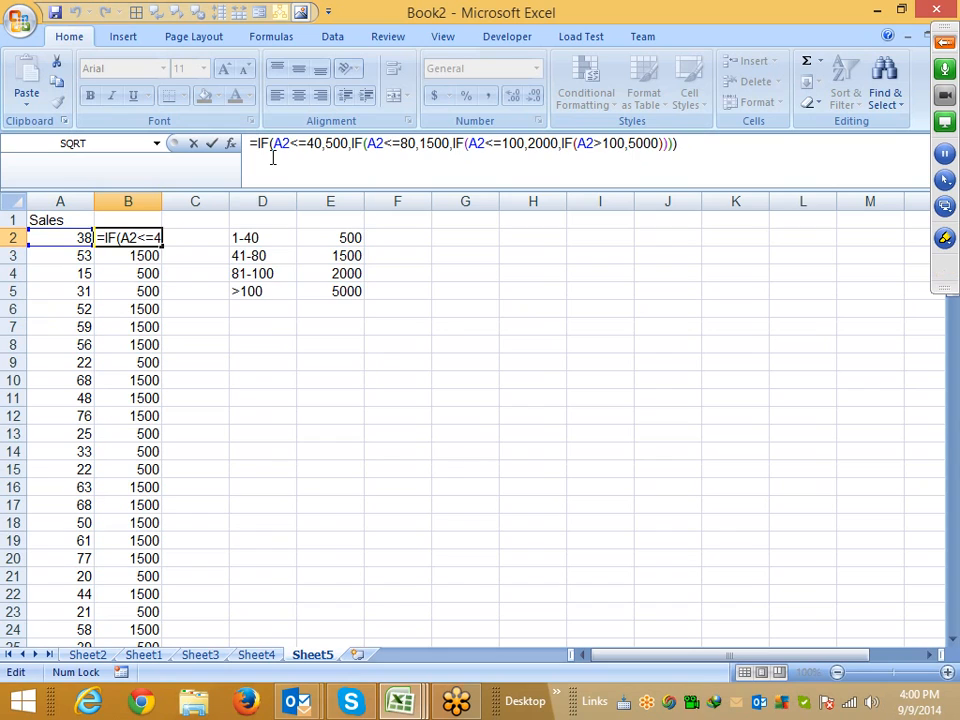
{"action": "type", "text": "IF("}
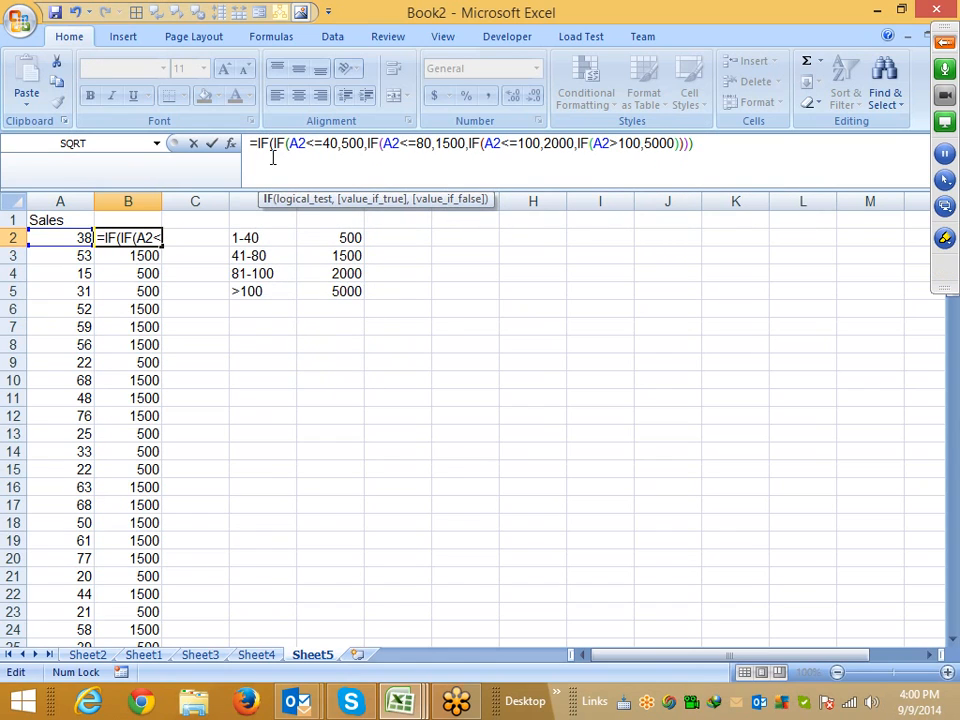
{"action": "left_click", "coordinate": [52, 236]}
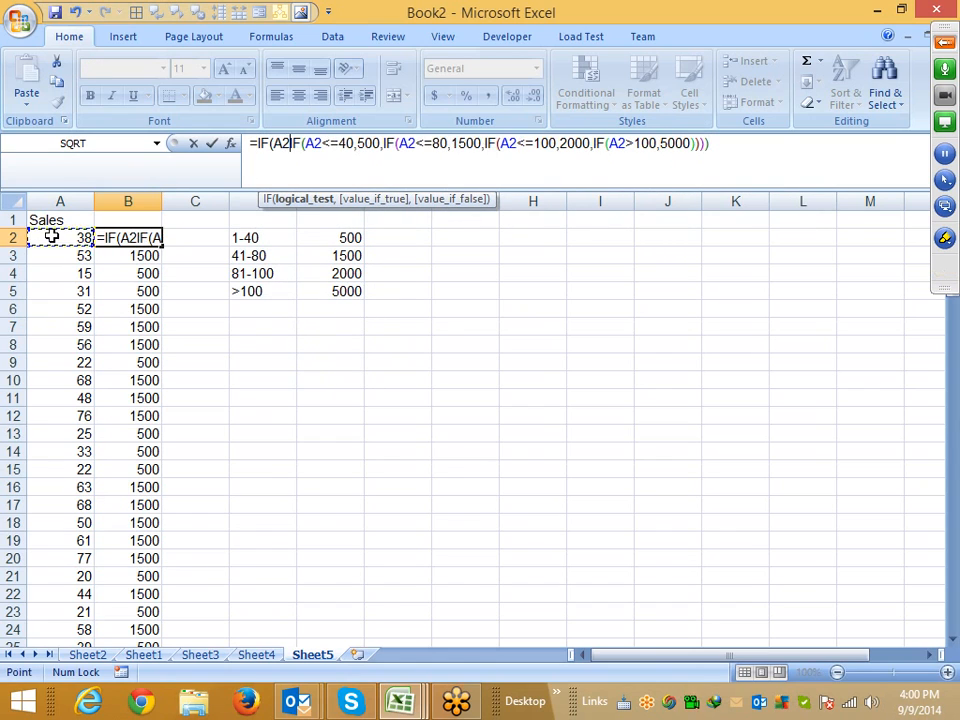
{"action": "type", "text": "<=0"}
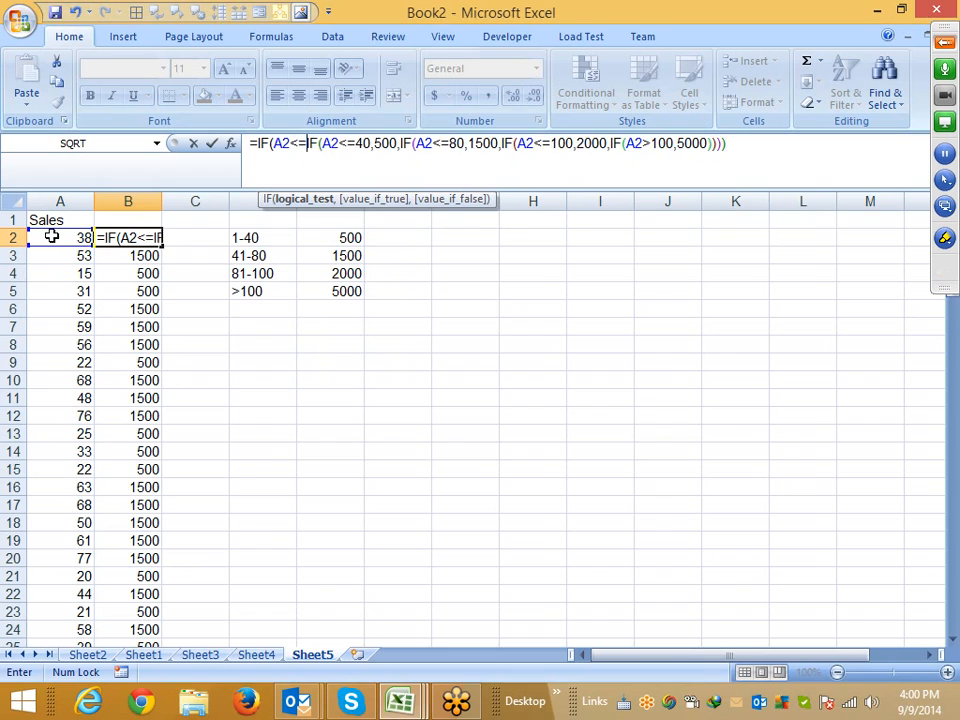
{"action": "type", "text": ",0"}
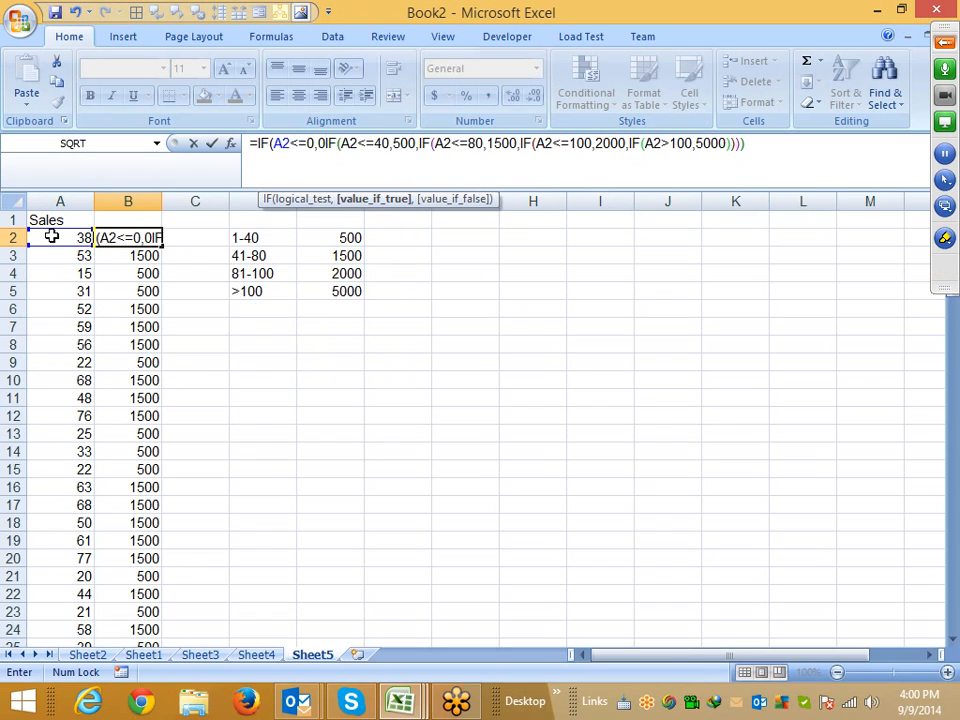
{"action": "type", "text": ","}
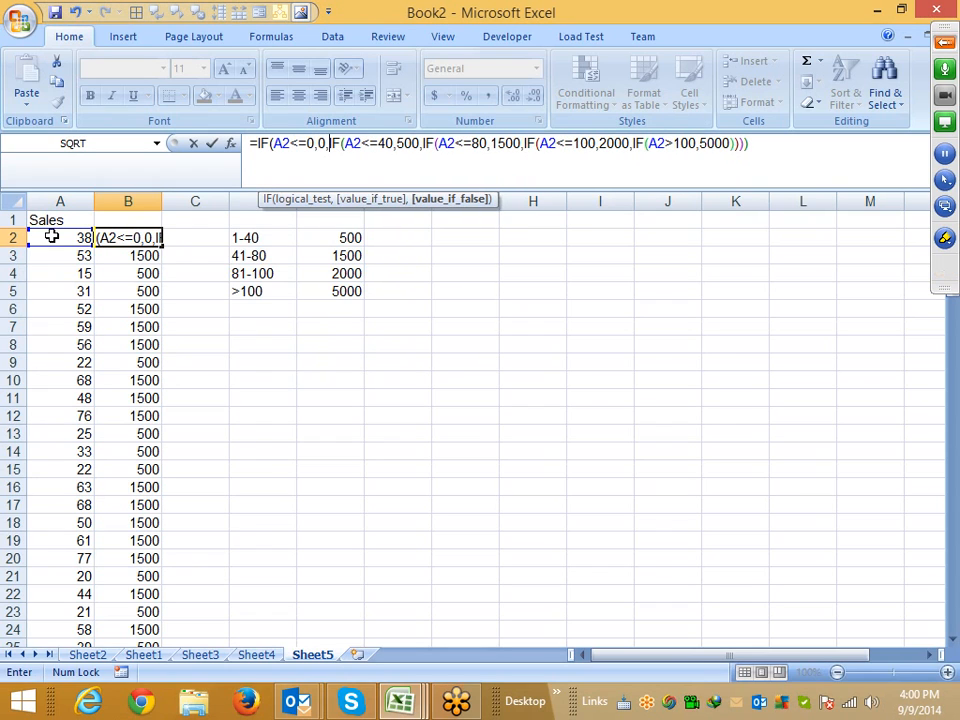
{"action": "key", "text": "Return"}
{"action": "key", "text": "Return"}
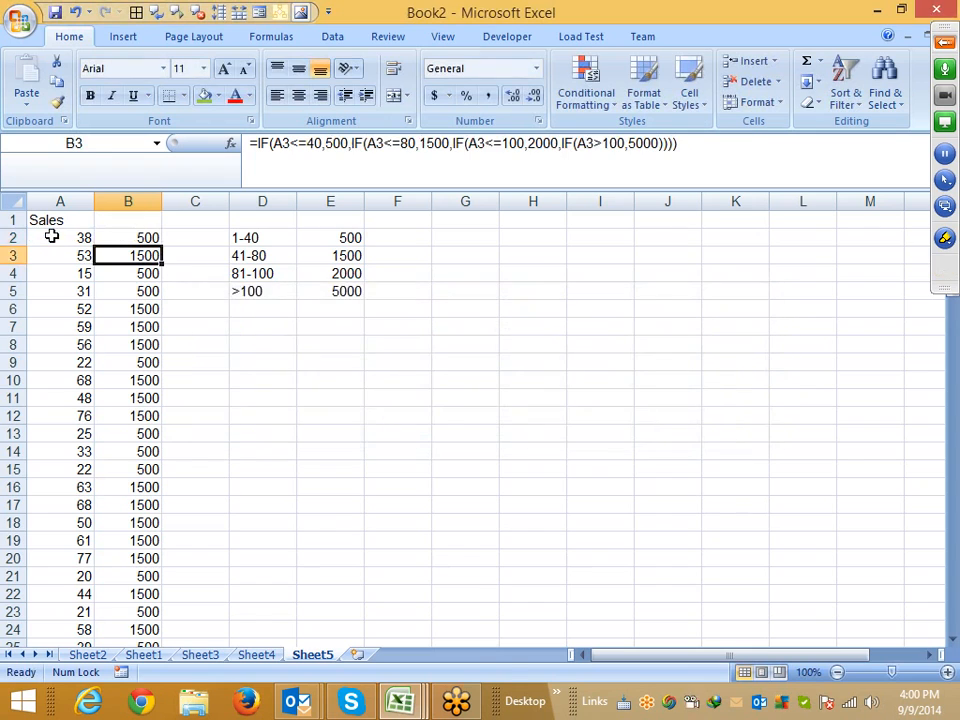
{"action": "key", "text": "Up"}
{"action": "key", "text": "ctrl+shift+Down"}
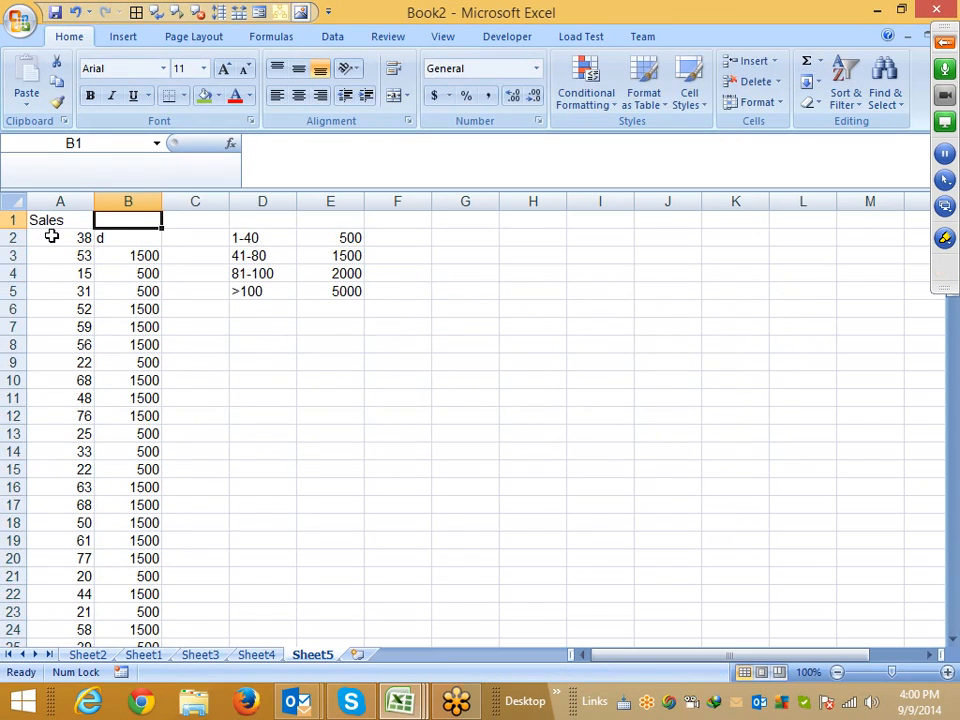
{"action": "key", "text": "ctrl+z"}
{"action": "key", "text": "Down"}
{"action": "key", "text": "Up"}
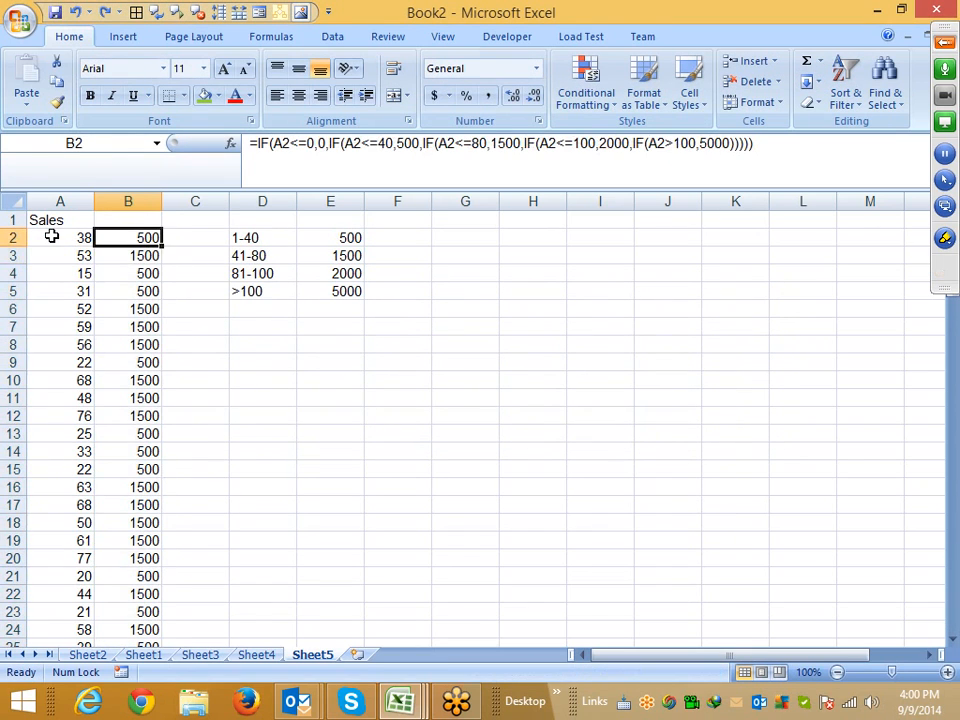
{"action": "key", "text": "ctrl+shift+Down"}
{"action": "key", "text": "Up"}
Change the first sales value in A2 to 0
{"action": "left_click", "coordinate": [51, 236]}
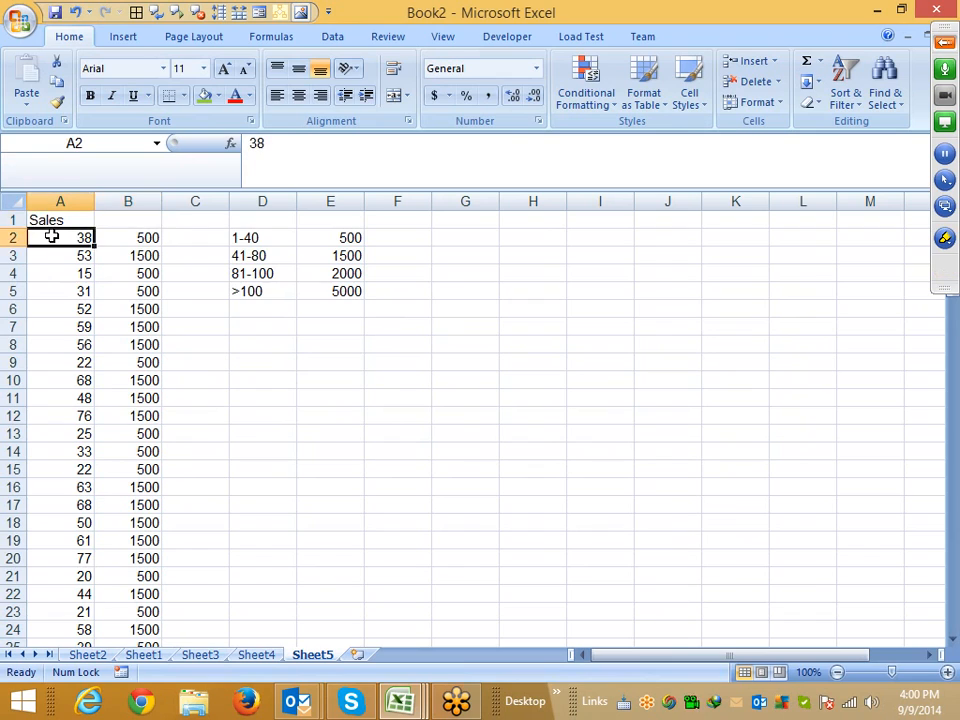
{"action": "type", "text": "0"}
{"action": "key", "text": "Return"}
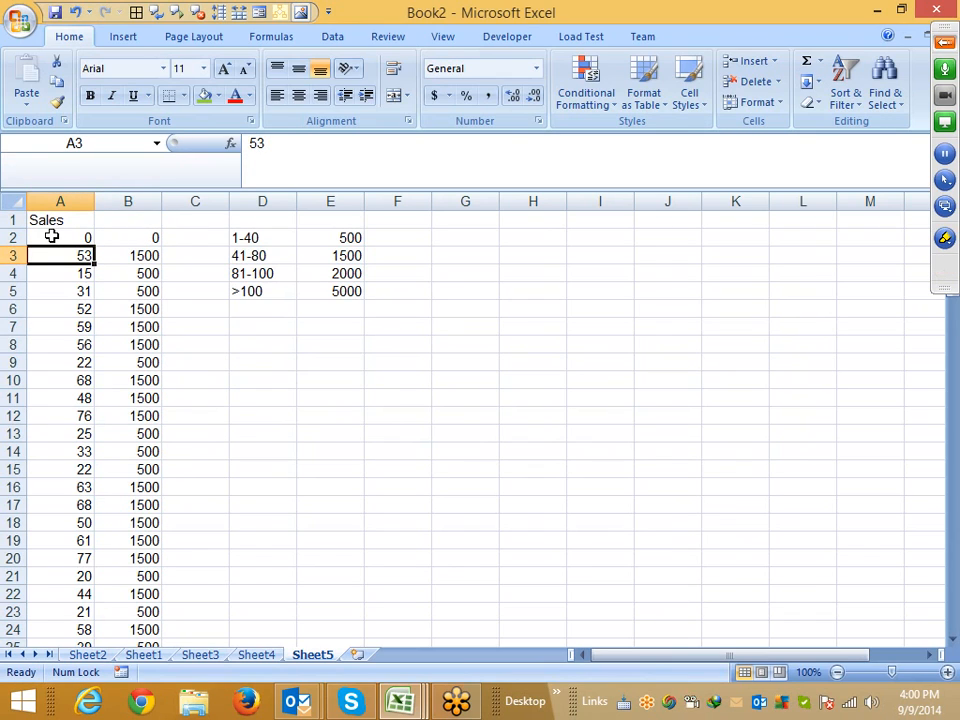
Add a new slab 85-95 with an incentive of 800 in D8 and E8
{"action": "key", "text": "Right"}
{"action": "key", "text": "Right"}
{"action": "key", "text": "Right"}
{"action": "key", "text": "Right"}
{"action": "key", "text": "Right"}
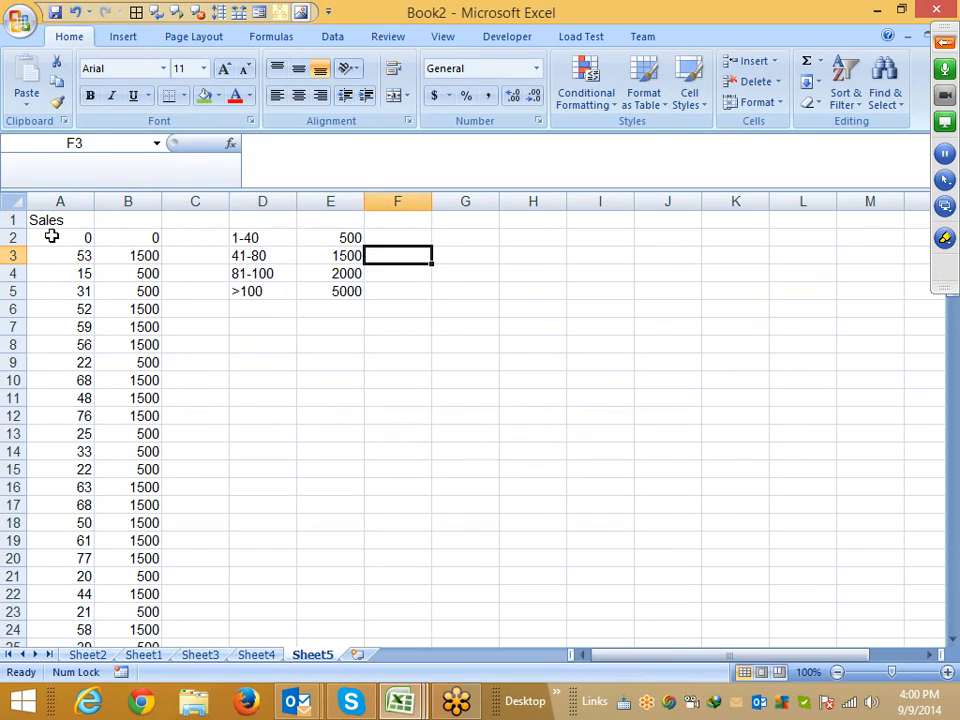
{"action": "key", "text": "Down"}
{"action": "key", "text": "Down"}
{"action": "key", "text": "Down"}
{"action": "key", "text": "Down"}
{"action": "key", "text": "Left"}
{"action": "key", "text": "Left"}
{"action": "key", "text": "Down"}
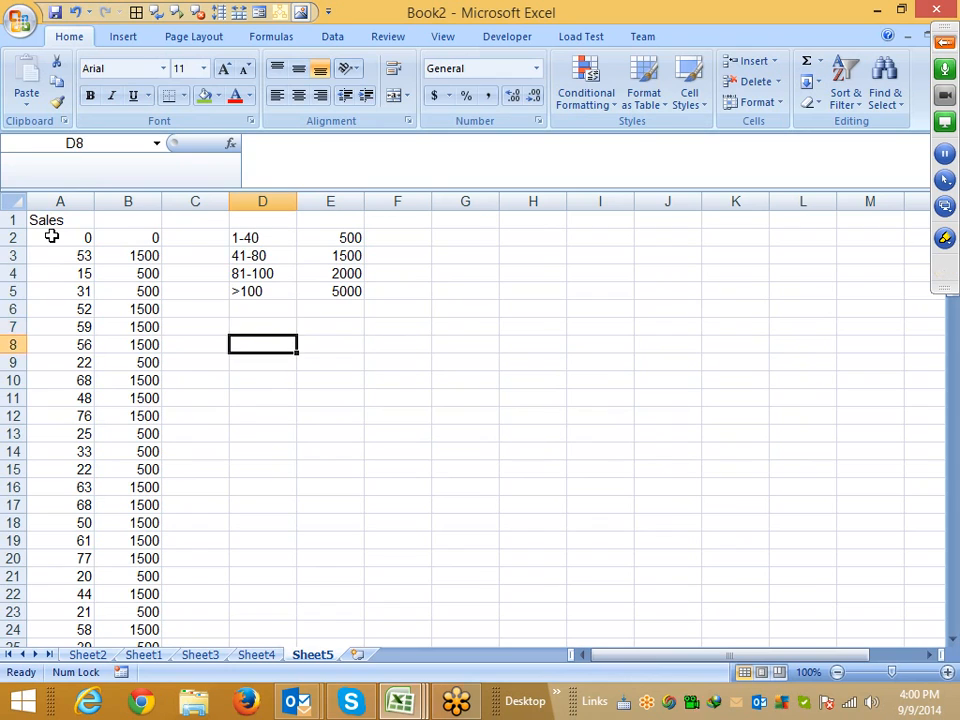
{"action": "type", "text": "85-9"}
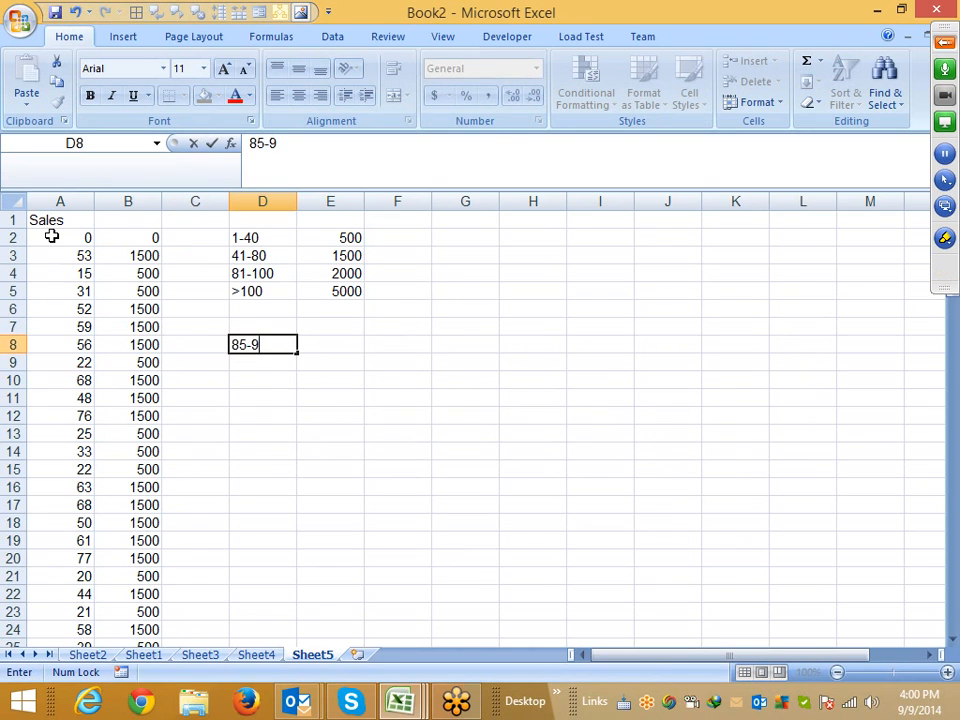
{"action": "type", "text": "5"}
{"action": "key", "text": "Right"}
{"action": "type", "text": "800"}
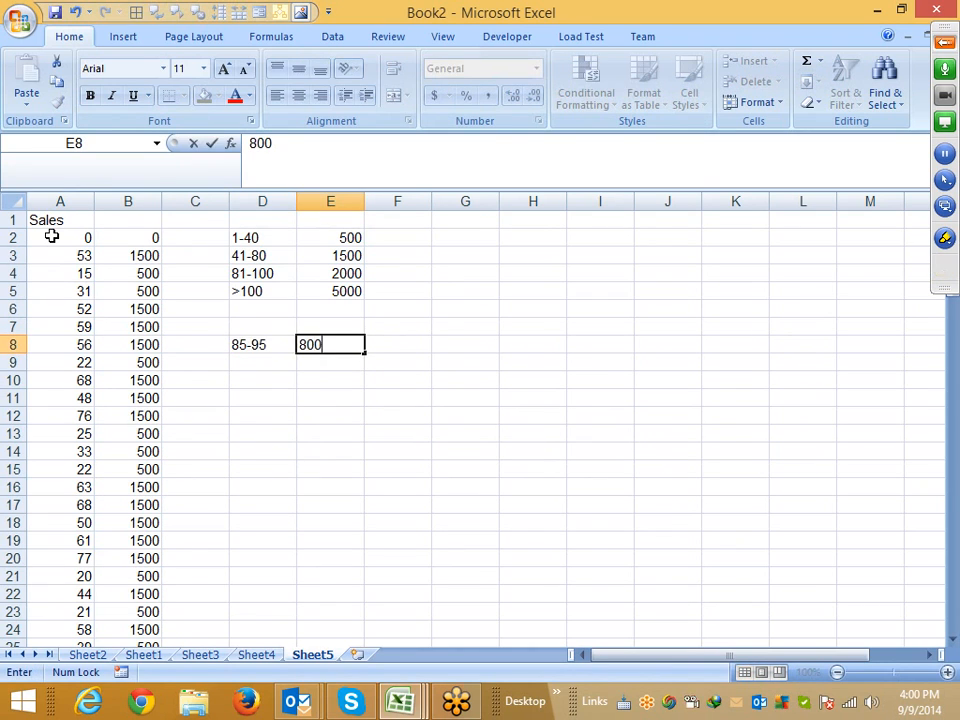
{"action": "key", "text": "Return"}
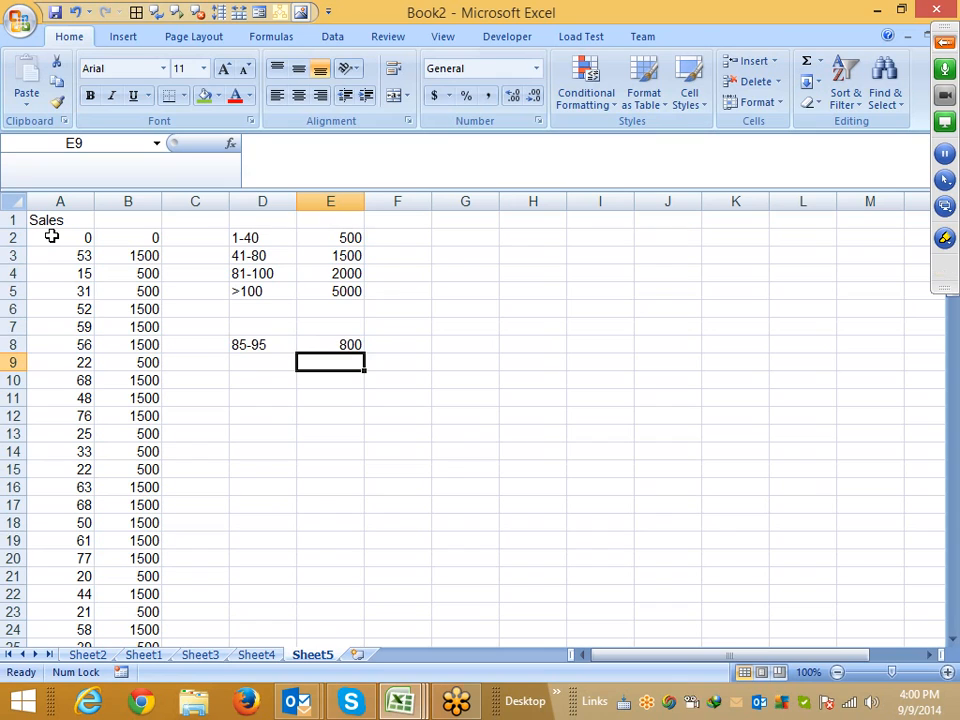
Enter in C2 a formula =IF(AND(A2>=85,A2<=95),800,0) giving 800 for sales between 85 and 95
{"action": "key", "text": "Left"}
{"action": "key", "text": "Up"}
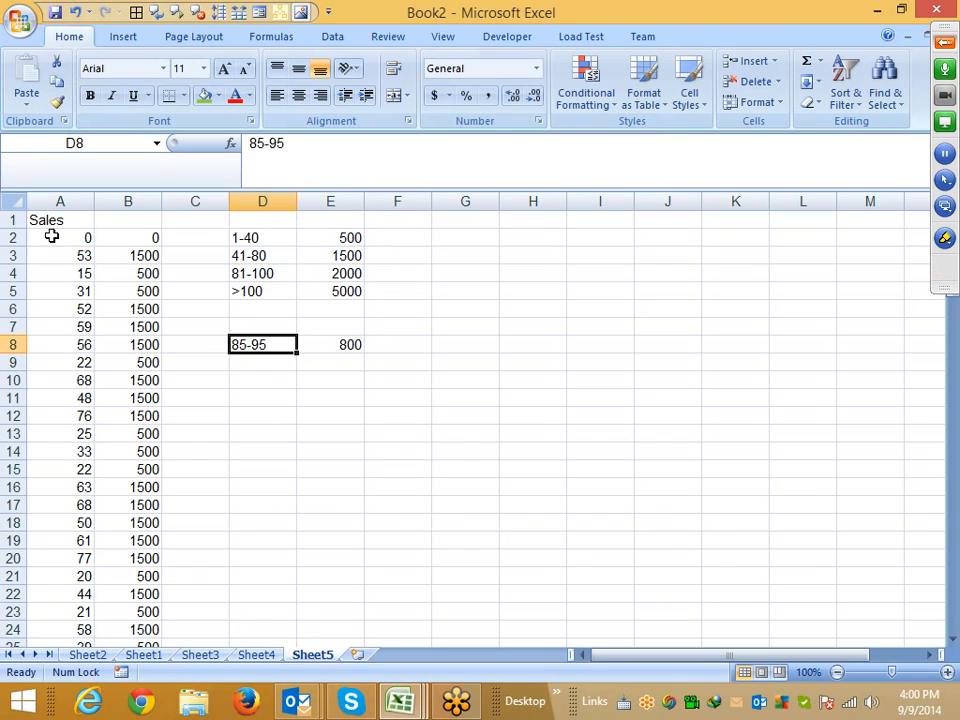
{"action": "key", "text": "Left"}
{"action": "key", "text": "Left"}
{"action": "key", "text": "Up"}
{"action": "key", "text": "Up"}
{"action": "key", "text": "Up"}
{"action": "key", "text": "Up"}
{"action": "key", "text": "Up"}
{"action": "key", "text": "Up"}
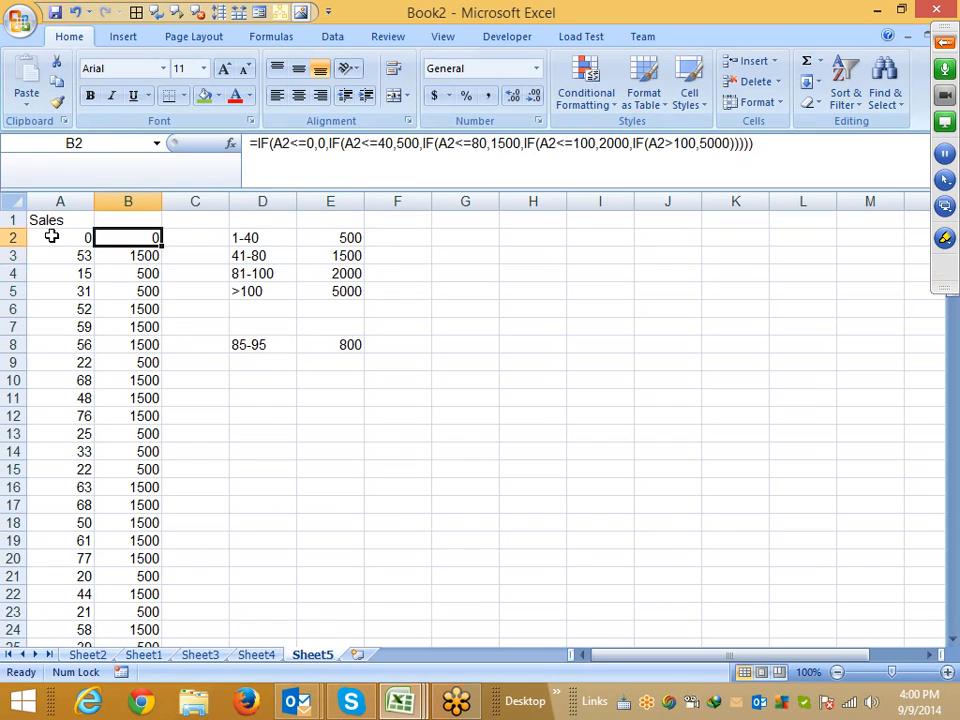
{"action": "key", "text": "Right"}
{"action": "type", "text": "=if"}
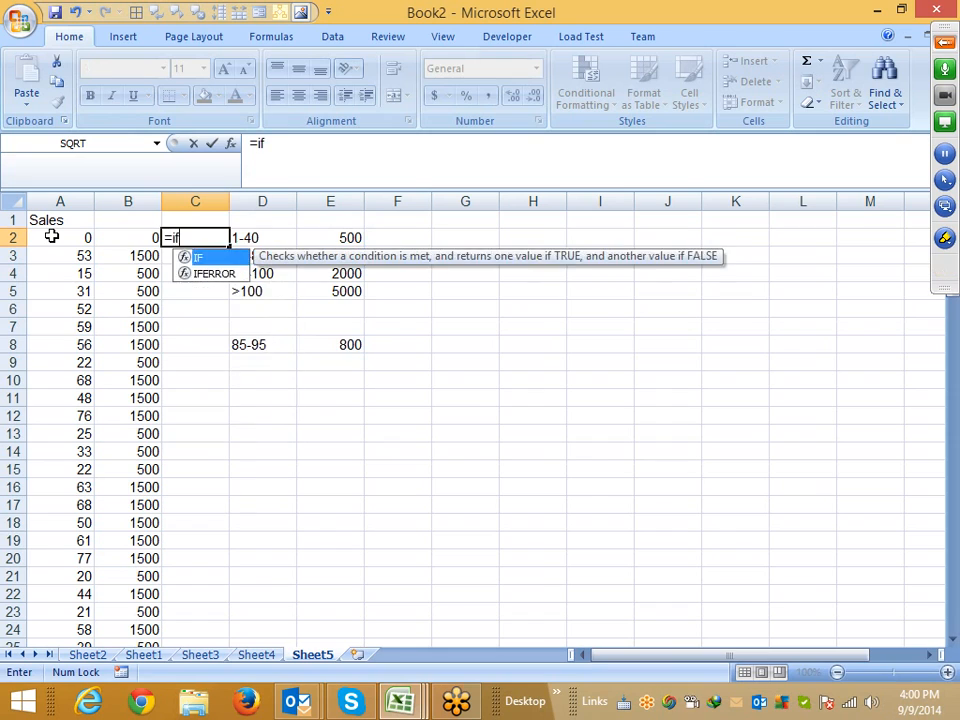
{"action": "key", "text": "Tab"}
{"action": "type", "text": "and"}
{"action": "key", "text": "Tab"}
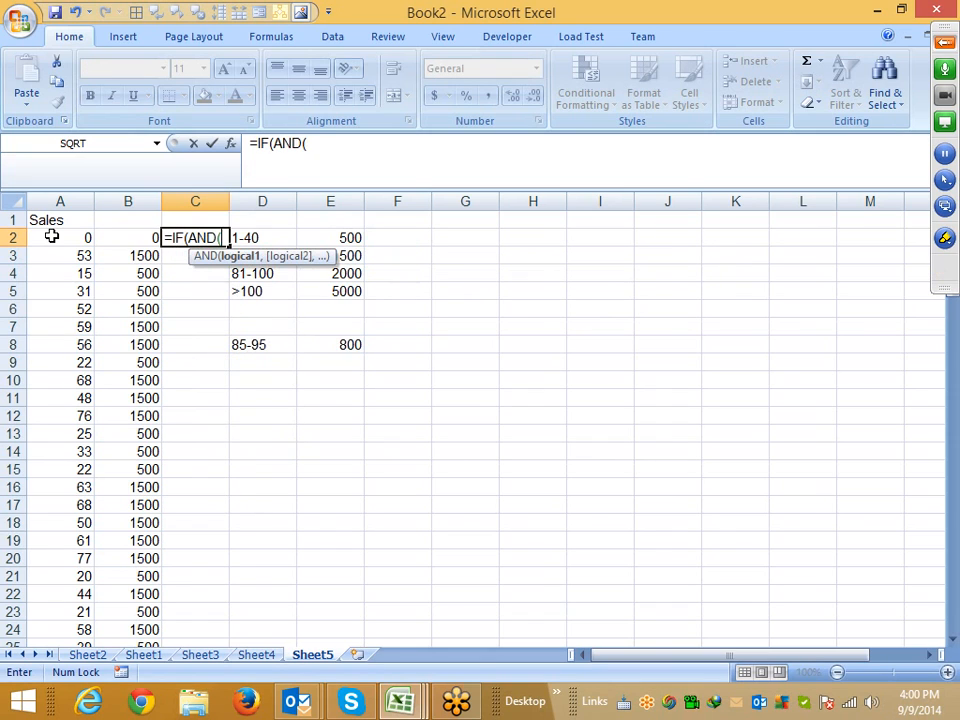
{"action": "left_click", "coordinate": [51, 236]}
{"action": "type", "text": ">"}
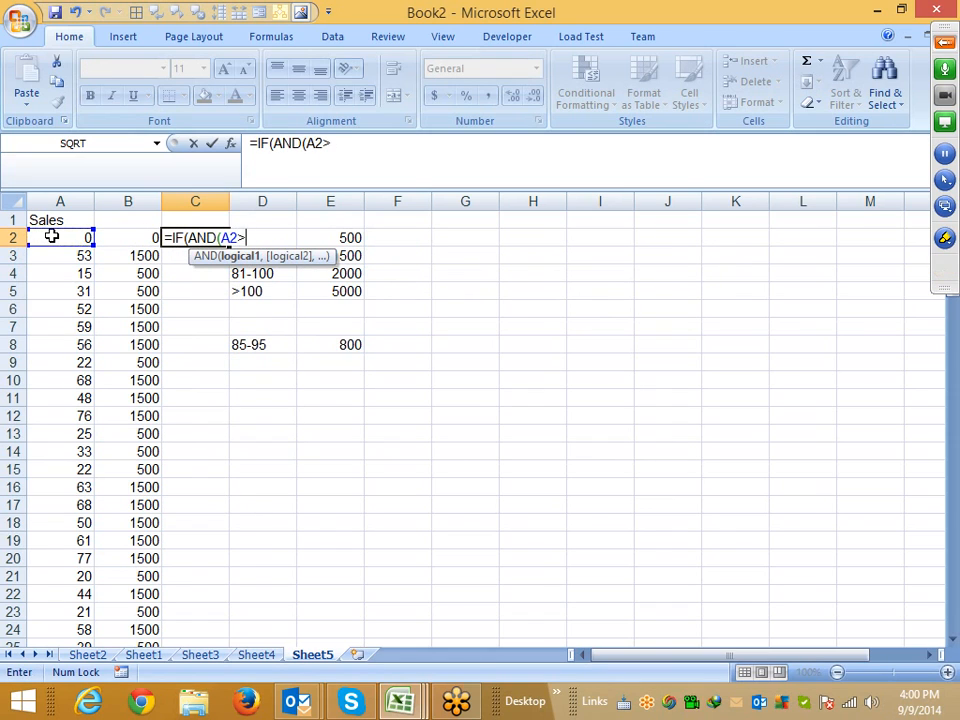
{"action": "type", "text": "=85,A2"}
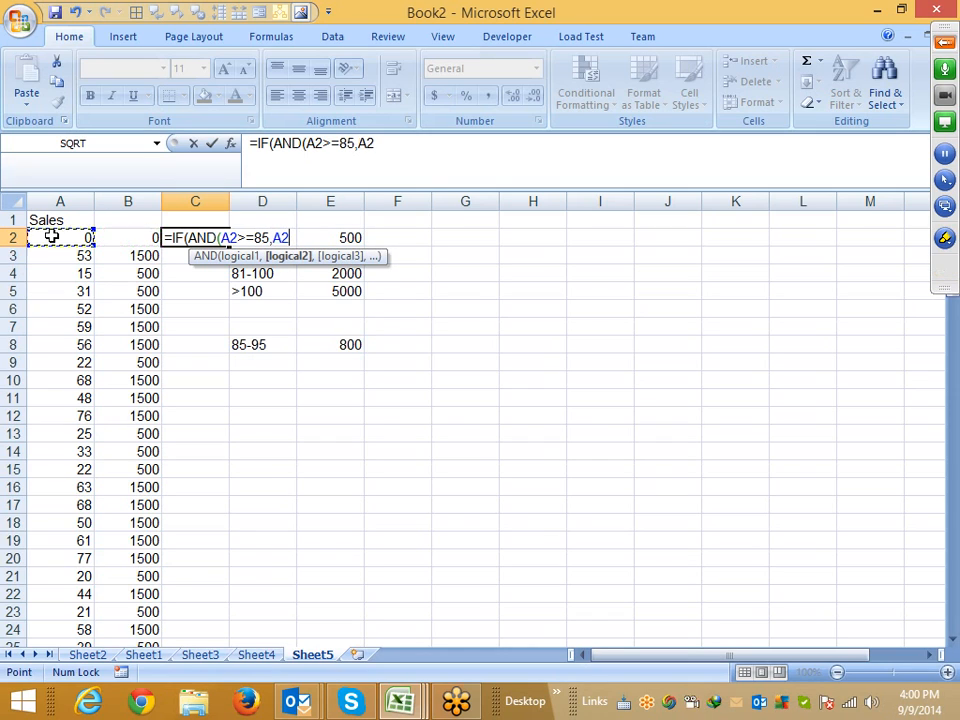
{"action": "type", "text": "<="}
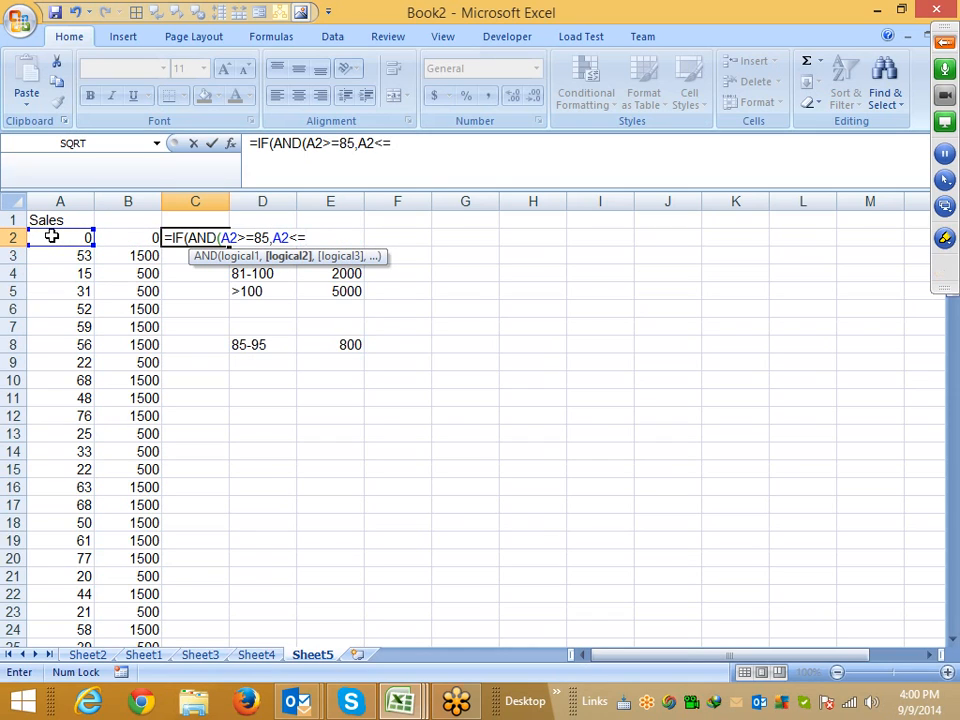
{"action": "type", "text": "95),"}
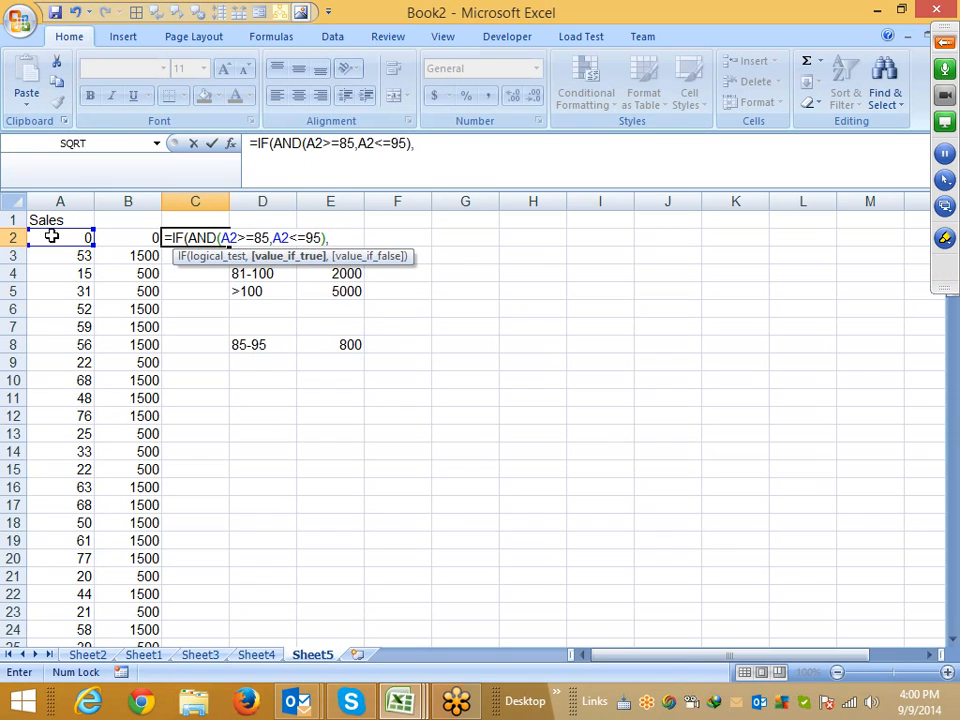
{"action": "type", "text": "800,0"}
{"action": "key", "text": "Return"}
{"action": "key", "text": "Return"}
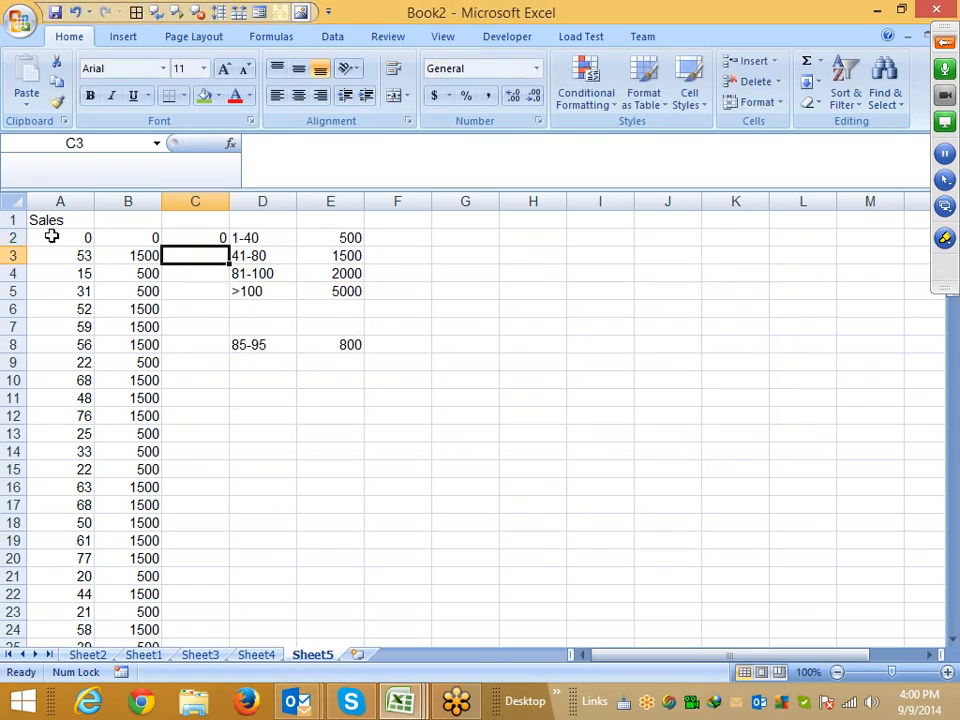
Fill the C2 formula down column C to the last sales row
{"action": "key", "text": "Left"}
{"action": "key", "text": "ctrl+Down"}
{"action": "key", "text": "Right"}
{"action": "key", "text": "ctrl+shift+Up"}
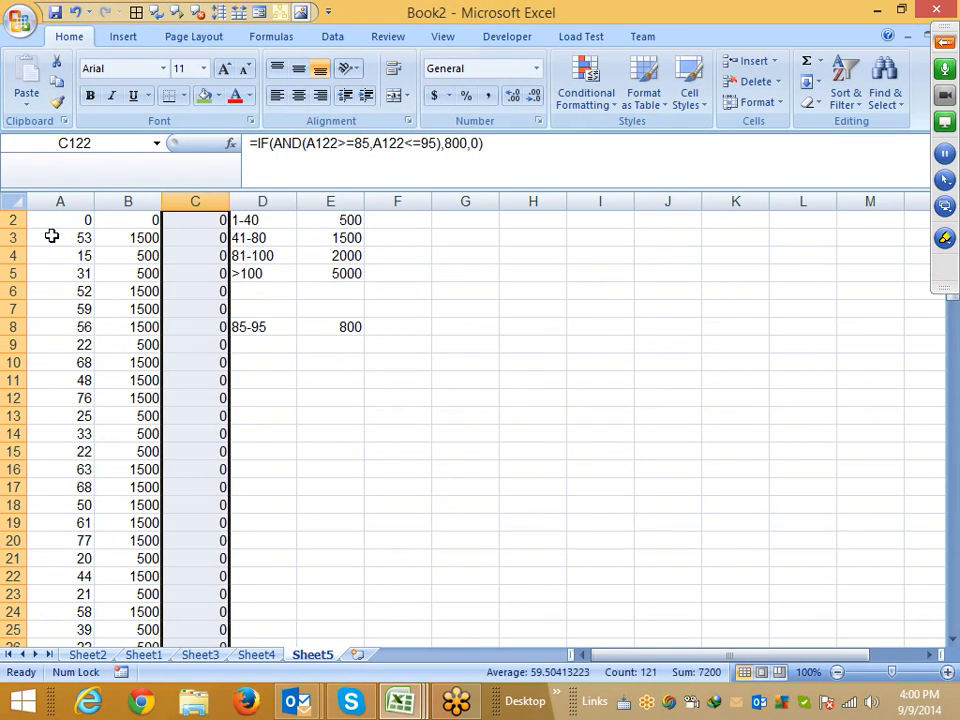
Scroll through column C to check the incentive results for sales between 85 and 95
{"action": "key", "text": "Up"}
{"action": "key", "text": "ctrl+Up"}
{"action": "key", "text": "Down"}
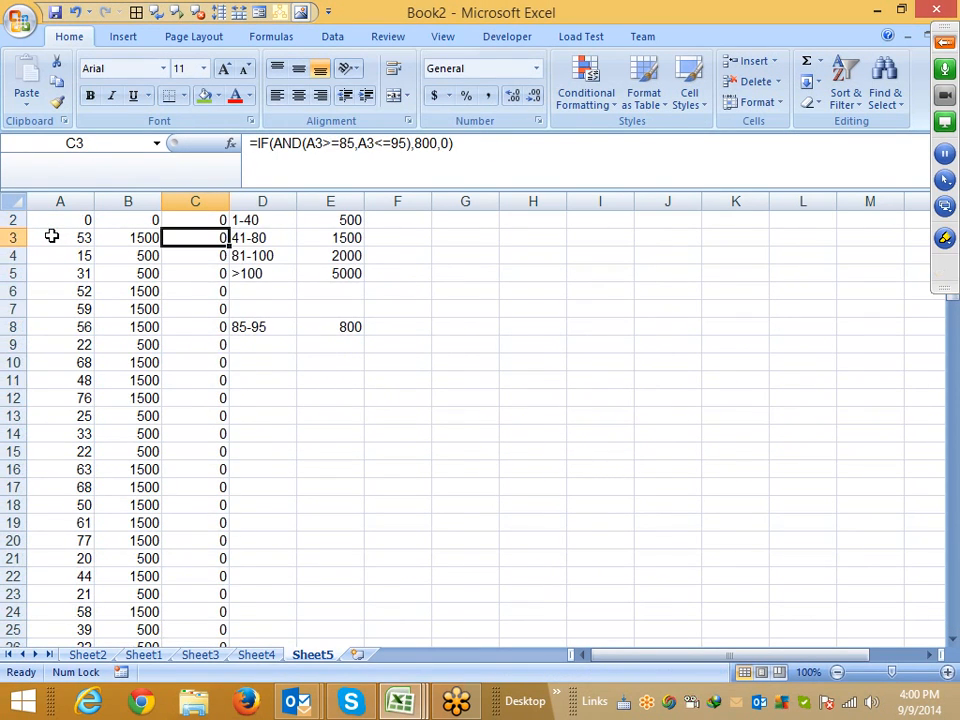
{"action": "key", "text": "Down"}
{"action": "key", "text": "Down"}
{"action": "key", "text": "Down"}
{"action": "key", "text": "Down"}
{"action": "key", "text": "Down"}
{"action": "key", "text": "Down"}
{"action": "key", "text": "Down"}
{"action": "key", "text": "Down"}
{"action": "key", "text": "Down"}
{"action": "key", "text": "Down"}
{"action": "key", "text": "Down"}
{"action": "key", "text": "Down"}
{"action": "key", "text": "Down"}
{"action": "key", "text": "Down"}
{"action": "key", "text": "Down"}
{"action": "key", "text": "Down"}
{"action": "key", "text": "Down"}
{"action": "key", "text": "Down"}
{"action": "key", "text": "Down"}
{"action": "key", "text": "Down"}
{"action": "key", "text": "Down"}
{"action": "key", "text": "Down"}
{"action": "key", "text": "Down"}
{"action": "key", "text": "Down"}
{"action": "key", "text": "Down"}
{"action": "key", "text": "Down"}
{"action": "key", "text": "Down"}
{"action": "key", "text": "Down"}
{"action": "key", "text": "Down"}
{"action": "key", "text": "Down"}
{"action": "key", "text": "Down"}
{"action": "key", "text": "Down"}
{"action": "key", "text": "Down"}
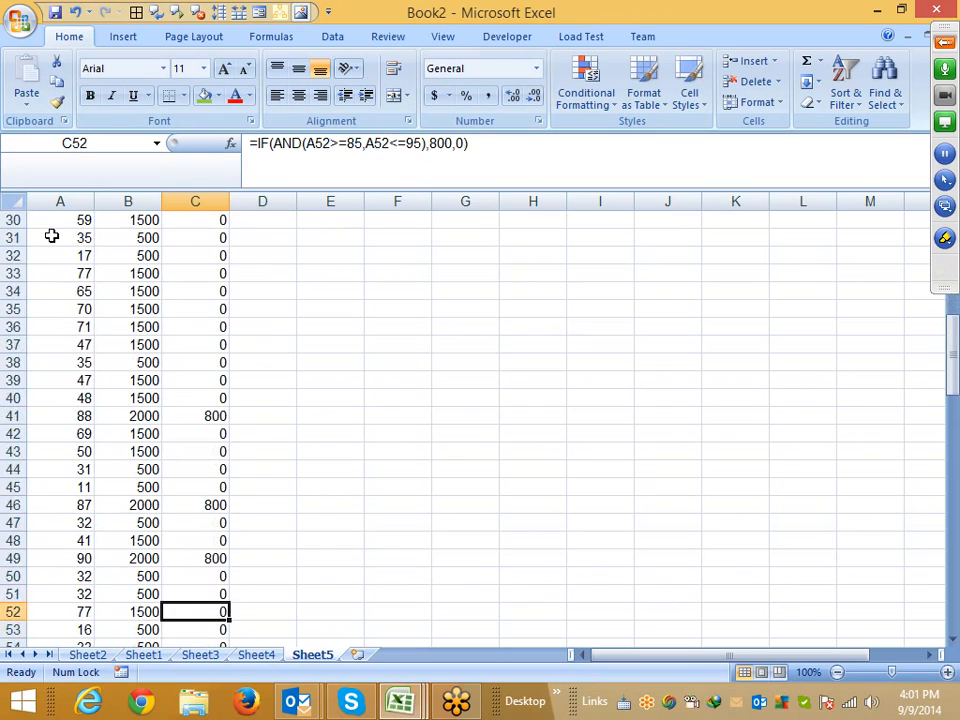
{"action": "key", "text": "Up"}
{"action": "key", "text": "Up"}
{"action": "key", "text": "Up"}
{"action": "key", "text": "Up"}
{"action": "key", "text": "Up"}
{"action": "key", "text": "Up"}
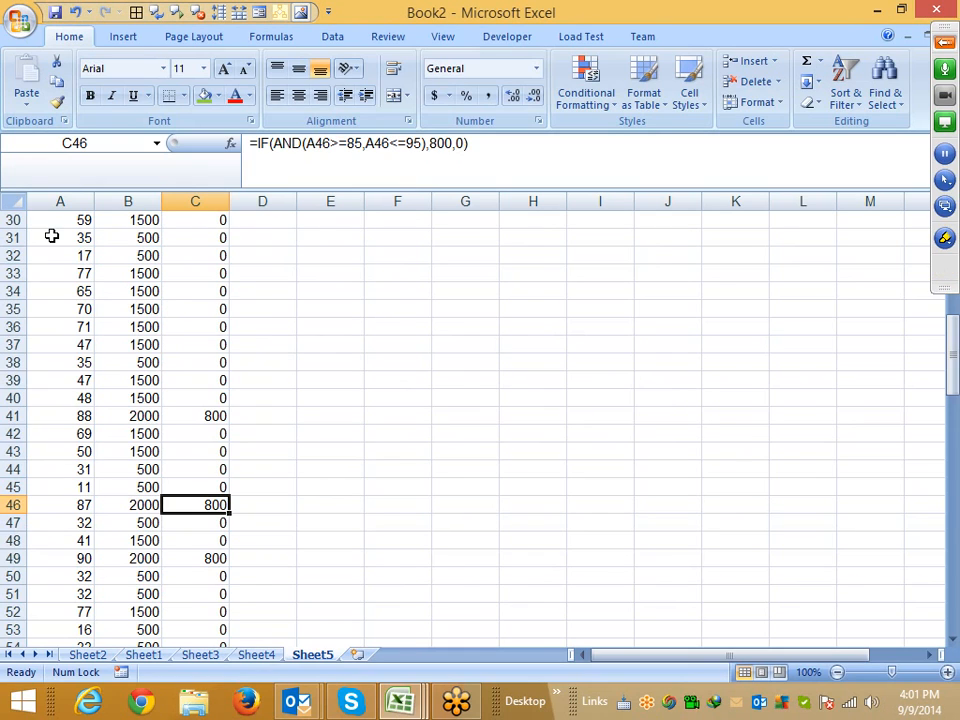
Insert a new worksheet and enter 54 and 21 in A1 and B1
{"action": "left_click", "coordinate": [356, 656]}
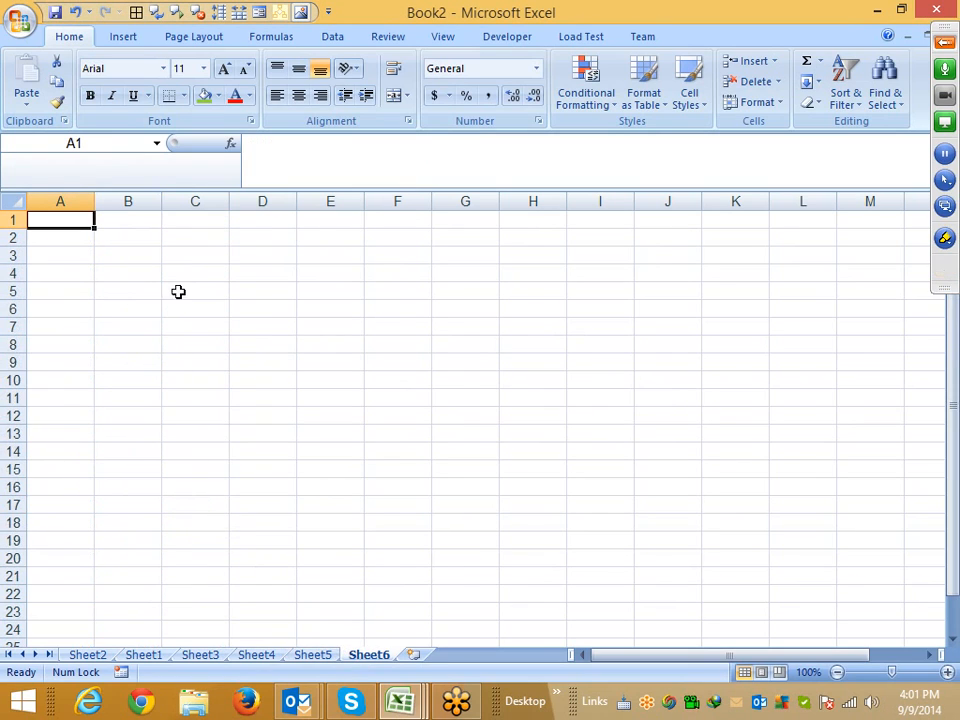
{"action": "left_click_drag", "start_coordinate": [251, 190], "coordinate": [251, 167]}
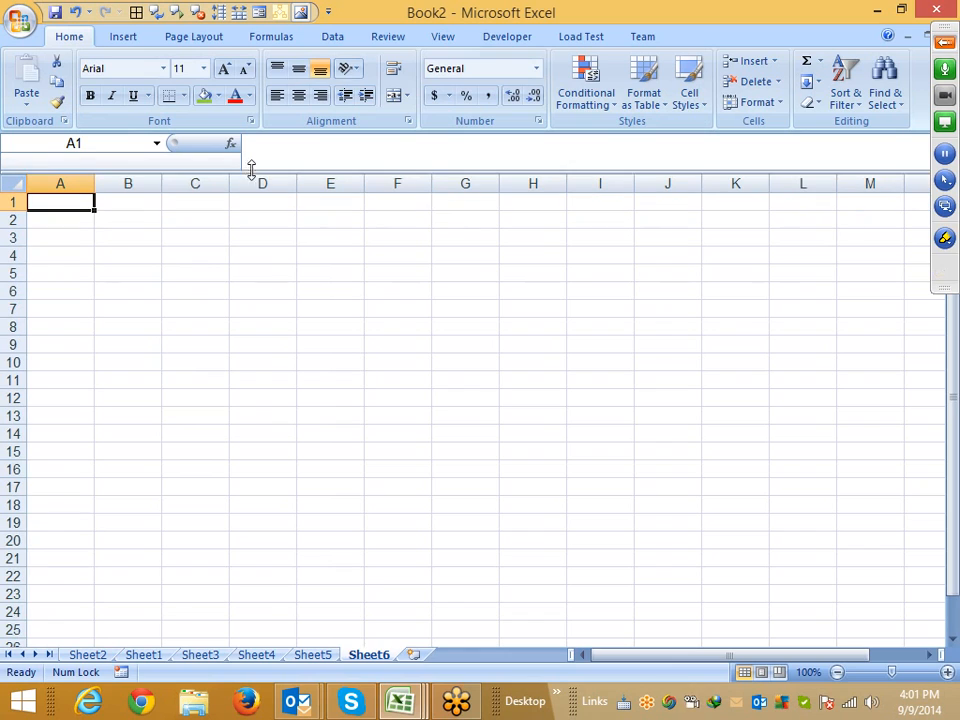
{"action": "type", "text": "54"}
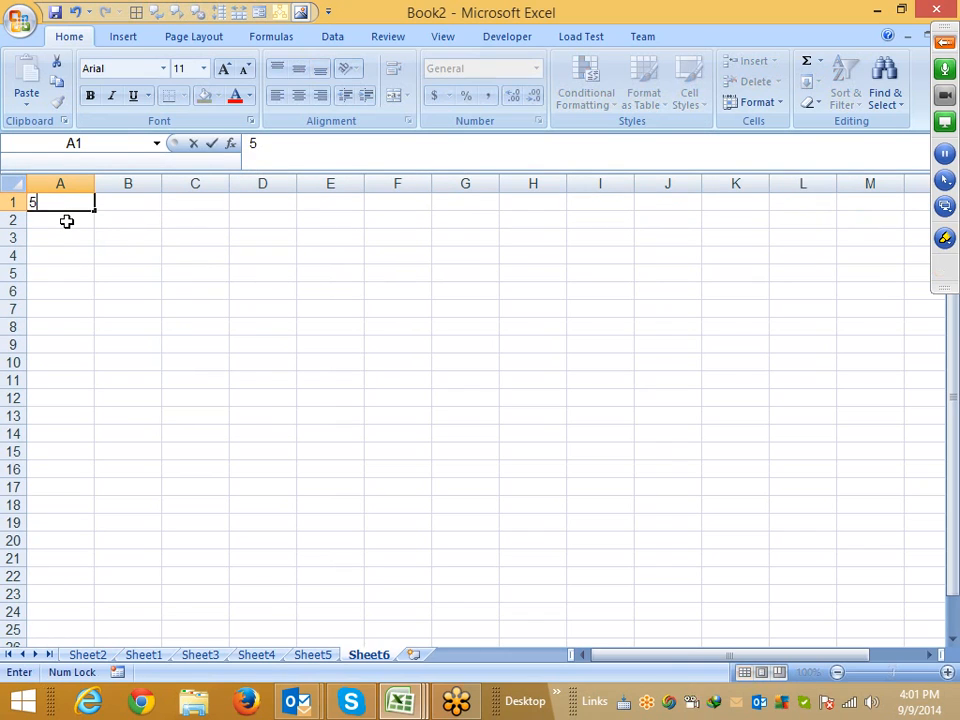
{"action": "key", "text": "Tab"}
{"action": "type", "text": "21"}
{"action": "key", "text": "Tab"}
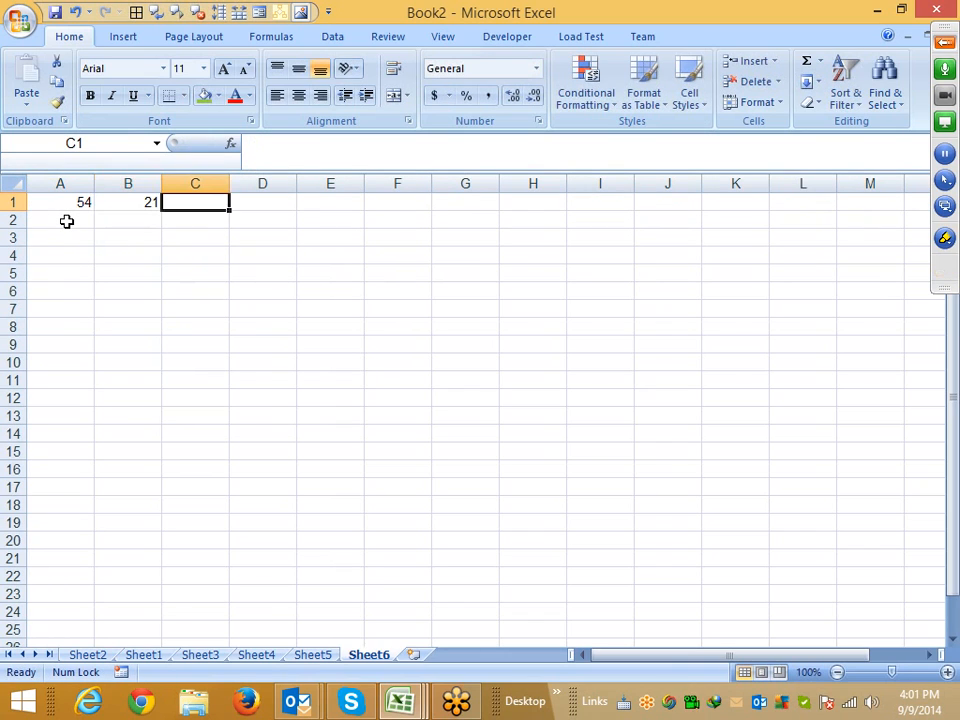
Enter sample values 25, 54, 52, 63, 13 and 15 in A2:A7 and 32 in B3:B5 on the new sheet
{"action": "key", "text": "Left"}
{"action": "key", "text": "Left"}
{"action": "key", "text": "Down"}
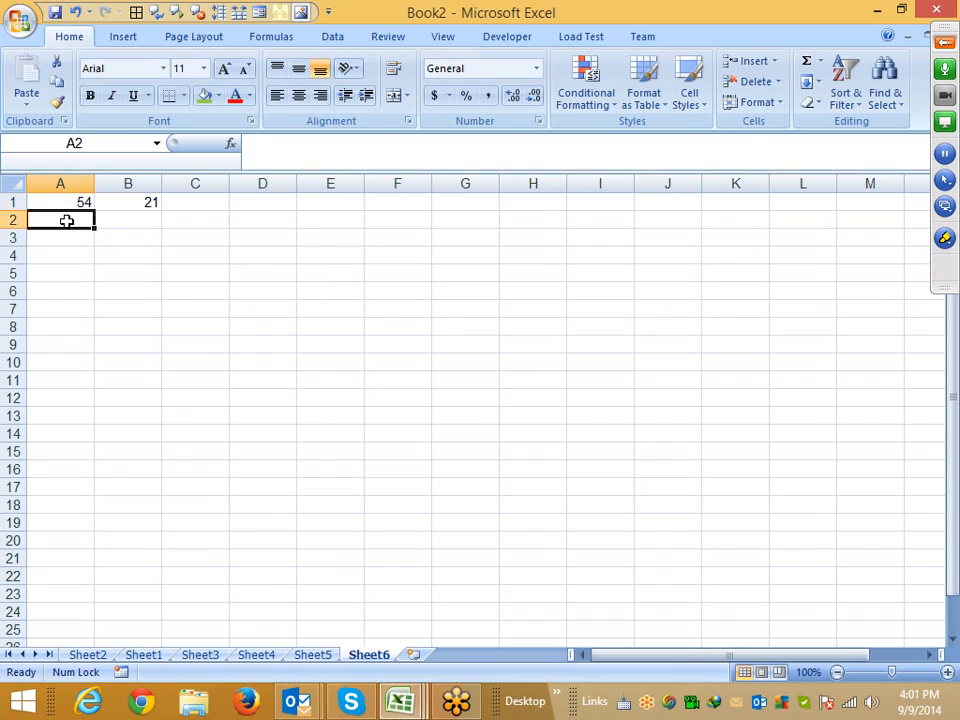
{"action": "type", "text": "25"}
{"action": "key", "text": "Tab"}
{"action": "key", "text": "Left"}
{"action": "key", "text": "Down"}
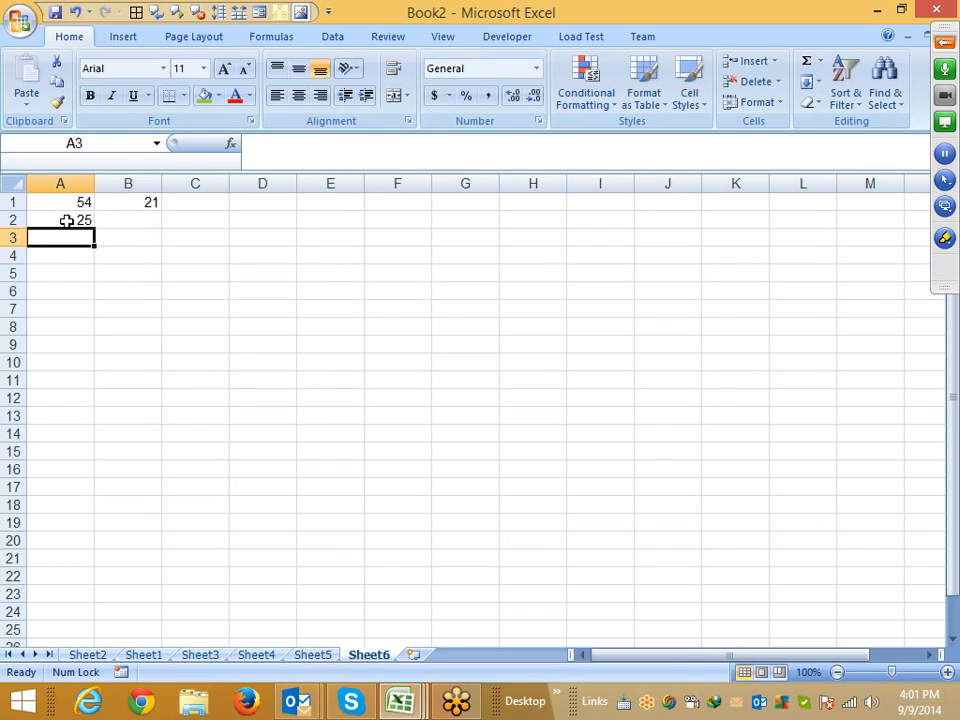
{"action": "type", "text": "54"}
{"action": "key", "text": "Tab"}
{"action": "type", "text": "32"}
{"action": "key", "text": "Return"}
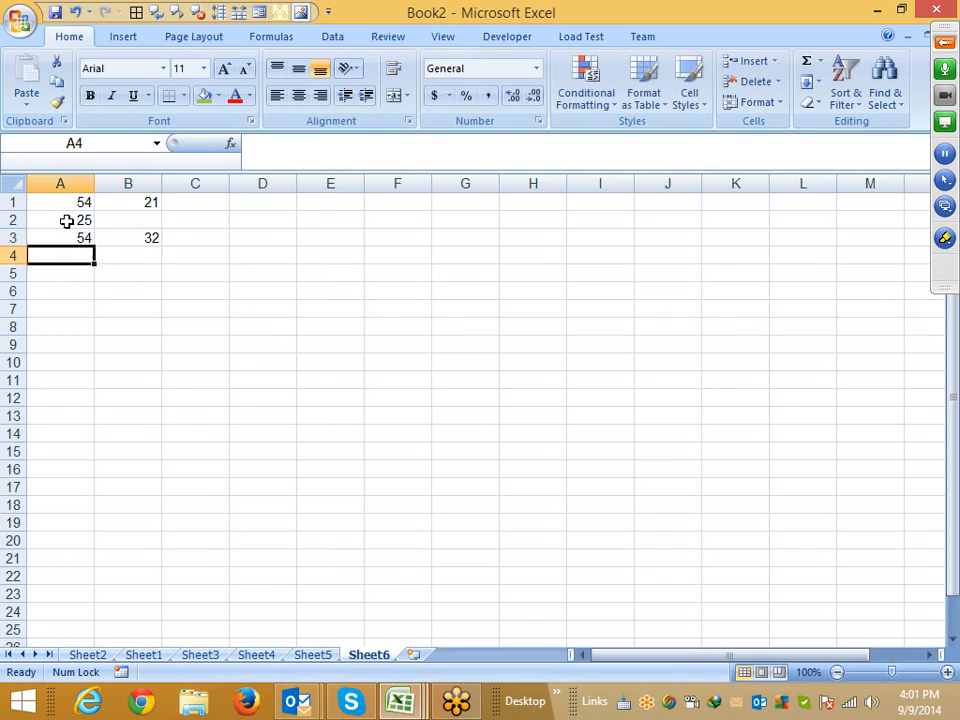
{"action": "type", "text": "52"}
{"action": "key", "text": "Tab"}
{"action": "type", "text": "32"}
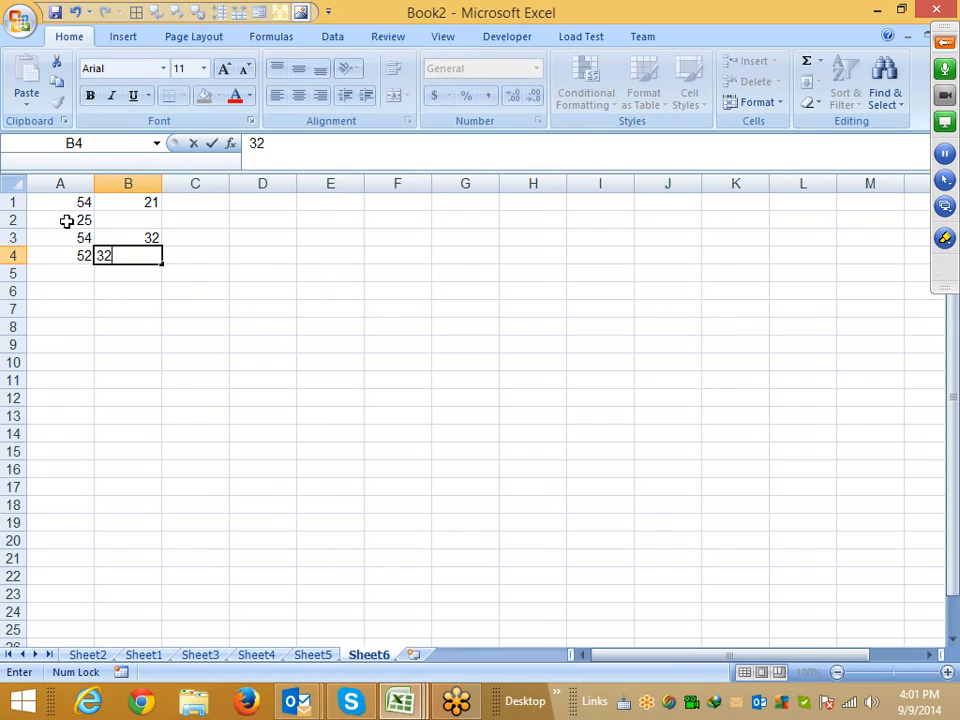
{"action": "key", "text": "Down"}
{"action": "key", "text": "Left"}
{"action": "type", "text": "63"}
{"action": "key", "text": "Tab"}
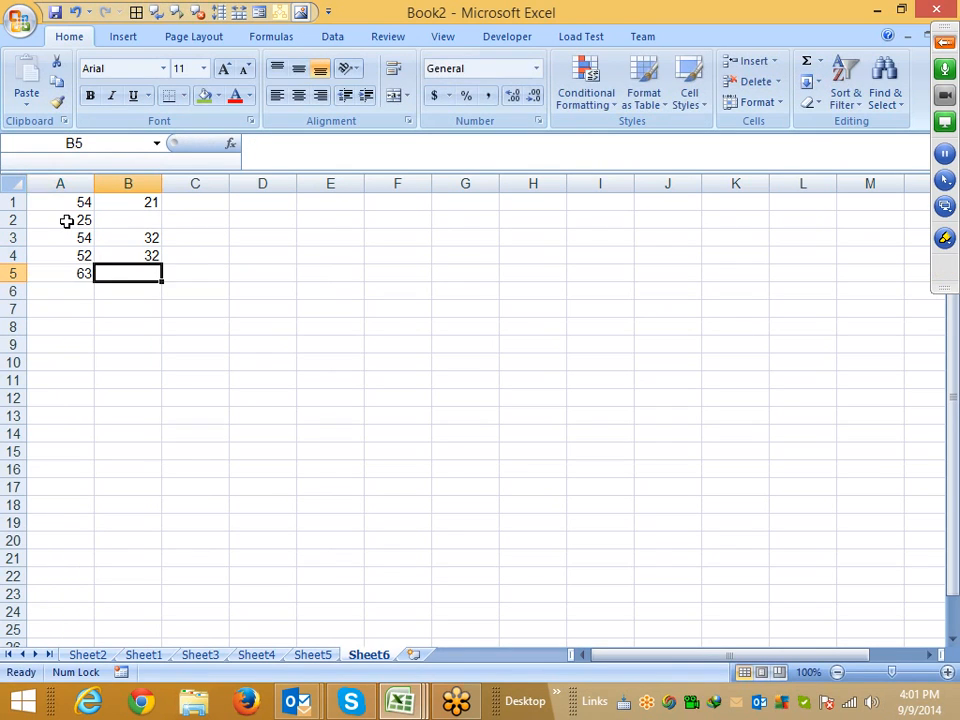
{"action": "type", "text": "32"}
{"action": "key", "text": "Down"}
{"action": "key", "text": "Down"}
{"action": "key", "text": "Left"}
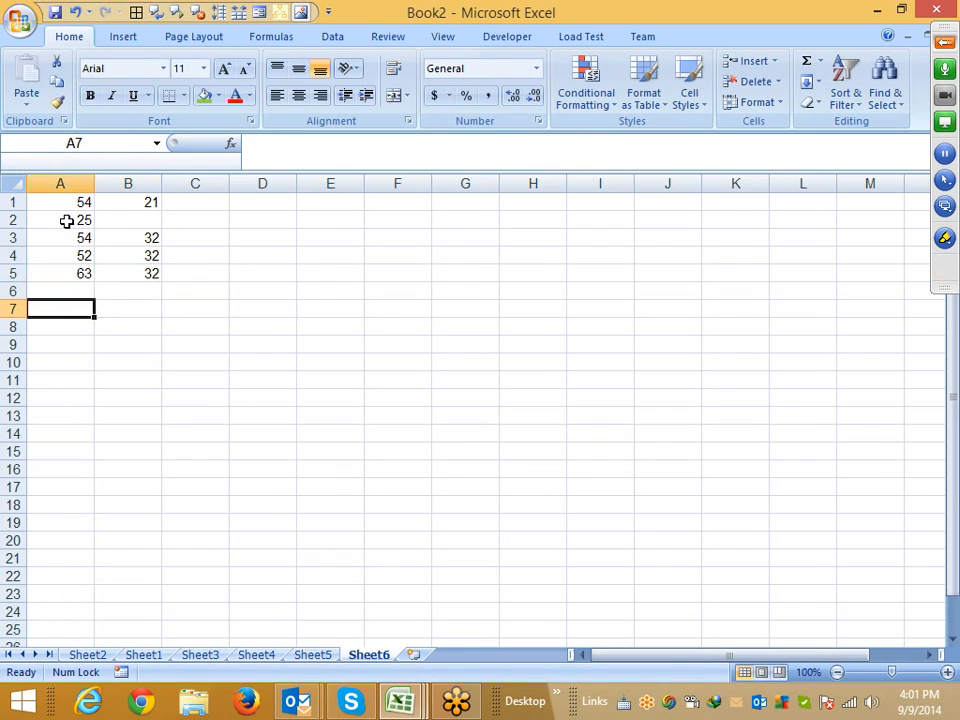
{"action": "key", "text": "Up"}
{"action": "type", "text": "13"}
{"action": "key", "text": "Return"}
{"action": "type", "text": "15"}
{"action": "key", "text": "Tab"}
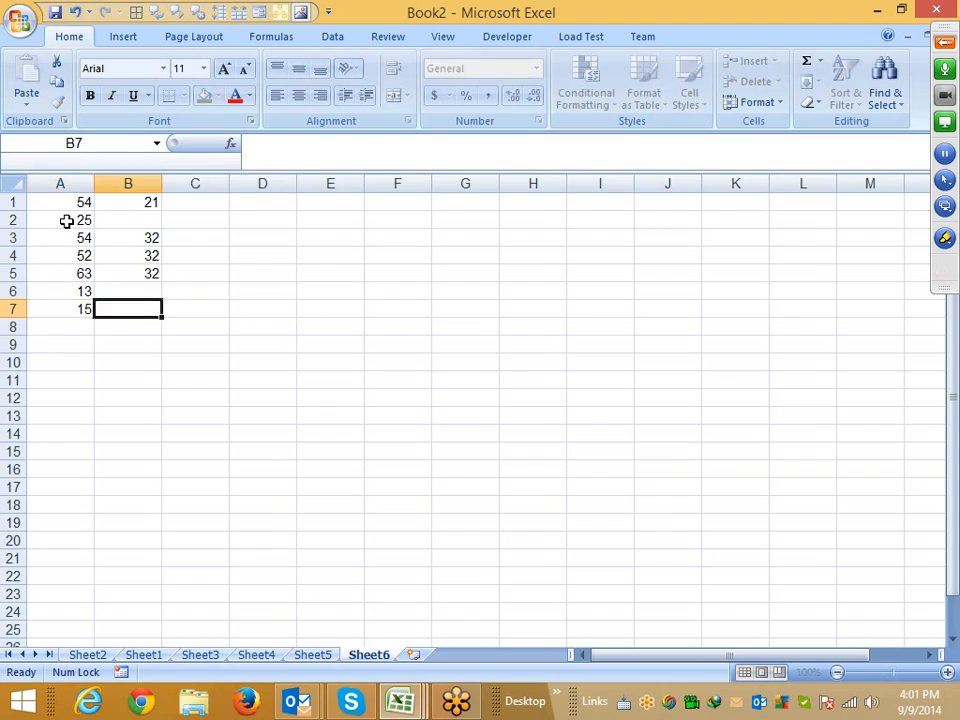
Enter a formula in C1 dividing A1 by B1 (=A1/B1)
{"action": "key", "text": "Right"}
{"action": "key", "text": "Right"}
{"action": "key", "text": "ctrl+Up"}
{"action": "key", "text": "Left"}
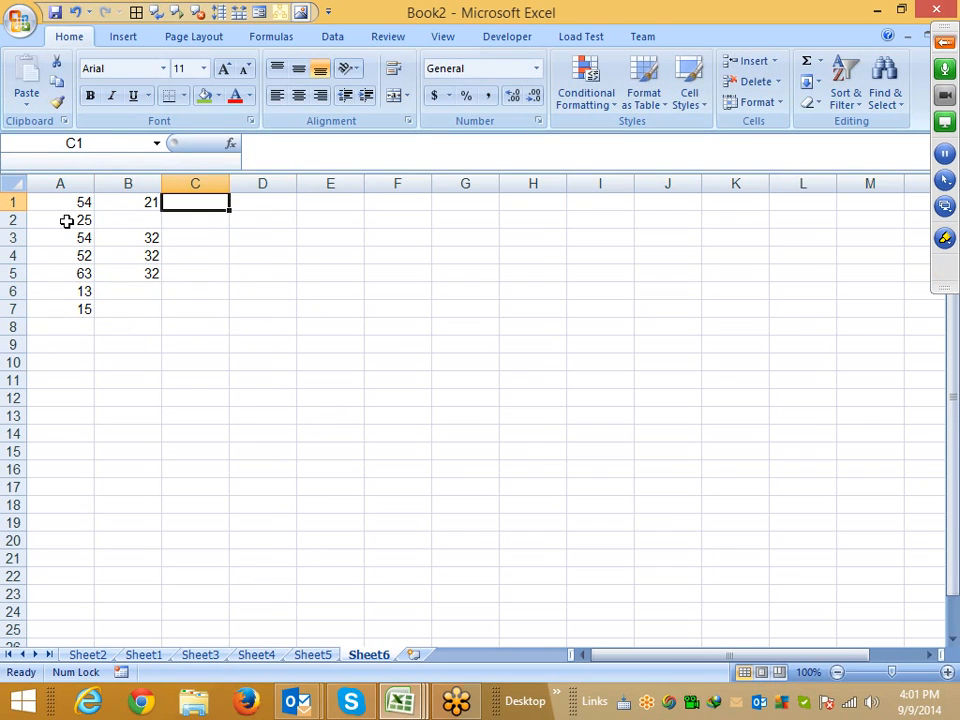
{"action": "type", "text": "="}
{"action": "key", "text": "Left"}
{"action": "key", "text": "Left"}
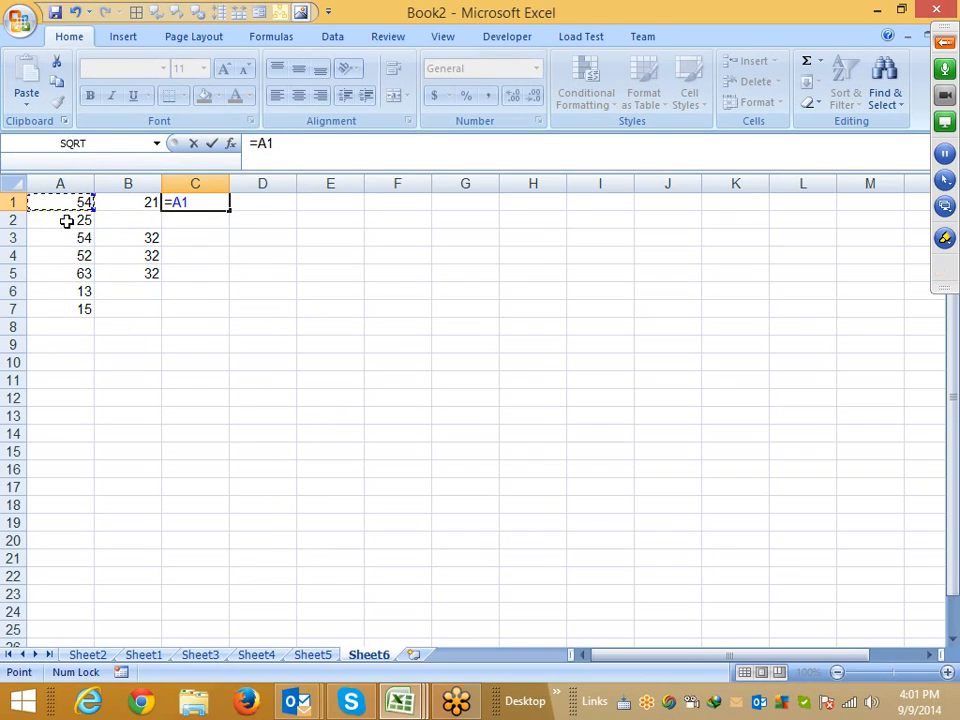
{"action": "type", "text": "/"}
{"action": "key", "text": "Left"}
{"action": "key", "text": "Return"}
Fill the C1 division formula down to C7
{"action": "key", "text": "Left"}
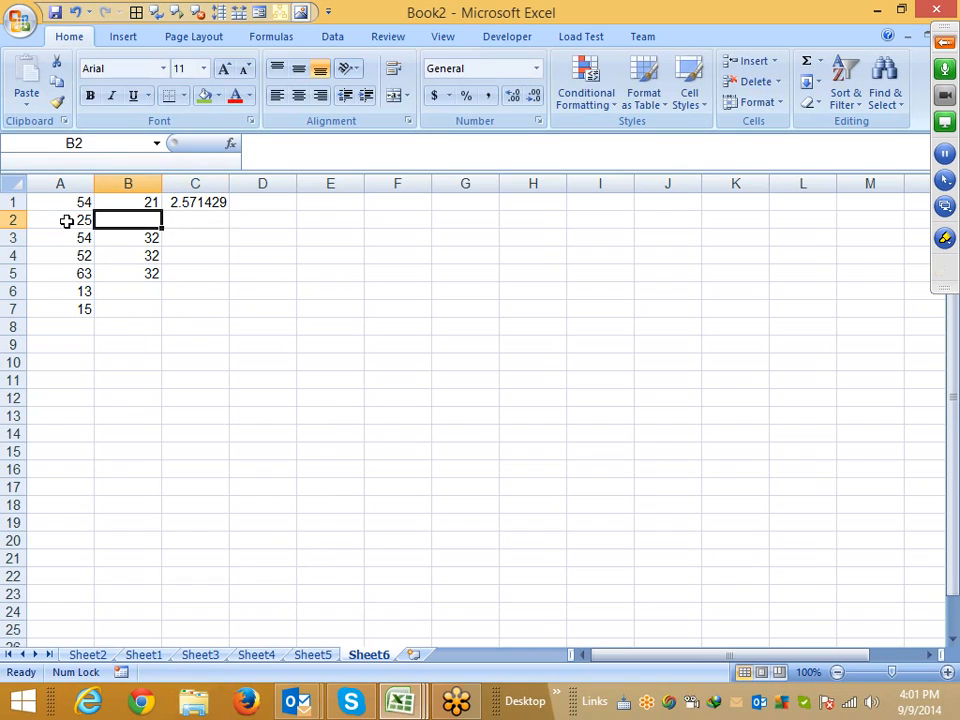
{"action": "key", "text": "Down"}
{"action": "key", "text": "Down"}
{"action": "key", "text": "Down"}
{"action": "key", "text": "Down"}
{"action": "key", "text": "Down"}
{"action": "key", "text": "Right"}
{"action": "key", "text": "ctrl+shift+Up"}
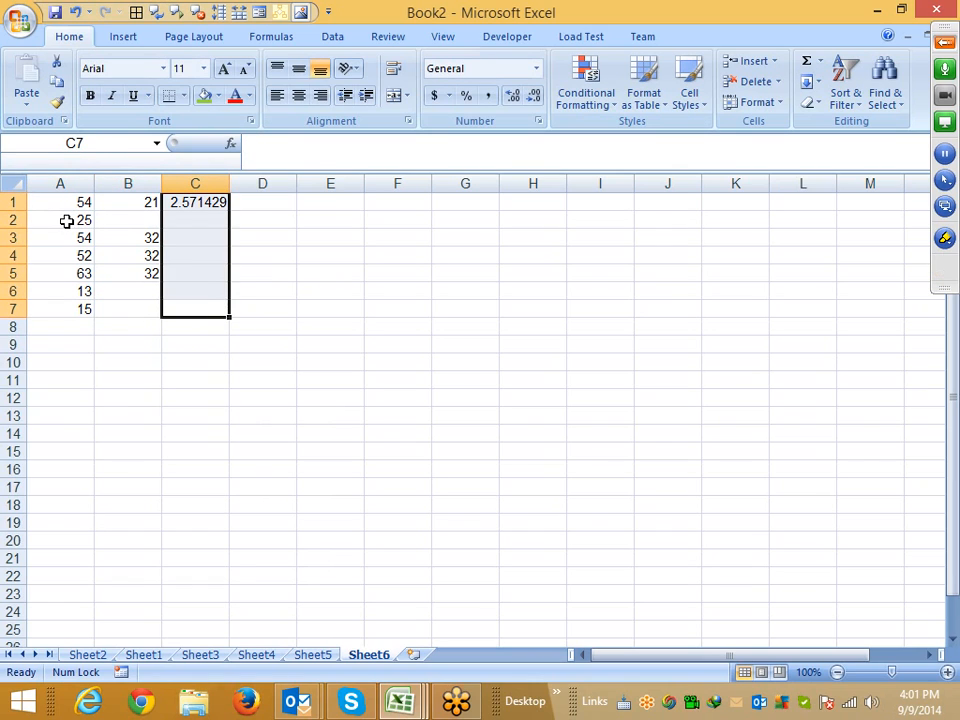
{"action": "key", "text": "ctrl+d"}
{"action": "key", "text": "Up"}
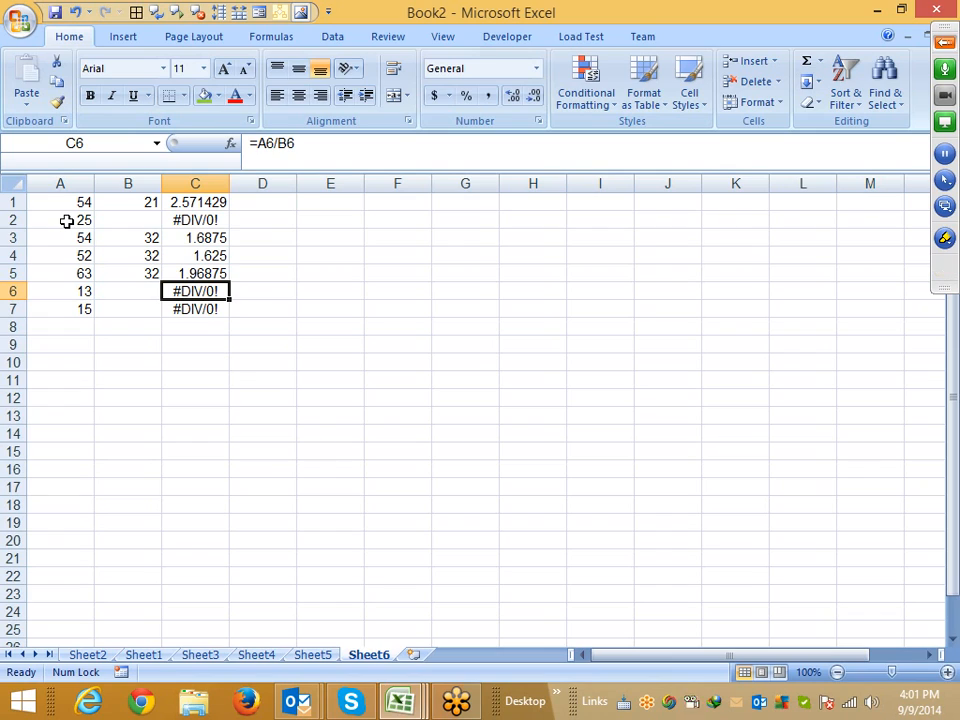
{"action": "key", "text": "ctrl+Up"}
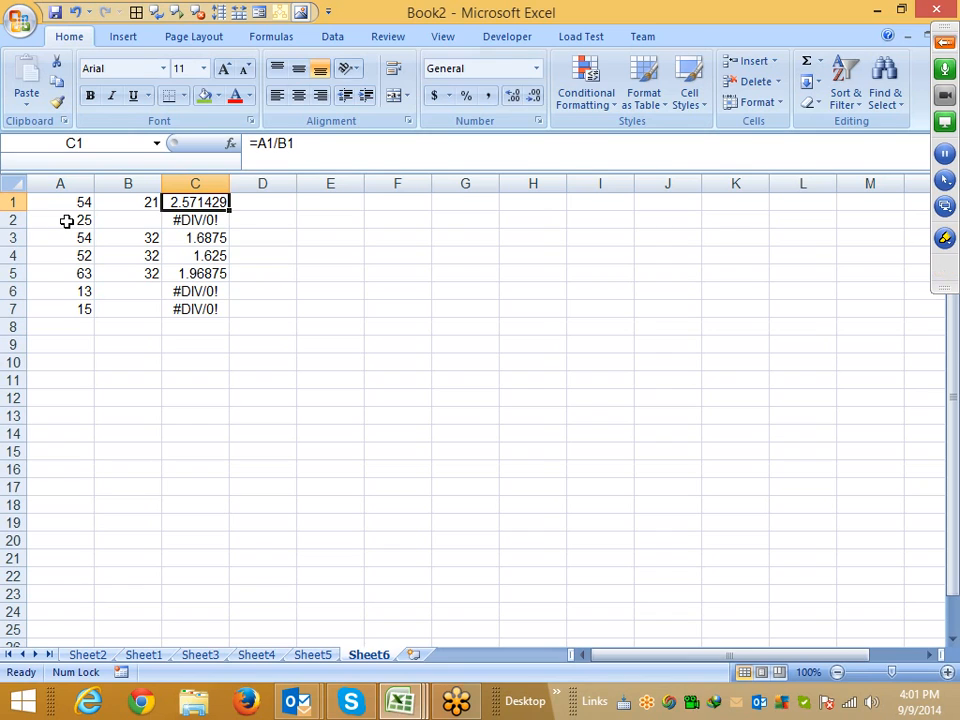
Wrap the C1 formula in IFERROR so errors show blank: =IFERROR(A1/B1,"")
{"action": "left_click", "coordinate": [253, 143]}
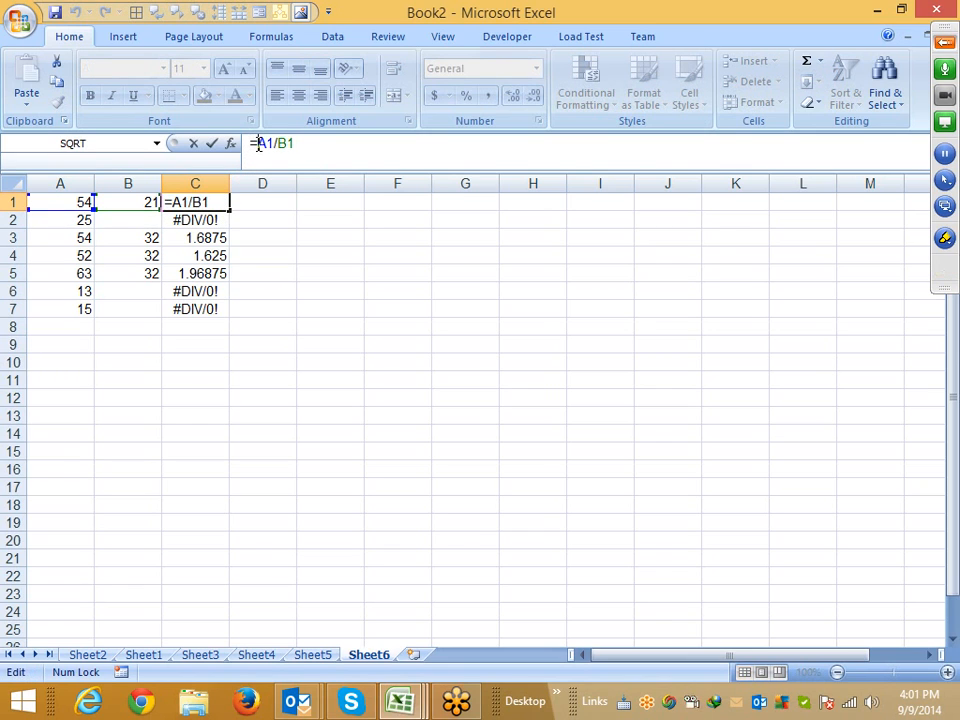
{"action": "type", "text": "if"}
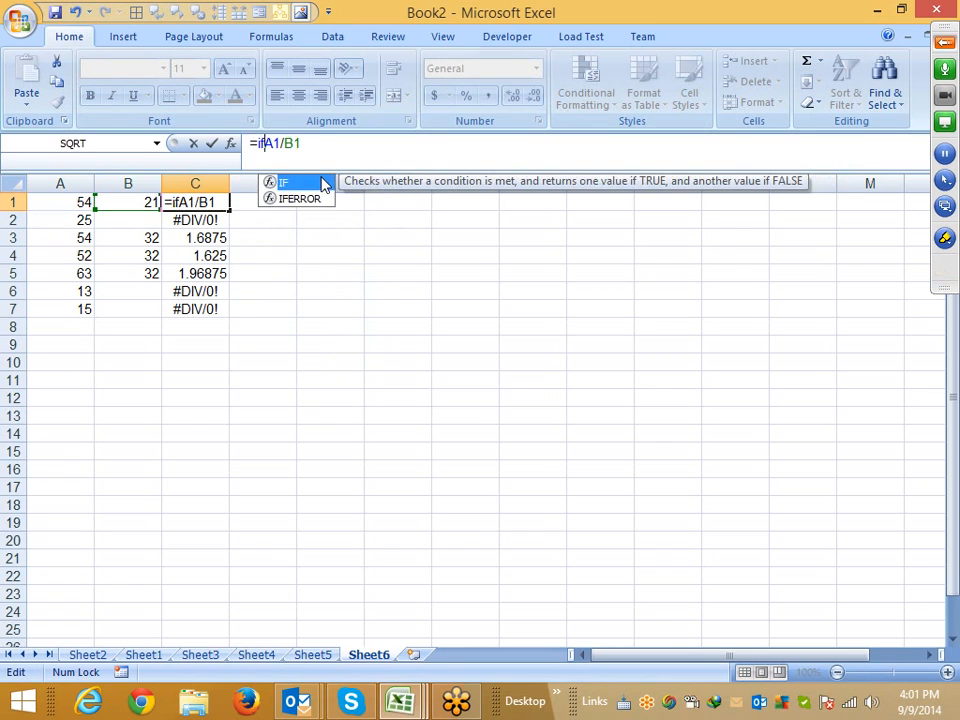
{"action": "key", "text": "Down"}
{"action": "key", "text": "Tab"}
{"action": "key", "text": "Right"}
{"action": "key", "text": "Right"}
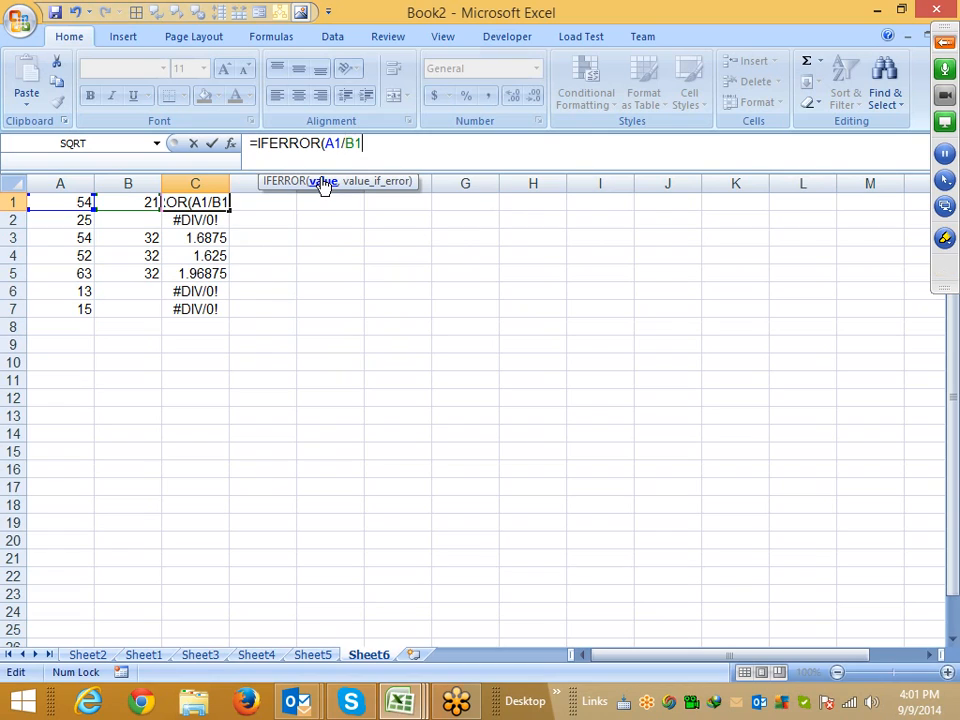
{"action": "type", "text": ","}
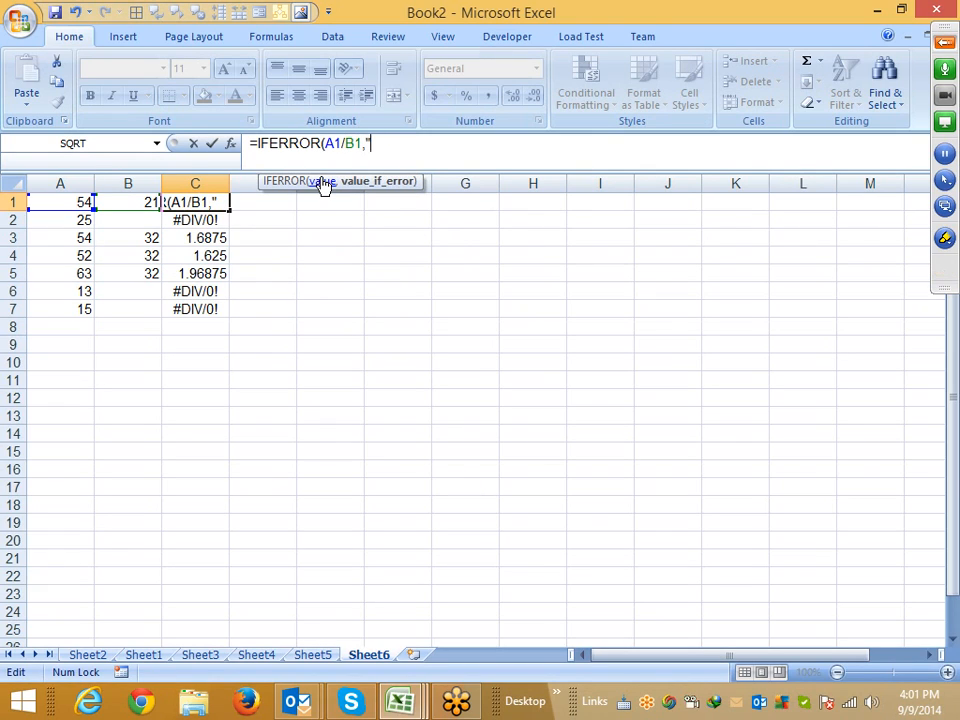
{"action": "key", "text": "Return"}
Fill the IFERROR formula down C1:C7 and step through the results
{"action": "key", "text": "Up"}
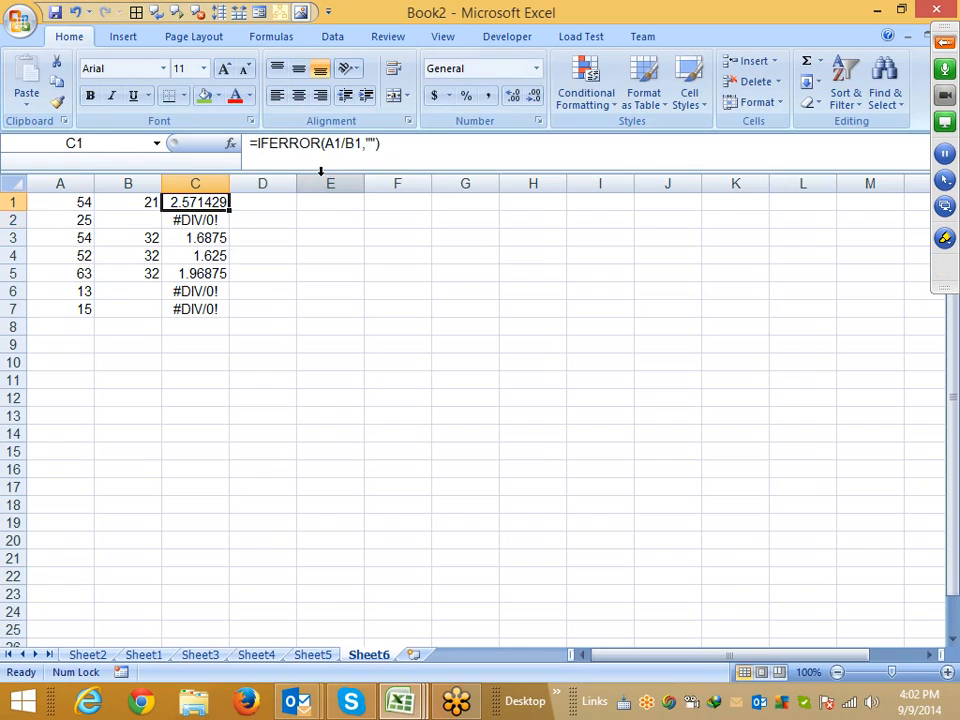
{"action": "key", "text": "ctrl+shift+Down"}
{"action": "key", "text": "ctrl+d"}
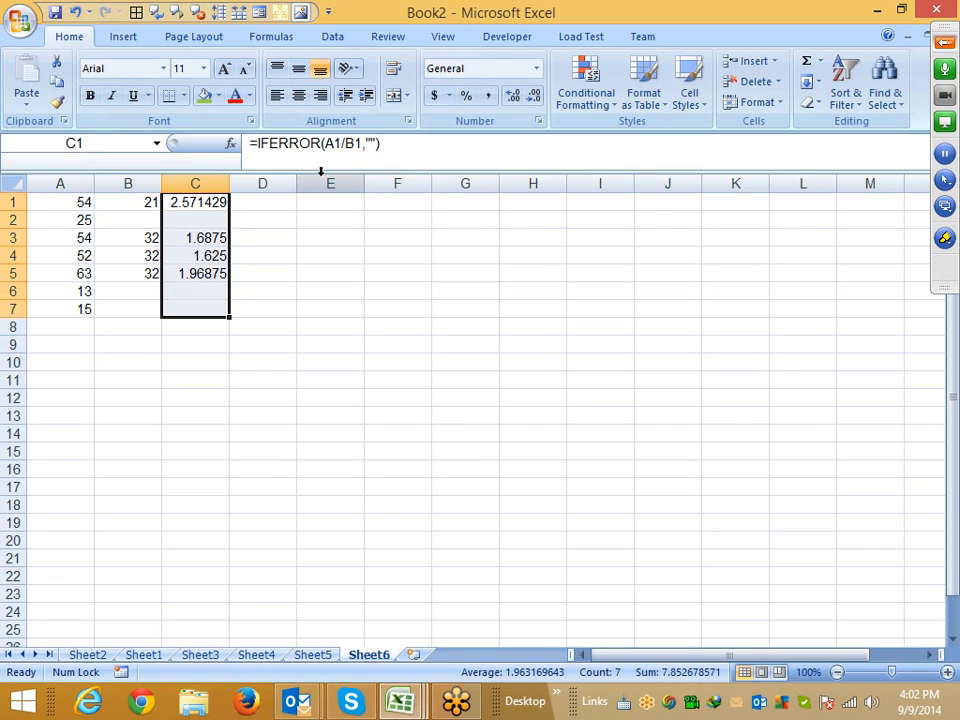
{"action": "key", "text": "ctrl+shift+Up"}
{"action": "key", "text": "Down"}
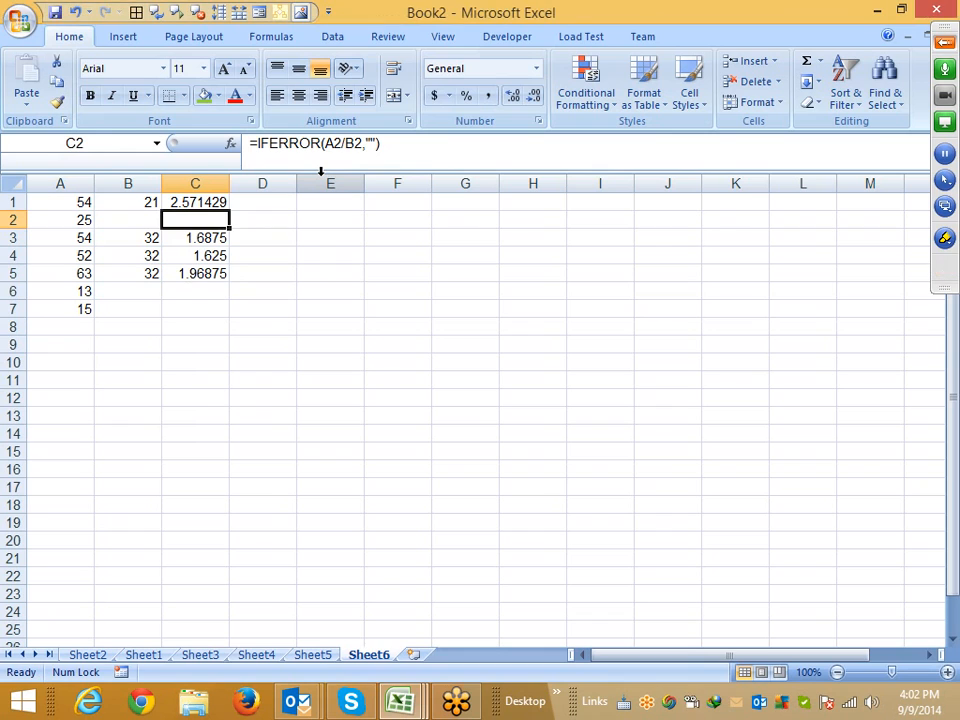
{"action": "key", "text": "Up"}
{"action": "key", "text": "Down"}
{"action": "key", "text": "Down"}
{"action": "key", "text": "Down"}
{"action": "key", "text": "Down"}
{"action": "key", "text": "Up"}
{"action": "key", "text": "Up"}
{"action": "key", "text": "Up"}
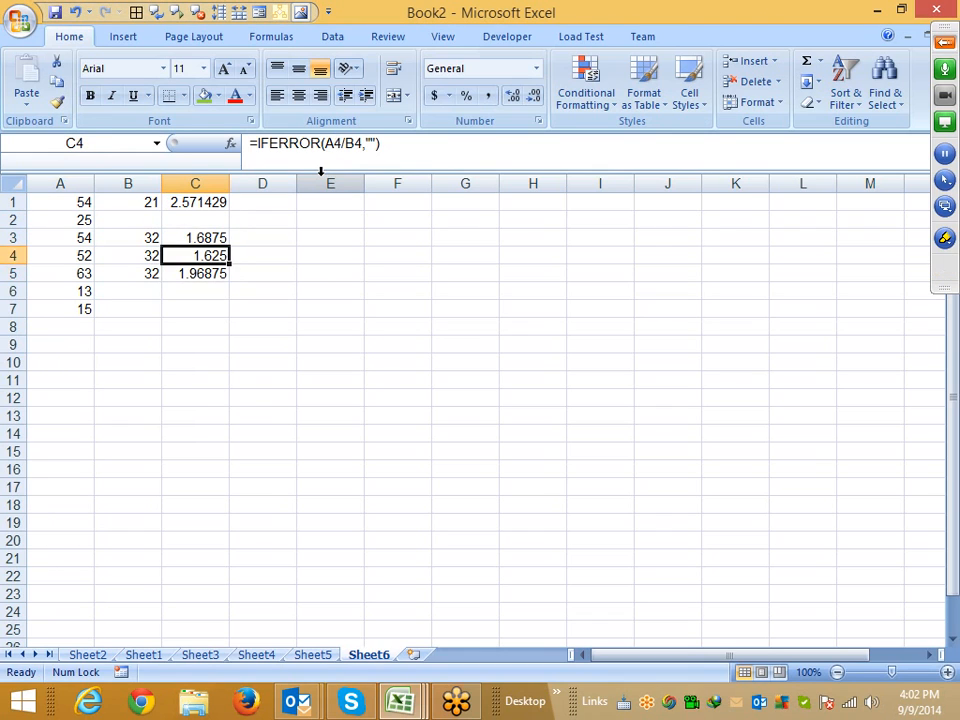
Insert two blank columns before column C
{"action": "key", "text": "ctrl+space"}
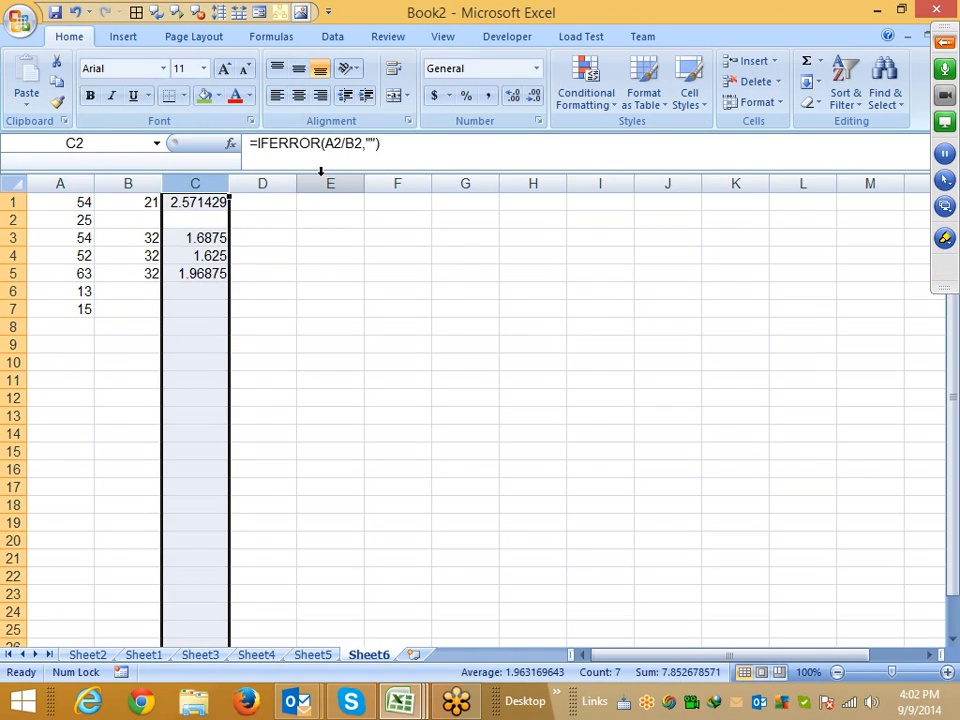
{"action": "key", "text": "ctrl+shift+equal"}
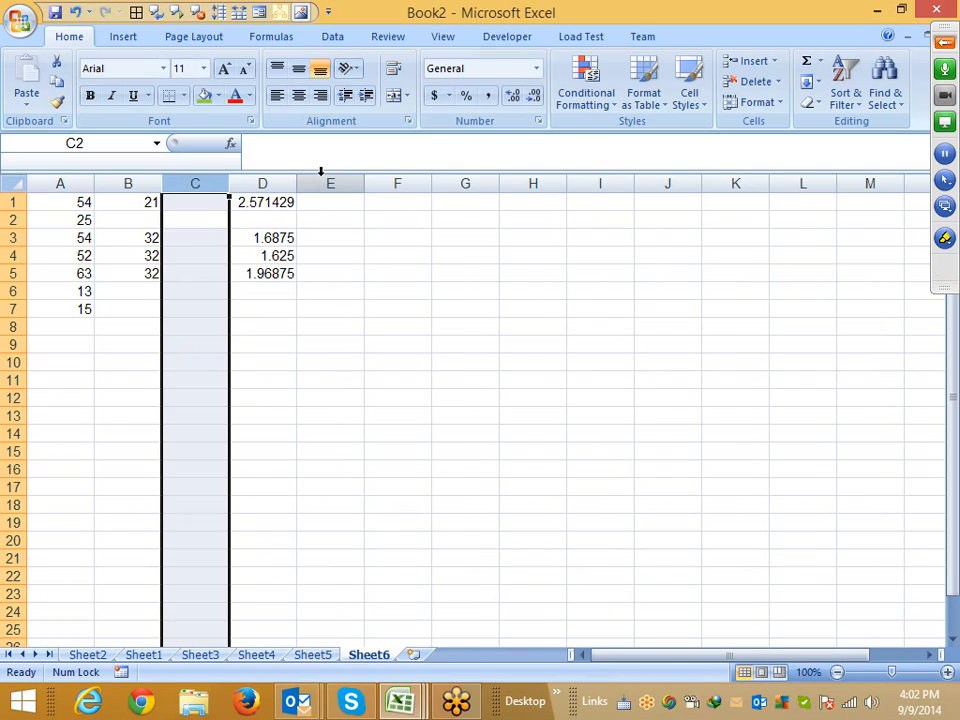
{"action": "key", "text": "ctrl+shift+equal"}
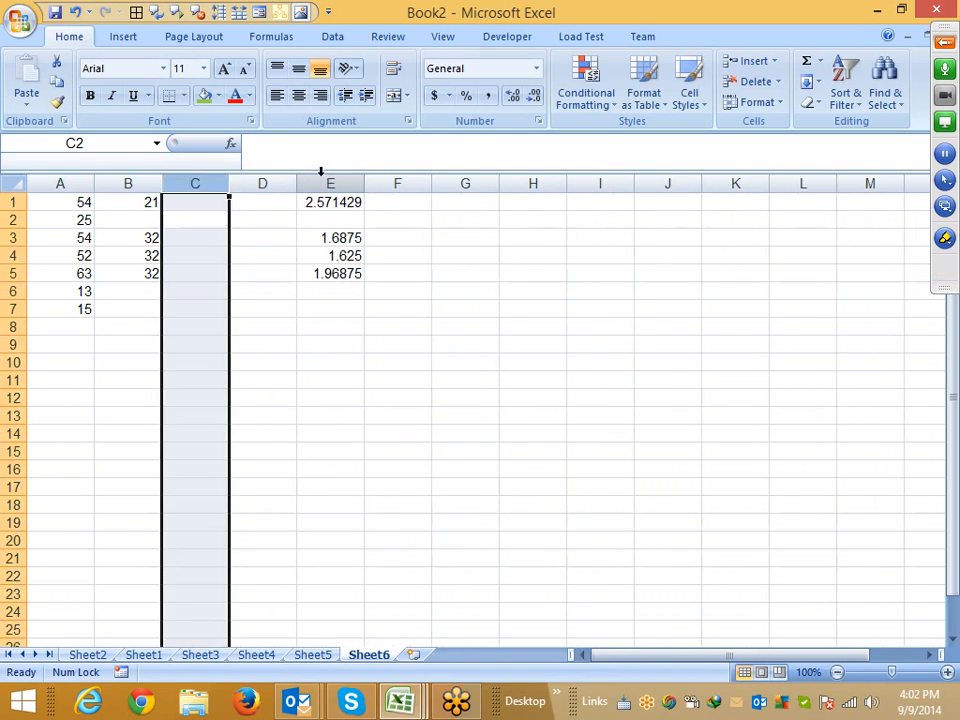
Enter =A1/B1 in the new blank C1
{"action": "key", "text": "Up"}
{"action": "type", "text": "="}
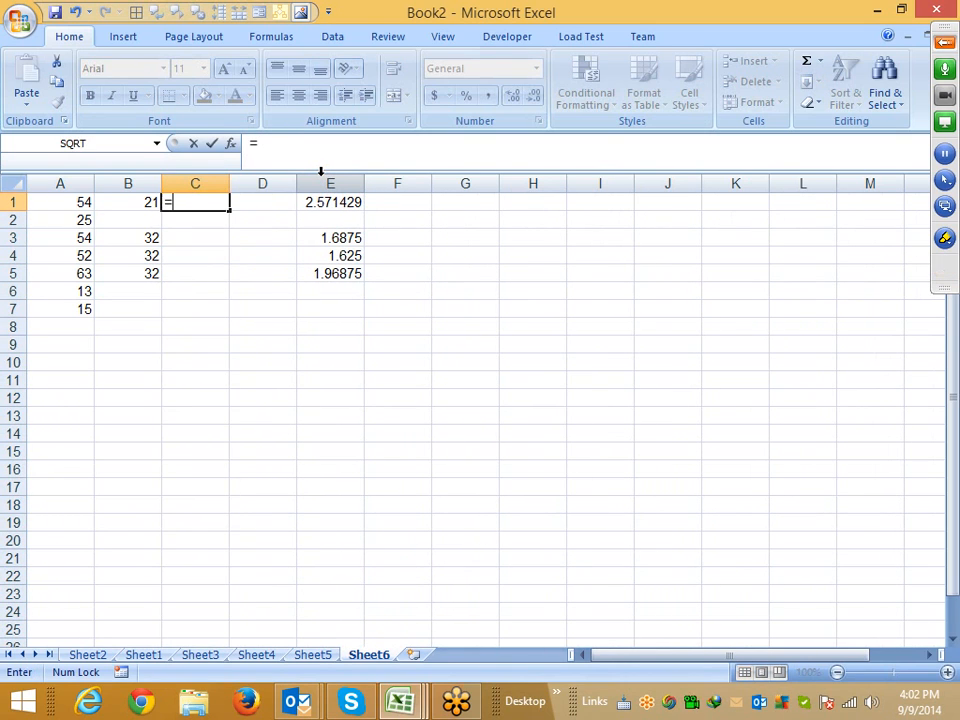
{"action": "key", "text": "Left"}
{"action": "key", "text": "Left"}
{"action": "type", "text": "/"}
{"action": "key", "text": "Left"}
{"action": "key", "text": "Return"}
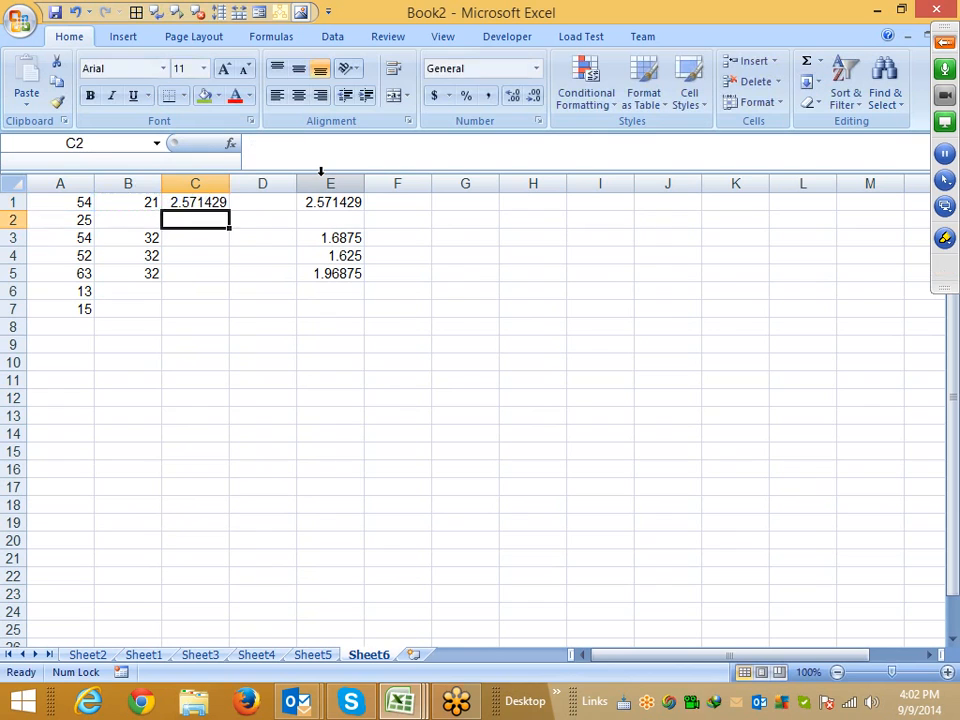
Fill the plain division formula down C1:C7
{"action": "key", "text": "Left"}
{"action": "key", "text": "Left"}
{"action": "key", "text": "ctrl+Down"}
{"action": "key", "text": "Right"}
{"action": "key", "text": "Right"}
{"action": "key", "text": "ctrl+shift+Up"}
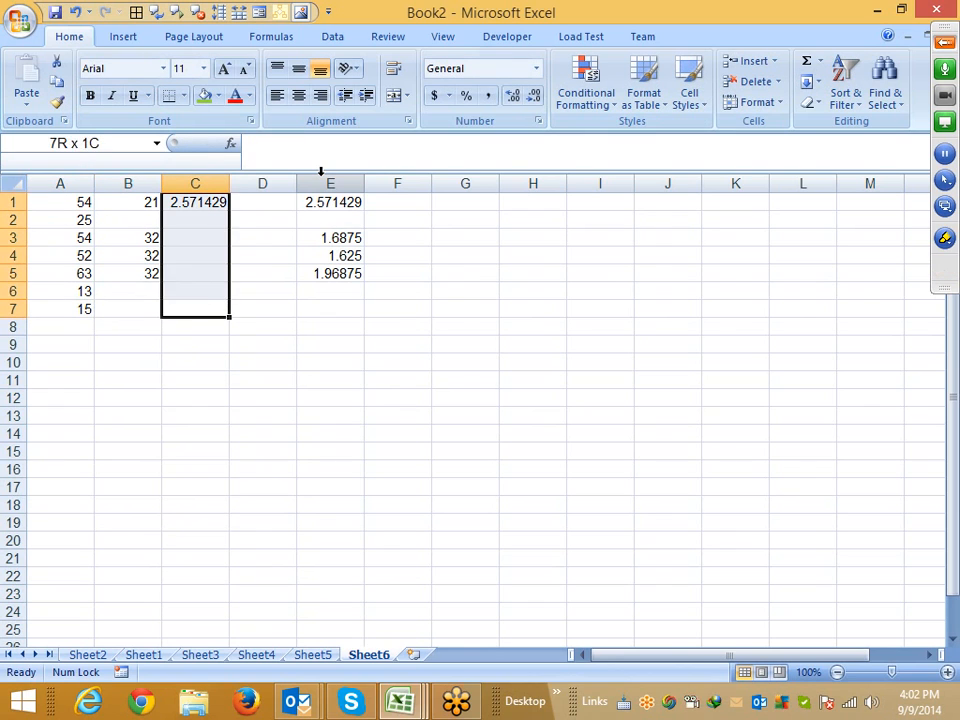
{"action": "key", "text": "ctrl+d"}
Insert one more blank column at column D
{"action": "key", "text": "Right"}
{"action": "key", "text": "ctrl+space"}
{"action": "key", "text": "ctrl+shift+equal"}
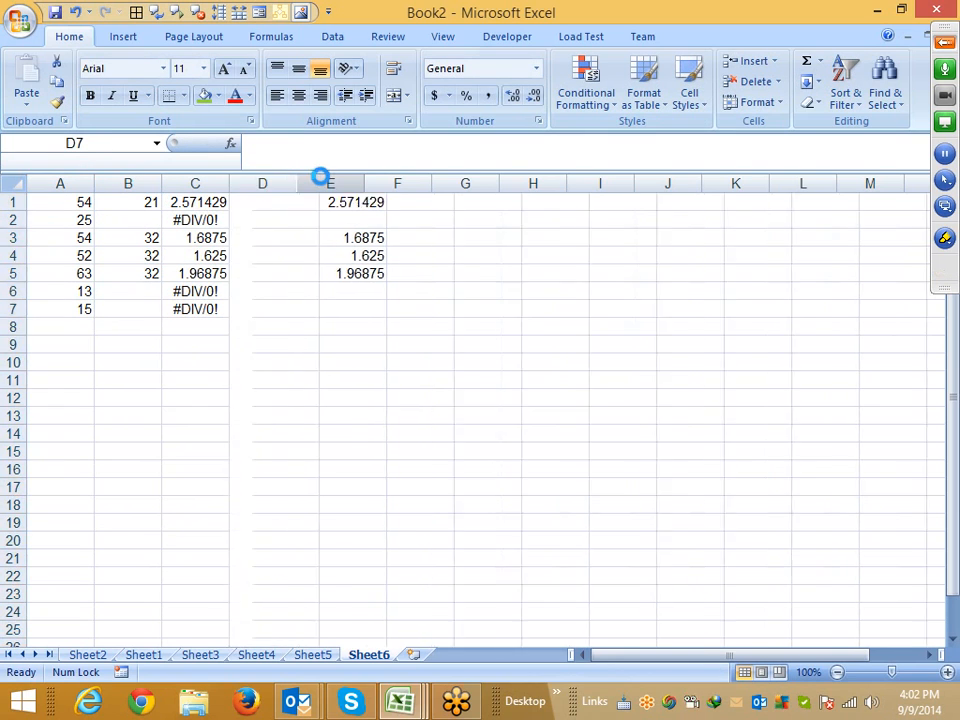
Enter =ISERROR(C1) in D1 to test the division result for errors
{"action": "key", "text": "ctrl+Up"}
{"action": "type", "text": "=is"}
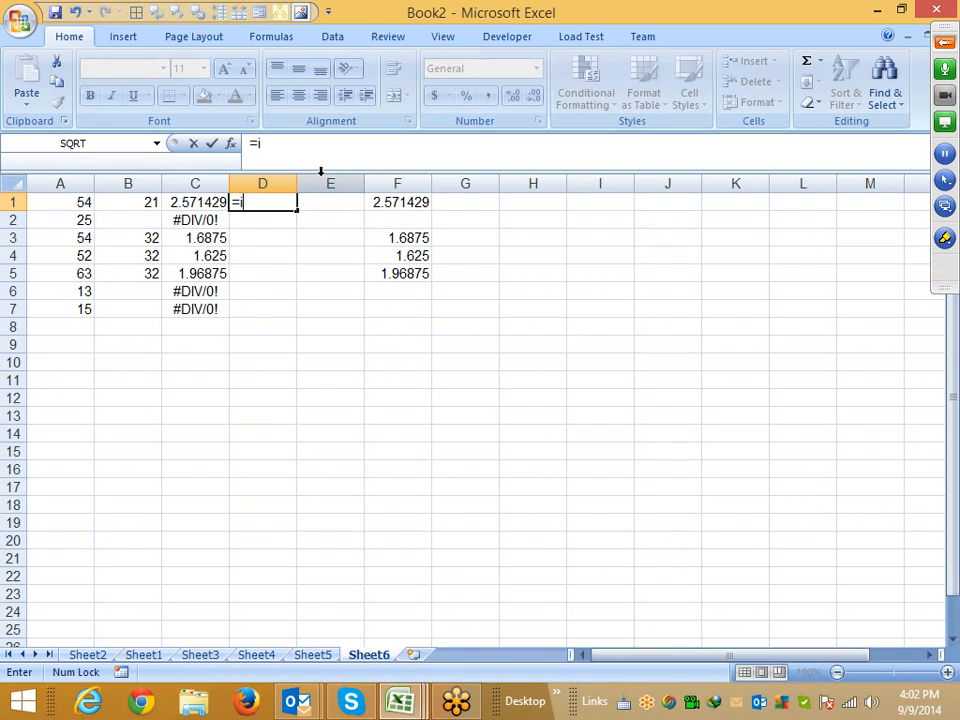
{"action": "key", "text": "Down"}
{"action": "key", "text": "Down"}
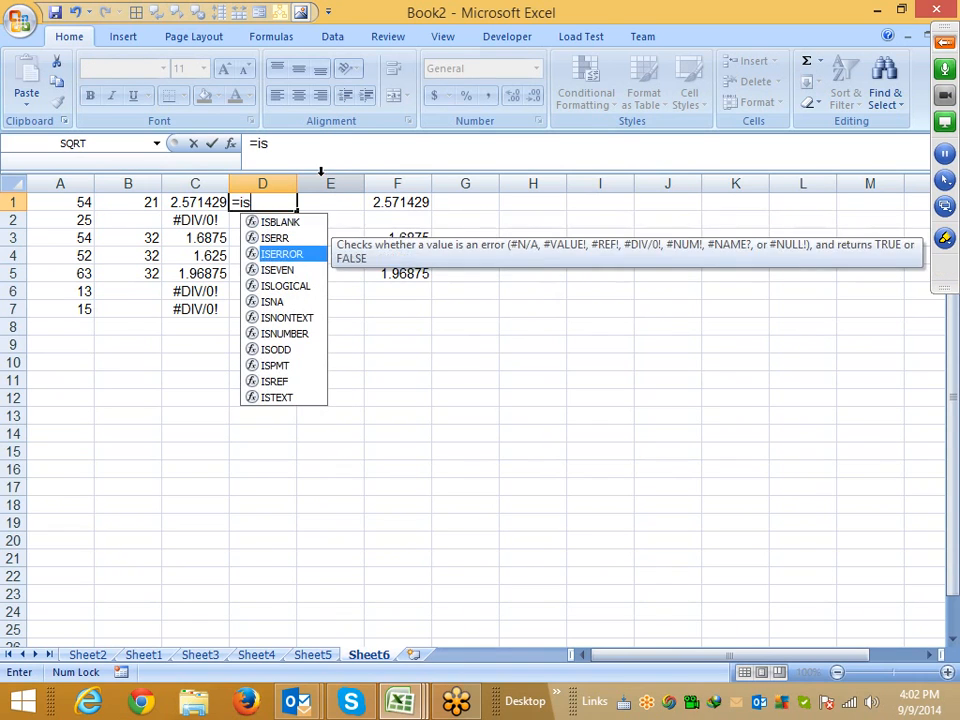
{"action": "key", "text": "Tab"}
{"action": "key", "text": "Left"}
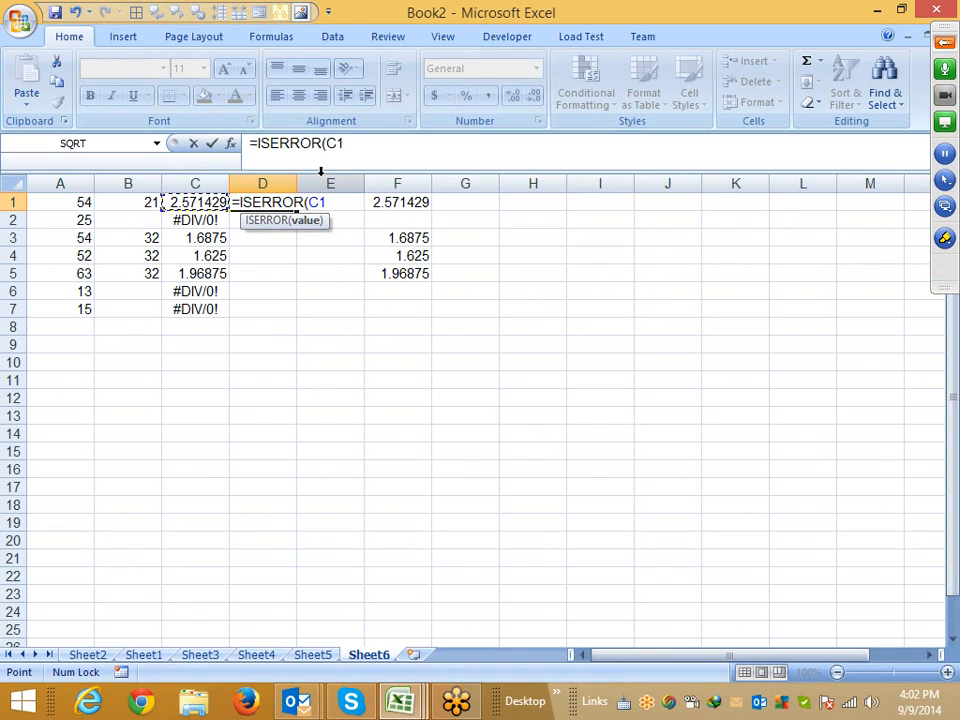
{"action": "key", "text": "Return"}
Fill the ISERROR formula down D1:D7 and step through the results
{"action": "key", "text": "Up"}
{"action": "key", "text": "Left"}
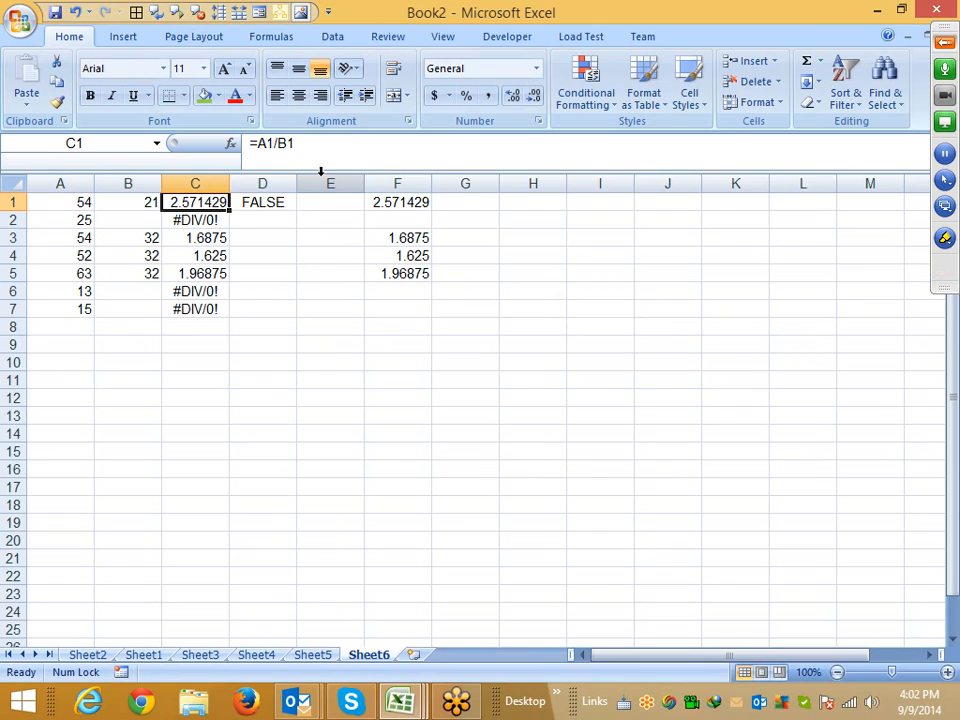
{"action": "key", "text": "ctrl+Down"}
{"action": "key", "text": "Right"}
{"action": "key", "text": "ctrl+shift+Up"}
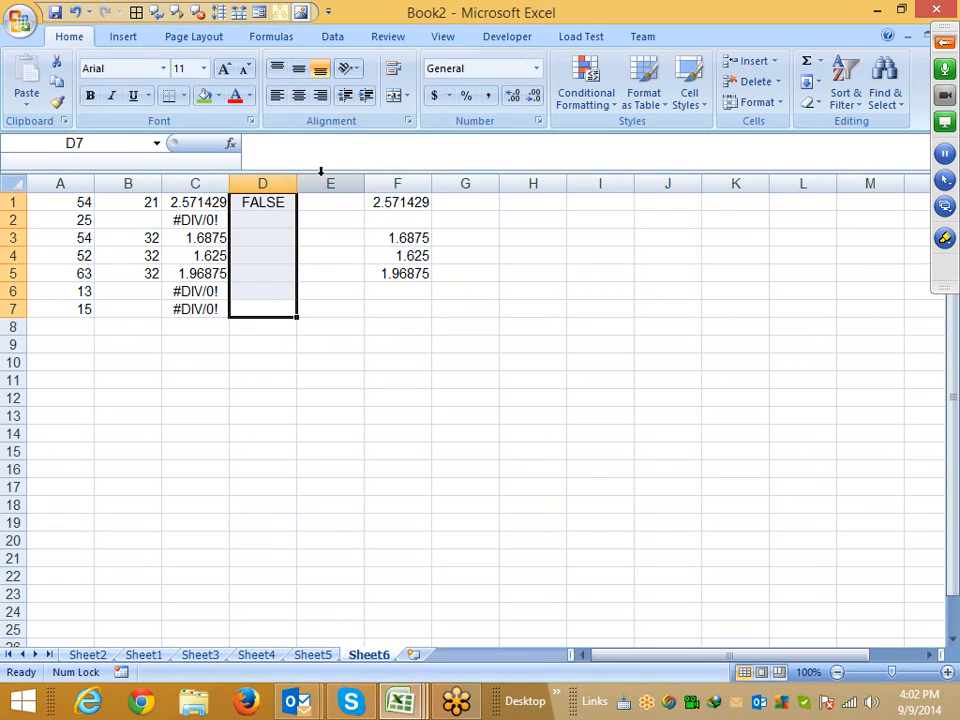
{"action": "key", "text": "ctrl+d"}
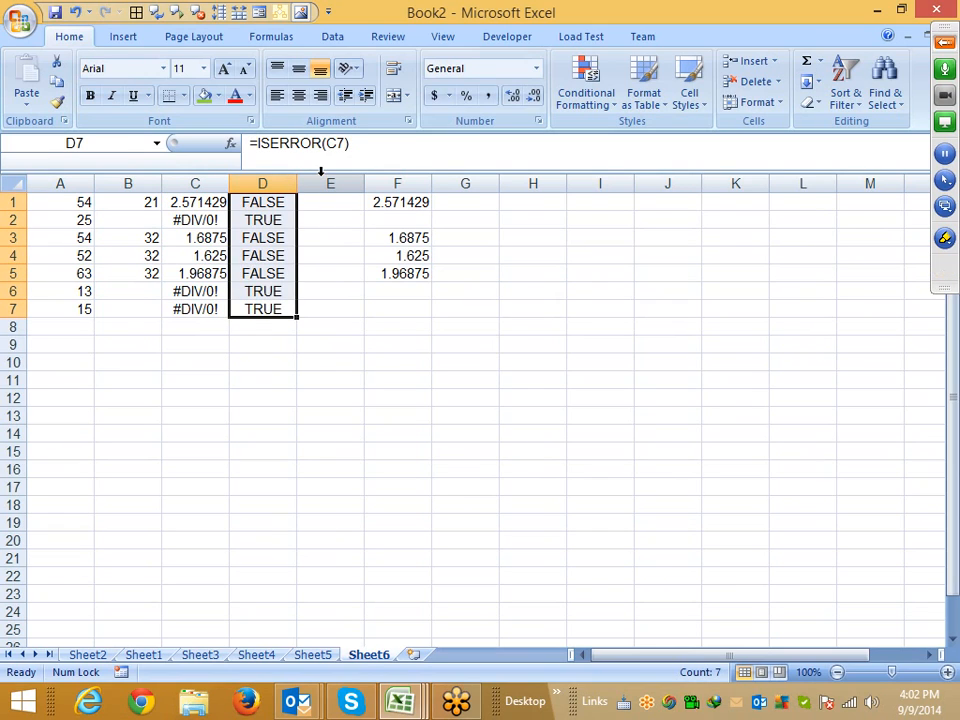
{"action": "key", "text": "Up"}
{"action": "key", "text": "Up"}
{"action": "key", "text": "Up"}
{"action": "key", "text": "Up"}
{"action": "key", "text": "Up"}
{"action": "key", "text": "Up"}
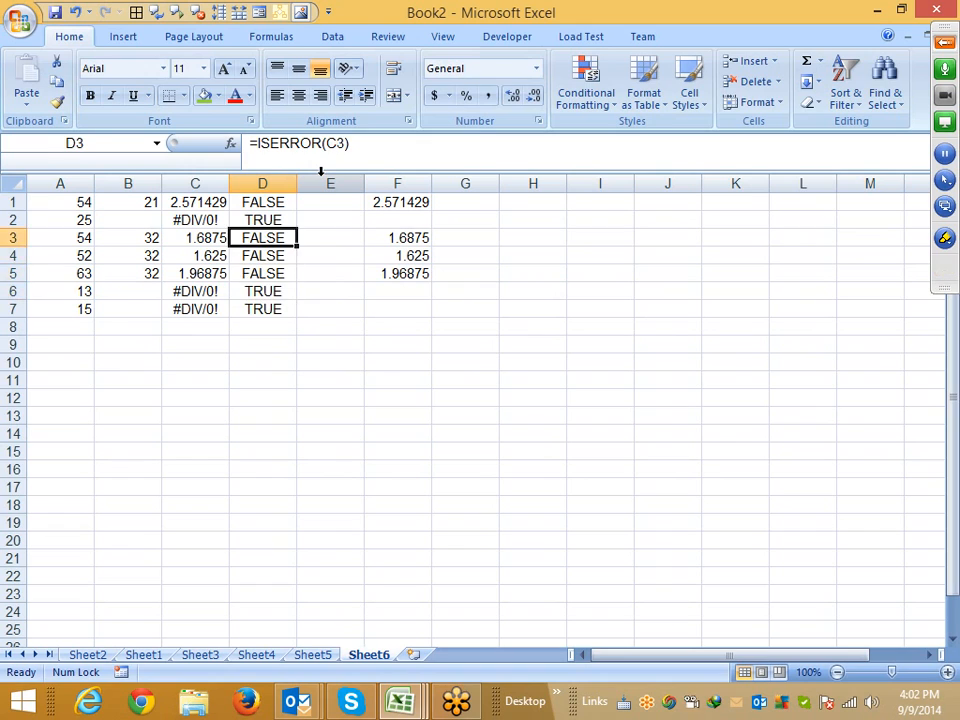
Enter =IF(D1,0,C1) in E1 to show 0 when the division result is an error
{"action": "key", "text": "Right"}
{"action": "type", "text": "=if"}
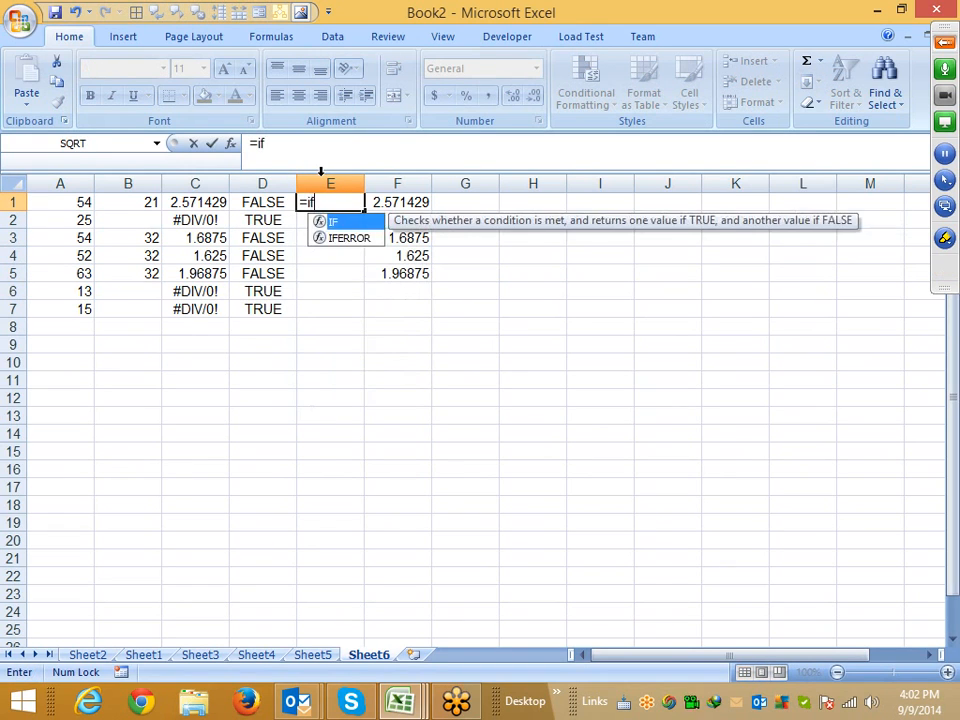
{"action": "key", "text": "Tab"}
{"action": "key", "text": "Left"}
{"action": "type", "text": ","}
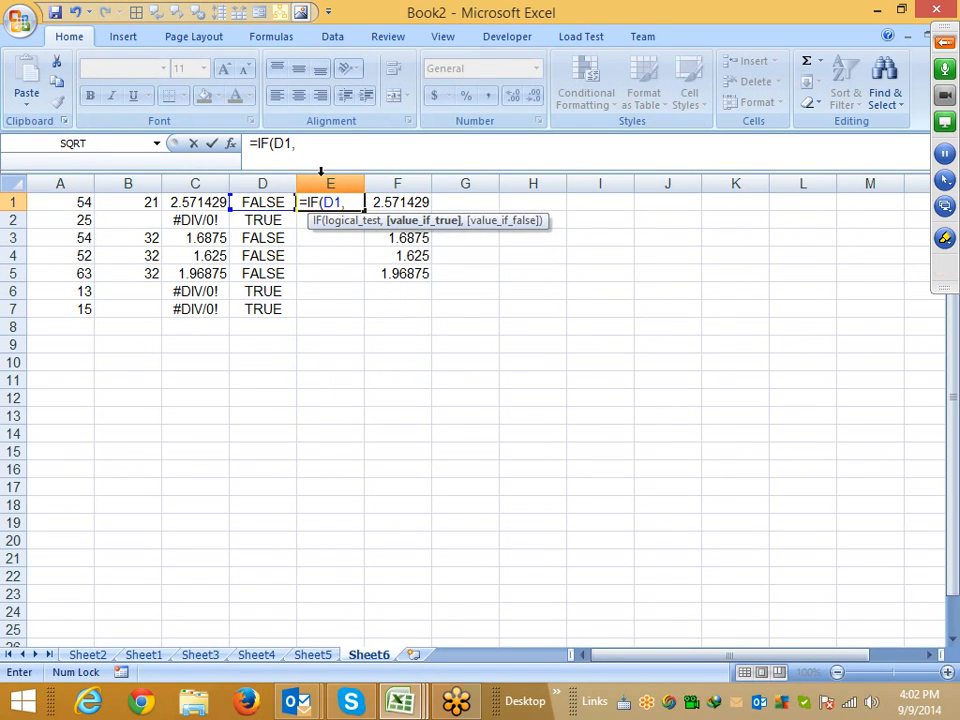
{"action": "type", "text": "0,"}
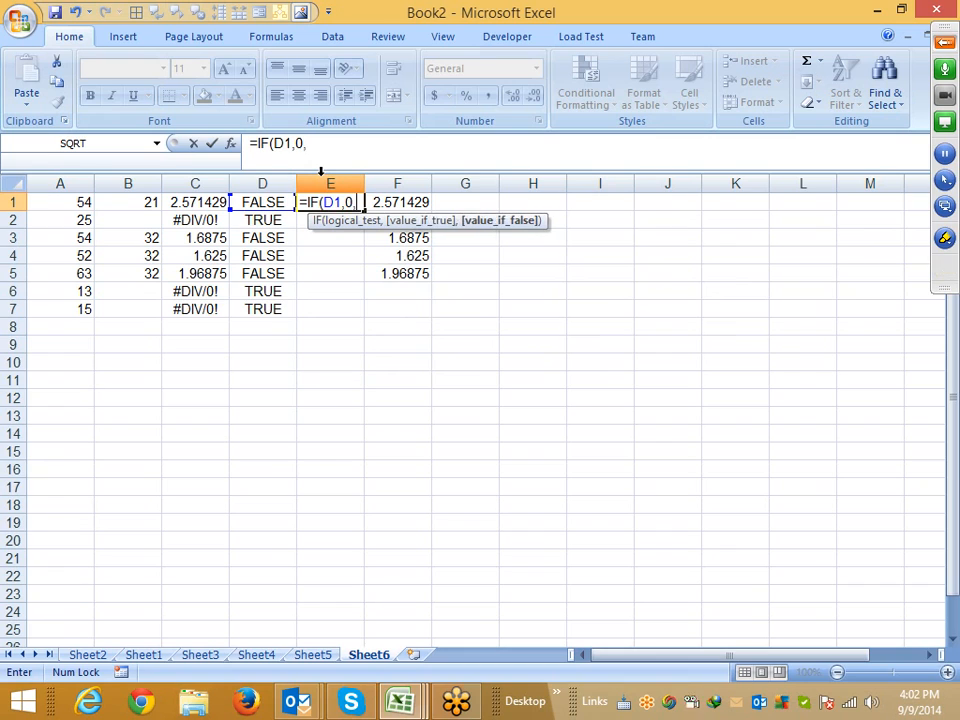
{"action": "key", "text": "Left"}
{"action": "key", "text": "Left"}
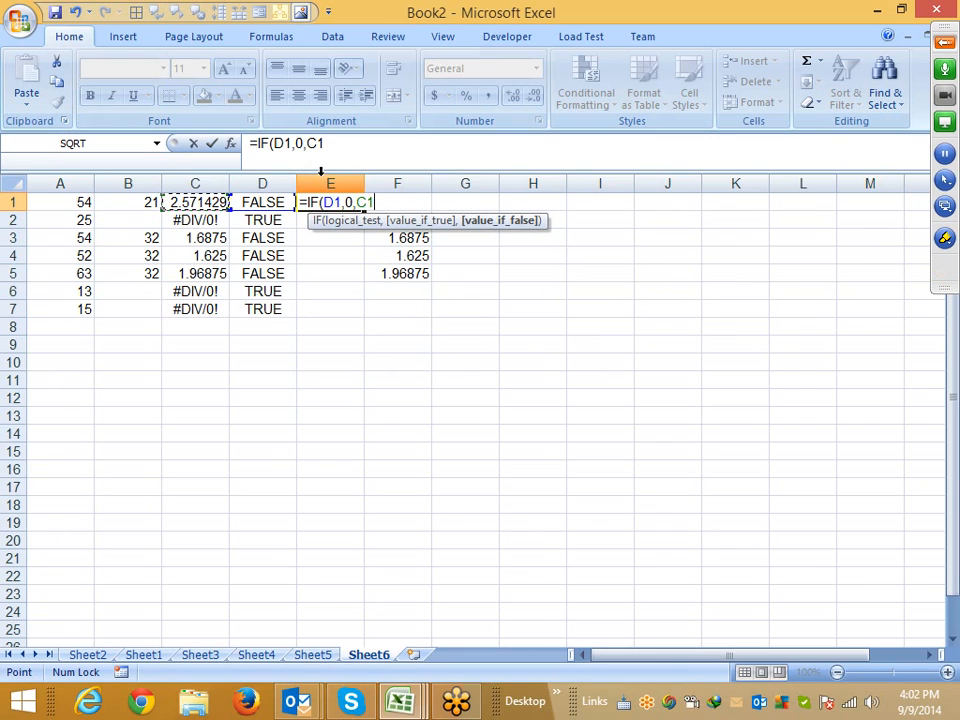
{"action": "key", "text": "Return"}
Fill the IF formula down E1:E7
{"action": "key", "text": "Left"}
{"action": "key", "text": "ctrl+Down"}
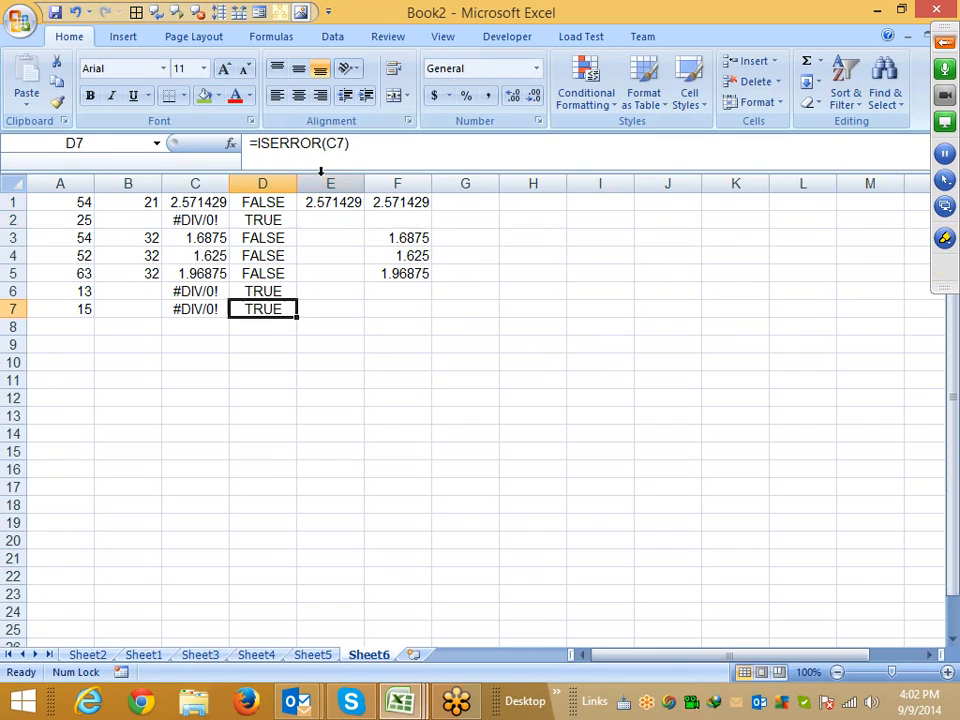
{"action": "key", "text": "Right"}
{"action": "key", "text": "ctrl+shift+Up"}
{"action": "key", "text": "ctrl+d"}
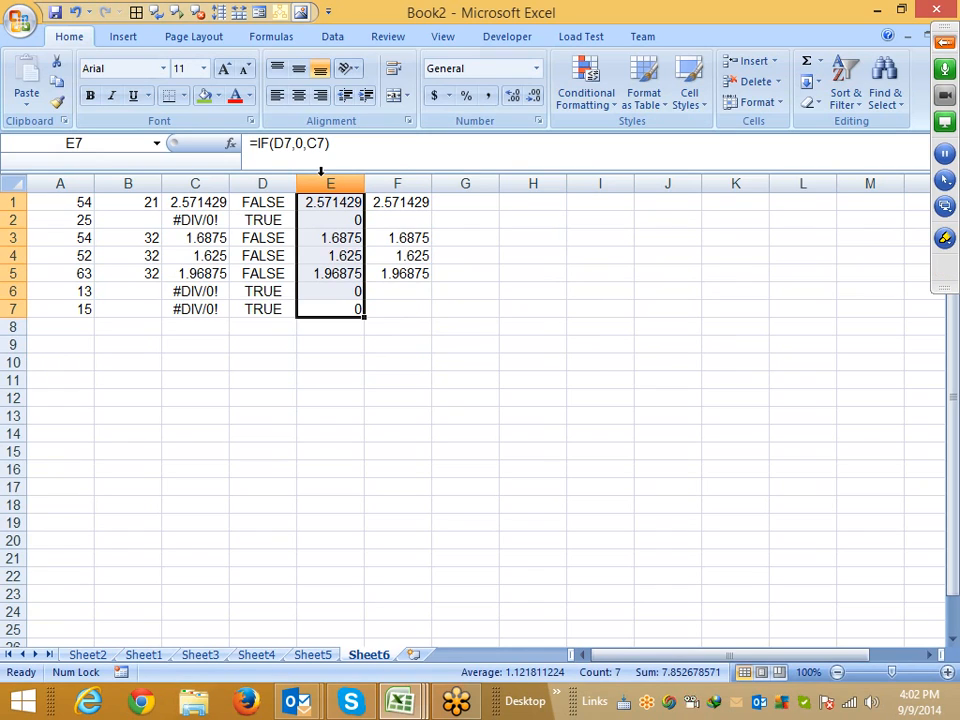
Enter TRUE in cell C14
{"action": "left_click", "coordinate": [186, 432]}
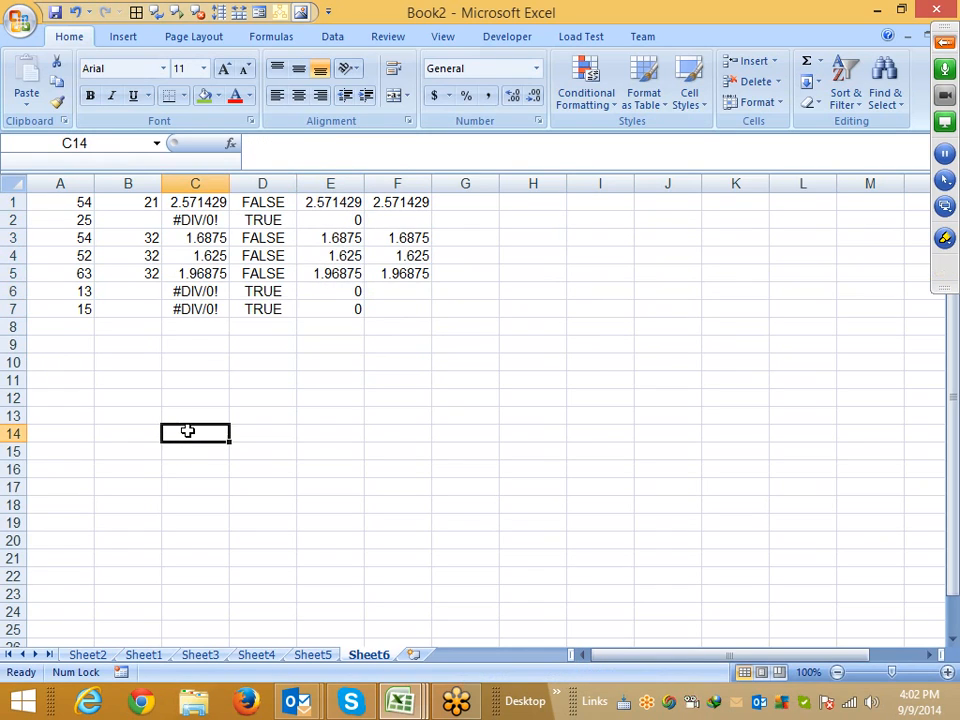
{"action": "type", "text": "t"}
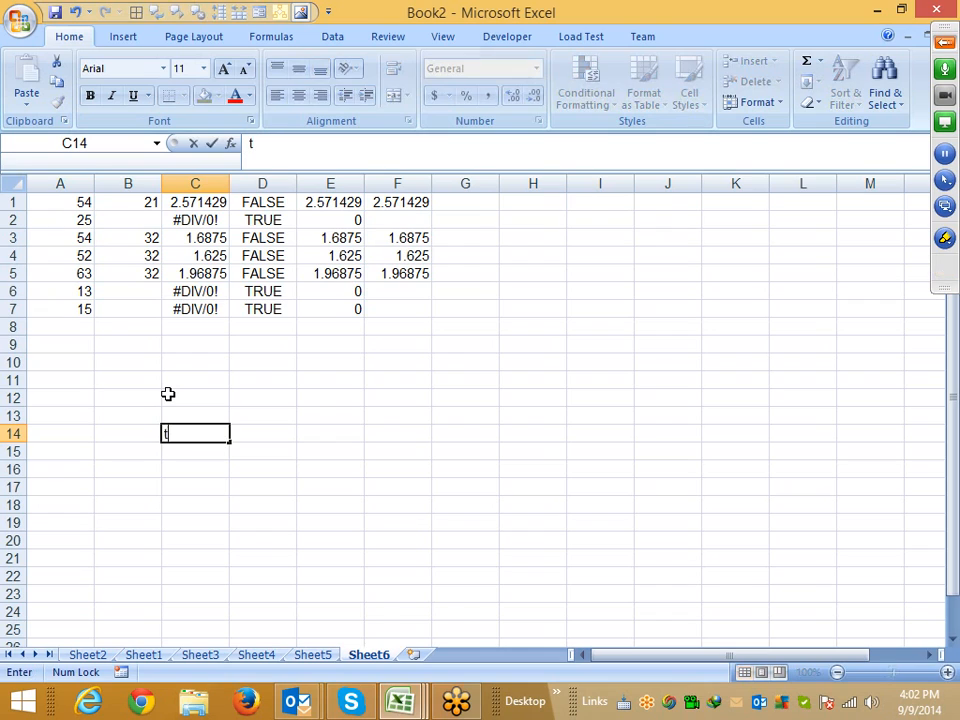
{"action": "type", "text": "rue"}
{"action": "key", "text": "Return"}
Enter =NOT(C14) in D14 and review its formula
{"action": "key", "text": "Up"}
{"action": "key", "text": "Right"}
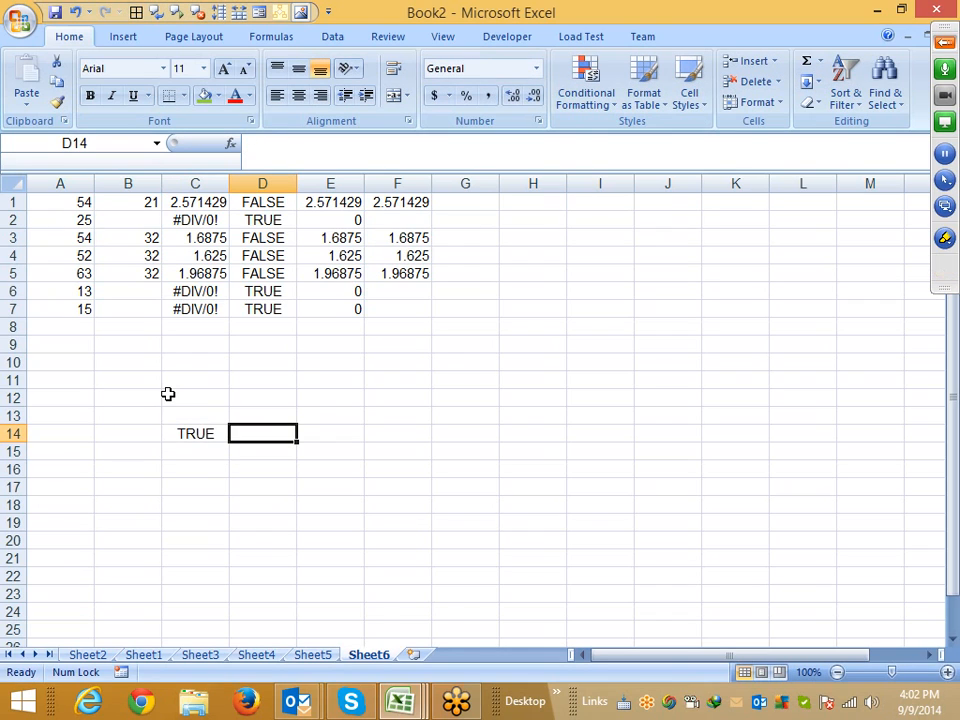
{"action": "type", "text": "=no"}
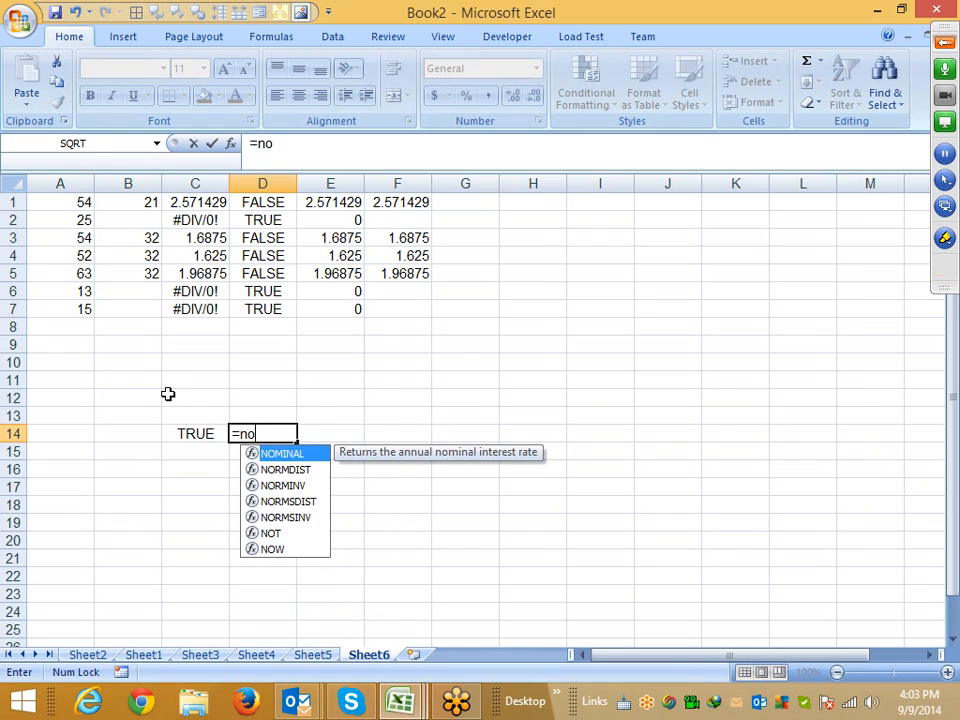
{"action": "type", "text": "t"}
{"action": "key", "text": "Tab"}
{"action": "key", "text": "Left"}
{"action": "key", "text": "Return"}
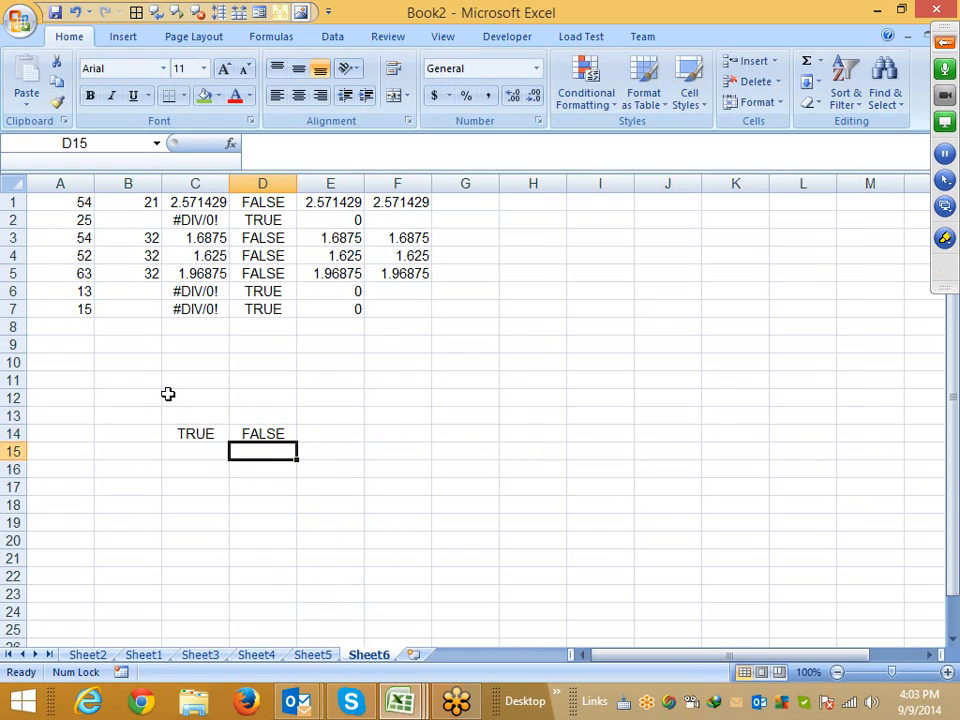
{"action": "key", "text": "Up"}
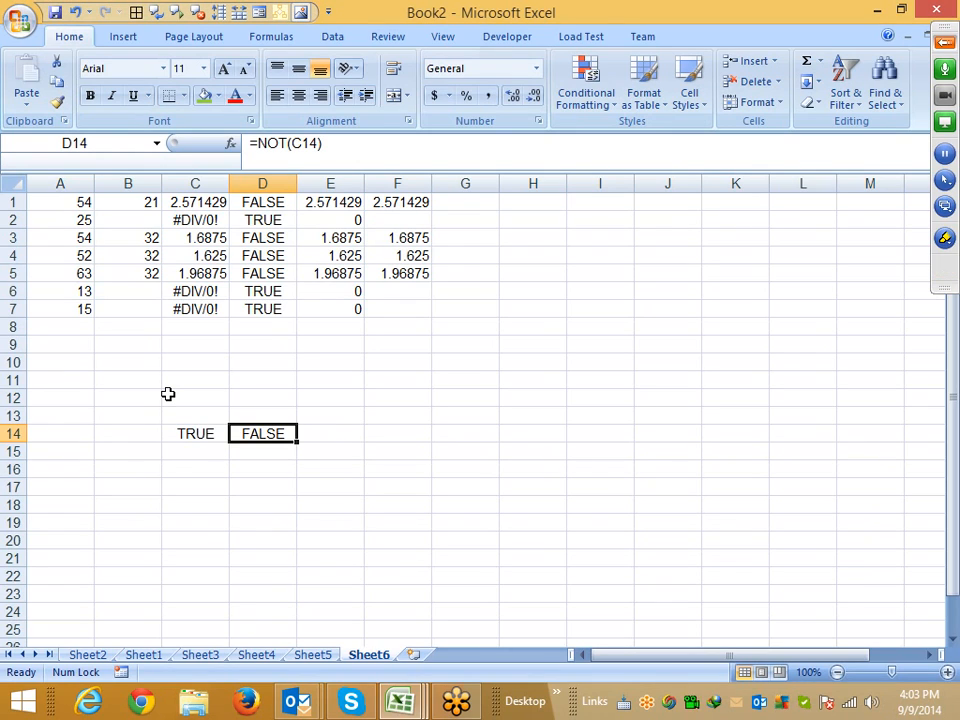
{"action": "key", "text": "Down"}
{"action": "key", "text": "Down"}
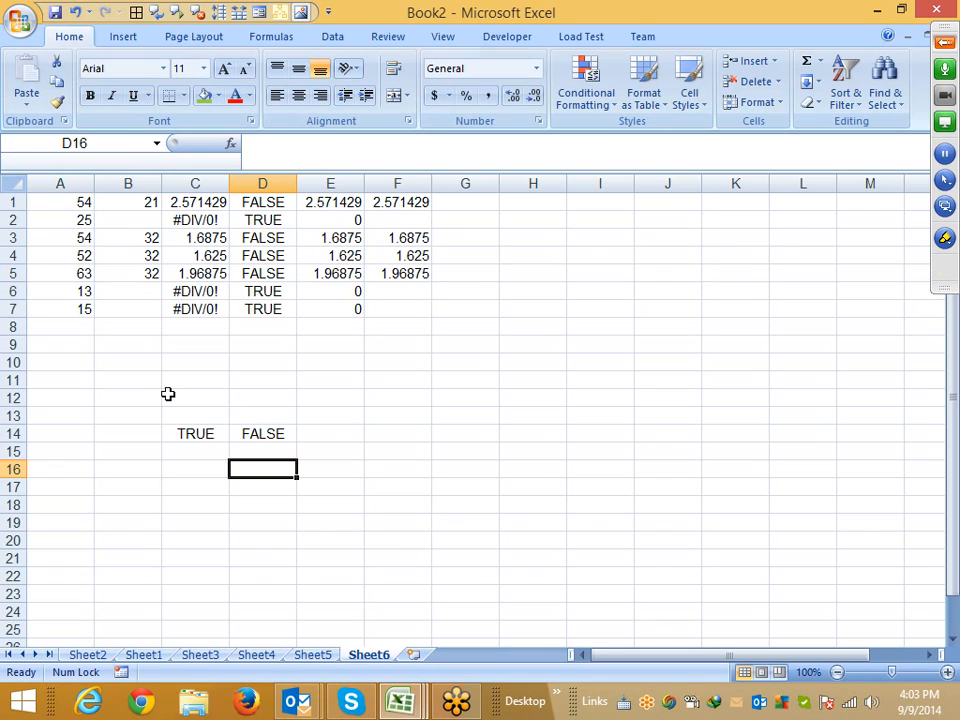
Open the workbook "If condition test" from the Downloads folder
{"action": "left_click", "coordinate": [18, 18]}
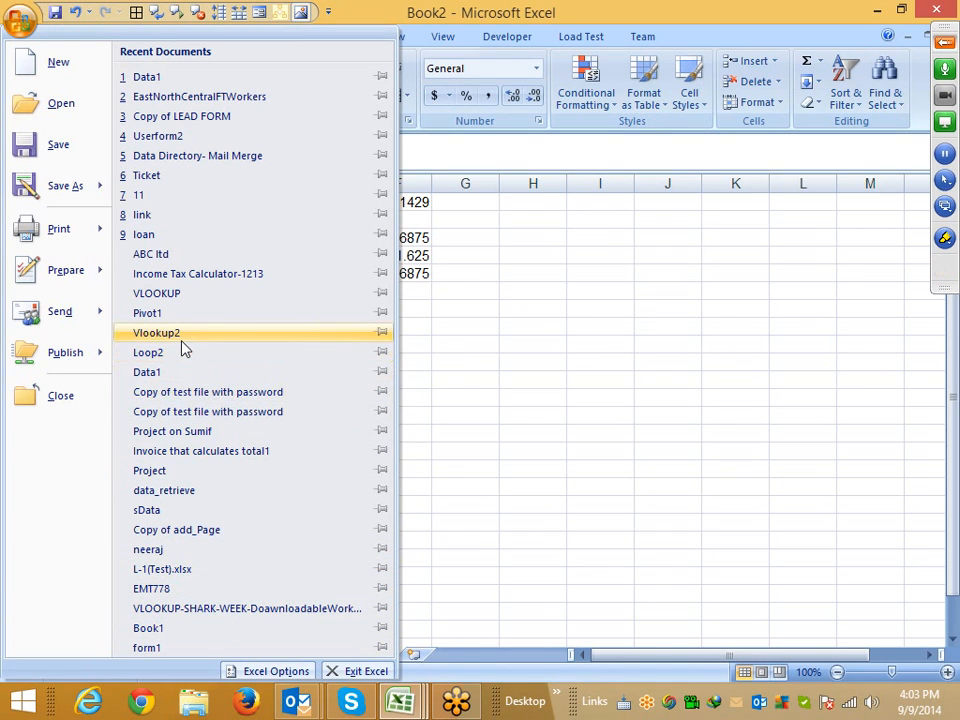
{"action": "left_click", "coordinate": [64, 101]}
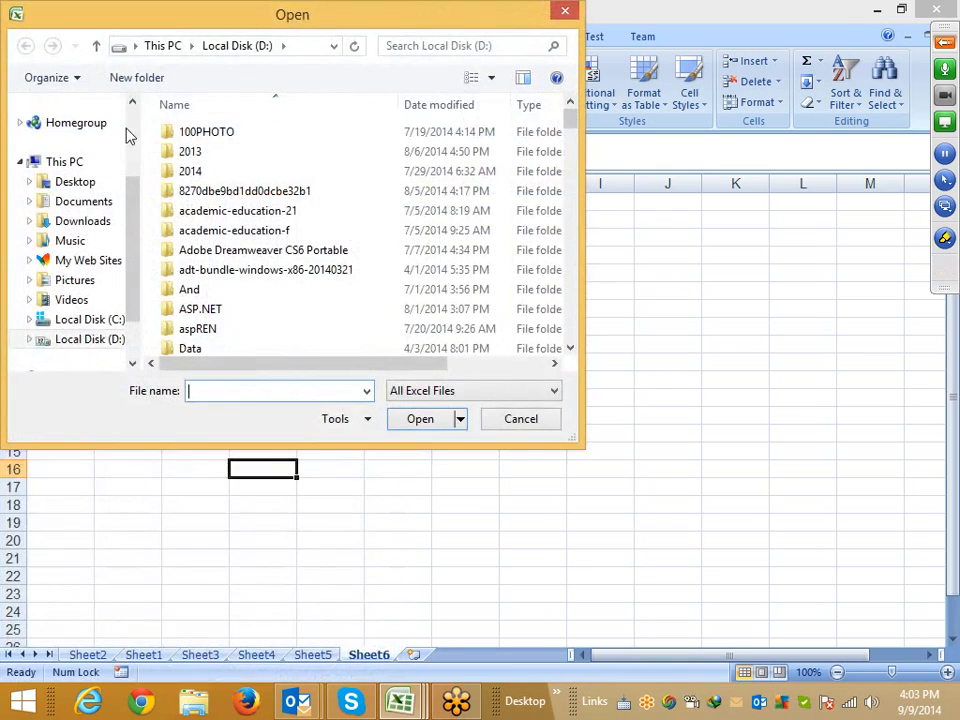
{"action": "left_click", "coordinate": [103, 220]}
{"action": "left_click", "coordinate": [213, 215]}
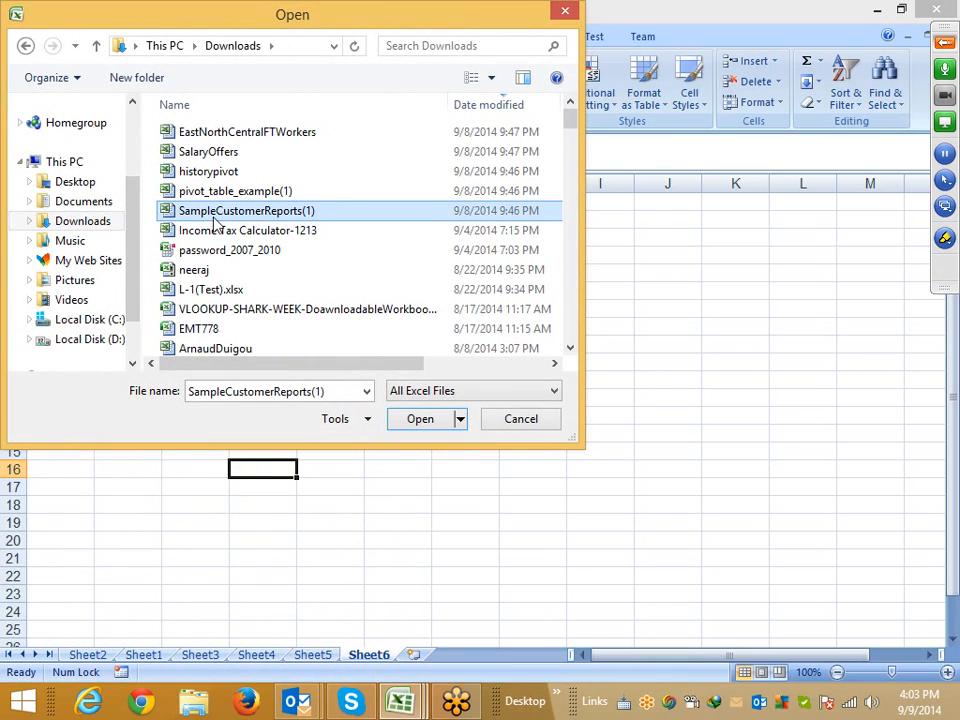
{"action": "key", "text": "i"}
{"action": "key", "text": "f"}
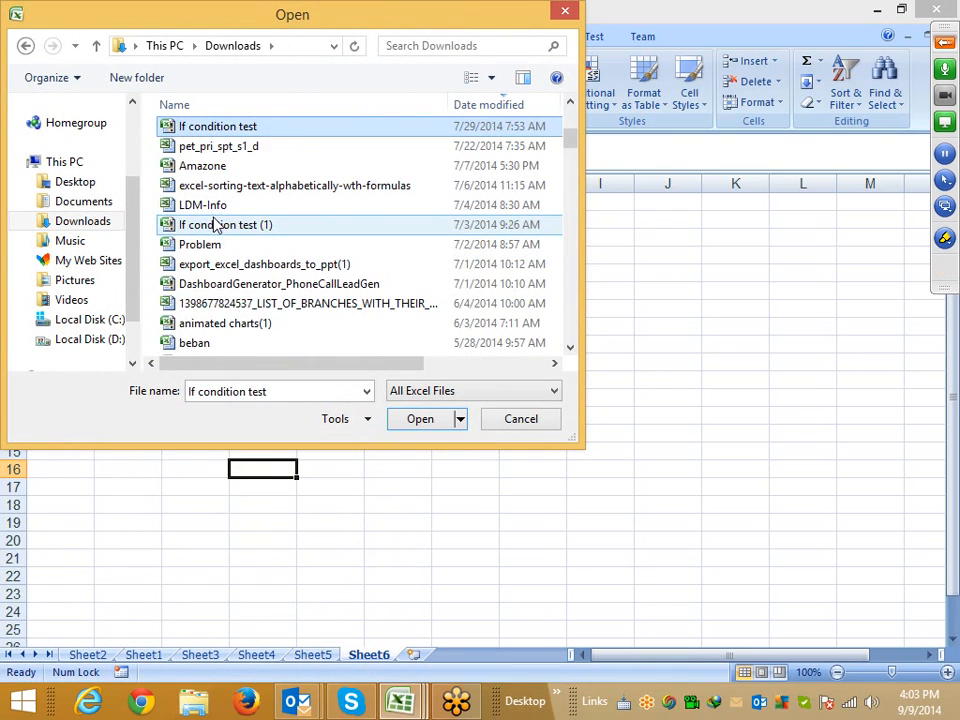
{"action": "double_click", "coordinate": [218, 128]}
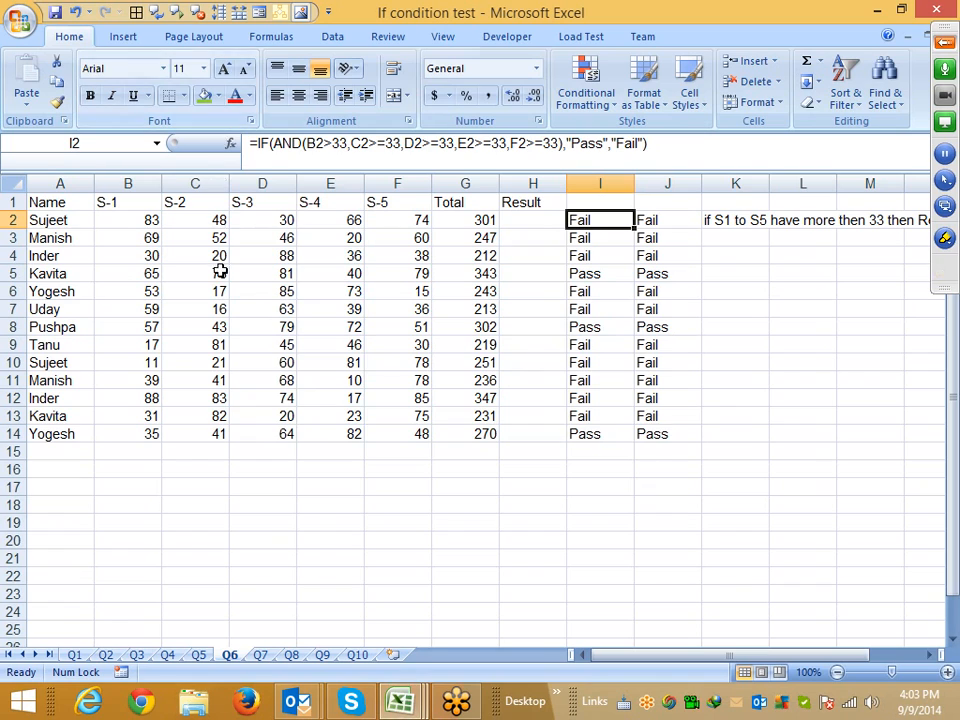
On sheet Q1, clear the Comm results in C2:C12
{"action": "left_click", "coordinate": [73, 640]}
{"action": "left_click", "coordinate": [74, 655]}
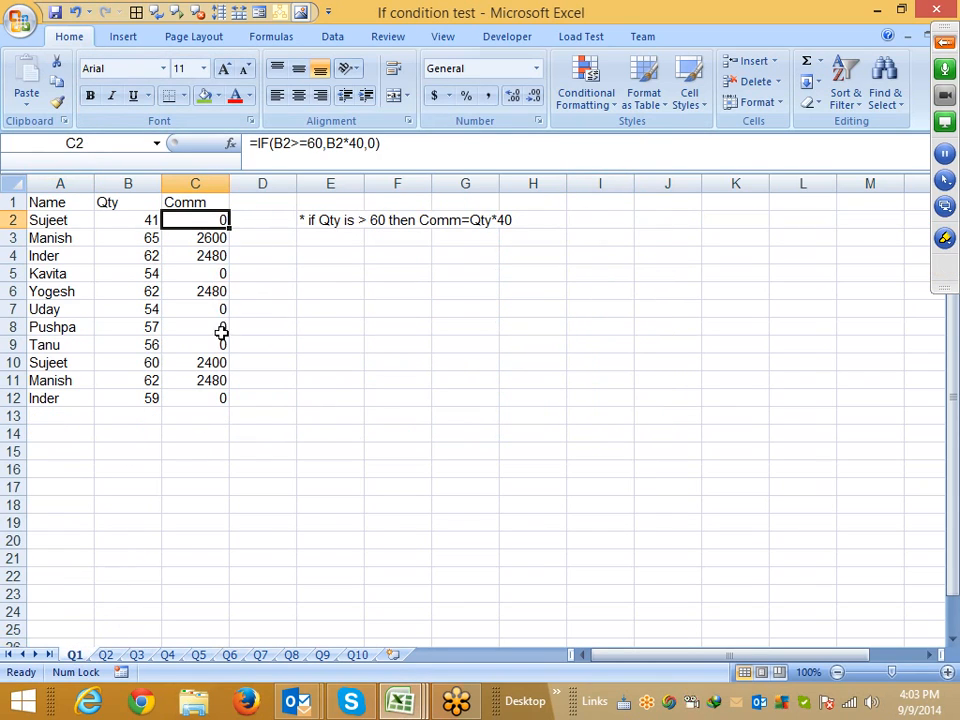
{"action": "key", "text": "ctrl+shift+Down"}
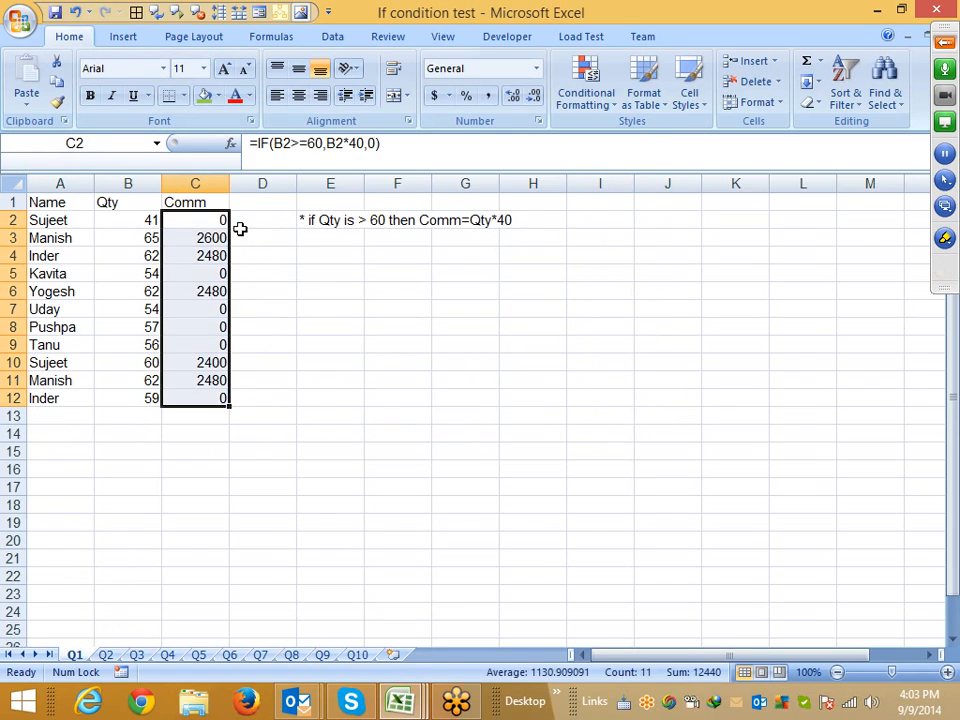
{"action": "key", "text": "Delete"}
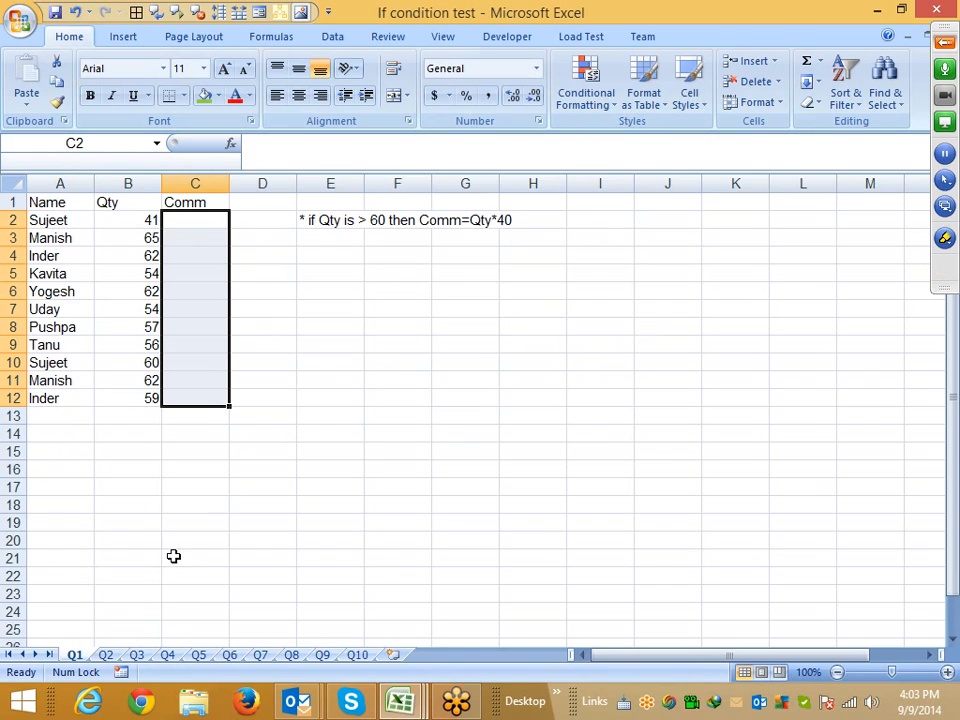
{"action": "left_click", "coordinate": [397, 380]}
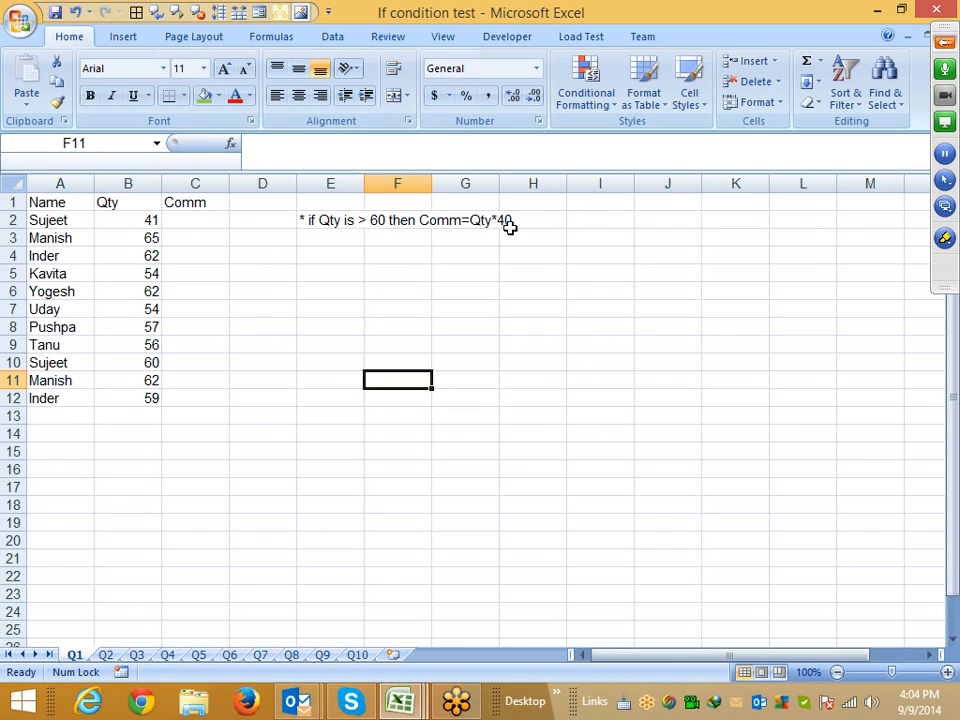
On sheet Q2, clear the Result values in C2:C11
{"action": "left_click", "coordinate": [107, 659]}
{"action": "key", "text": "ctrl+Up"}
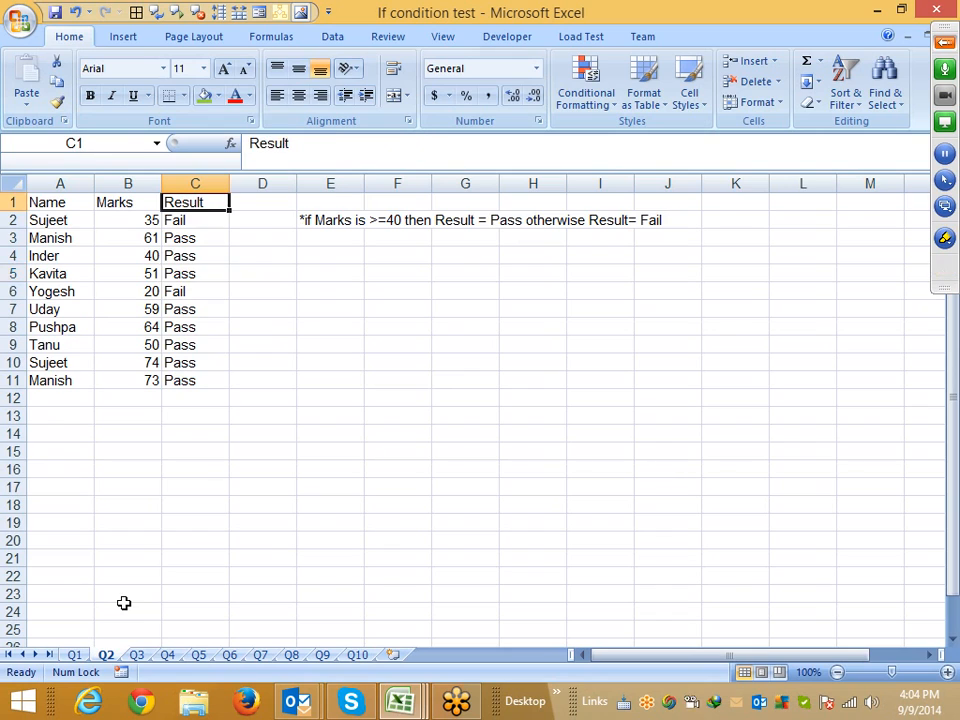
{"action": "key", "text": "Down"}
{"action": "key", "text": "ctrl+shift+Down"}
{"action": "key", "text": "Delete"}
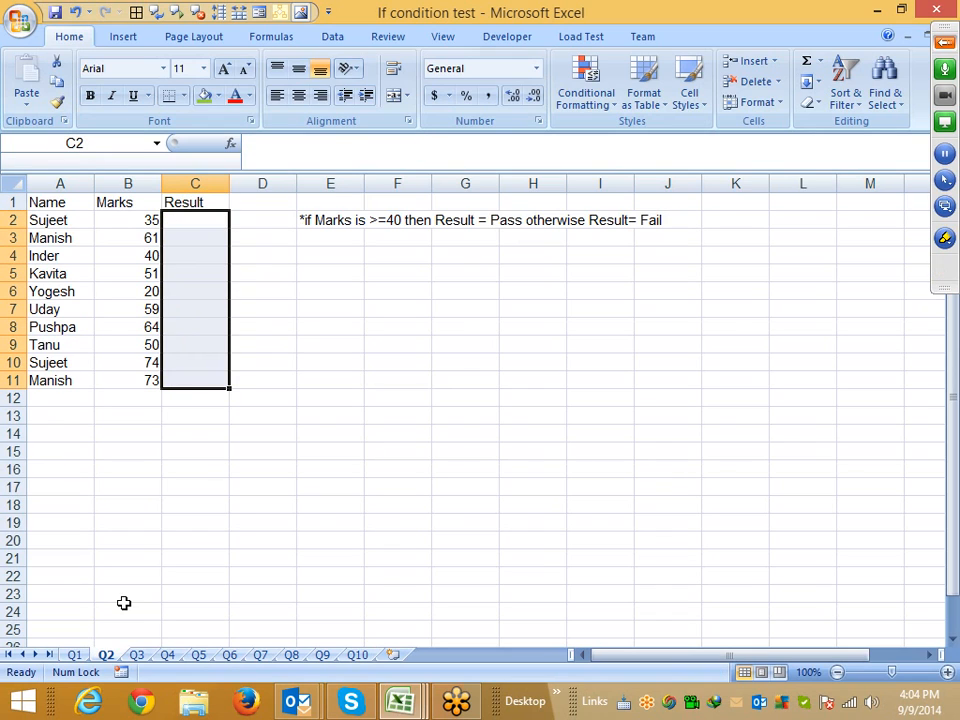
On sheet Q3, clear the Area values in C2:C13
{"action": "left_click", "coordinate": [140, 659]}
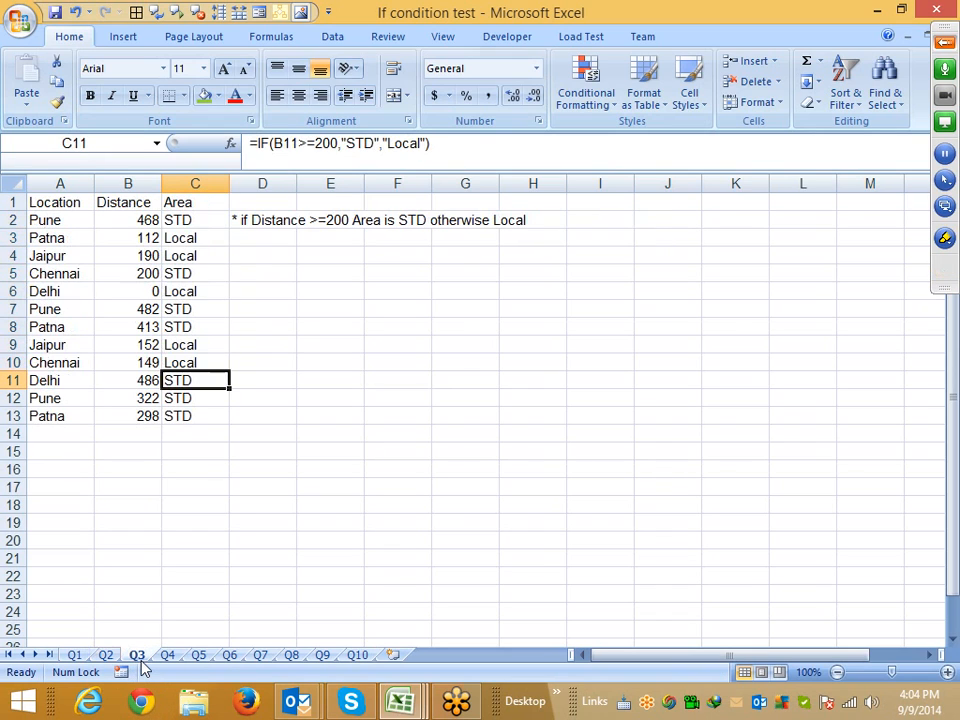
{"action": "key", "text": "ctrl+Up"}
{"action": "key", "text": "Down"}
{"action": "key", "text": "ctrl+shift+Down"}
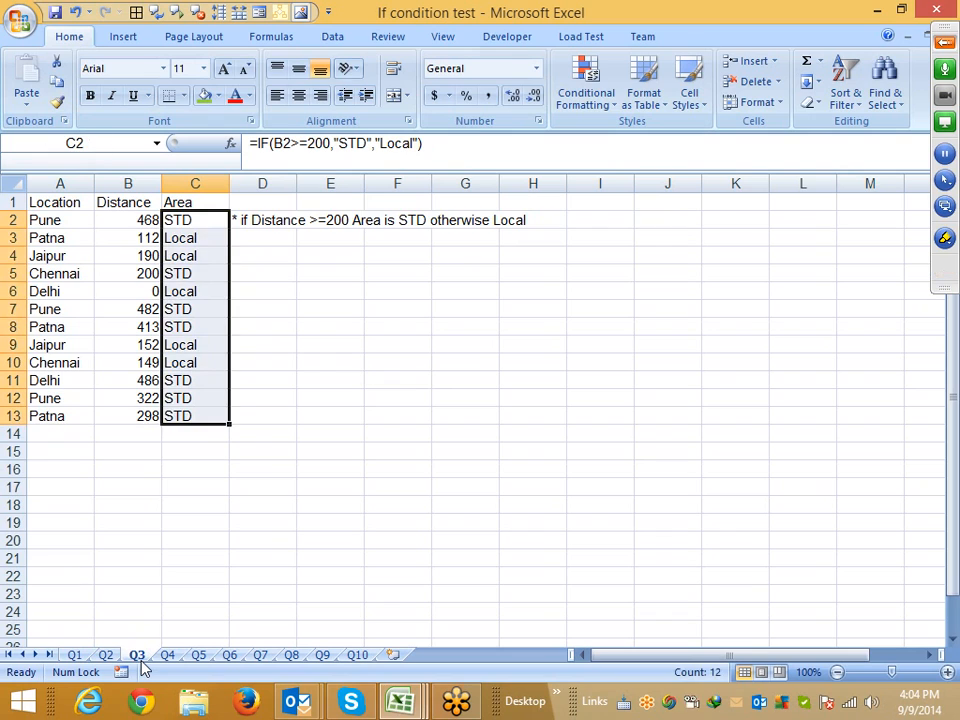
{"action": "key", "text": "Delete"}
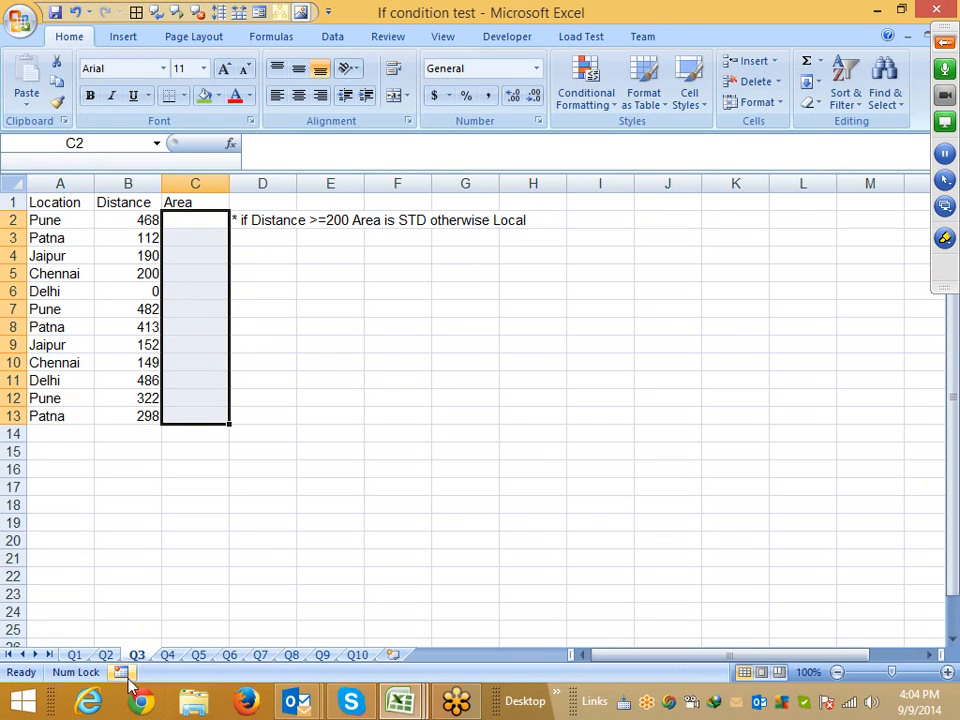
On sheet Q4, clear the TAX values in B2:B16
{"action": "left_click", "coordinate": [168, 655]}
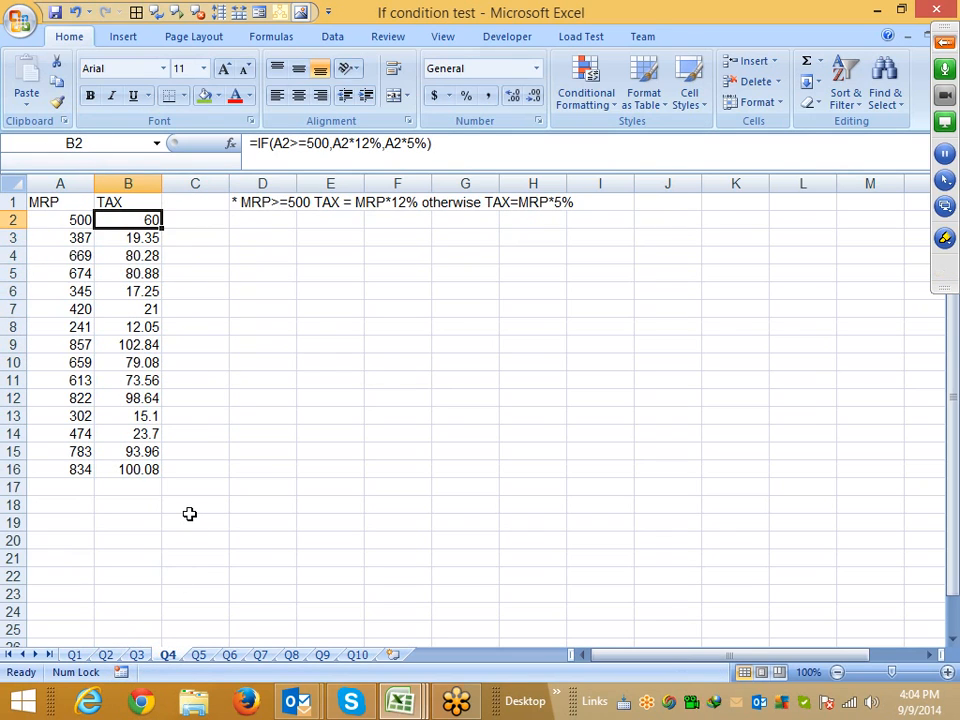
{"action": "key", "text": "ctrl+shift+Down"}
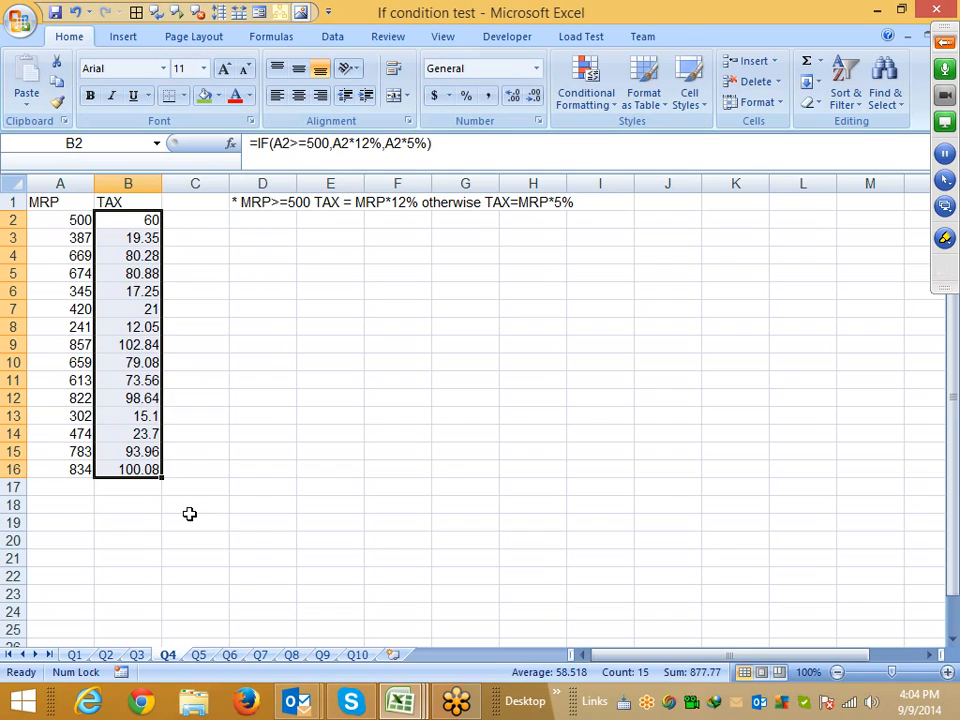
{"action": "key", "text": "Delete"}
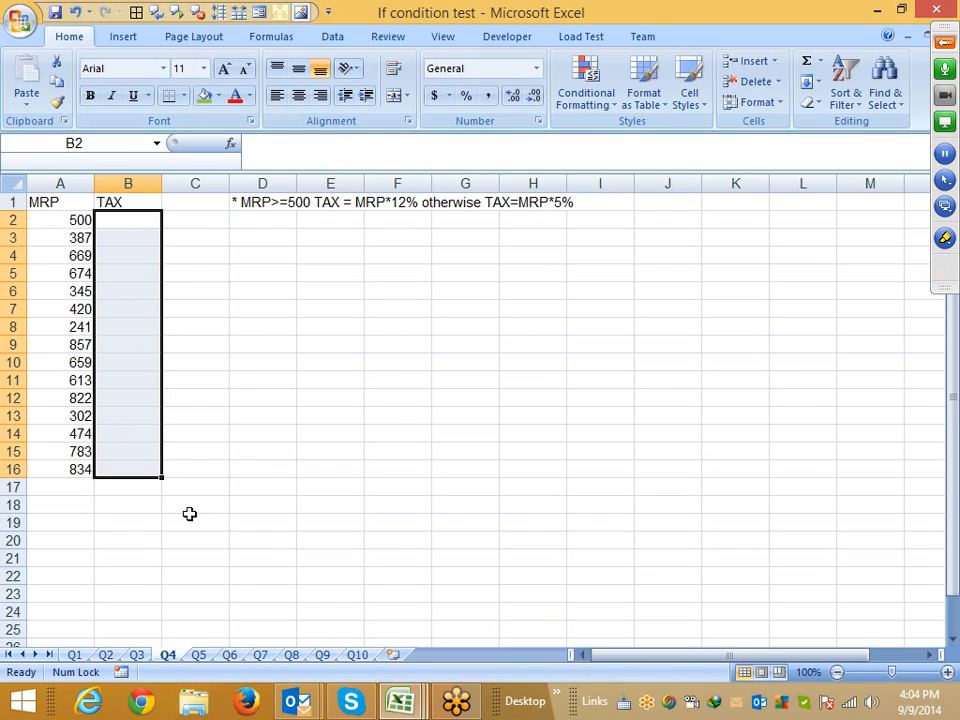
On sheet Q5, clear the Duty values in B2:B17
{"action": "left_click", "coordinate": [201, 657]}
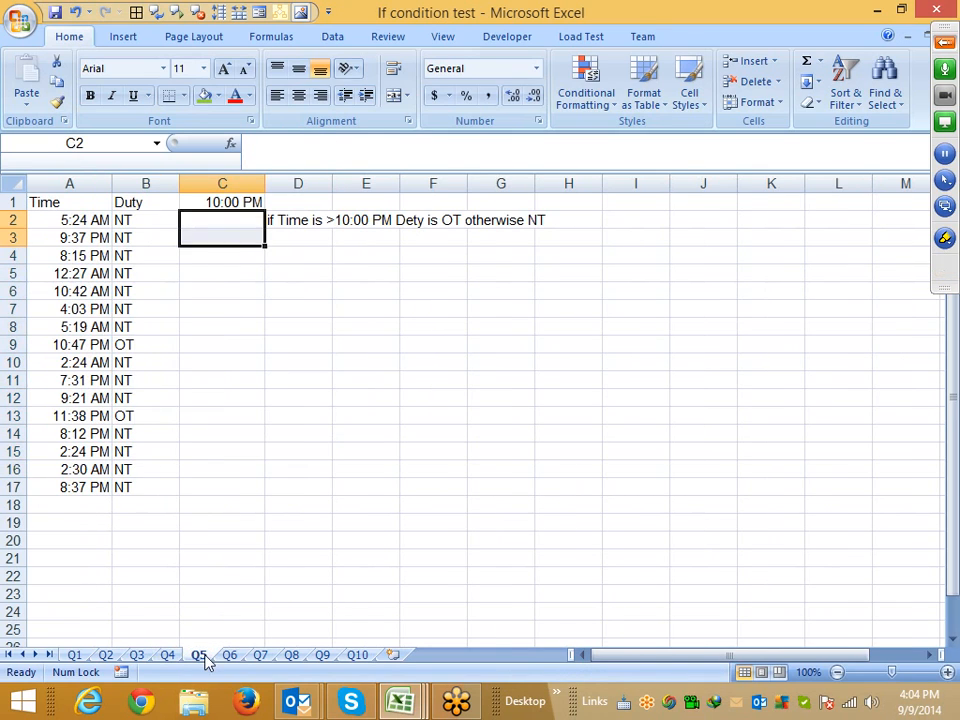
{"action": "key", "text": "Left"}
{"action": "key", "text": "ctrl+shift+Down"}
{"action": "key", "text": "Delete"}
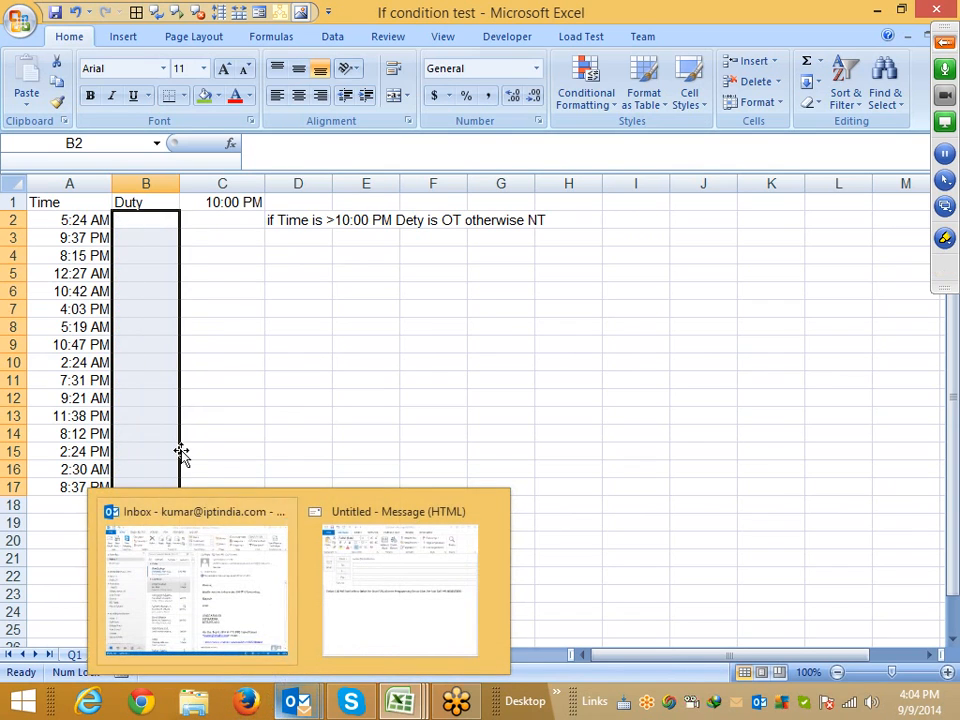
{"action": "left_click", "coordinate": [268, 347]}
On sheet Q6, clear the Pass/Fail results in I2:J14
{"action": "left_click", "coordinate": [229, 655]}
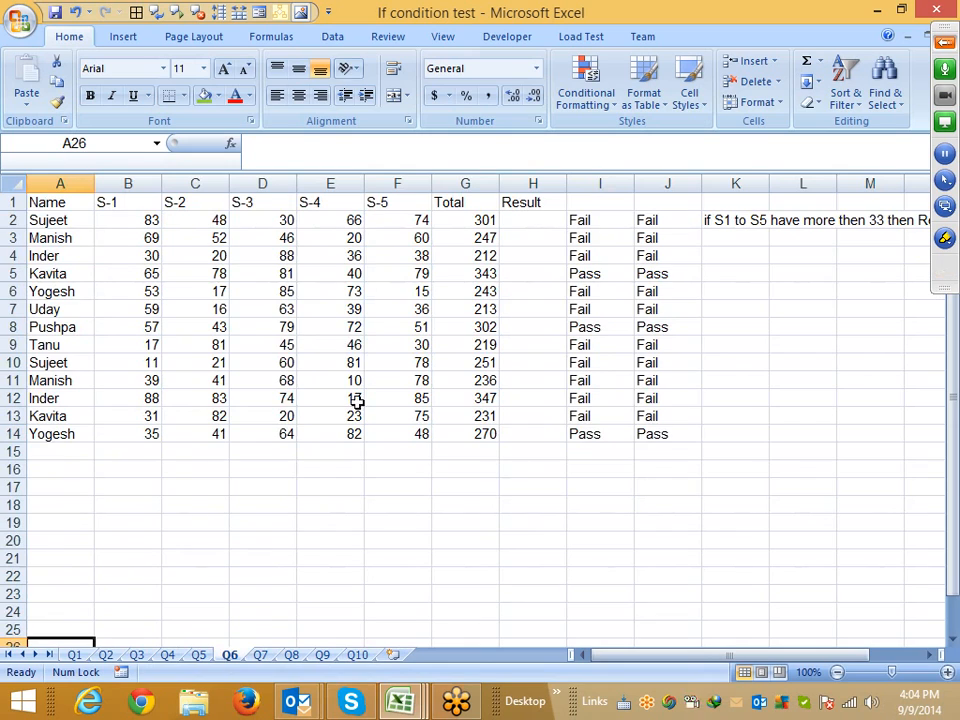
{"action": "left_click", "coordinate": [574, 237]}
{"action": "key", "text": "Up"}
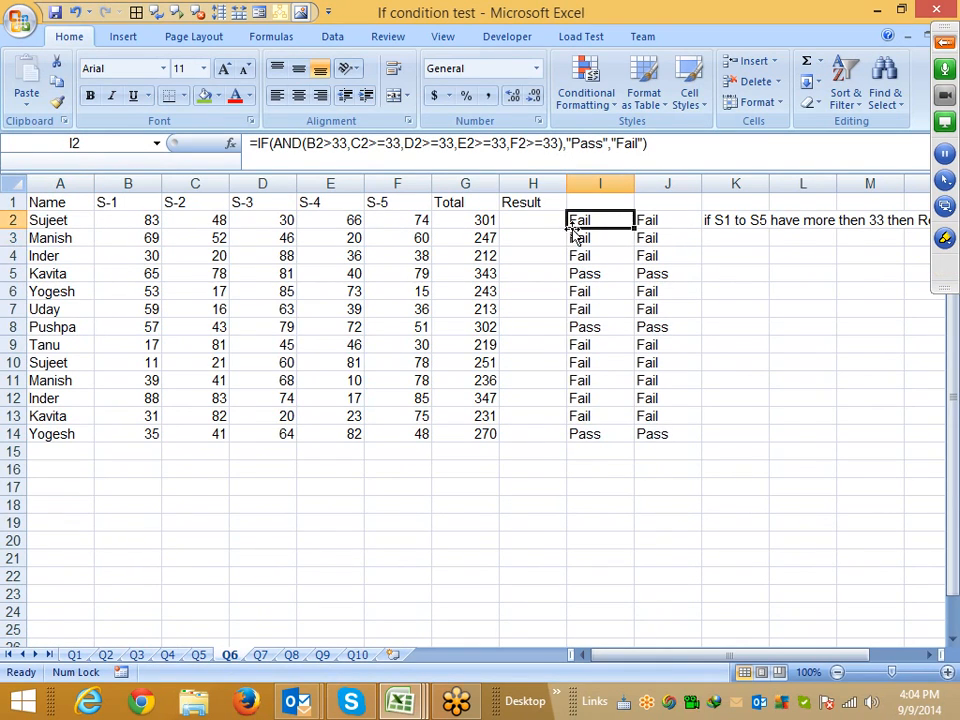
{"action": "key", "text": "shift+Right"}
{"action": "key", "text": "shift+Right"}
{"action": "key", "text": "shift+Left"}
{"action": "key", "text": "shift+Left"}
{"action": "key", "text": "shift+Right"}
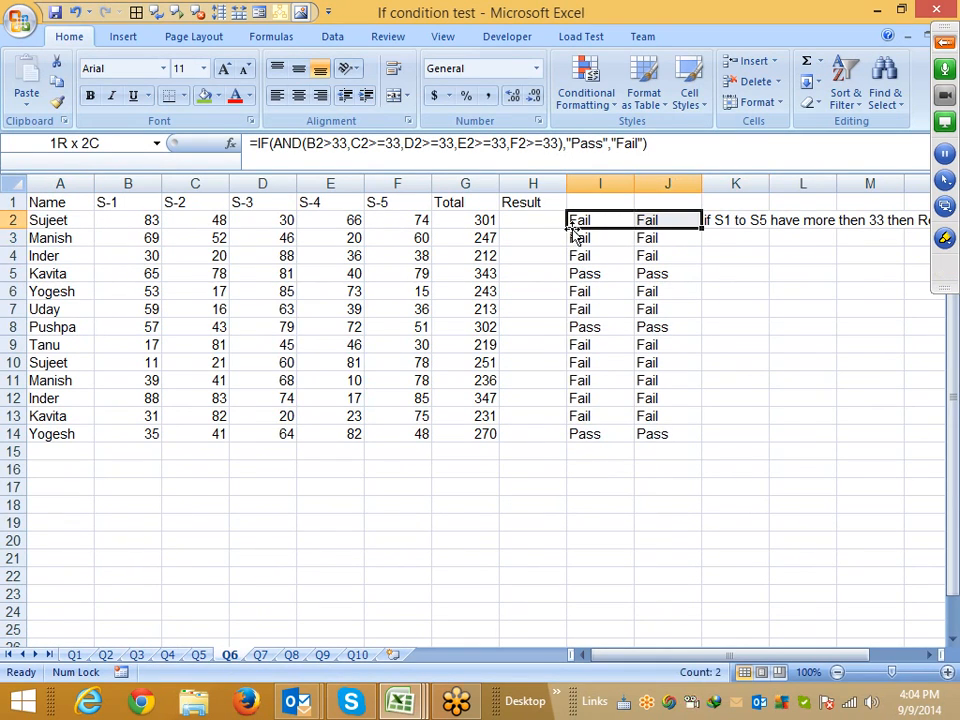
{"action": "key", "text": "shift+Down"}
{"action": "key", "text": "ctrl+shift+Down"}
{"action": "key", "text": "Delete"}
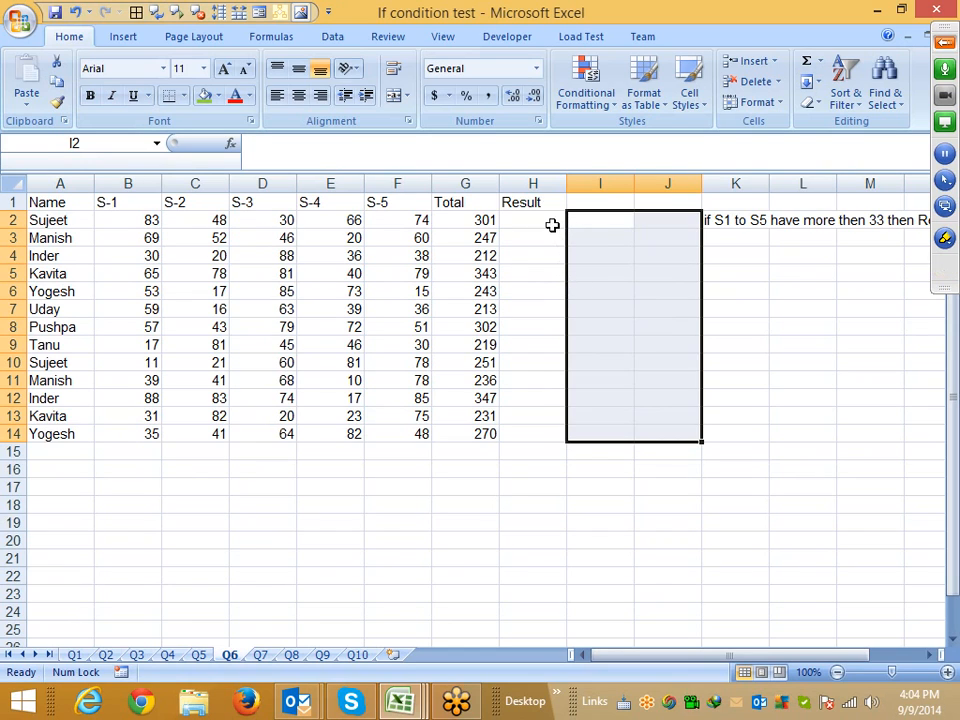
On sheet Q7, clear the Grade values in C2:C14
{"action": "left_click", "coordinate": [553, 224]}
{"action": "left_click_drag", "start_coordinate": [110, 228], "coordinate": [470, 221]}
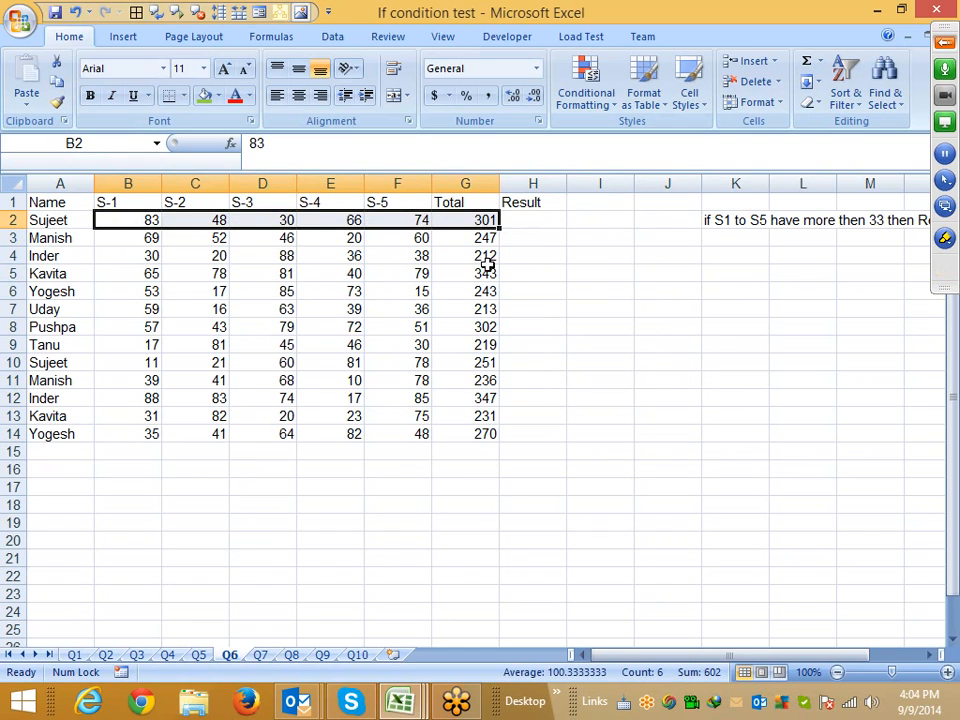
{"action": "left_click", "coordinate": [260, 656]}
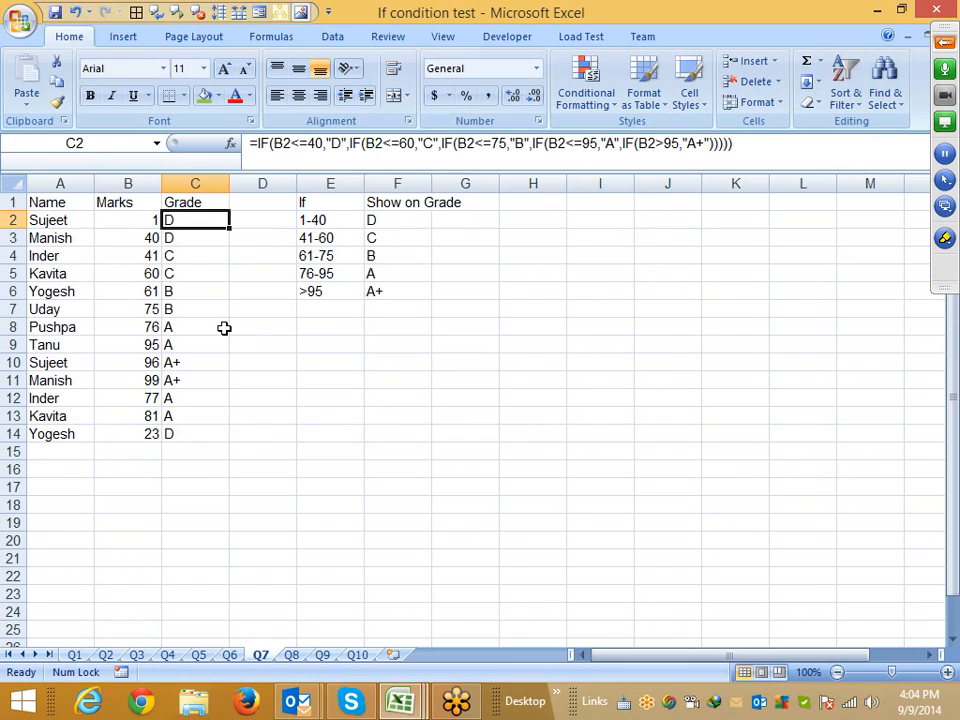
{"action": "key", "text": "ctrl+shift+Down"}
{"action": "key", "text": "Delete"}
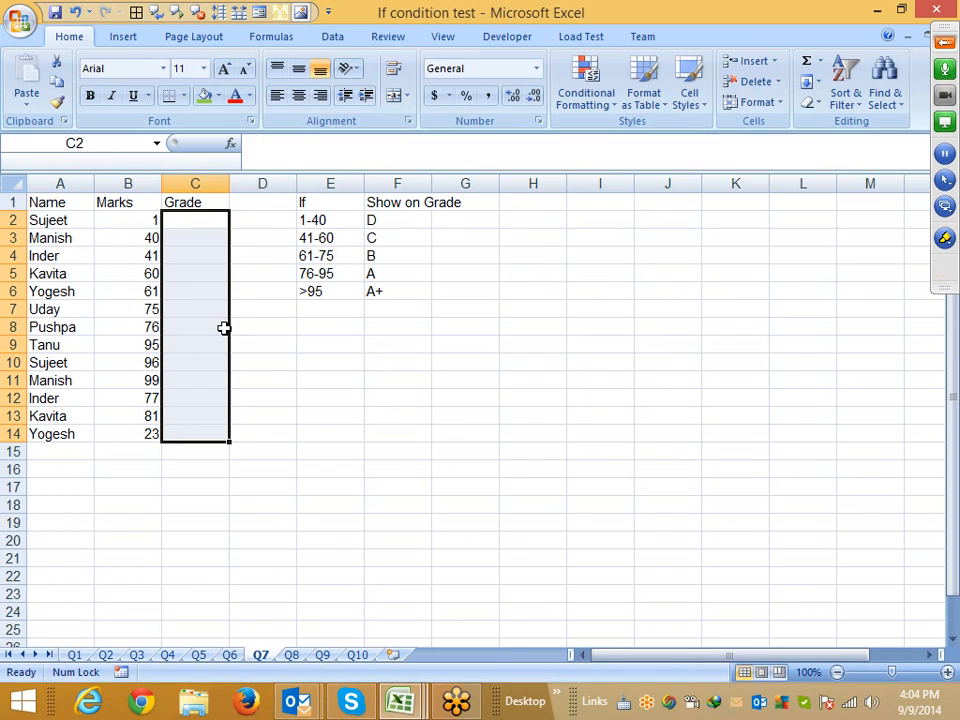
On sheet Q8, clear the Incentive and Incentive add on values in B2:C19
{"action": "left_click", "coordinate": [296, 656]}
{"action": "left_click", "coordinate": [231, 239]}
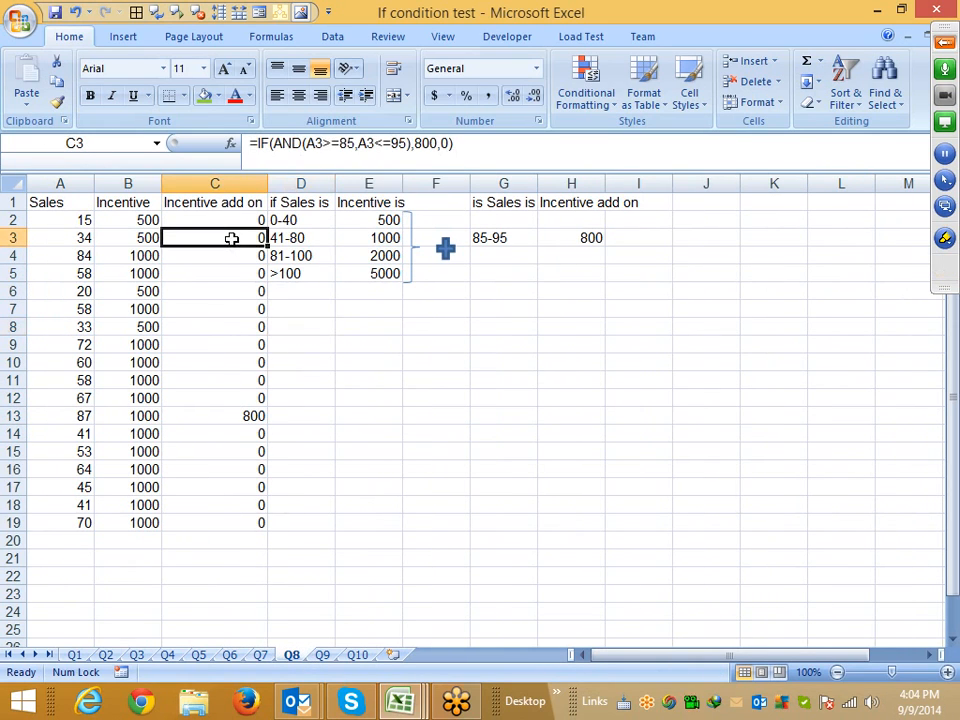
{"action": "key", "text": "Up"}
{"action": "key", "text": "Left"}
{"action": "key", "text": "ctrl+shift+Right"}
{"action": "key", "text": "ctrl+shift+Down"}
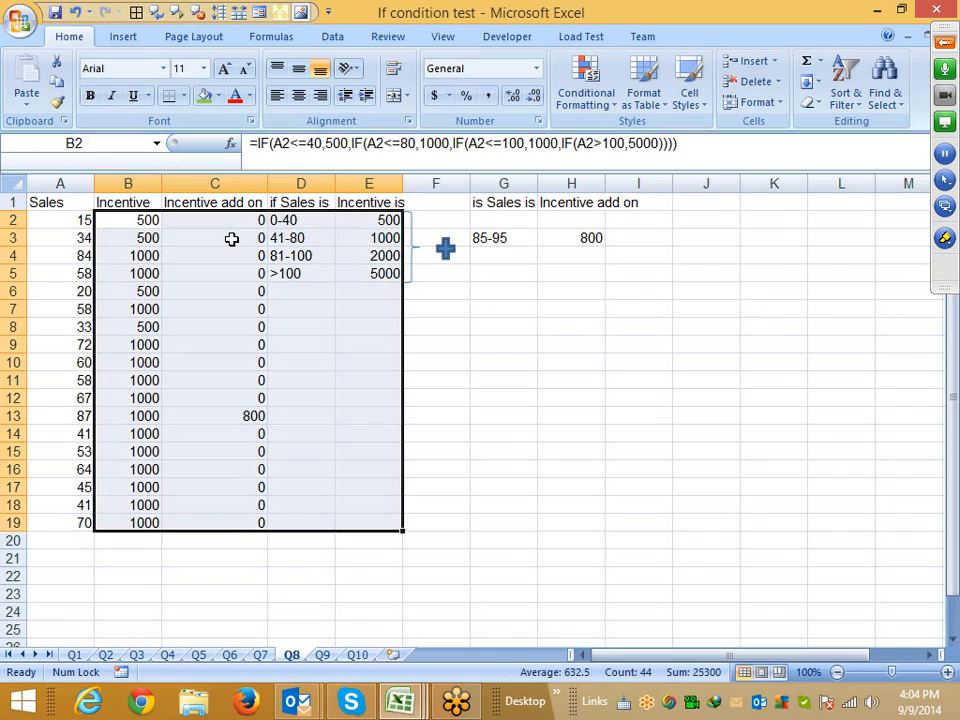
{"action": "key", "text": "Left"}
{"action": "key", "text": "Right"}
{"action": "key", "text": "shift+Right"}
{"action": "key", "text": "shift+Right"}
{"action": "key", "text": "shift+Left"}
{"action": "key", "text": "ctrl+shift+Down"}
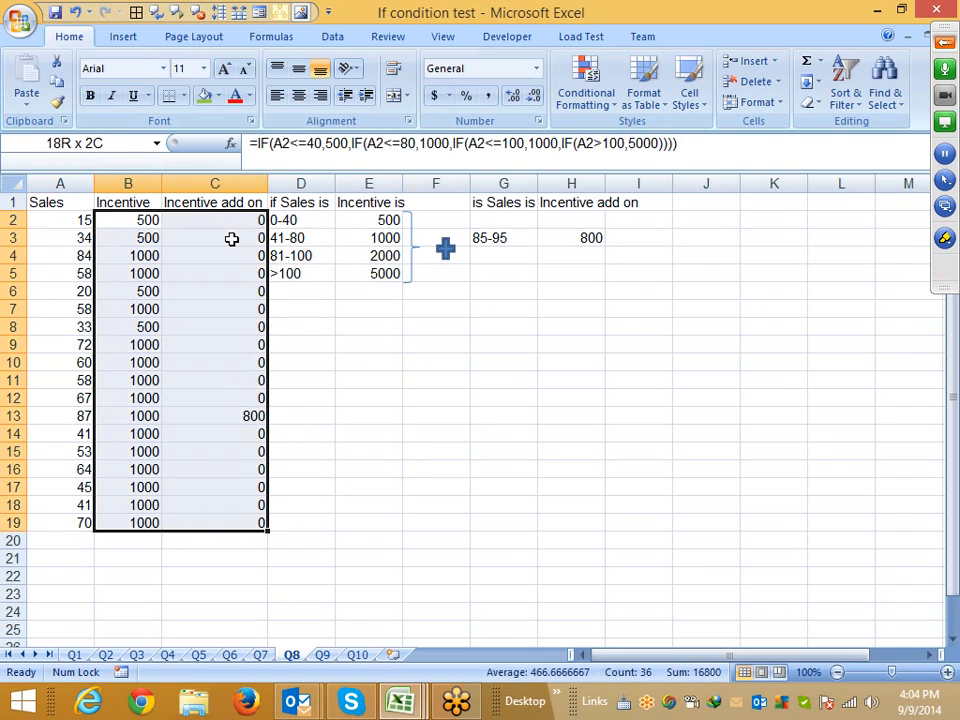
{"action": "key", "text": "Delete"}
On sheet Q9, clear the leftover test results in C8, F7 and F6:G6
{"action": "key", "text": "ctrl+Page_Down"}
{"action": "key", "text": "Up"}
{"action": "key", "text": "Up"}
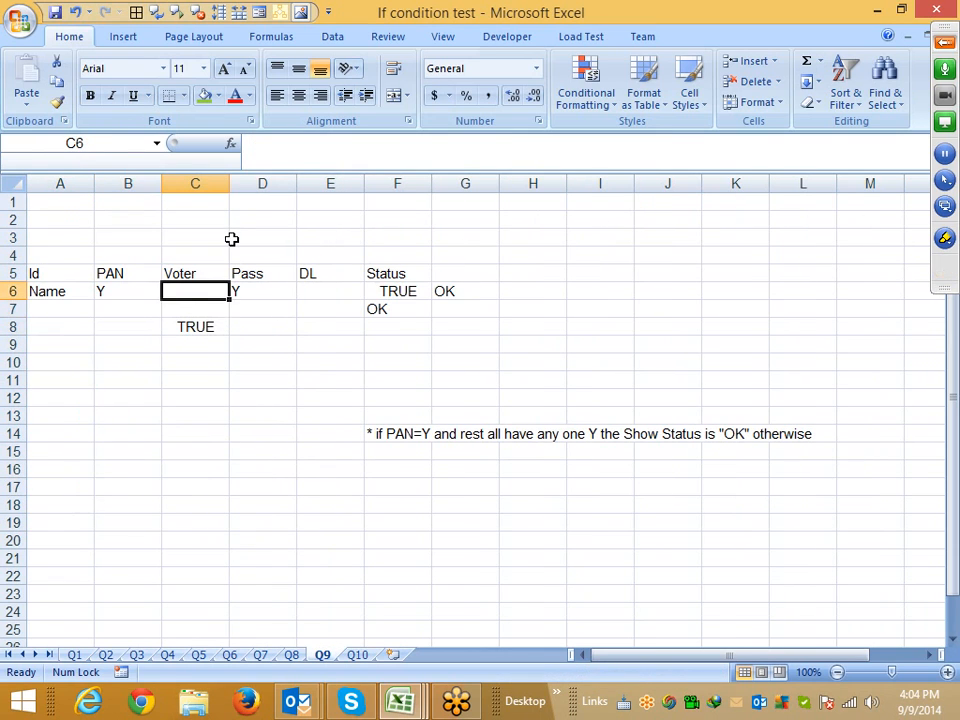
{"action": "key", "text": "Up"}
{"action": "key", "text": "Up"}
{"action": "key", "text": "Up"}
{"action": "key", "text": "Up"}
{"action": "key", "text": "Up"}
{"action": "key", "text": "Down"}
{"action": "key", "text": "Down"}
{"action": "key", "text": "Down"}
{"action": "key", "text": "Down"}
{"action": "key", "text": "Down"}
{"action": "key", "text": "Down"}
{"action": "key", "text": "Down"}
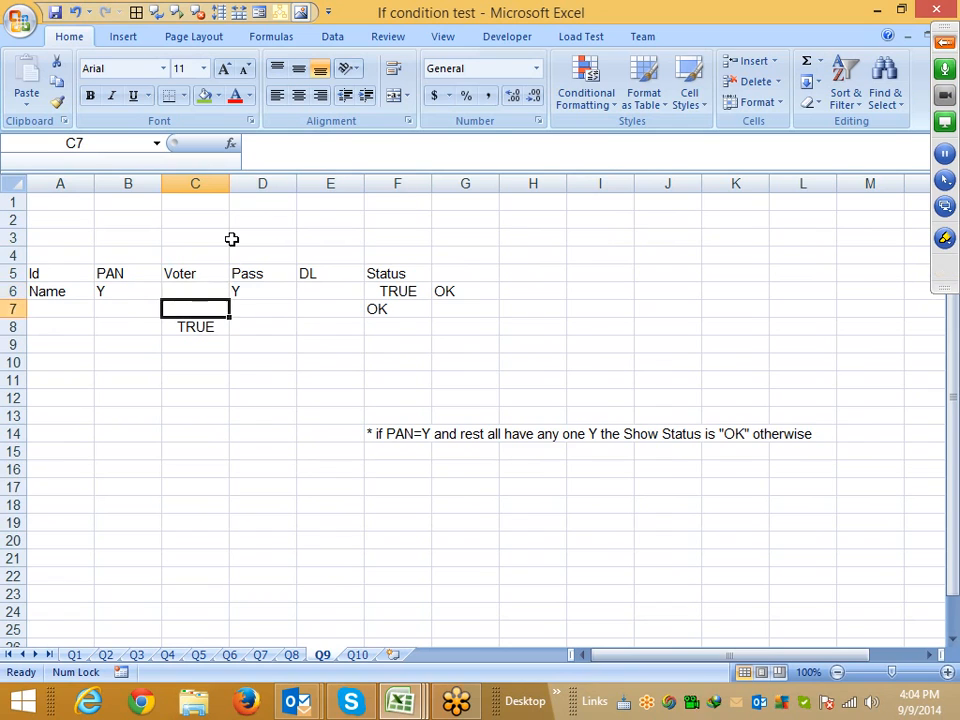
{"action": "key", "text": "Delete"}
{"action": "key", "text": "Right"}
{"action": "key", "text": "Right"}
{"action": "key", "text": "Right"}
{"action": "key", "text": "Up"}
{"action": "key", "text": "Delete"}
{"action": "key", "text": "Up"}
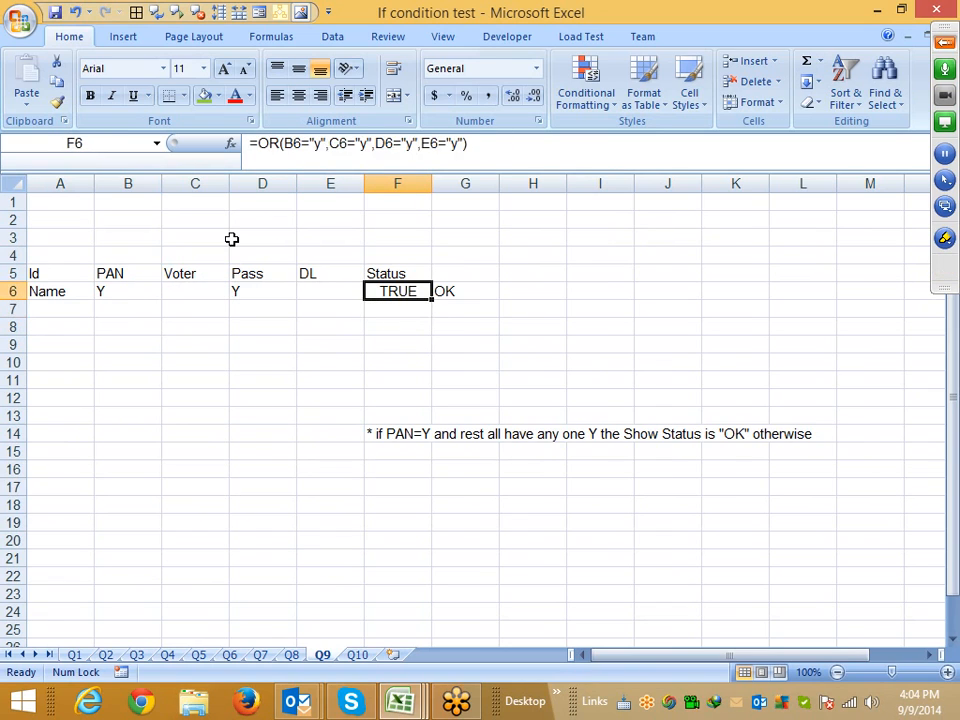
{"action": "key", "text": "shift+Right"}
{"action": "key", "text": "Delete"}
{"action": "key", "text": "Up"}
{"action": "key", "text": "Up"}
{"action": "key", "text": "Up"}
{"action": "key", "text": "Up"}
{"action": "key", "text": "Up"}
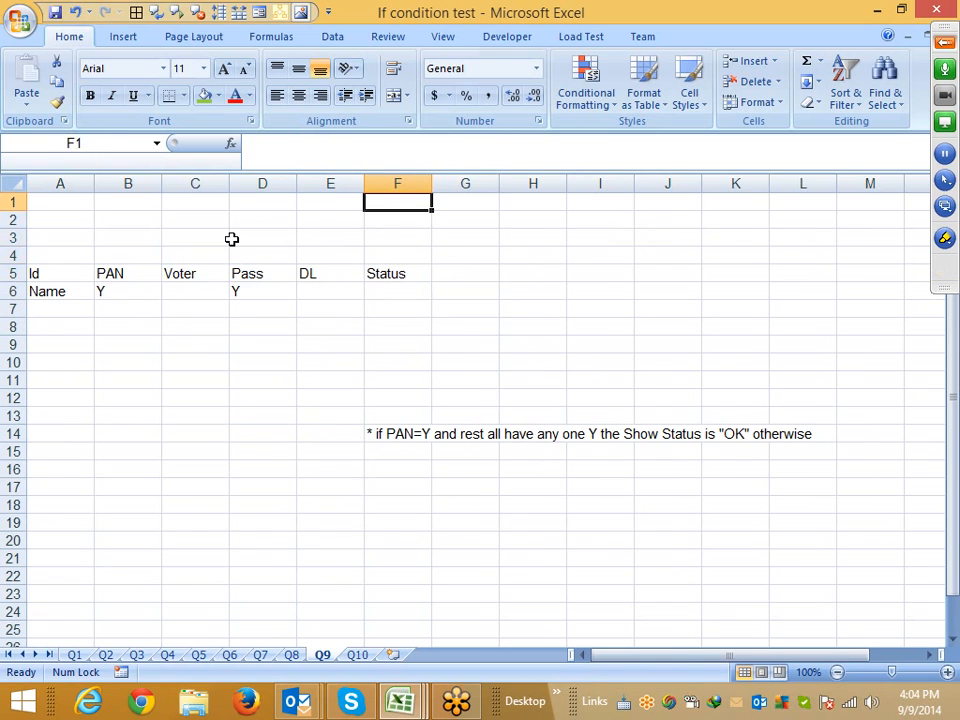
On sheet Q10, review the incentive example values in C8:C11
{"action": "key", "text": "ctrl+Page_Down"}
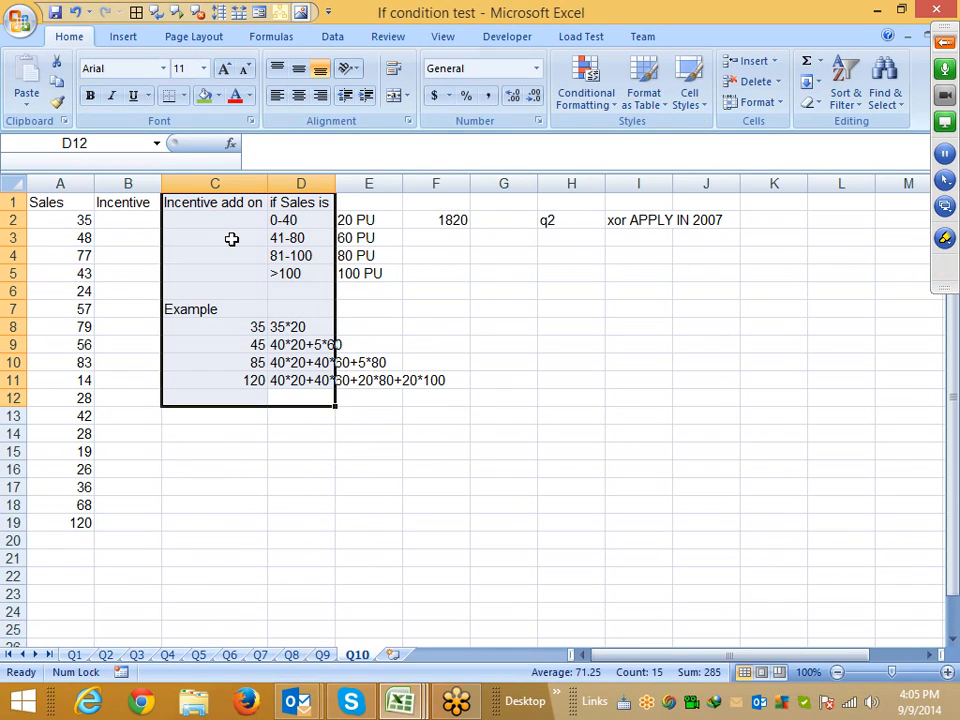
{"action": "key", "text": "Left"}
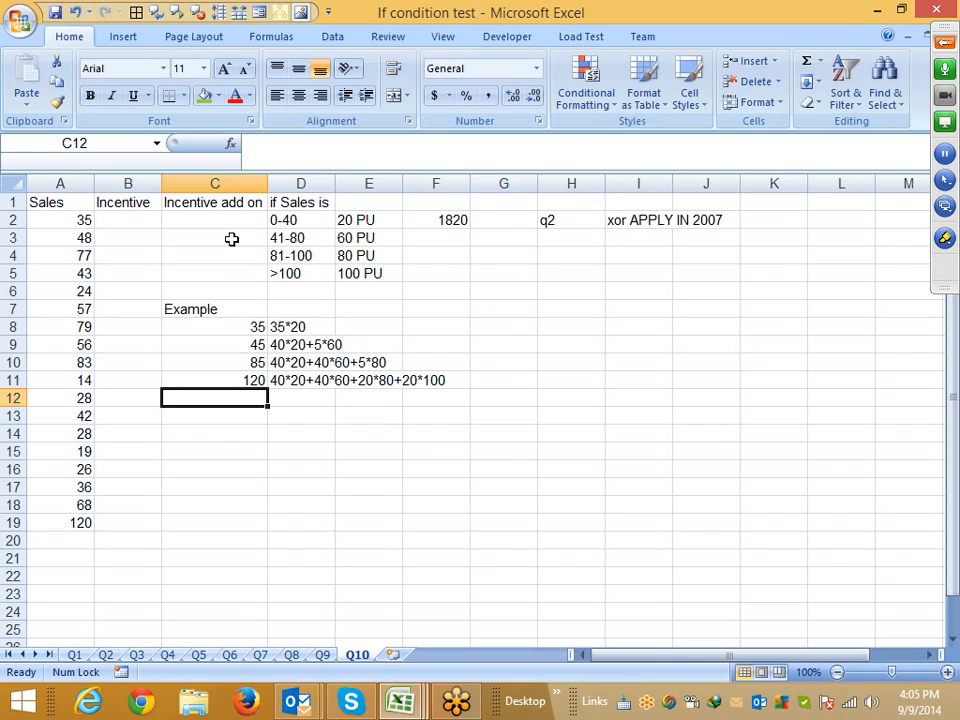
{"action": "left_click", "coordinate": [212, 330]}
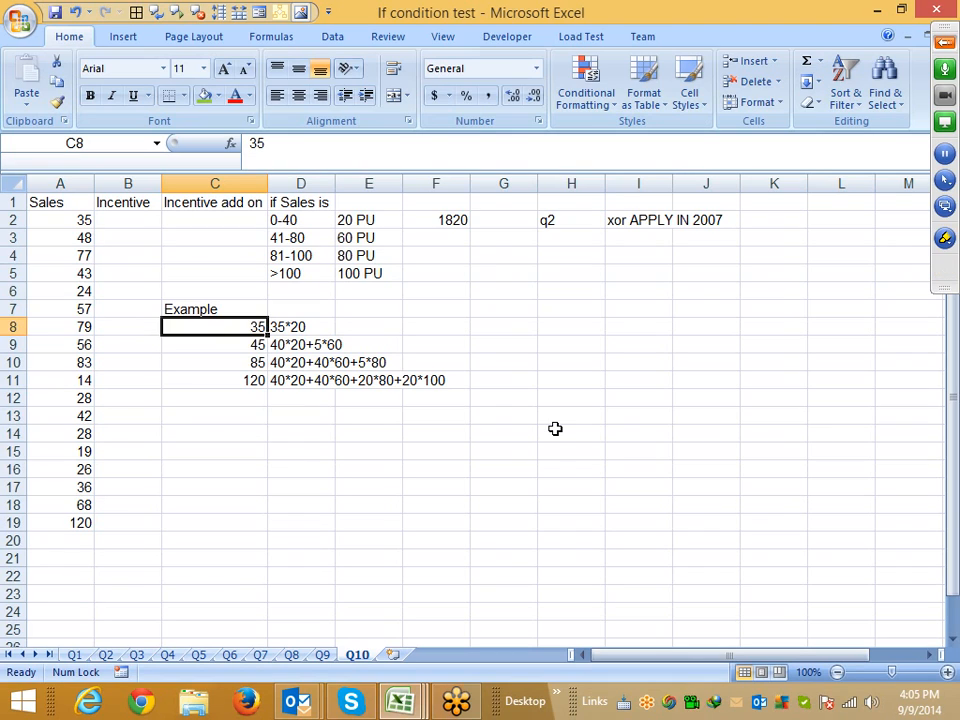
{"action": "key", "text": "Down"}
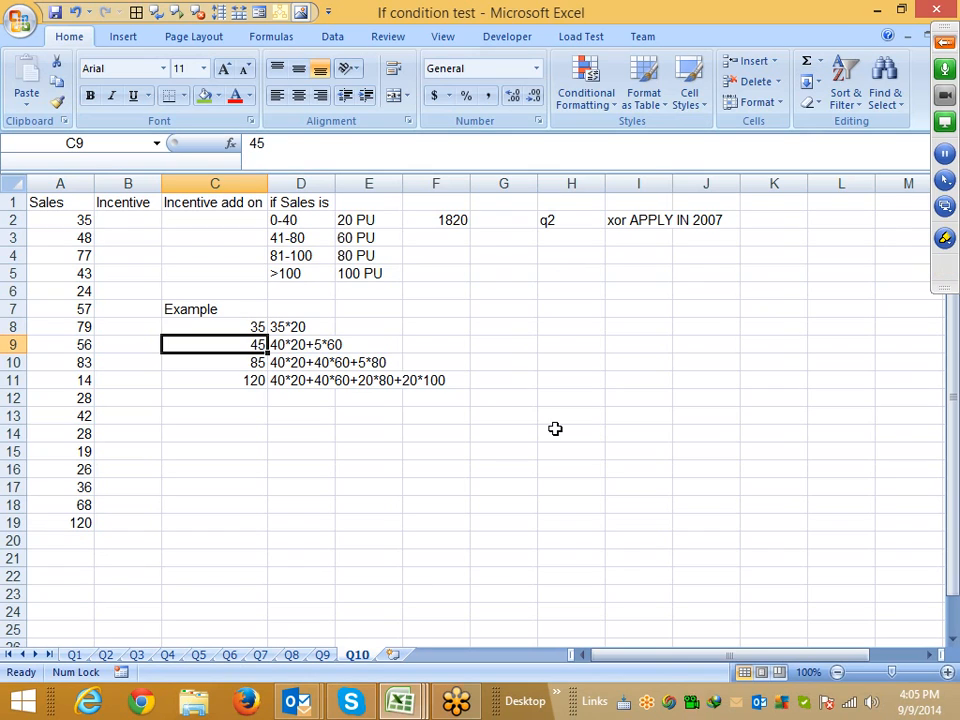
{"action": "key", "text": "Down"}
{"action": "key", "text": "Down"}
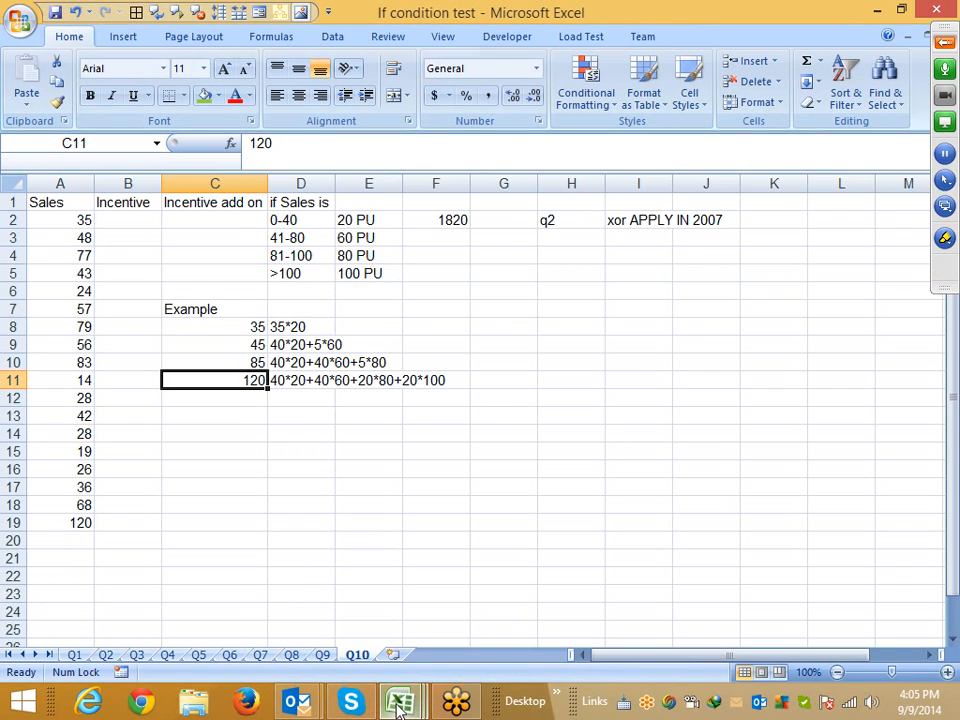
Search the Start screen for Outlook 2013 and open it
{"action": "key", "text": "super"}
{"action": "type", "text": "outlook 2013"}
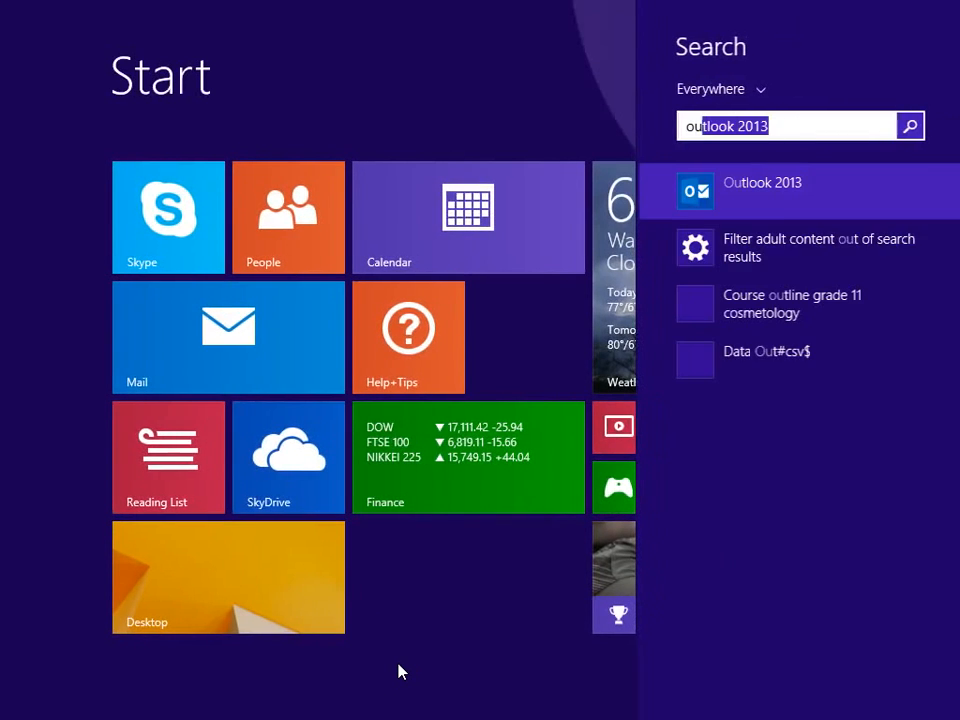
{"action": "left_click", "coordinate": [760, 185]}
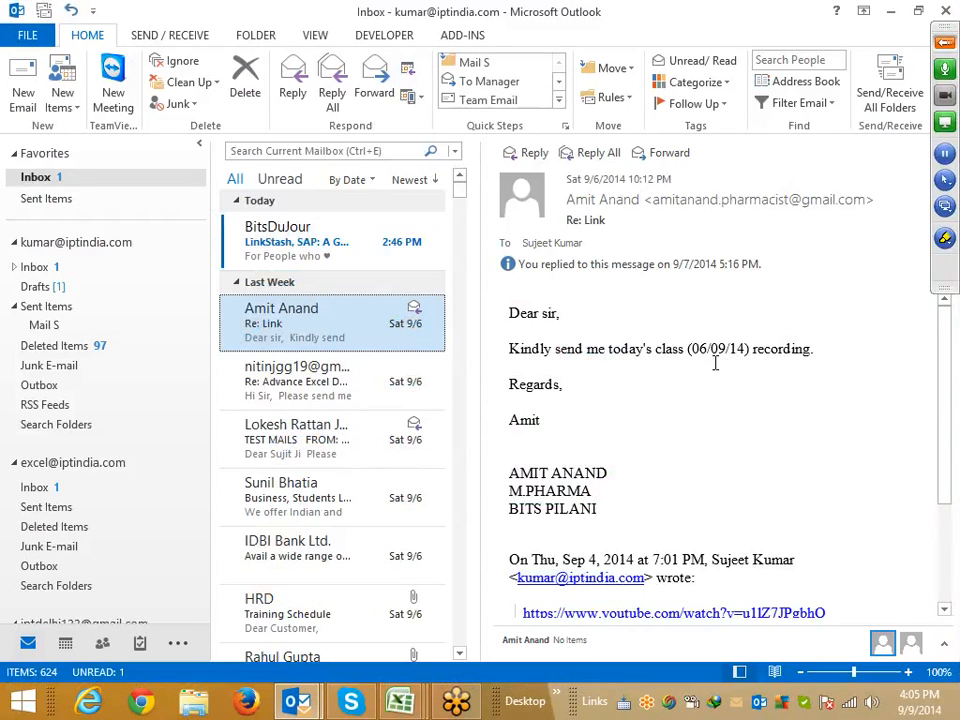